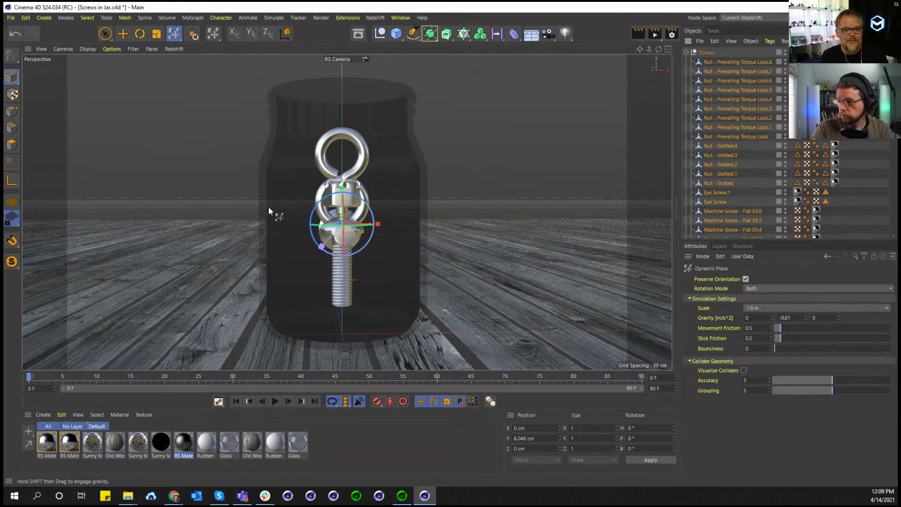
Set the Dynamic Place simulation scale to 0.01 m and visualize the colliders of the jar and wooden floor
{"action": "left_click", "coordinate": [751, 307]}
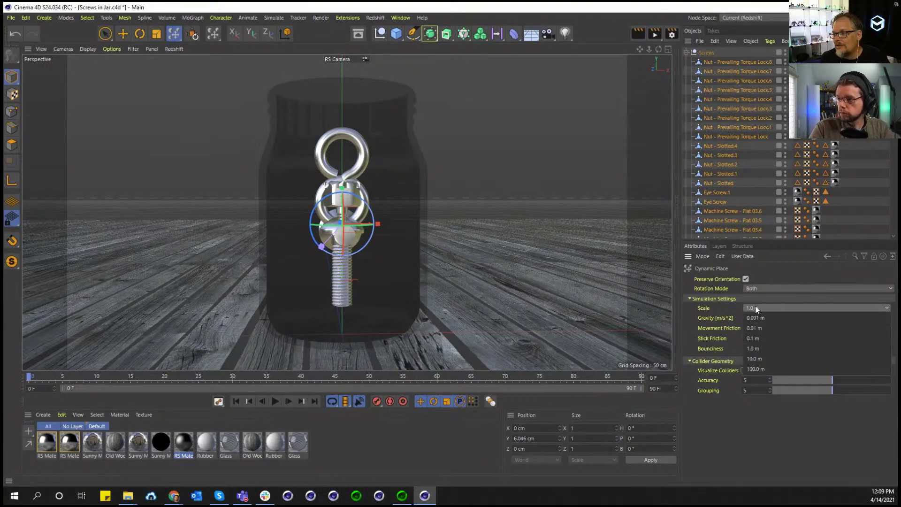
{"action": "left_click", "coordinate": [762, 329]}
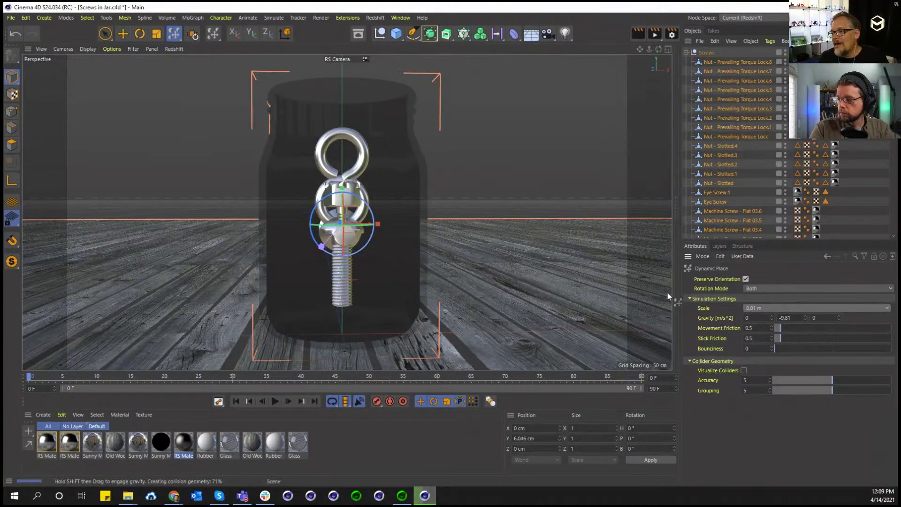
{"action": "left_click", "coordinate": [744, 371]}
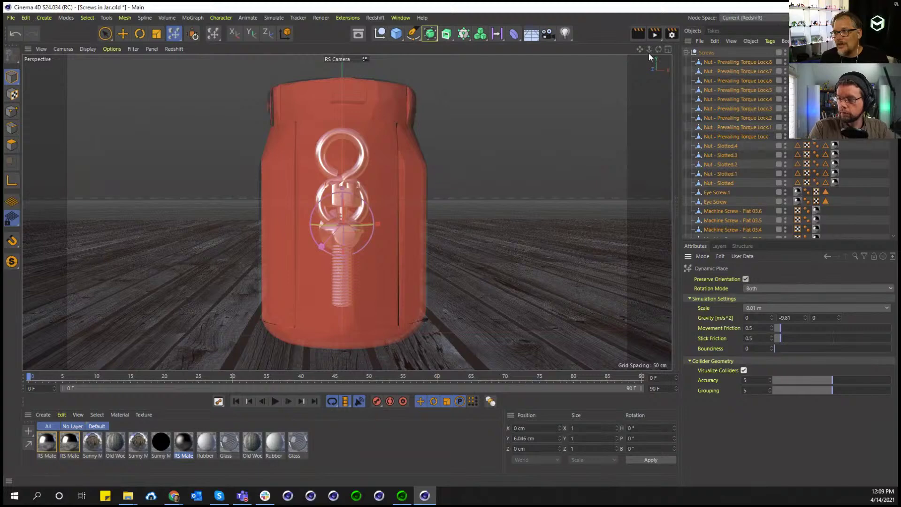
{"action": "left_click_drag", "start_coordinate": [657, 49], "coordinate": [633, 51]}
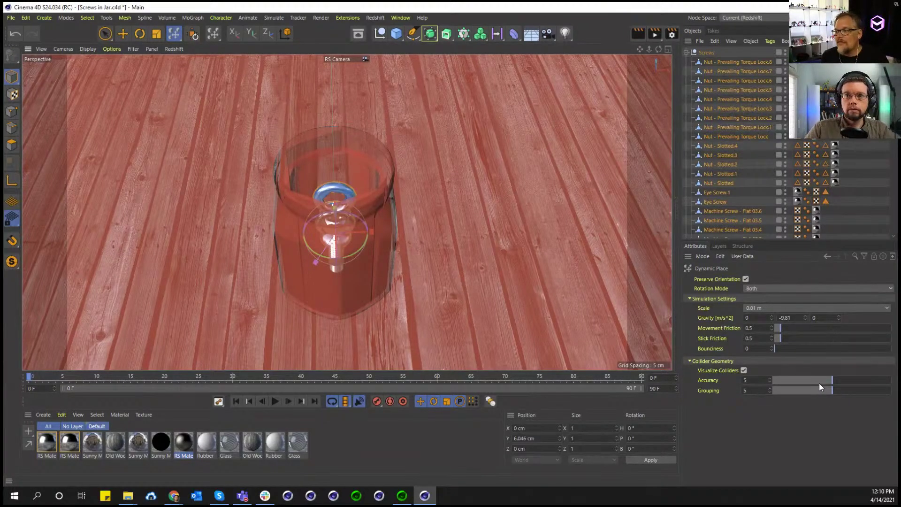
Lower the collider accuracy to 0 and raise it in stages to 8, comparing the jar's collision shape
{"action": "left_click_drag", "start_coordinate": [779, 382], "coordinate": [770, 381]}
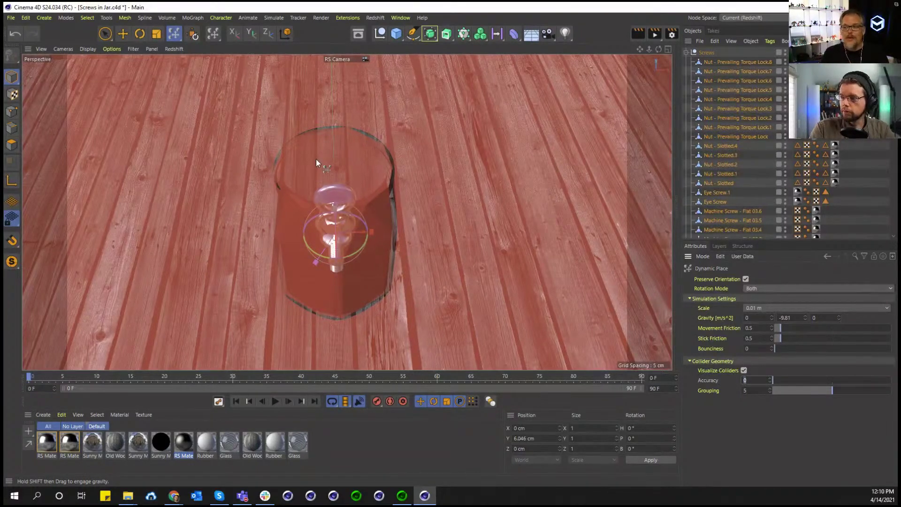
{"action": "left_click", "coordinate": [769, 380]}
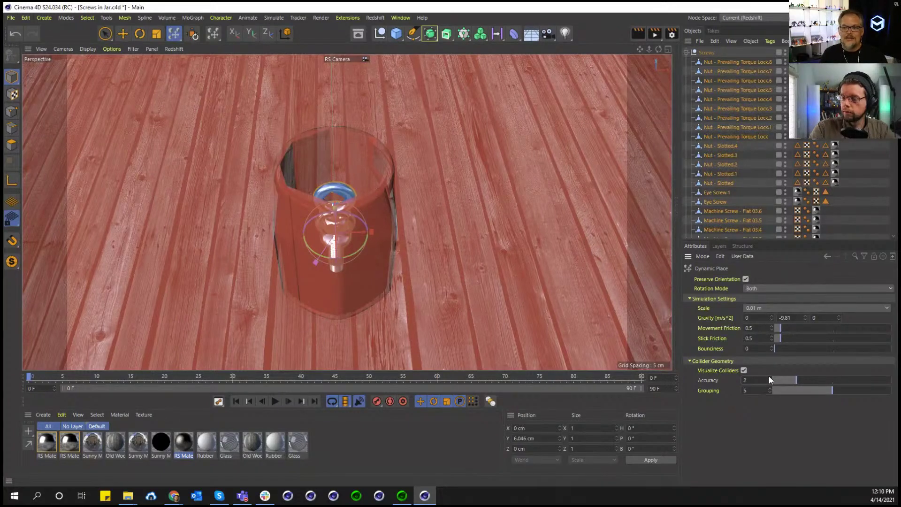
{"action": "left_click", "coordinate": [769, 378]}
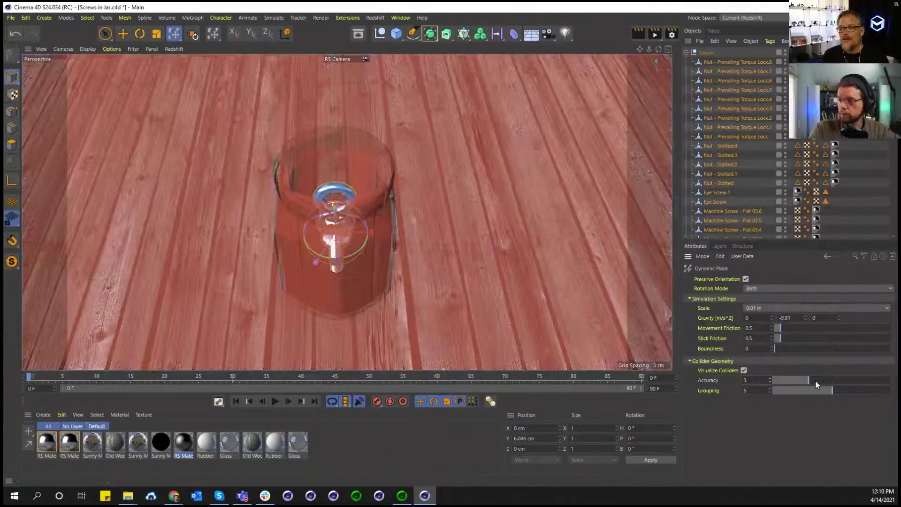
{"action": "left_click_drag", "start_coordinate": [815, 380], "coordinate": [843, 381]}
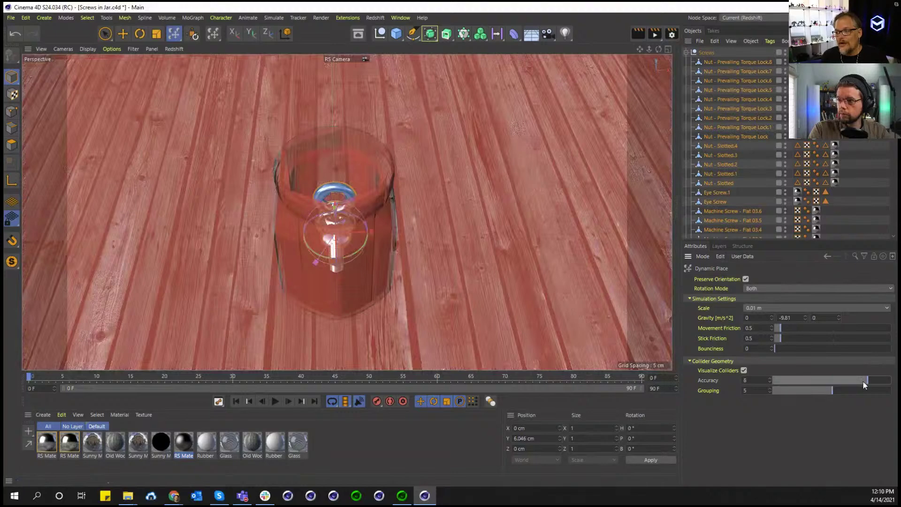
Set the collider grouping to 8 and turn off the collider visualization
{"action": "left_click", "coordinate": [857, 390]}
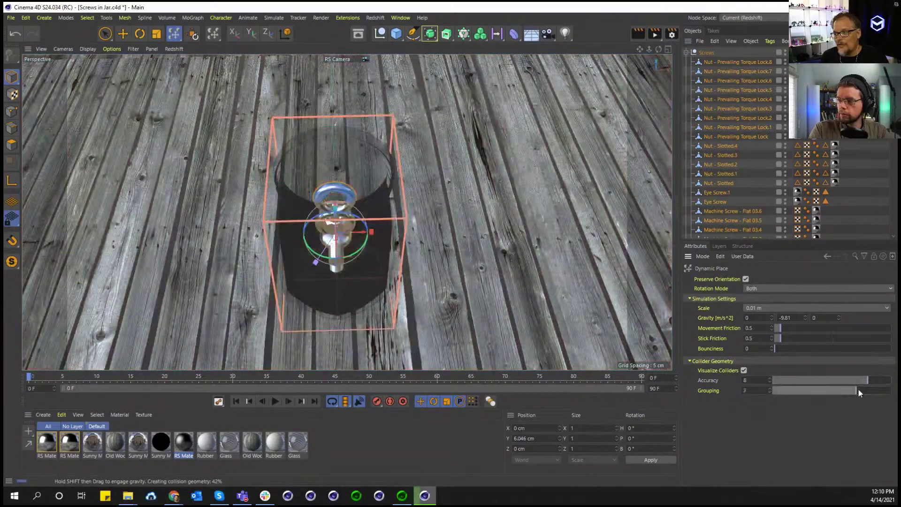
{"action": "left_click_drag", "start_coordinate": [860, 387], "coordinate": [865, 387]}
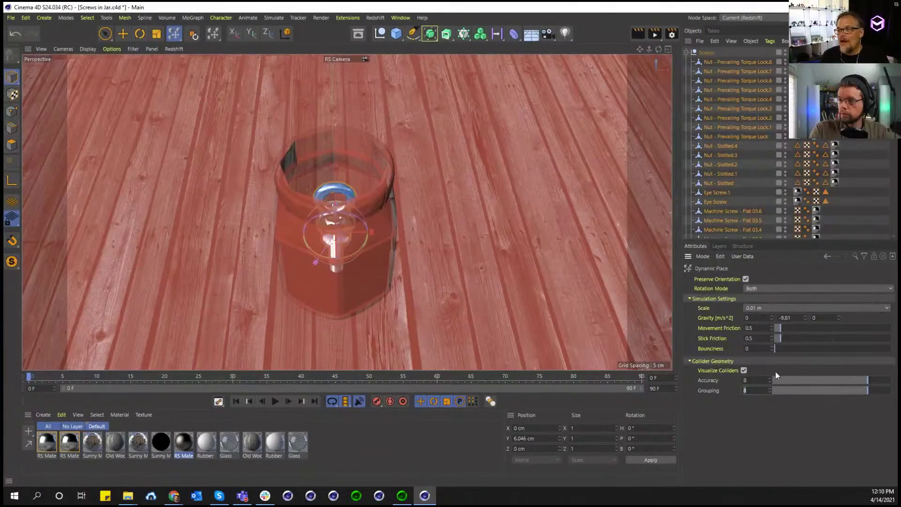
{"action": "left_click", "coordinate": [744, 371]}
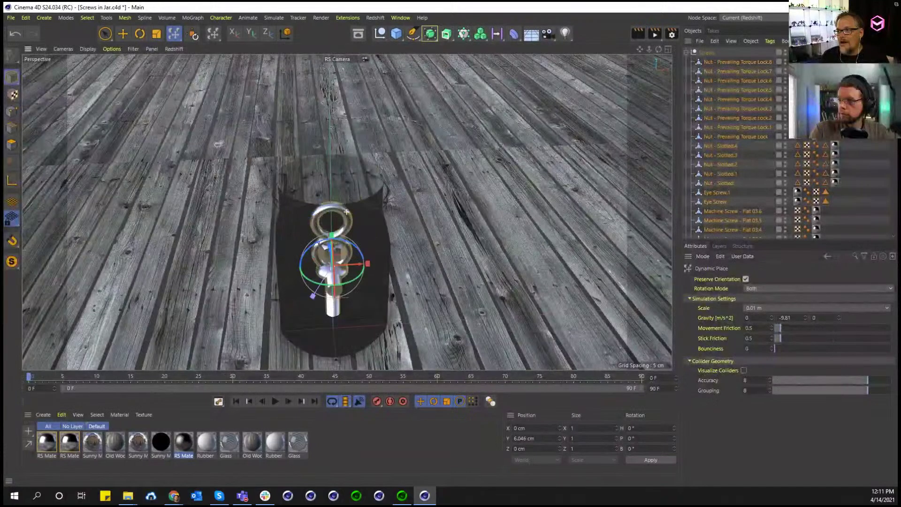
Move the overlapping screws and nuts with Dynamic Place so they spread through the jar and some land on the floor outside
{"action": "left_click_drag", "start_coordinate": [347, 212], "coordinate": [535, 120], "text": "alt"}
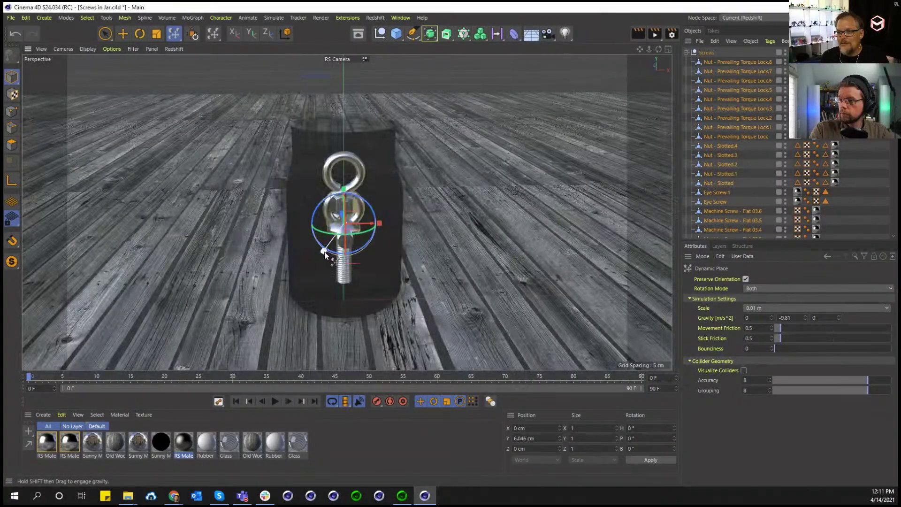
{"action": "left_click_drag", "start_coordinate": [324, 255], "coordinate": [346, 284]}
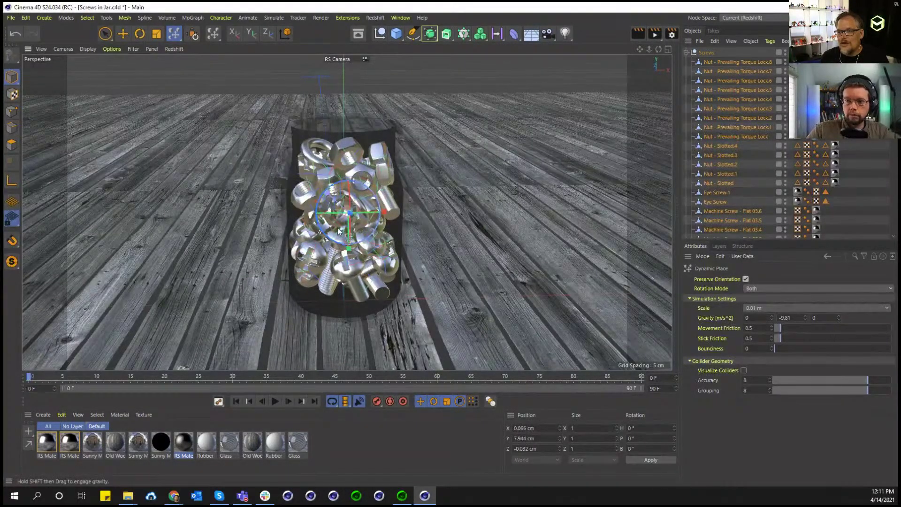
{"action": "left_click_drag", "start_coordinate": [339, 231], "coordinate": [455, 179]}
{"action": "left_click_drag", "start_coordinate": [490, 273], "coordinate": [506, 292]}
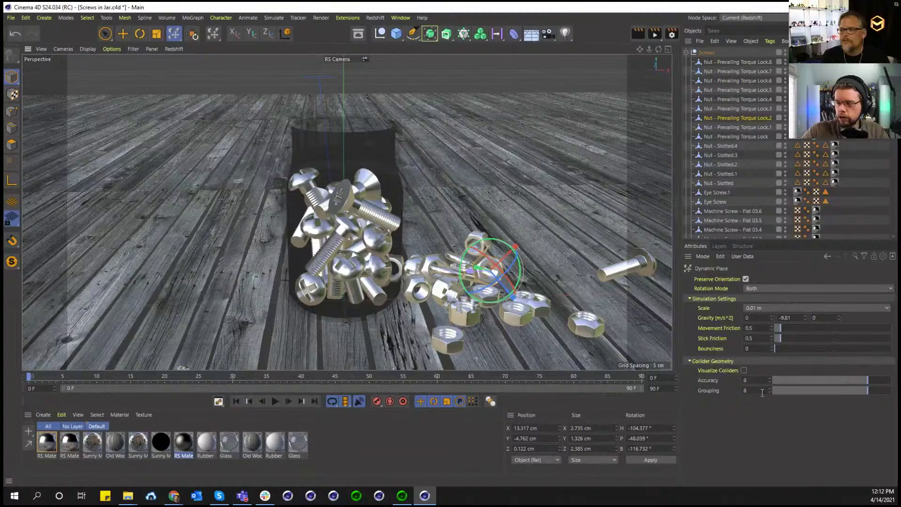
{"action": "scroll", "coordinate": [751, 188], "scroll_direction": "down", "scroll_amount": 10}
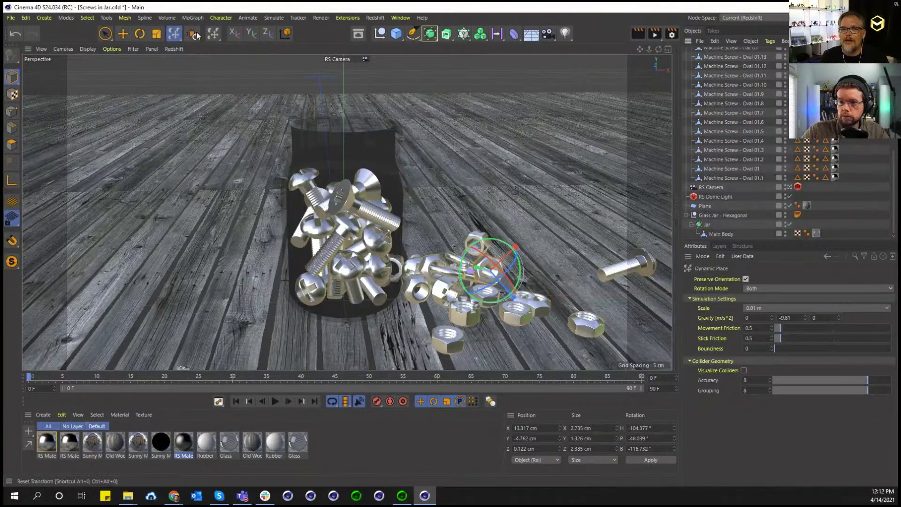
Create a new project and add a Floor and a Cube
{"action": "left_click", "coordinate": [12, 17]}
{"action": "left_click", "coordinate": [57, 33]}
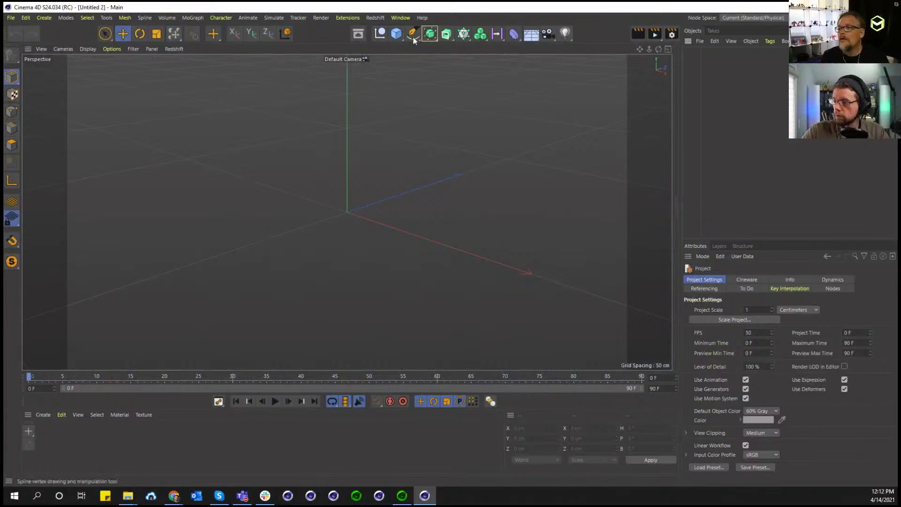
{"action": "left_click", "coordinate": [531, 33]}
{"action": "left_click_drag", "start_coordinate": [396, 33], "coordinate": [470, 47]}
Stretch the cube to about 292 cm tall and raise it to about 441 cm above the floor
{"action": "left_click_drag", "start_coordinate": [349, 156], "coordinate": [348, 57]}
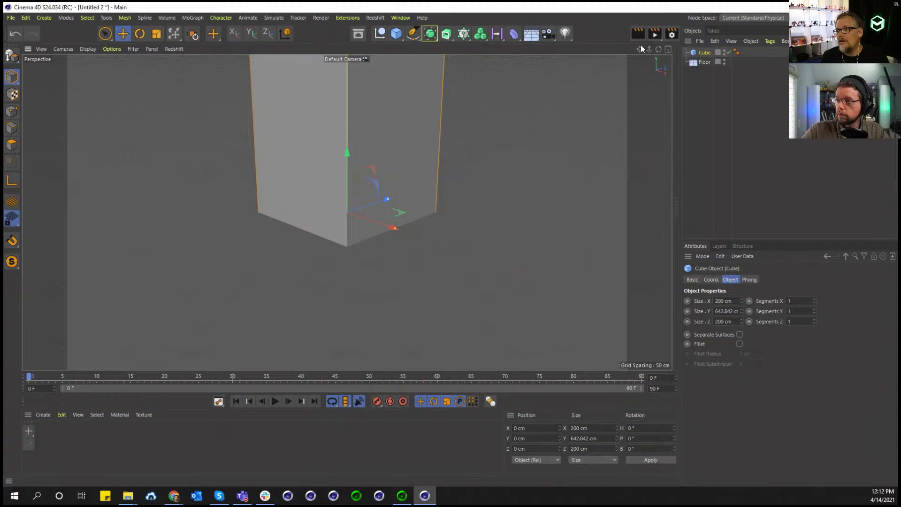
{"action": "left_click_drag", "start_coordinate": [649, 49], "coordinate": [649, 37]}
{"action": "left_click_drag", "start_coordinate": [347, 141], "coordinate": [353, 68]}
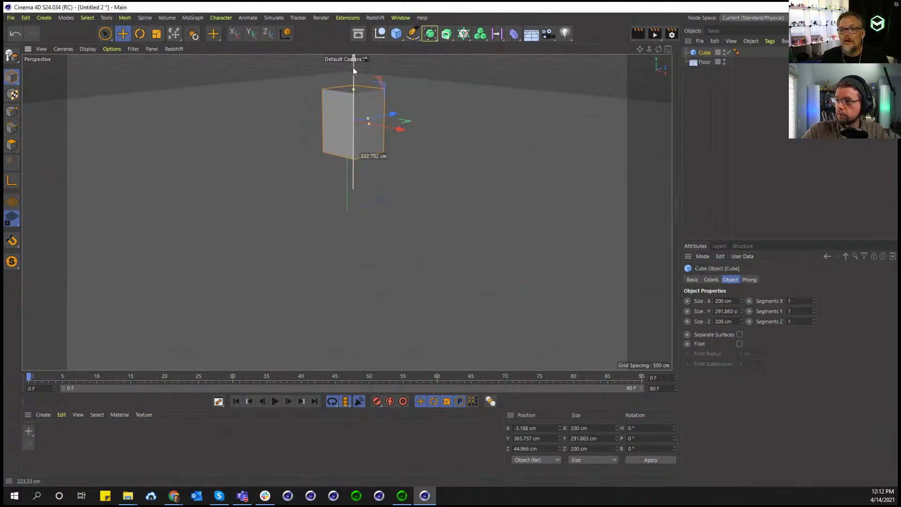
Activate Dynamic Place, try moving the cube with it above the floor, and undo the last moves
{"action": "left_click", "coordinate": [174, 33]}
{"action": "left_click", "coordinate": [209, 78]}
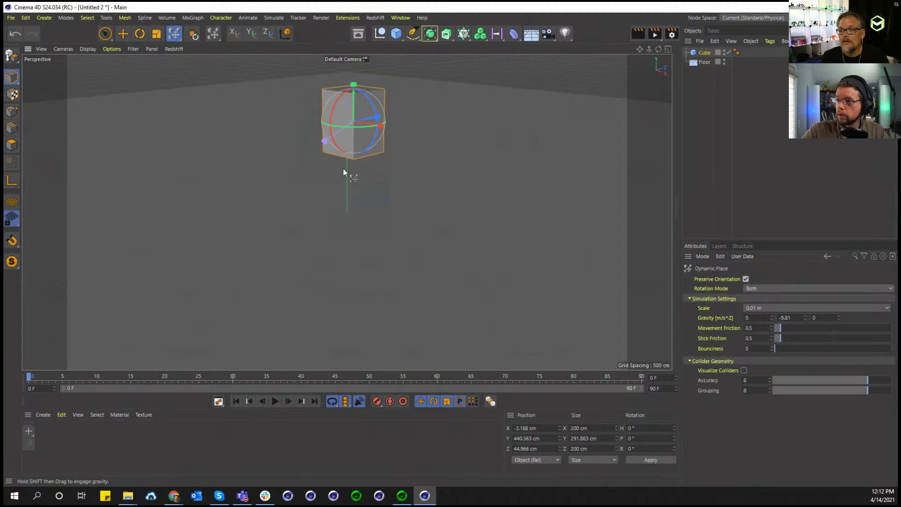
{"action": "left_click_drag", "start_coordinate": [292, 155], "coordinate": [292, 148]}
{"action": "left_click_drag", "start_coordinate": [283, 127], "coordinate": [299, 188]}
{"action": "key", "text": "ctrl+z"}
{"action": "key", "text": "ctrl+z"}
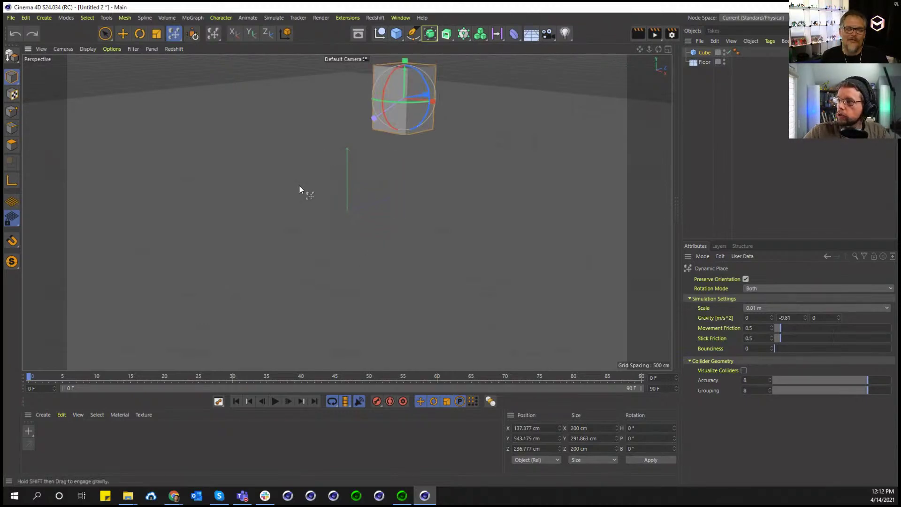
Switch back to the Screws in Jar.c4d project
{"action": "left_click", "coordinate": [401, 18]}
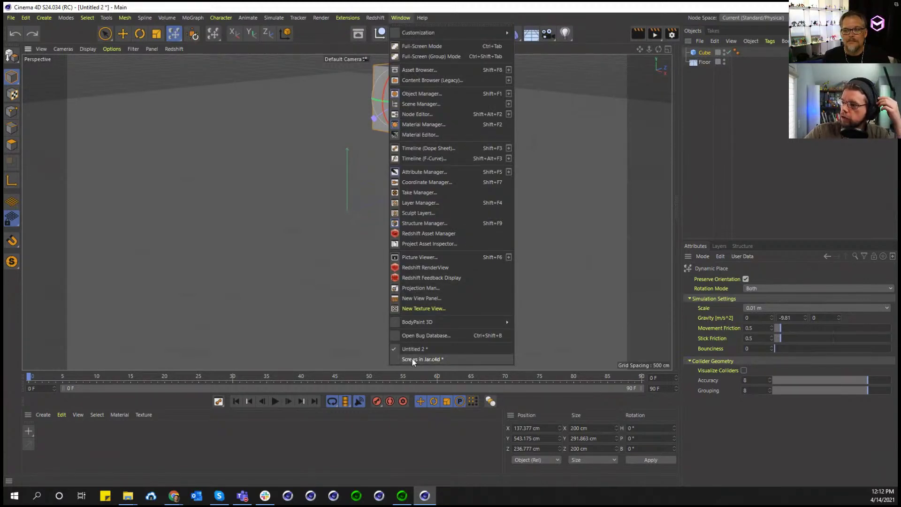
{"action": "key", "text": "Escape"}
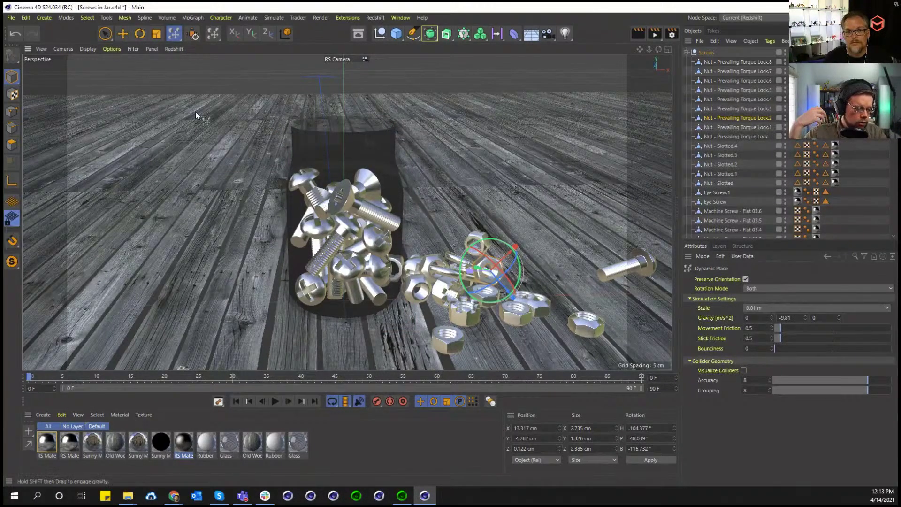
Create another new project and add a Landscape object
{"action": "left_click", "coordinate": [11, 17]}
{"action": "left_click", "coordinate": [33, 26]}
{"action": "left_click", "coordinate": [398, 35]}
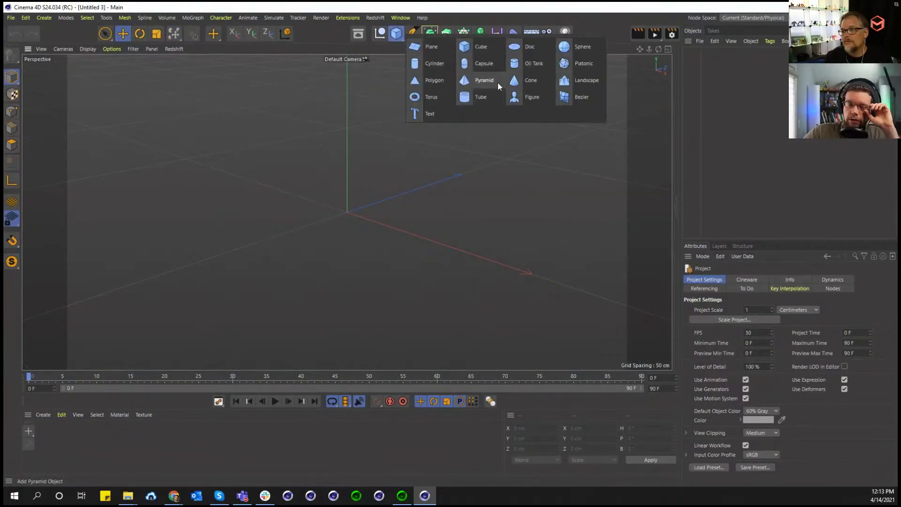
{"action": "left_click", "coordinate": [574, 84]}
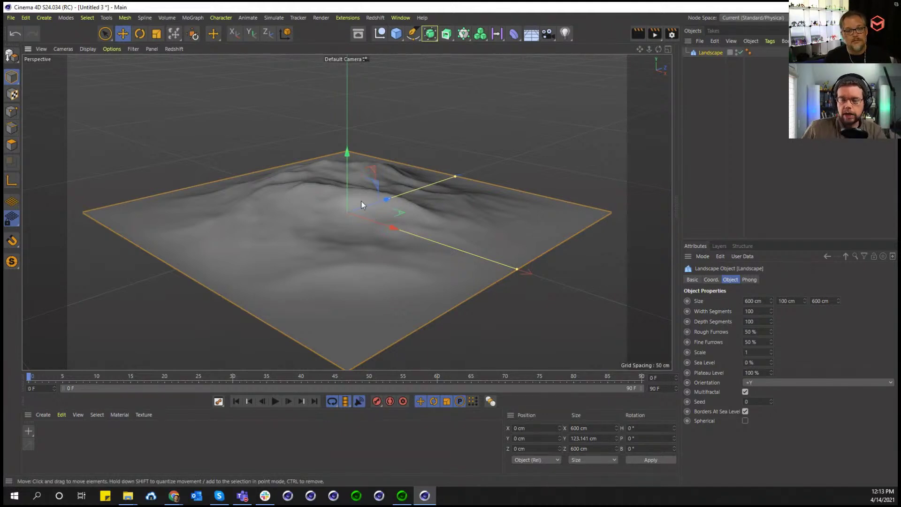
Add a Platonic object with a radius of about 46 cm and raise it to about 152 cm above the landscape
{"action": "left_click", "coordinate": [396, 35]}
{"action": "left_click", "coordinate": [574, 69]}
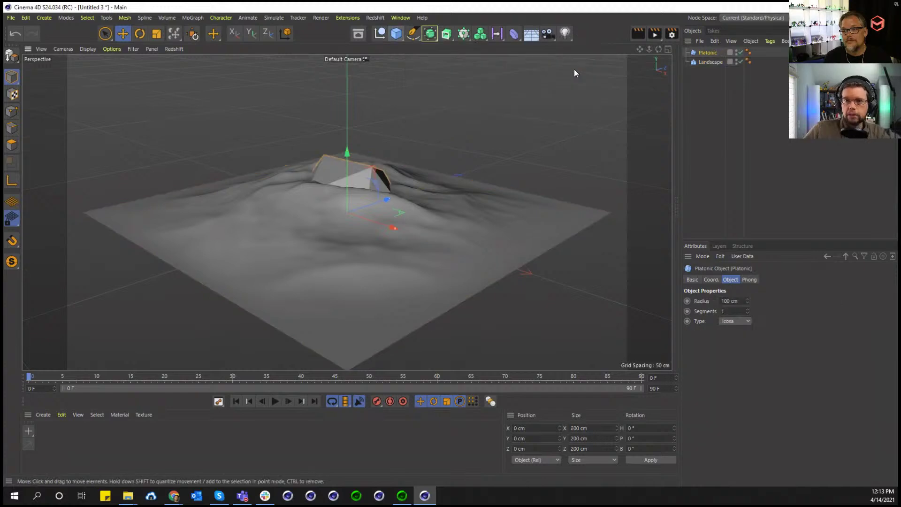
{"action": "left_click_drag", "start_coordinate": [359, 216], "coordinate": [369, 216]}
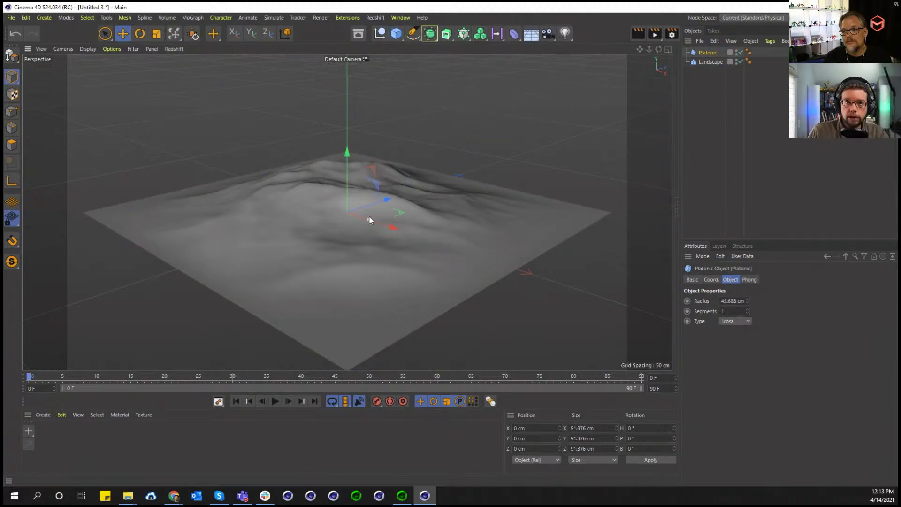
{"action": "left_click_drag", "start_coordinate": [348, 151], "coordinate": [349, 153]}
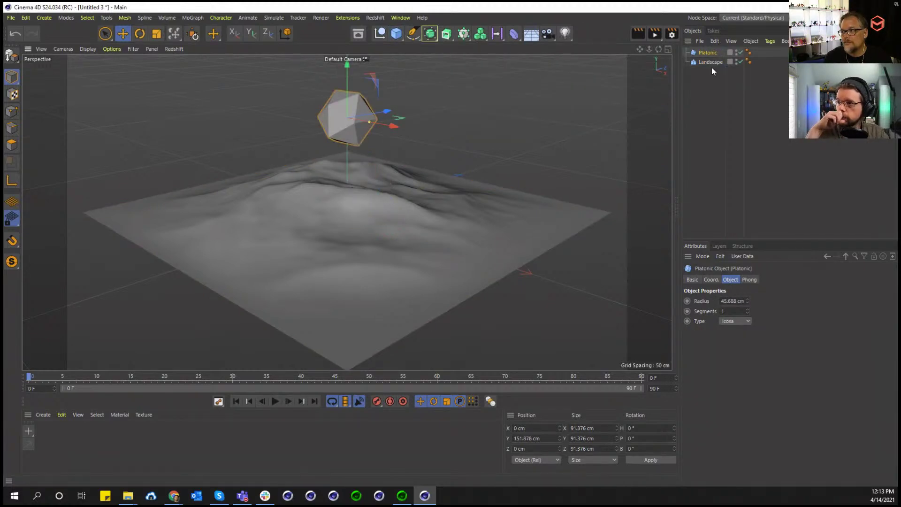
Make two copies of the Platonic and space all three apart, moving the original to about -86 cm on Z
{"action": "left_click_drag", "start_coordinate": [710, 54], "coordinate": [708, 65], "text": "ctrl"}
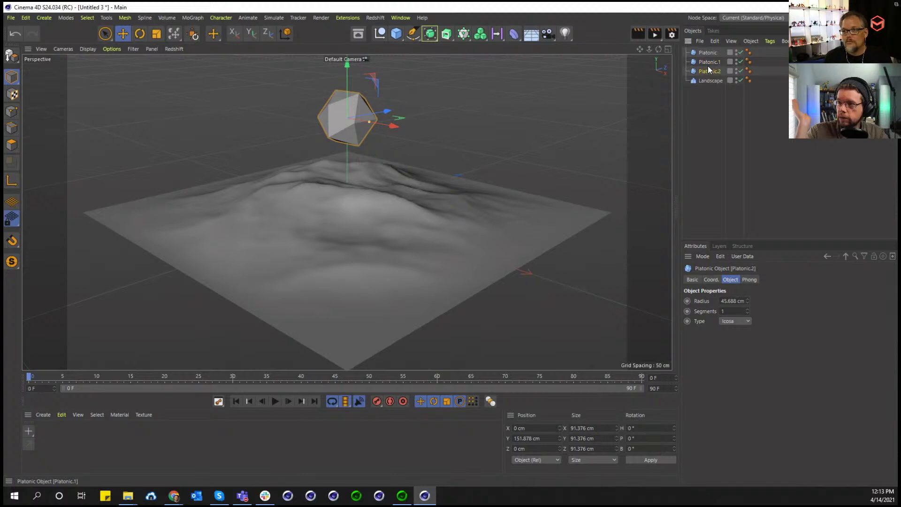
{"action": "left_click_drag", "start_coordinate": [378, 124], "coordinate": [439, 148]}
{"action": "left_click", "coordinate": [707, 53]}
{"action": "left_click_drag", "start_coordinate": [381, 113], "coordinate": [337, 123]}
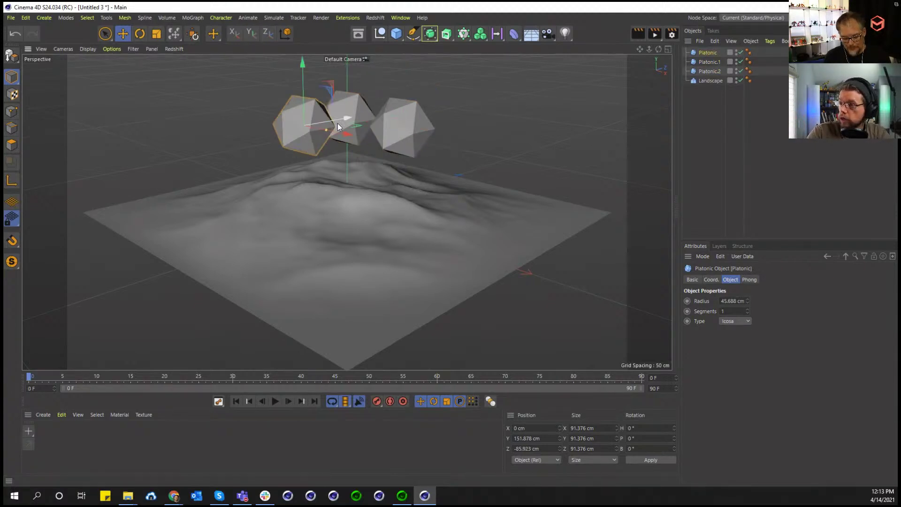
Find the Cappuccino motion recorder by command search and place its window clear of the Platonic objects
{"action": "key", "text": "shift+c"}
{"action": "type", "text": "cappuc"}
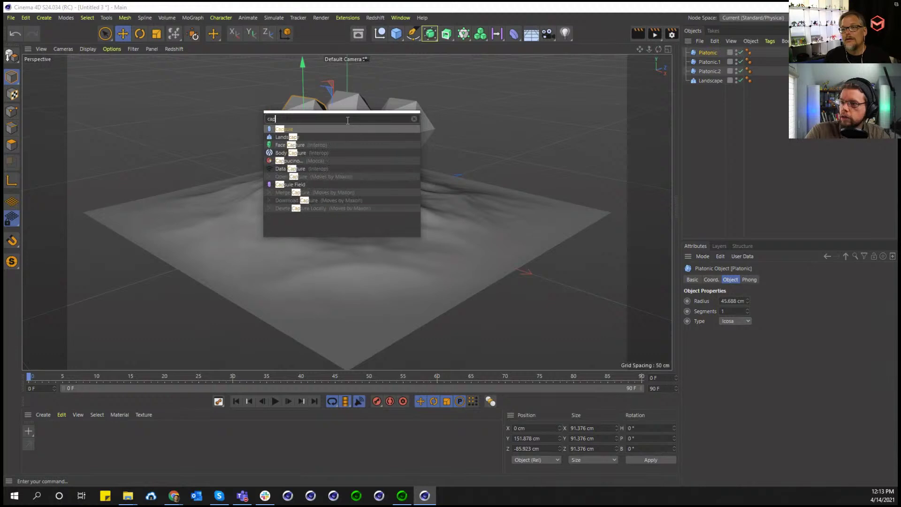
{"action": "key", "text": "Return"}
{"action": "left_click_drag", "start_coordinate": [315, 55], "coordinate": [553, 86]}
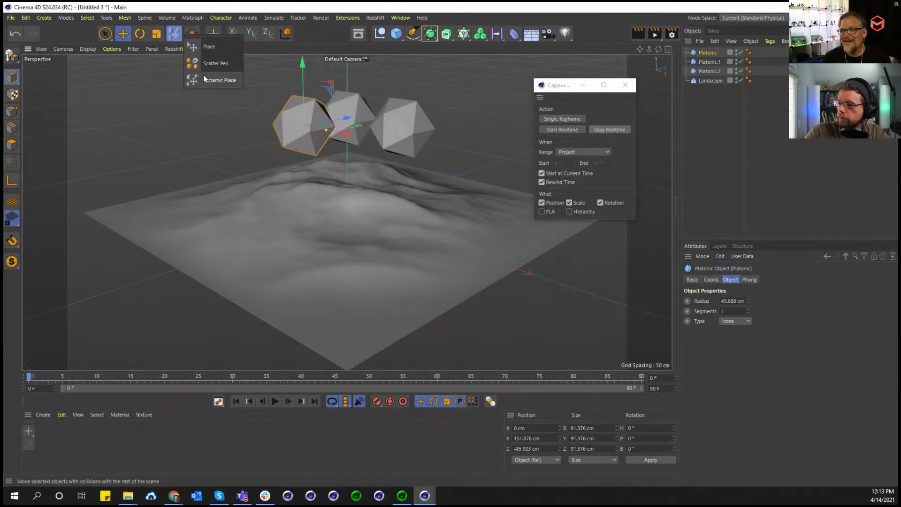
With Dynamic Place active on all three Platonics, start Cappuccino's realtime recording and drop them onto the landscape with gravity
{"action": "left_click", "coordinate": [175, 34]}
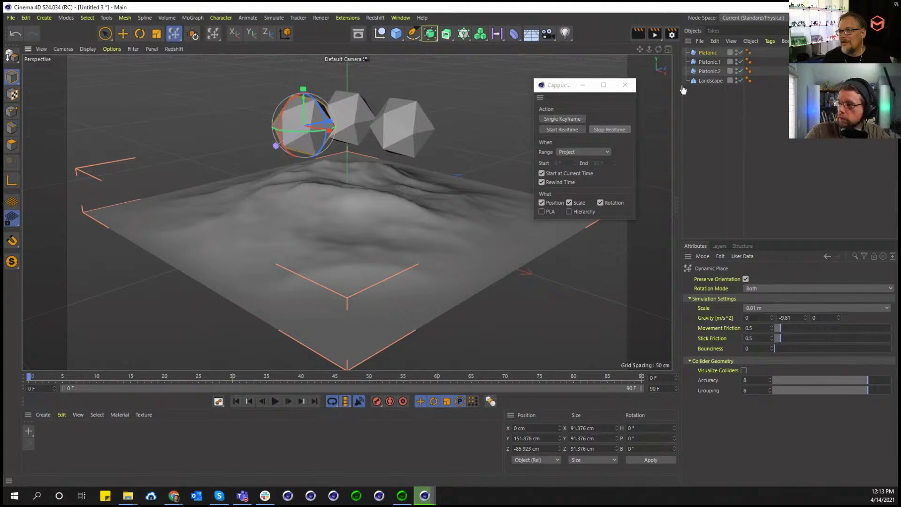
{"action": "left_click", "coordinate": [705, 70], "text": "shift"}
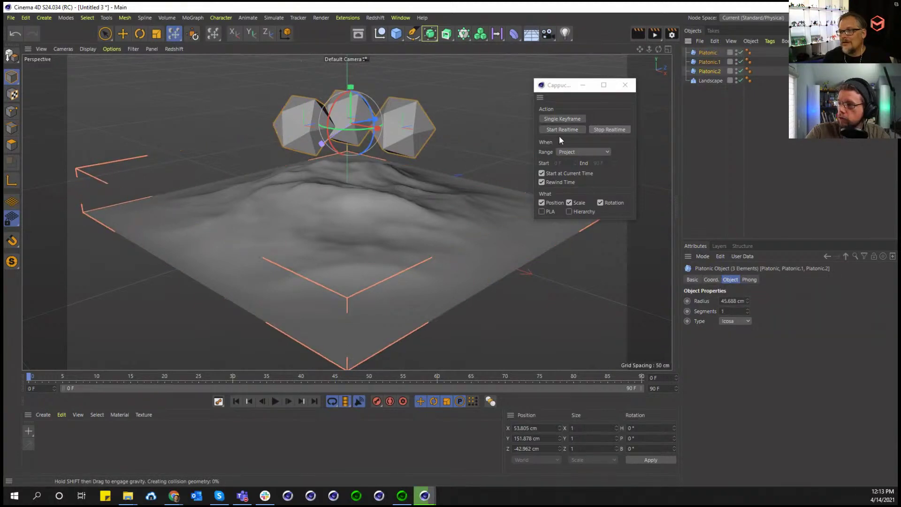
{"action": "left_click", "coordinate": [564, 129]}
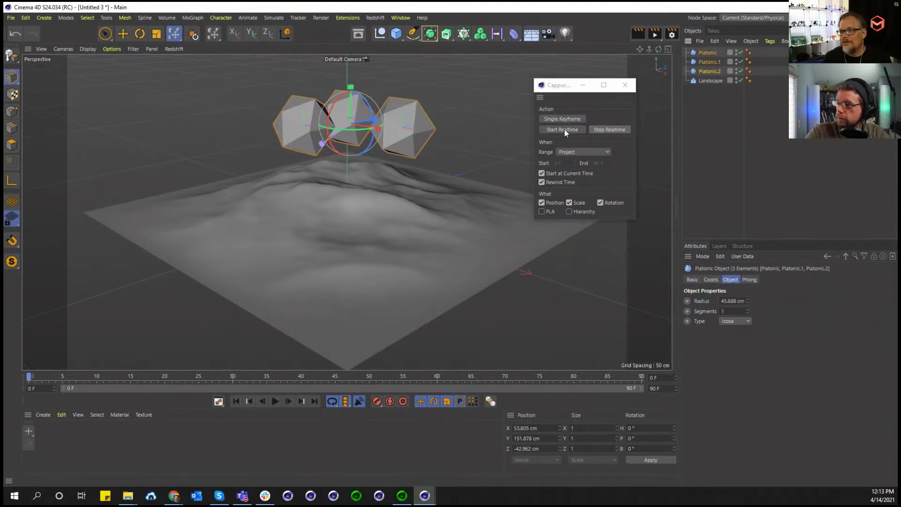
{"action": "left_click_drag", "start_coordinate": [320, 142], "coordinate": [362, 216], "text": "shift"}
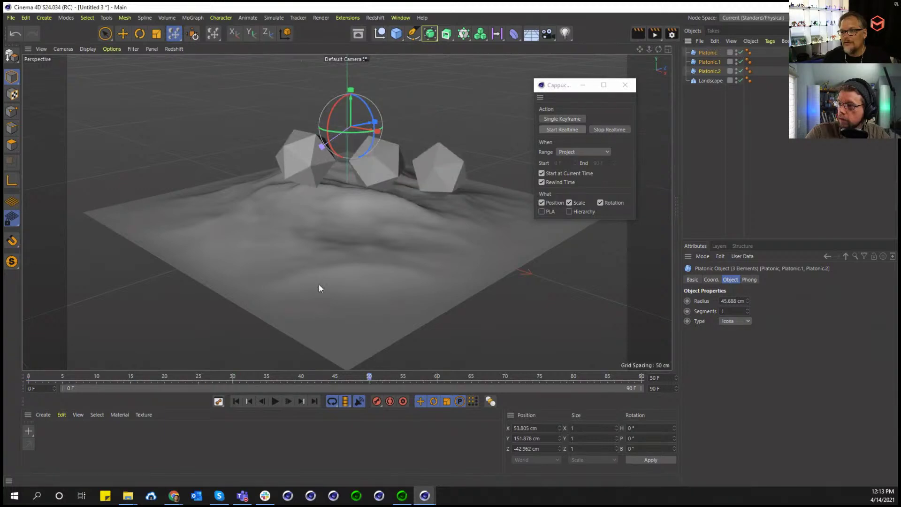
Finish the gravity drop of the three Platonics, stop the realtime recording, play it back, and undo the drop
{"action": "left_click_drag", "start_coordinate": [360, 255], "coordinate": [341, 226], "text": "shift"}
{"action": "left_click", "coordinate": [610, 131]}
{"action": "left_click", "coordinate": [276, 403]}
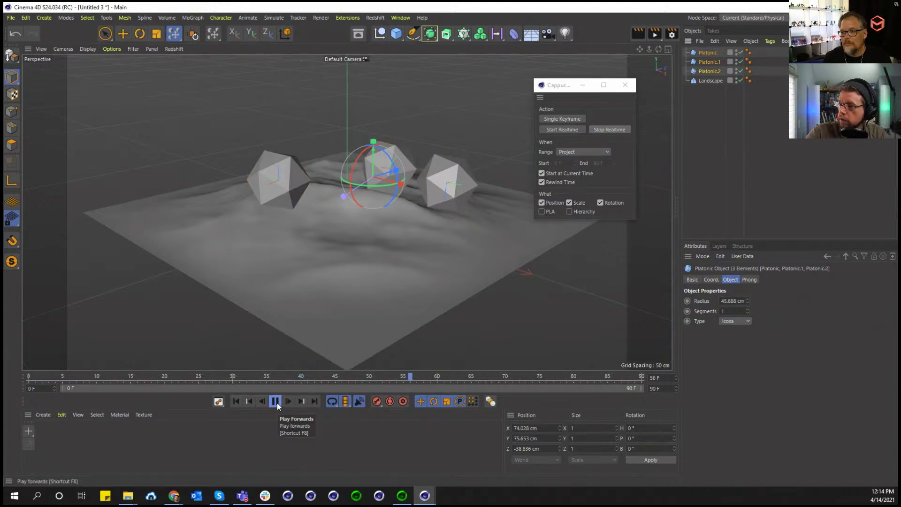
{"action": "left_click", "coordinate": [277, 403]}
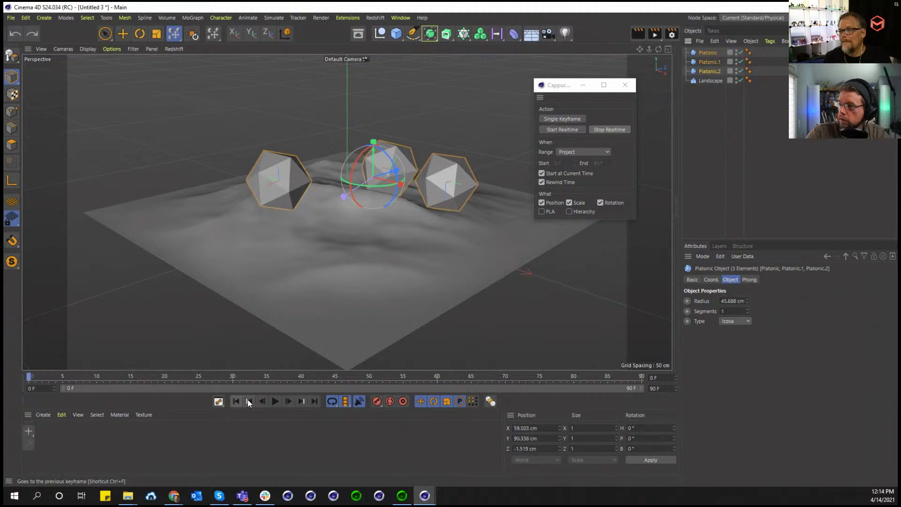
{"action": "key", "text": "ctrl+z"}
{"action": "left_click", "coordinate": [721, 72], "text": "shift"}
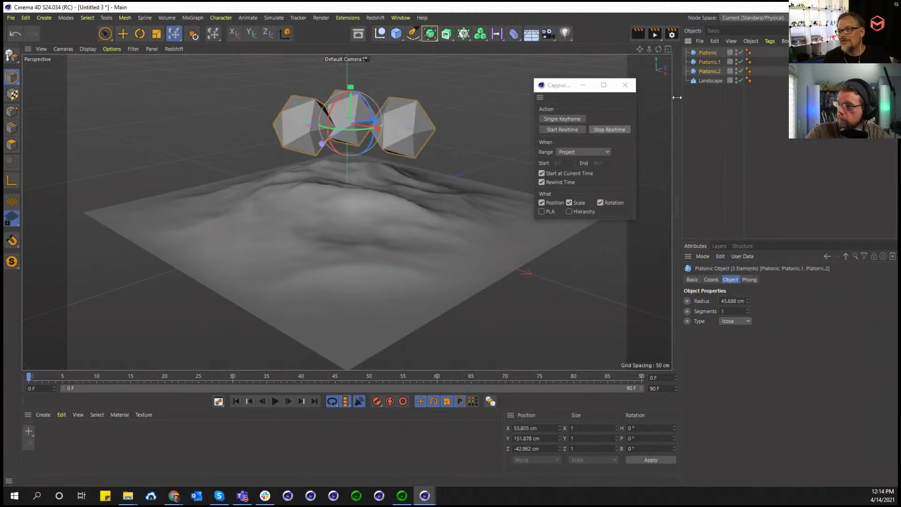
Enable Hierarchy recording in Cappuccino, record the three Platonics falling onto the landscape in realtime, and play back the timeline
{"action": "left_click", "coordinate": [573, 210]}
{"action": "left_click", "coordinate": [565, 129]}
{"action": "left_click_drag", "start_coordinate": [385, 206], "coordinate": [364, 245]}
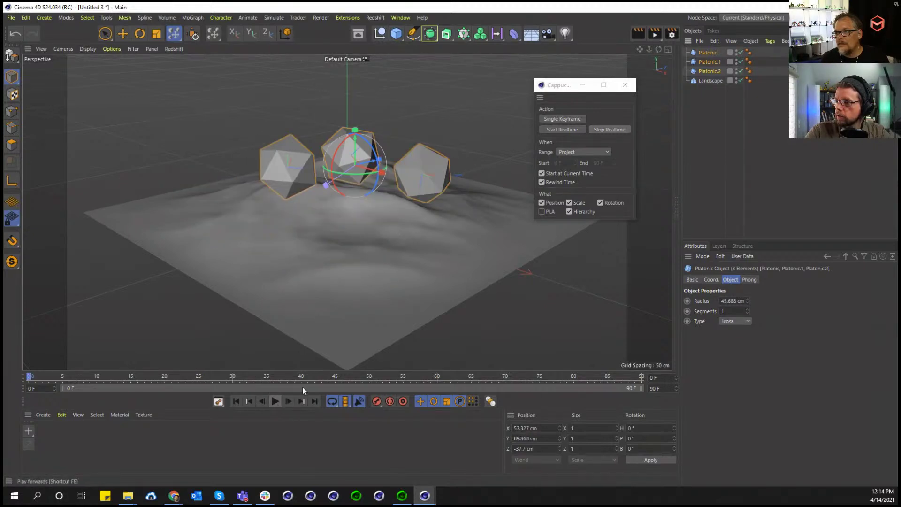
{"action": "left_click", "coordinate": [276, 402]}
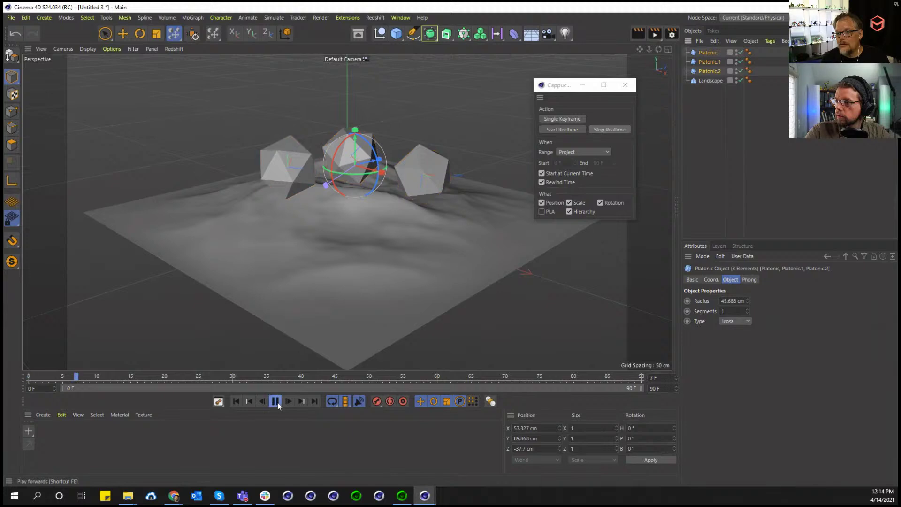
{"action": "left_click", "coordinate": [275, 402]}
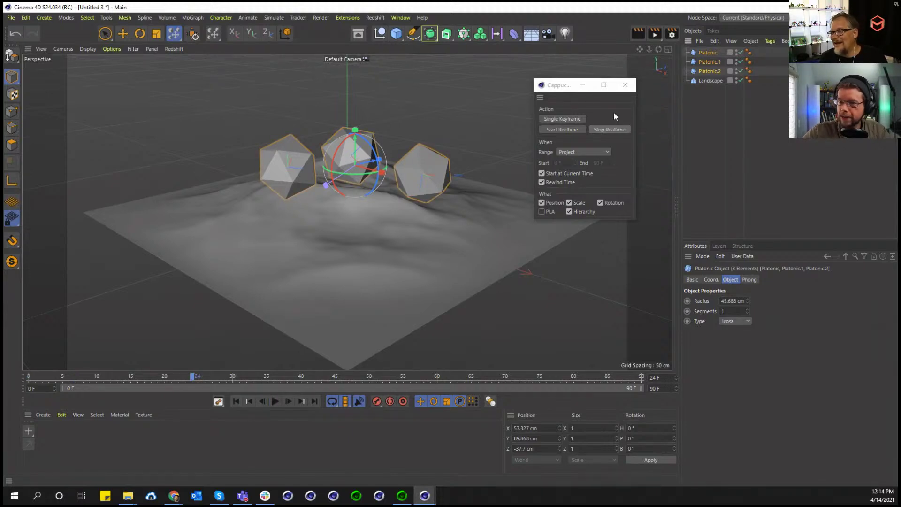
Select only the original Platonic, raise it to about 239 cm, and record it being dragged across the landscape in realtime
{"action": "left_click", "coordinate": [588, 152]}
{"action": "left_click", "coordinate": [589, 156]}
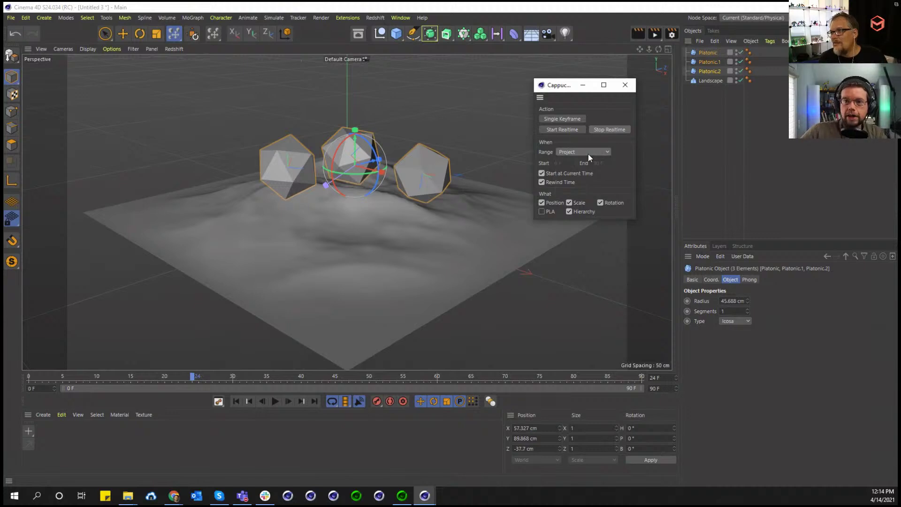
{"action": "left_click", "coordinate": [706, 53]}
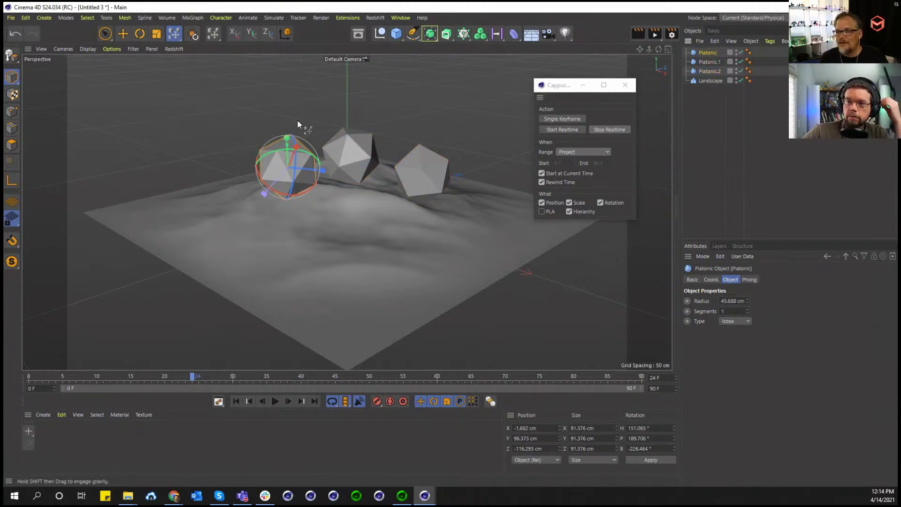
{"action": "left_click_drag", "start_coordinate": [274, 172], "coordinate": [287, 62]}
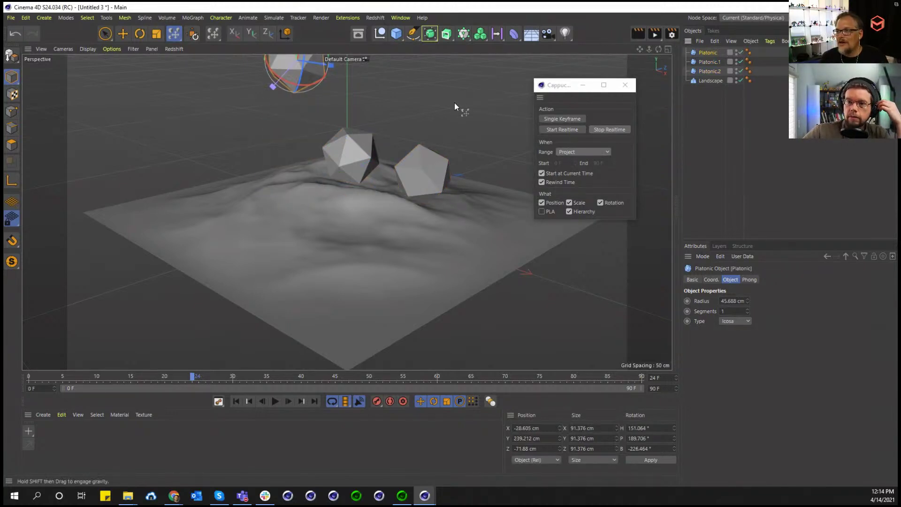
{"action": "left_click", "coordinate": [571, 127]}
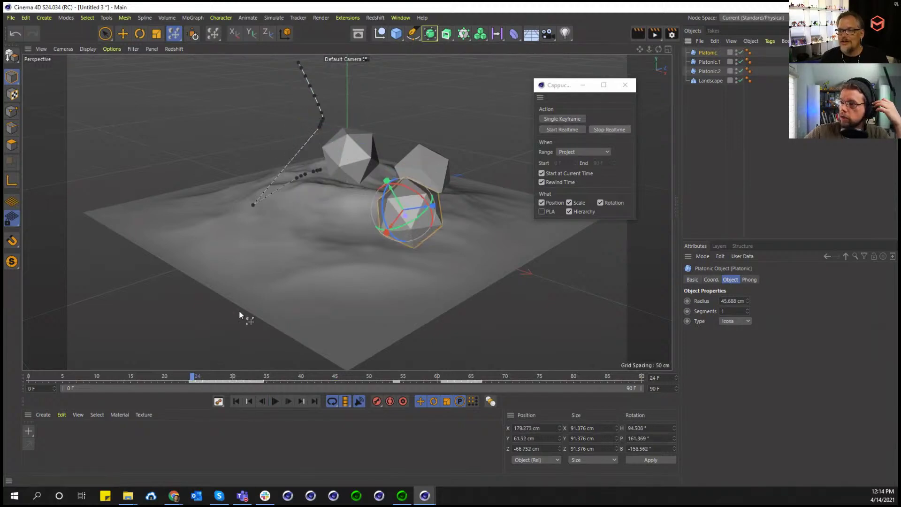
{"action": "left_click_drag", "start_coordinate": [412, 254], "coordinate": [220, 249]}
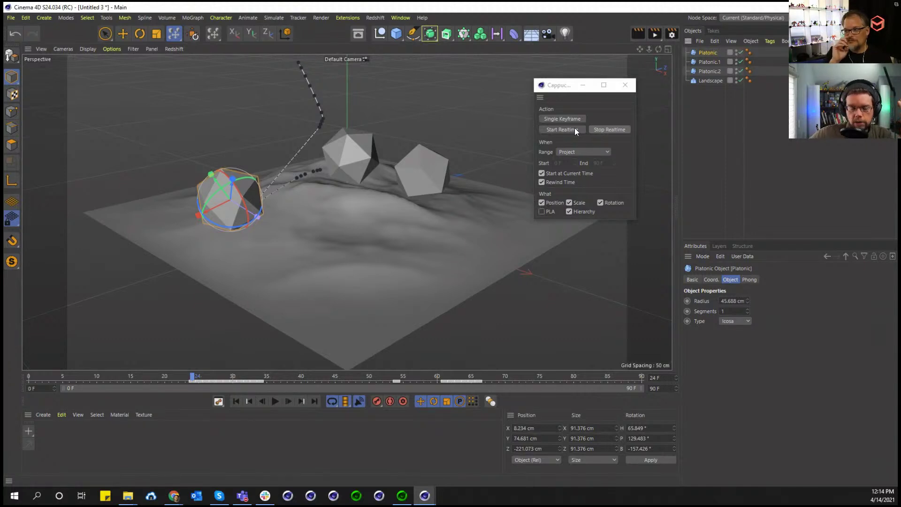
Undo the recordings, moves and copies back to the single Platonic at the origin, and shift it to about 17 cm high
{"action": "key", "text": "ctrl+z"}
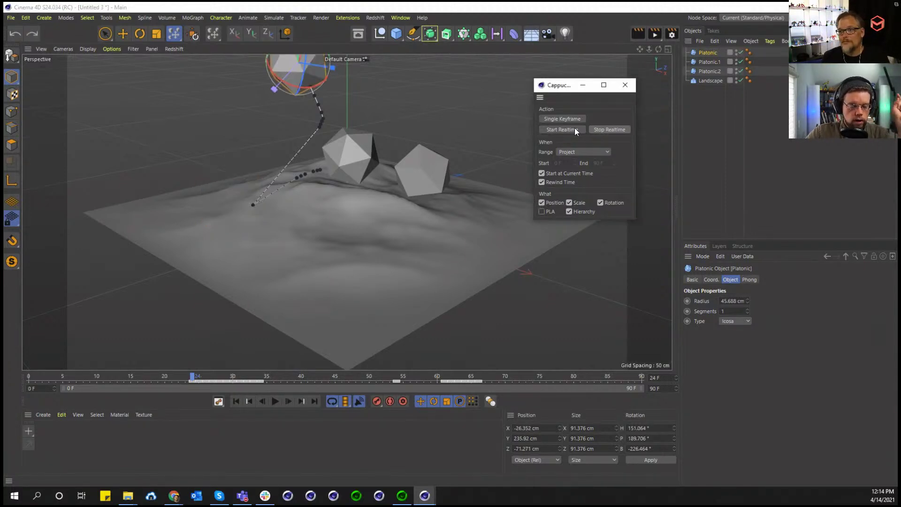
{"action": "key", "text": "ctrl+z"}
{"action": "key", "text": "ctrl+z"}
{"action": "key", "text": "ctrl+z"}
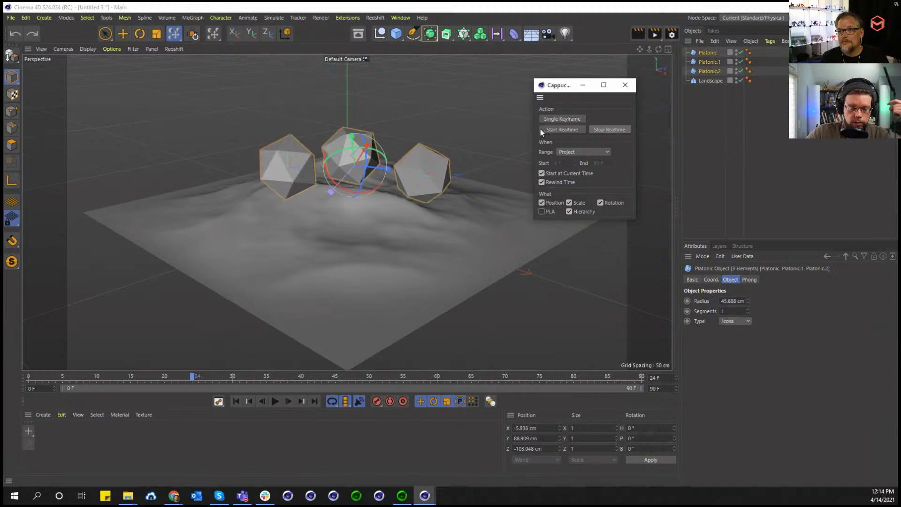
{"action": "key", "text": "ctrl+z"}
{"action": "key", "text": "ctrl+z"}
{"action": "key", "text": "ctrl+z"}
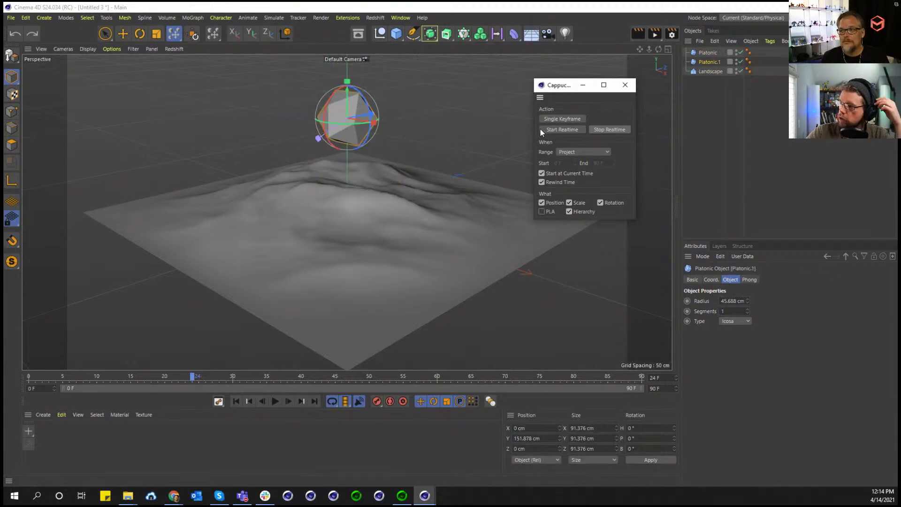
{"action": "key", "text": "ctrl+z"}
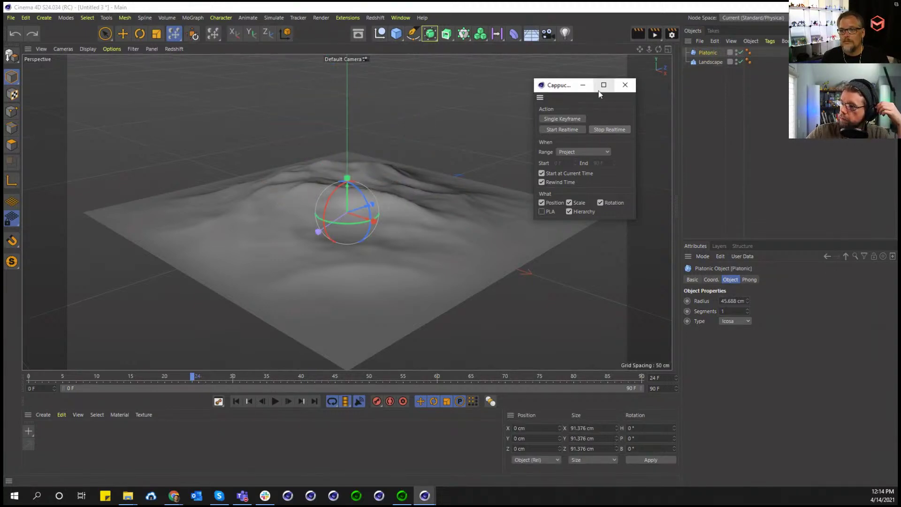
{"action": "left_click_drag", "start_coordinate": [340, 190], "coordinate": [355, 103]}
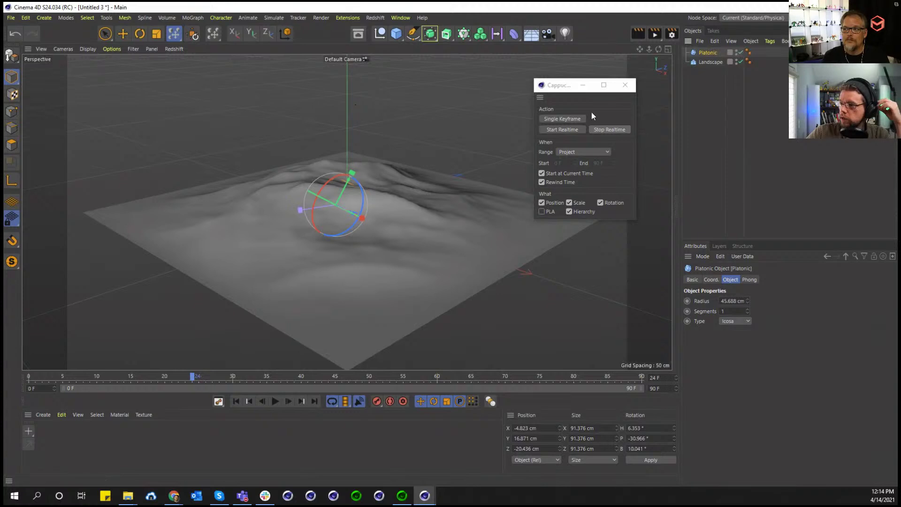
Close the Cappuccino window and switch to the open project Screws in Jar.c4d
{"action": "left_click", "coordinate": [626, 86]}
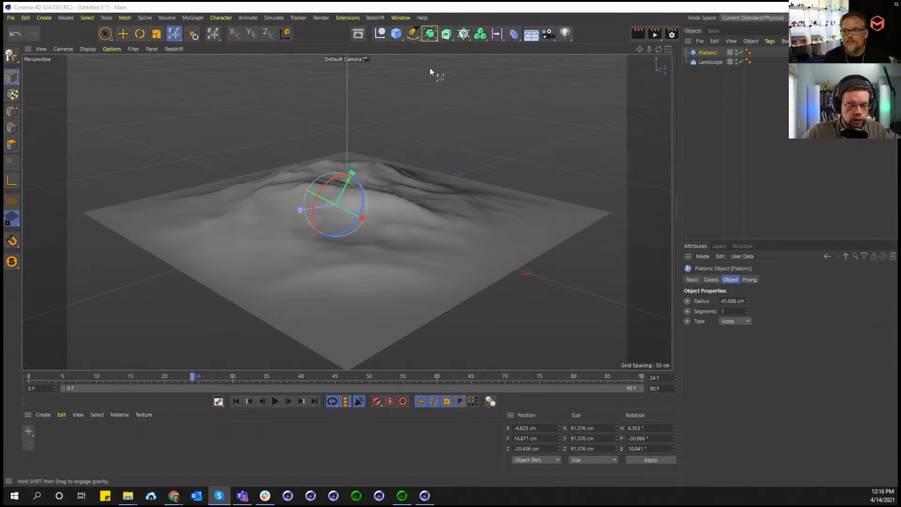
{"action": "left_click", "coordinate": [409, 18]}
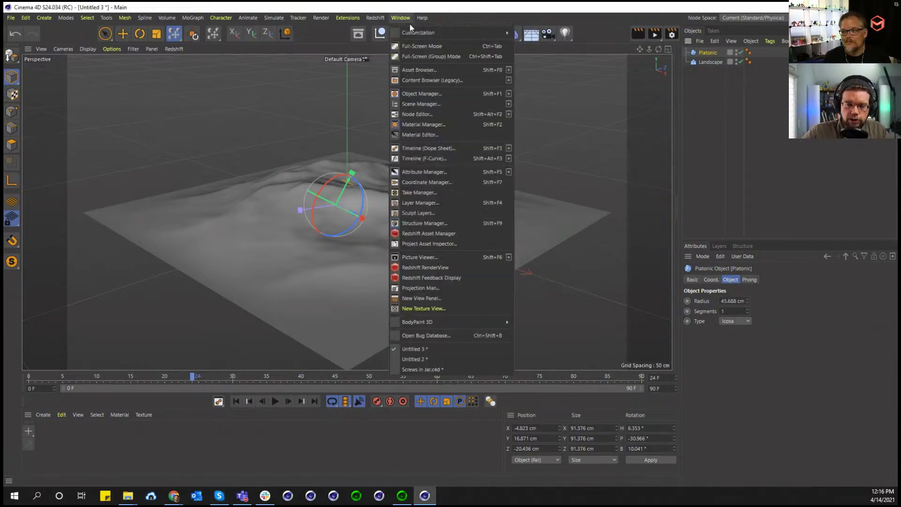
{"action": "left_click", "coordinate": [449, 370]}
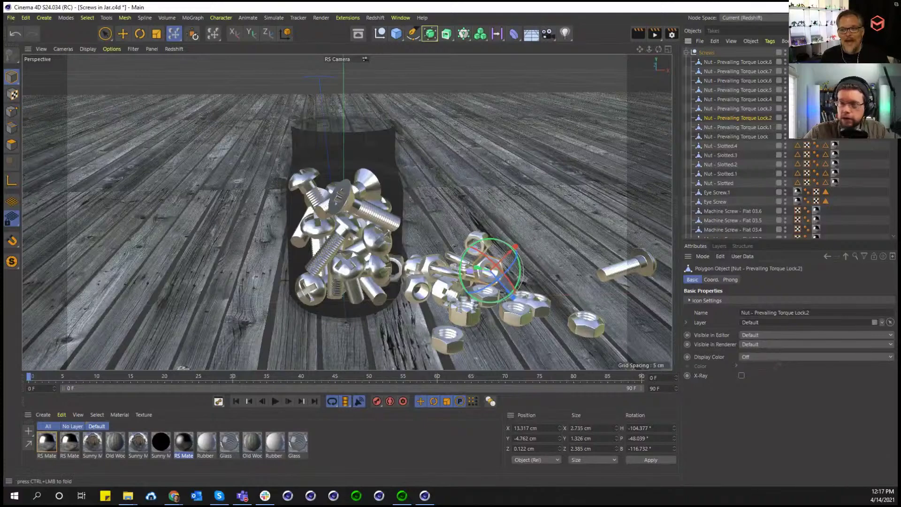
Scatter copies of Nut - Prevailing Torque Lock.8 over the wooden floor beside the jar with the Scatter Pen, and enable the Scatter object's Edit Mode
{"action": "left_click", "coordinate": [738, 62]}
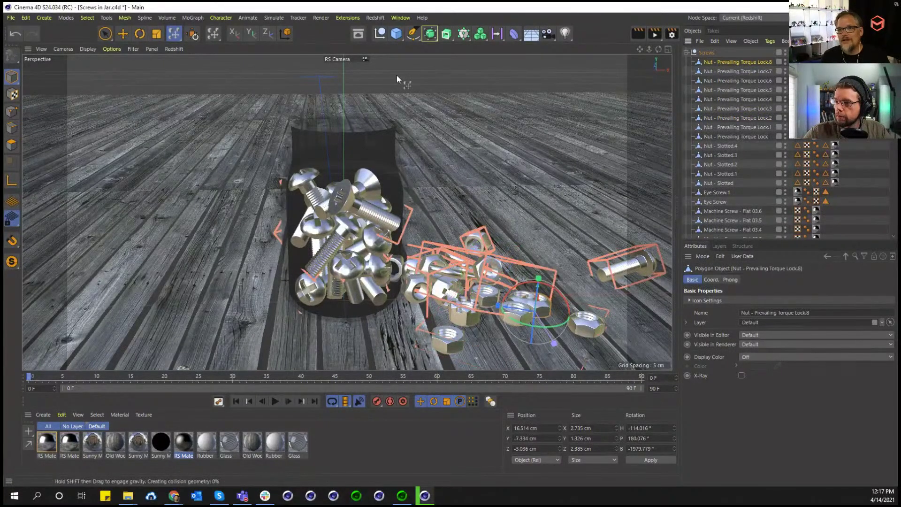
{"action": "left_click", "coordinate": [174, 33]}
{"action": "left_click", "coordinate": [206, 54]}
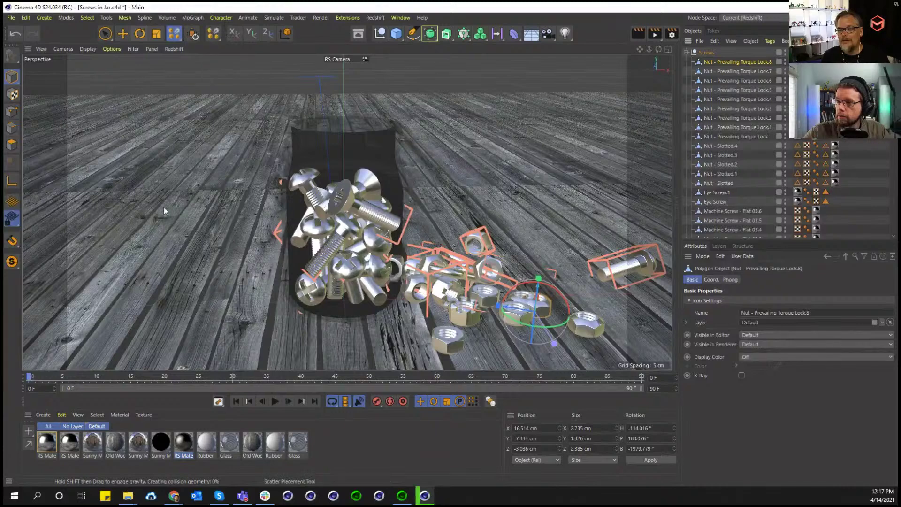
{"action": "mouse_move", "coordinate": [131, 277]}
{"action": "left_mouse_down"}
{"action": "mouse_move", "coordinate": [225, 225]}
{"action": "mouse_move", "coordinate": [47, 207]}
{"action": "mouse_move", "coordinate": [116, 278]}
{"action": "left_mouse_up"}
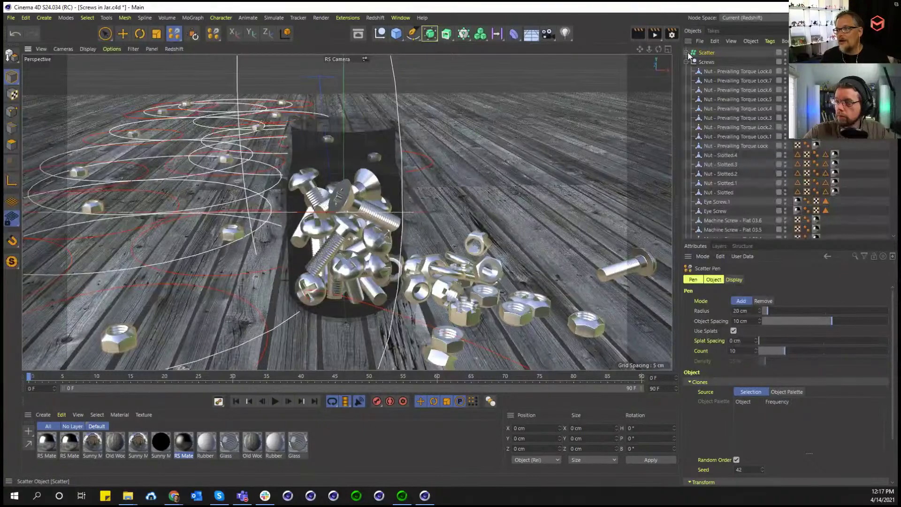
{"action": "left_click", "coordinate": [704, 52]}
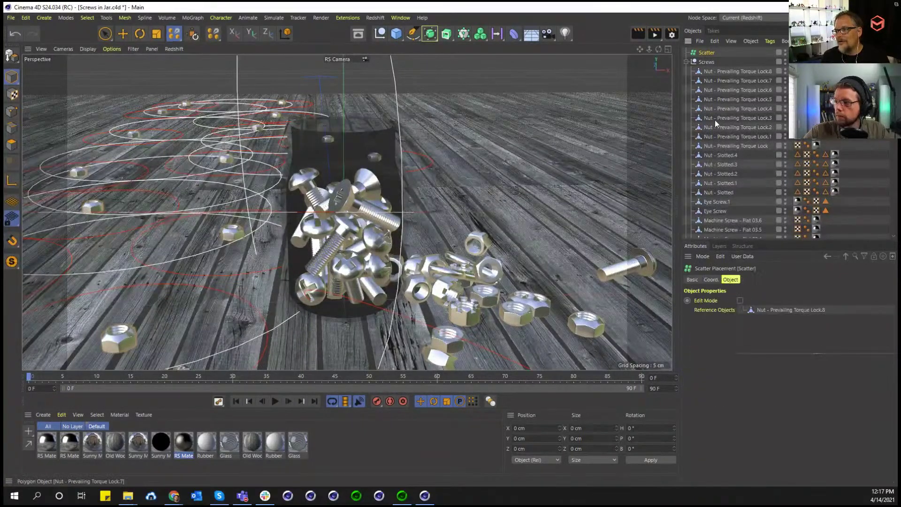
{"action": "left_click", "coordinate": [740, 301]}
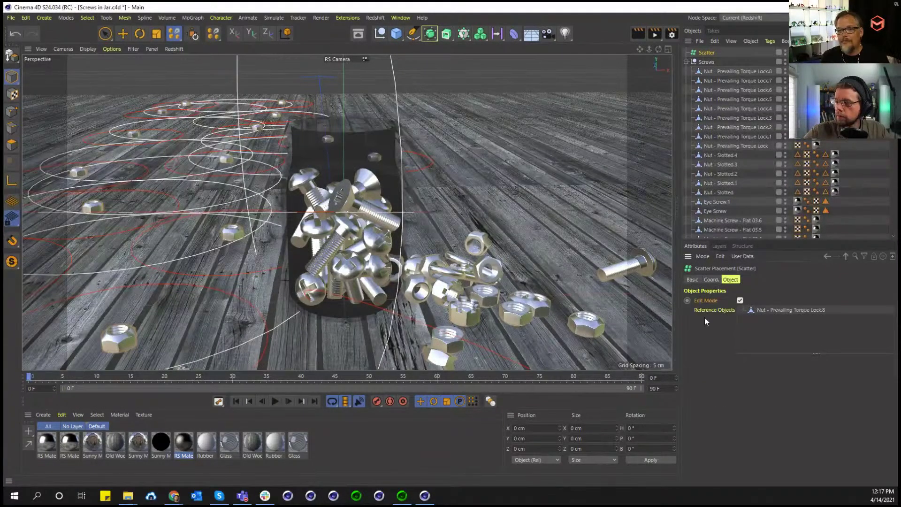
Try moving individual scattered nuts with a placement tool, and undo the attempts
{"action": "left_click_drag", "start_coordinate": [173, 37], "coordinate": [207, 63]}
{"action": "key", "text": "ctrl+z"}
{"action": "mouse_move", "coordinate": [224, 240]}
{"action": "left_mouse_down"}
{"action": "mouse_move", "coordinate": [170, 221]}
{"action": "mouse_move", "coordinate": [191, 243]}
{"action": "mouse_move", "coordinate": [243, 238]}
{"action": "mouse_move", "coordinate": [282, 258]}
{"action": "mouse_move", "coordinate": [331, 165]}
{"action": "mouse_move", "coordinate": [362, 149]}
{"action": "left_mouse_up"}
{"action": "key", "text": "ctrl+z"}
With Dynamic Place, move one scattered nut across the floor to about X -17 cm, Z 20 cm
{"action": "left_click", "coordinate": [193, 33]}
{"action": "left_click", "coordinate": [215, 80]}
{"action": "left_click_drag", "start_coordinate": [195, 185], "coordinate": [179, 279]}
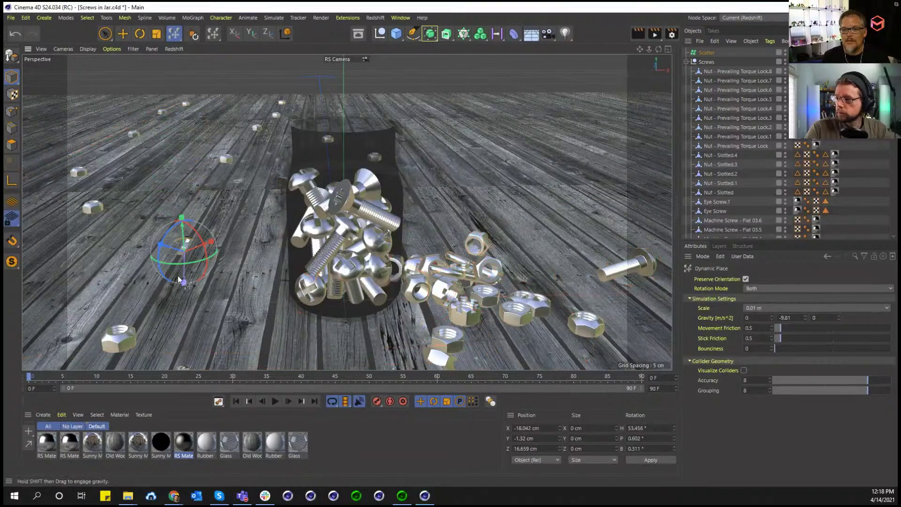
{"action": "left_click_drag", "start_coordinate": [184, 239], "coordinate": [188, 183]}
{"action": "key", "text": "ctrl+z"}
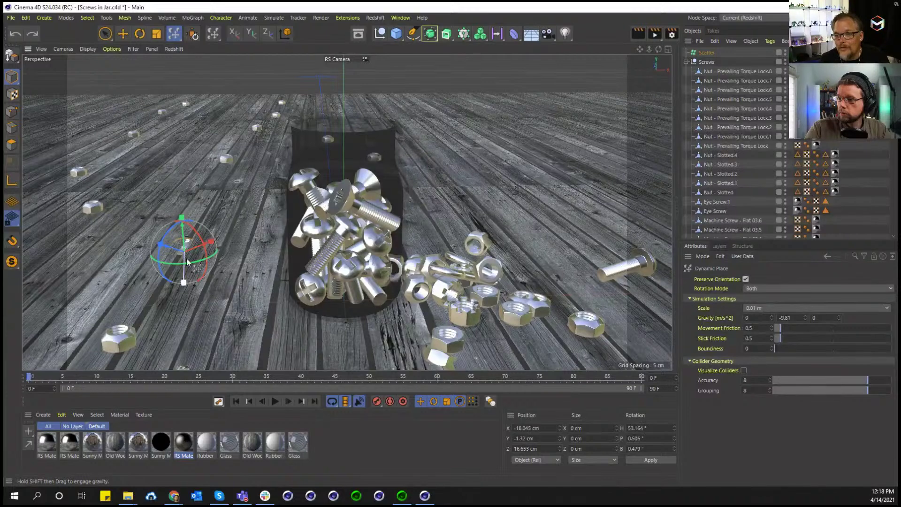
{"action": "key", "text": "ctrl+z"}
{"action": "left_click_drag", "start_coordinate": [321, 197], "coordinate": [188, 113]}
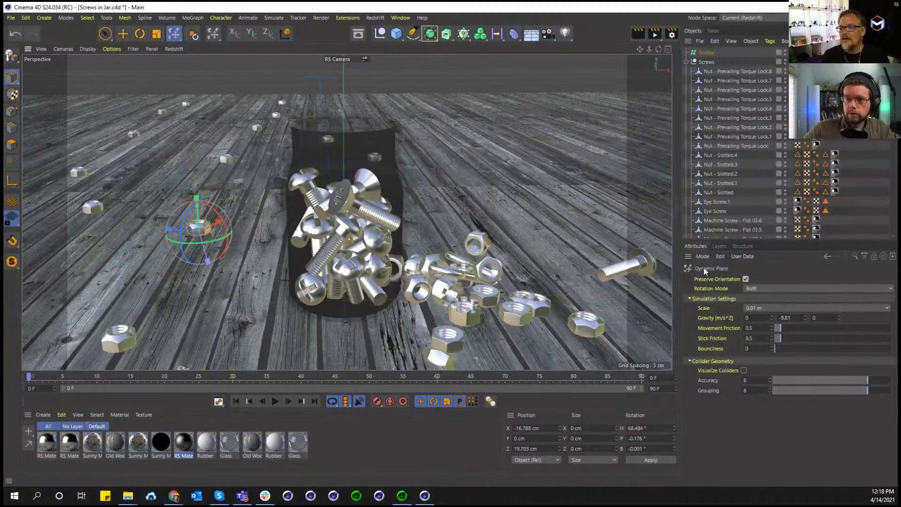
Make the Scatter object editable, and gather all its nut instances into a pile on the floor behind the jar with Dynamic Place
{"action": "left_click", "coordinate": [694, 52]}
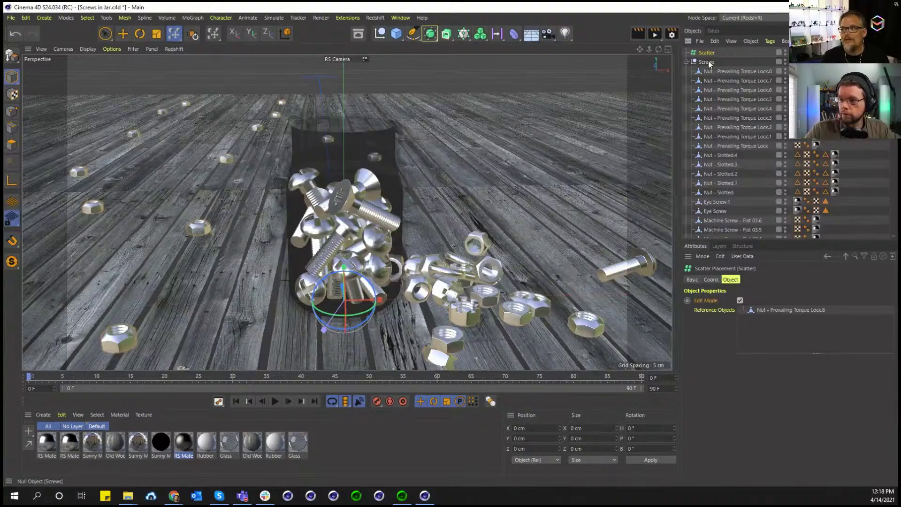
{"action": "key", "text": "c"}
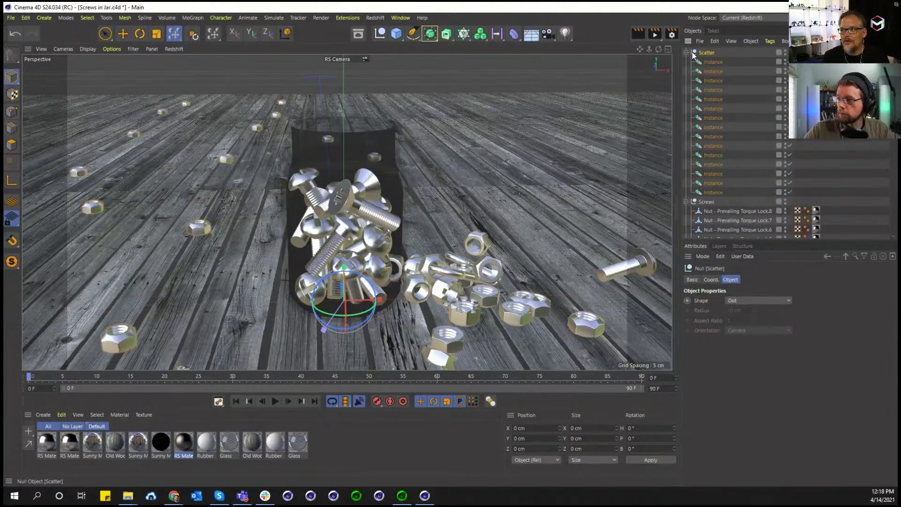
{"action": "left_click", "coordinate": [711, 53], "text": "ctrl"}
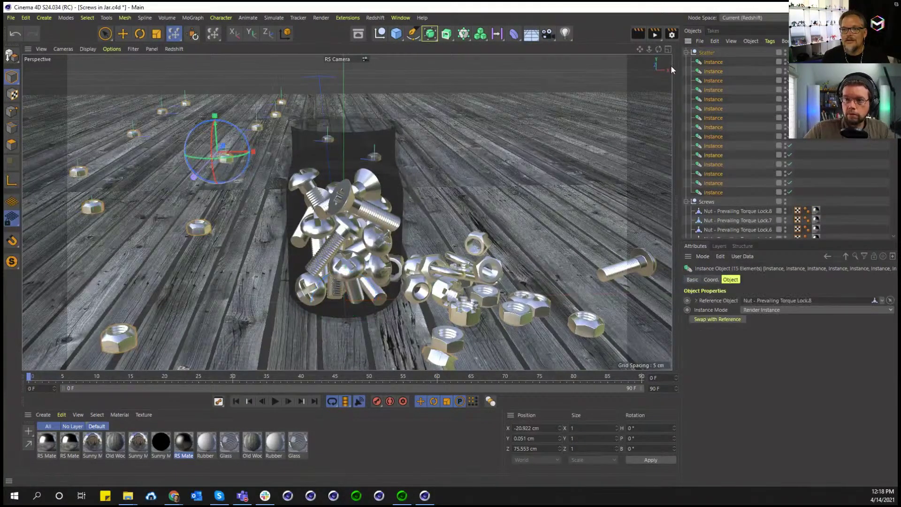
{"action": "left_click_drag", "start_coordinate": [196, 177], "coordinate": [235, 84]}
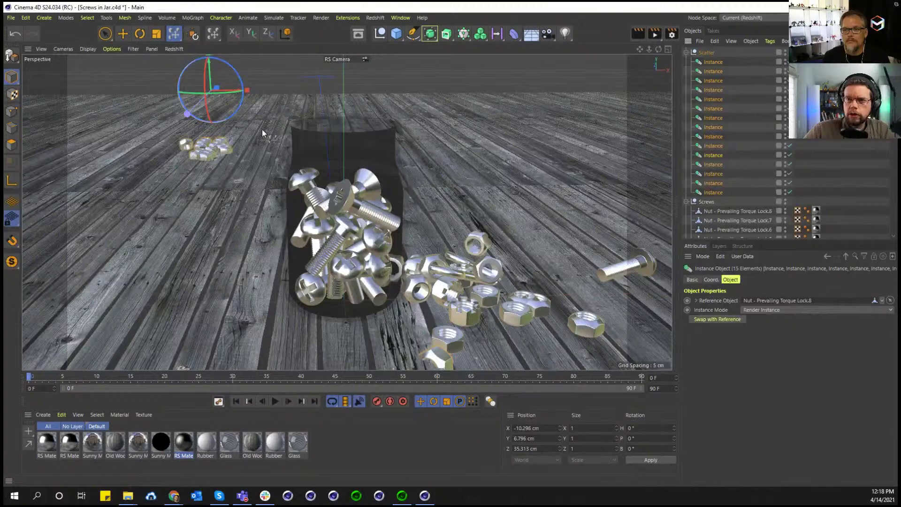
{"action": "left_click", "coordinate": [810, 143]}
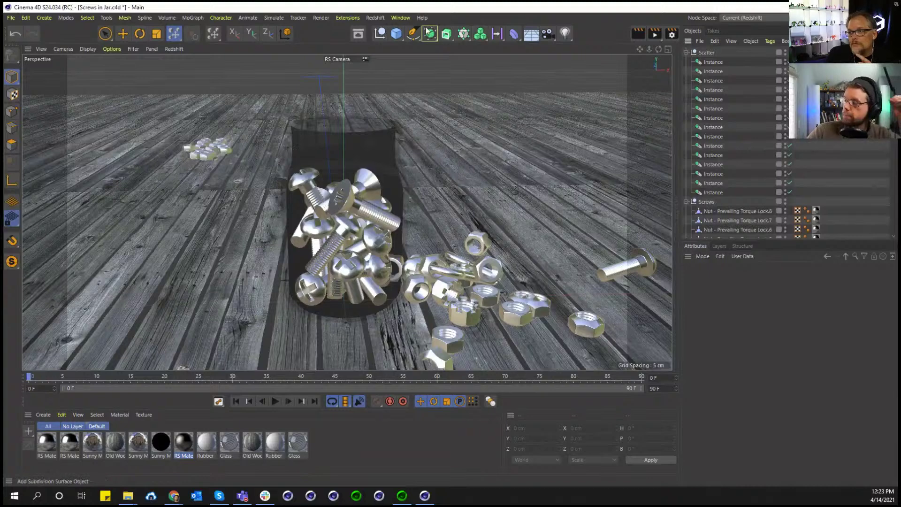
Open the legacy Content Browser alongside the Asset Browser, and expand the Asset Browser's Objects category
{"action": "left_click", "coordinate": [410, 18]}
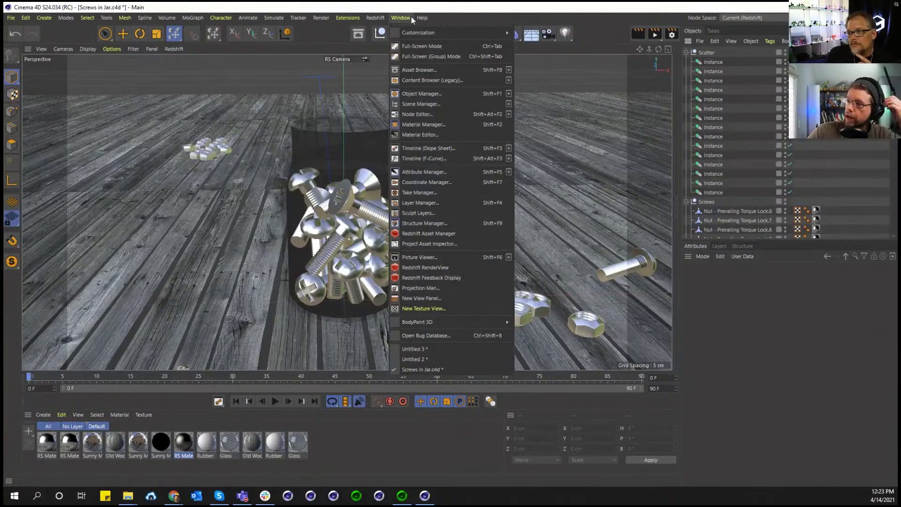
{"action": "left_click", "coordinate": [416, 82]}
{"action": "left_click_drag", "start_coordinate": [463, 71], "coordinate": [686, 202]}
{"action": "left_click", "coordinate": [358, 33]}
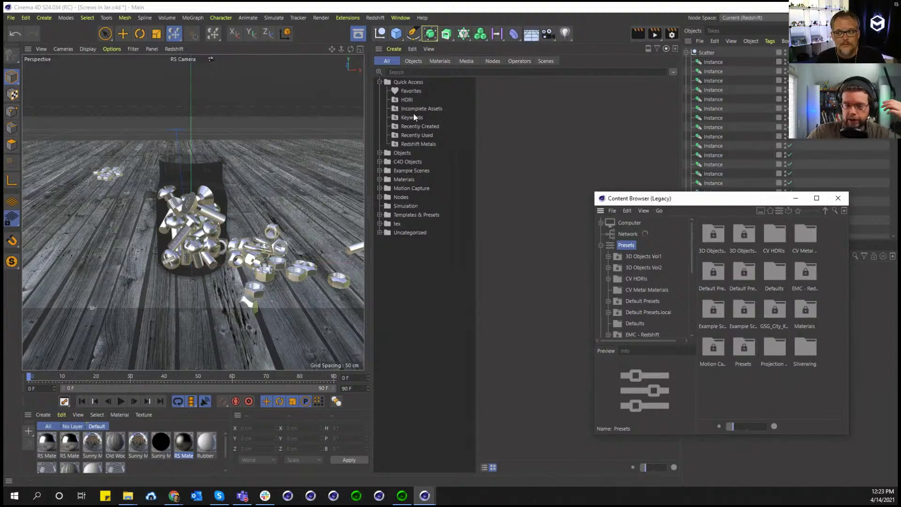
{"action": "left_click", "coordinate": [380, 153]}
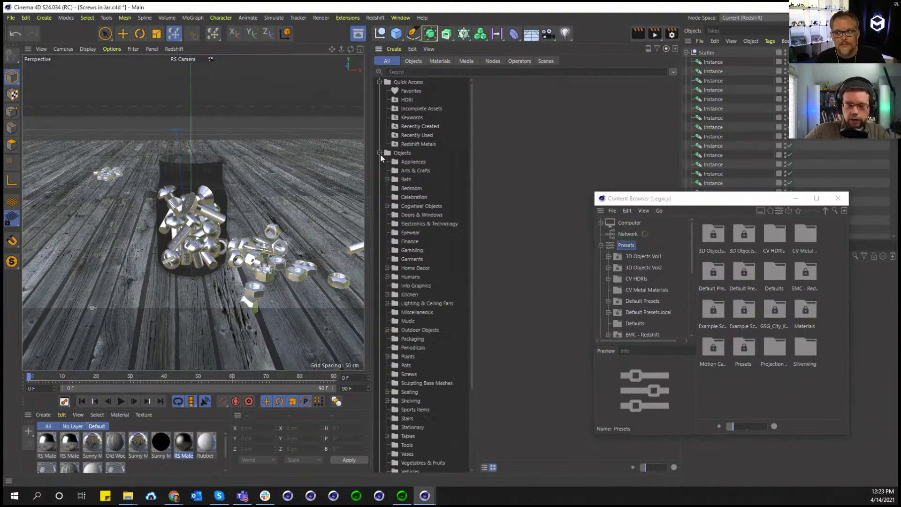
Show the Asset Browser's Arts & Crafts objects, and look through the legacy browser's Presets and Favorites for comparison
{"action": "left_click", "coordinate": [408, 171]}
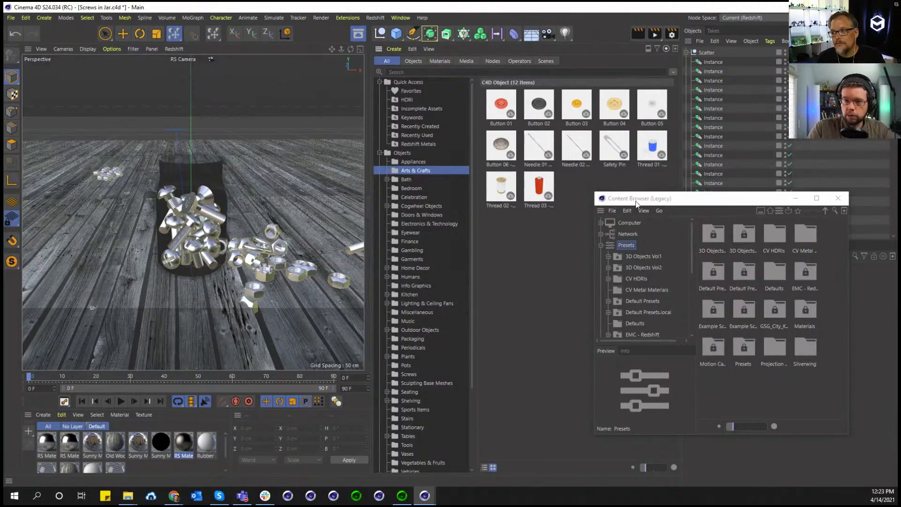
{"action": "left_click_drag", "start_coordinate": [636, 203], "coordinate": [613, 159]}
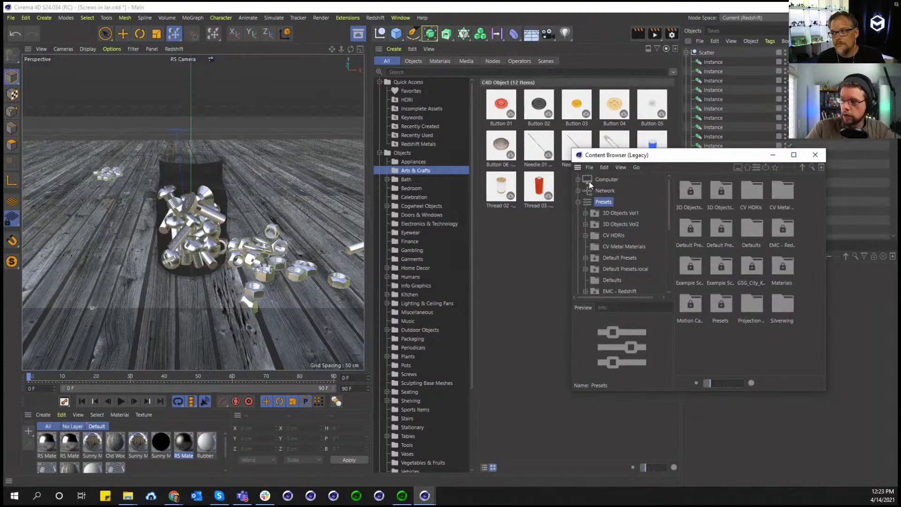
{"action": "left_click", "coordinate": [579, 202]}
{"action": "left_click", "coordinate": [579, 202]}
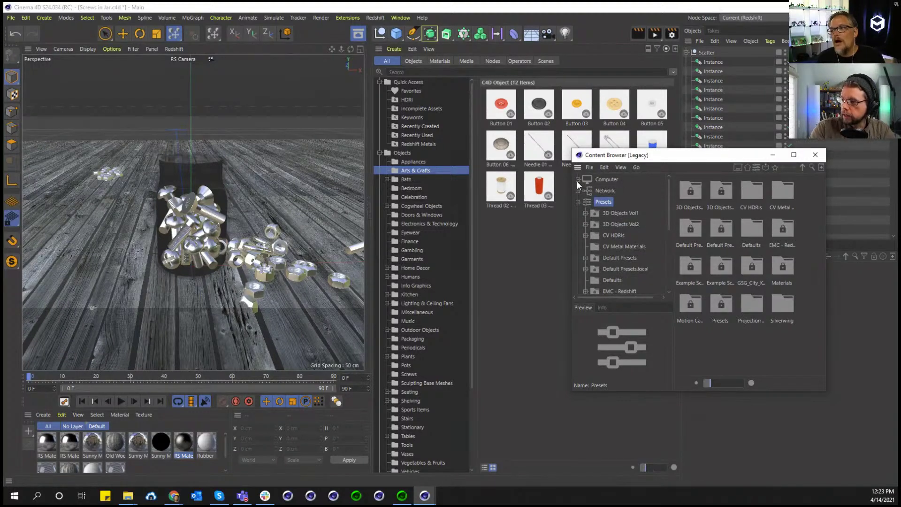
{"action": "scroll", "coordinate": [605, 238], "scroll_direction": "down", "scroll_amount": 5}
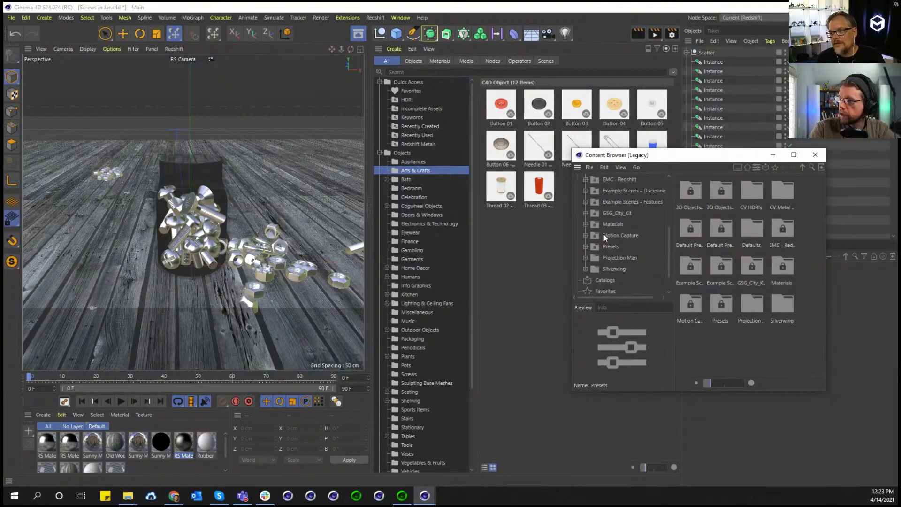
{"action": "left_click", "coordinate": [609, 267]}
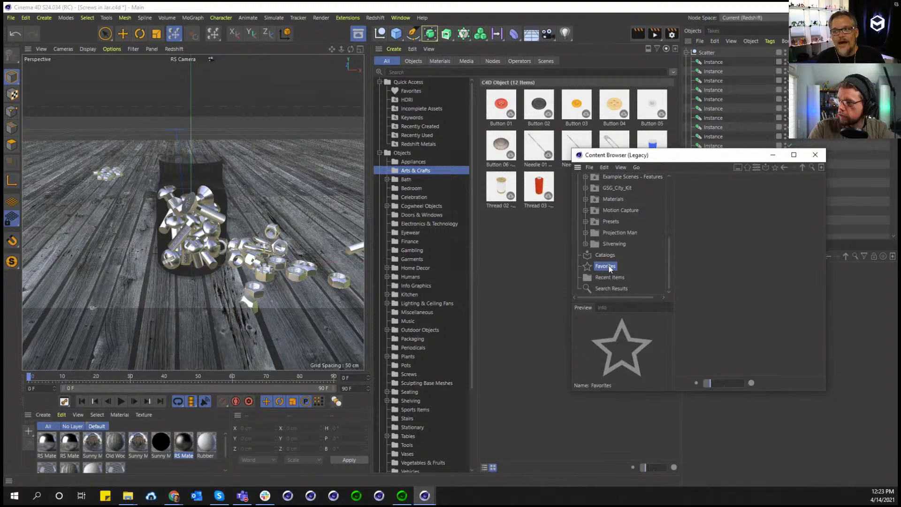
{"action": "scroll", "coordinate": [605, 246], "scroll_direction": "up", "scroll_amount": 5}
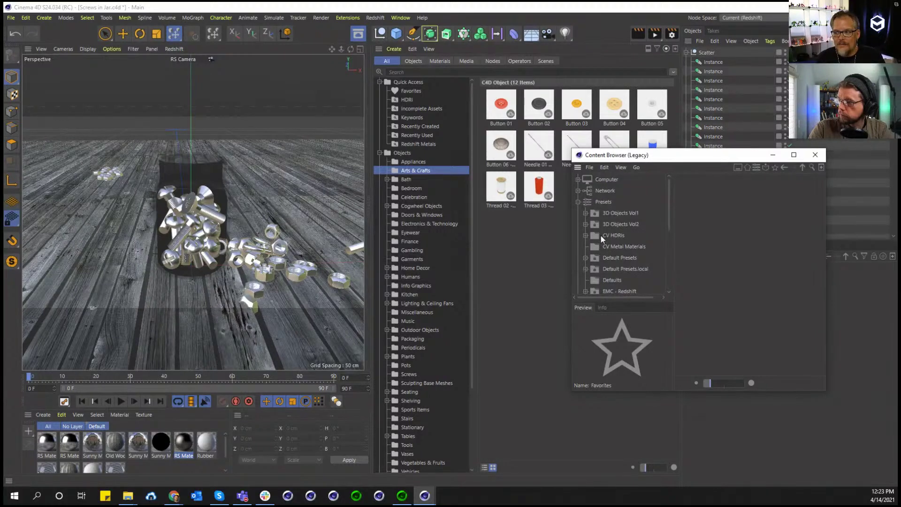
Convert the legacy CV Metal Materials preset library to assets, choosing a destination database for it
{"action": "left_click", "coordinate": [606, 247]}
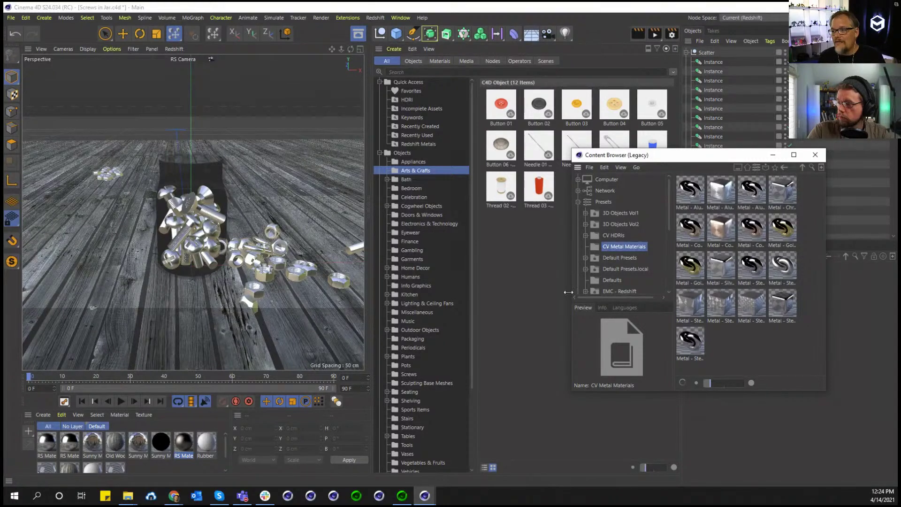
{"action": "right_click", "coordinate": [637, 247]}
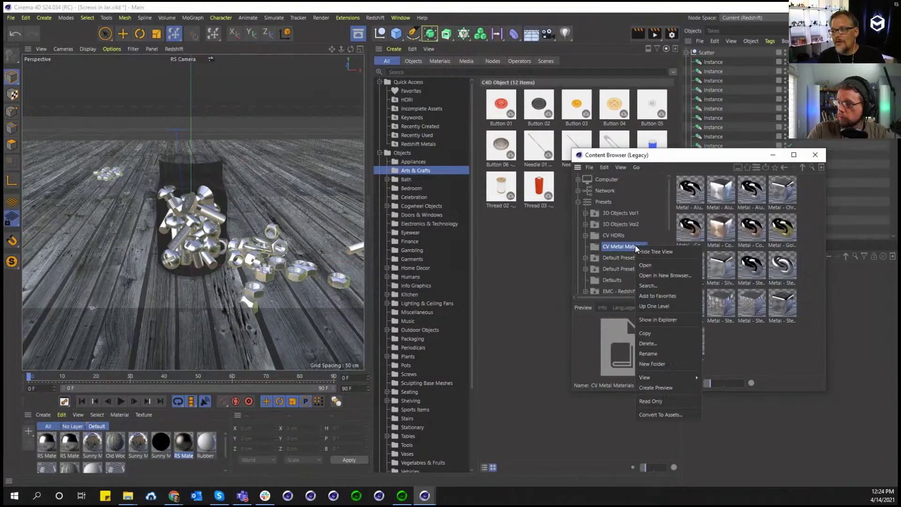
{"action": "left_click", "coordinate": [656, 416]}
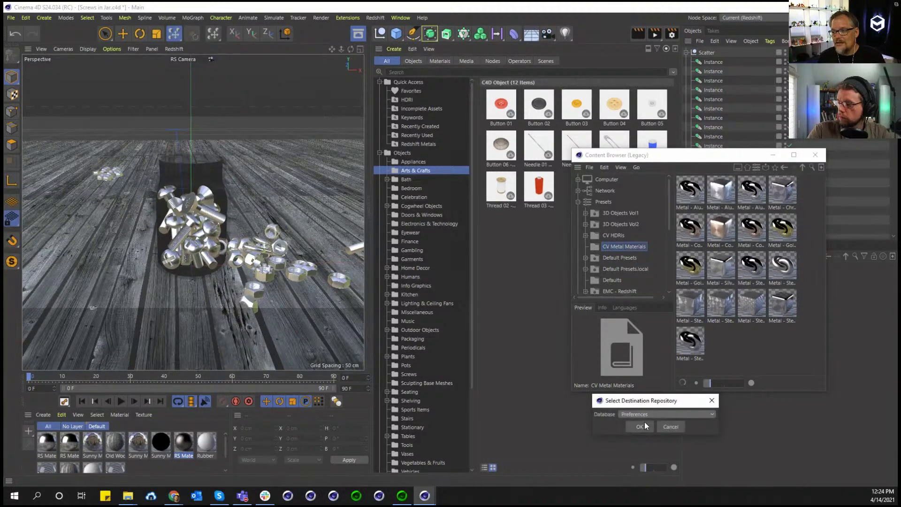
{"action": "left_click", "coordinate": [645, 420]}
{"action": "left_click", "coordinate": [648, 458]}
{"action": "left_click", "coordinate": [640, 427]}
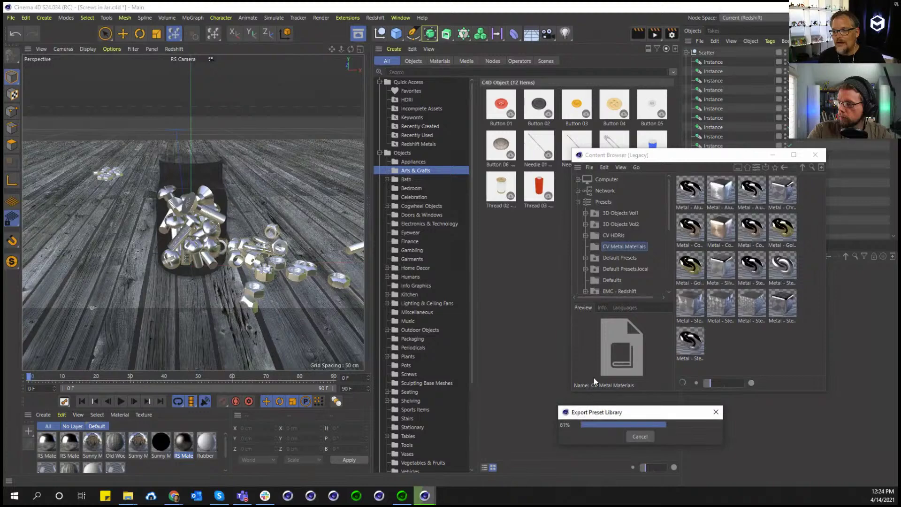
Display the converted CV Metal Materials category in the Asset Browser, and close the legacy Content Browser
{"action": "left_click", "coordinate": [497, 280]}
{"action": "scroll", "coordinate": [413, 294], "scroll_direction": "down", "scroll_amount": 5}
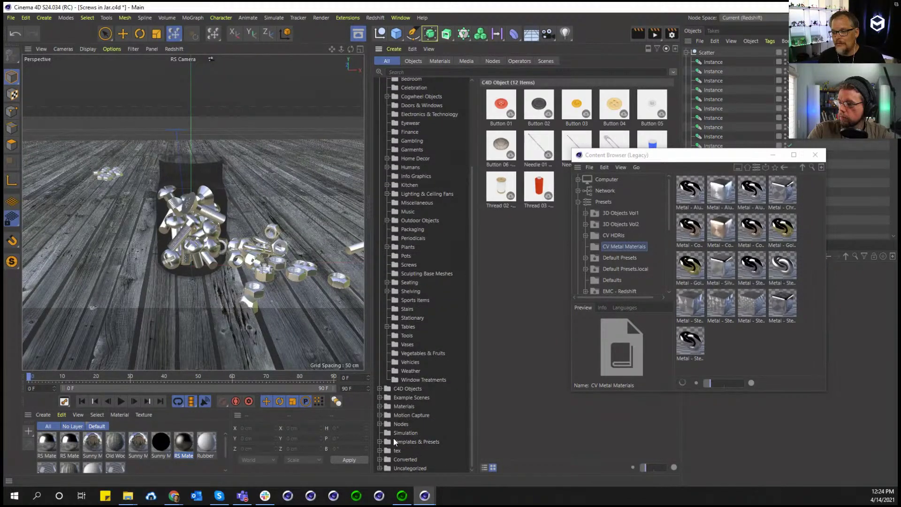
{"action": "double_click", "coordinate": [396, 460]}
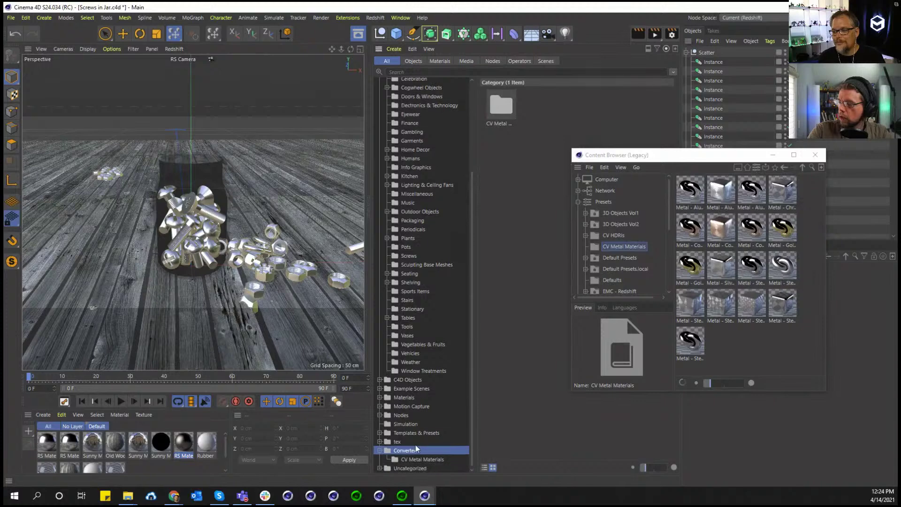
{"action": "left_click", "coordinate": [422, 459]}
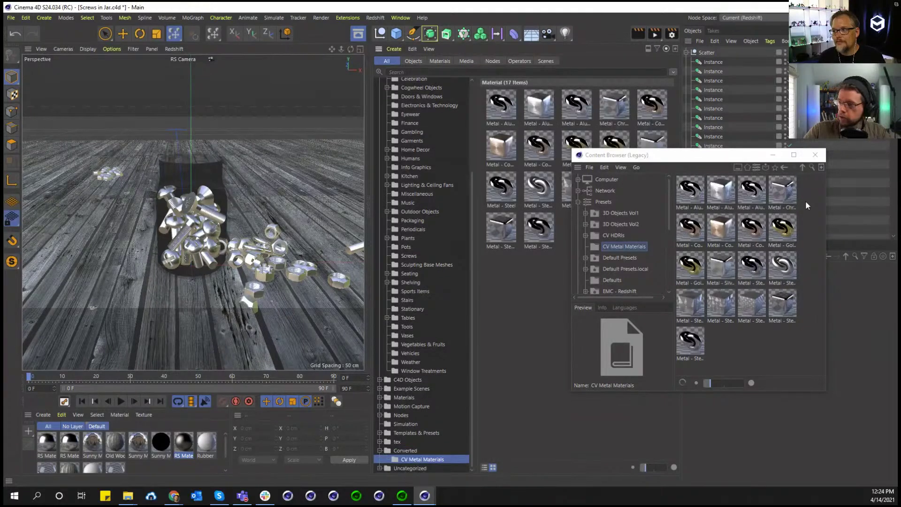
{"action": "left_click", "coordinate": [815, 155]}
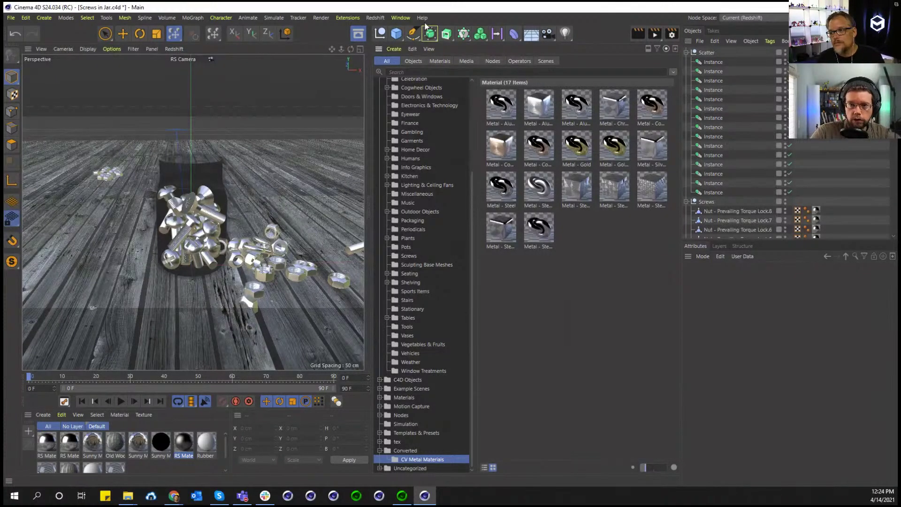
Reopen the legacy Content Browser, and add Metal - Aluminum and Metal - Copper - Brushed - Radial to its favorites
{"action": "left_click", "coordinate": [401, 18]}
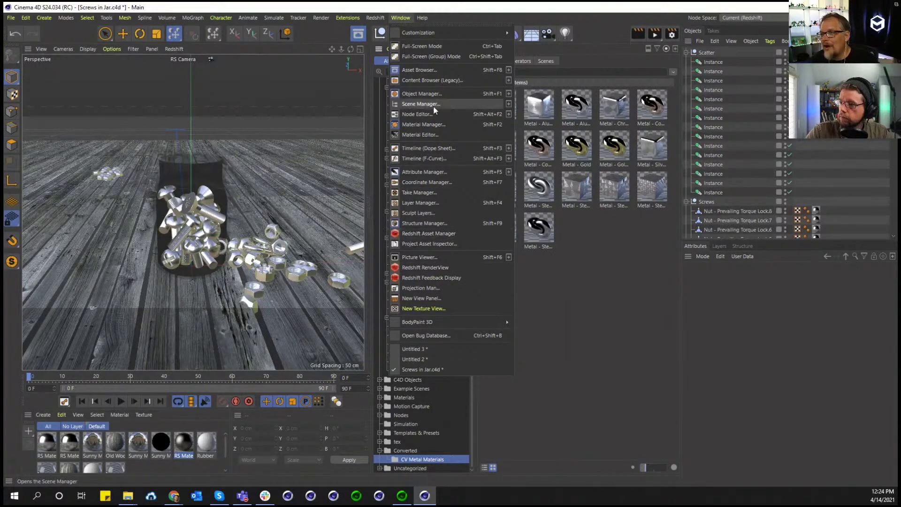
{"action": "left_click", "coordinate": [433, 80]}
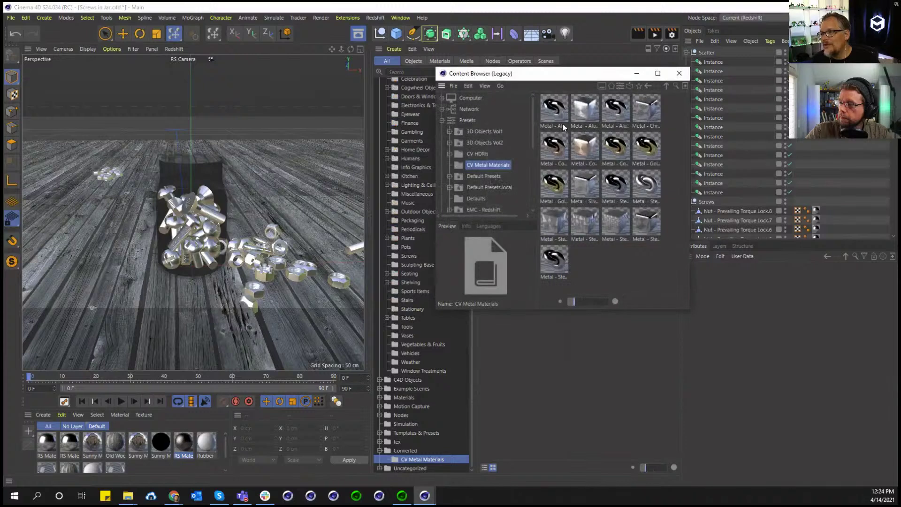
{"action": "left_click", "coordinate": [554, 112]}
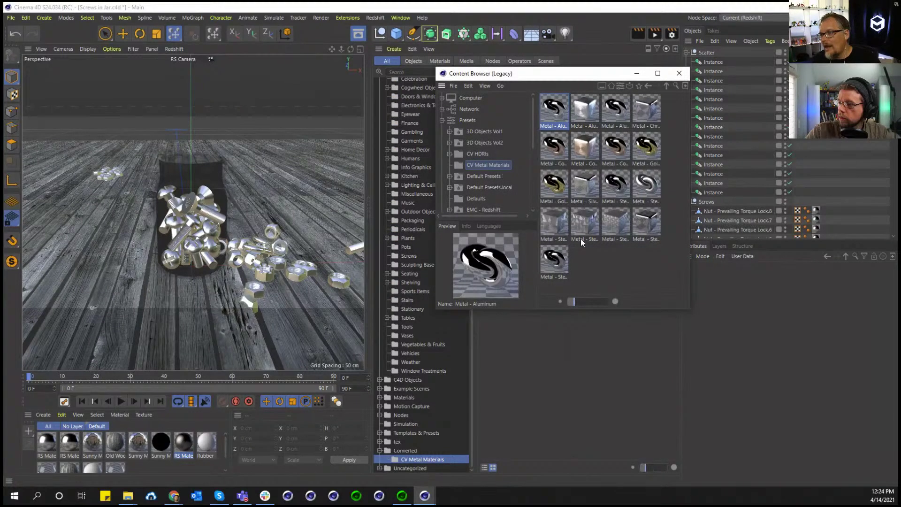
{"action": "right_click", "coordinate": [552, 114]}
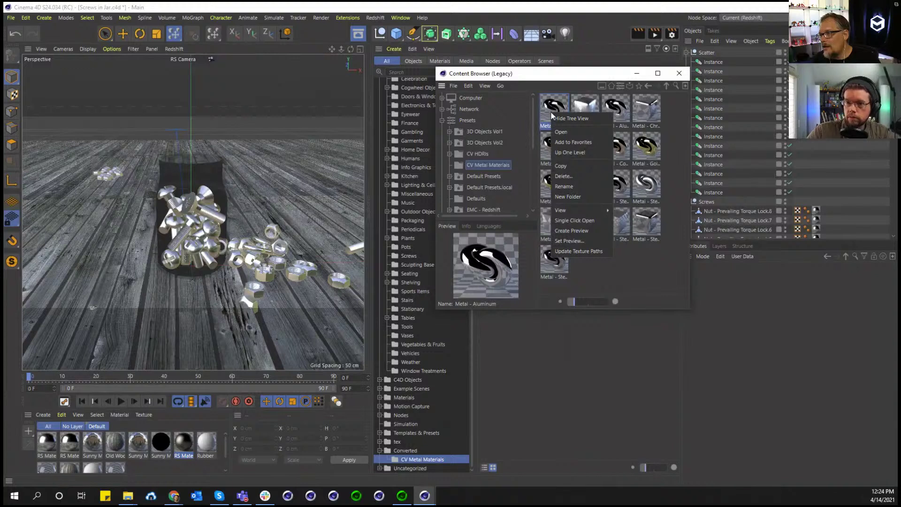
{"action": "left_click", "coordinate": [561, 166]}
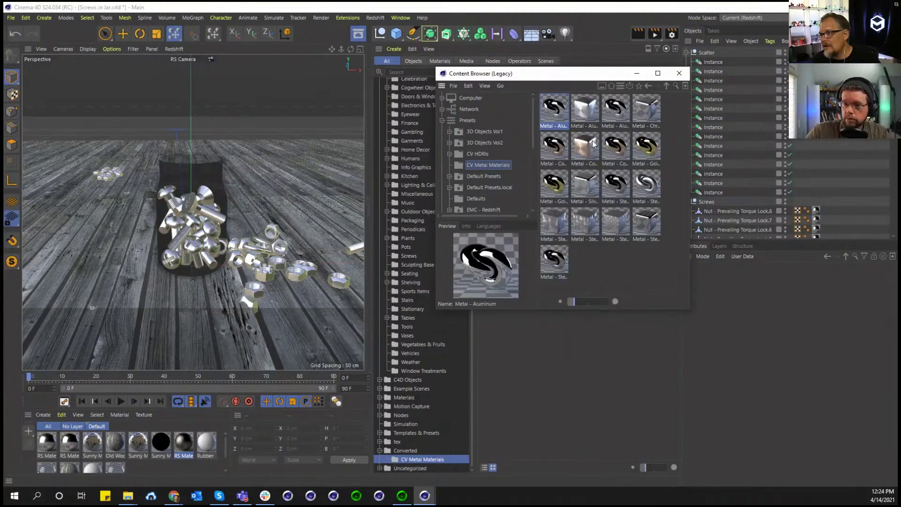
{"action": "right_click", "coordinate": [594, 143]}
{"action": "left_click", "coordinate": [605, 176]}
Select both materials in the legacy Favorites, and check which commands are offered for the Favorites entry
{"action": "scroll", "coordinate": [484, 170], "scroll_direction": "down", "scroll_amount": 5}
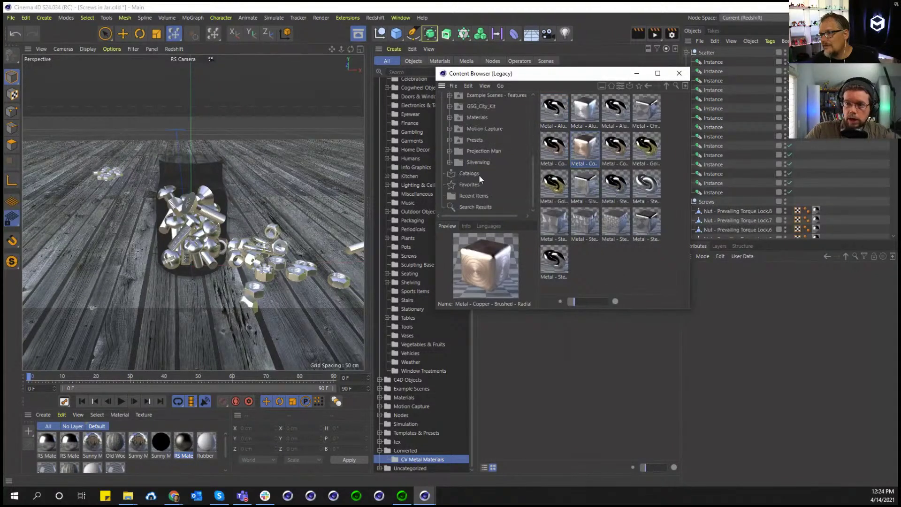
{"action": "left_click", "coordinate": [471, 185]}
{"action": "left_click_drag", "start_coordinate": [583, 130], "coordinate": [549, 108]}
{"action": "right_click", "coordinate": [549, 108]}
{"action": "right_click", "coordinate": [460, 185]}
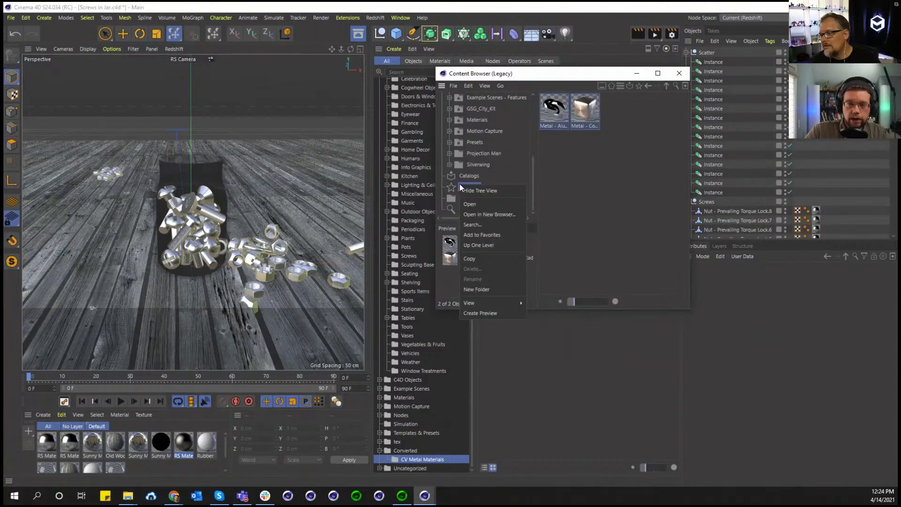
{"action": "left_click", "coordinate": [505, 185]}
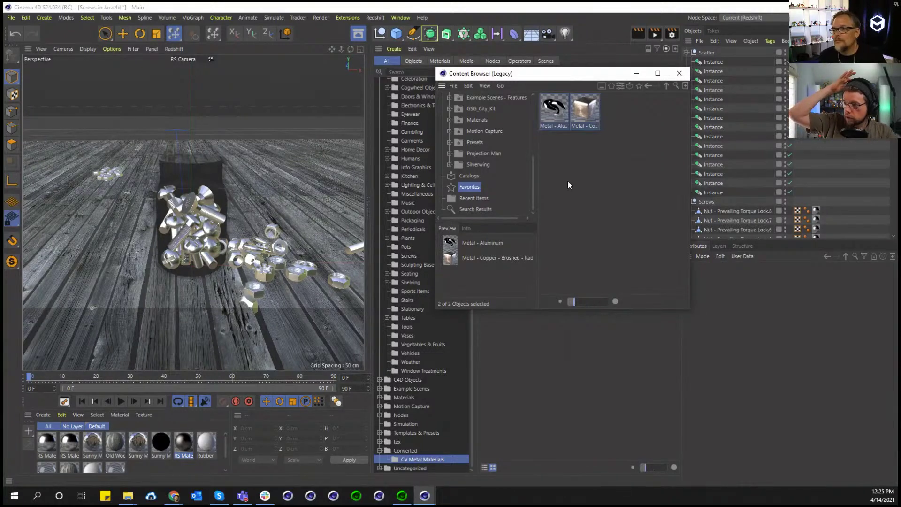
Create a folder with the default name New Folder inside the legacy Favorites
{"action": "left_click", "coordinate": [454, 86]}
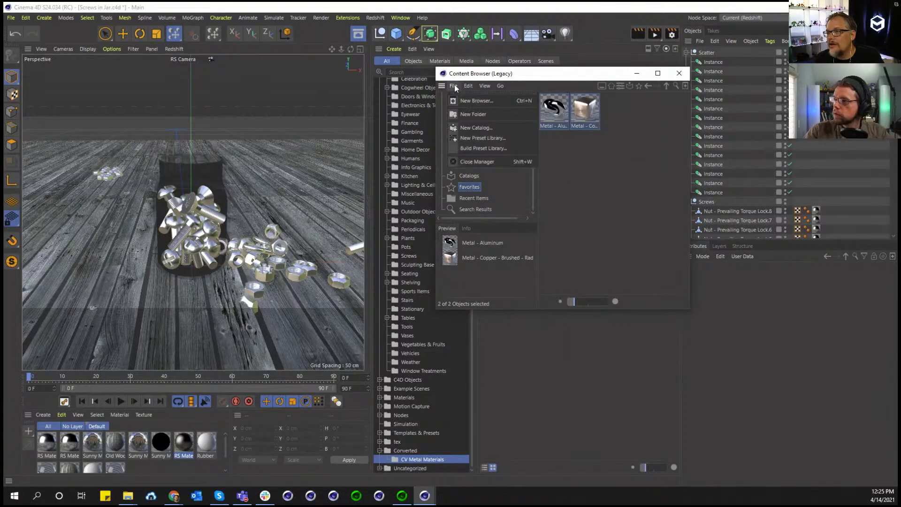
{"action": "left_click", "coordinate": [472, 114]}
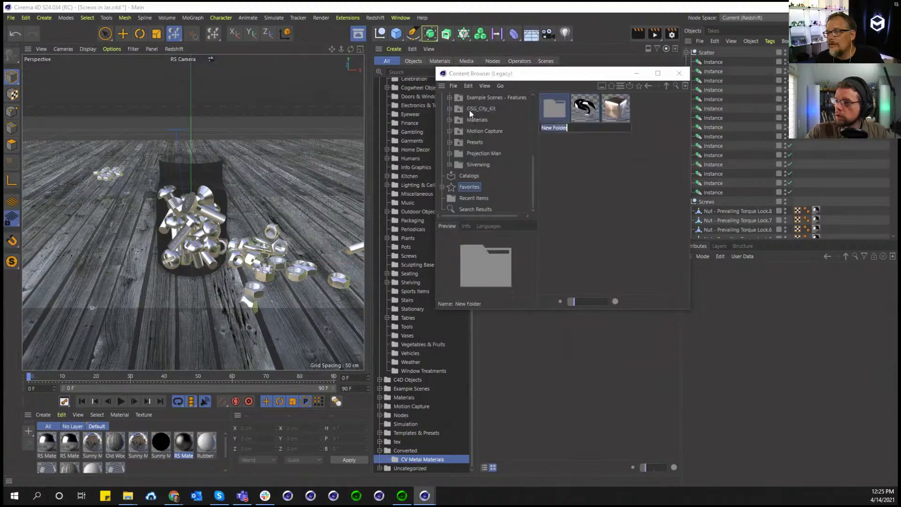
{"action": "left_click", "coordinate": [591, 182]}
Create a new preset library named test under the legacy Presets
{"action": "scroll", "coordinate": [496, 148], "scroll_direction": "up", "scroll_amount": 10}
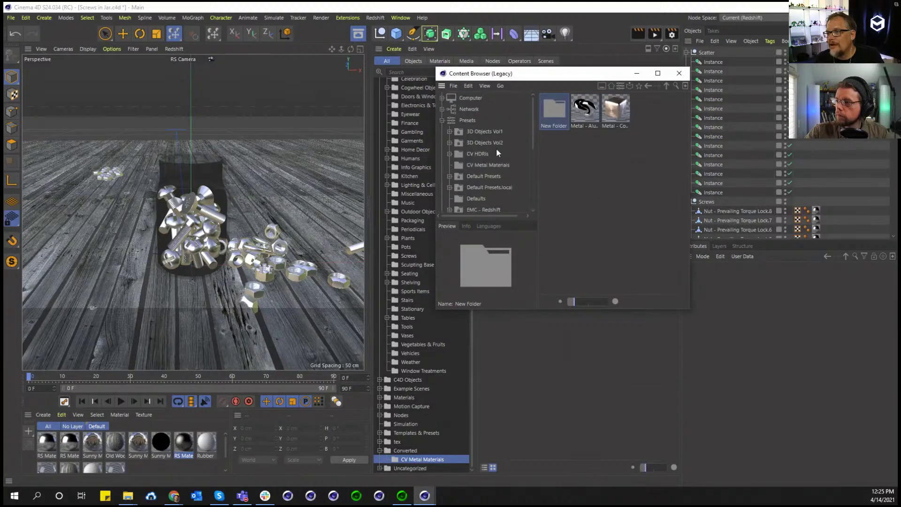
{"action": "left_click", "coordinate": [469, 121]}
{"action": "left_click", "coordinate": [453, 86]}
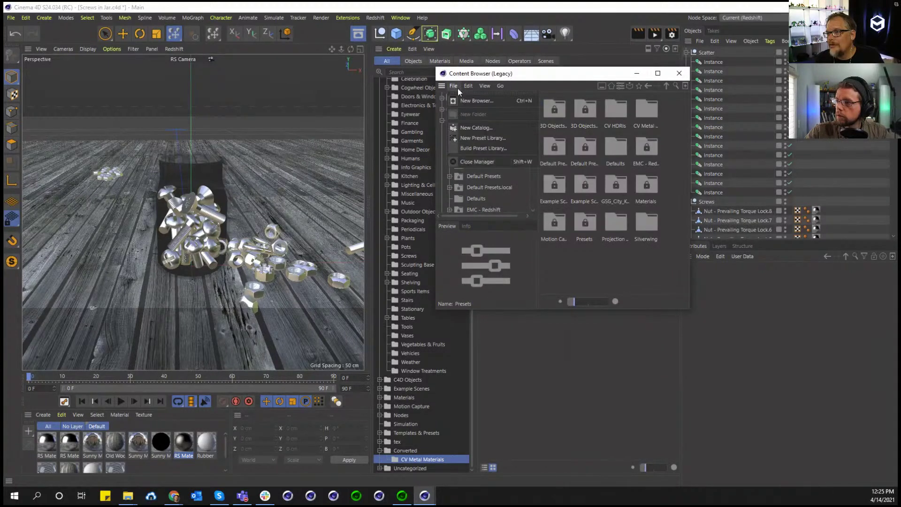
{"action": "left_click", "coordinate": [482, 140]}
{"action": "type", "text": "test"}
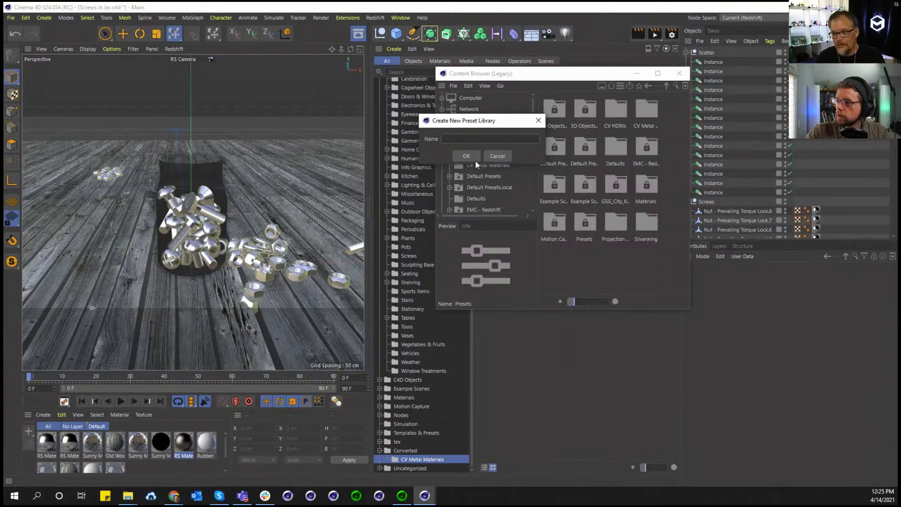
{"action": "left_click", "coordinate": [482, 157]}
{"action": "scroll", "coordinate": [478, 169], "scroll_direction": "down", "scroll_amount": 2}
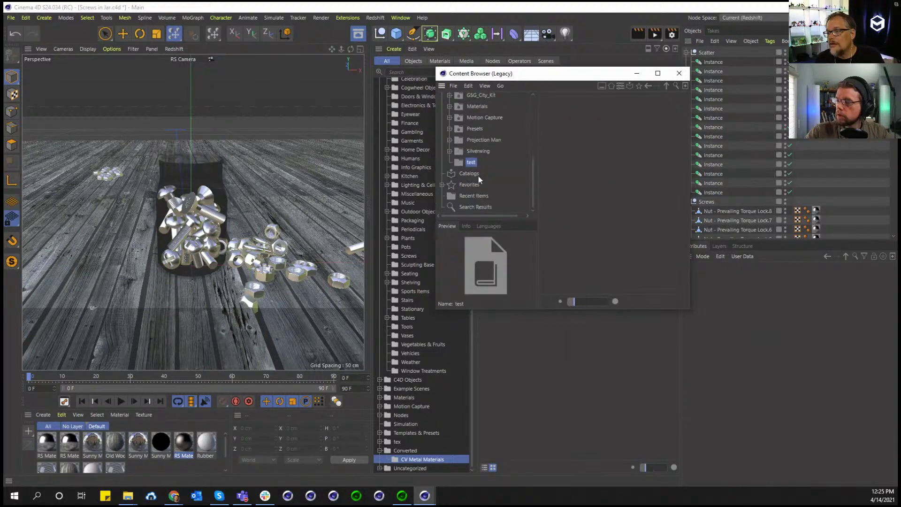
Try to copy the two favorite metal materials into the test preset library
{"action": "left_click", "coordinate": [464, 187]}
{"action": "left_click", "coordinate": [619, 111]}
{"action": "left_click", "coordinate": [586, 109], "text": "shift"}
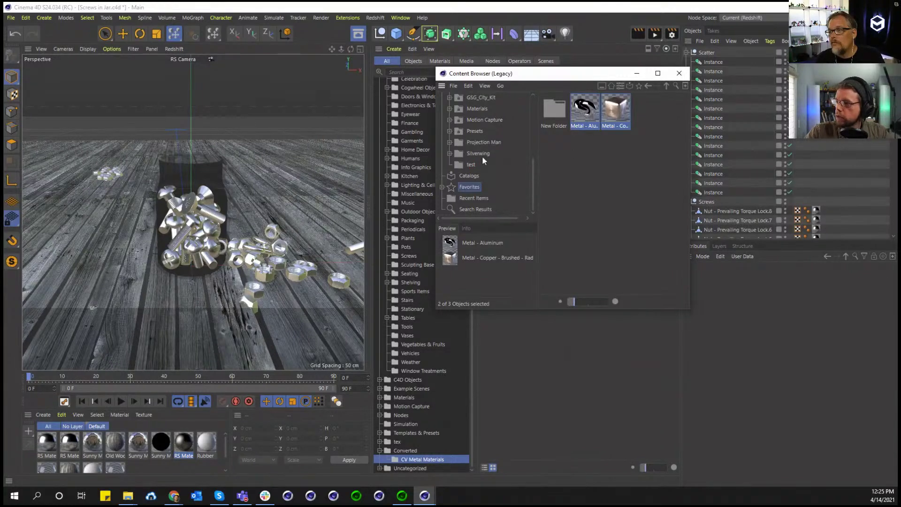
{"action": "right_click", "coordinate": [577, 115]}
{"action": "left_click", "coordinate": [604, 164]}
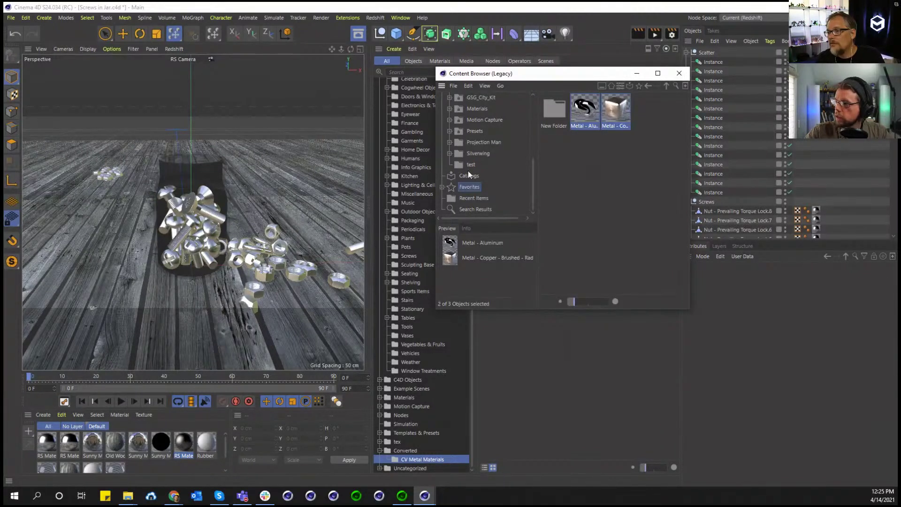
{"action": "left_click", "coordinate": [470, 165]}
{"action": "right_click", "coordinate": [601, 154]}
{"action": "left_click", "coordinate": [614, 186]}
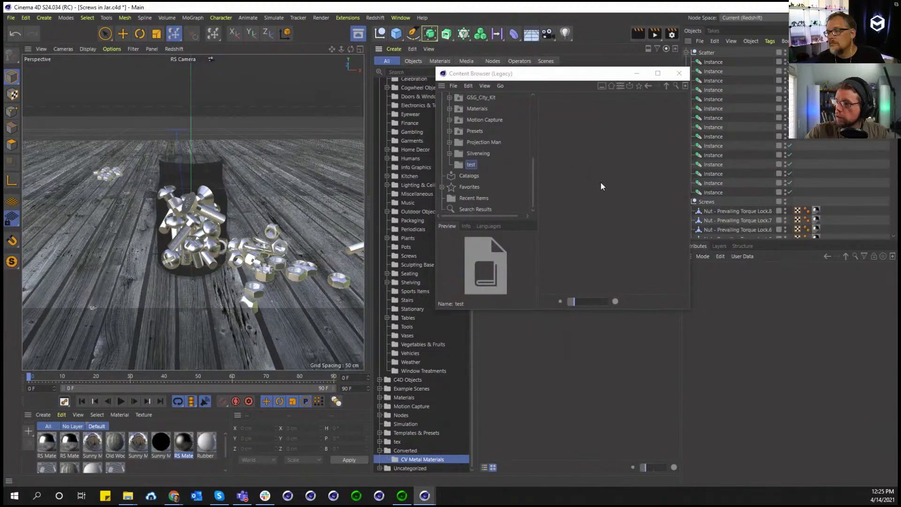
{"action": "left_click", "coordinate": [470, 165]}
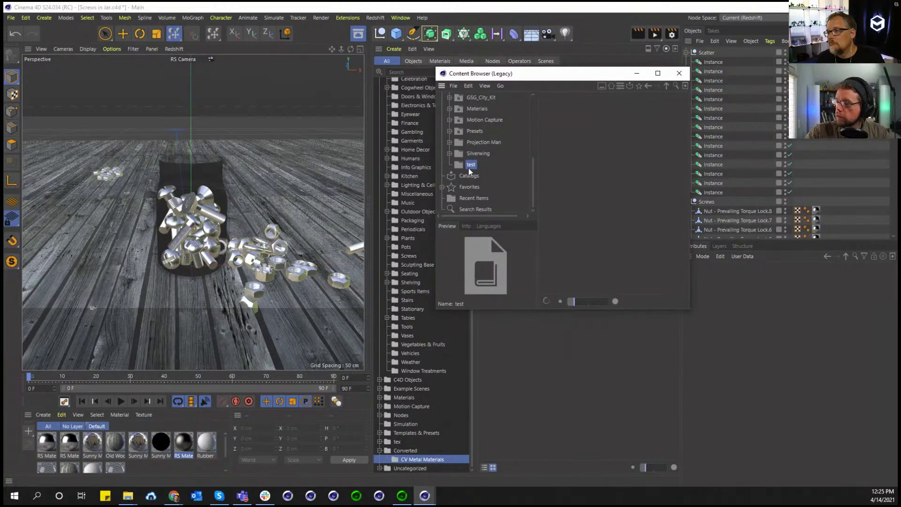
Expand Favorites, and try again to copy Metal - Aluminum and Metal - Copper - Brushed - Radial into the test library
{"action": "left_click", "coordinate": [447, 187]}
{"action": "left_click", "coordinate": [443, 187]}
{"action": "left_click_drag", "start_coordinate": [618, 134], "coordinate": [577, 108]}
{"action": "right_click", "coordinate": [577, 108]}
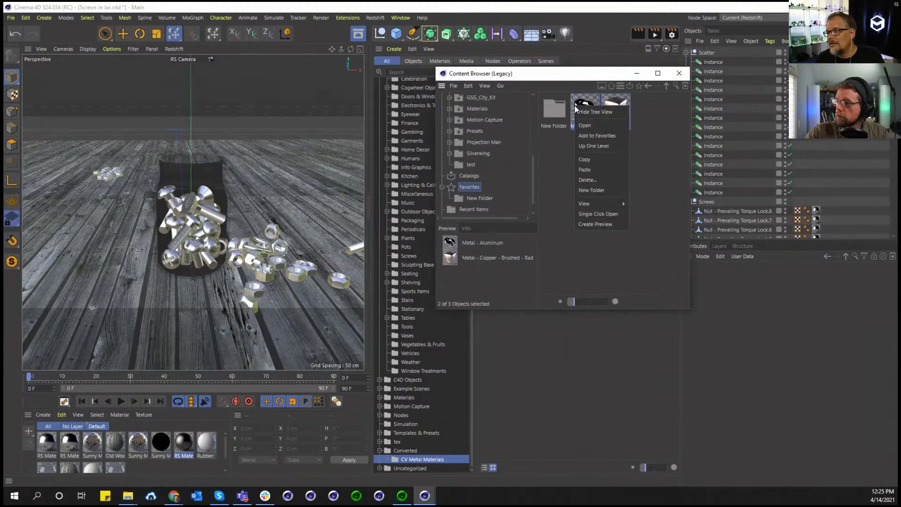
{"action": "left_click", "coordinate": [584, 159]}
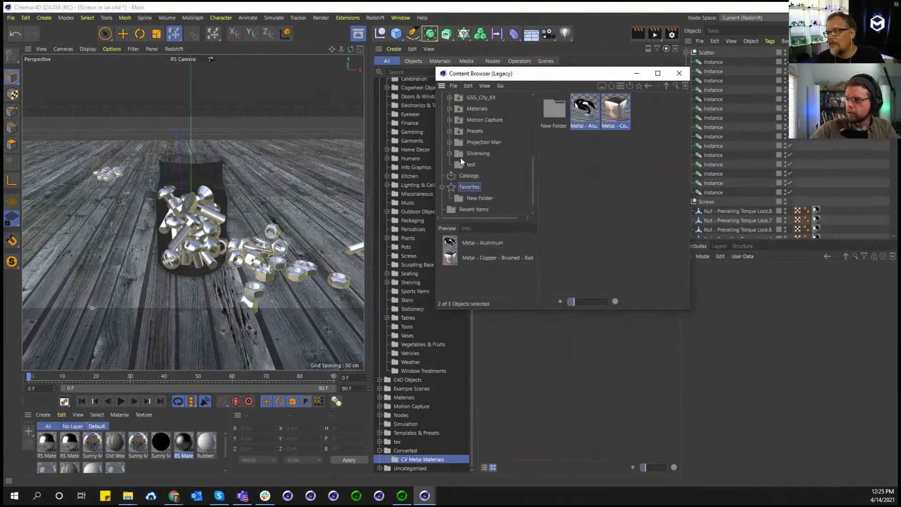
{"action": "left_click", "coordinate": [469, 165]}
{"action": "right_click", "coordinate": [579, 141]}
{"action": "left_click", "coordinate": [586, 171]}
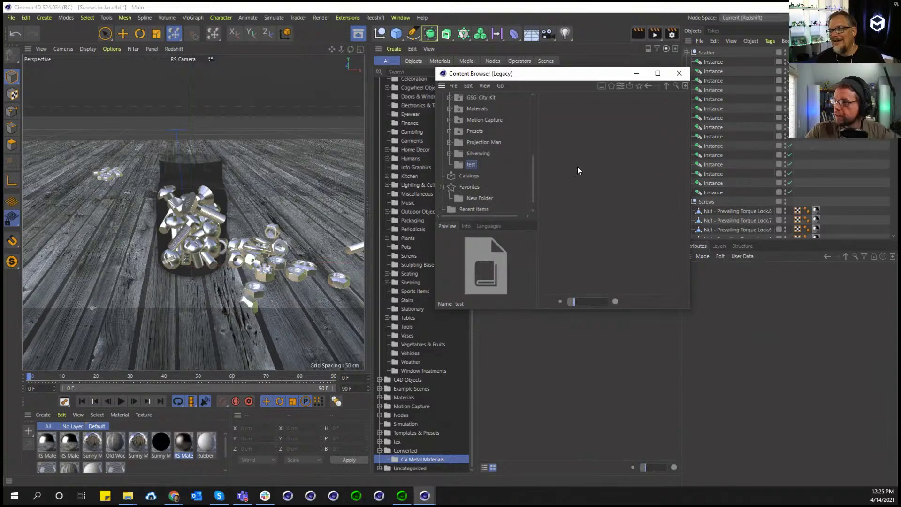
Review the legacy preset libraries around the test library, and close the legacy Content Browser
{"action": "left_click", "coordinate": [463, 164]}
{"action": "scroll", "coordinate": [466, 158], "scroll_direction": "up", "scroll_amount": 5}
{"action": "scroll", "coordinate": [468, 146], "scroll_direction": "down", "scroll_amount": 5}
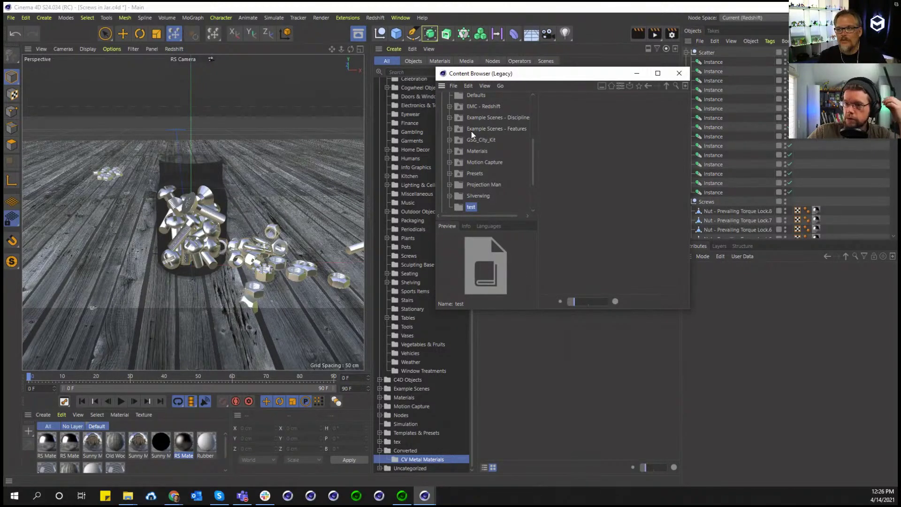
{"action": "left_click", "coordinate": [679, 73]}
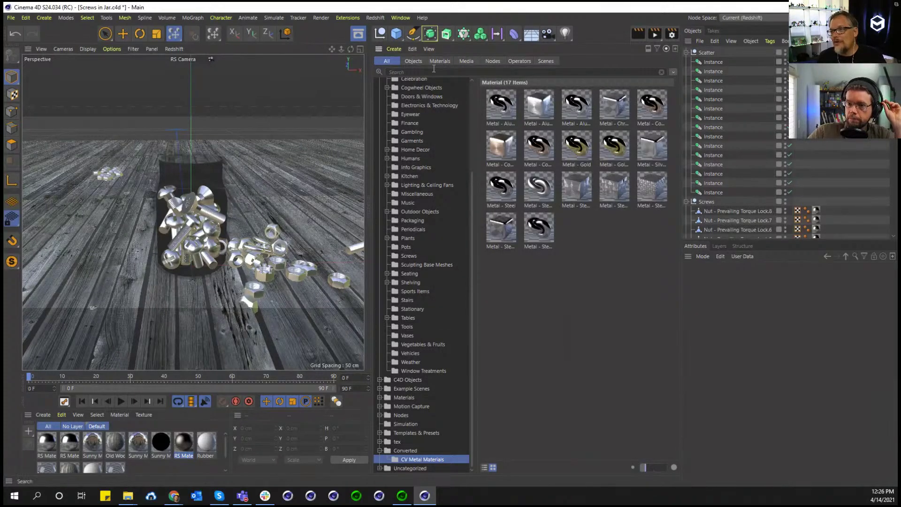
Search the Asset Browser by dependency for redshift
{"action": "left_click", "coordinate": [673, 73]}
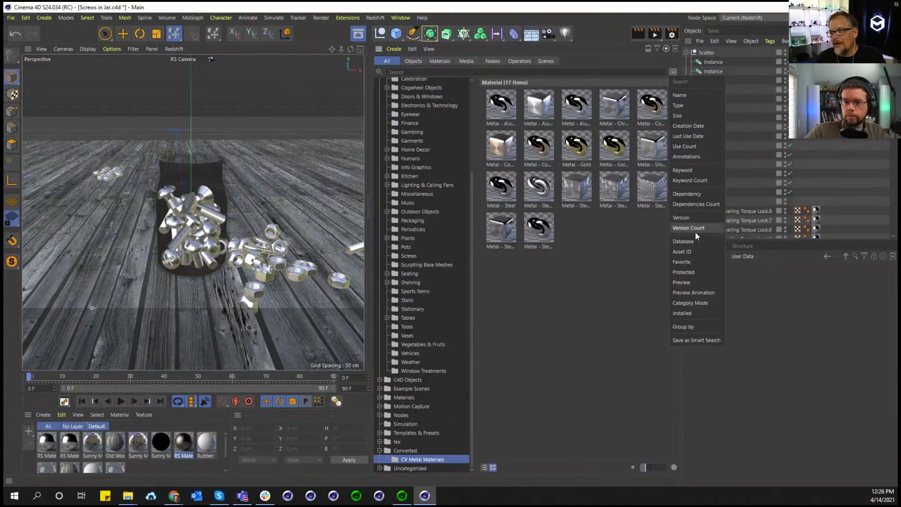
{"action": "left_click", "coordinate": [694, 196]}
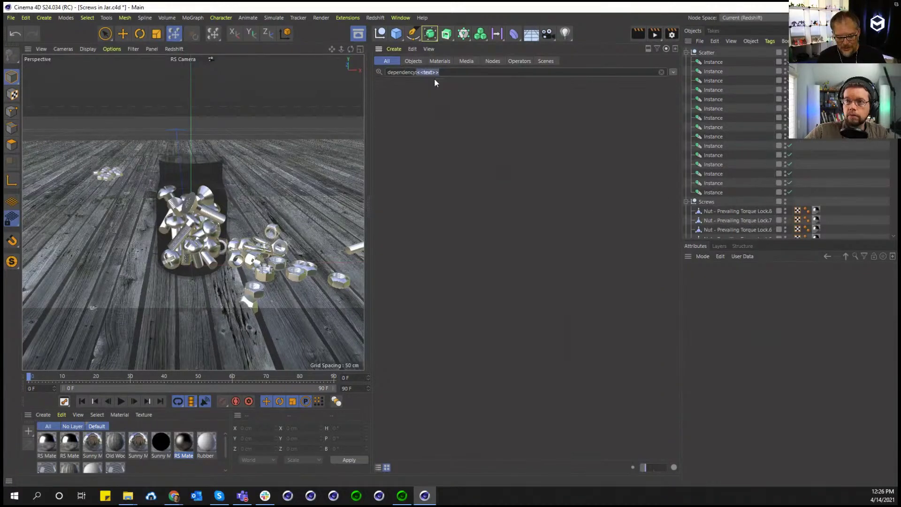
{"action": "type", "text": "redshift"}
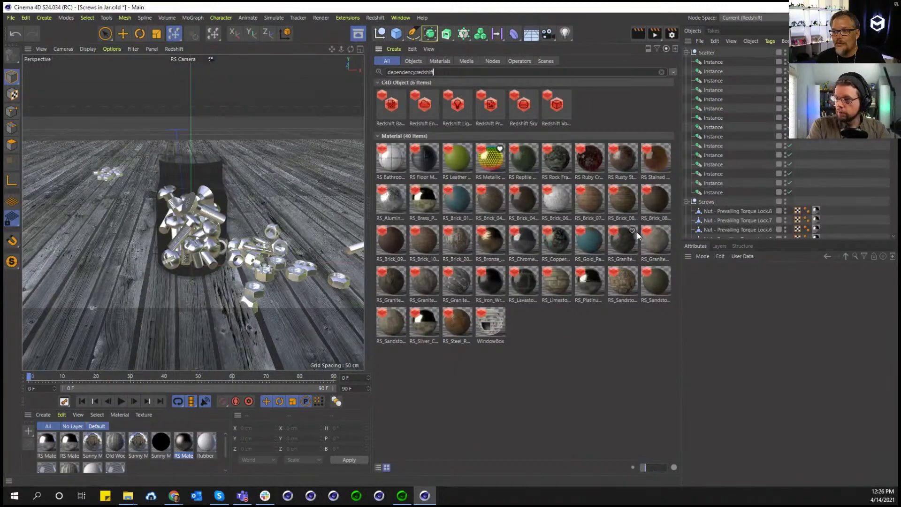
Show the asset details and examine the dependencies of the RS Bathroom Tiles Moldy_4K+ material down to its plugin entry
{"action": "left_click", "coordinate": [382, 157]}
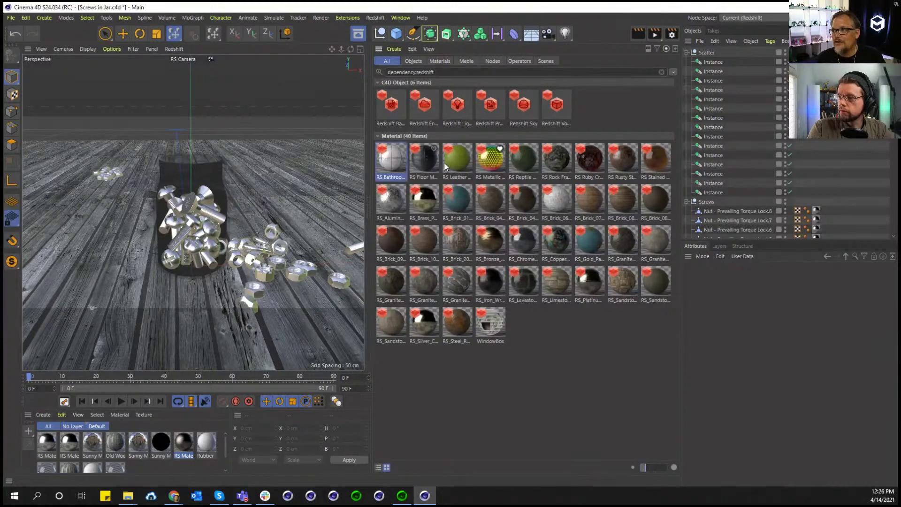
{"action": "left_click", "coordinate": [649, 51]}
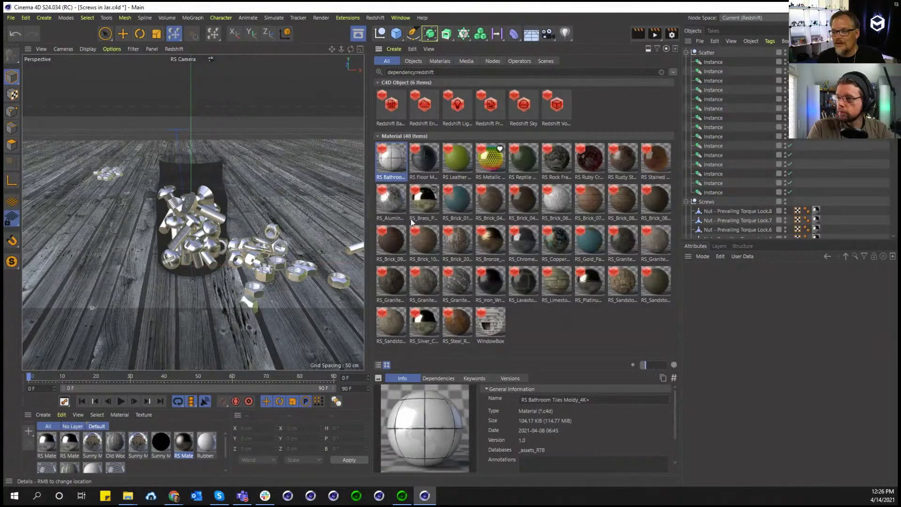
{"action": "left_click", "coordinate": [438, 379]}
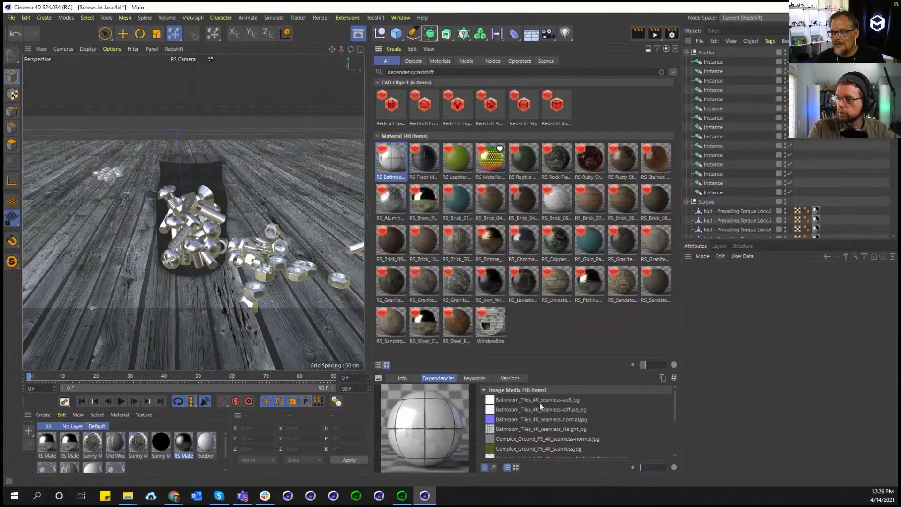
{"action": "left_click_drag", "start_coordinate": [676, 414], "coordinate": [664, 440]}
{"action": "scroll", "coordinate": [663, 412], "scroll_direction": "down", "scroll_amount": 1}
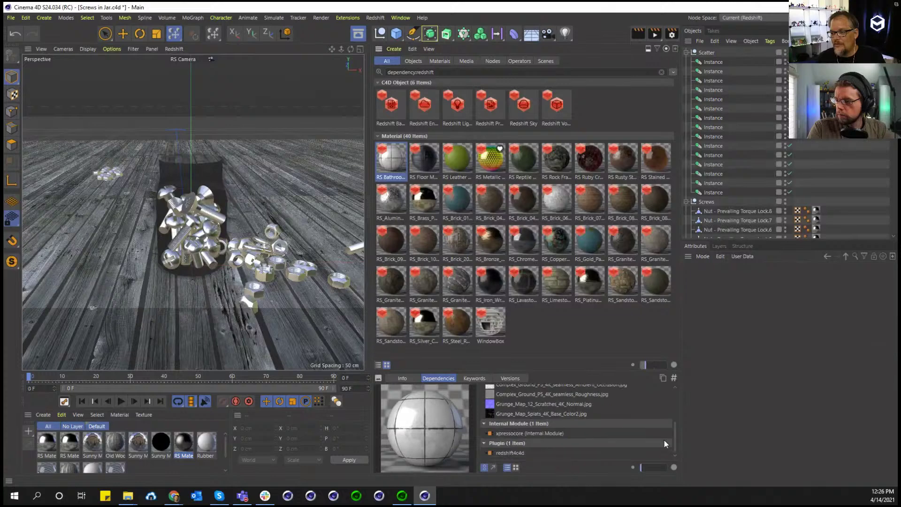
{"action": "left_click", "coordinate": [511, 453]}
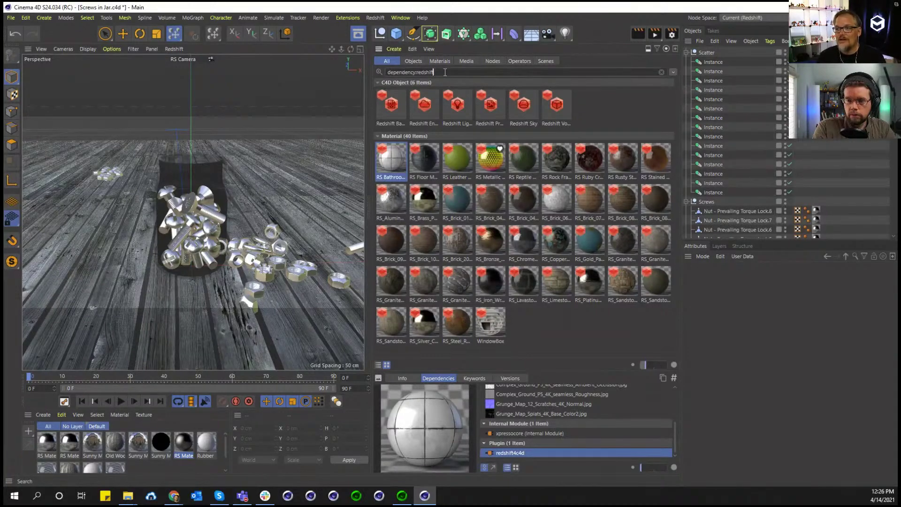
Narrow the asset search to "dependency:redshift metal" and save it as a smart search named Redshift Metals
{"action": "type", "text": "metal"}
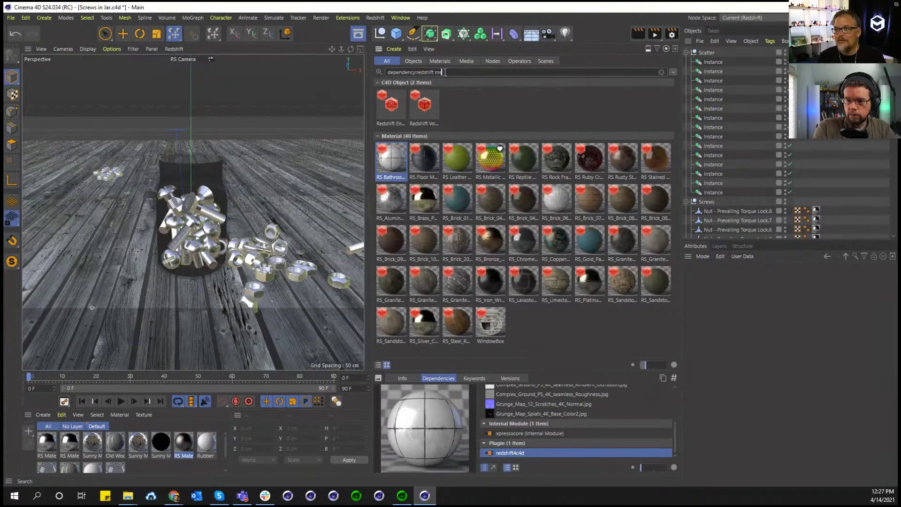
{"action": "left_click", "coordinate": [673, 73]}
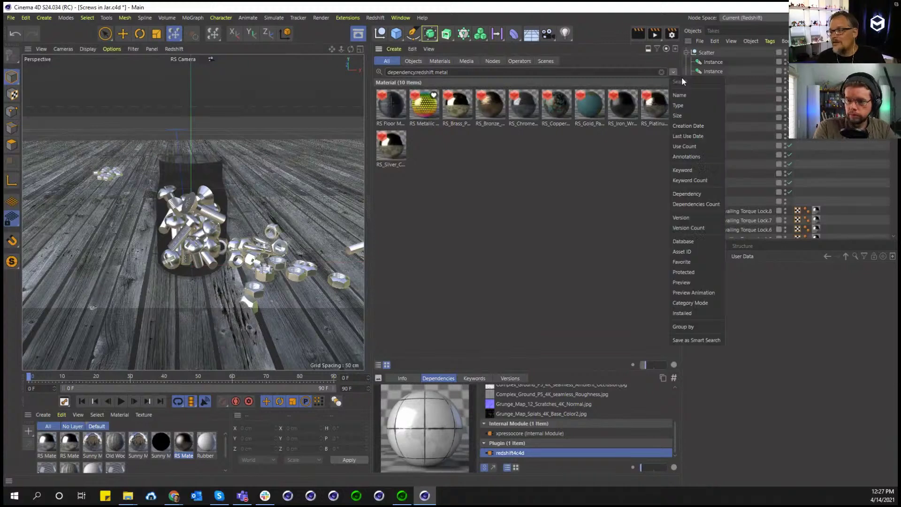
{"action": "left_click", "coordinate": [696, 340]}
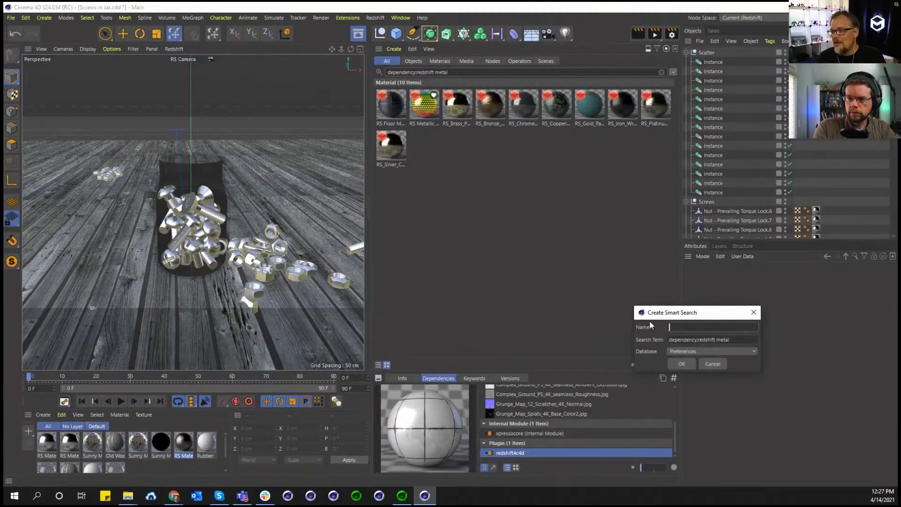
{"action": "type", "text": "Redshift Me"}
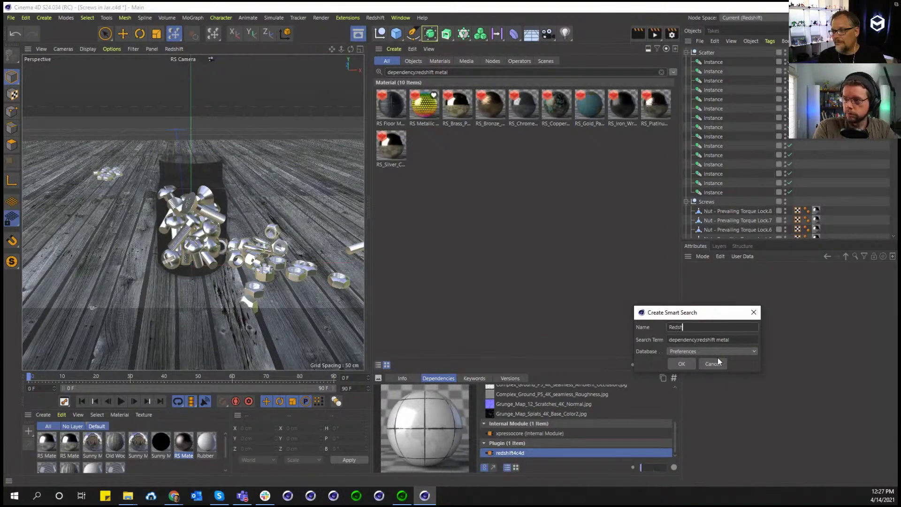
{"action": "key", "text": "BackSpace"}
{"action": "key", "text": "BackSpace"}
{"action": "key", "text": "BackSpace"}
{"action": "key", "text": "BackSpace"}
{"action": "key", "text": "BackSpace"}
{"action": "key", "text": "BackSpace"}
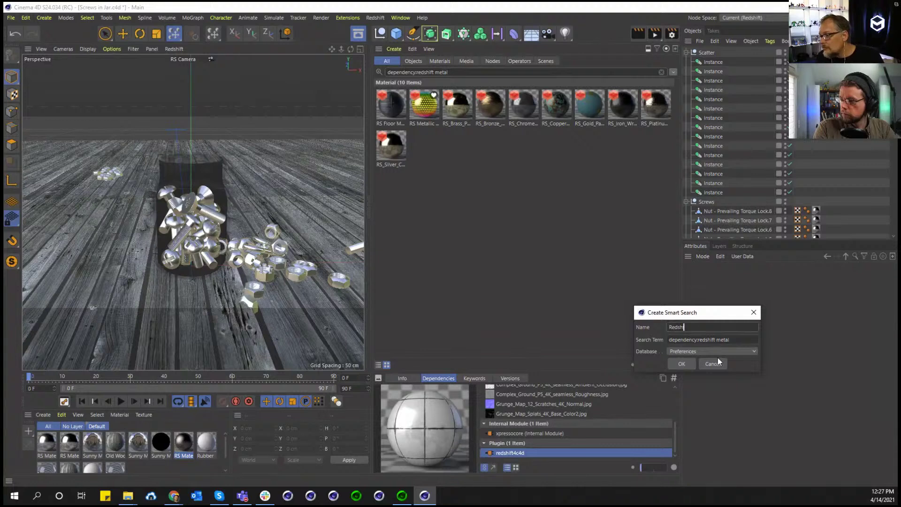
{"action": "type", "text": "ift Metals"}
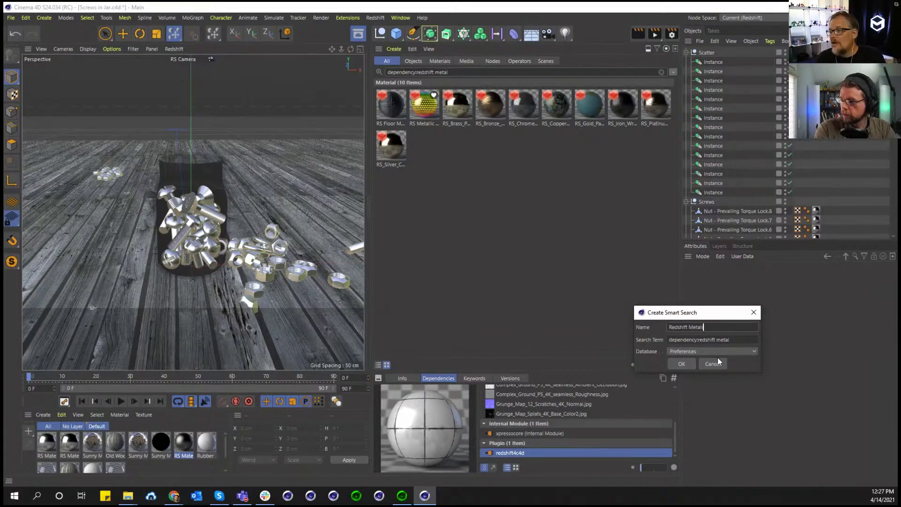
{"action": "left_click", "coordinate": [692, 351]}
{"action": "left_click", "coordinate": [693, 395]}
{"action": "left_click", "coordinate": [679, 365]}
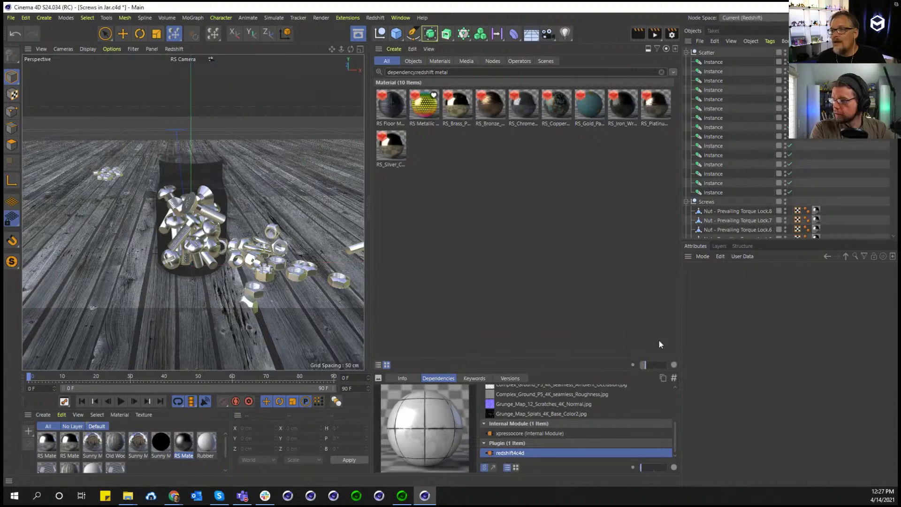
Display the category tree and view the contents of both Redshift Metals smart searches
{"action": "left_click", "coordinate": [657, 49]}
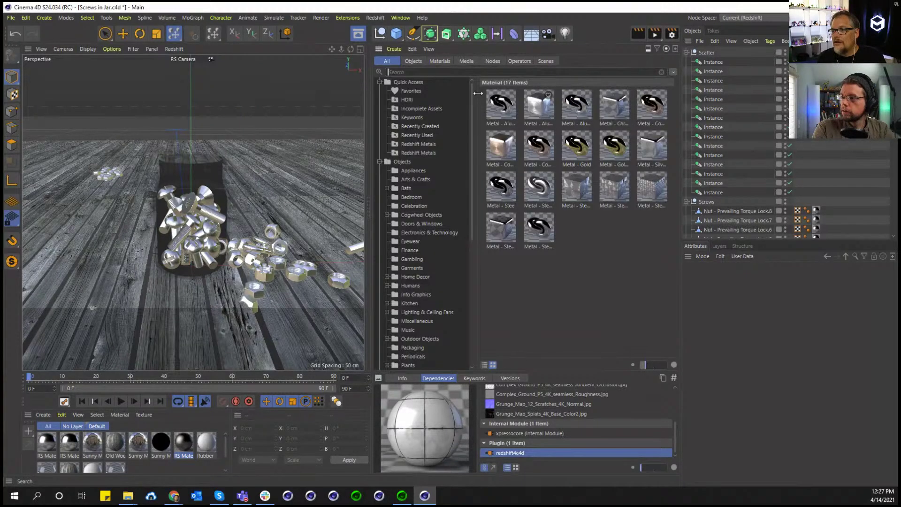
{"action": "left_click", "coordinate": [421, 143]}
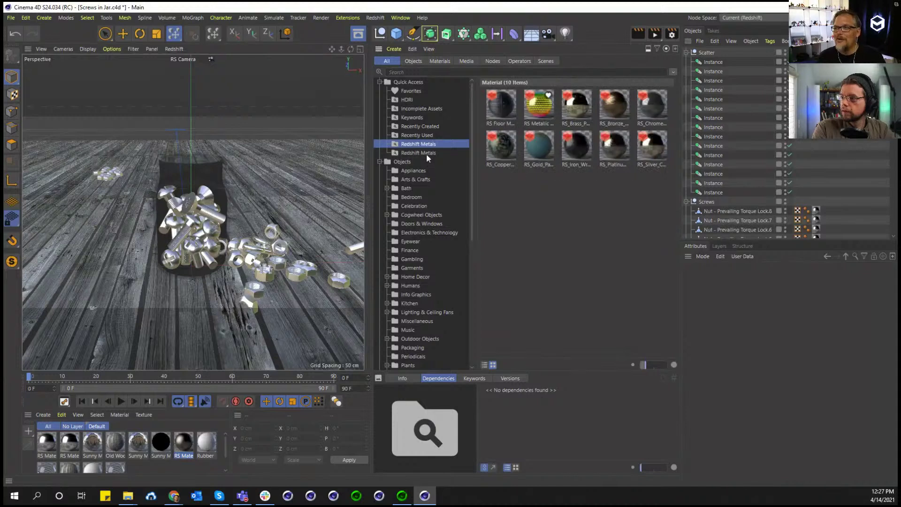
{"action": "left_click", "coordinate": [426, 154]}
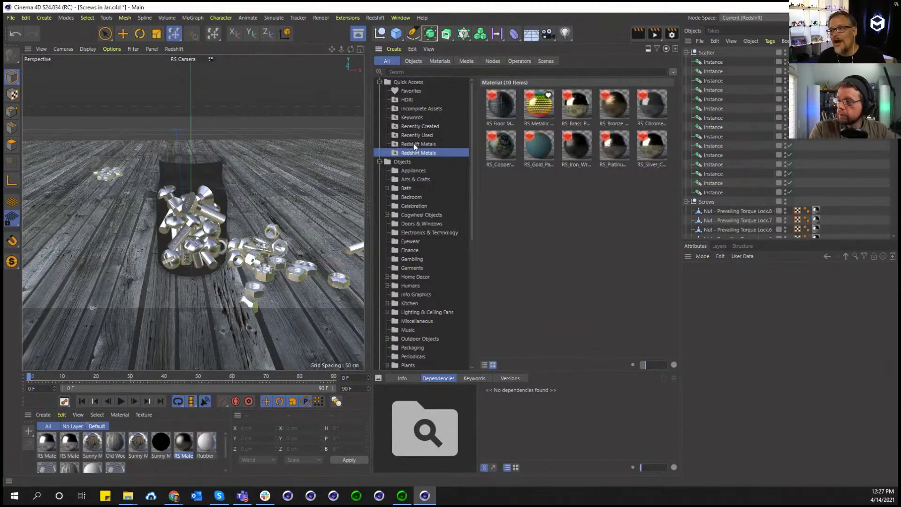
{"action": "mouse_move", "coordinate": [509, 138]}
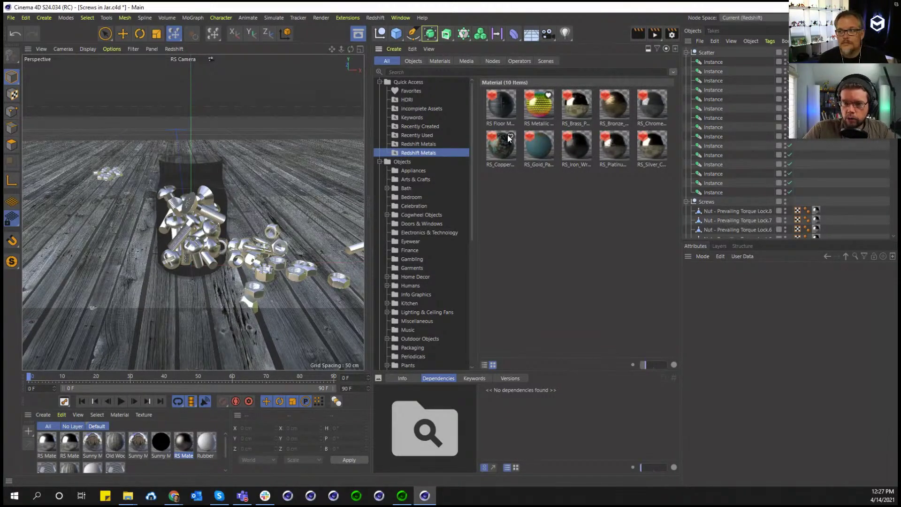
{"action": "left_click", "coordinate": [412, 49]}
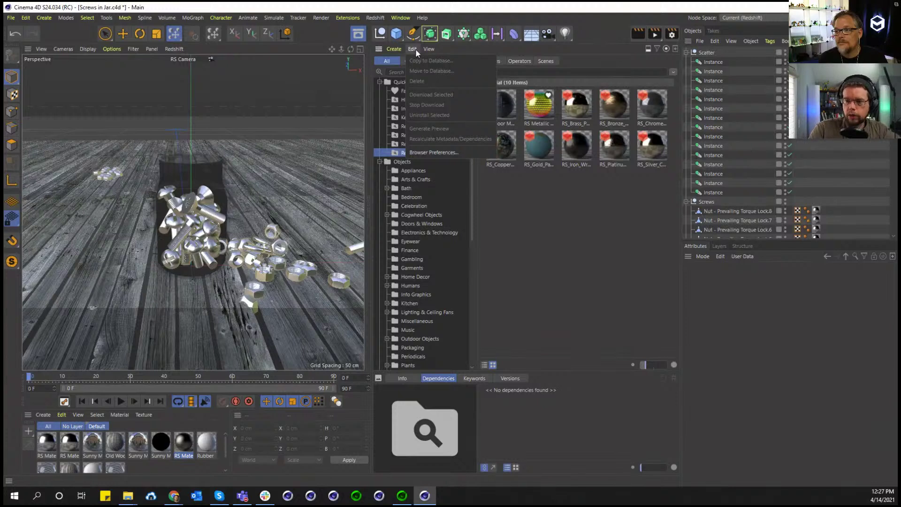
{"action": "left_click", "coordinate": [414, 49]}
{"action": "left_click", "coordinate": [412, 49]}
{"action": "left_click", "coordinate": [402, 50]}
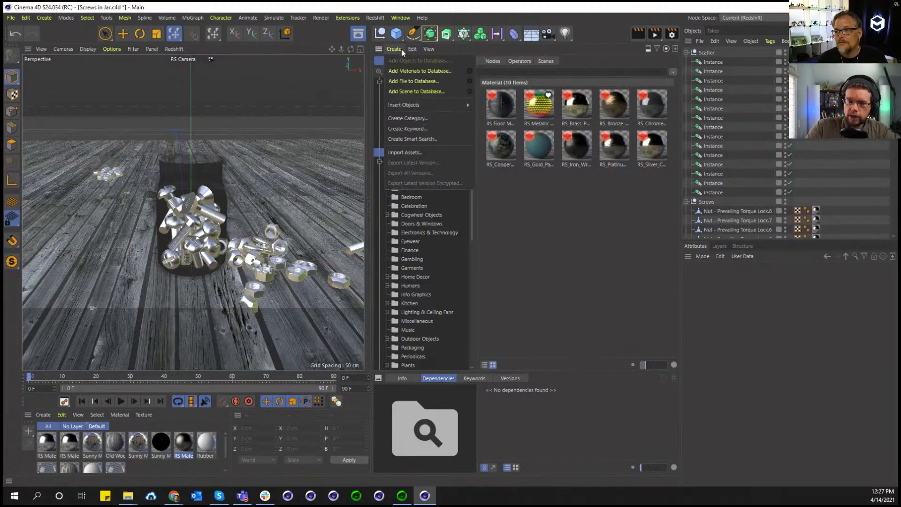
{"action": "left_click", "coordinate": [399, 49]}
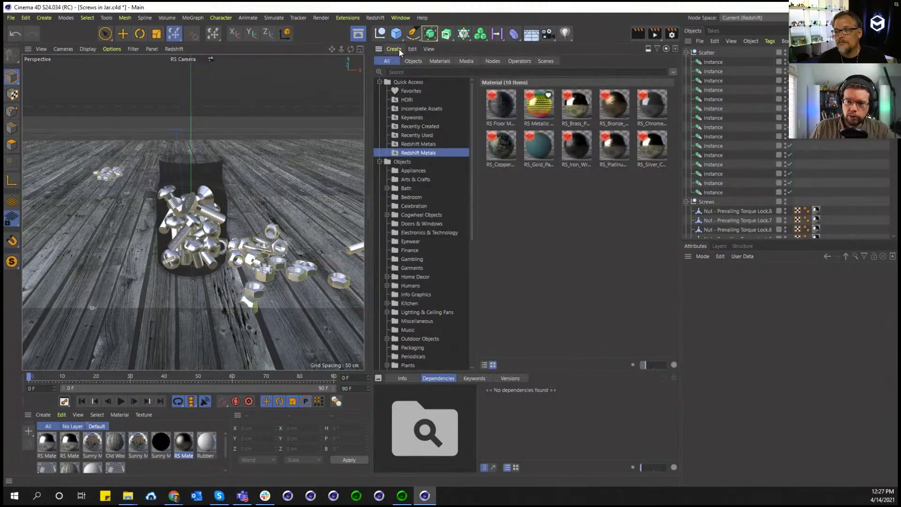
Compare the converted CV Metal Materials category with the CV Metal Materials library in the legacy Content Browser, and close the legacy browser
{"action": "scroll", "coordinate": [413, 105], "scroll_direction": "down", "scroll_amount": 8}
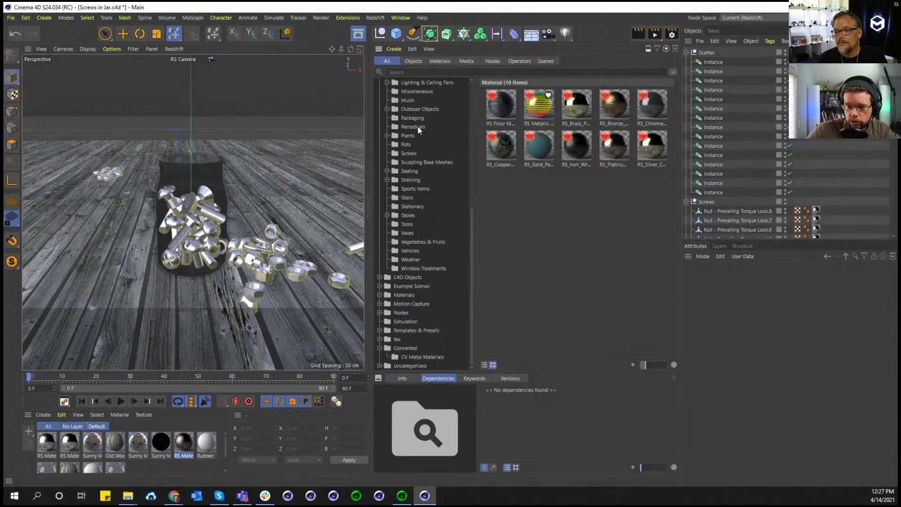
{"action": "left_click", "coordinate": [421, 356]}
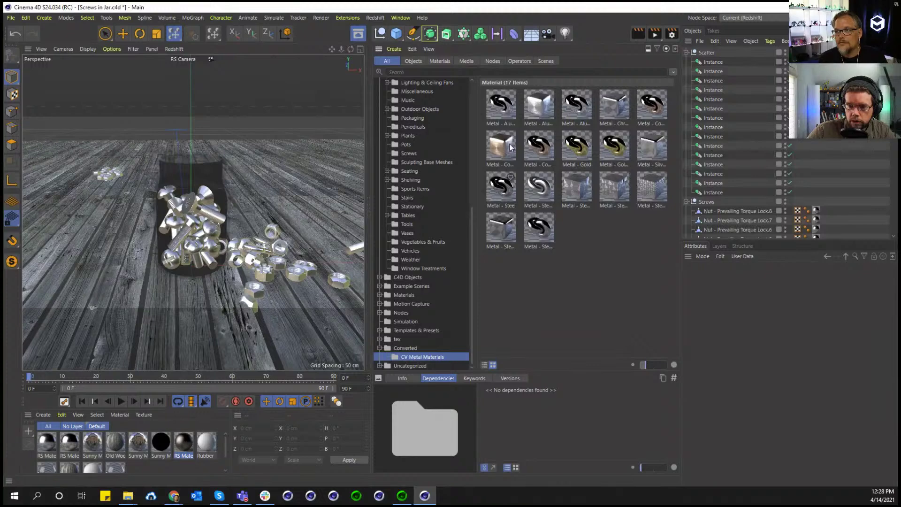
{"action": "left_click", "coordinate": [400, 18]}
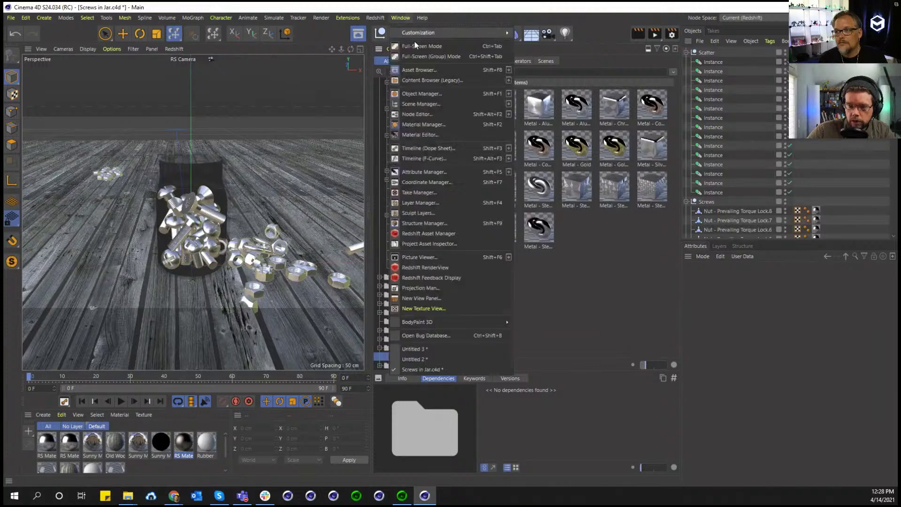
{"action": "left_click", "coordinate": [432, 81]}
{"action": "left_click_drag", "start_coordinate": [509, 75], "coordinate": [653, 114]}
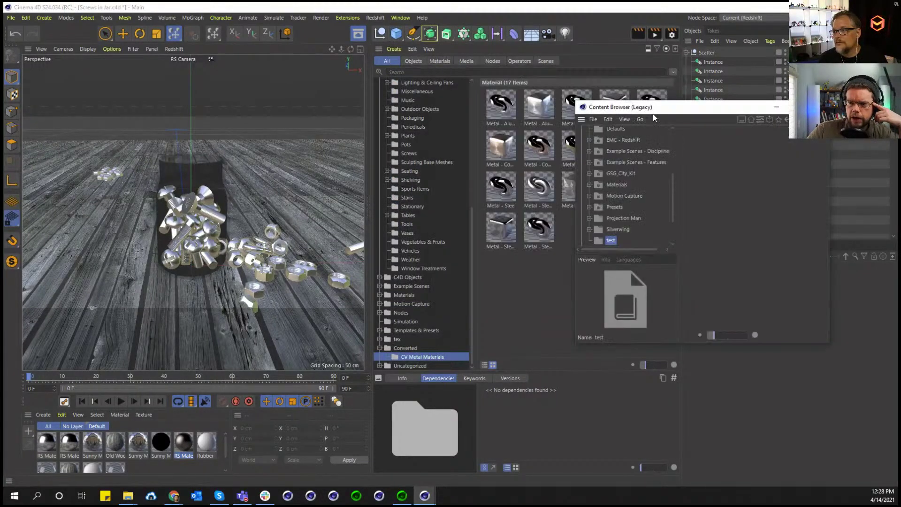
{"action": "left_click", "coordinate": [619, 187]}
{"action": "left_click", "coordinate": [590, 186]}
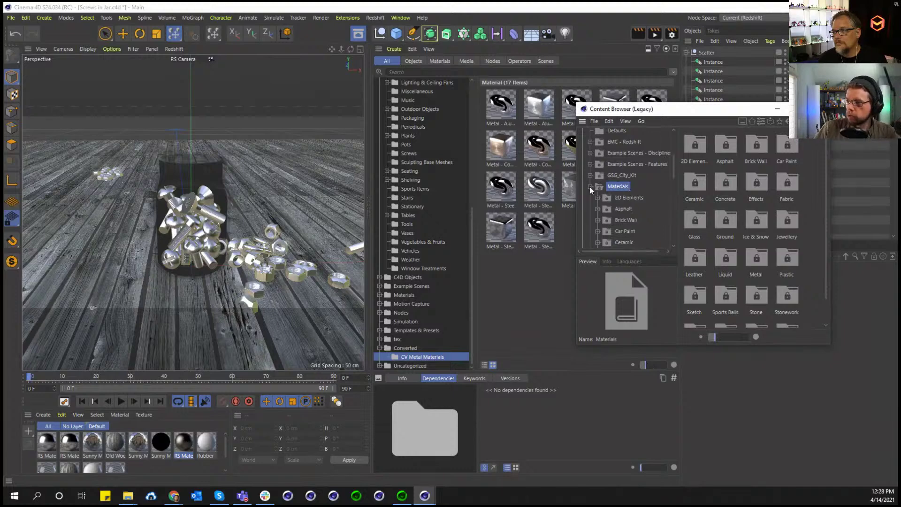
{"action": "scroll", "coordinate": [596, 187], "scroll_direction": "up", "scroll_amount": 3}
{"action": "left_click", "coordinate": [628, 200]}
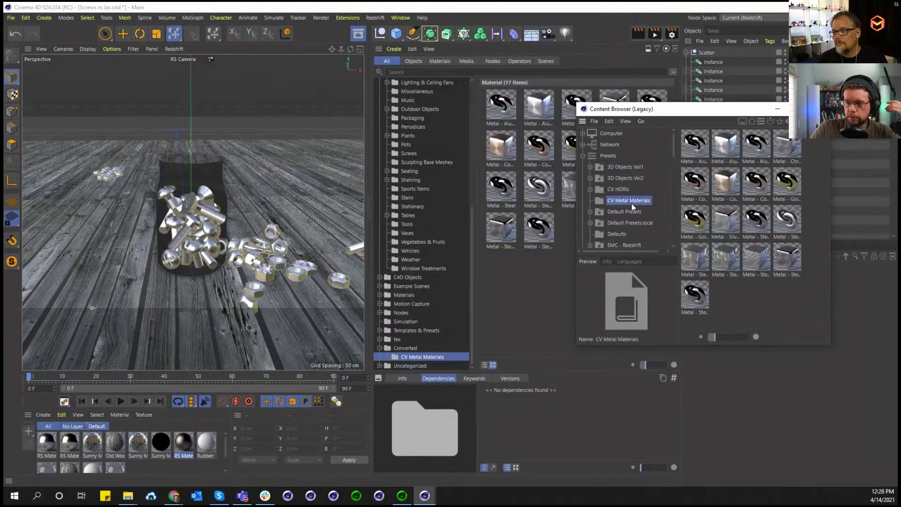
{"action": "left_click_drag", "start_coordinate": [666, 109], "coordinate": [670, 244]}
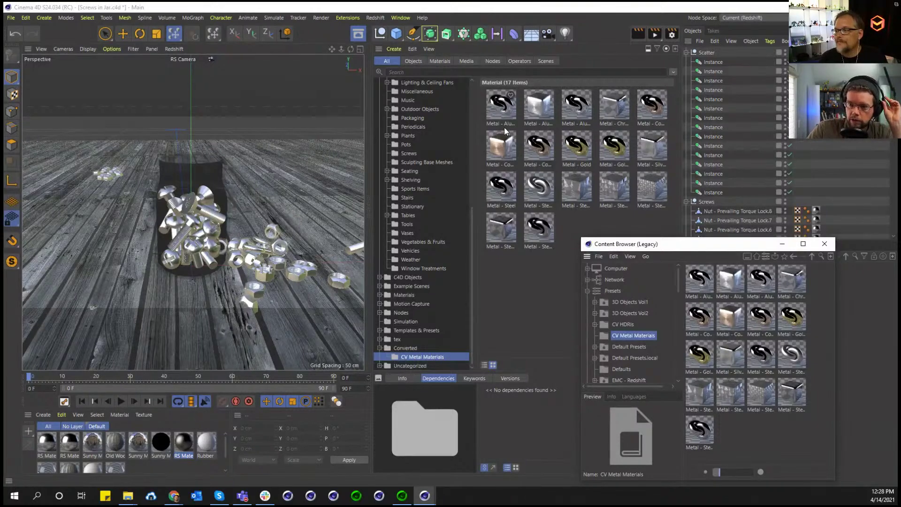
{"action": "left_click", "coordinate": [825, 244]}
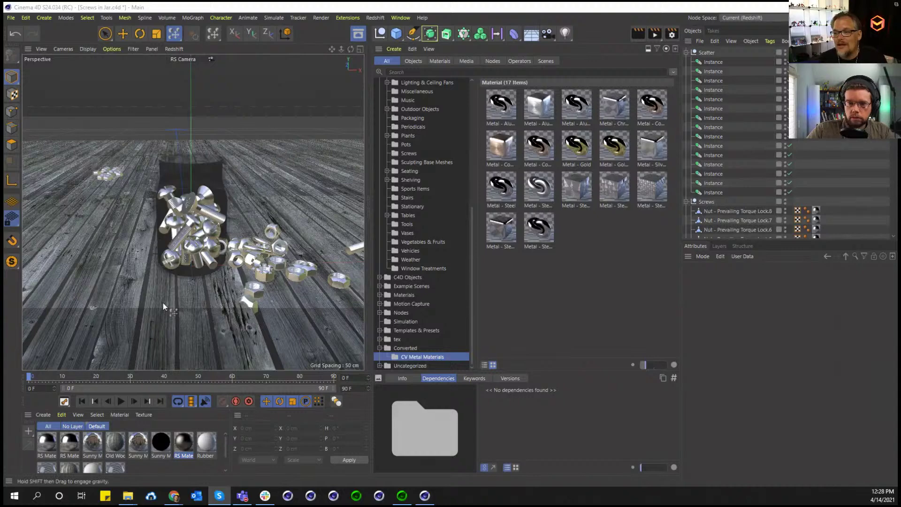
Move the CV Metal Materials category from Converted into the Materials category
{"action": "scroll", "coordinate": [398, 145], "scroll_direction": "up", "scroll_amount": 3}
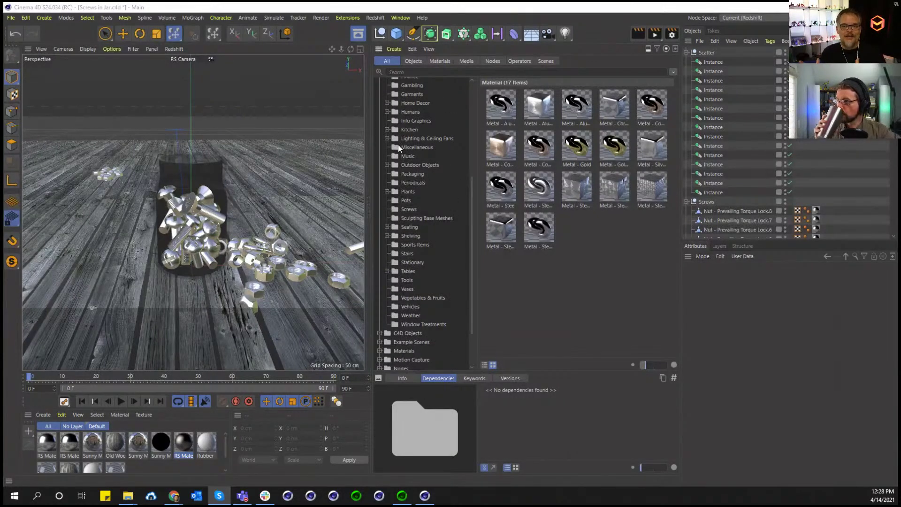
{"action": "scroll", "coordinate": [398, 144], "scroll_direction": "down", "scroll_amount": 3}
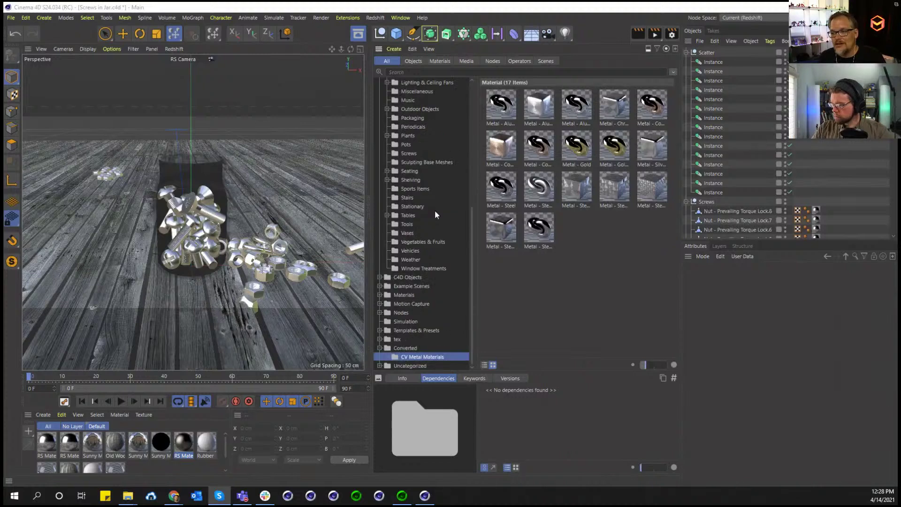
{"action": "left_click_drag", "start_coordinate": [433, 196], "coordinate": [407, 295]}
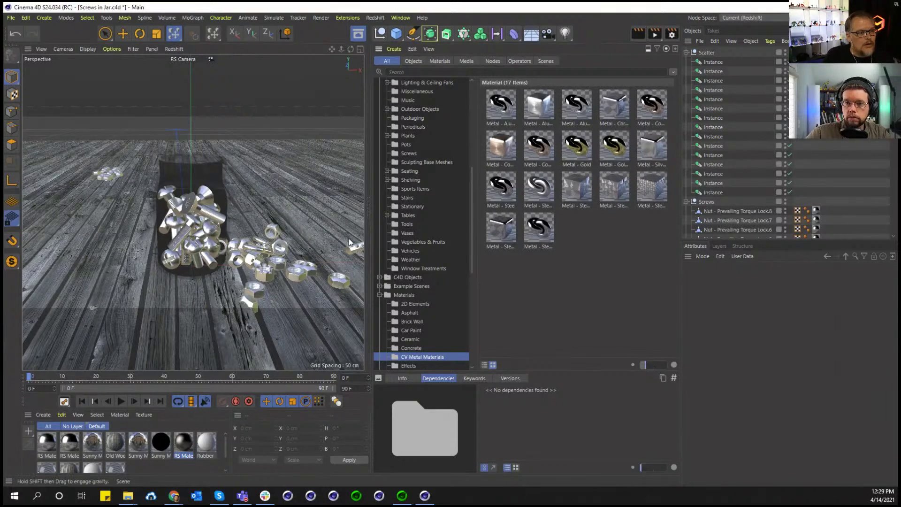
Open the Asset Browser preferences and examine the asset download location
{"action": "left_click", "coordinate": [32, 18]}
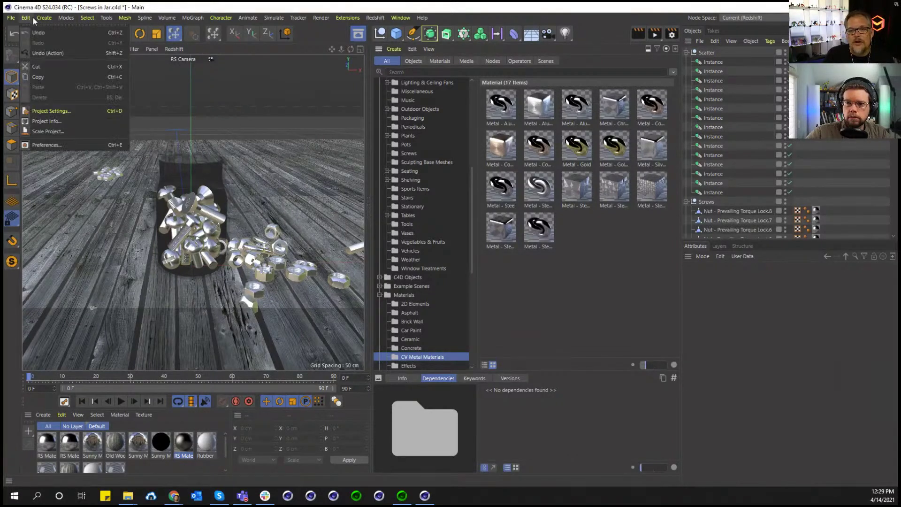
{"action": "key", "text": "Escape"}
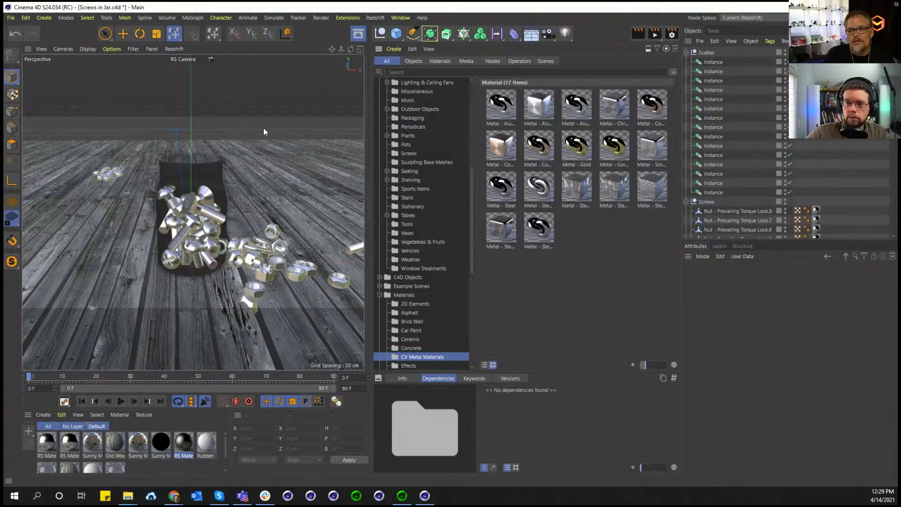
{"action": "key", "text": "ctrl+e"}
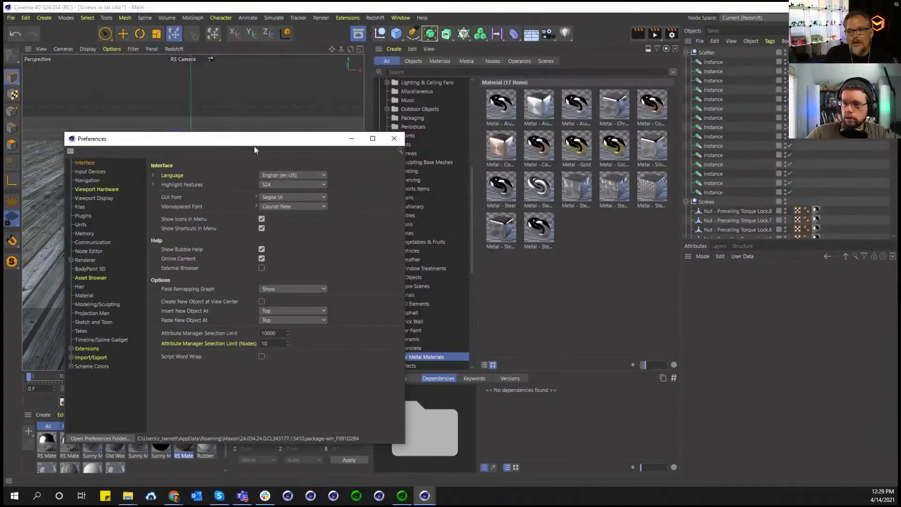
{"action": "left_click_drag", "start_coordinate": [255, 146], "coordinate": [397, 74]}
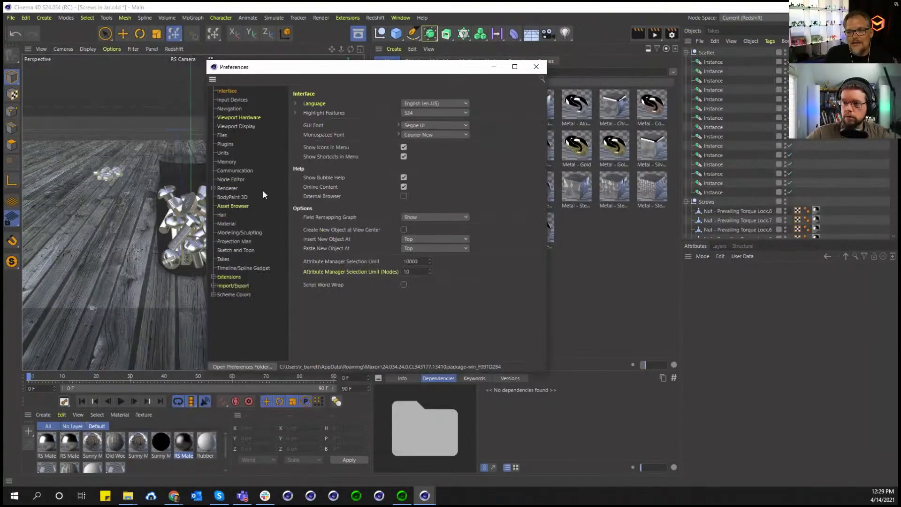
{"action": "left_click", "coordinate": [237, 205]}
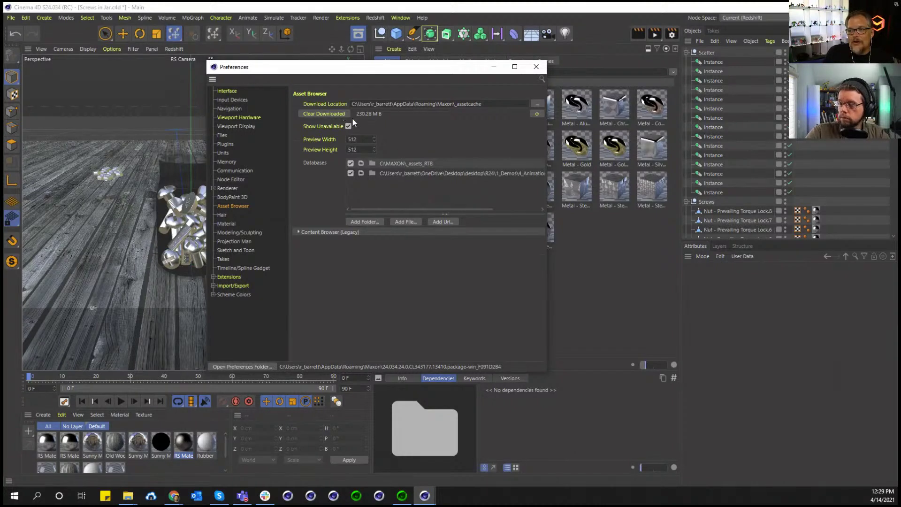
{"action": "left_click_drag", "start_coordinate": [483, 104], "coordinate": [257, 98]}
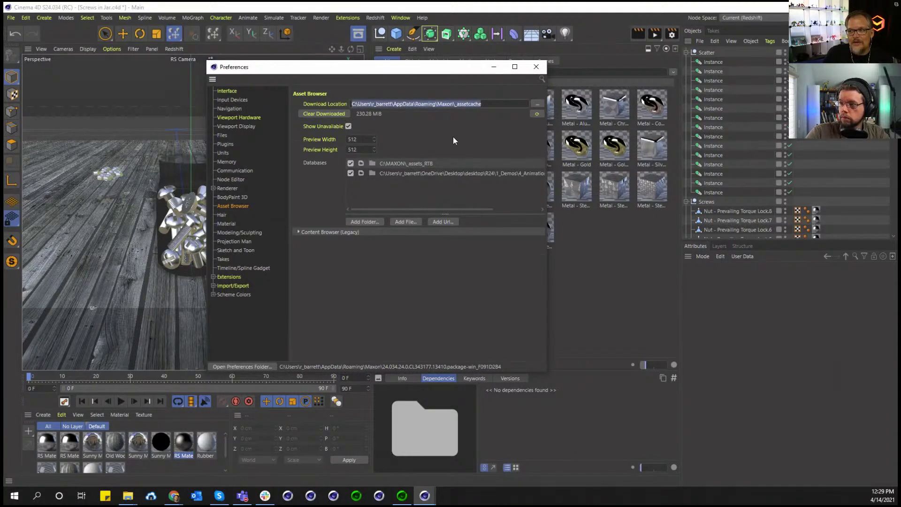
{"action": "left_click", "coordinate": [502, 101]}
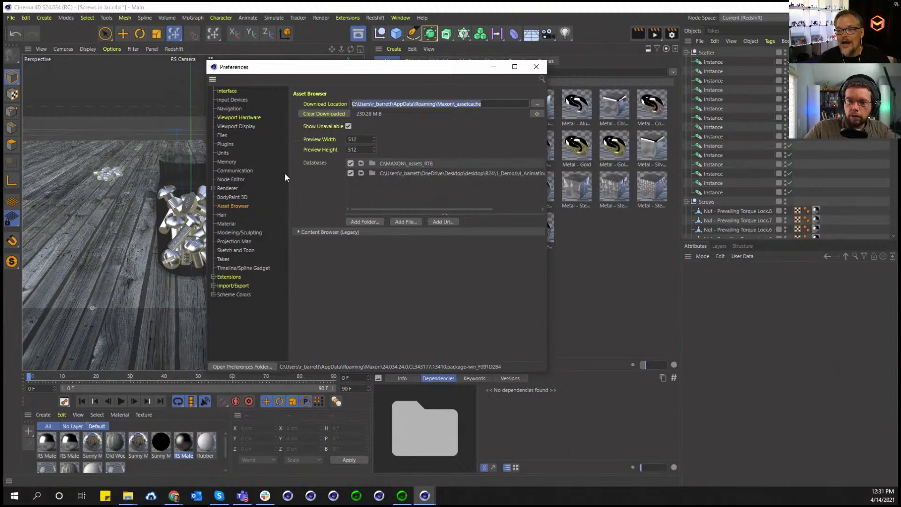
View the folder and file choosers for adding an asset database, cancel them, and close the preferences
{"action": "left_click", "coordinate": [356, 222]}
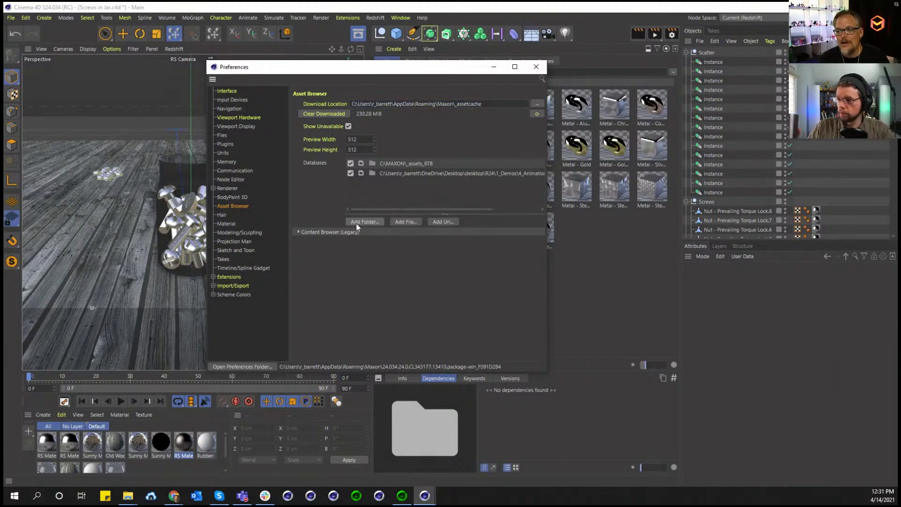
{"action": "left_click", "coordinate": [477, 352]}
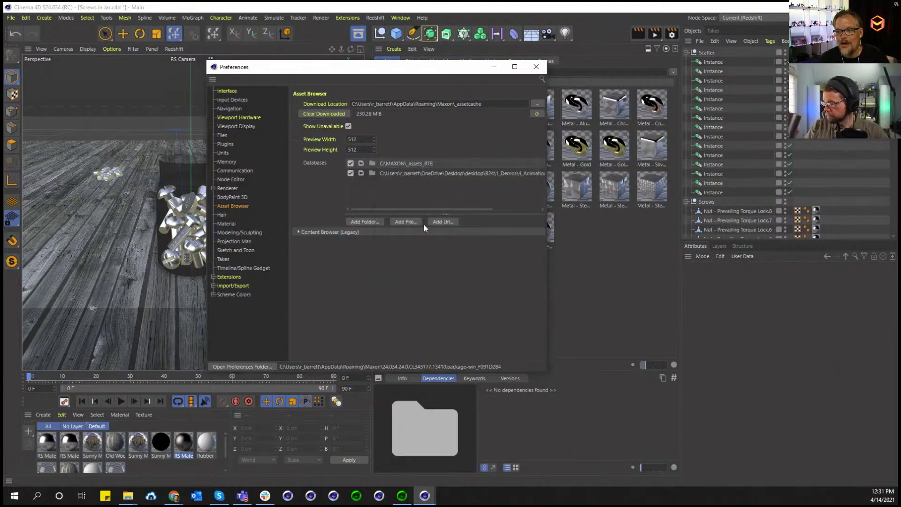
{"action": "left_click", "coordinate": [406, 222]}
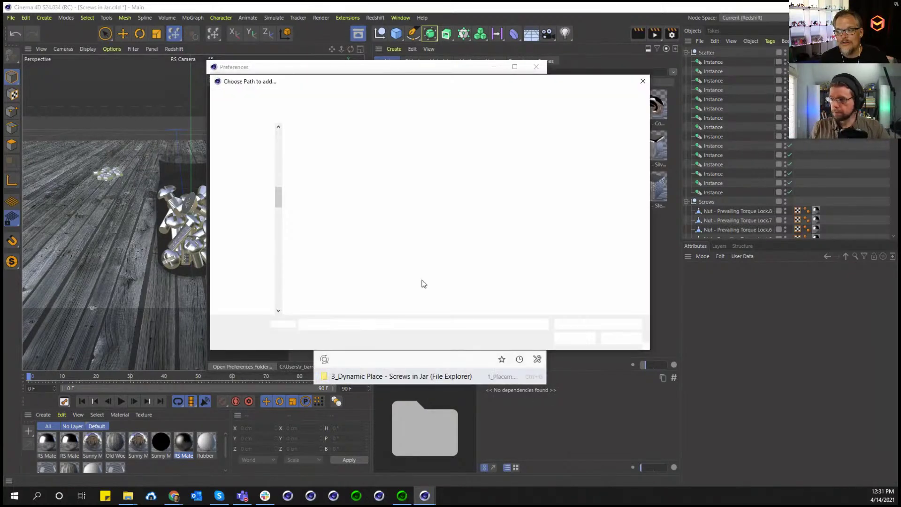
{"action": "key", "text": "Escape"}
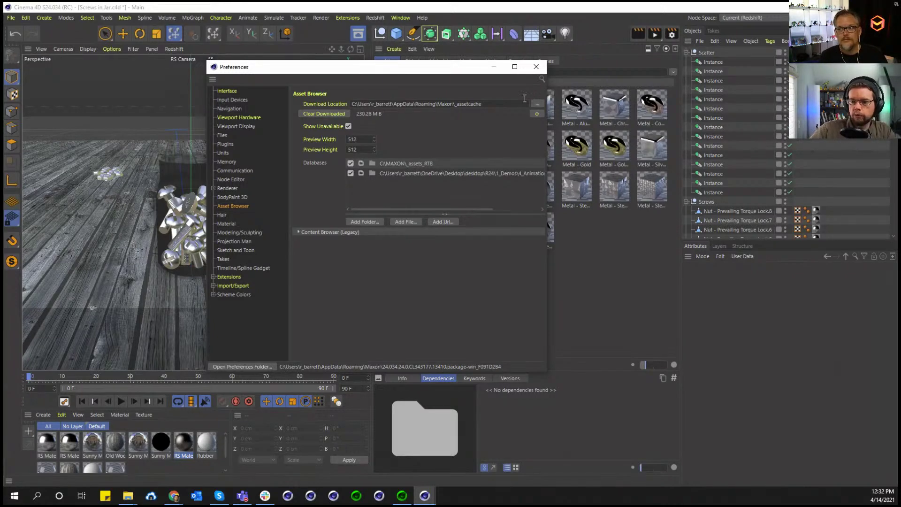
{"action": "left_click", "coordinate": [536, 67]}
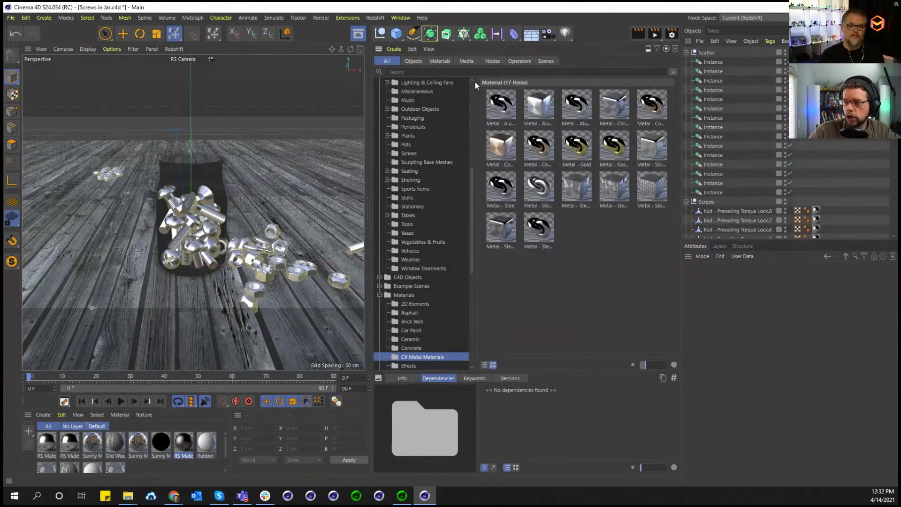
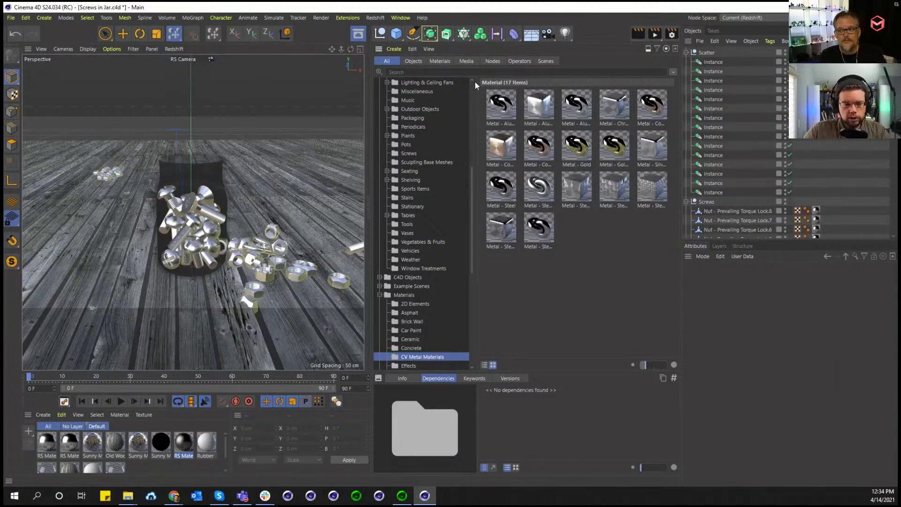
Look through the Materials categories and view the contents of the Redshift category
{"action": "scroll", "coordinate": [424, 148], "scroll_direction": "down", "scroll_amount": 6}
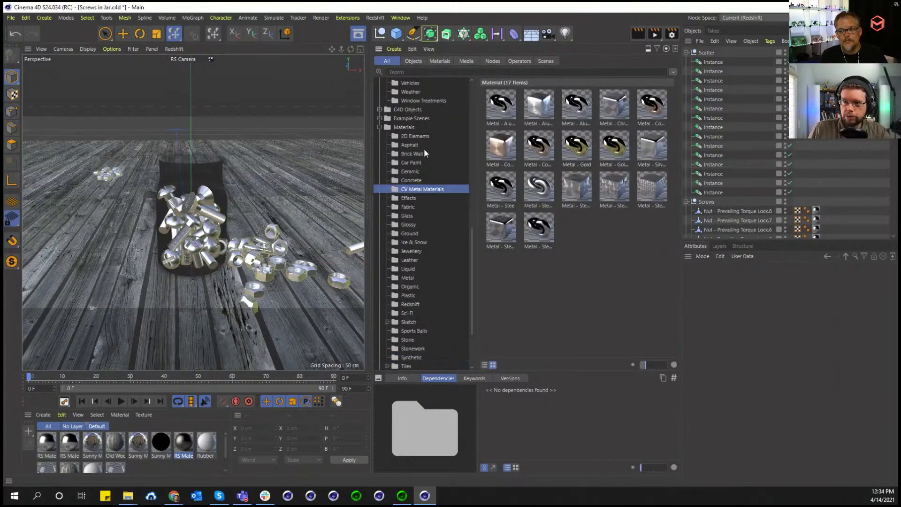
{"action": "scroll", "coordinate": [424, 165], "scroll_direction": "down", "scroll_amount": 2}
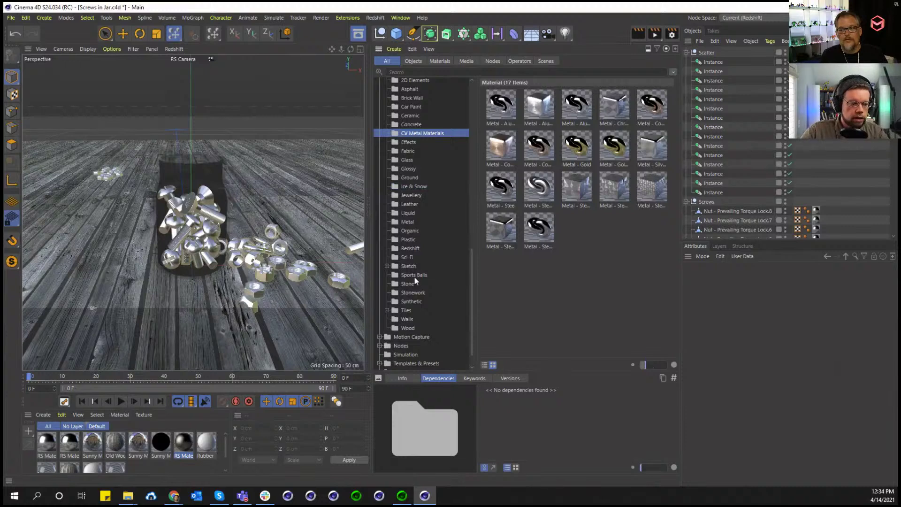
{"action": "scroll", "coordinate": [412, 262], "scroll_direction": "down", "scroll_amount": 1}
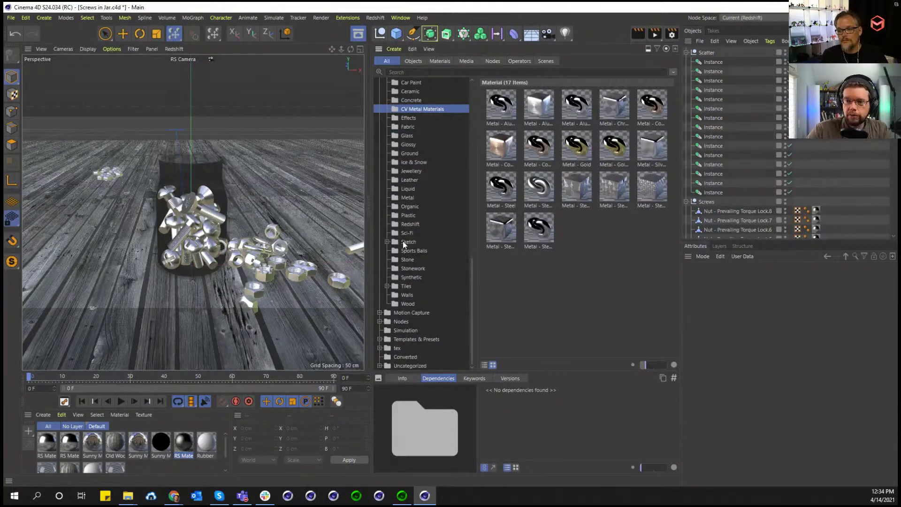
{"action": "scroll", "coordinate": [402, 222], "scroll_direction": "up", "scroll_amount": 4}
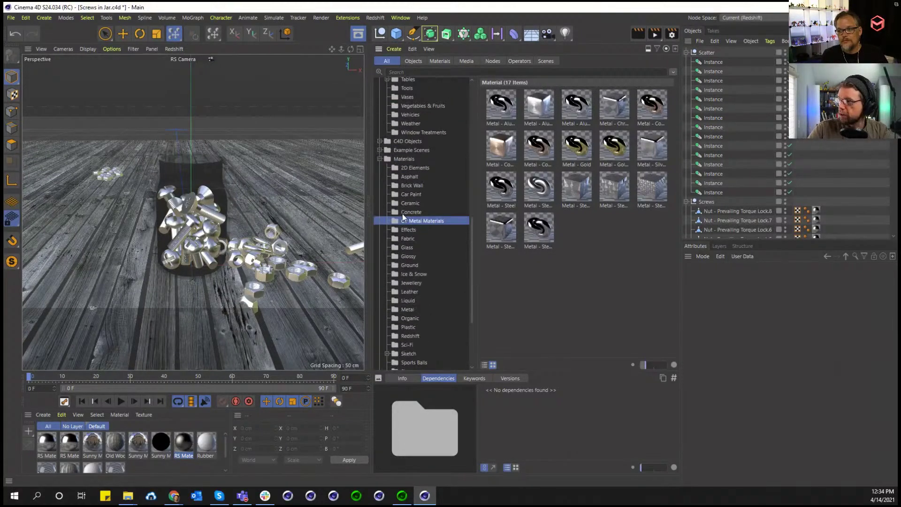
{"action": "scroll", "coordinate": [404, 202], "scroll_direction": "down", "scroll_amount": 4}
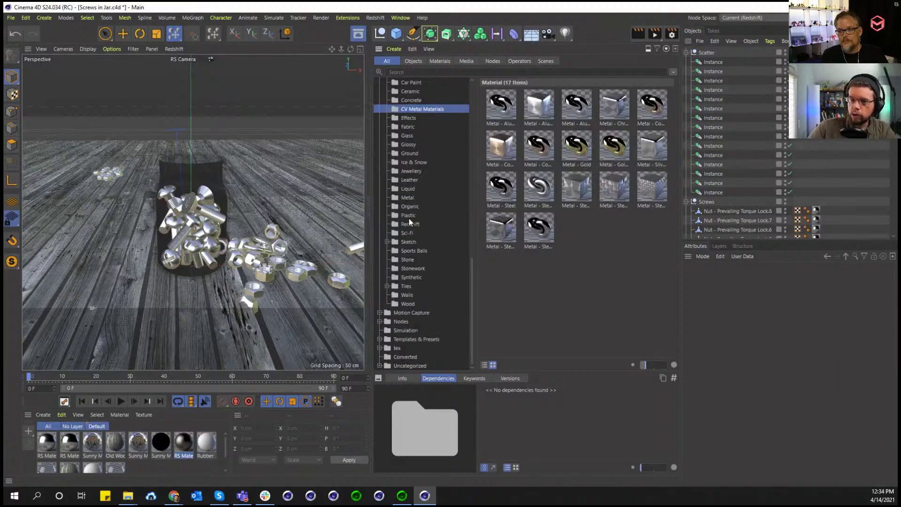
{"action": "left_click", "coordinate": [411, 224]}
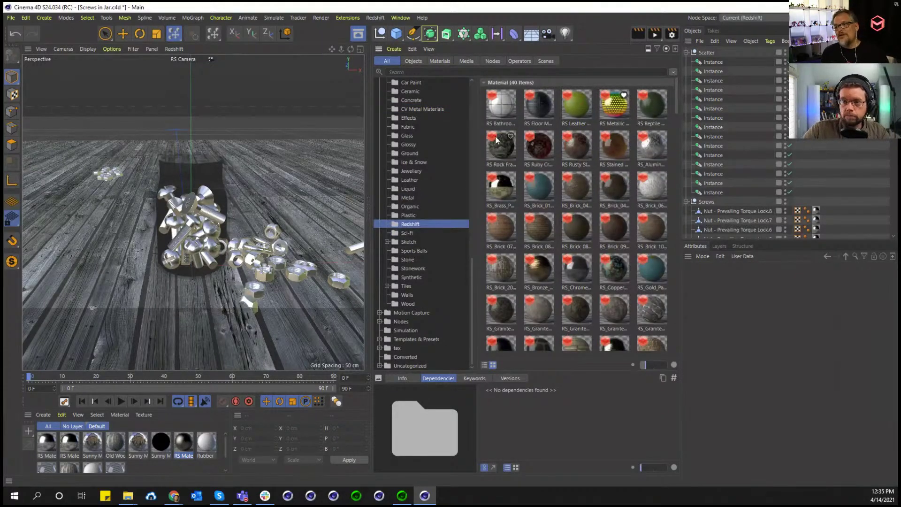
{"action": "scroll", "coordinate": [496, 111], "scroll_direction": "down", "scroll_amount": 6}
{"action": "scroll", "coordinate": [497, 112], "scroll_direction": "up", "scroll_amount": 8}
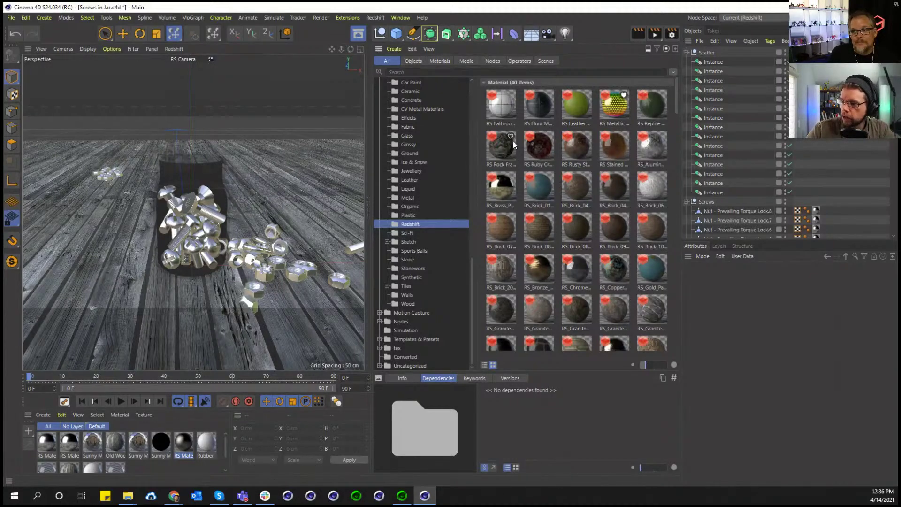
Examine the dependencies of the RS Rock Fracture_4K material and select its redshift4c4d plugin entry
{"action": "left_click", "coordinate": [500, 152]}
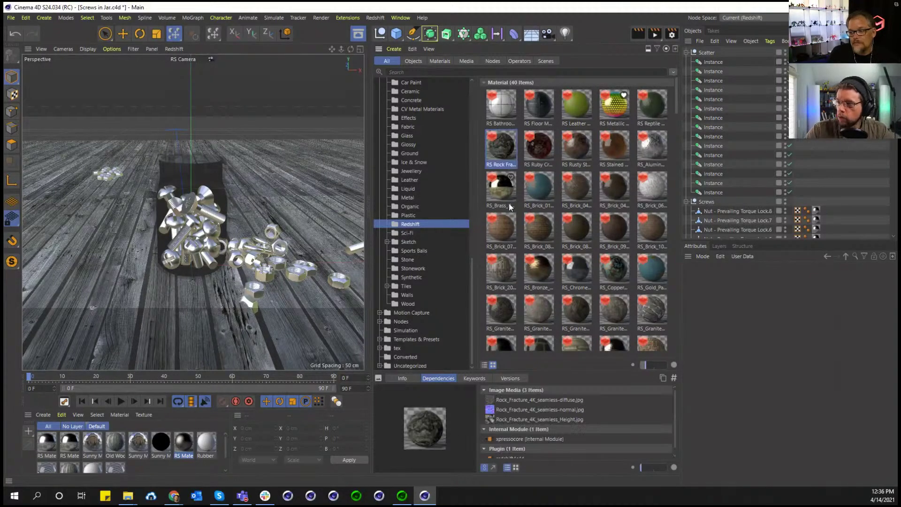
{"action": "scroll", "coordinate": [527, 393], "scroll_direction": "down", "scroll_amount": 1}
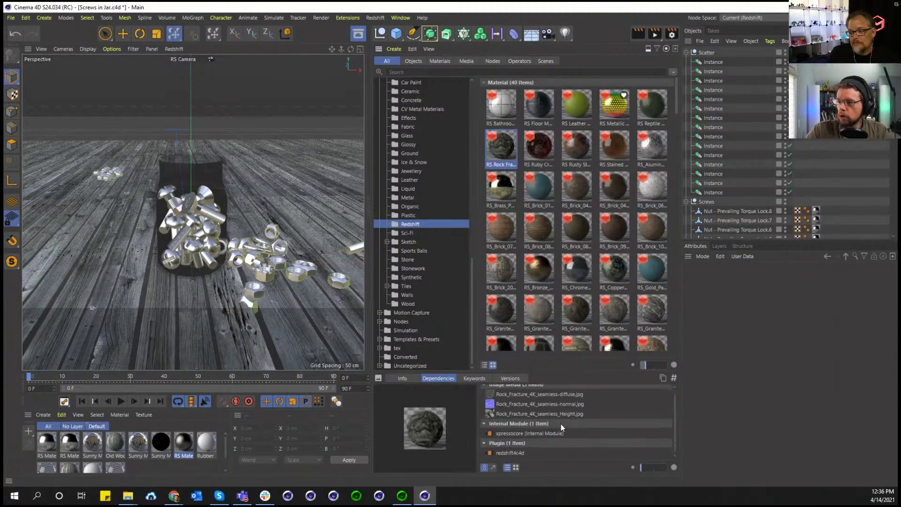
{"action": "left_click", "coordinate": [521, 452]}
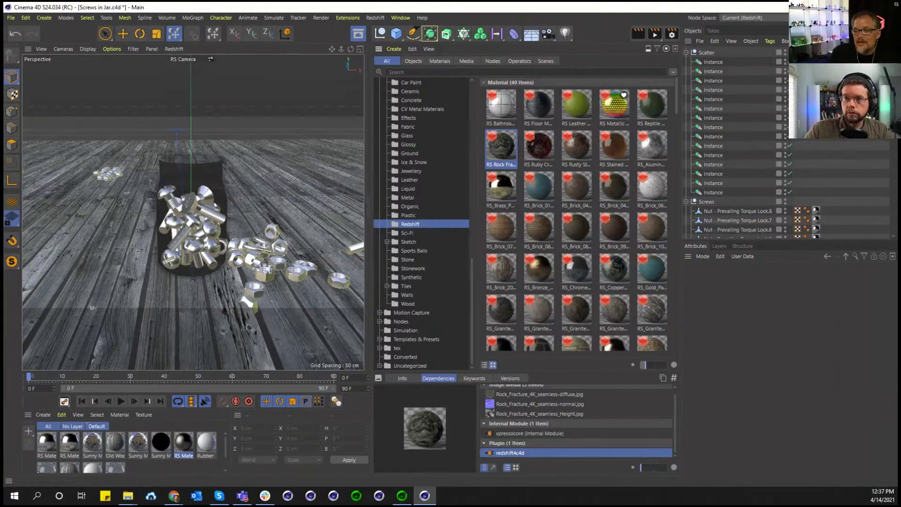
Examine the general and material information of RS Rock Fracture_4K and its assigned keywords
{"action": "left_click", "coordinate": [410, 380]}
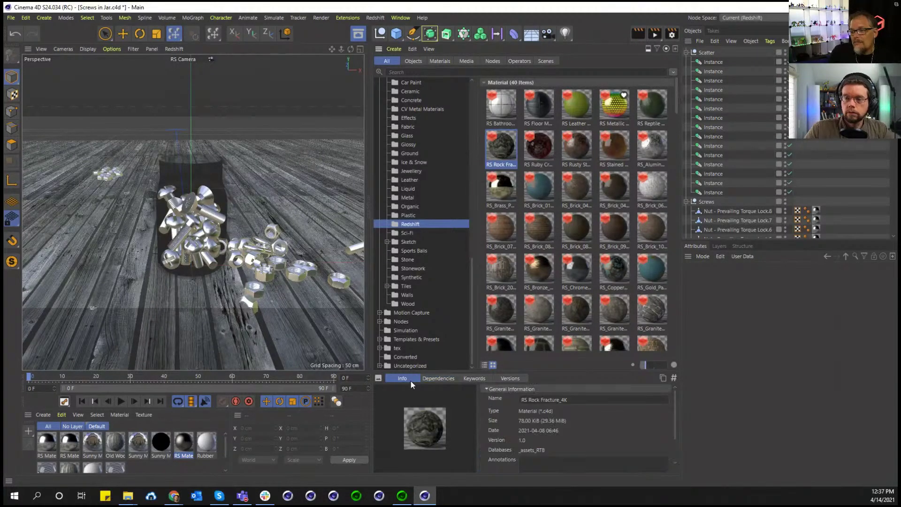
{"action": "scroll", "coordinate": [569, 422], "scroll_direction": "down", "scroll_amount": 2}
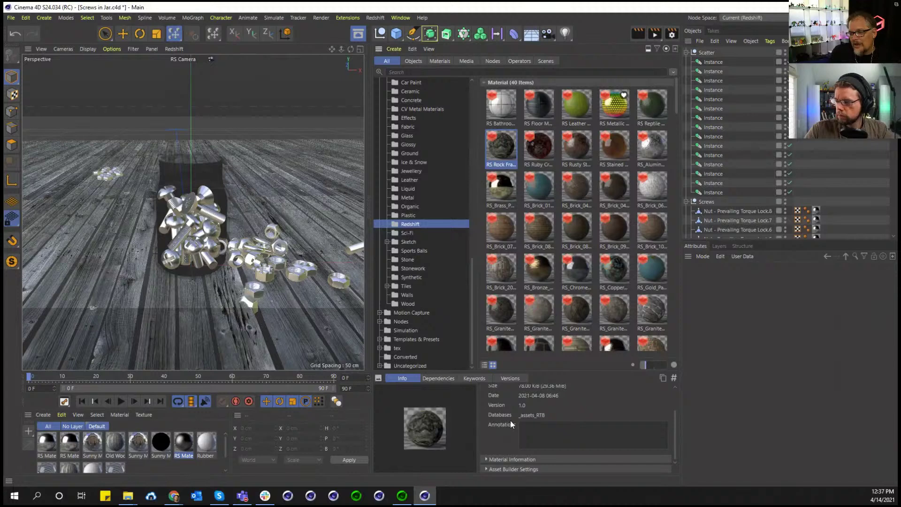
{"action": "left_click", "coordinate": [511, 459]}
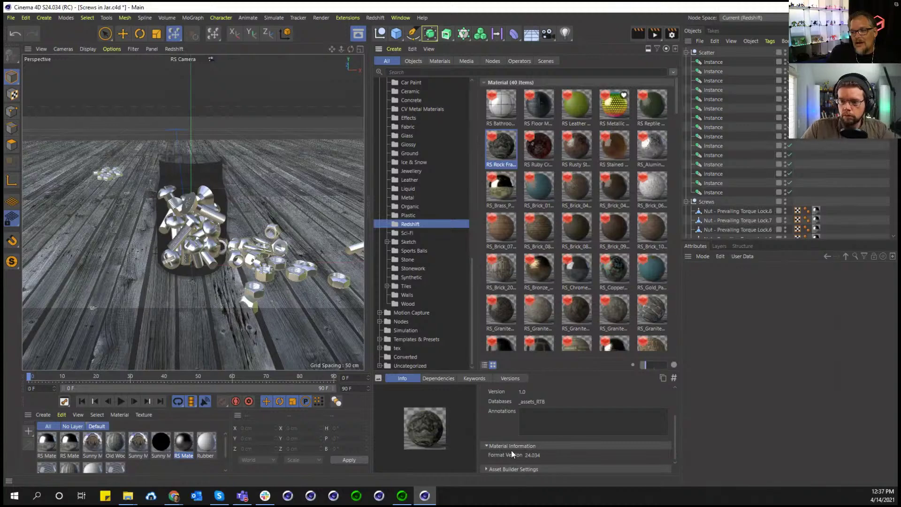
{"action": "left_click", "coordinate": [476, 379]}
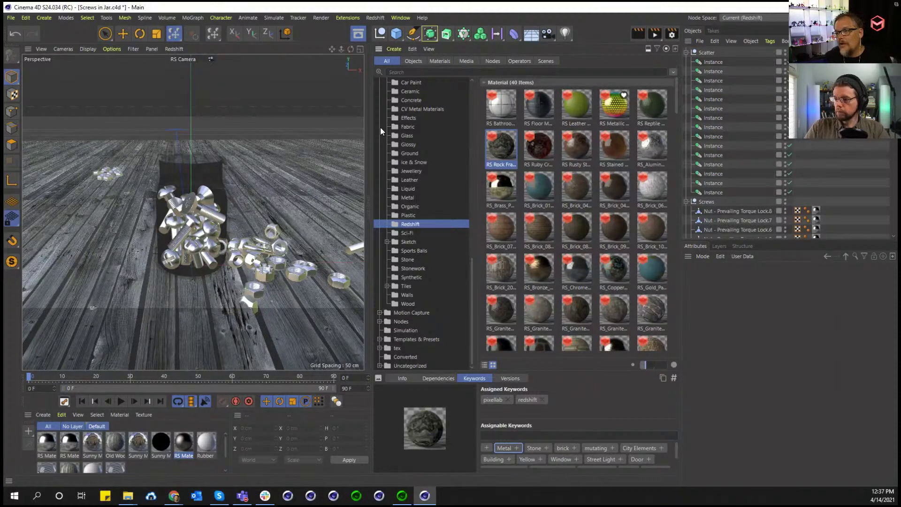
Assign the existing keyword Car Paint to the Blue Glossy material in the Glossy category
{"action": "left_click", "coordinate": [409, 144]}
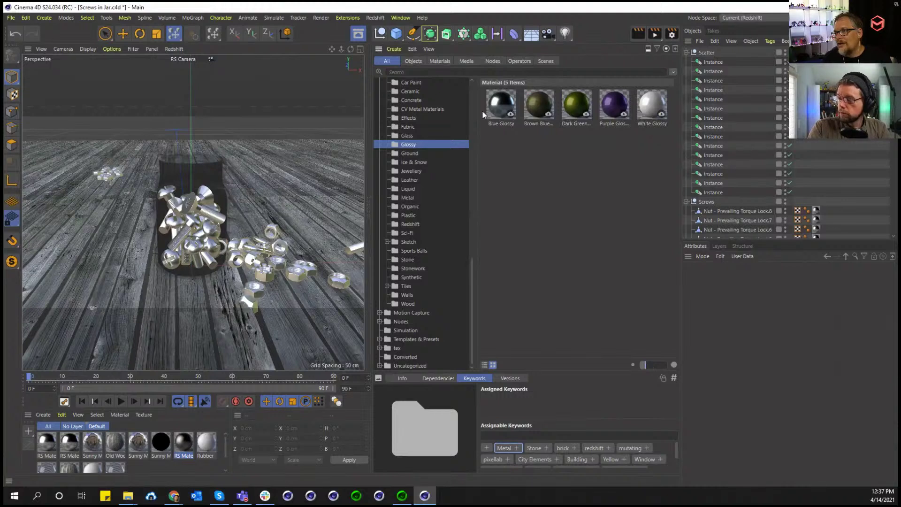
{"action": "left_click", "coordinate": [495, 105]}
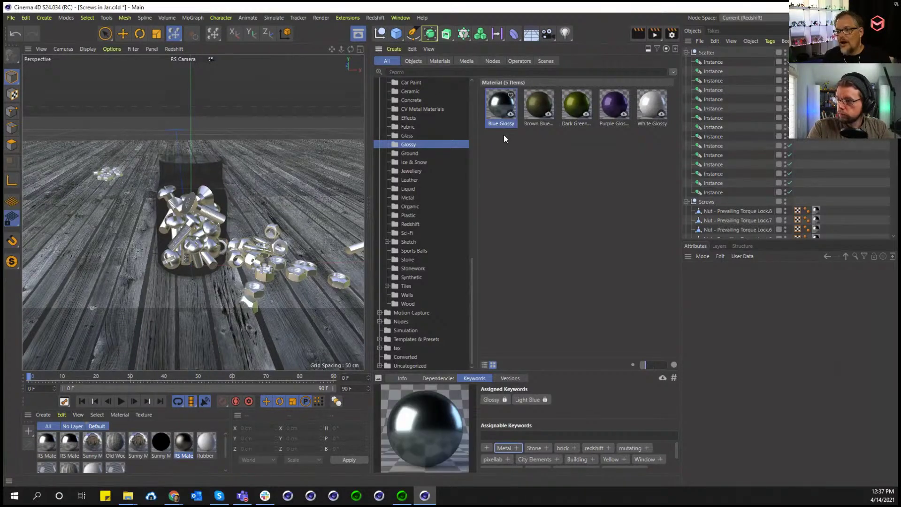
{"action": "left_click", "coordinate": [525, 435]}
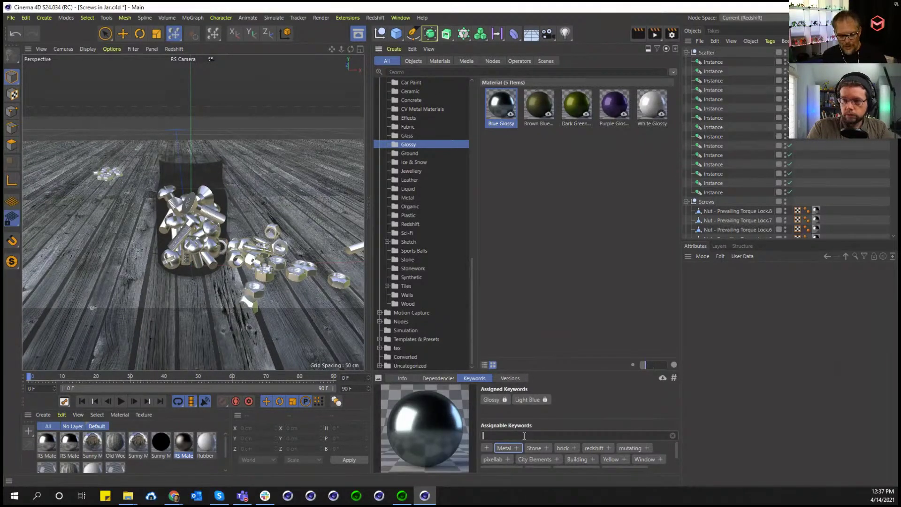
{"action": "type", "text": "Car"}
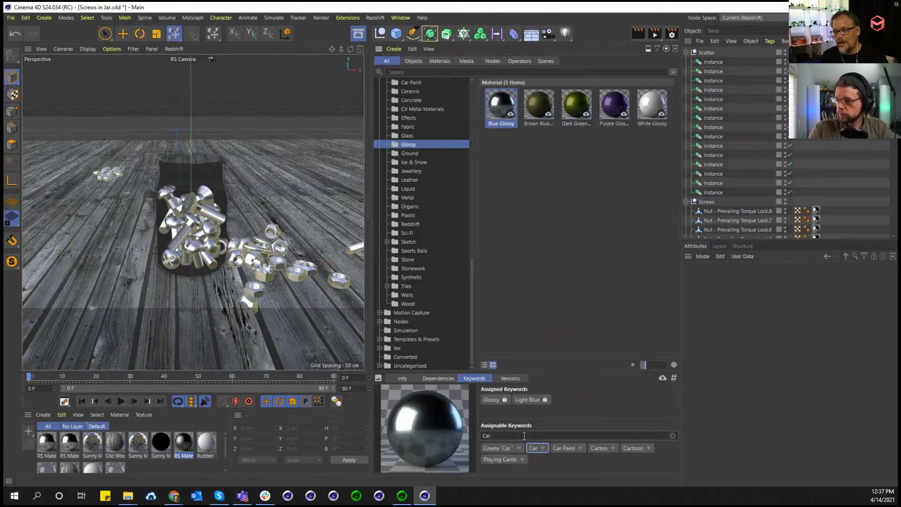
{"action": "type", "text": " Parint"}
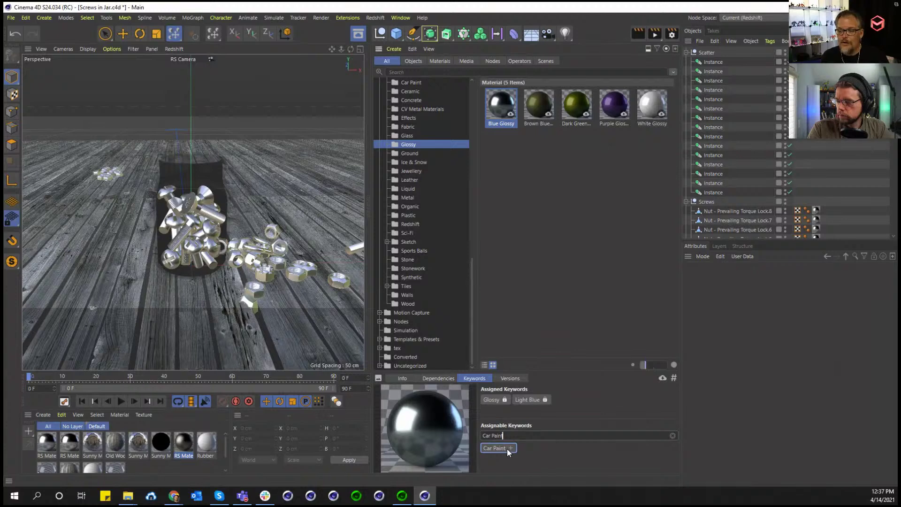
{"action": "left_click", "coordinate": [512, 448]}
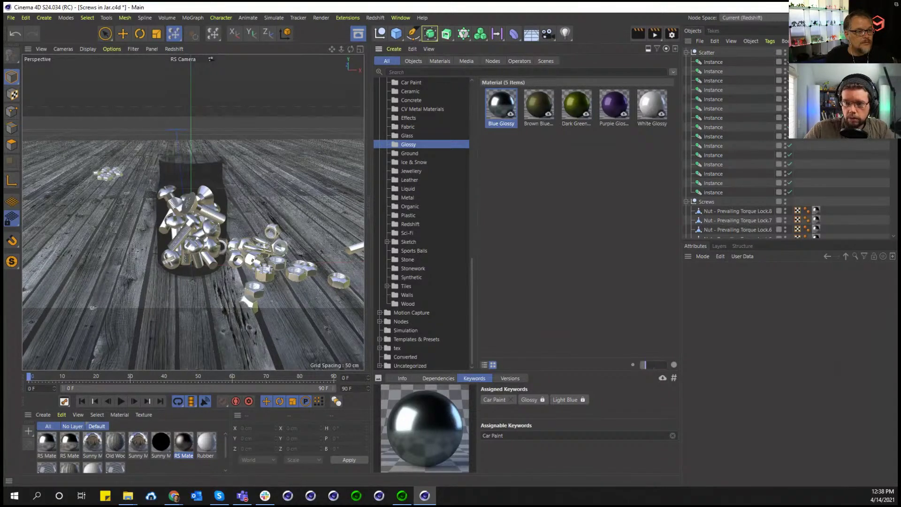
Switch to File Explorer and view the contents of the _assets_RTB database folder under C:\MAXON
{"action": "key", "text": "alt+Tab"}
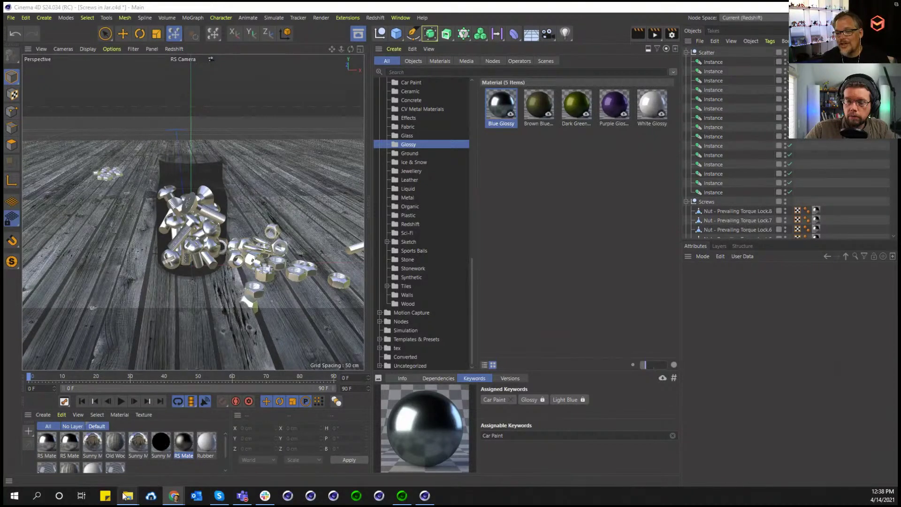
{"action": "mouse_move", "coordinate": [127, 495]}
{"action": "mouse_move", "coordinate": [106, 471]}
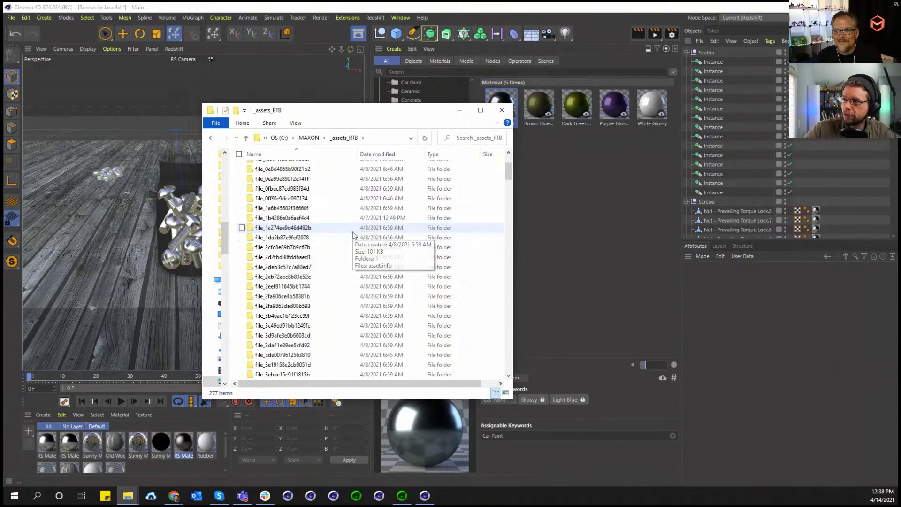
Look through the _assets_RTB folder's contents, open the databaseinfo_database folder and return to the parent folder
{"action": "scroll", "coordinate": [510, 163], "scroll_direction": "down", "scroll_amount": 3}
{"action": "left_click_drag", "start_coordinate": [511, 163], "coordinate": [476, 365]}
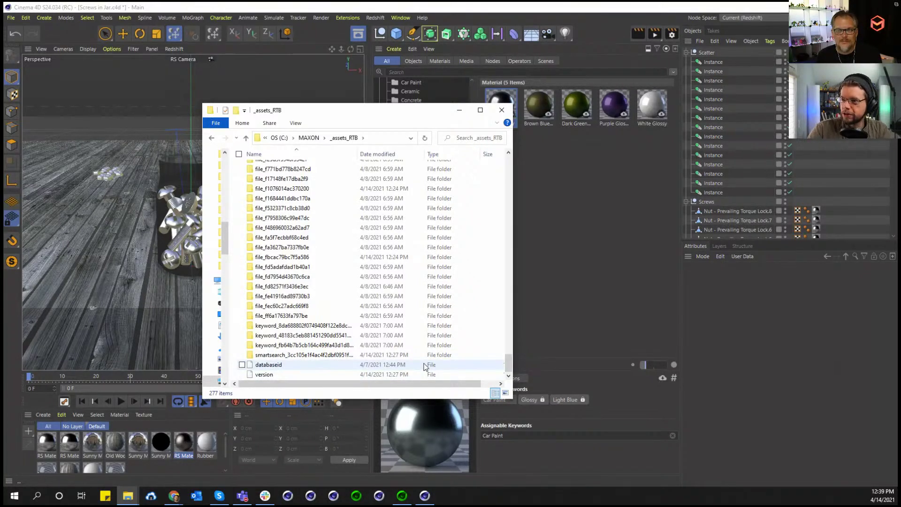
{"action": "left_click_drag", "start_coordinate": [510, 365], "coordinate": [526, 166]}
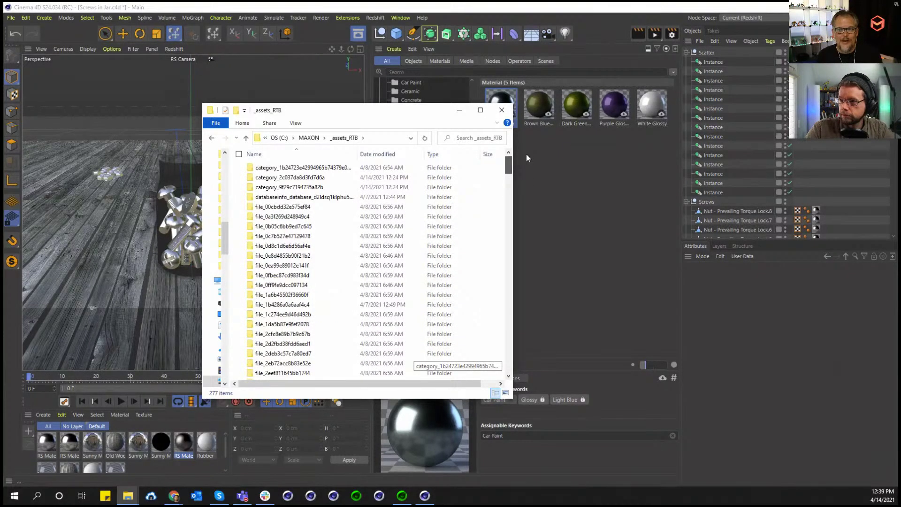
{"action": "double_click", "coordinate": [290, 198]}
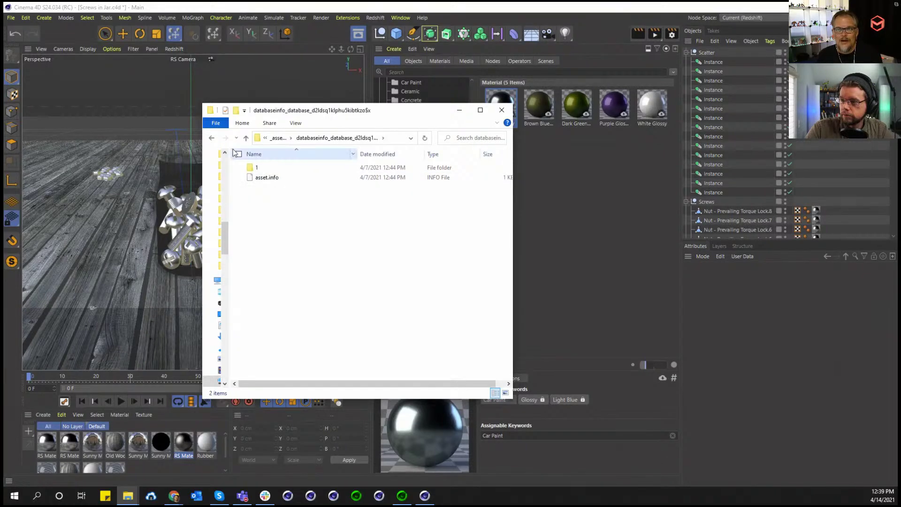
{"action": "left_click", "coordinate": [211, 138]}
{"action": "left_click", "coordinate": [283, 168]}
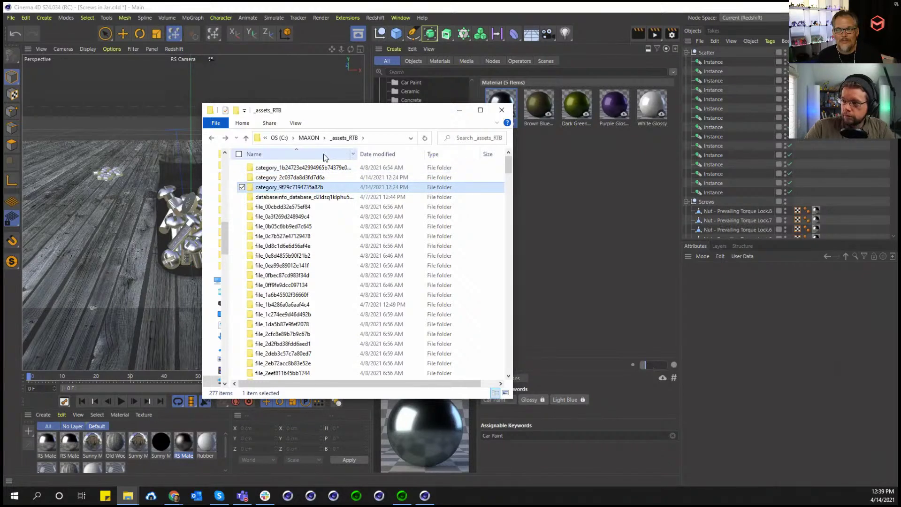
Open the smartsearch folder in _assets_RTB and view the files in its subfolder 1
{"action": "scroll", "coordinate": [299, 228], "scroll_direction": "down", "scroll_amount": 7}
{"action": "scroll", "coordinate": [298, 227], "scroll_direction": "down", "scroll_amount": 8}
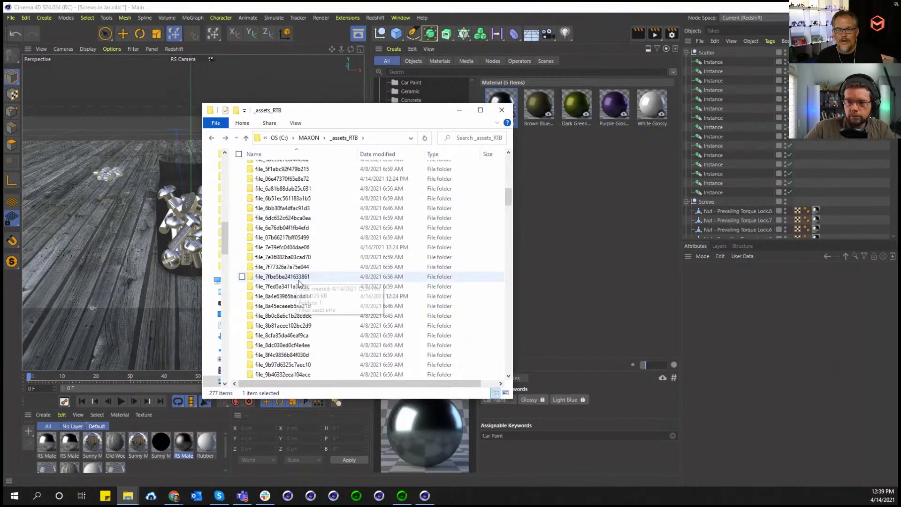
{"action": "scroll", "coordinate": [298, 303], "scroll_direction": "down", "scroll_amount": 20}
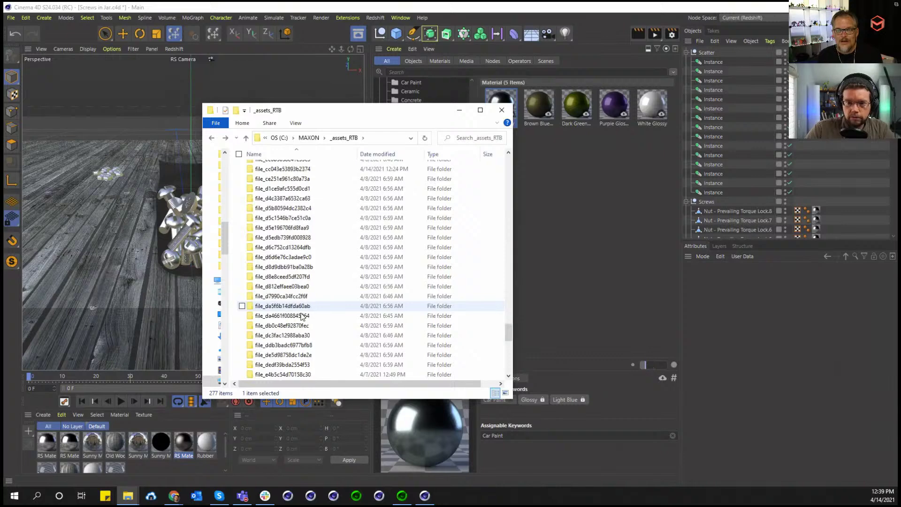
{"action": "left_click", "coordinate": [296, 355]}
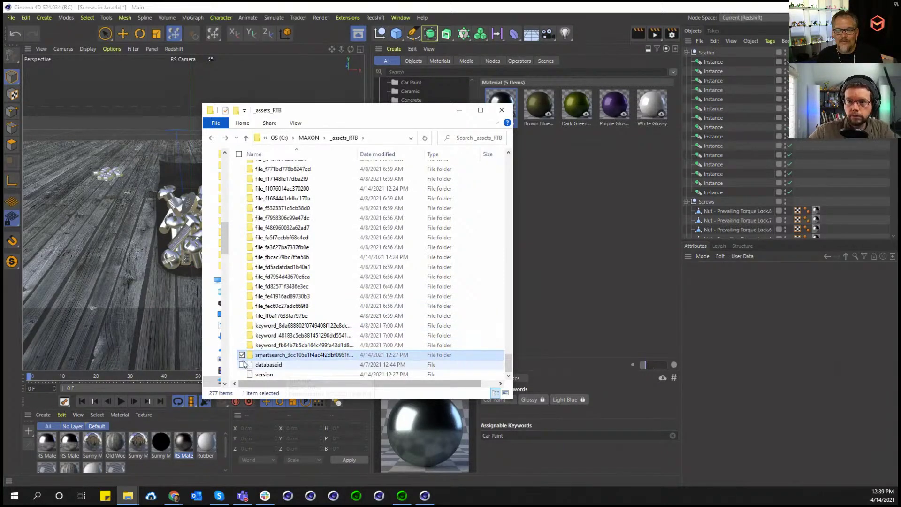
{"action": "double_click", "coordinate": [296, 355]}
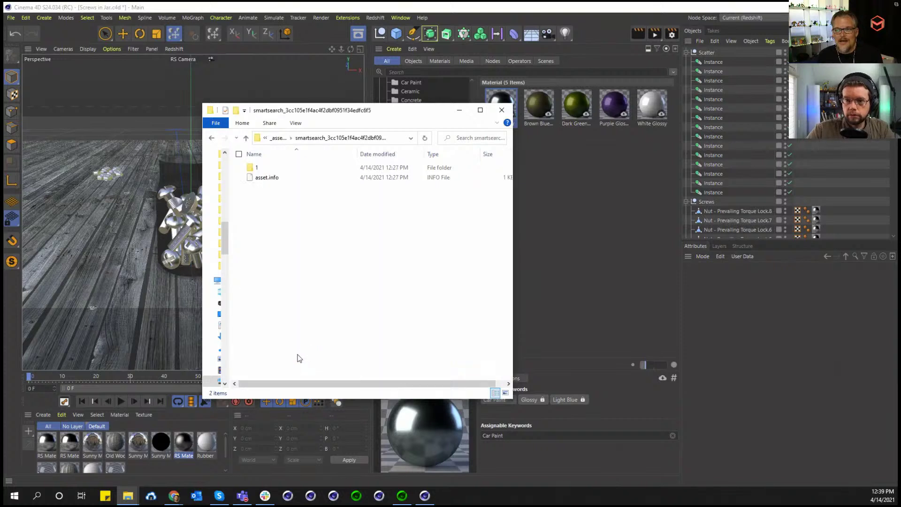
{"action": "double_click", "coordinate": [259, 168]}
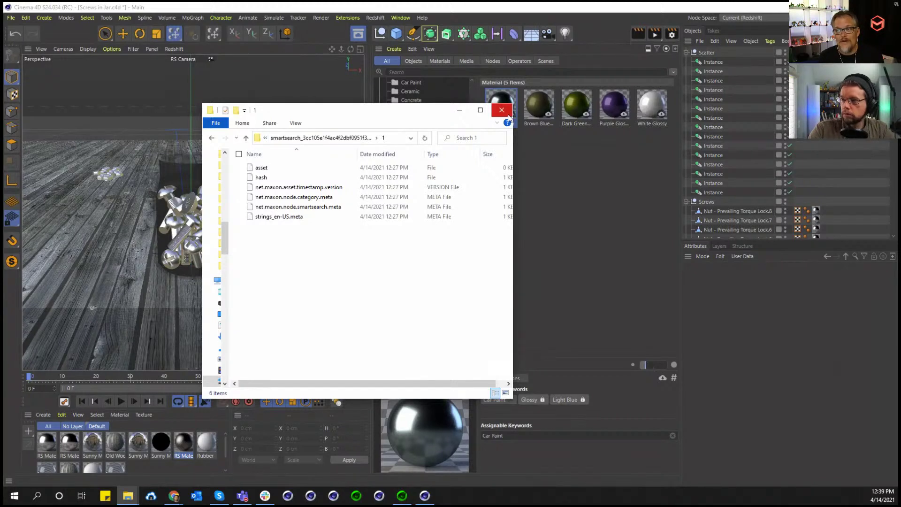
Check the parent folders of subfolder 1, then close File Explorer and return to Cinema 4D
{"action": "left_click", "coordinate": [265, 138]}
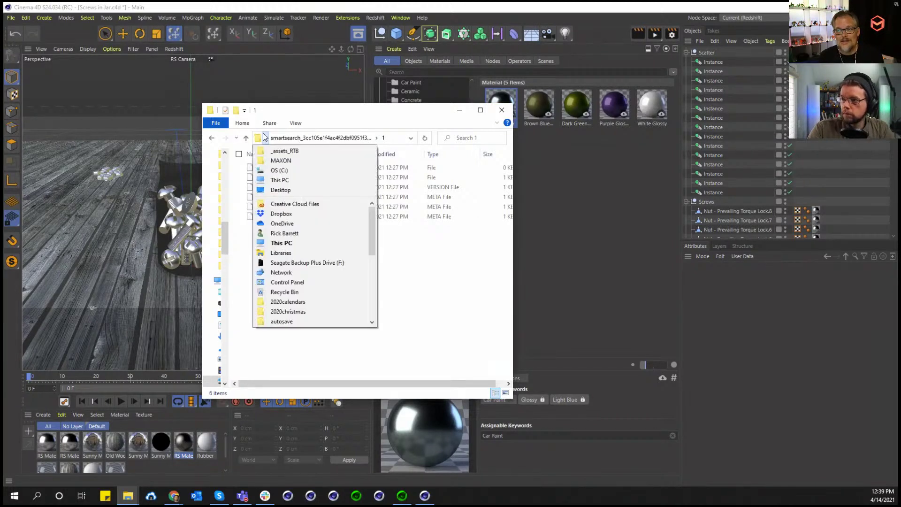
{"action": "left_click", "coordinate": [265, 138]}
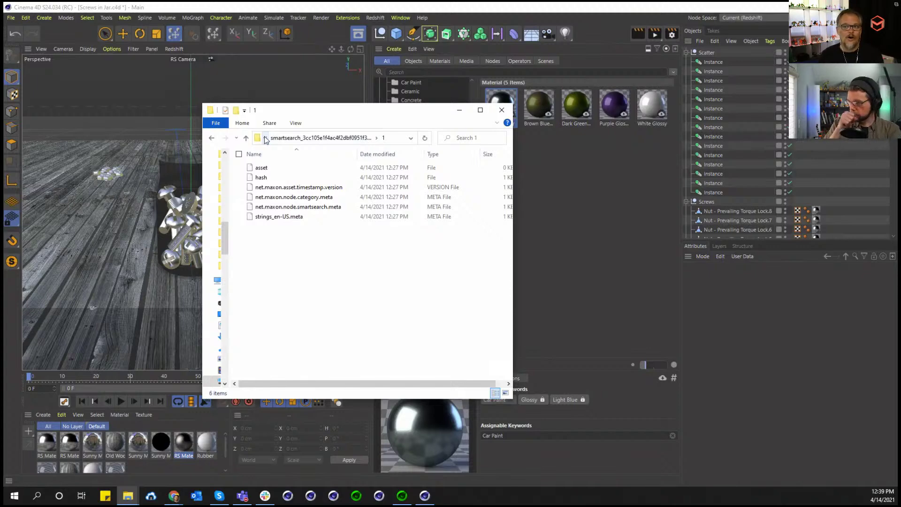
{"action": "left_click", "coordinate": [265, 138]}
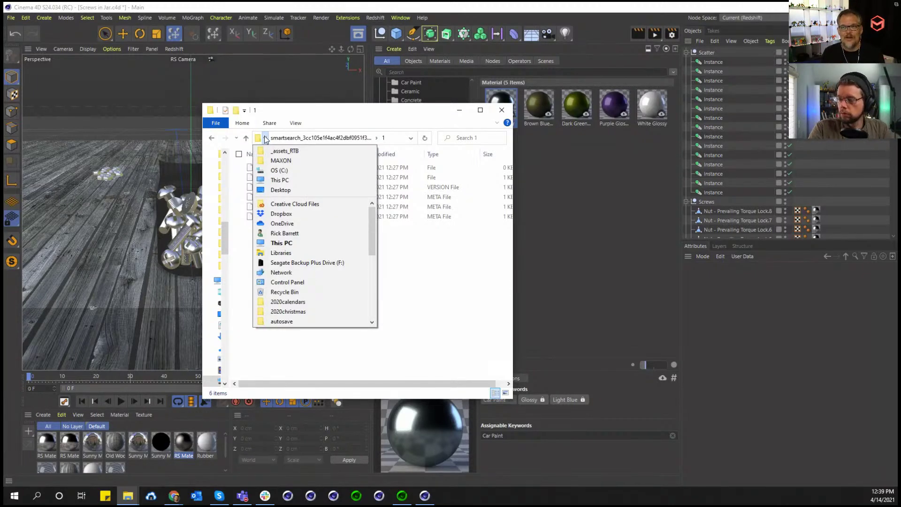
{"action": "mouse_move", "coordinate": [279, 143]}
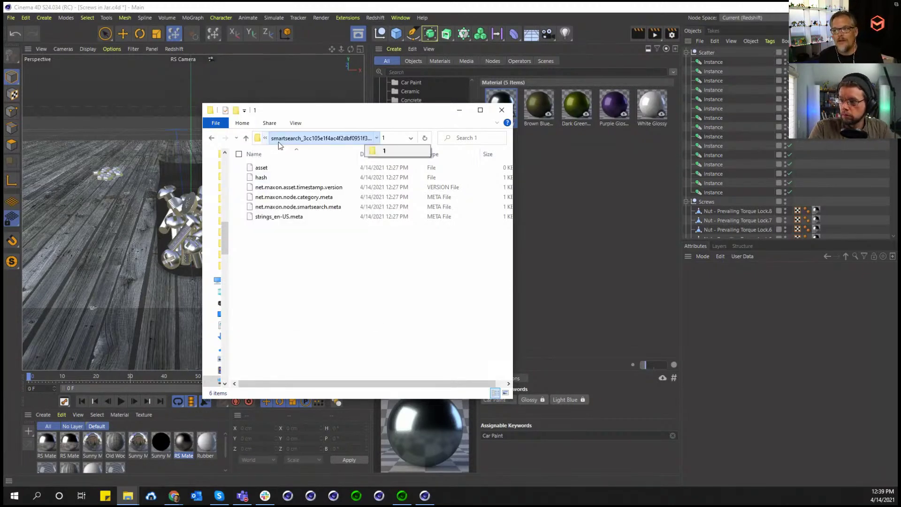
{"action": "left_click", "coordinate": [502, 109]}
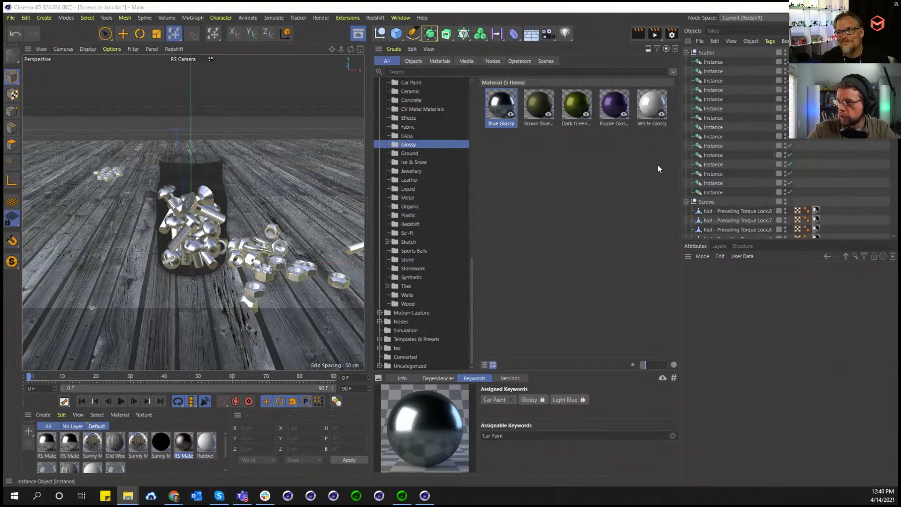
Download all five materials of the Glossy category from the Asset Browser
{"action": "left_click_drag", "start_coordinate": [669, 159], "coordinate": [506, 99]}
{"action": "right_click", "coordinate": [502, 100]}
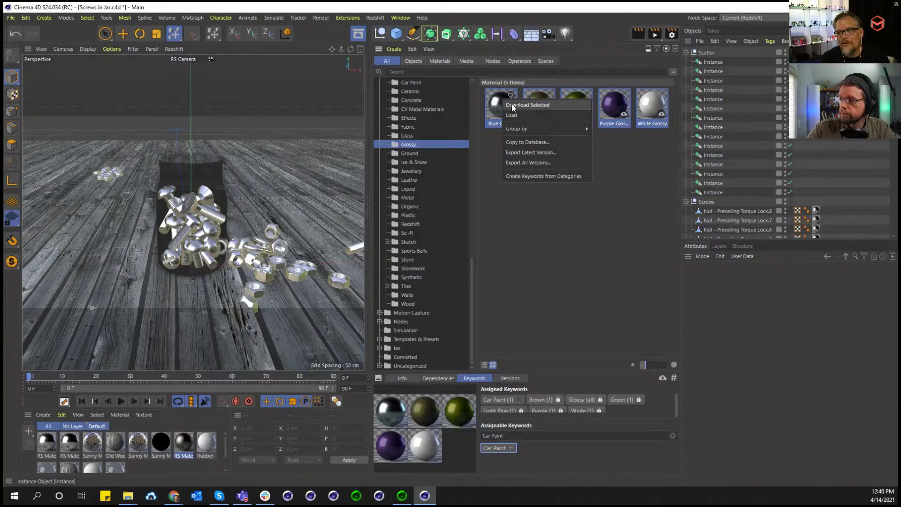
{"action": "left_click", "coordinate": [512, 104]}
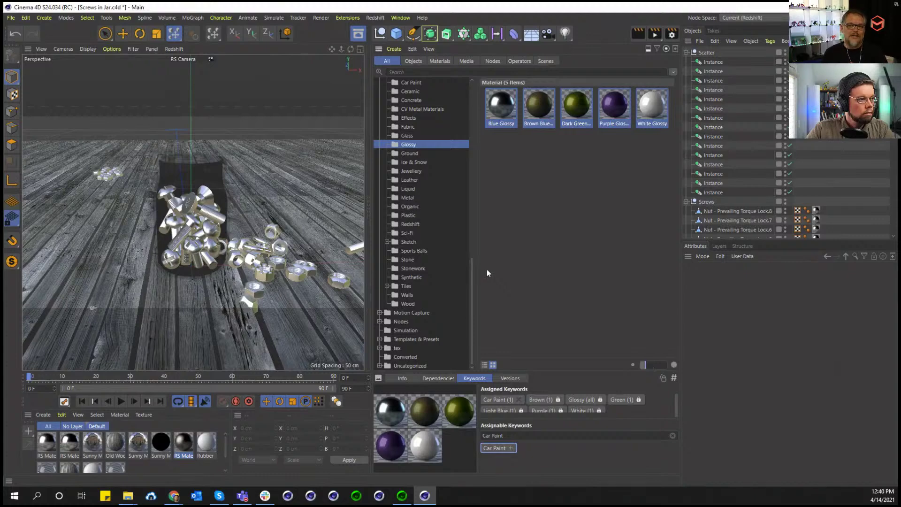
Review the Asset Browser's Insert Objects modes: As Object, As Instance, As Render Instance and As XRef
{"action": "scroll", "coordinate": [454, 266], "scroll_direction": "down", "scroll_amount": 10}
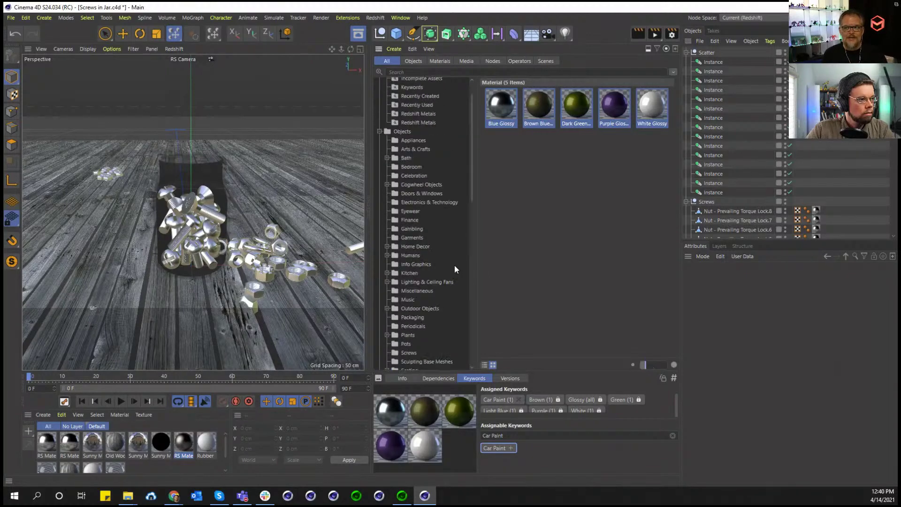
{"action": "scroll", "coordinate": [455, 266], "scroll_direction": "up", "scroll_amount": 2}
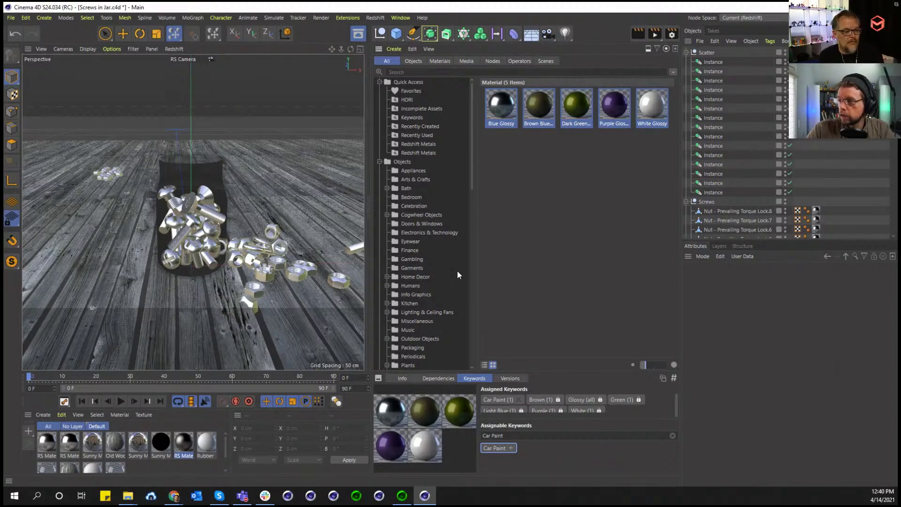
{"action": "left_click", "coordinate": [446, 73]}
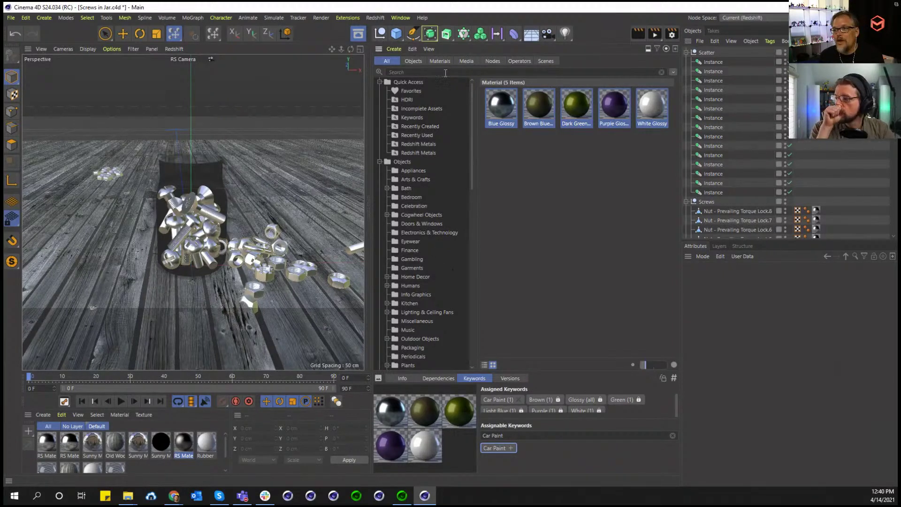
{"action": "left_click", "coordinate": [395, 49]}
{"action": "mouse_move", "coordinate": [403, 107]}
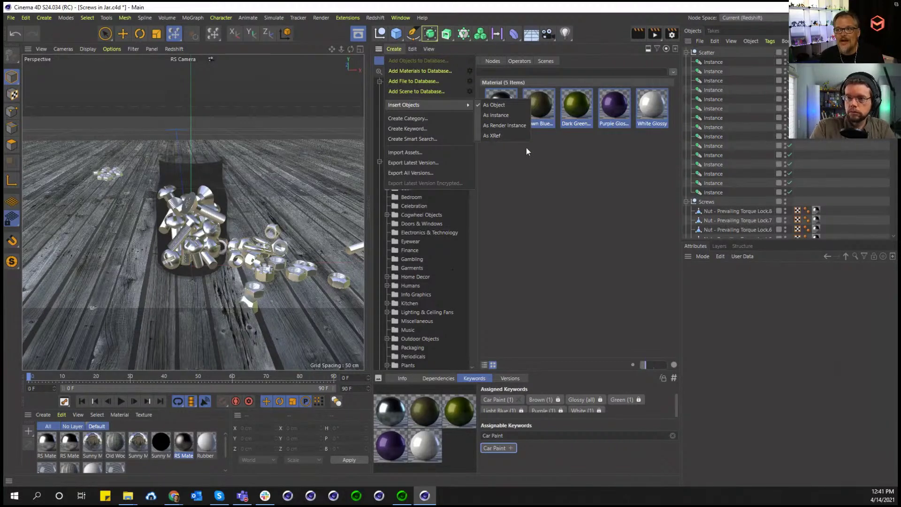
{"action": "left_click", "coordinate": [439, 55]}
Review the Save Project with Assets options for copying file and node assets, and cancel without saving
{"action": "left_click", "coordinate": [11, 18]}
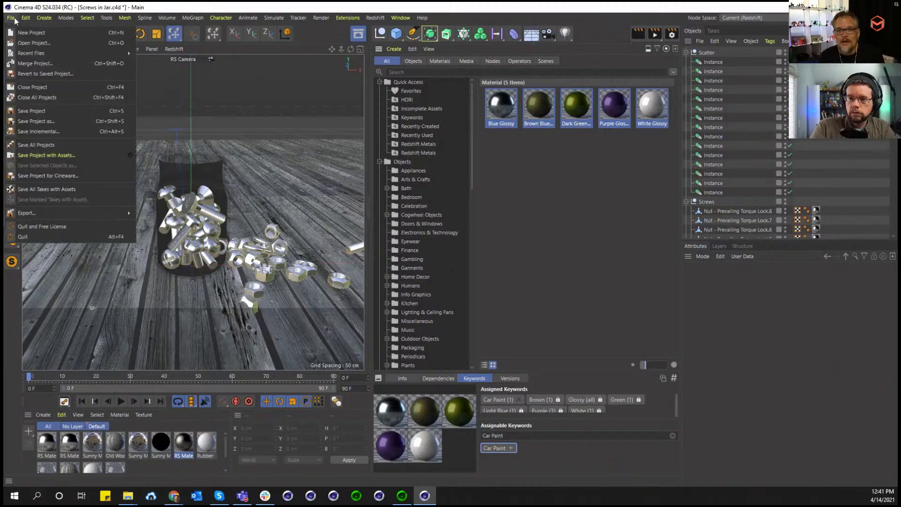
{"action": "left_click", "coordinate": [130, 156]}
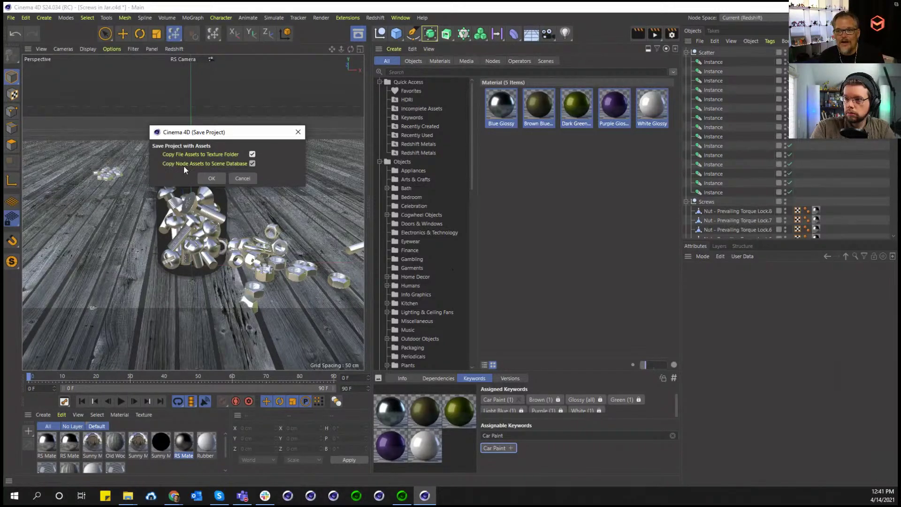
{"action": "left_click", "coordinate": [236, 177]}
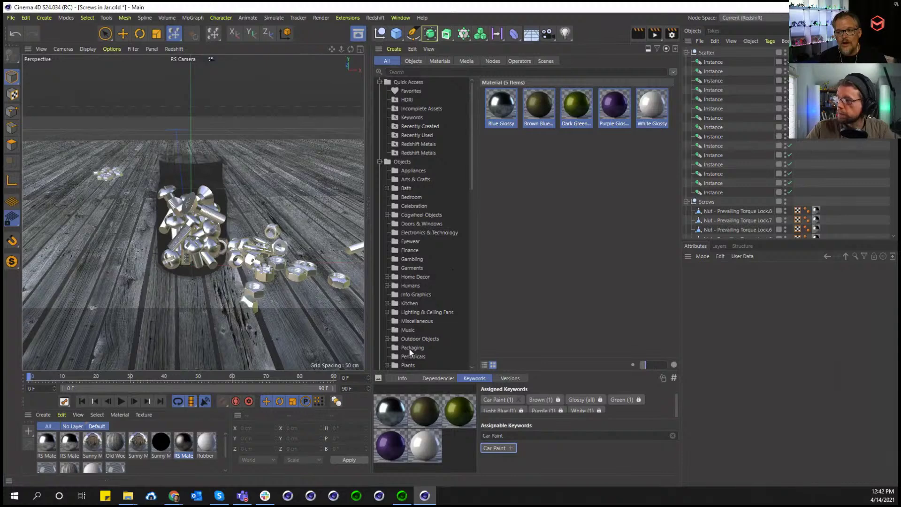
Examine the dependencies and general information of the five selected glossy materials
{"action": "left_click", "coordinate": [438, 379]}
{"action": "left_click", "coordinate": [402, 379]}
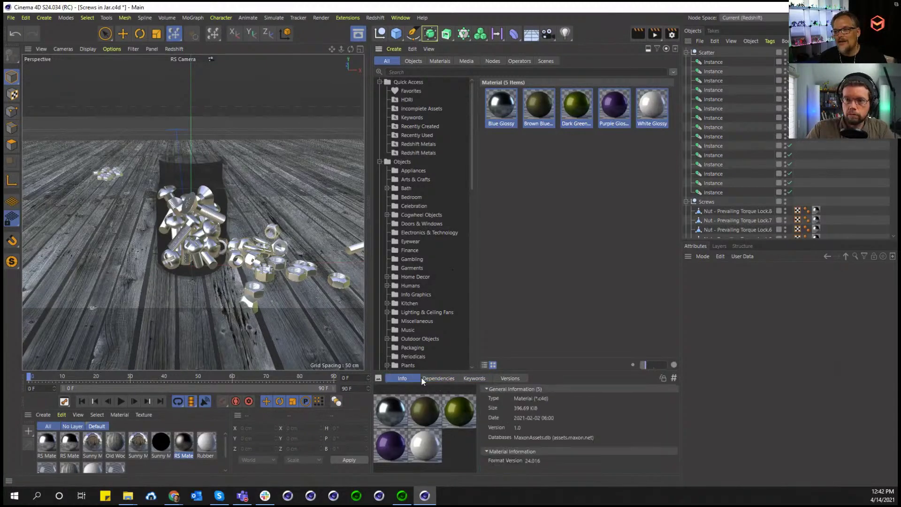
{"action": "scroll", "coordinate": [454, 268], "scroll_direction": "down", "scroll_amount": 10}
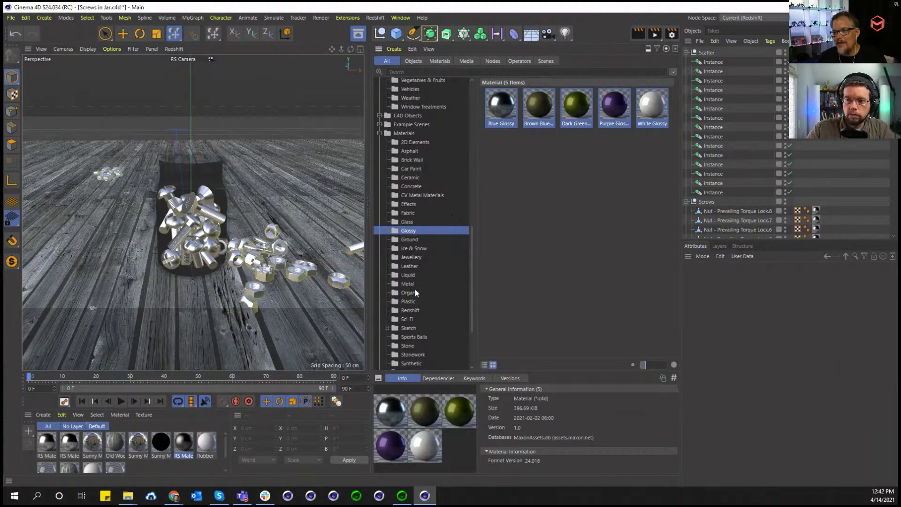
List the dependencies of the RS_Brick_07_Wall_Plain_4K material in the Redshift category and view the available actions for its ambient occlusion image
{"action": "left_click", "coordinate": [412, 311]}
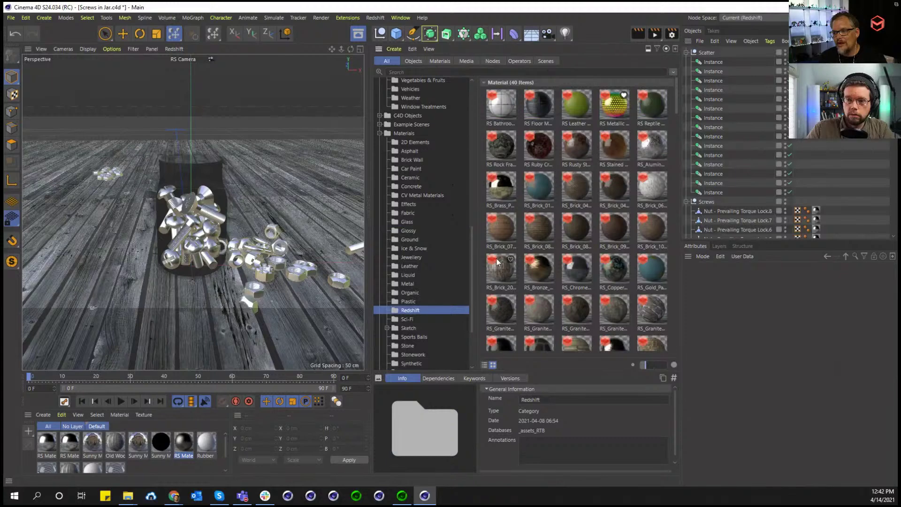
{"action": "left_click", "coordinate": [500, 238]}
{"action": "left_click", "coordinate": [441, 378]}
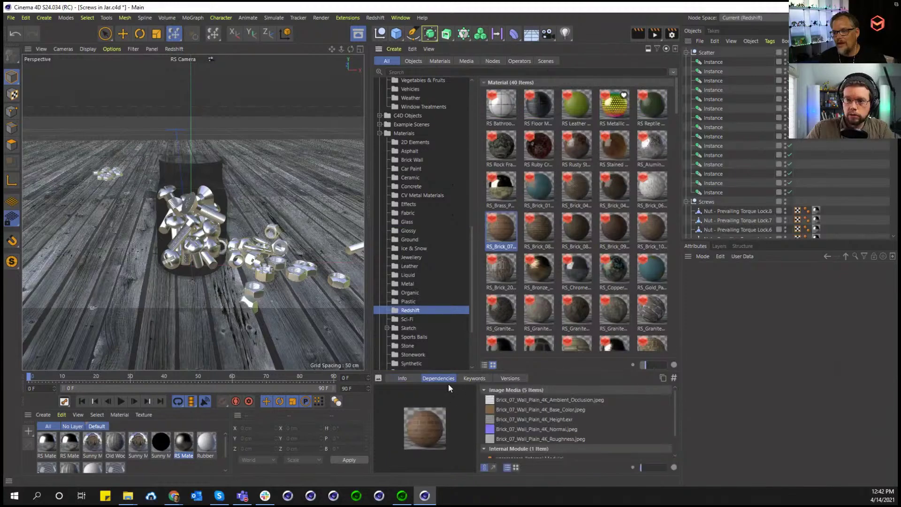
{"action": "right_click", "coordinate": [516, 400]}
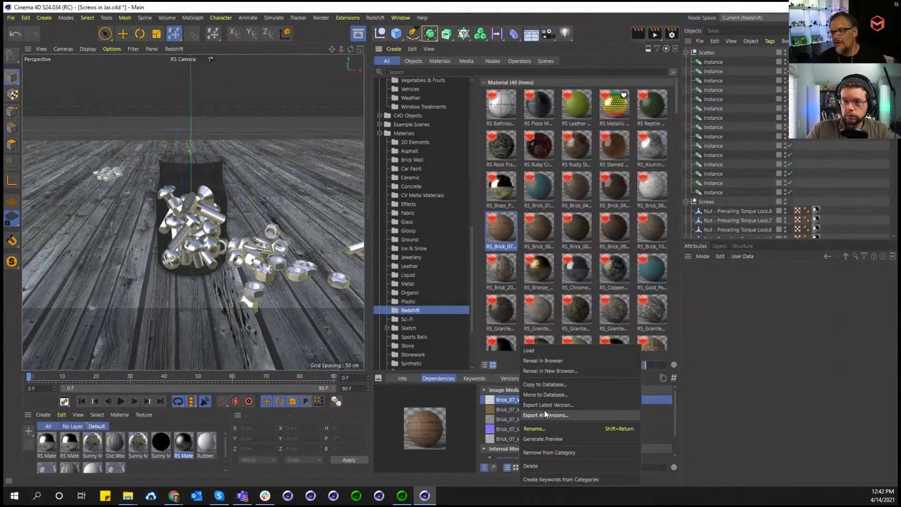
Load the RS_Brick_07_Wall_Plain_4K material into the scene and open its shader graph
{"action": "left_click", "coordinate": [496, 238]}
{"action": "left_click_drag", "start_coordinate": [181, 466], "coordinate": [134, 463]}
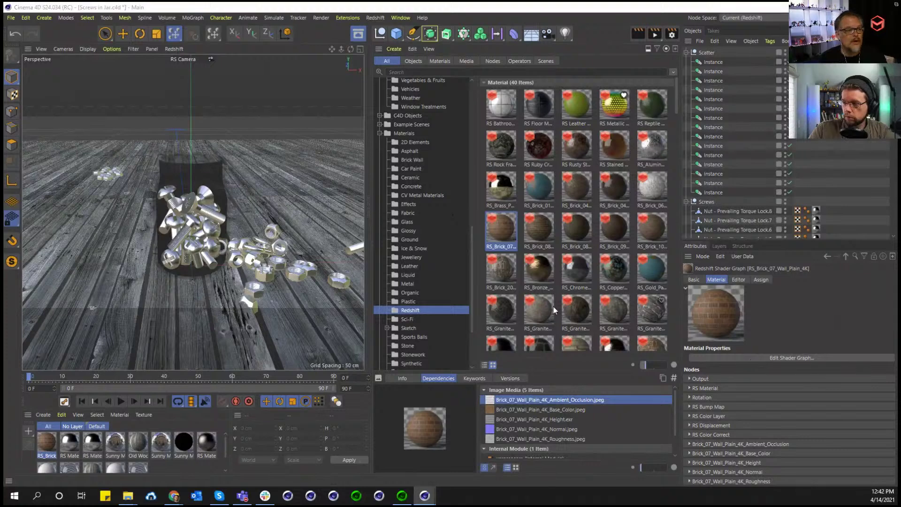
{"action": "left_click", "coordinate": [791, 357]}
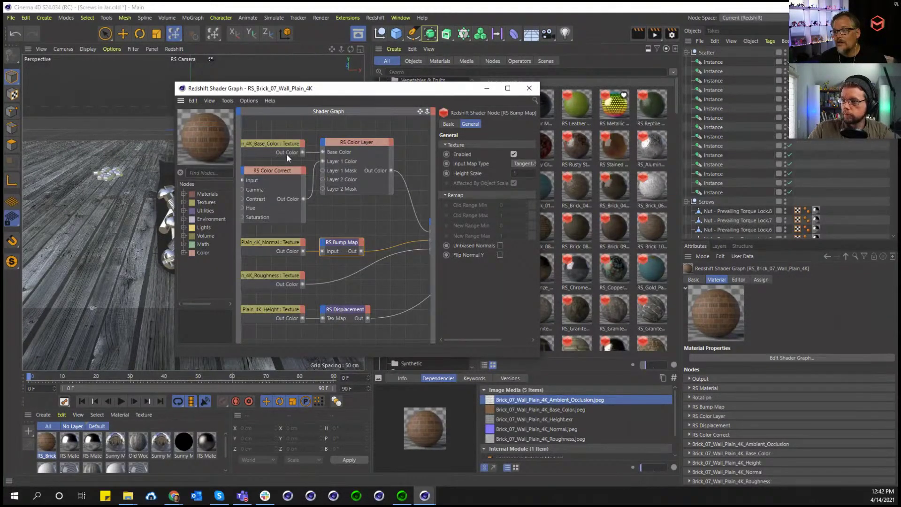
Inspect the asset path of the Base Color texture node in the maximized shader graph, then return to the main window
{"action": "left_click", "coordinate": [281, 143]}
{"action": "left_click", "coordinate": [509, 88]}
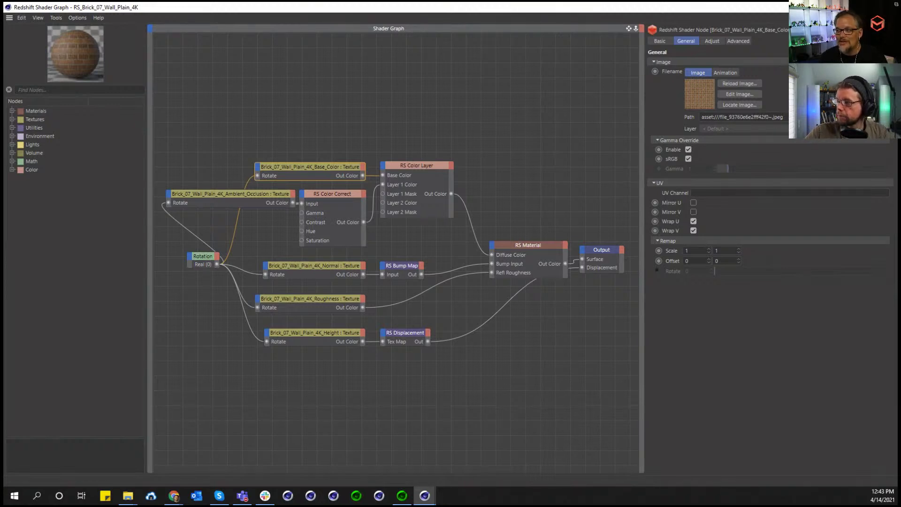
{"action": "left_click_drag", "start_coordinate": [740, 116], "coordinate": [699, 116]}
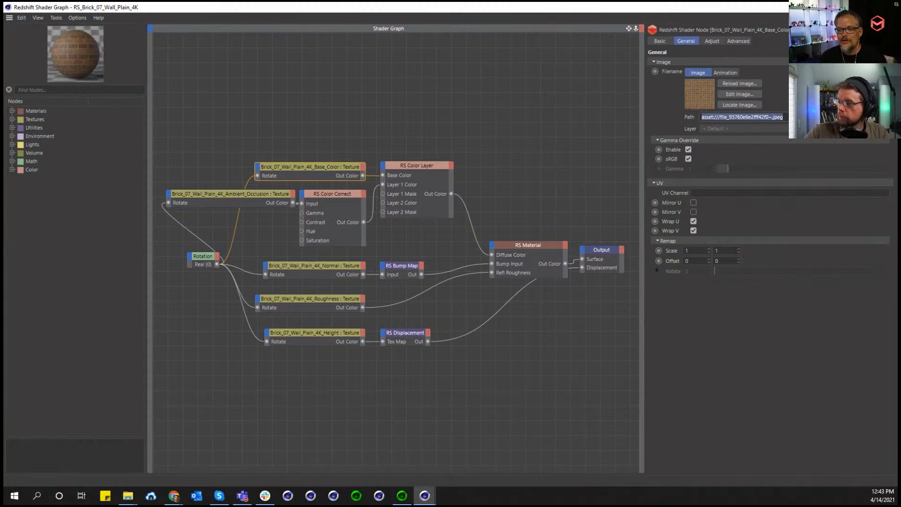
{"action": "key", "text": "alt+Tab"}
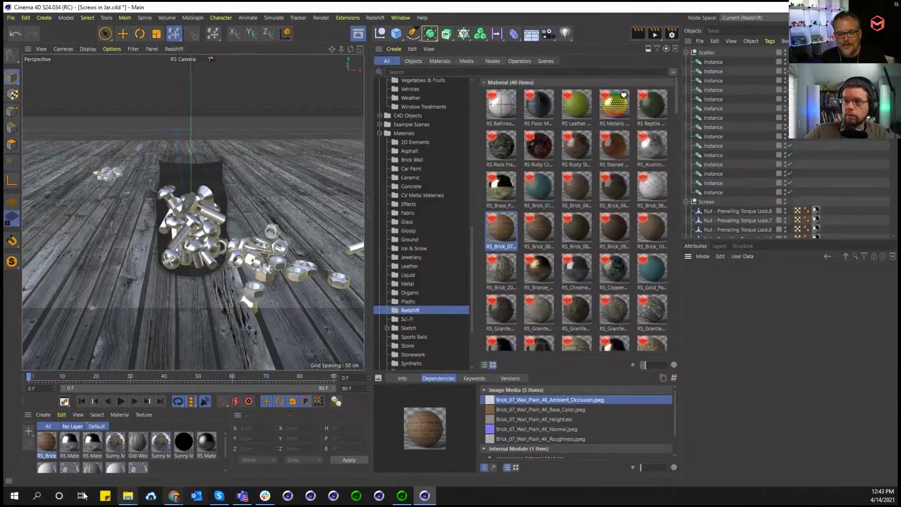
Duplicate the RS_Brick_07_Wall_Plain_4K scene material and rename the copy RSBrk
{"action": "left_click_drag", "start_coordinate": [578, 179], "coordinate": [70, 455]}
{"action": "left_click", "coordinate": [70, 456]}
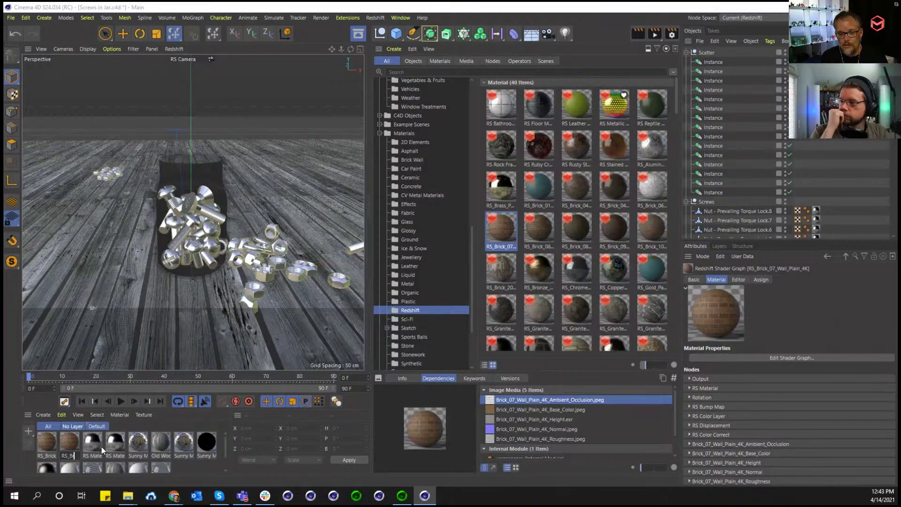
{"action": "type", "text": "Brk"}
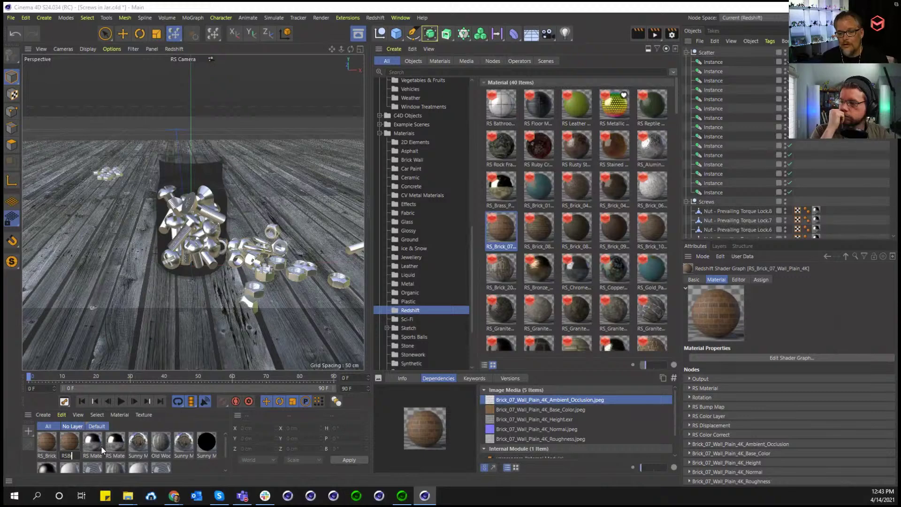
{"action": "key", "text": "Return"}
Save the RSBrk material as an asset in the _assets_RTB database's Redshift category and compare it with the original brick asset
{"action": "left_click_drag", "start_coordinate": [72, 446], "coordinate": [556, 232]}
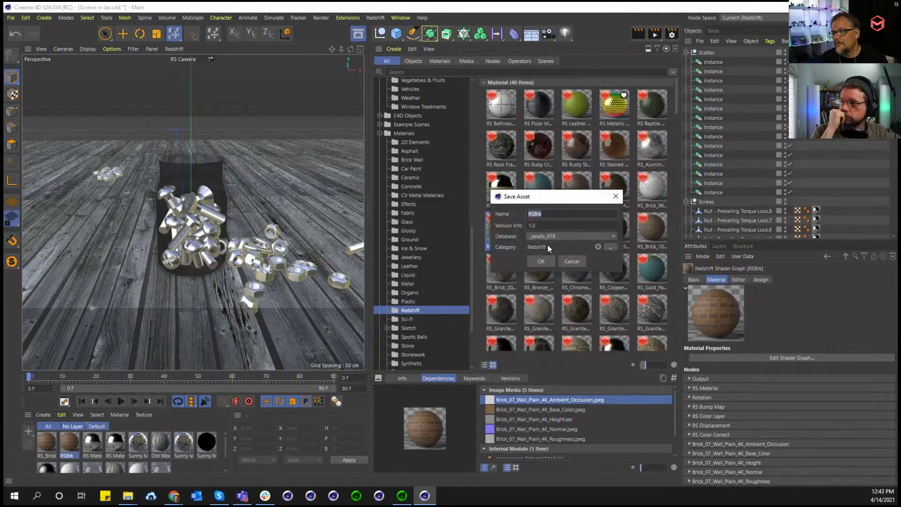
{"action": "left_click", "coordinate": [544, 264]}
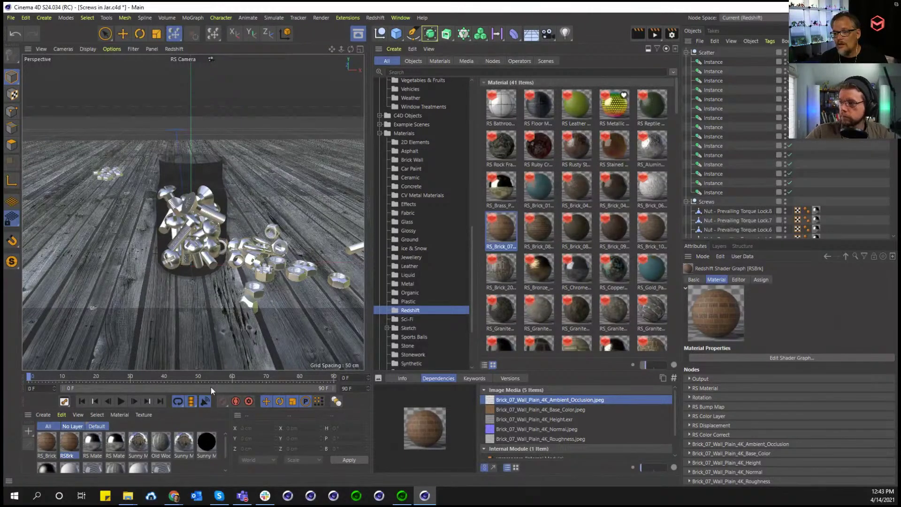
{"action": "scroll", "coordinate": [571, 264], "scroll_direction": "down", "scroll_amount": 4}
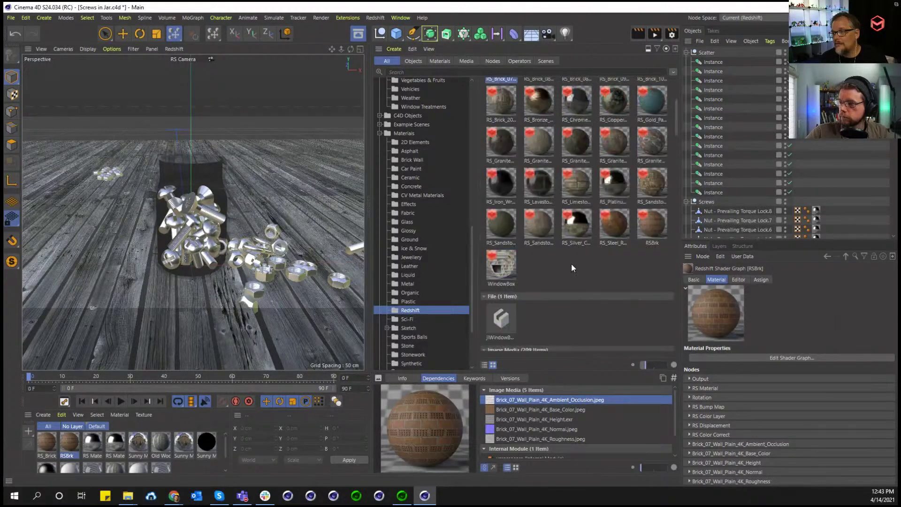
{"action": "left_click", "coordinate": [651, 231]}
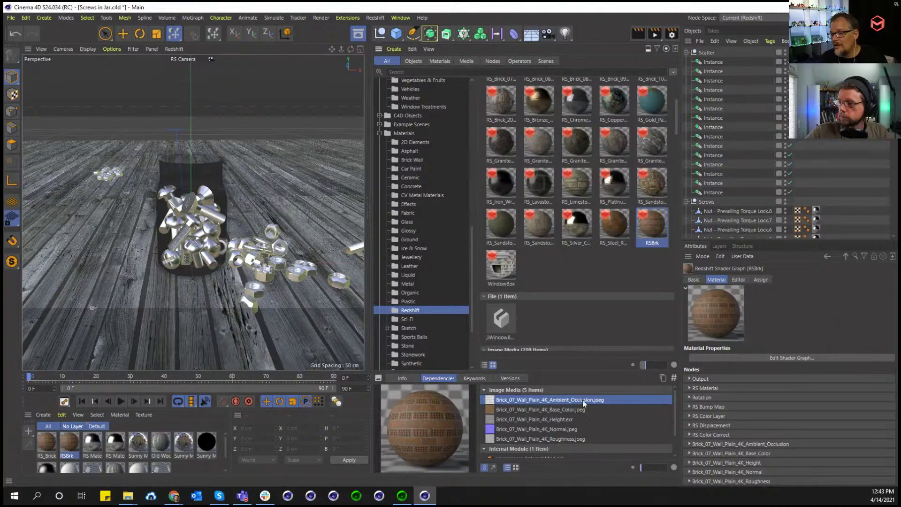
{"action": "scroll", "coordinate": [548, 192], "scroll_direction": "up", "scroll_amount": 3}
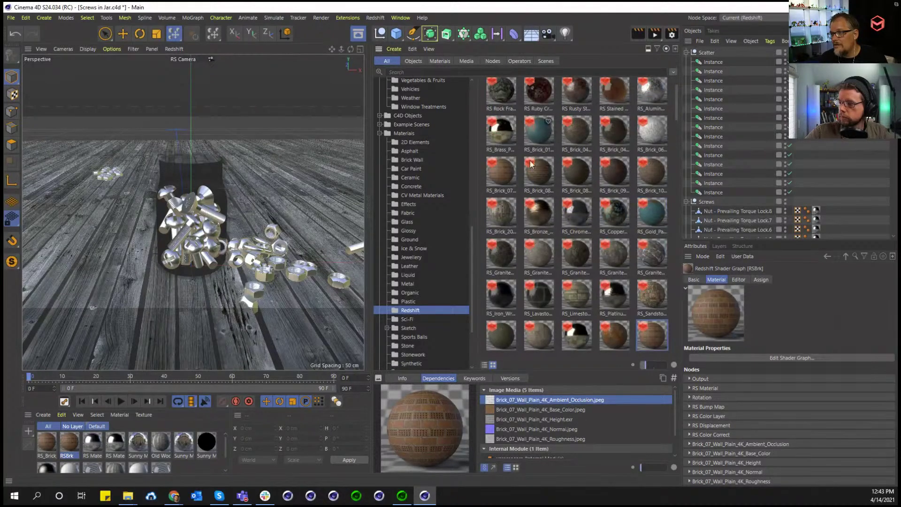
{"action": "left_click", "coordinate": [511, 183]}
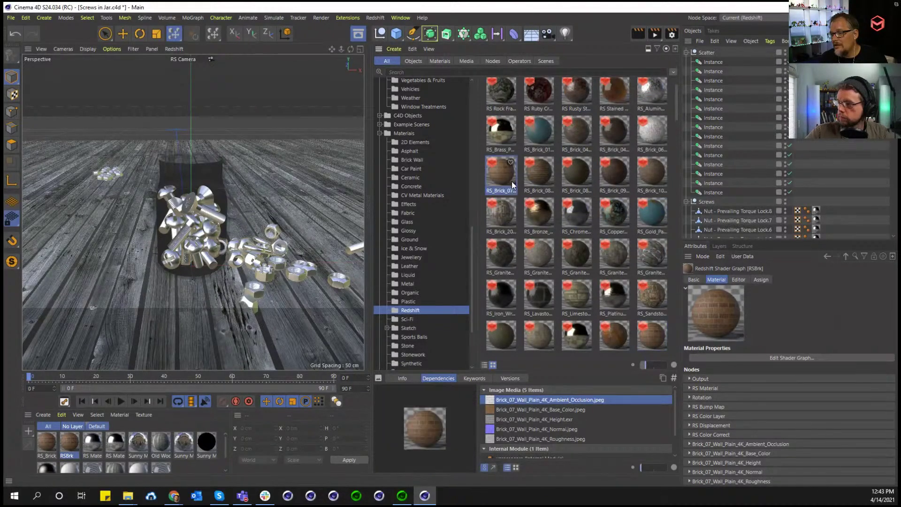
{"action": "left_click", "coordinate": [641, 347]}
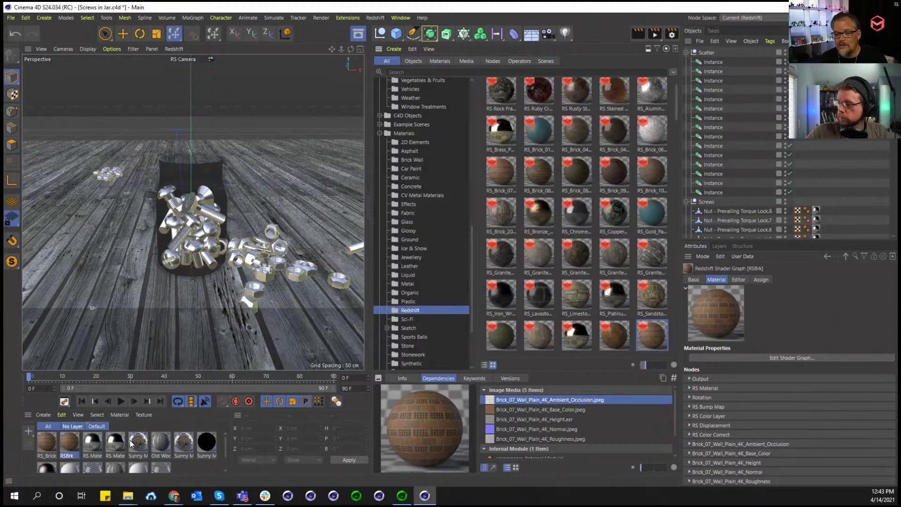
Delete the RSBrk scene material and load its saved asset back into the scene
{"action": "key", "text": "Delete"}
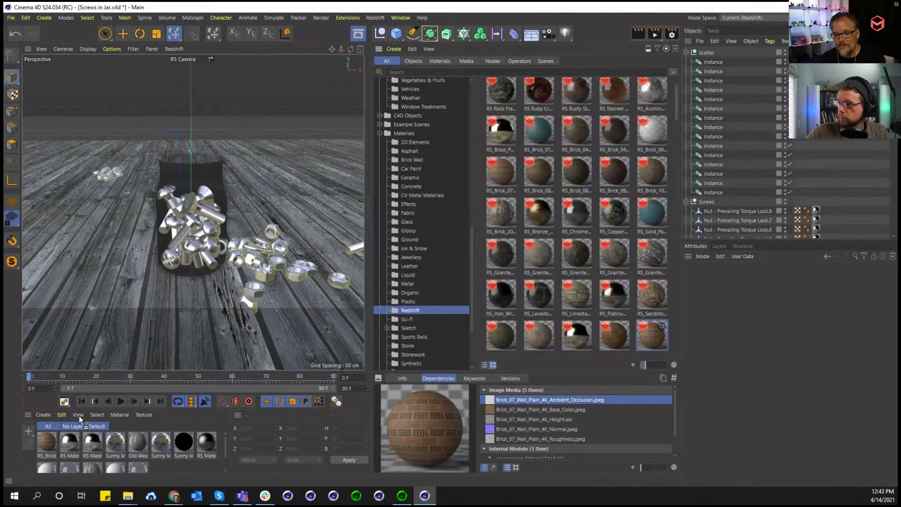
{"action": "key", "text": "ctrl+z"}
{"action": "right_click", "coordinate": [44, 449]}
{"action": "key", "text": "Escape"}
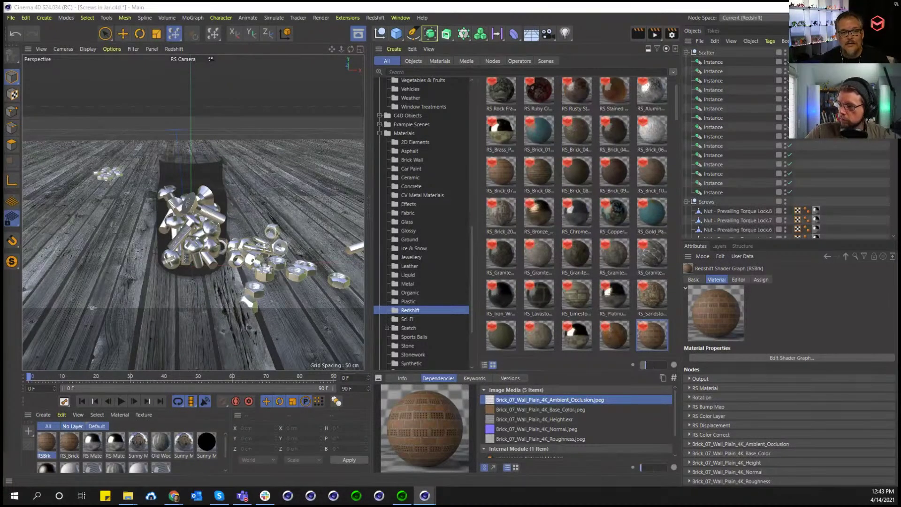
Examine the Base Color texture's file path in the RS_Brick_07_Wall_Plain_4K shader graph, then return to the main window
{"action": "left_click_drag", "start_coordinate": [0, 19], "coordinate": [720, 23]}
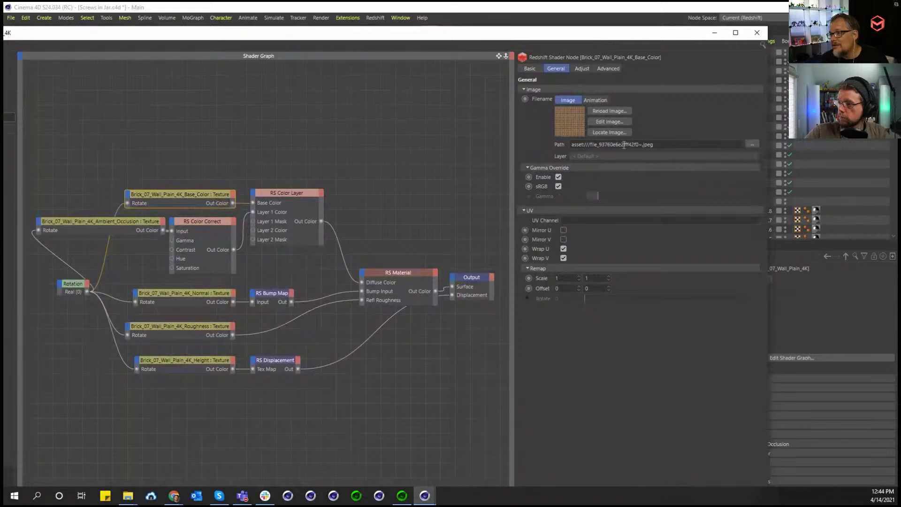
{"action": "left_click_drag", "start_coordinate": [571, 32], "coordinate": [623, 30]}
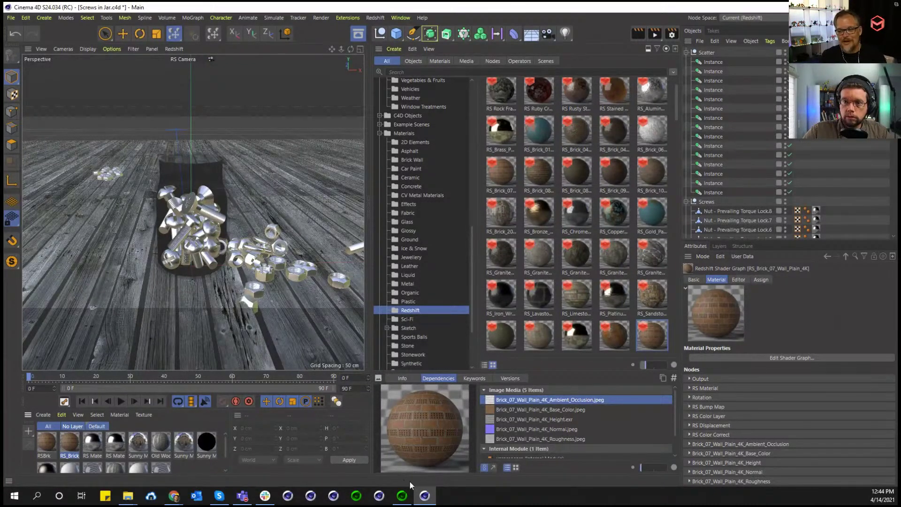
{"action": "mouse_move", "coordinate": [410, 503]}
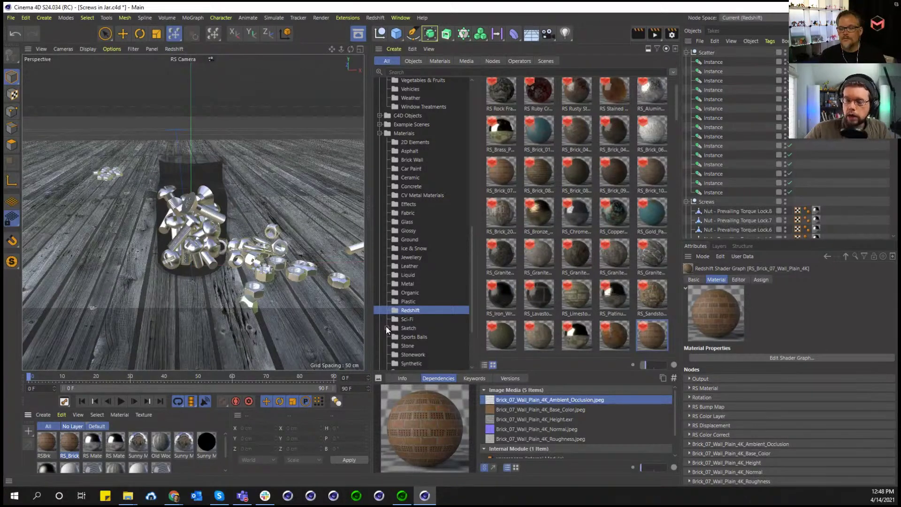
Hide the Asset Browser and create a new project
{"action": "left_click", "coordinate": [365, 35]}
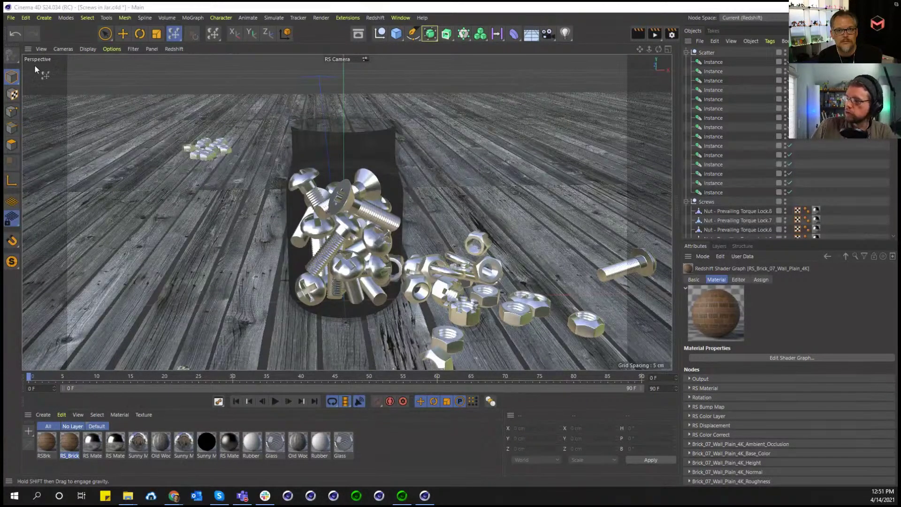
{"action": "left_click", "coordinate": [10, 18]}
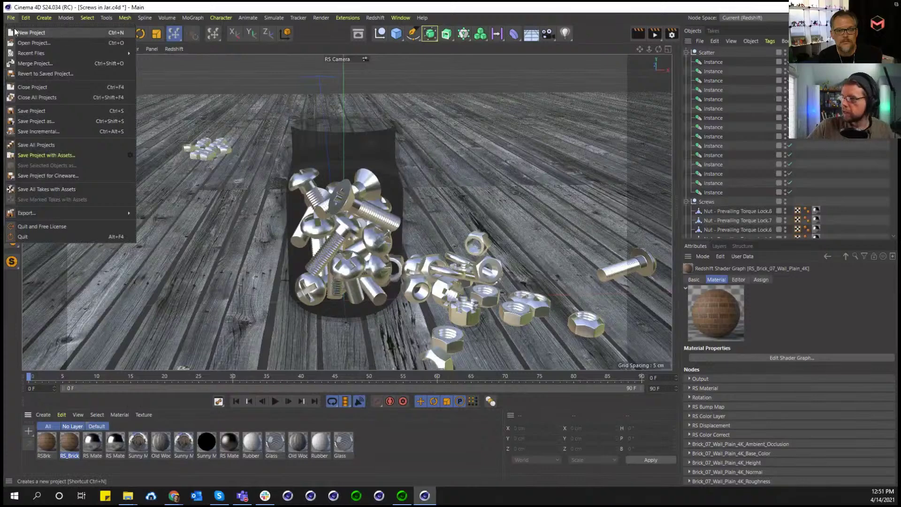
{"action": "left_click", "coordinate": [16, 32]}
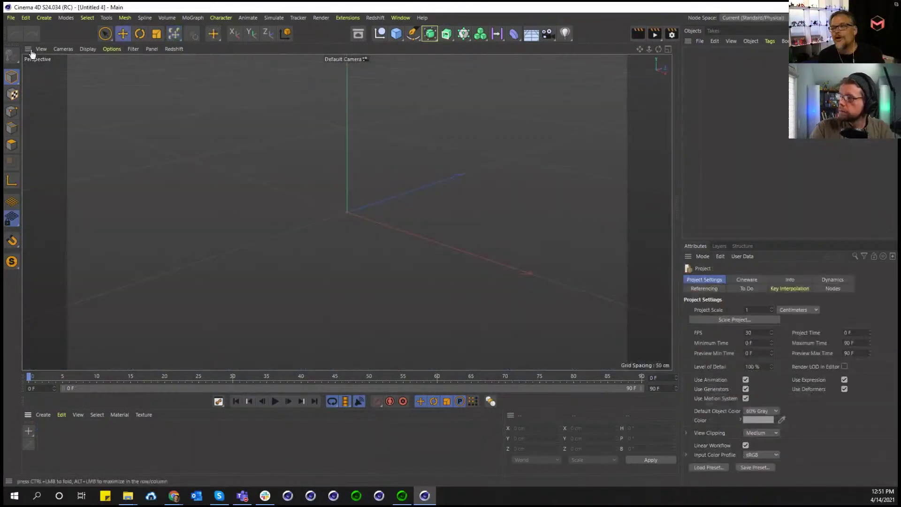
Add a Platonic primitive to the scene and display the Scene Manager beside the viewport
{"action": "left_click", "coordinate": [396, 33]}
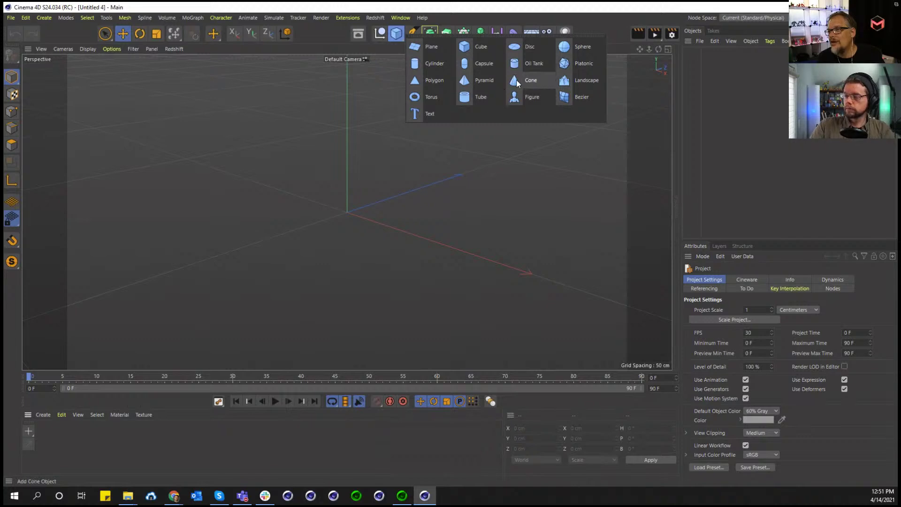
{"action": "left_click", "coordinate": [565, 66]}
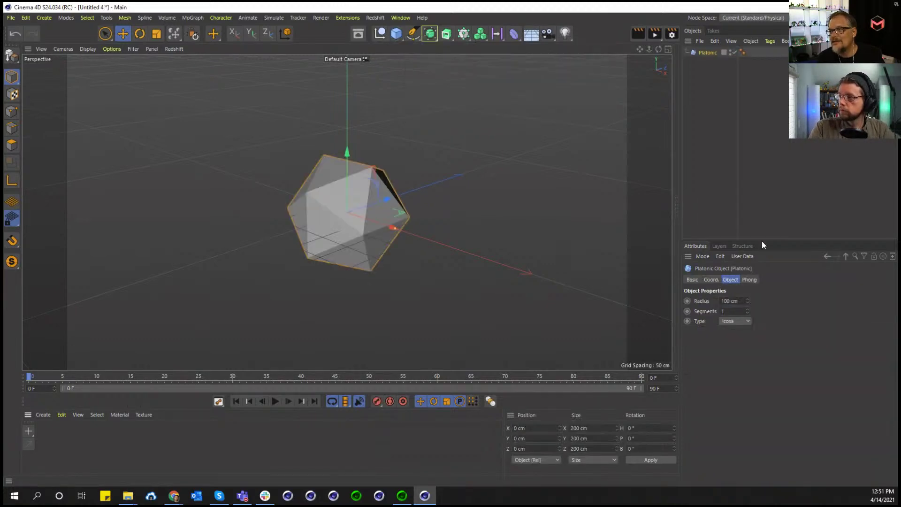
{"action": "left_click", "coordinate": [677, 121]}
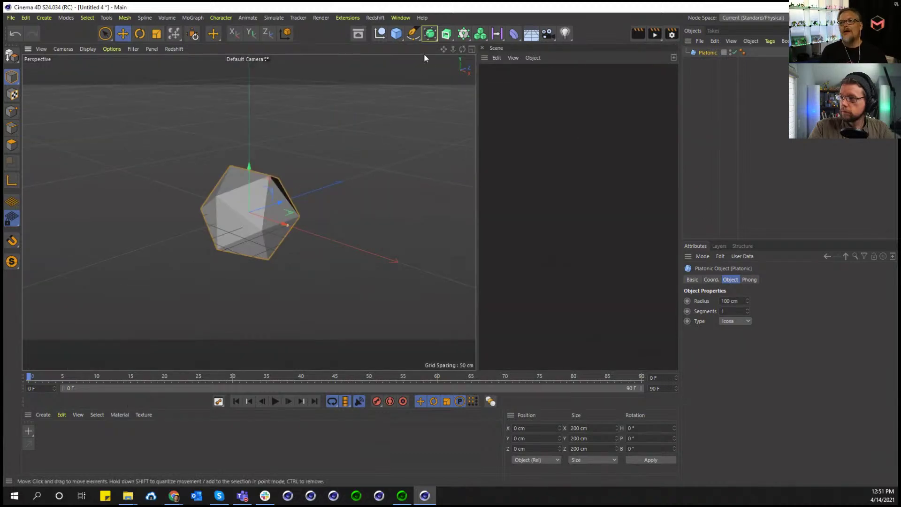
{"action": "left_click", "coordinate": [401, 17]}
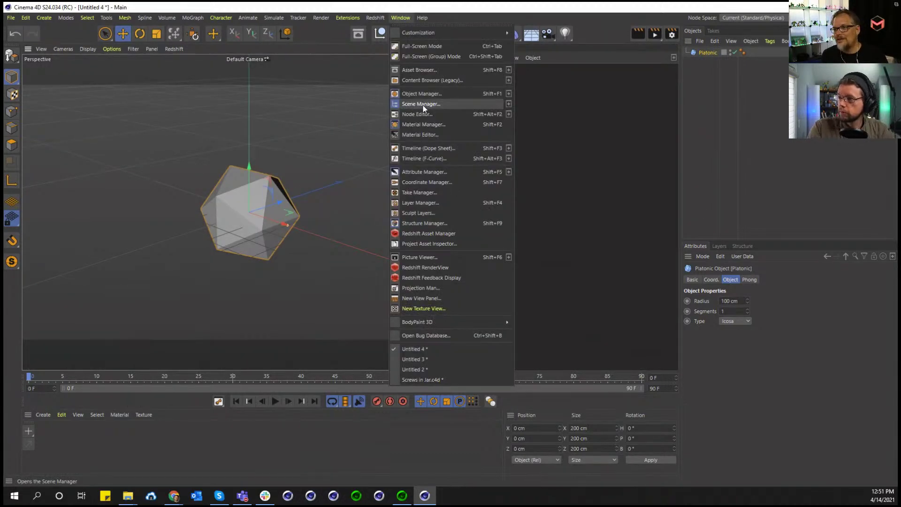
{"action": "left_click", "coordinate": [592, 120]}
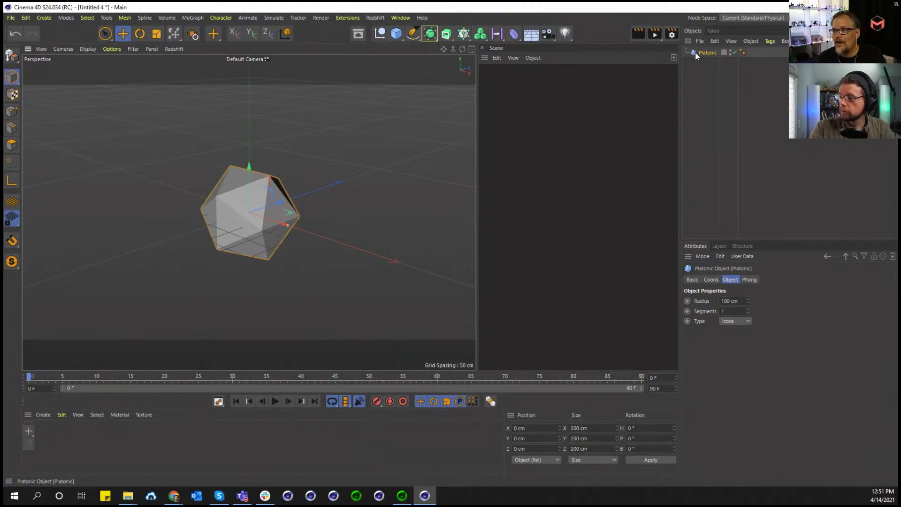
Bring the Platonic object into the Scene Manager and expand its operator stack
{"action": "left_click_drag", "start_coordinate": [698, 55], "coordinate": [546, 108]}
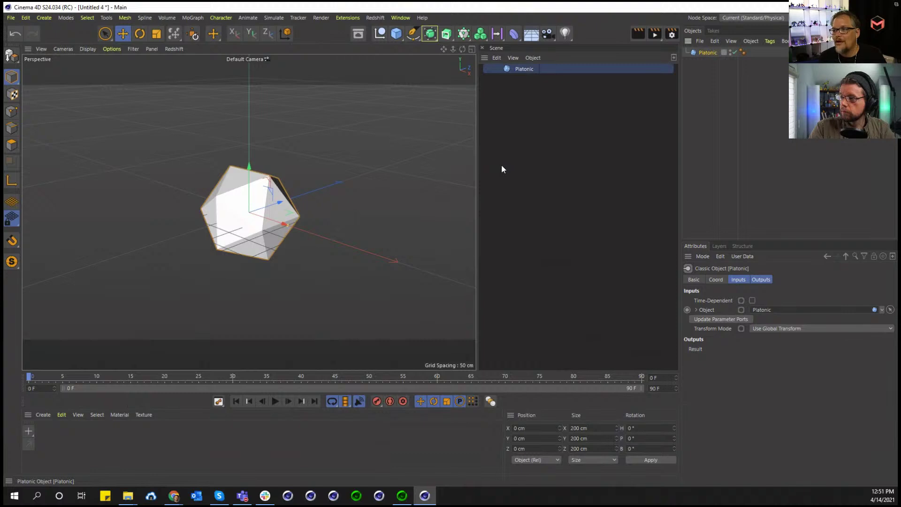
{"action": "left_click", "coordinate": [489, 70]}
{"action": "left_click", "coordinate": [490, 70]}
{"action": "left_click", "coordinate": [490, 70]}
{"action": "left_click", "coordinate": [490, 70]}
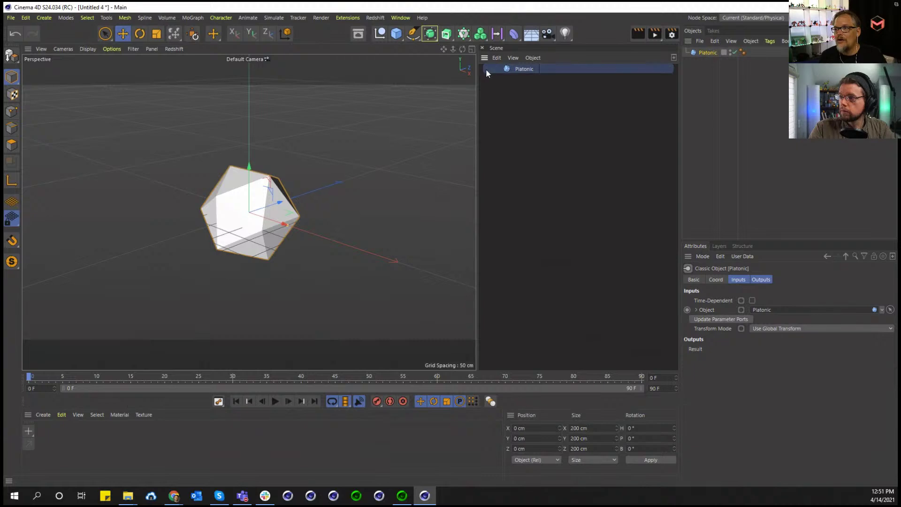
{"action": "left_click", "coordinate": [489, 70]}
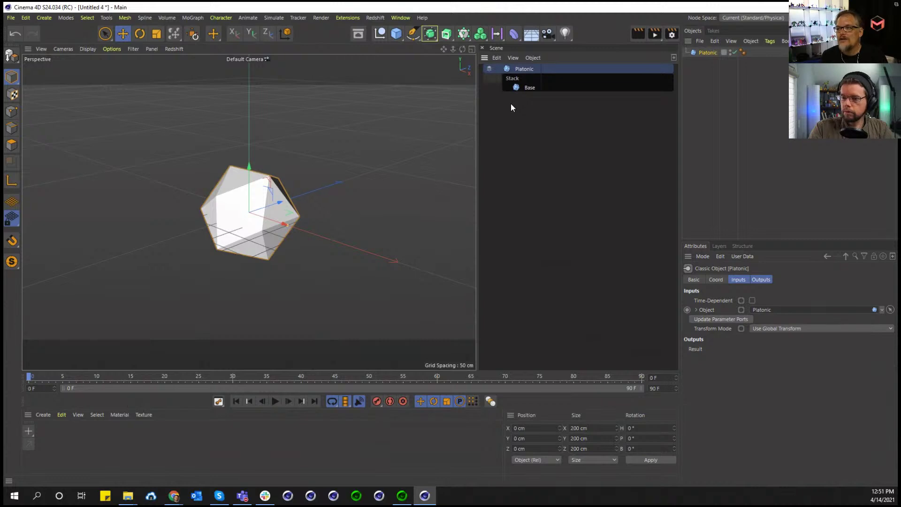
Find the Dual Mesh Modifier with "dual", add it above Base in the Platonic's stack, and hide the original Platonic in the viewport
{"action": "double_click", "coordinate": [535, 113]}
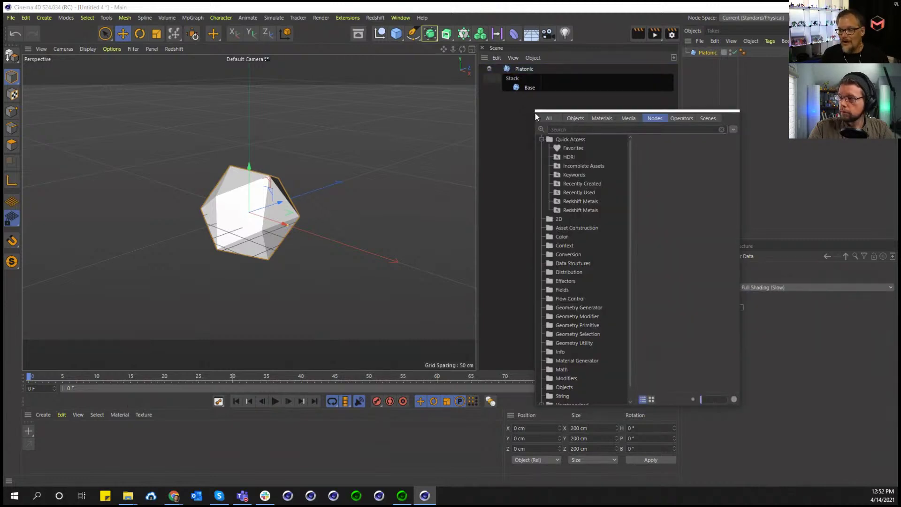
{"action": "type", "text": "dual"}
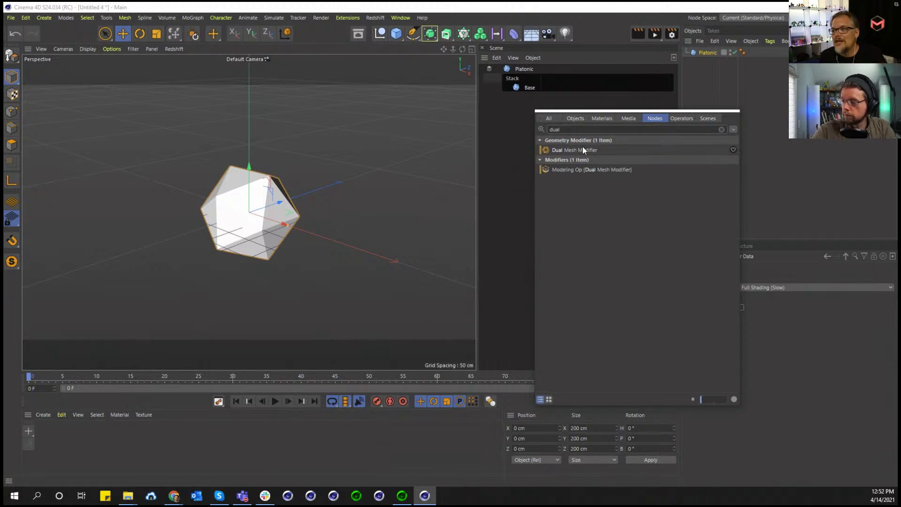
{"action": "left_click_drag", "start_coordinate": [581, 147], "coordinate": [531, 83]}
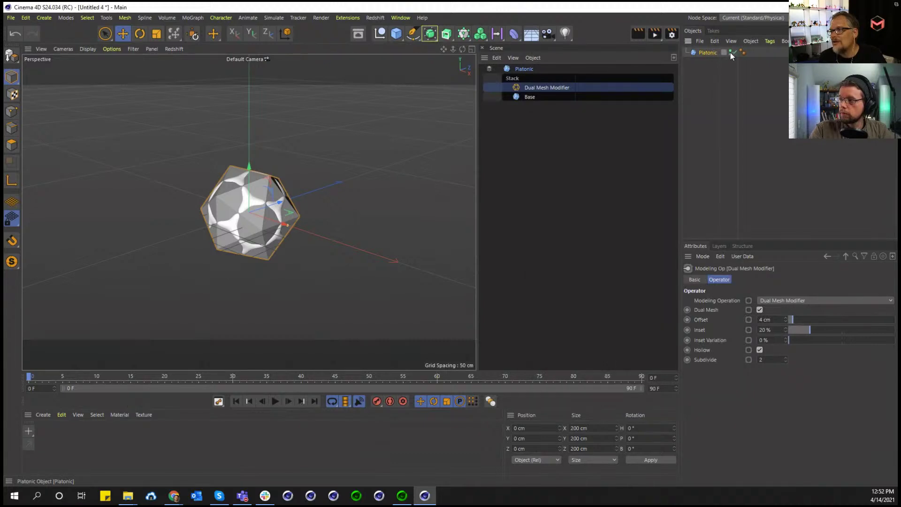
{"action": "left_click", "coordinate": [730, 51]}
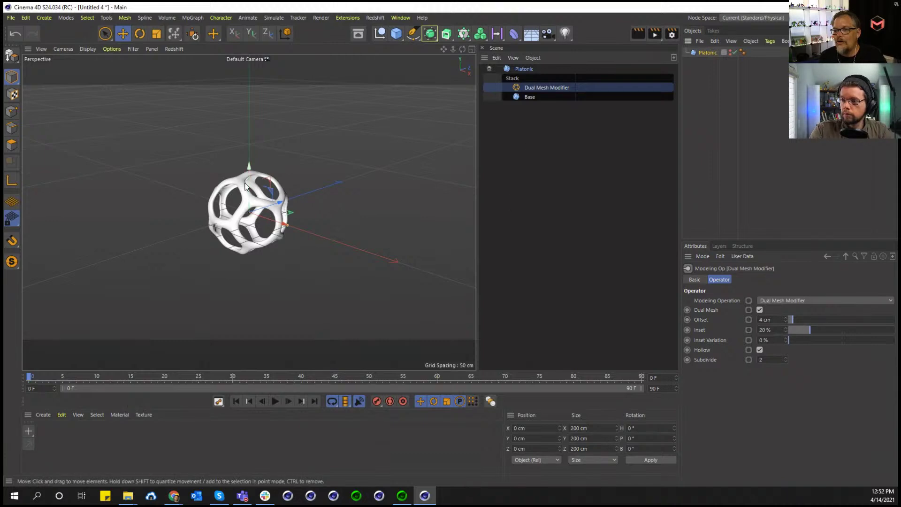
Set the original Platonic object's segments to 2
{"action": "left_click", "coordinate": [708, 52]}
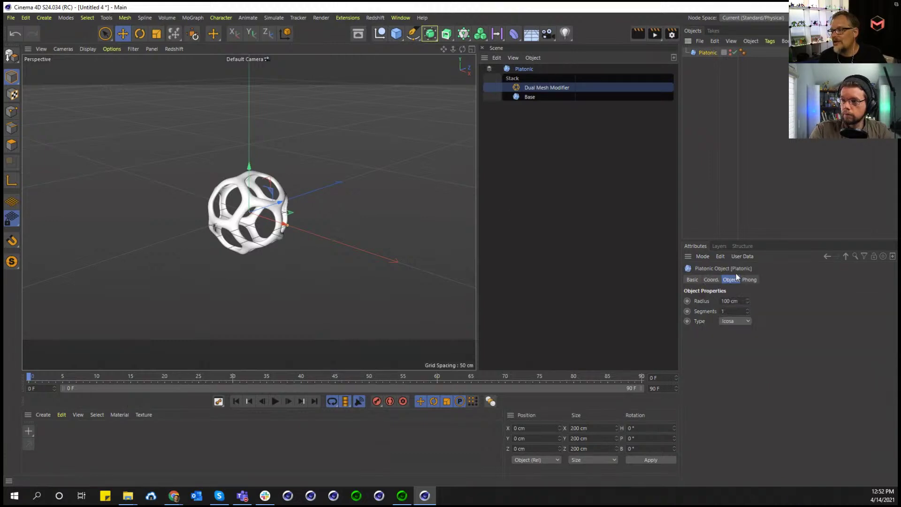
{"action": "left_click", "coordinate": [731, 312]}
{"action": "type", "text": "2"}
{"action": "key", "text": "Return"}
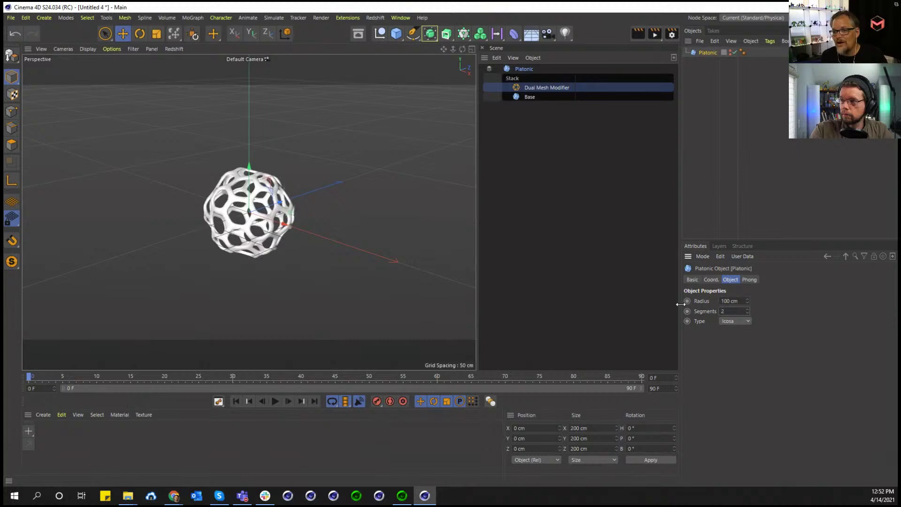
Change the Platonic object's type to Bucky with 1 segment, then clear the selection in the Scene Manager
{"action": "left_click", "coordinate": [736, 320]}
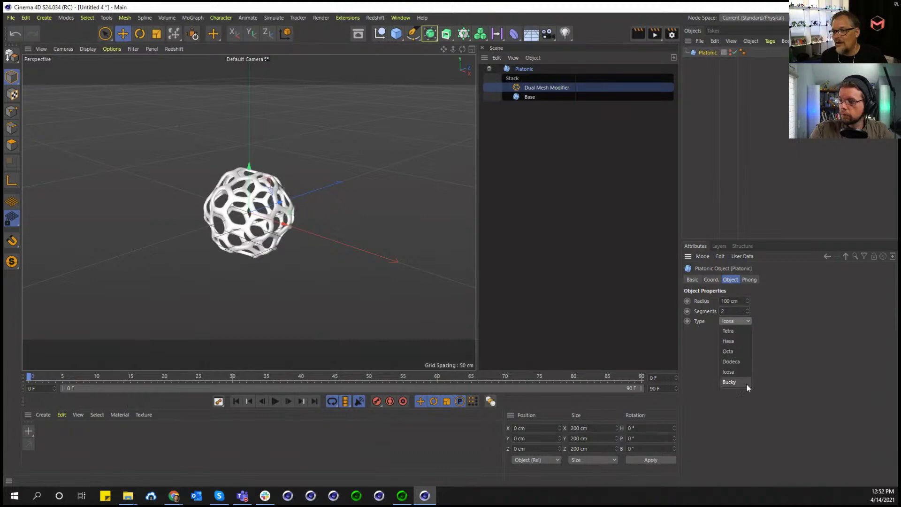
{"action": "left_click", "coordinate": [744, 384]}
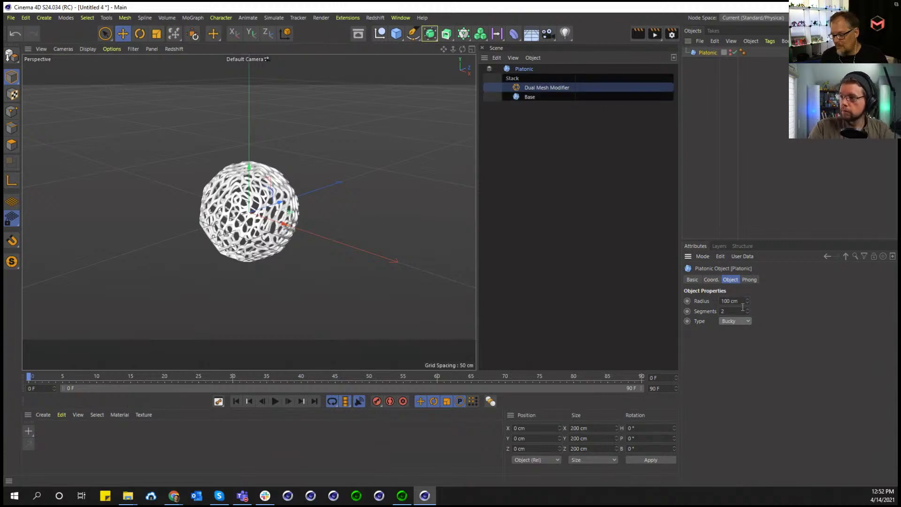
{"action": "type", "text": "1"}
{"action": "key", "text": "Return"}
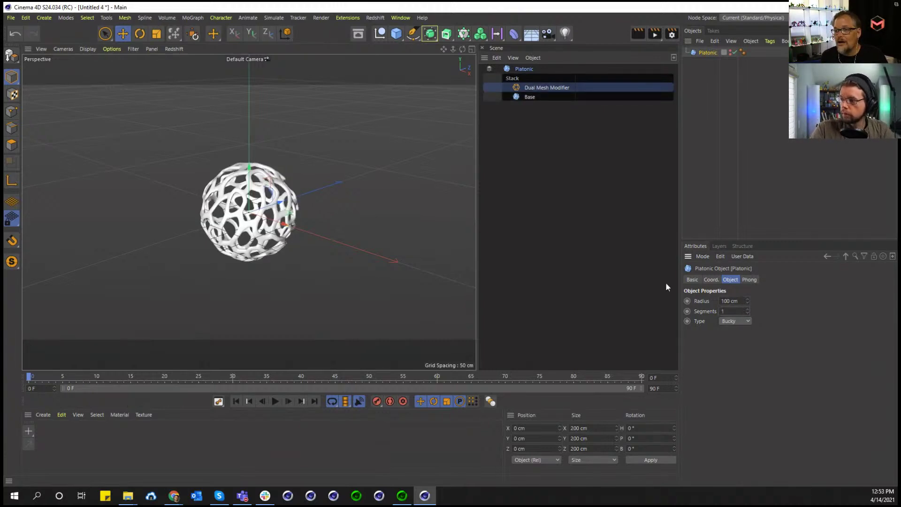
{"action": "left_click", "coordinate": [580, 150]}
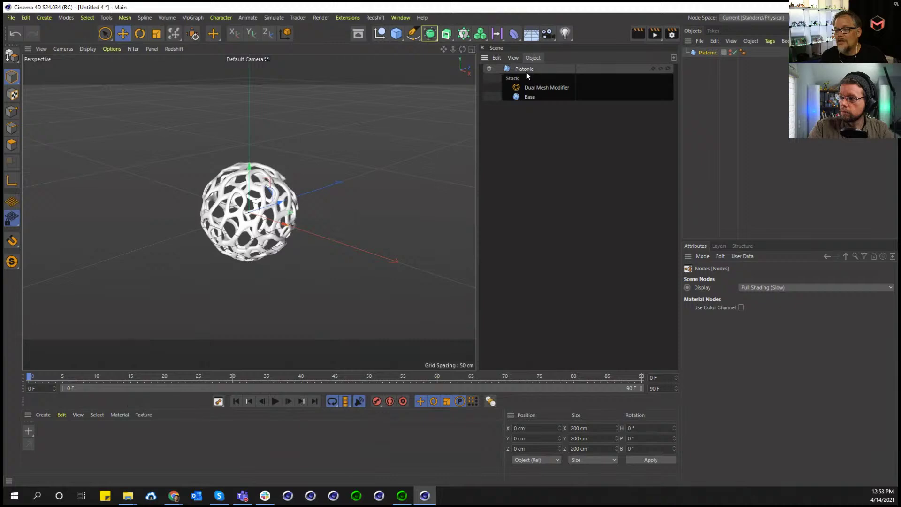
Find the Subdivide operator with "subd" and add it between the Dual Mesh Modifier and Base in the Platonic's stack
{"action": "key", "text": "shift+c"}
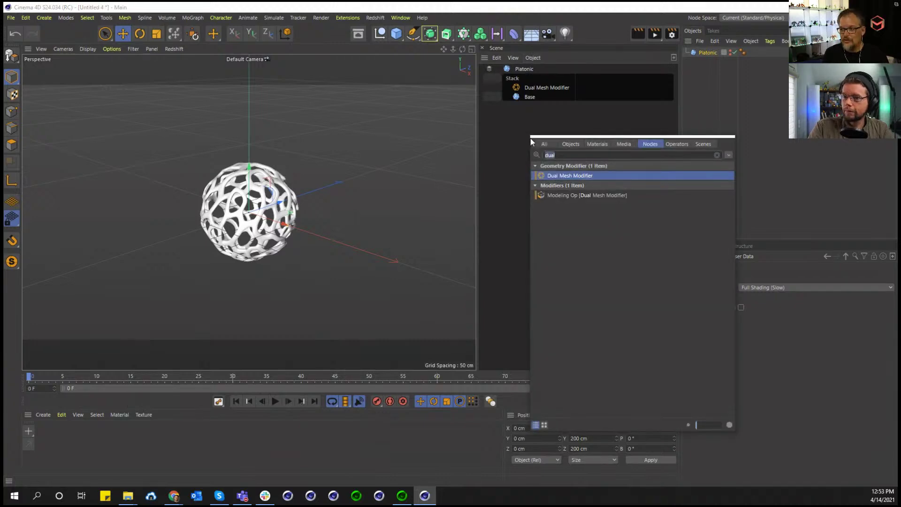
{"action": "type", "text": "subd"}
{"action": "left_click_drag", "start_coordinate": [573, 193], "coordinate": [525, 92]}
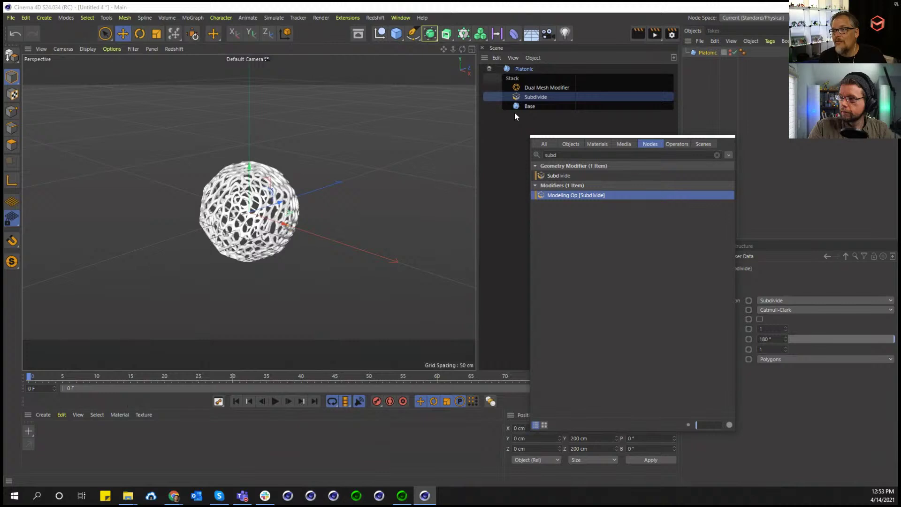
{"action": "key", "text": "h"}
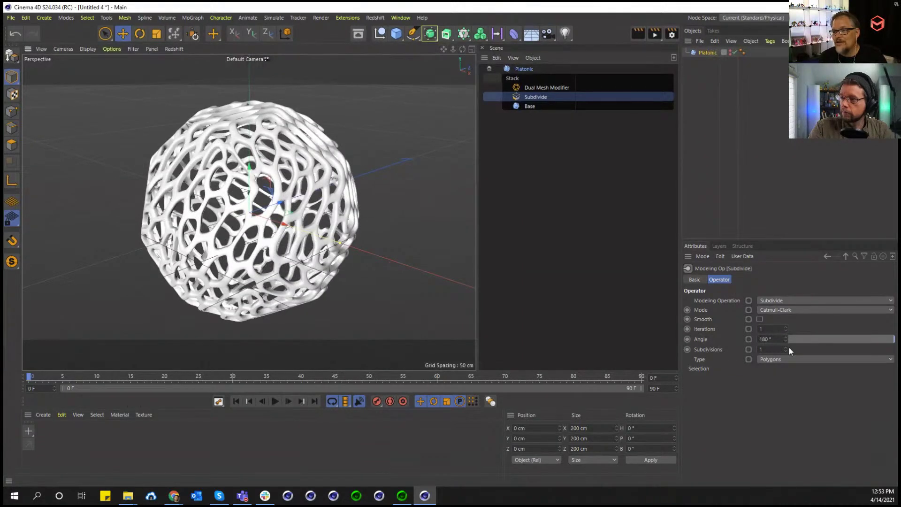
Try the Subdivide operator with 3 subdivisions and return it to 1
{"action": "left_click", "coordinate": [786, 346]}
{"action": "left_click", "coordinate": [787, 346]}
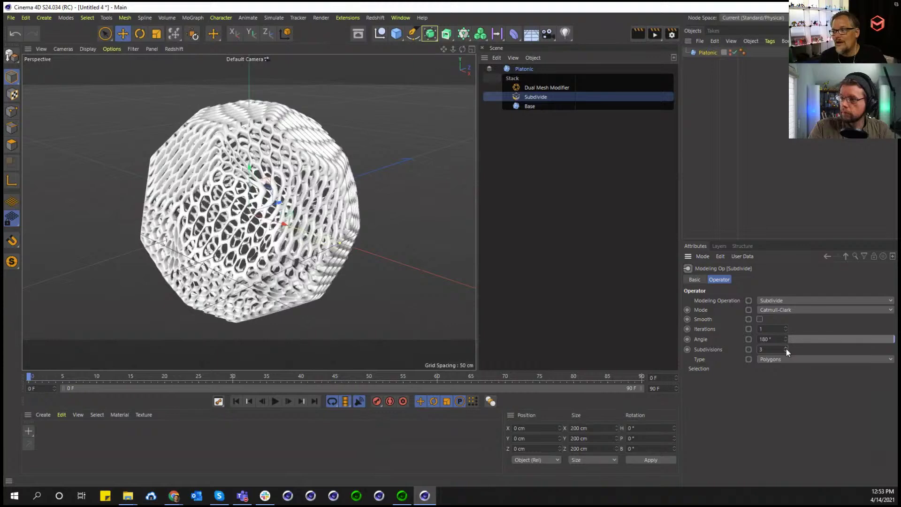
{"action": "left_click", "coordinate": [785, 352]}
{"action": "left_click", "coordinate": [785, 351]}
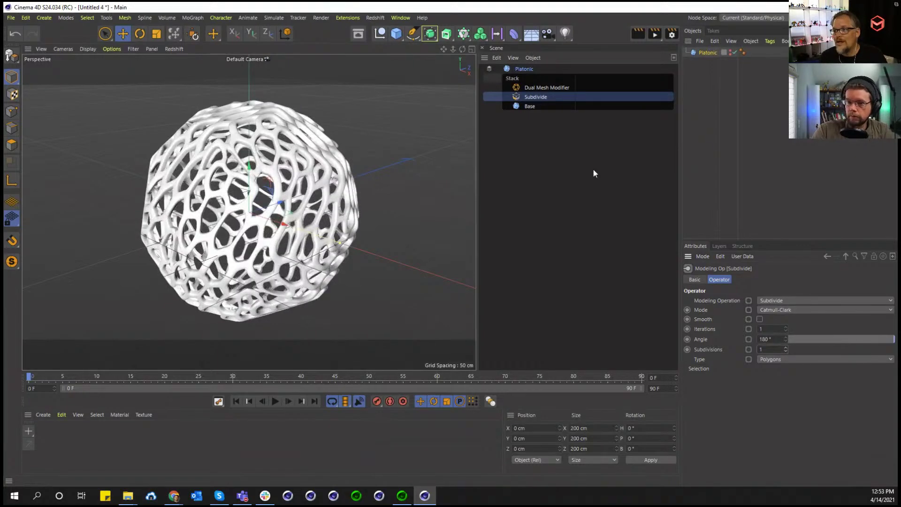
Try Subdivide above the Dual Mesh Modifier in the stack, move it back below, and clear the selection
{"action": "left_click_drag", "start_coordinate": [528, 96], "coordinate": [528, 83]}
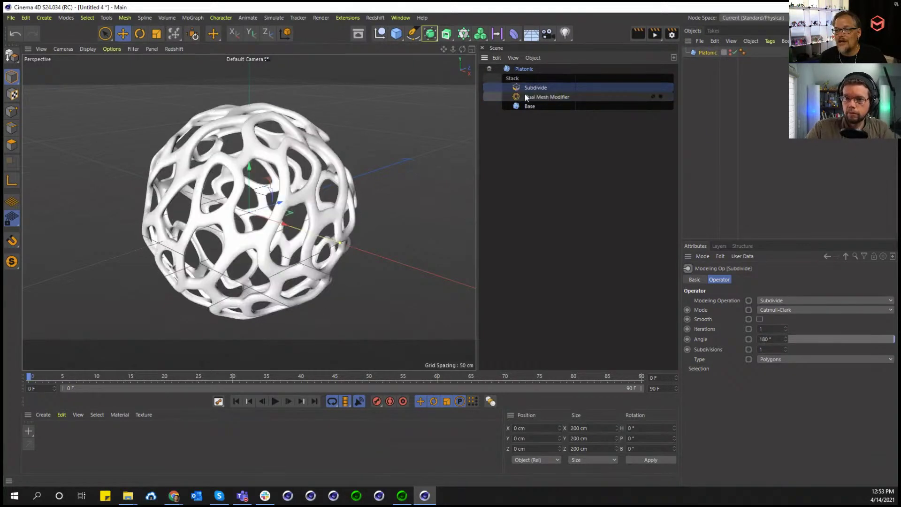
{"action": "left_click_drag", "start_coordinate": [532, 88], "coordinate": [526, 103]}
{"action": "left_click", "coordinate": [529, 178]}
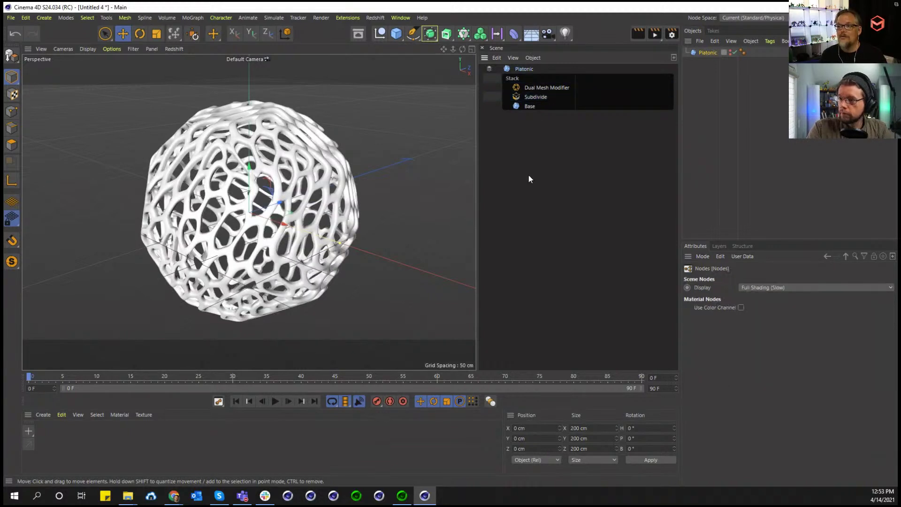
Find the Select Facing operator with "select" and add it between Subdivide and Base in the Platonic's stack
{"action": "key", "text": "shift+c"}
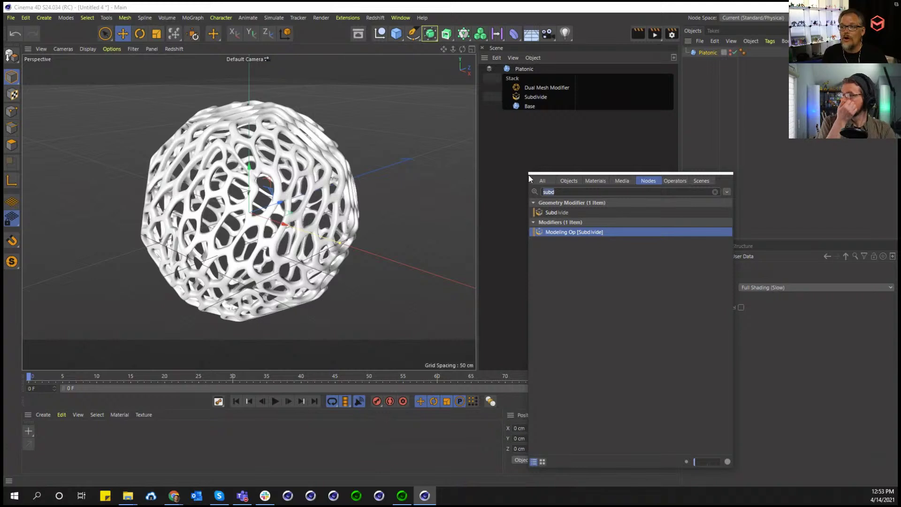
{"action": "type", "text": "select"}
{"action": "left_click_drag", "start_coordinate": [560, 359], "coordinate": [556, 98]}
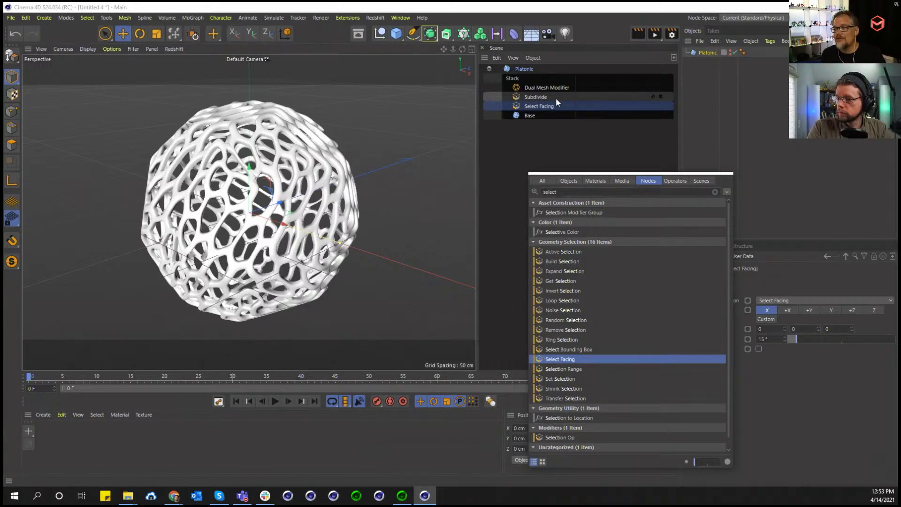
{"action": "key", "text": "Escape"}
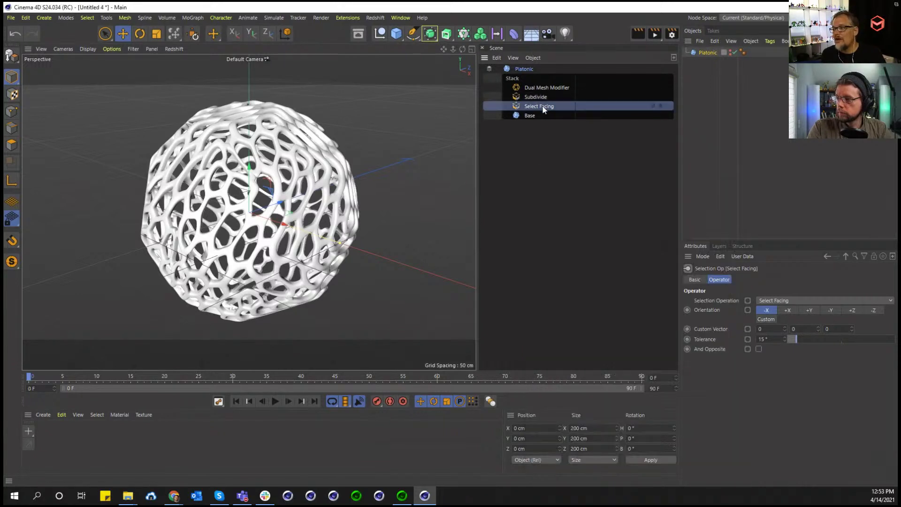
Set Select Facing's orientation to +Y and its tolerance to 72°, trying out the And Opposite option
{"action": "left_click", "coordinate": [811, 310]}
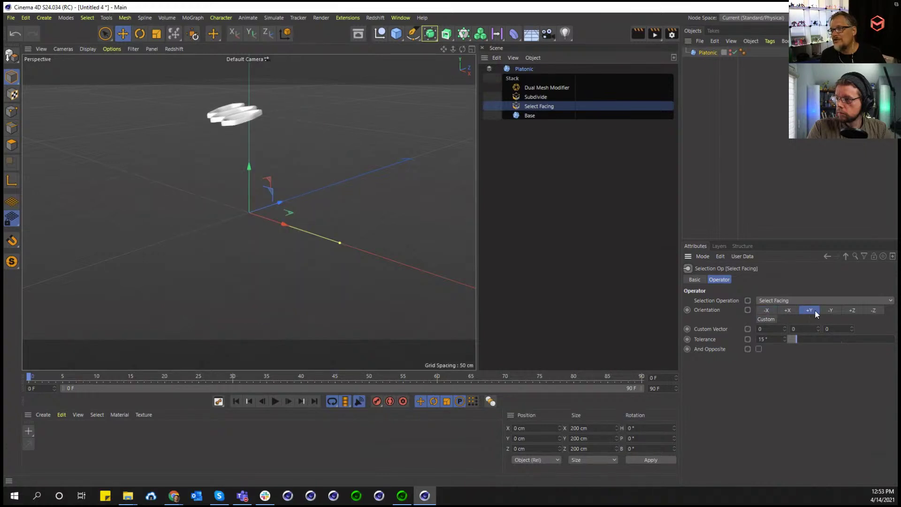
{"action": "left_click_drag", "start_coordinate": [798, 338], "coordinate": [846, 337]}
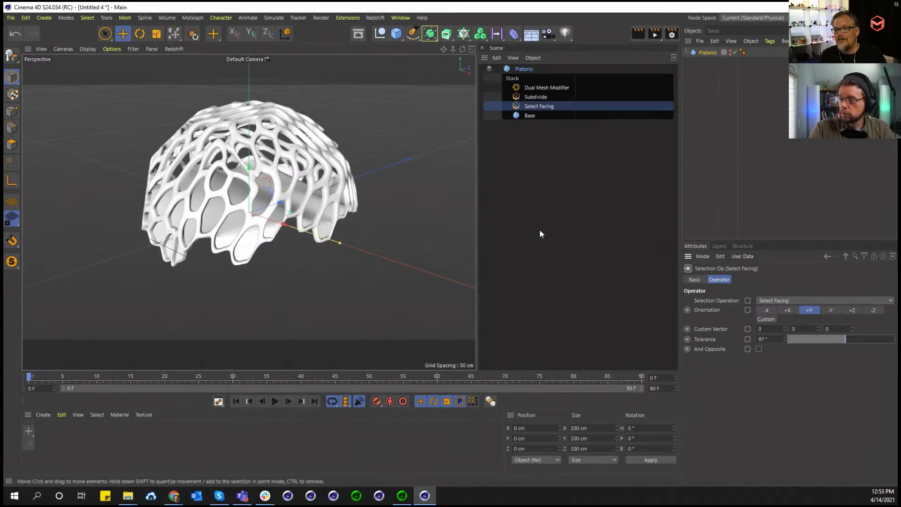
{"action": "left_click_drag", "start_coordinate": [815, 340], "coordinate": [829, 339]}
{"action": "left_click", "coordinate": [759, 348]}
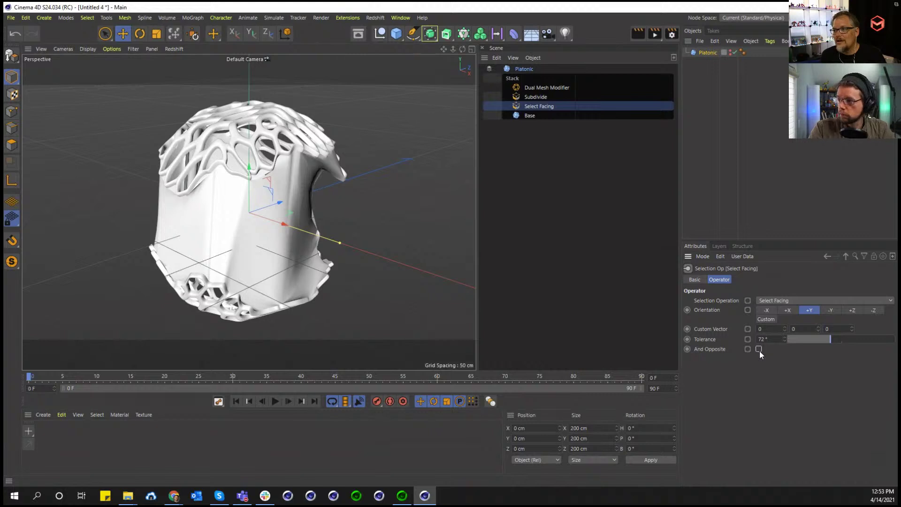
Set the Dual Mesh Modifier's offset to 6 cm, inset to 21% and inset variation to 44%, and disable Hollow
{"action": "left_click", "coordinate": [532, 88]}
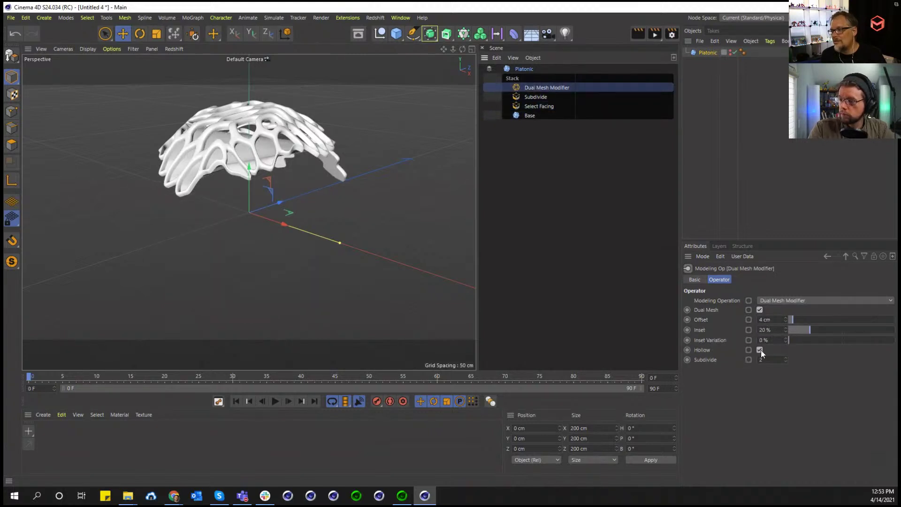
{"action": "left_click_drag", "start_coordinate": [793, 321], "coordinate": [835, 340]}
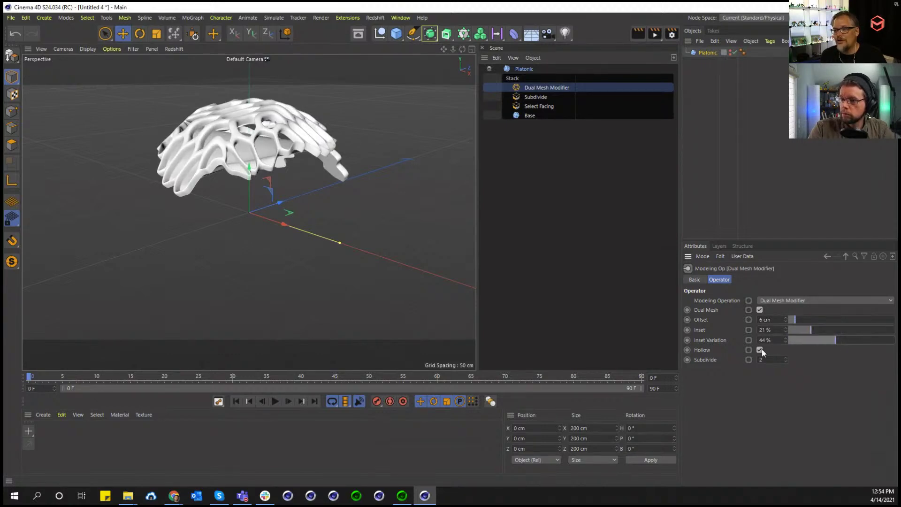
{"action": "left_click", "coordinate": [760, 350]}
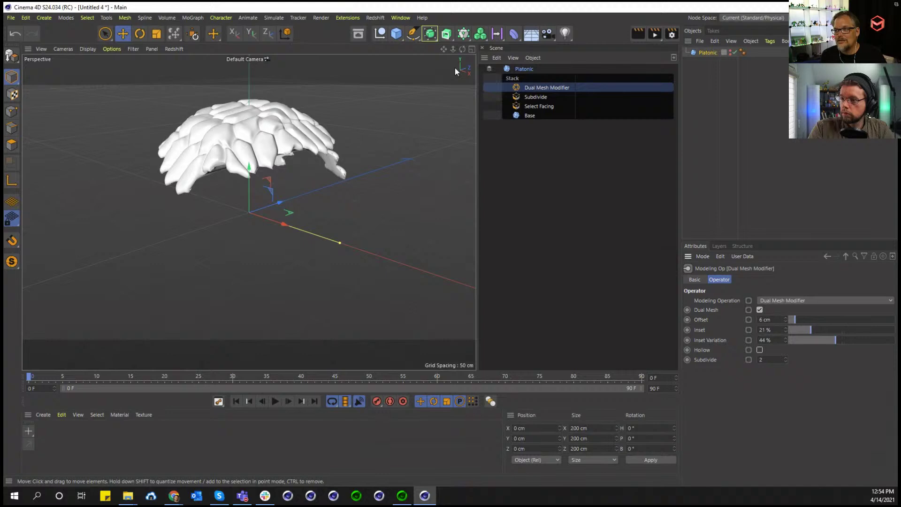
{"action": "left_click_drag", "start_coordinate": [455, 68], "coordinate": [521, 101], "text": "alt"}
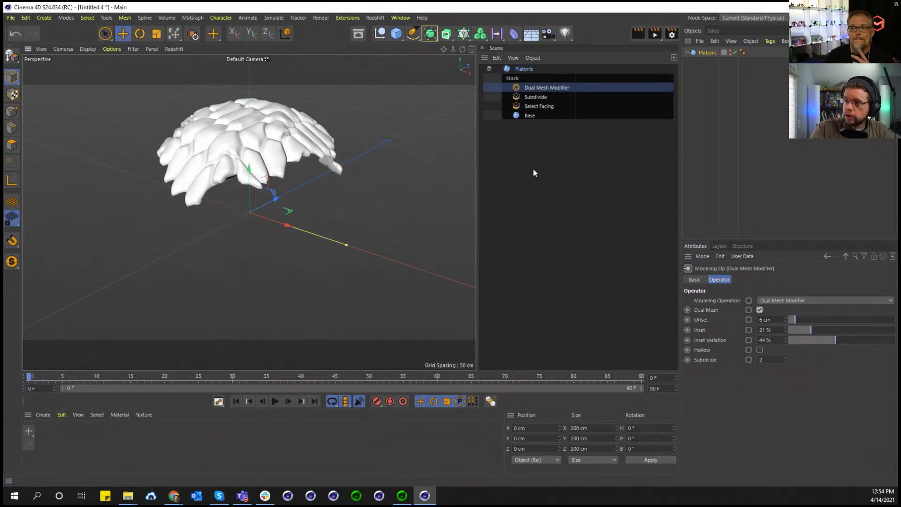
Open the Node Editor and reposition its window to examine the node graph behind the Platonic's operator stack
{"action": "left_click", "coordinate": [403, 18]}
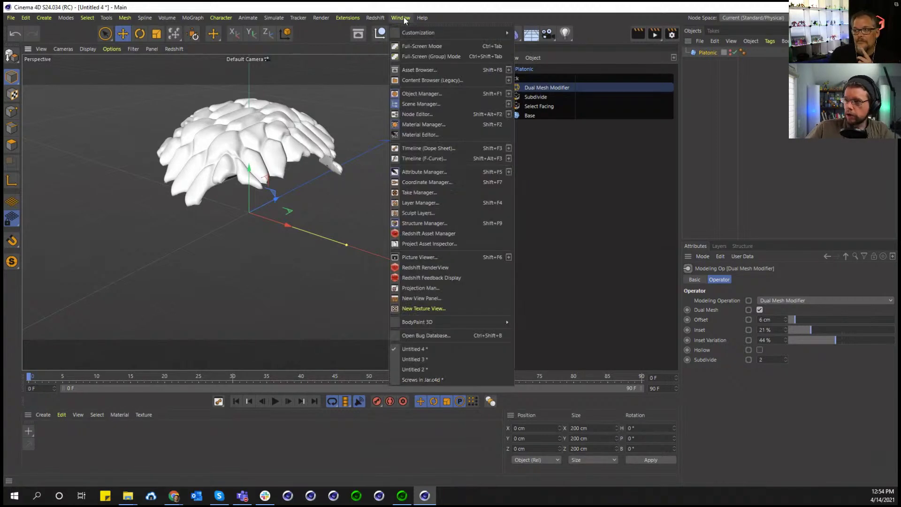
{"action": "left_click", "coordinate": [552, 135]}
{"action": "left_click", "coordinate": [401, 18]}
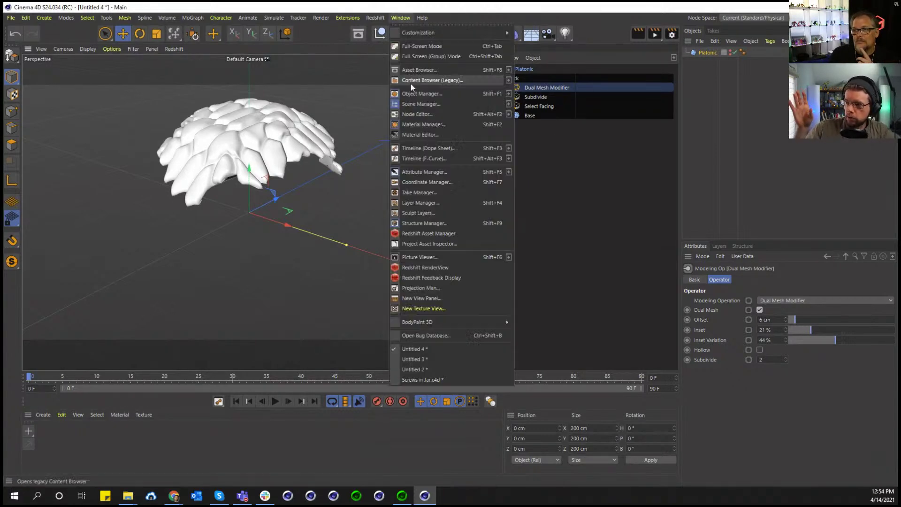
{"action": "left_click", "coordinate": [415, 114]}
{"action": "left_click_drag", "start_coordinate": [425, 13], "coordinate": [385, 158]}
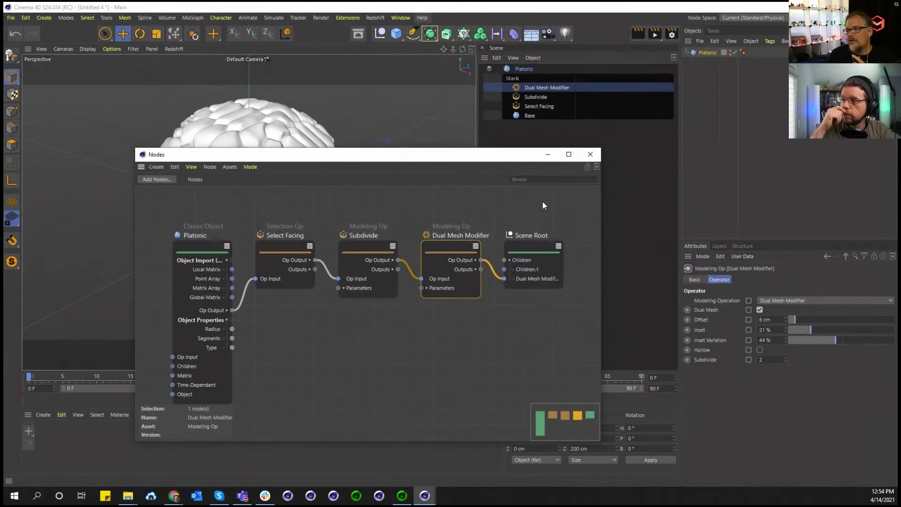
Close the Node Editor and browse the Asset Browser's operators for geometry modifiers, primitives and selections, ending on the geometry modifiers
{"action": "left_click", "coordinate": [358, 33]}
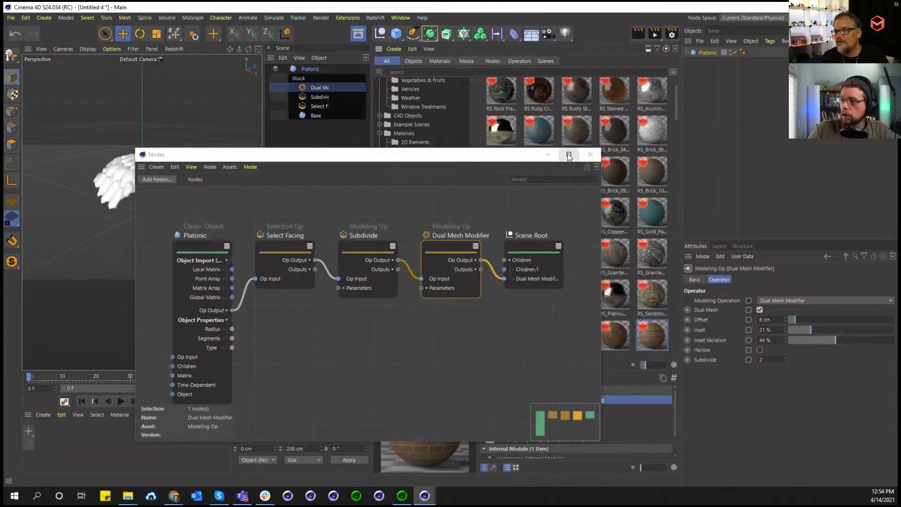
{"action": "left_click", "coordinate": [589, 155]}
{"action": "left_click", "coordinate": [515, 63]}
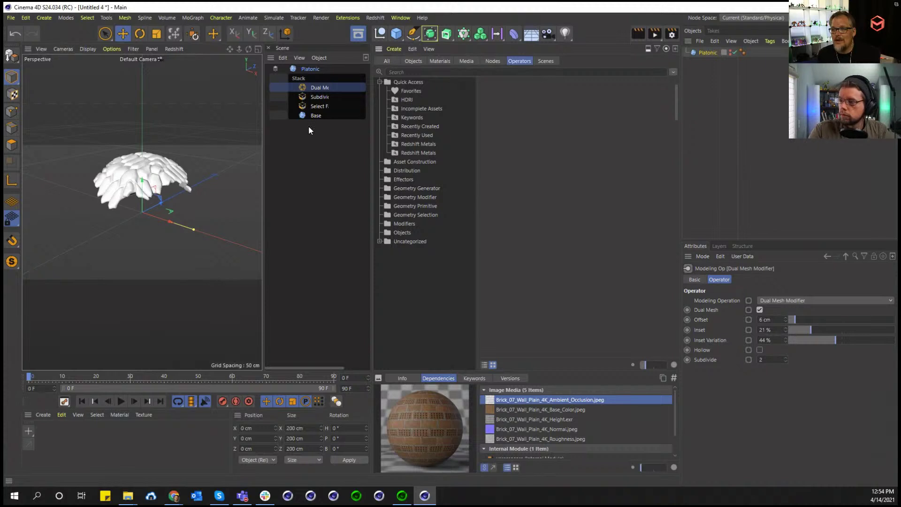
{"action": "left_click", "coordinate": [407, 197]}
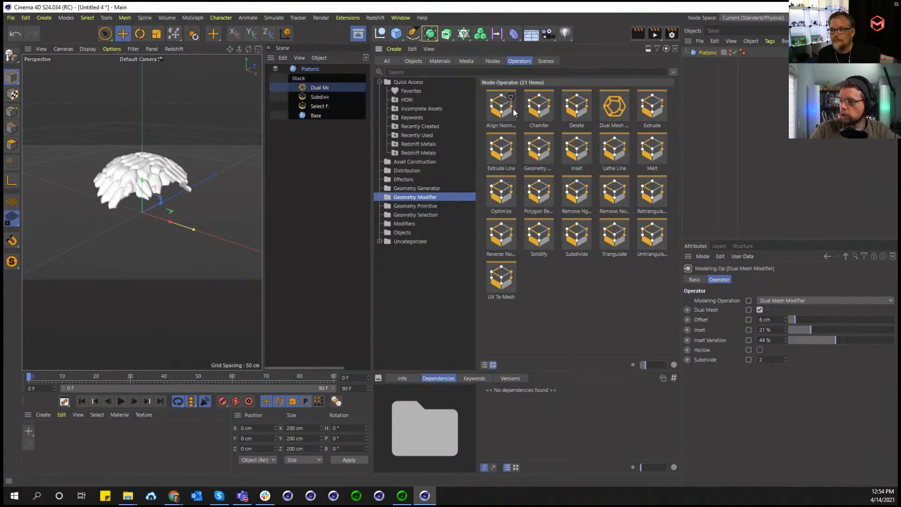
{"action": "left_click", "coordinate": [430, 207]}
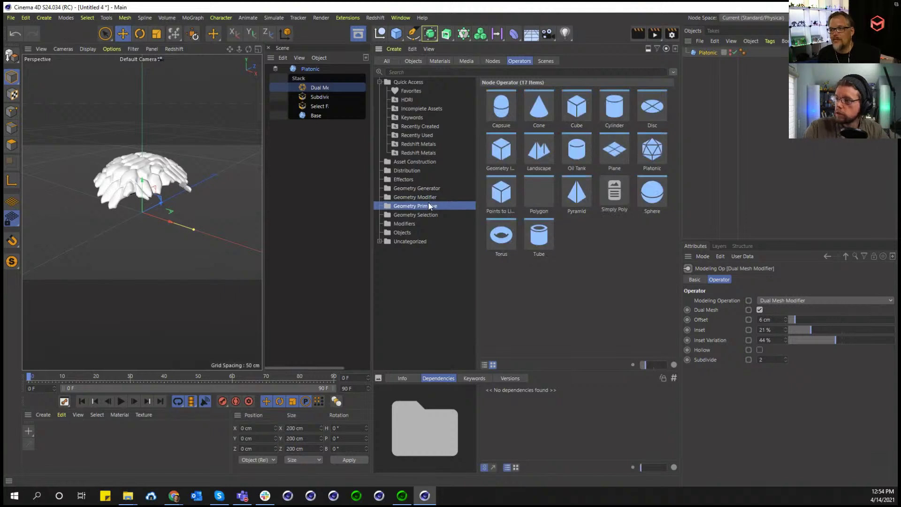
{"action": "left_click", "coordinate": [428, 216]}
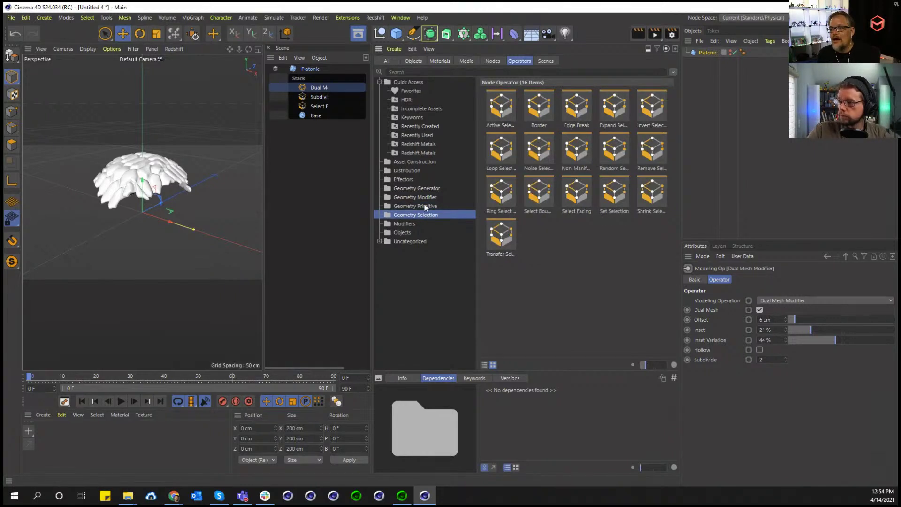
{"action": "left_click", "coordinate": [422, 197]}
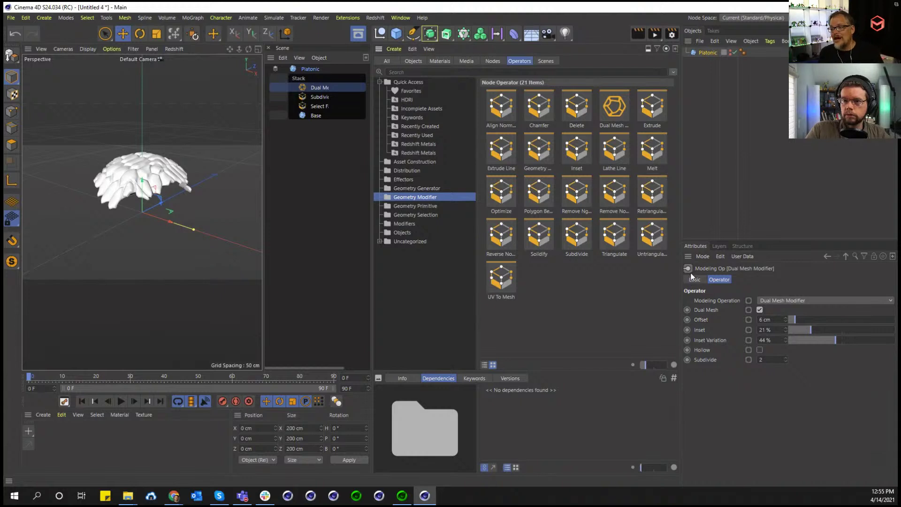
Try Greeble and Melt as the modeling operation of the topmost operator in the Platonic's stack
{"action": "left_click", "coordinate": [775, 299]}
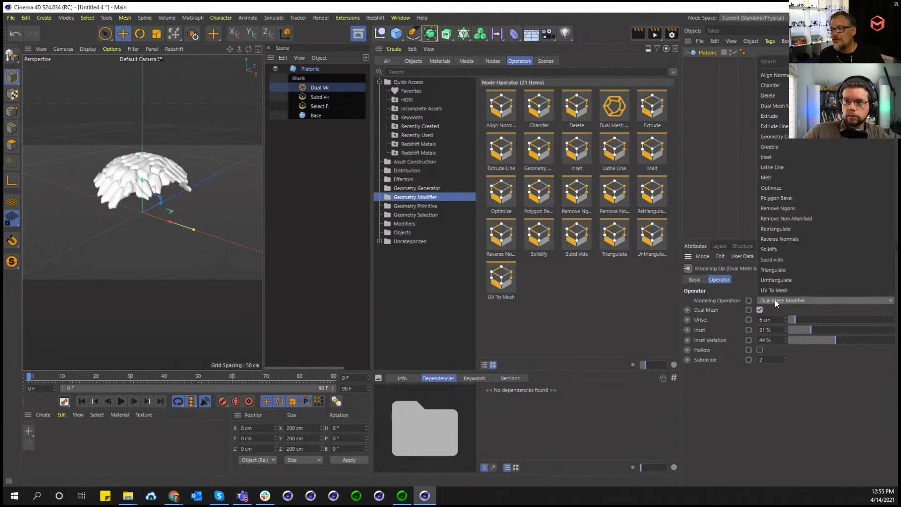
{"action": "left_click", "coordinate": [786, 146]}
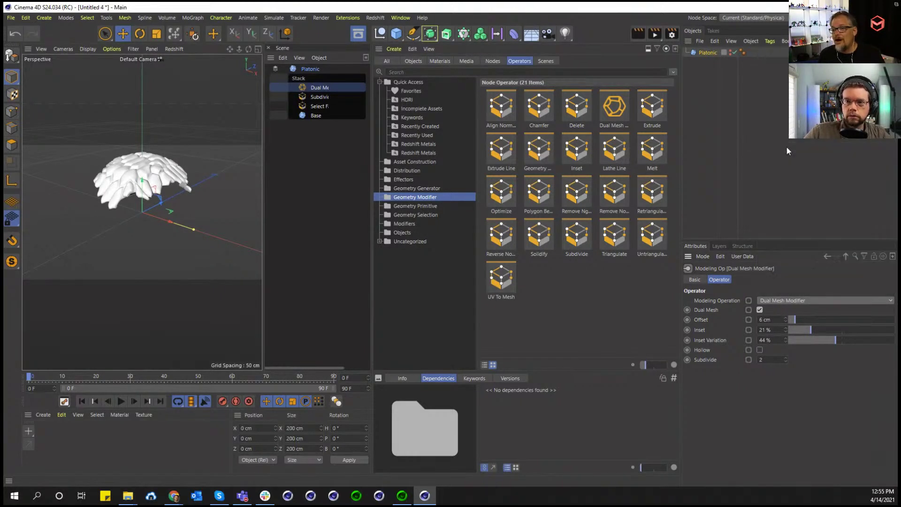
{"action": "left_click", "coordinate": [776, 300]}
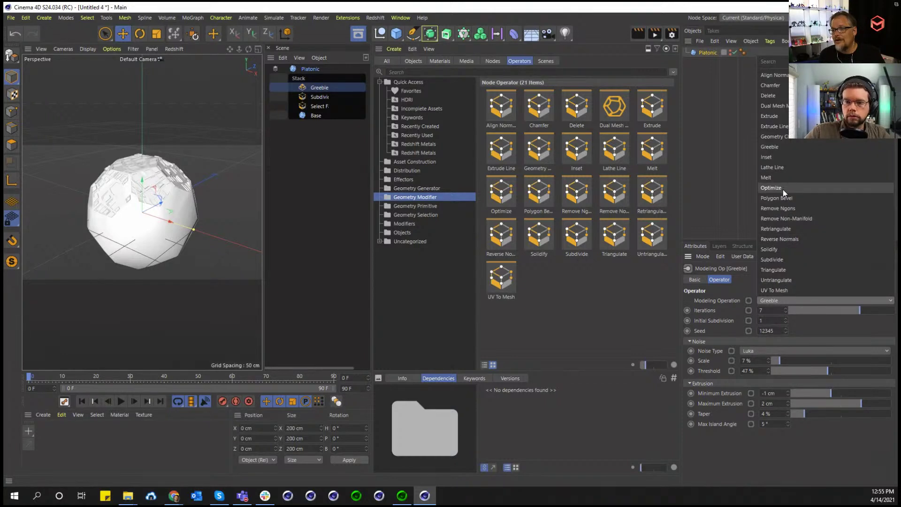
{"action": "left_click", "coordinate": [317, 91]}
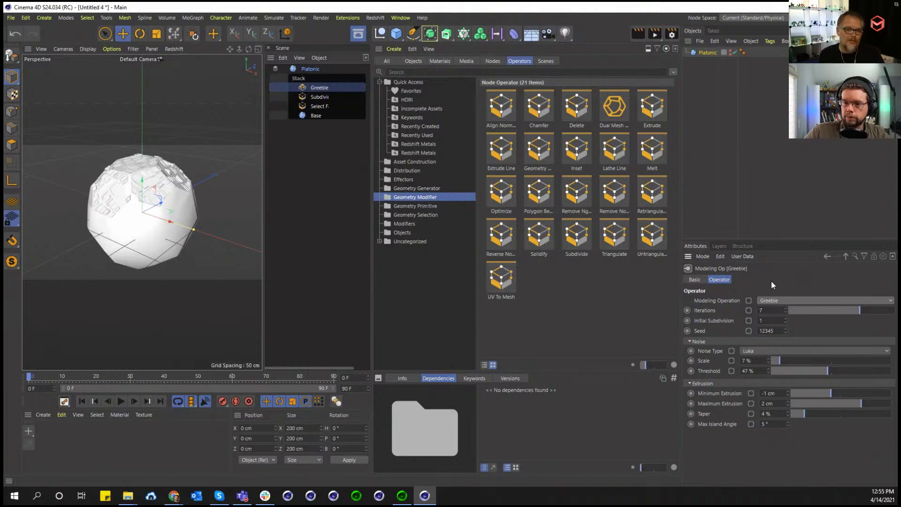
{"action": "left_click", "coordinate": [759, 300]}
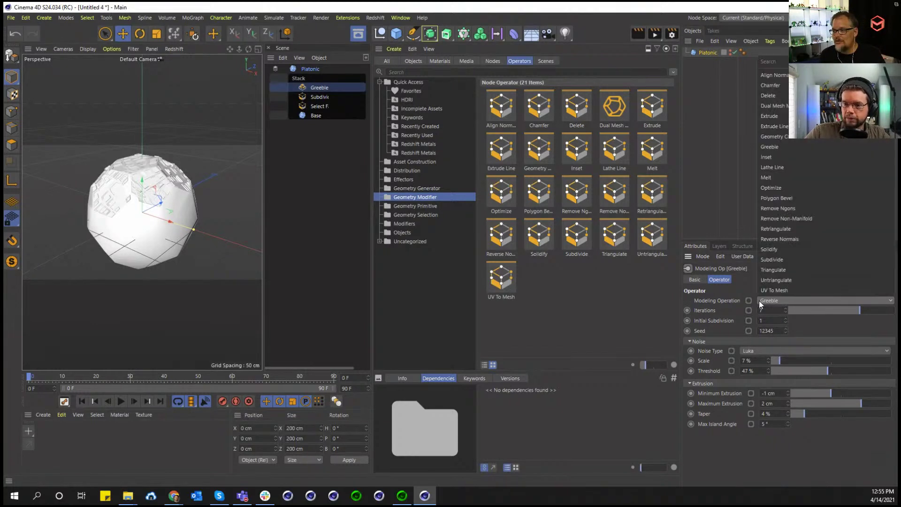
{"action": "left_click", "coordinate": [774, 181]}
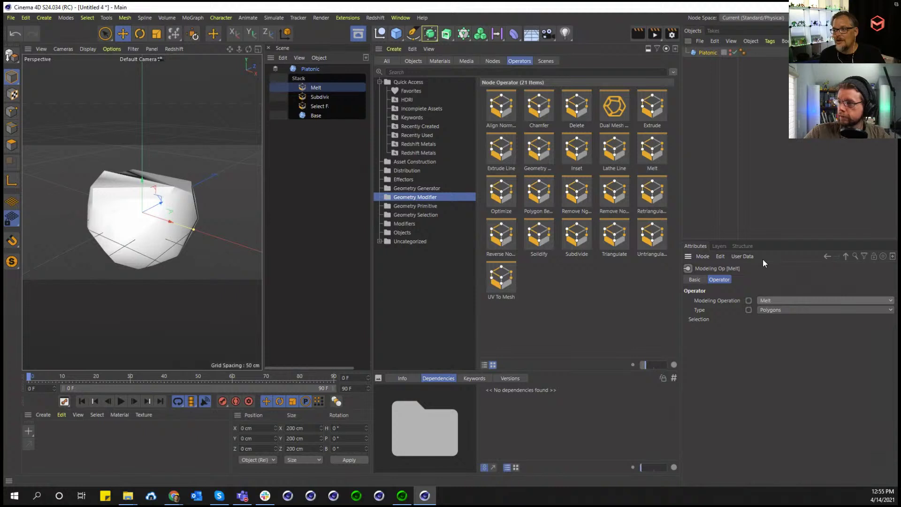
Try Extrude Line and Extrude as the topmost operator's modeling operation, each with an offset of 58 cm
{"action": "left_click", "coordinate": [776, 300]}
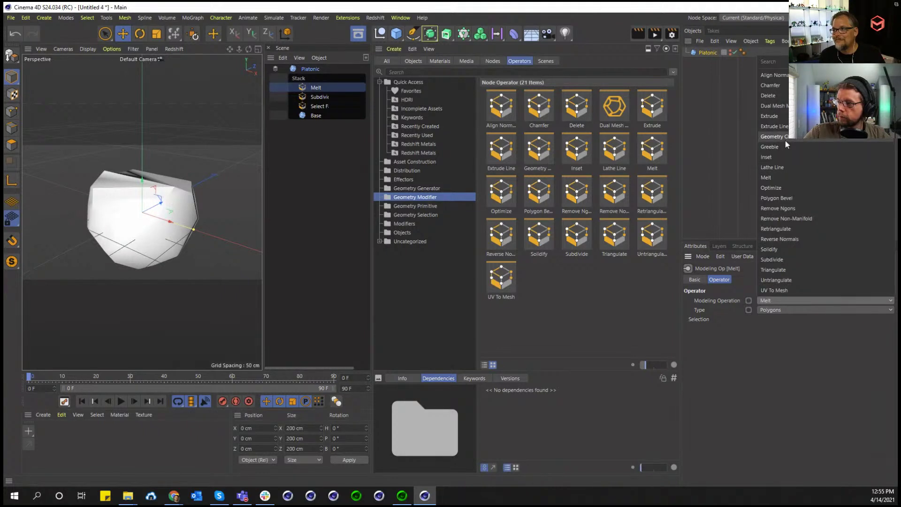
{"action": "left_click", "coordinate": [776, 126]}
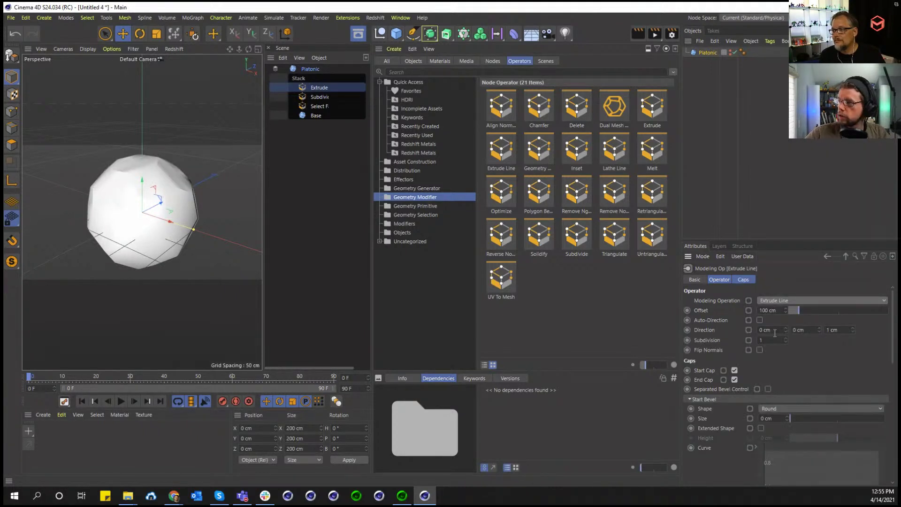
{"action": "left_click_drag", "start_coordinate": [799, 311], "coordinate": [795, 309]}
{"action": "left_click", "coordinate": [799, 299]}
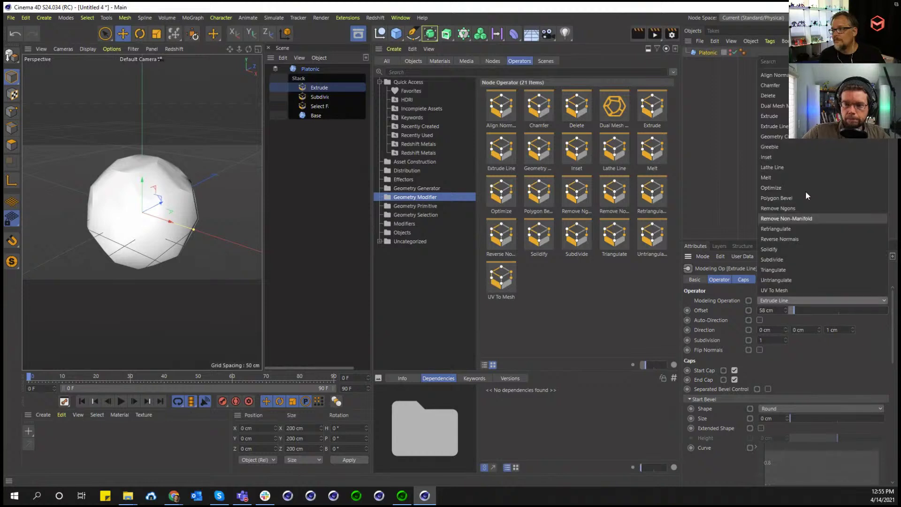
{"action": "left_click", "coordinate": [770, 116]}
{"action": "mouse_move", "coordinate": [790, 312]}
{"action": "left_mouse_down"}
{"action": "mouse_move", "coordinate": [805, 311]}
{"action": "mouse_move", "coordinate": [785, 309]}
{"action": "left_mouse_up"}
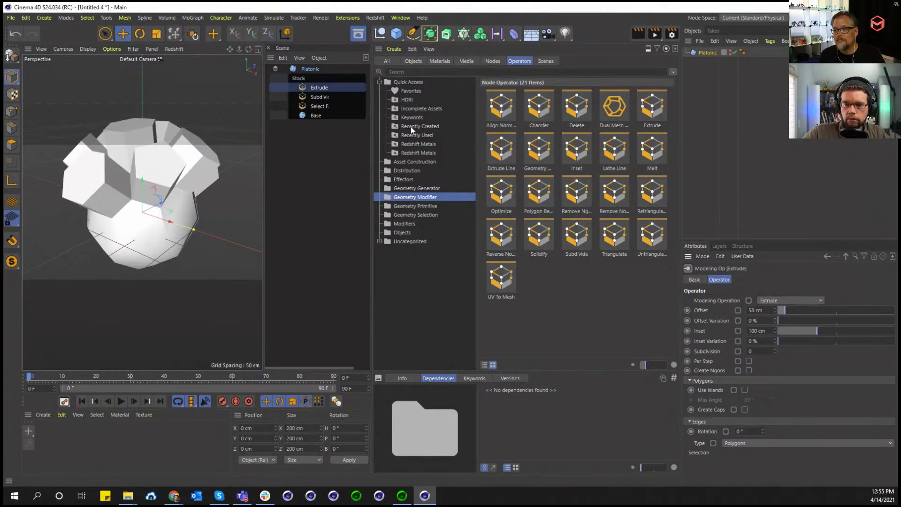
Add a Dual Mesh Modifier on top of the Platonic's stack and delete the Extrude operator beneath it
{"action": "left_click", "coordinate": [418, 73]}
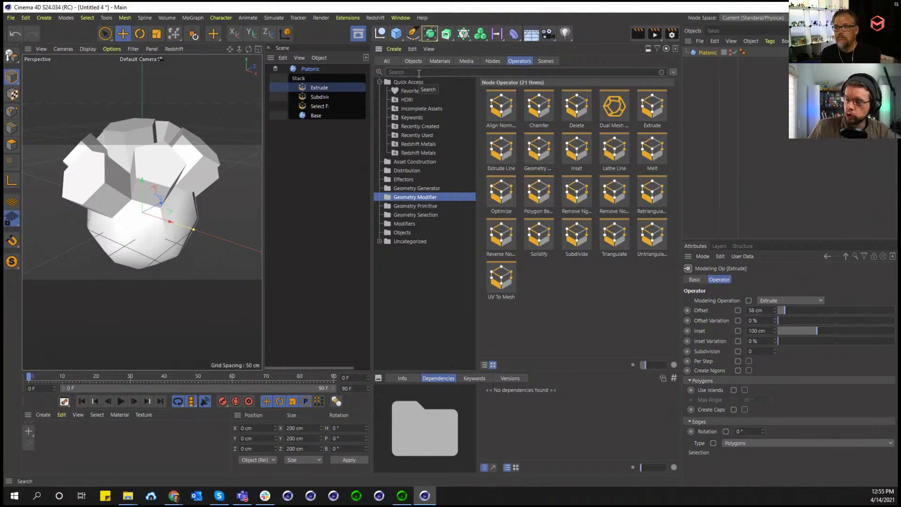
{"action": "left_click_drag", "start_coordinate": [602, 109], "coordinate": [318, 89]}
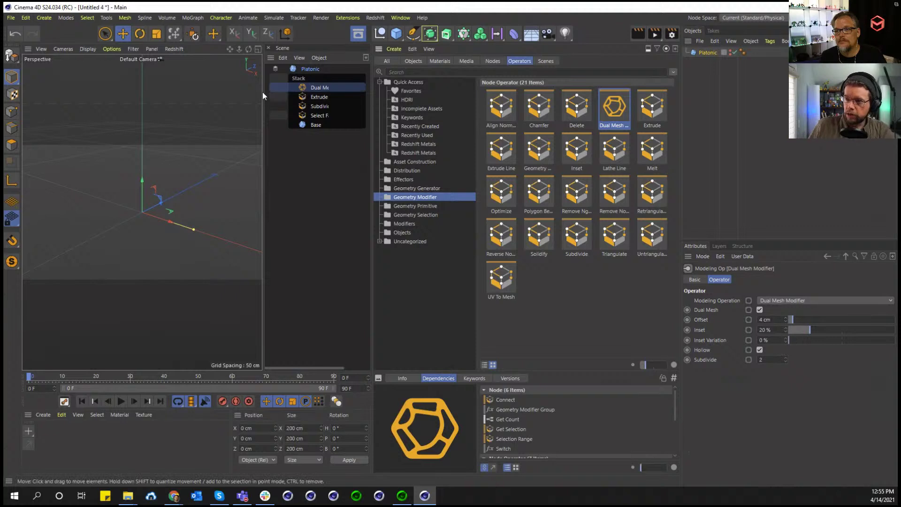
{"action": "left_click", "coordinate": [308, 97]}
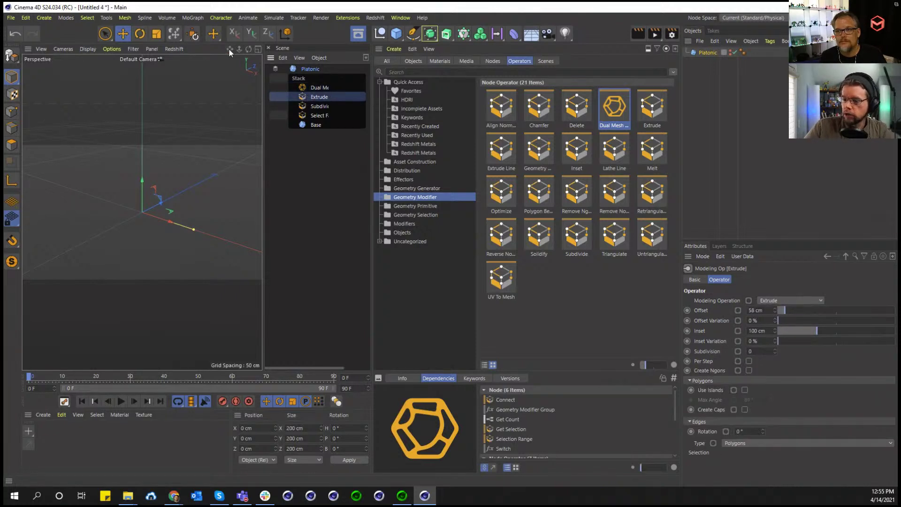
{"action": "scroll", "coordinate": [142, 213], "scroll_direction": "down", "scroll_amount": 8}
{"action": "left_click", "coordinate": [305, 88]}
{"action": "left_click", "coordinate": [312, 97]}
{"action": "key", "text": "Delete"}
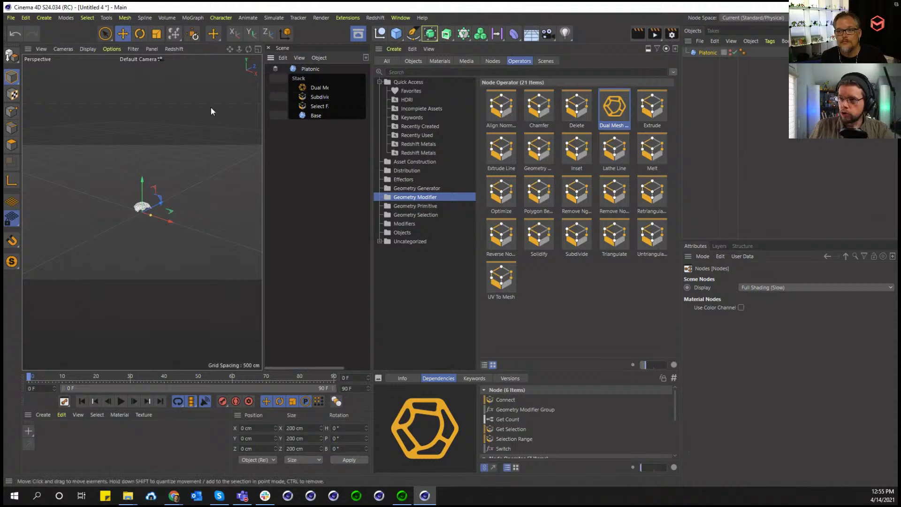
{"action": "scroll", "coordinate": [142, 212], "scroll_direction": "up", "scroll_amount": 8}
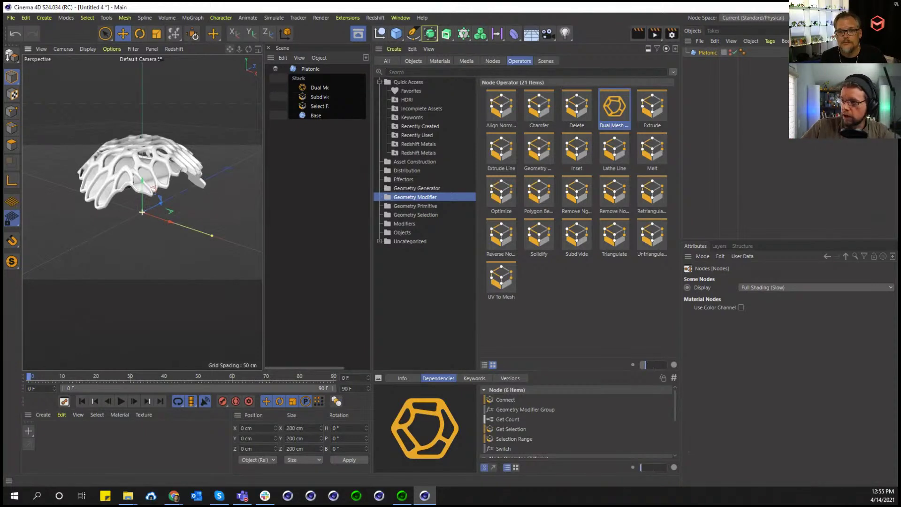
{"action": "left_click_drag", "start_coordinate": [230, 50], "coordinate": [227, 54]}
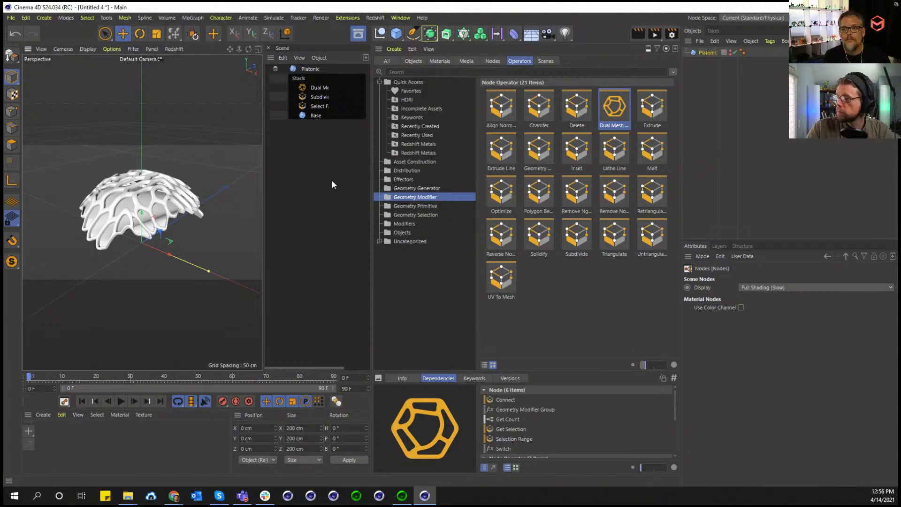
Create a Redshift material with the Aluminium preset and close its shader graph
{"action": "left_click", "coordinate": [62, 414]}
{"action": "left_click", "coordinate": [43, 413]}
{"action": "mouse_move", "coordinate": [79, 310]}
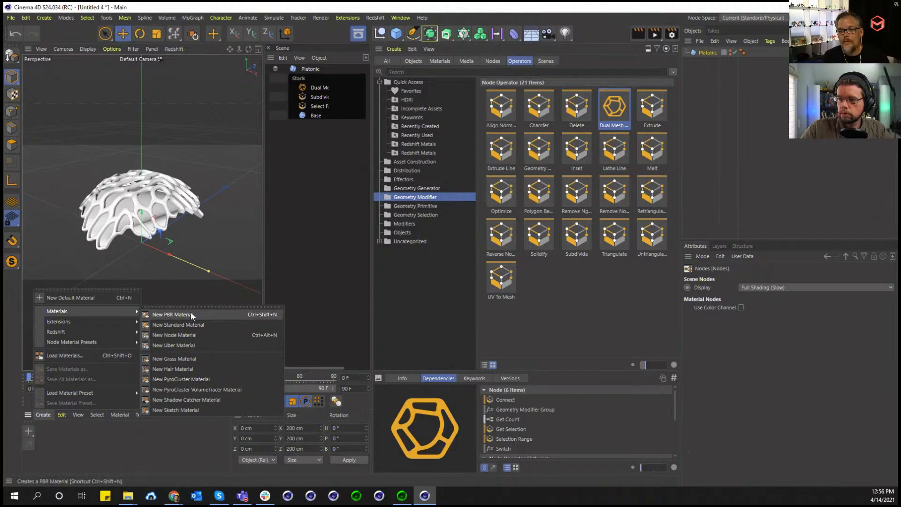
{"action": "mouse_move", "coordinate": [100, 332]}
{"action": "mouse_move", "coordinate": [155, 332]}
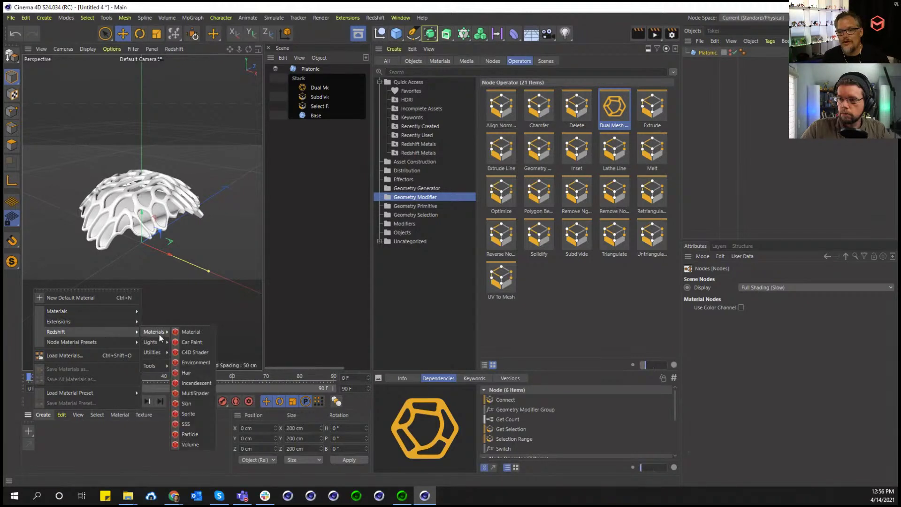
{"action": "left_click", "coordinate": [186, 335]}
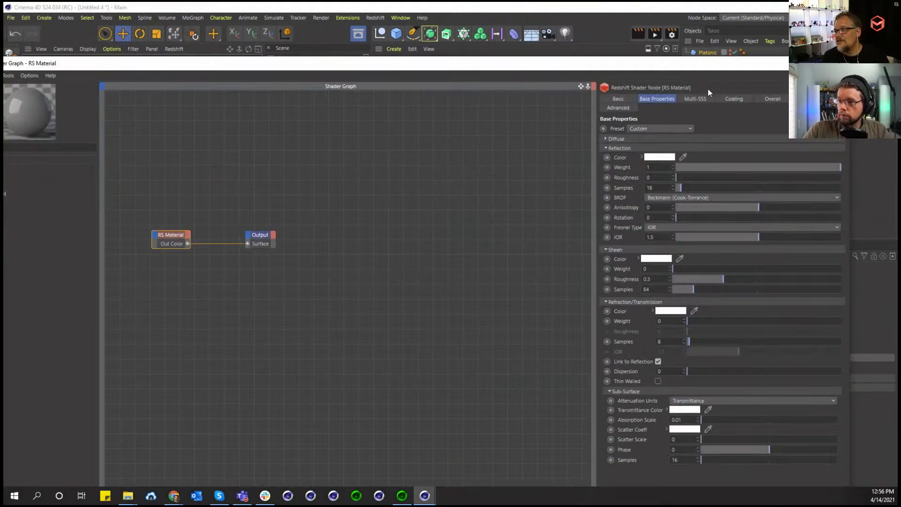
{"action": "left_click", "coordinate": [677, 129]}
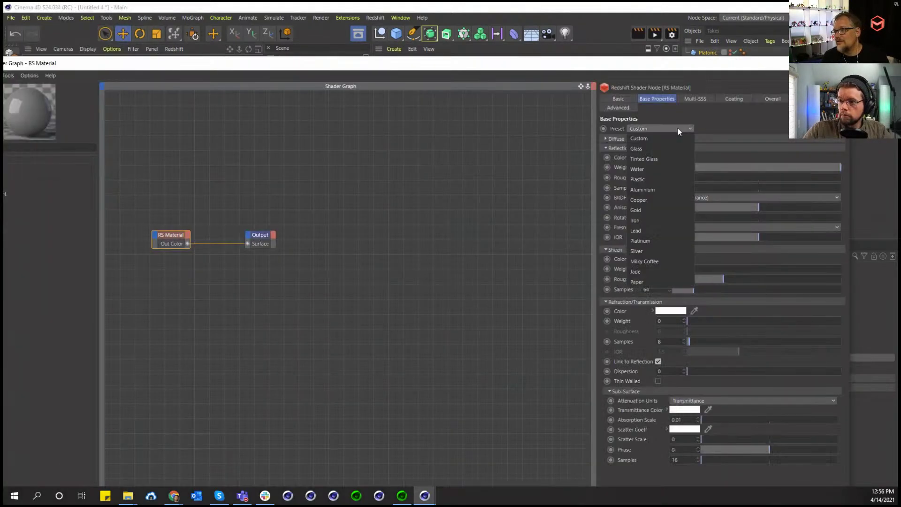
{"action": "left_click", "coordinate": [666, 190]}
{"action": "left_click", "coordinate": [839, 64]}
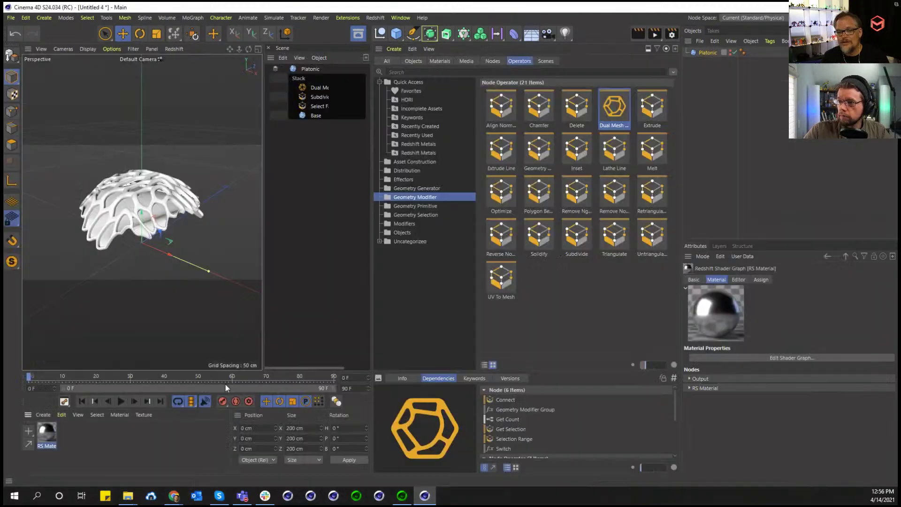
Apply the RS Material as the topmost operator of the Platonic and start the Redshift IPR in the viewport
{"action": "left_click_drag", "start_coordinate": [54, 439], "coordinate": [294, 70]}
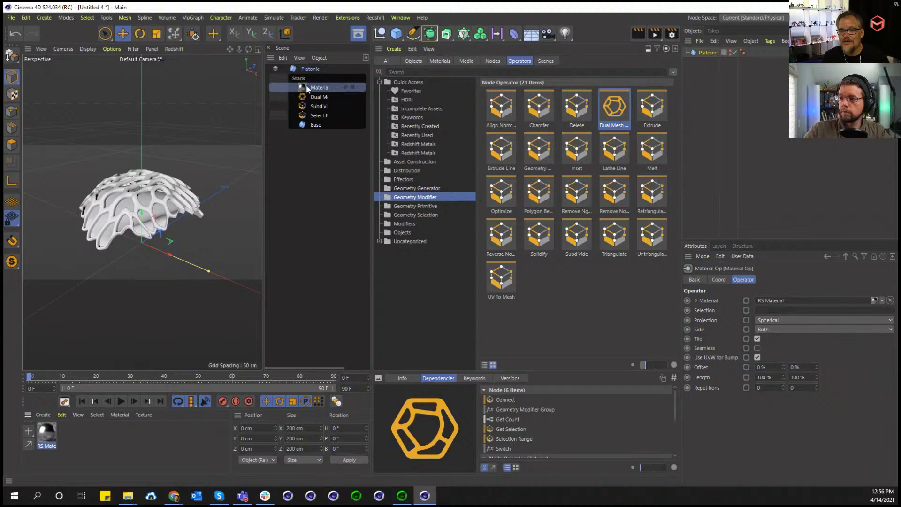
{"action": "left_click", "coordinate": [174, 48]}
{"action": "left_click", "coordinate": [206, 145]}
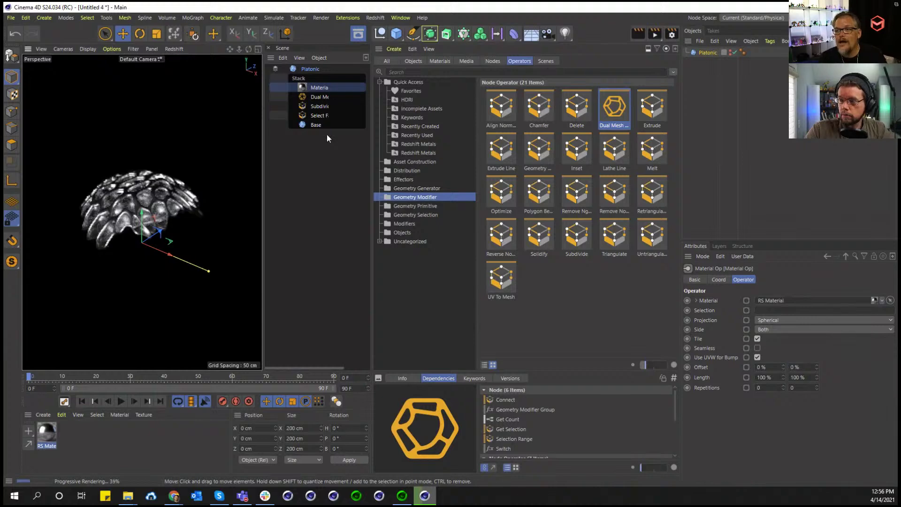
Widen the Scene Manager to show full operator names and close the Asset Browser
{"action": "left_click_drag", "start_coordinate": [371, 118], "coordinate": [493, 122]}
{"action": "mouse_move", "coordinate": [263, 122]}
{"action": "left_mouse_down"}
{"action": "mouse_move", "coordinate": [349, 130]}
{"action": "mouse_move", "coordinate": [252, 129]}
{"action": "left_mouse_up"}
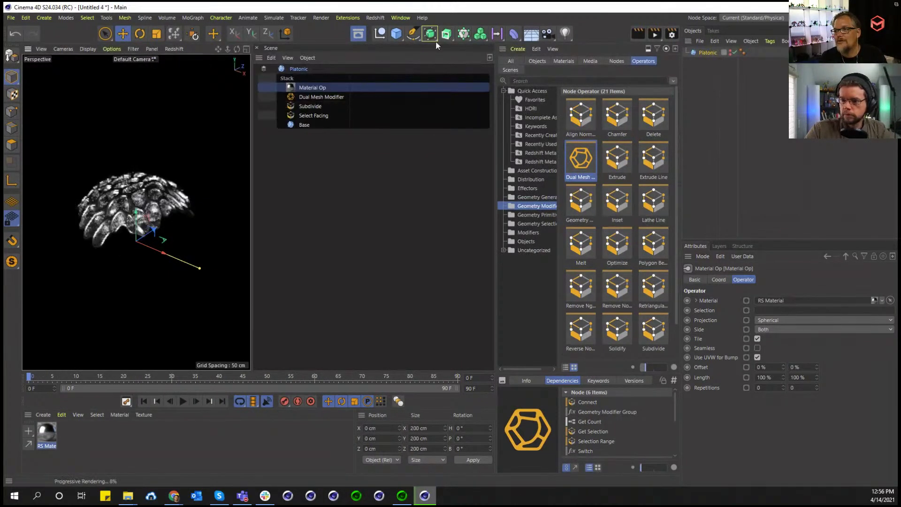
{"action": "left_click", "coordinate": [358, 33]}
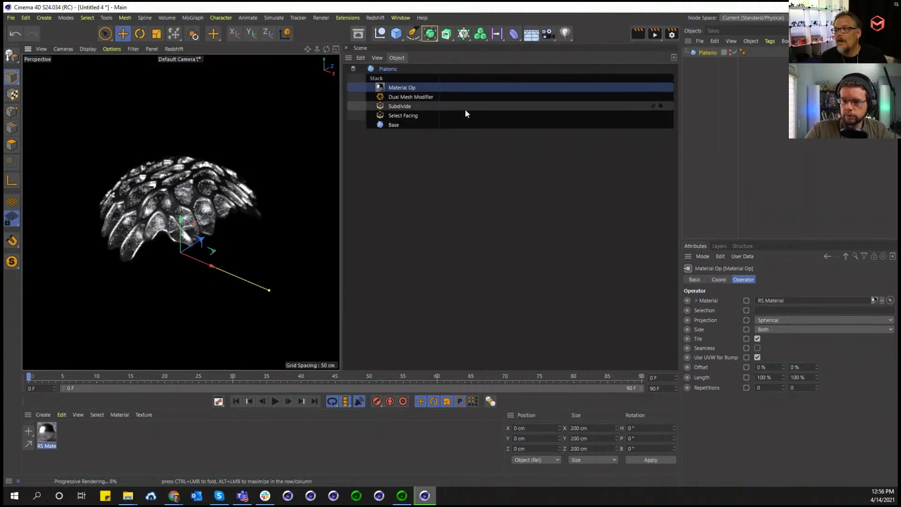
Bookmark the Material Op and Dual Mesh Modifier, collapse the Platonic's stack and switch between the two bookmarked operators
{"action": "left_click", "coordinate": [660, 88]}
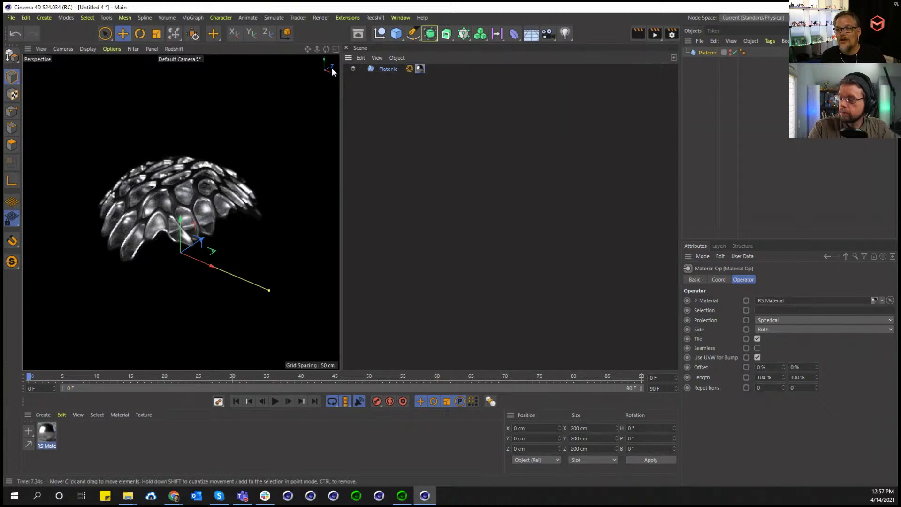
{"action": "left_click", "coordinate": [409, 69]}
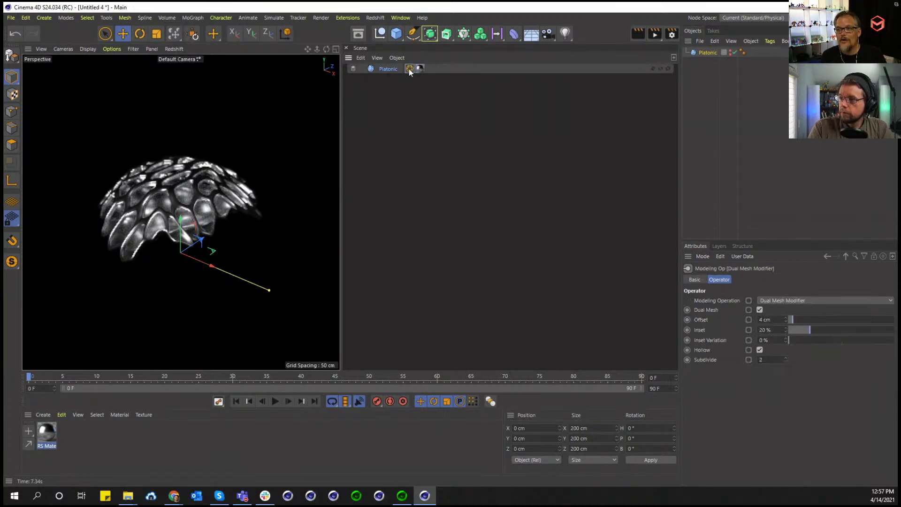
{"action": "left_click", "coordinate": [419, 69]}
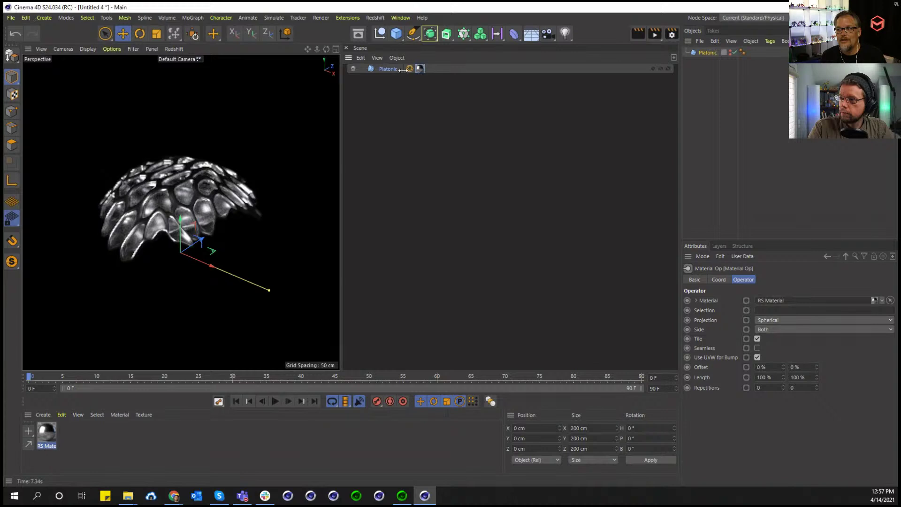
{"action": "left_click", "coordinate": [409, 69]}
{"action": "left_click", "coordinate": [419, 69]}
Set the Dual Mesh Modifier's offset to 5 cm from its bookmark and stop the Redshift IPR
{"action": "left_click", "coordinate": [409, 69]}
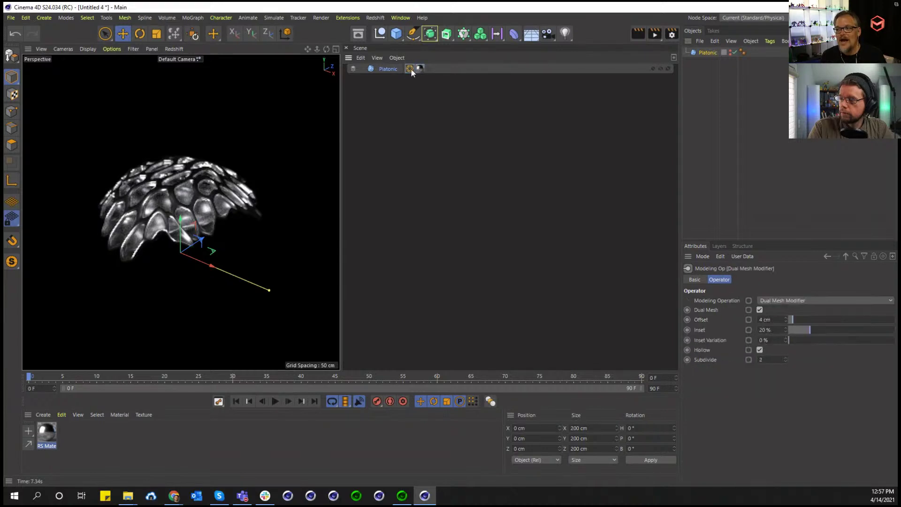
{"action": "left_click_drag", "start_coordinate": [806, 319], "coordinate": [826, 320]}
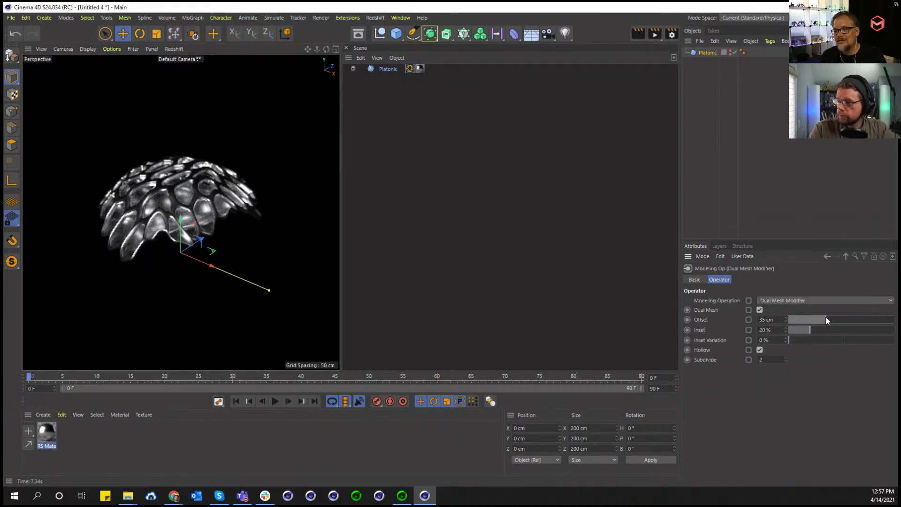
{"action": "left_click", "coordinate": [792, 320]}
{"action": "left_click", "coordinate": [370, 70]}
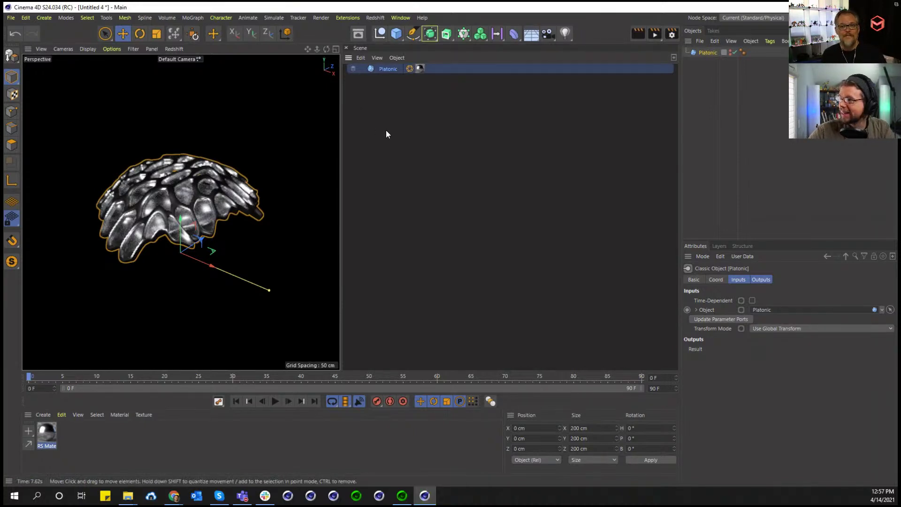
{"action": "left_click", "coordinate": [174, 49]}
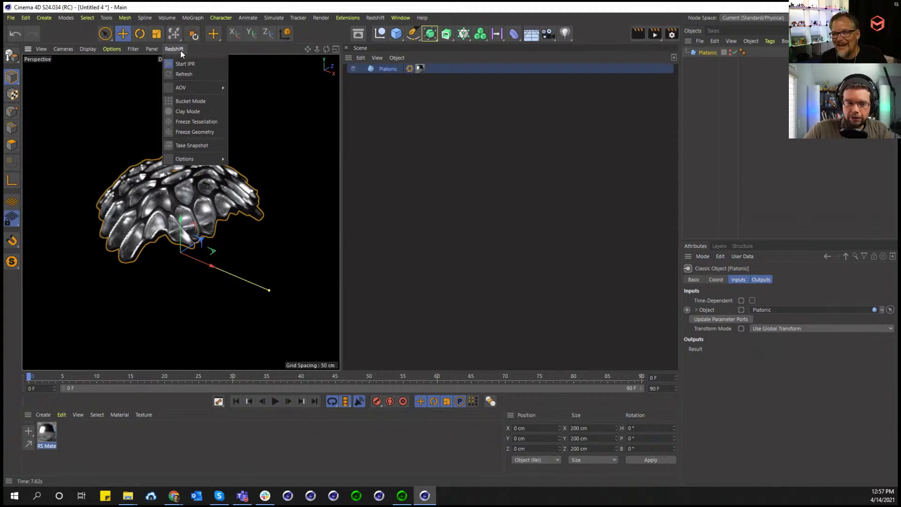
{"action": "left_click", "coordinate": [188, 60]}
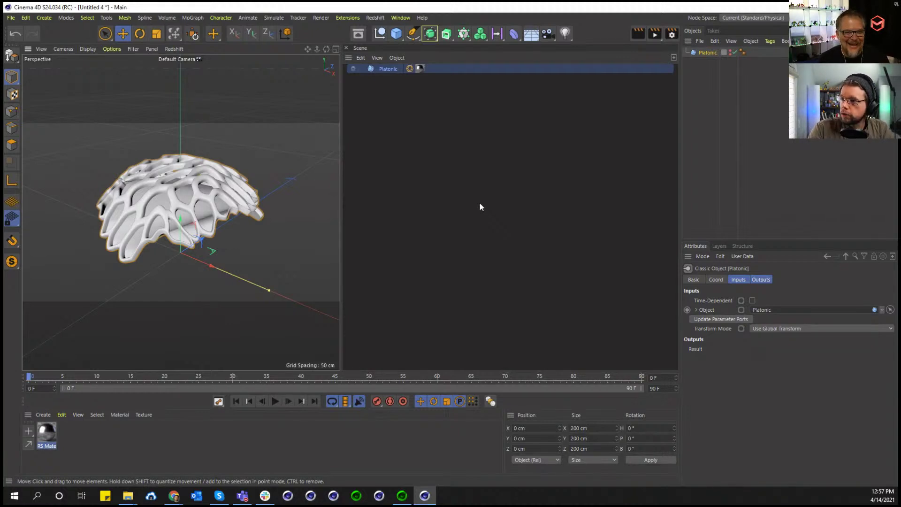
Open the Node Editor and arrange the Dual Mesh Modifier, Material Op and Scene Root nodes in a row after Subdivide
{"action": "left_click", "coordinate": [353, 68]}
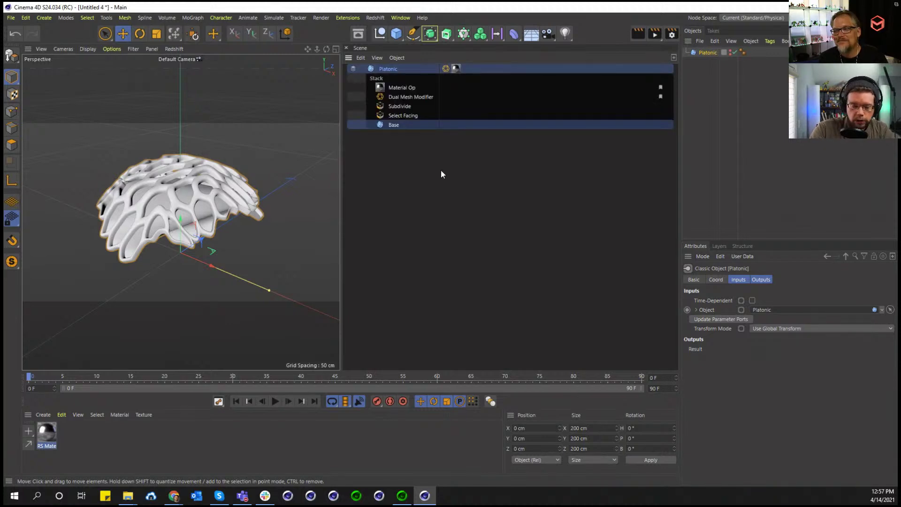
{"action": "left_click", "coordinate": [401, 17]}
{"action": "left_click", "coordinate": [421, 104]}
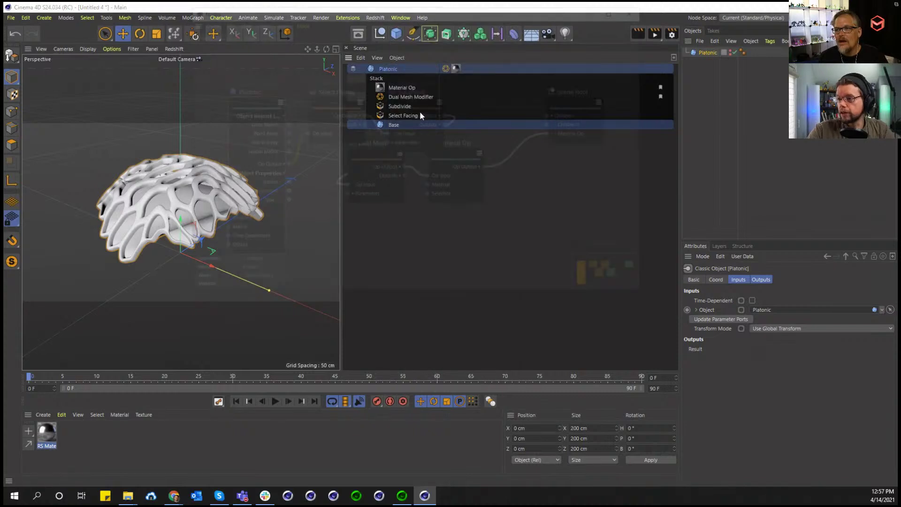
{"action": "left_click_drag", "start_coordinate": [380, 154], "coordinate": [411, 218]}
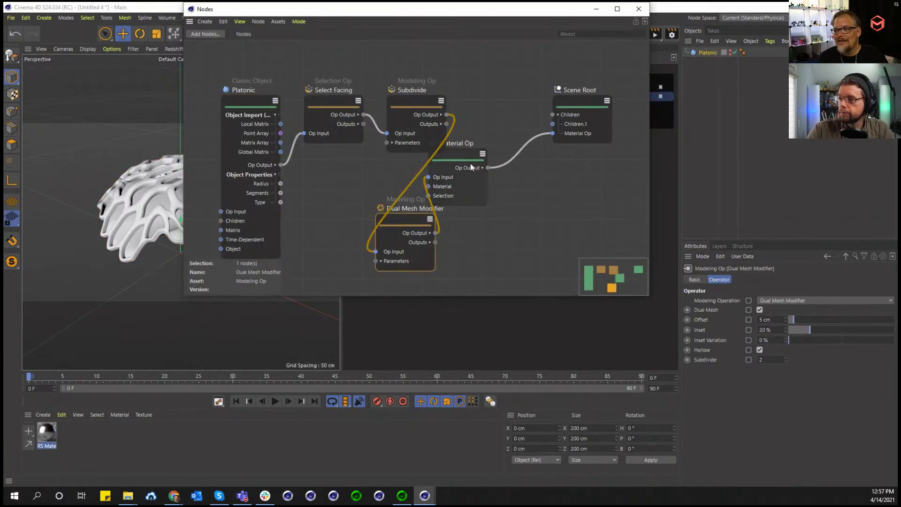
{"action": "left_click_drag", "start_coordinate": [470, 163], "coordinate": [619, 185]}
{"action": "left_click_drag", "start_coordinate": [412, 223], "coordinate": [493, 184]}
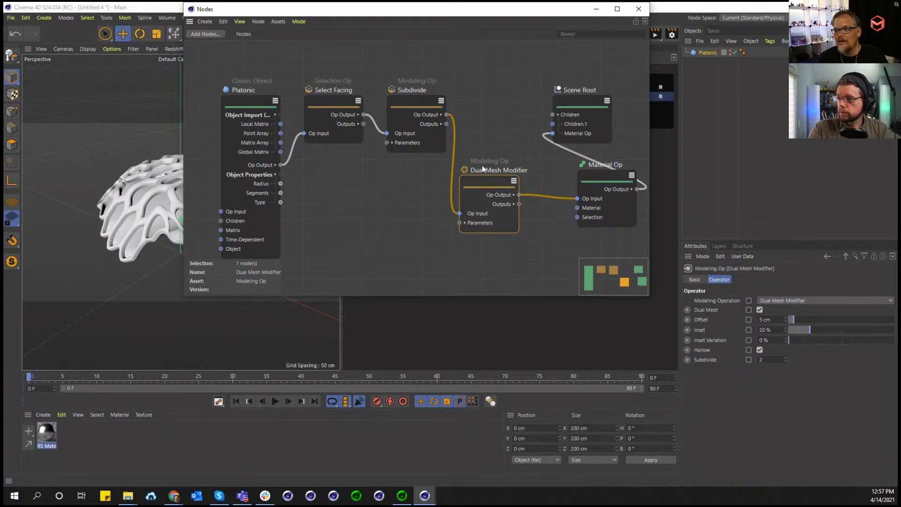
{"action": "scroll", "coordinate": [523, 204], "scroll_direction": "down", "scroll_amount": 3}
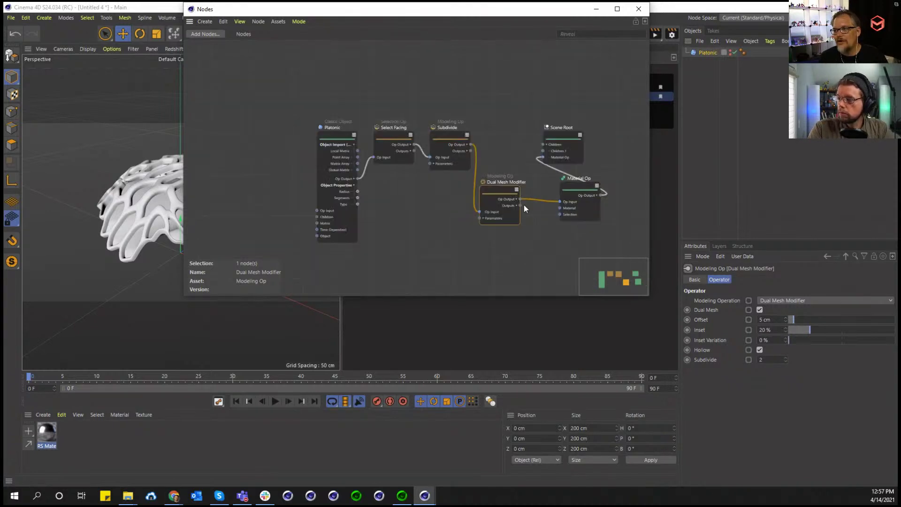
{"action": "left_click_drag", "start_coordinate": [565, 141], "coordinate": [630, 142]}
{"action": "left_click_drag", "start_coordinate": [592, 204], "coordinate": [565, 147]}
{"action": "left_click_drag", "start_coordinate": [498, 211], "coordinate": [505, 164]}
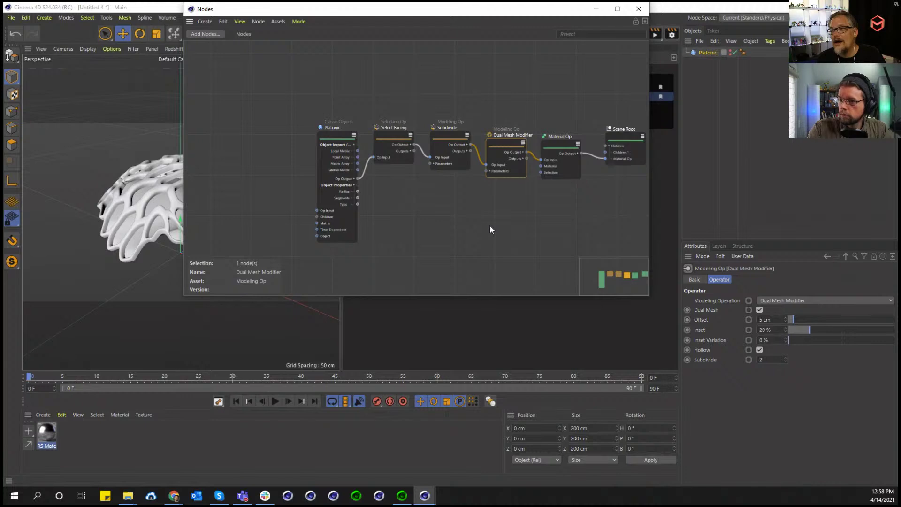
Add a Dual Mesh Modifier geometry modifier node in the empty space below the operator chain
{"action": "scroll", "coordinate": [507, 154], "scroll_direction": "up", "scroll_amount": 1}
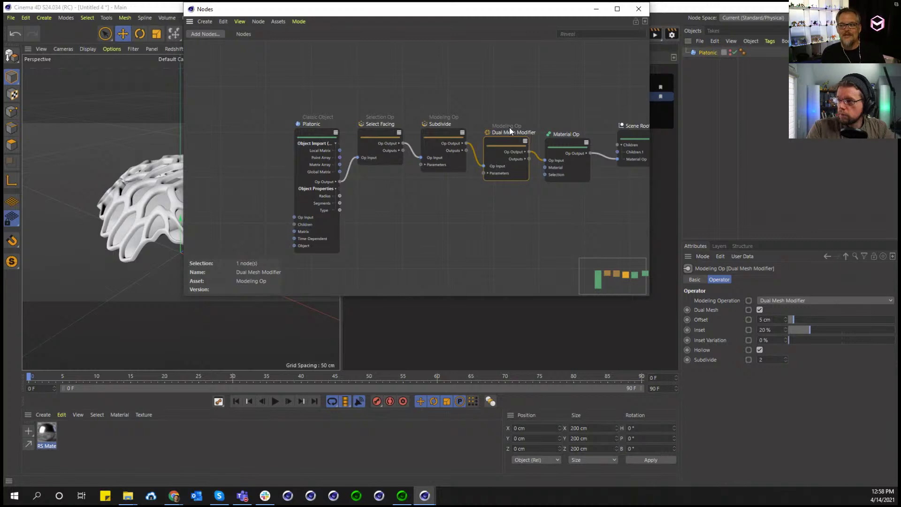
{"action": "double_click", "coordinate": [430, 203]}
{"action": "type", "text": "dua"}
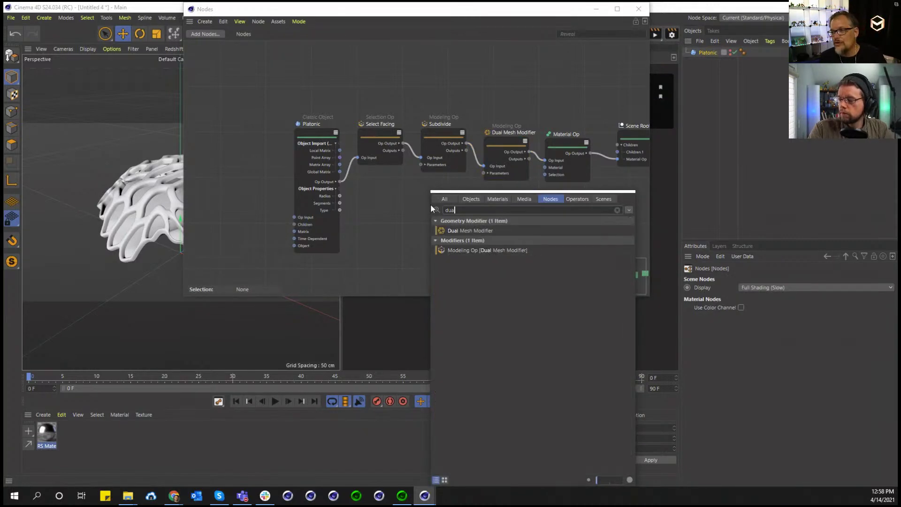
{"action": "mouse_move", "coordinate": [469, 231]}
{"action": "left_mouse_down"}
{"action": "mouse_move", "coordinate": [384, 216]}
{"action": "mouse_move", "coordinate": [398, 235]}
{"action": "mouse_move", "coordinate": [461, 220]}
{"action": "left_mouse_up"}
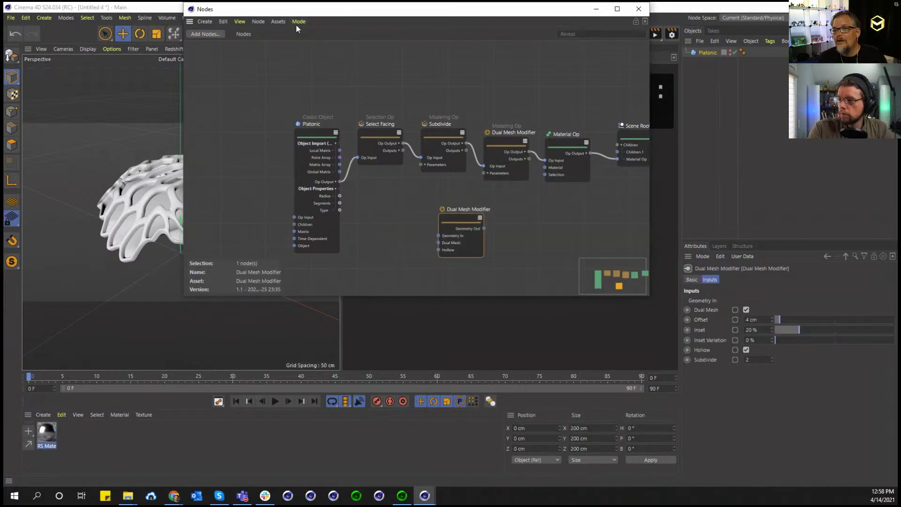
Open the new Dual Mesh Modifier node's asset for editing and maximize its node window
{"action": "left_click", "coordinate": [282, 22]}
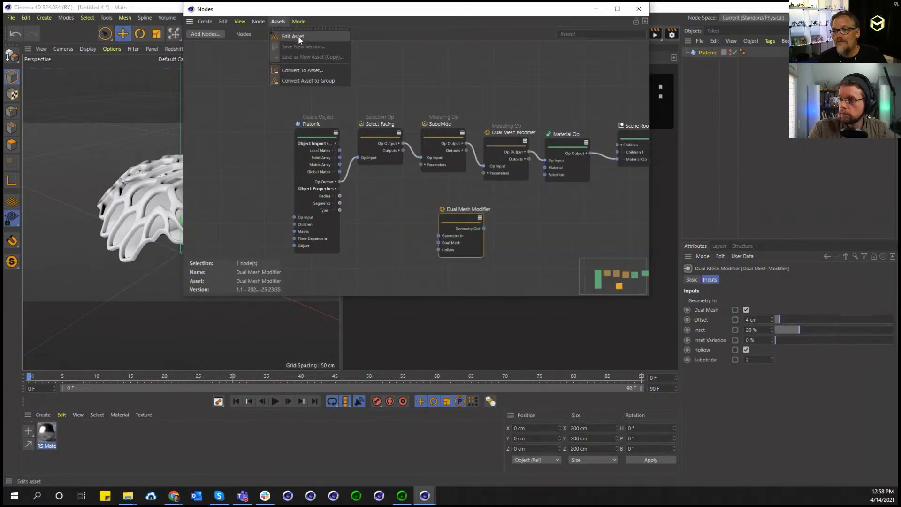
{"action": "left_click", "coordinate": [418, 193]}
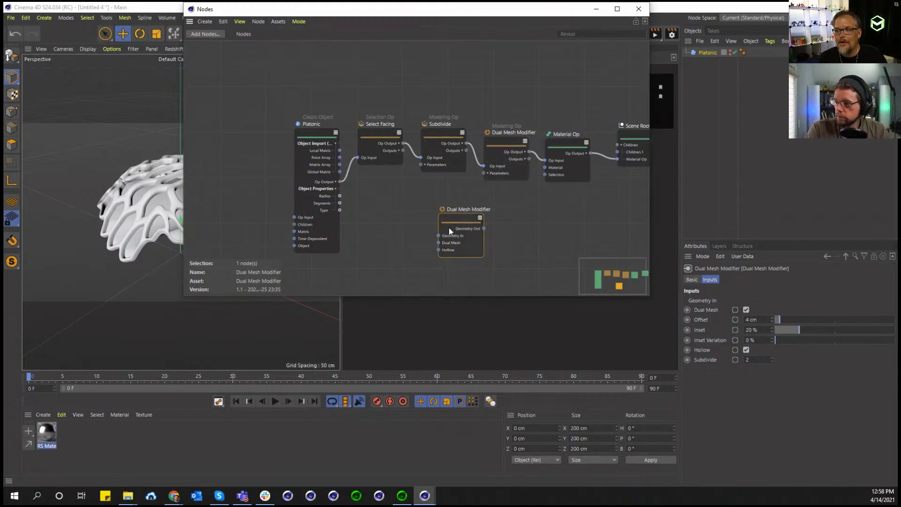
{"action": "left_click", "coordinate": [280, 22]}
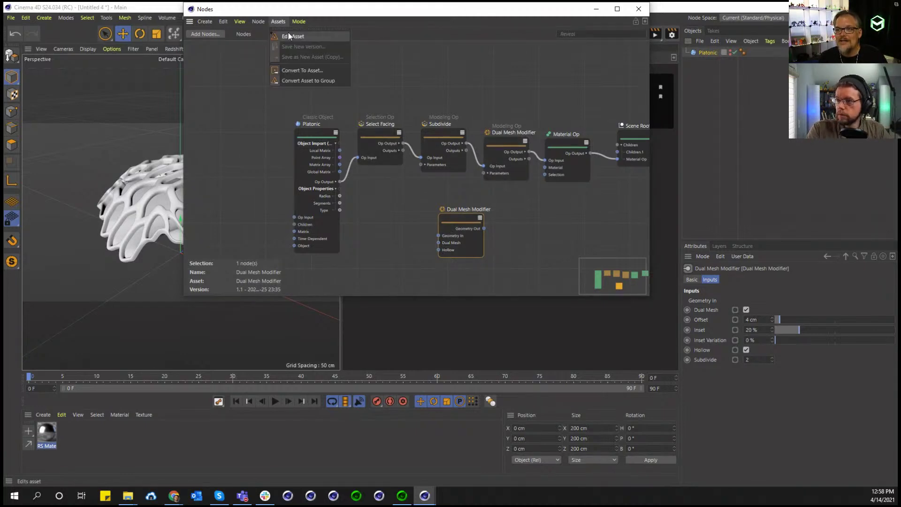
{"action": "left_click", "coordinate": [288, 36]}
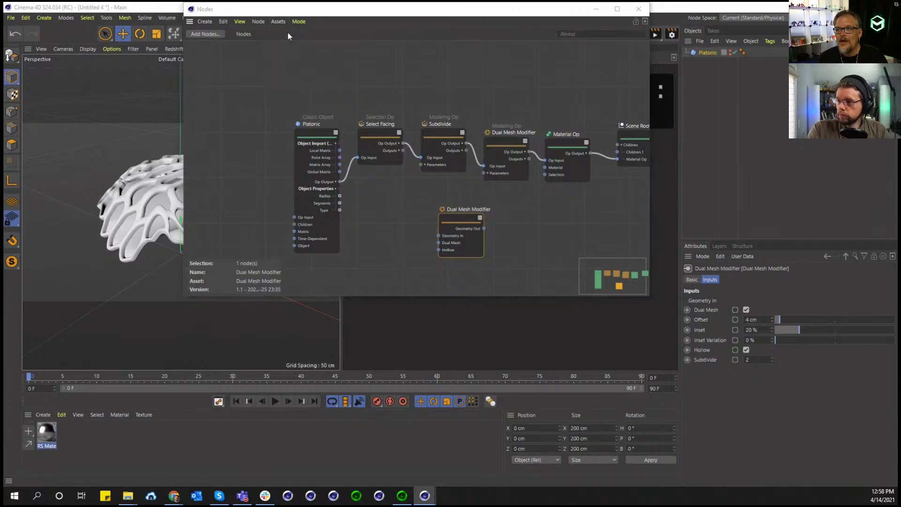
{"action": "double_click", "coordinate": [477, 13]}
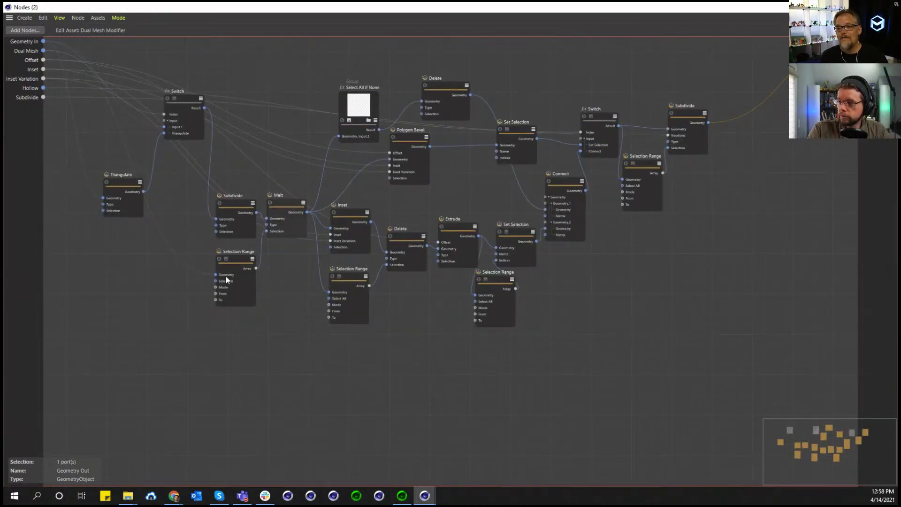
Browse the Asset Construction category of the node library without adding anything
{"action": "key", "text": "shift+c"}
{"action": "left_click", "coordinate": [337, 210]}
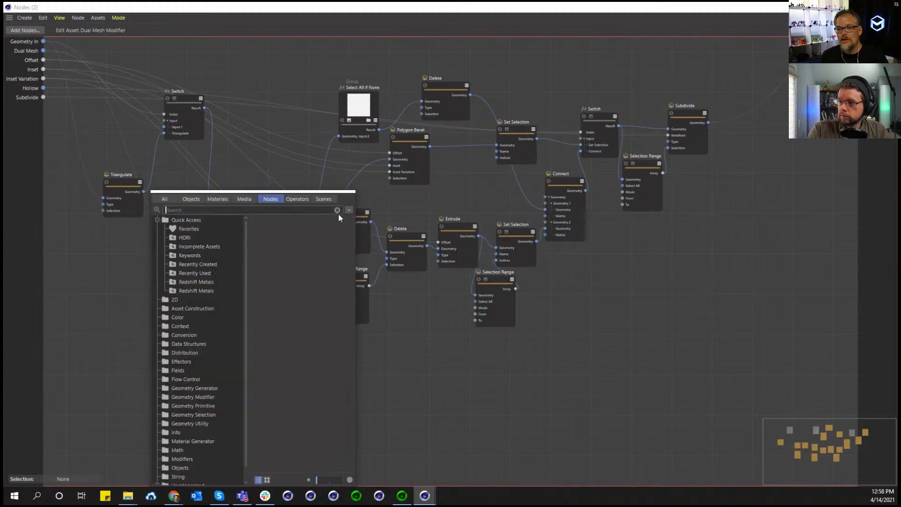
{"action": "left_click", "coordinate": [203, 309]}
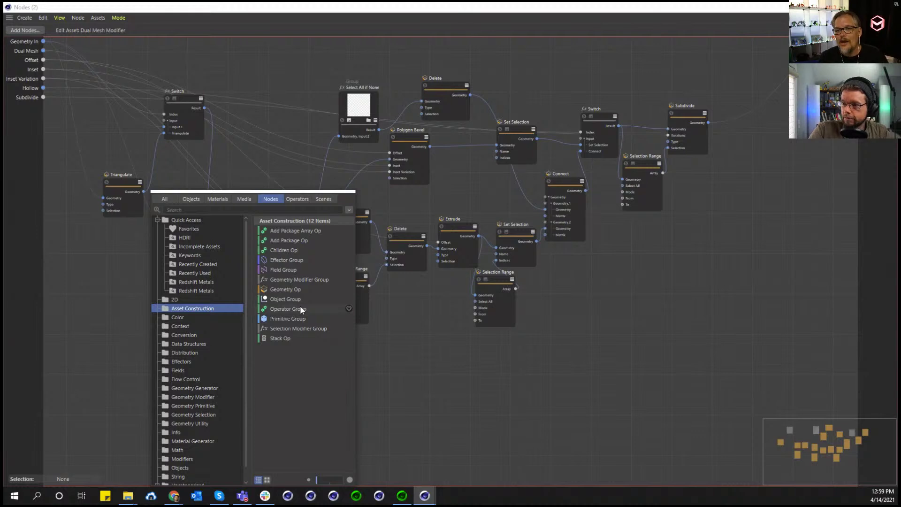
{"action": "left_click", "coordinate": [137, 288]}
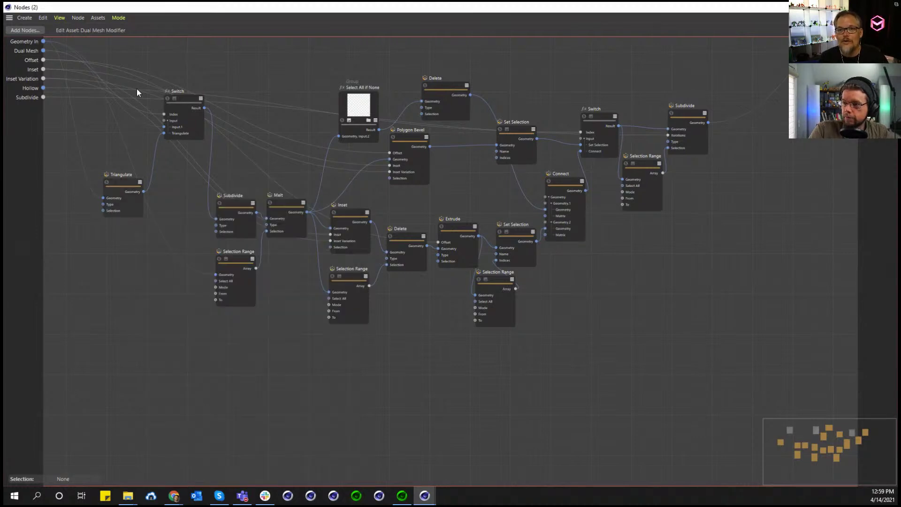
Examine how the Geometry In and Dual Mesh inputs feed the Triangulate, Switch, Subdivide and Melt nodes
{"action": "left_click", "coordinate": [25, 40]}
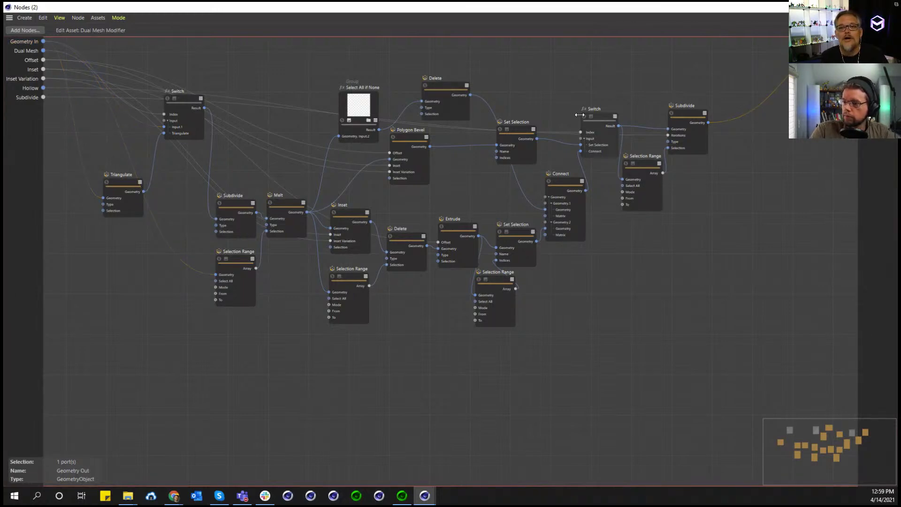
{"action": "left_click_drag", "start_coordinate": [122, 187], "coordinate": [126, 185]}
{"action": "left_click_drag", "start_coordinate": [186, 102], "coordinate": [190, 128]}
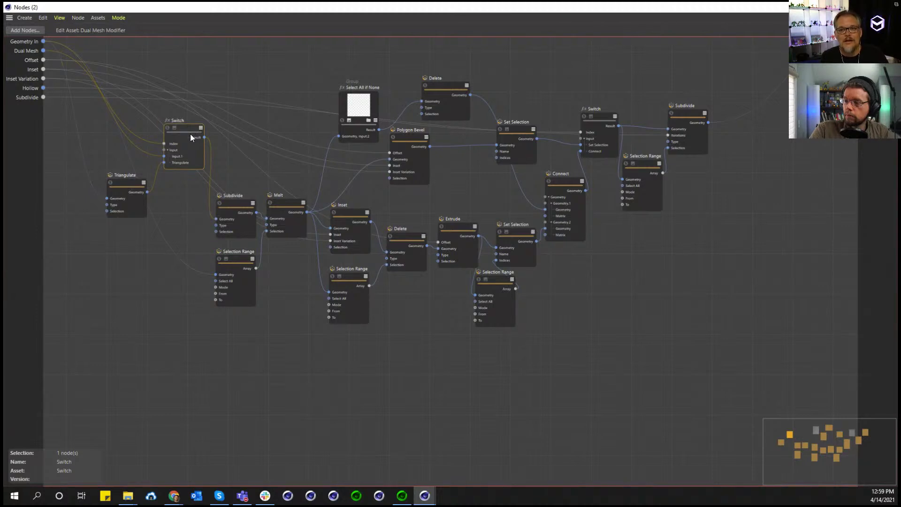
{"action": "left_click", "coordinate": [26, 51]}
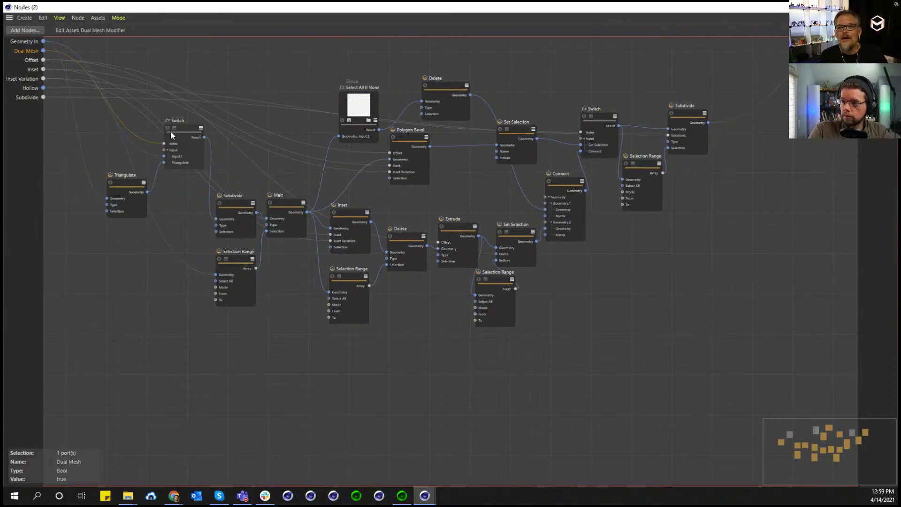
{"action": "left_click_drag", "start_coordinate": [233, 207], "coordinate": [229, 204]}
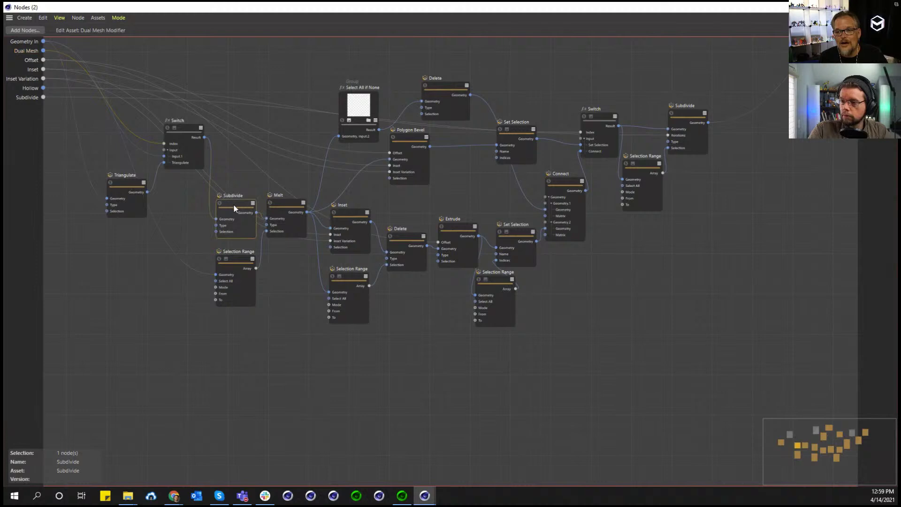
{"action": "left_click", "coordinate": [283, 230]}
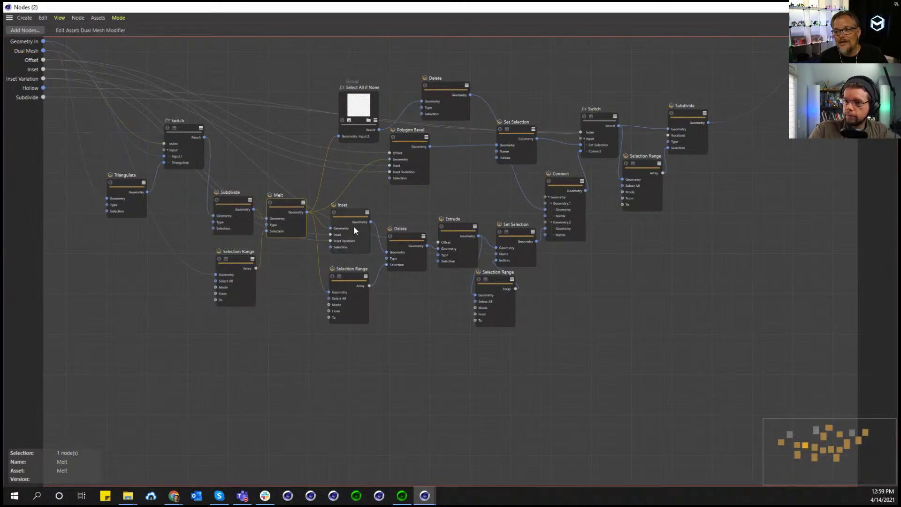
Trace the lower branch through the Inset, Delete, Extrude and Set Selection nodes, nudging each one slightly
{"action": "left_click_drag", "start_coordinate": [353, 218], "coordinate": [354, 222]}
{"action": "left_click_drag", "start_coordinate": [404, 243], "coordinate": [395, 239]}
{"action": "left_click_drag", "start_coordinate": [458, 233], "coordinate": [457, 232]}
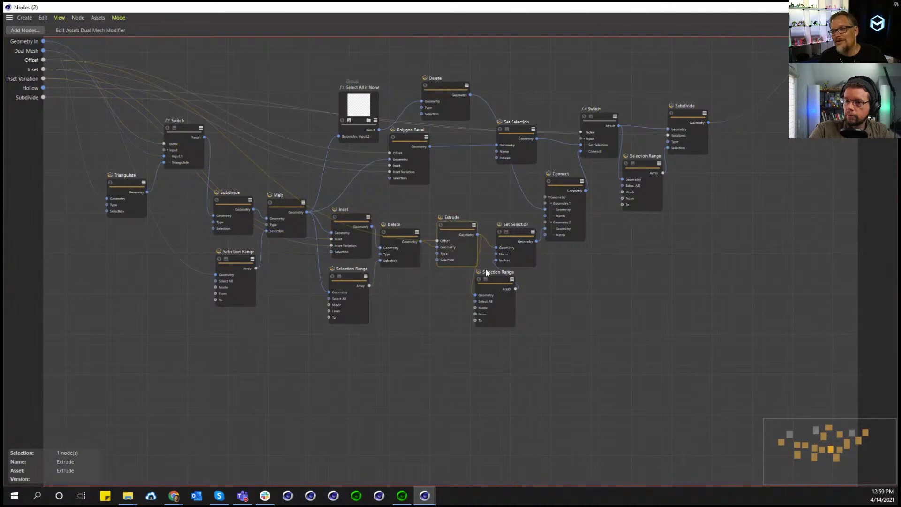
{"action": "left_click_drag", "start_coordinate": [520, 236], "coordinate": [524, 228]}
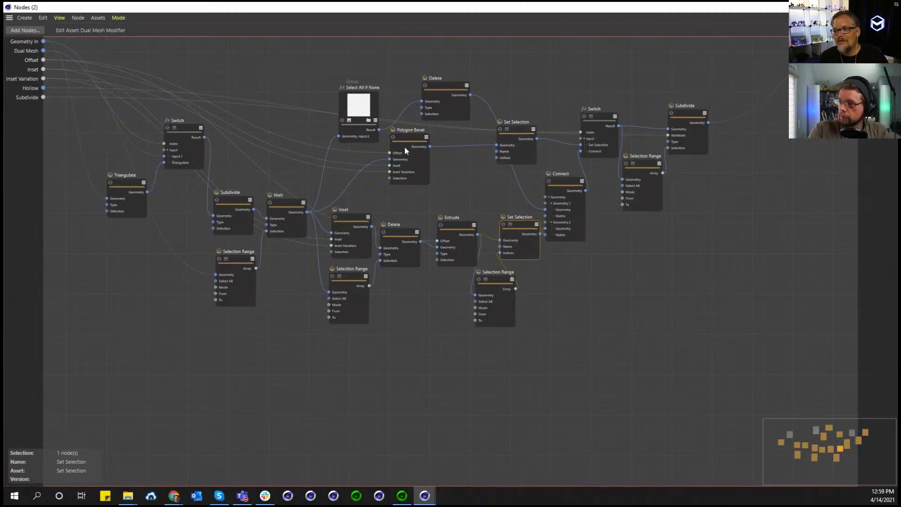
Highlight the Polygon Bevel branch and the lower branch up to Connect, and return to the scene's node graph
{"action": "left_click_drag", "start_coordinate": [305, 63], "coordinate": [513, 171]}
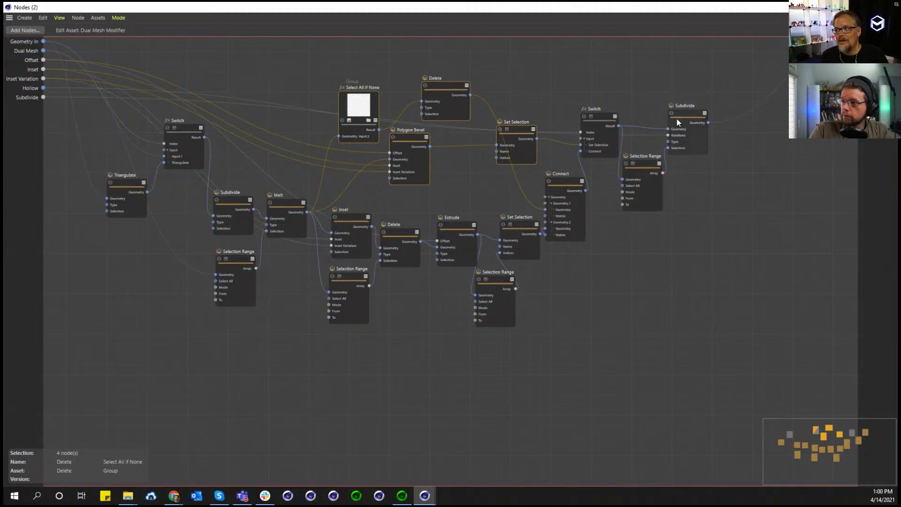
{"action": "left_click_drag", "start_coordinate": [575, 348], "coordinate": [163, 214]}
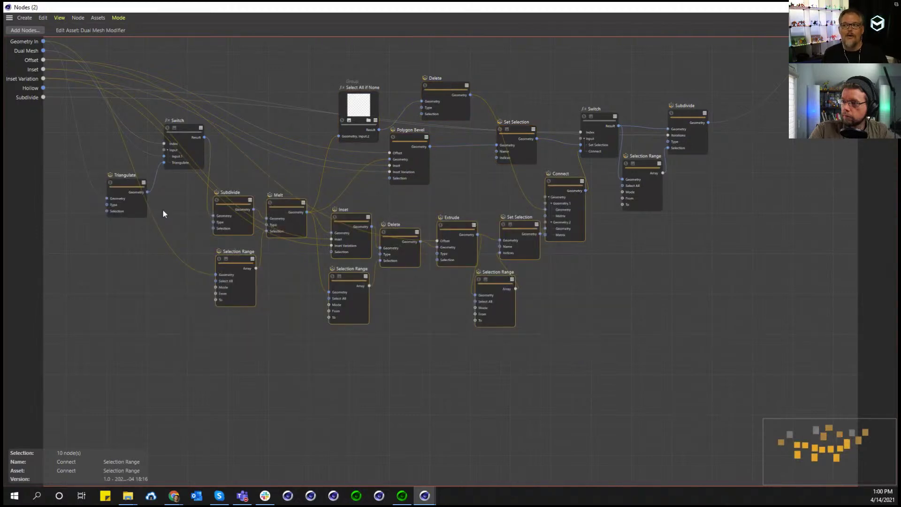
{"action": "left_click", "coordinate": [319, 253]}
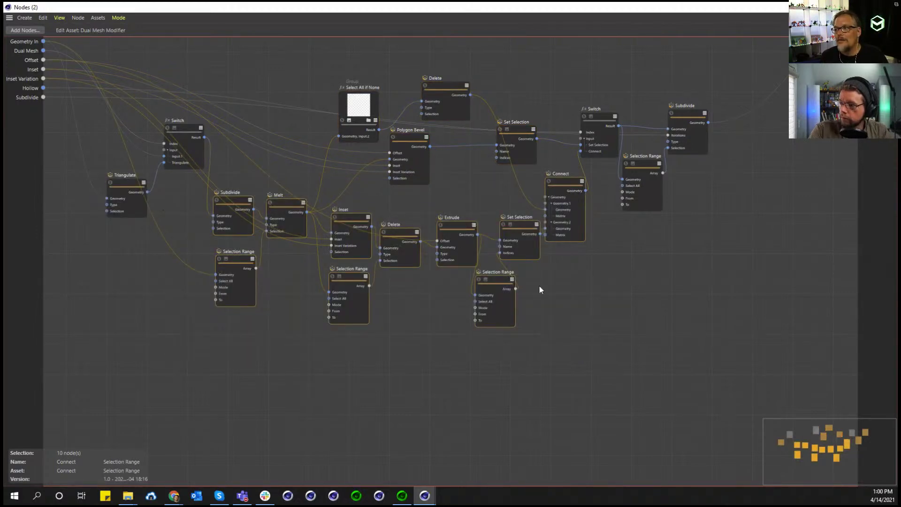
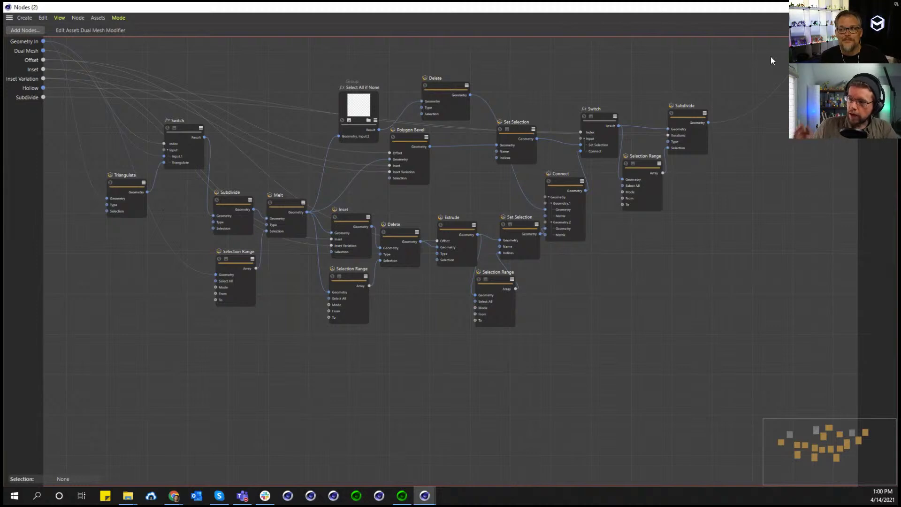
{"action": "key", "text": "h"}
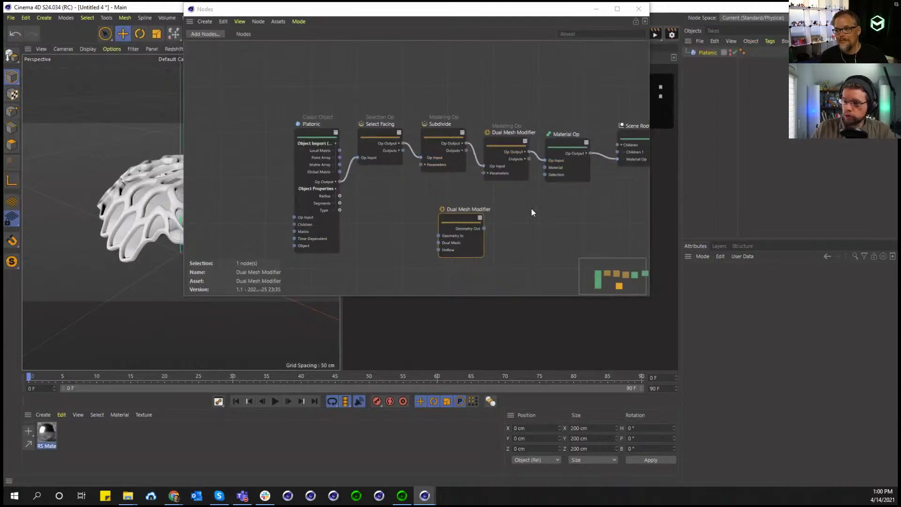
Add a Greeble Modeling Op node below Select Facing and delete it again
{"action": "double_click", "coordinate": [531, 208]}
{"action": "type", "text": "greeb"}
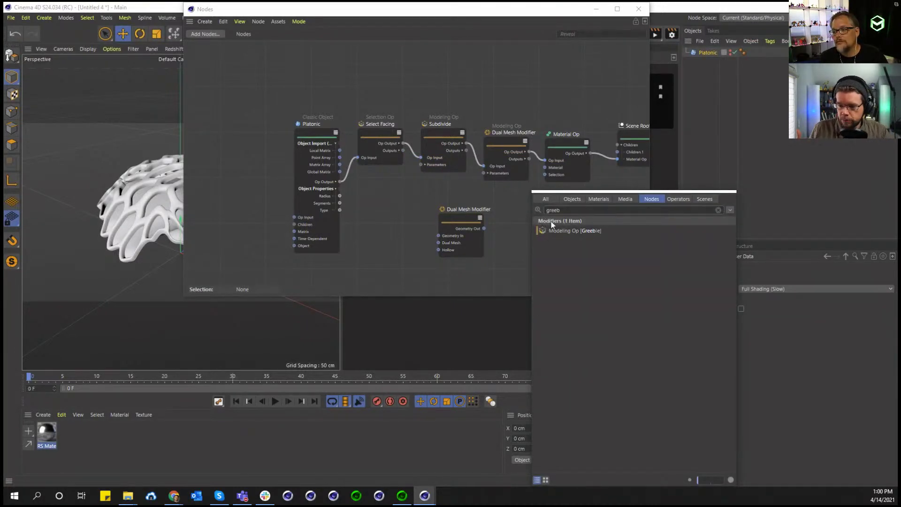
{"action": "key", "text": "BackSpace"}
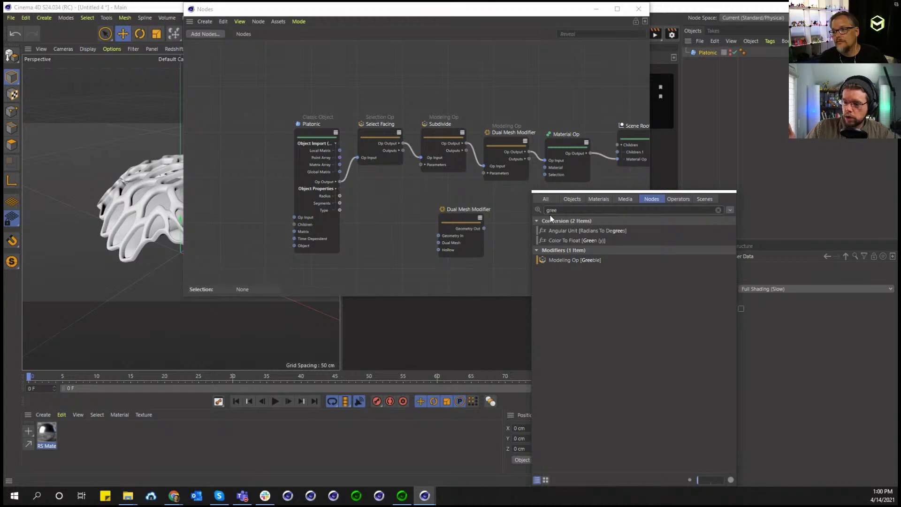
{"action": "double_click", "coordinate": [379, 199]}
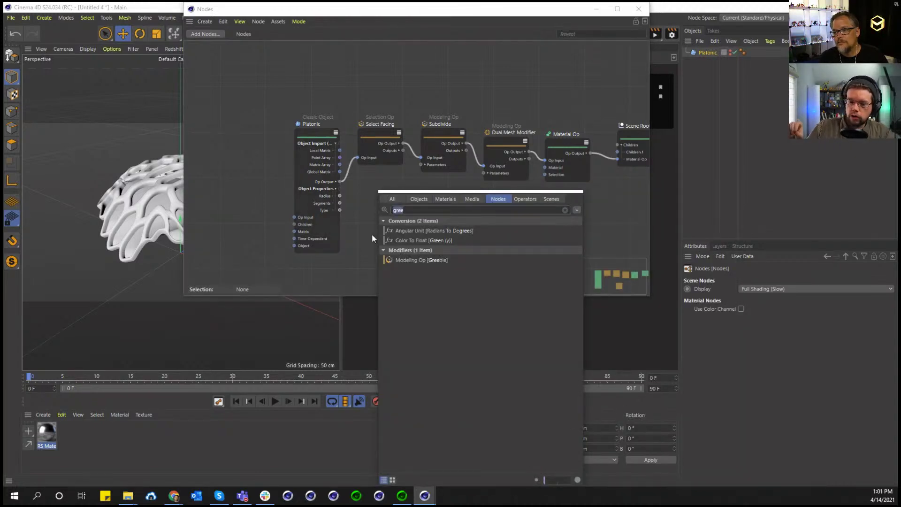
{"action": "left_click", "coordinate": [407, 260]}
{"action": "key", "text": "Return"}
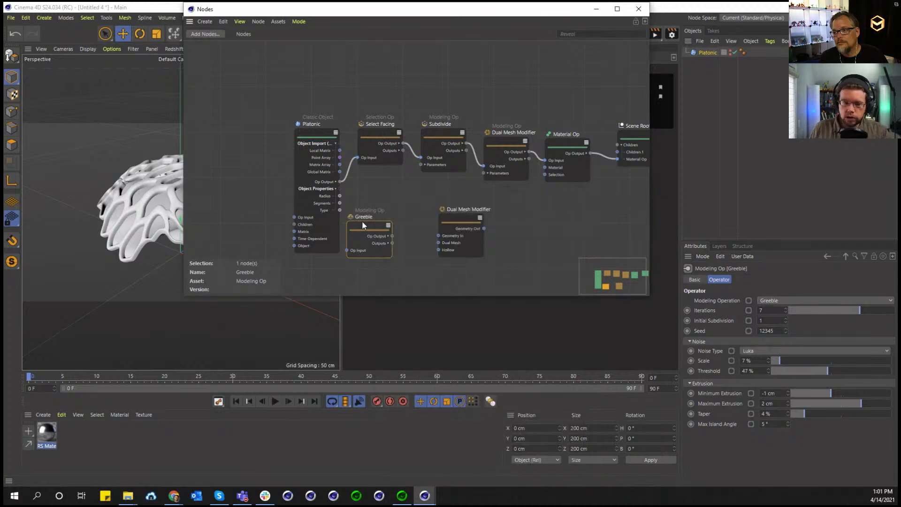
{"action": "key", "text": "Delete"}
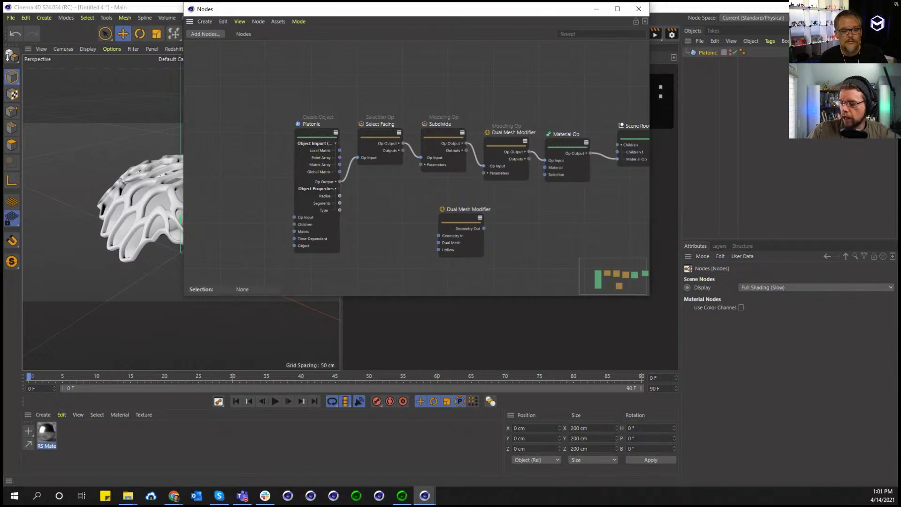
Open the Toy Brick.c4d project from the file explorer and close the Nodes window
{"action": "key", "text": "super+e"}
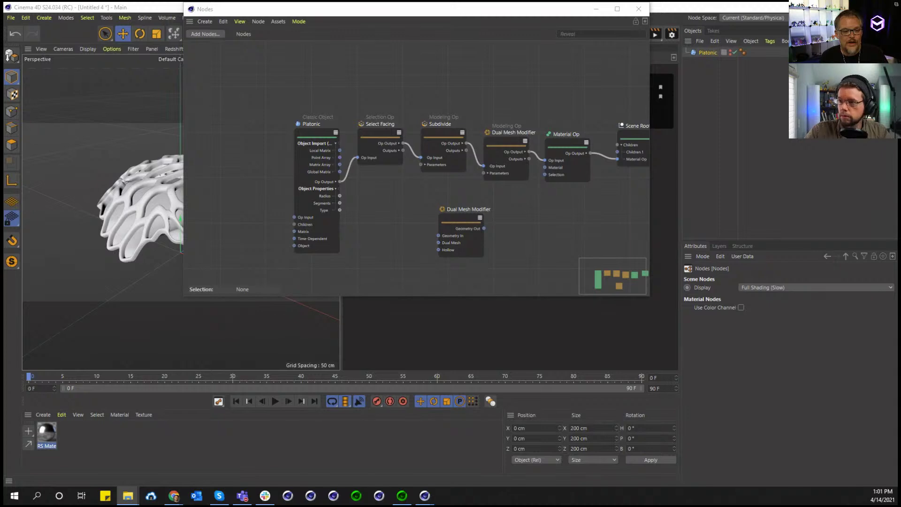
{"action": "left_click_drag", "start_coordinate": [131, 296], "coordinate": [122, 294]}
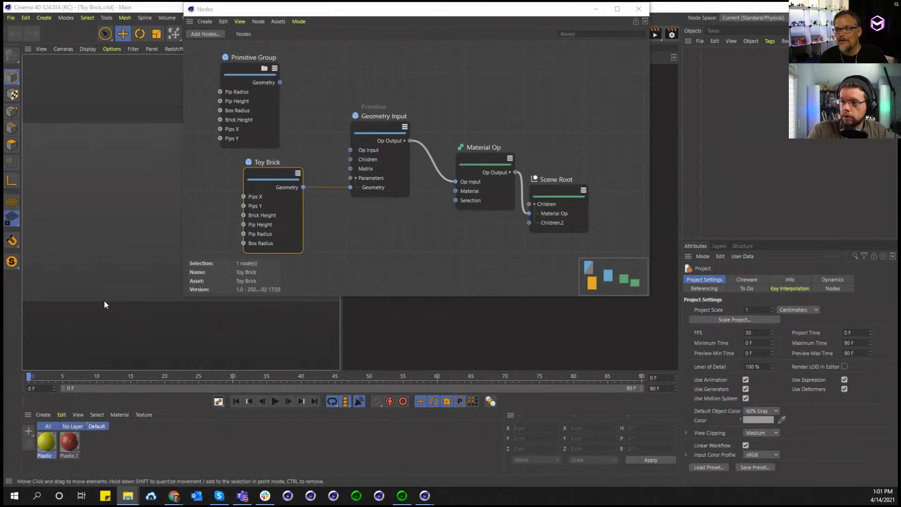
{"action": "left_click_drag", "start_coordinate": [481, 20], "coordinate": [488, 88]}
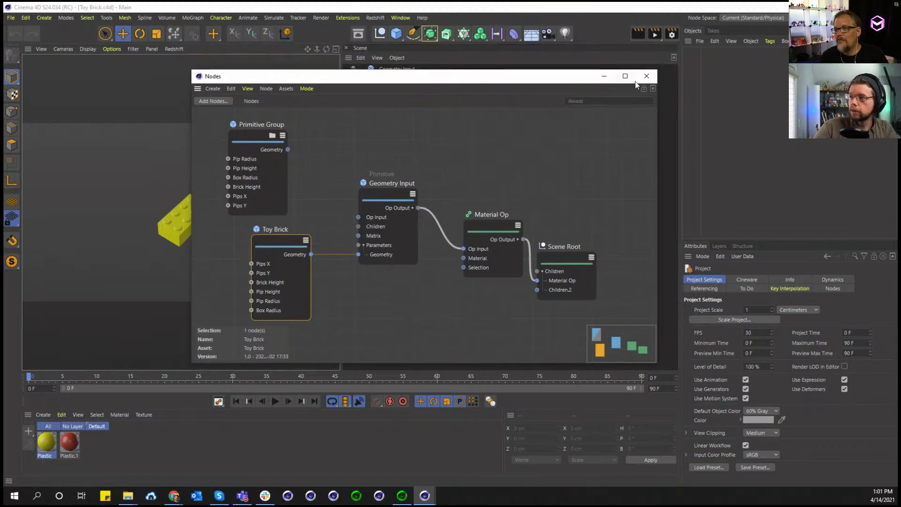
{"action": "left_click", "coordinate": [644, 77]}
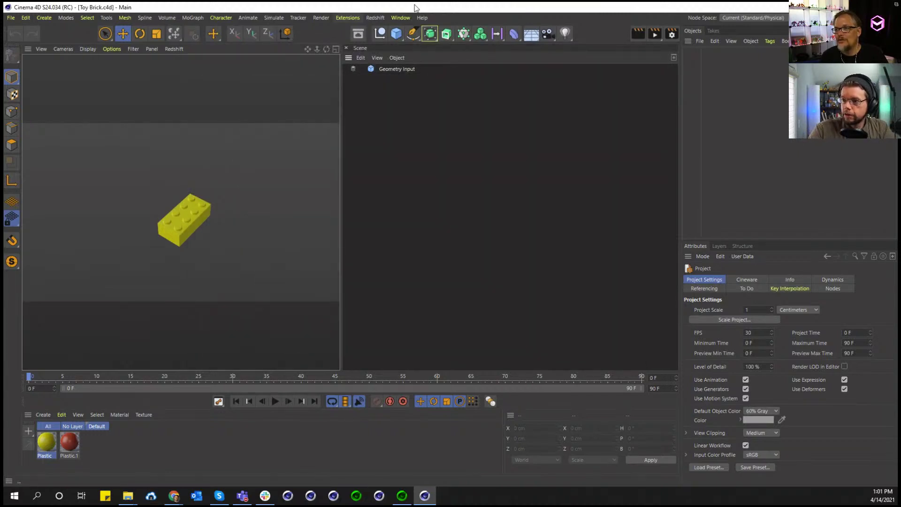
Expand the Geometry Input's operator stack and select the Toy Brick node in the reopened Node Editor, keeping the viewport uncovered
{"action": "left_click", "coordinate": [403, 70]}
{"action": "left_click", "coordinate": [355, 69]}
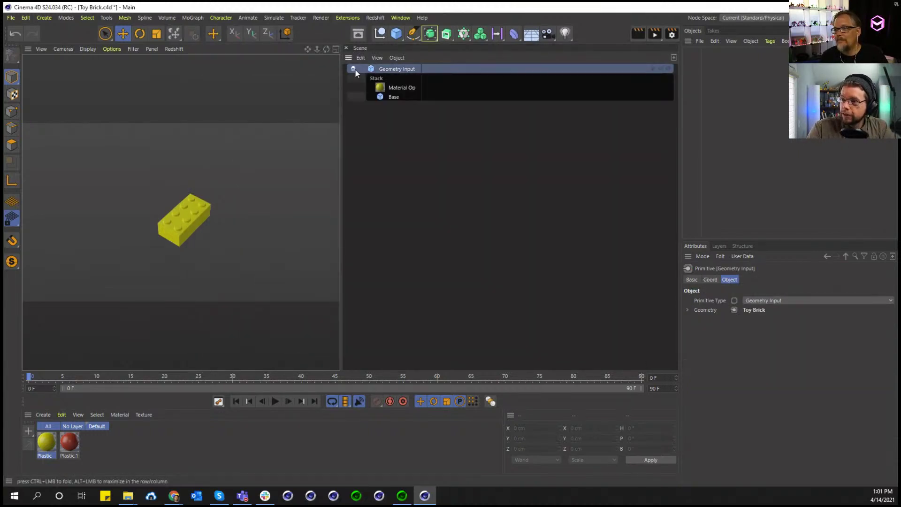
{"action": "left_click", "coordinate": [400, 18]}
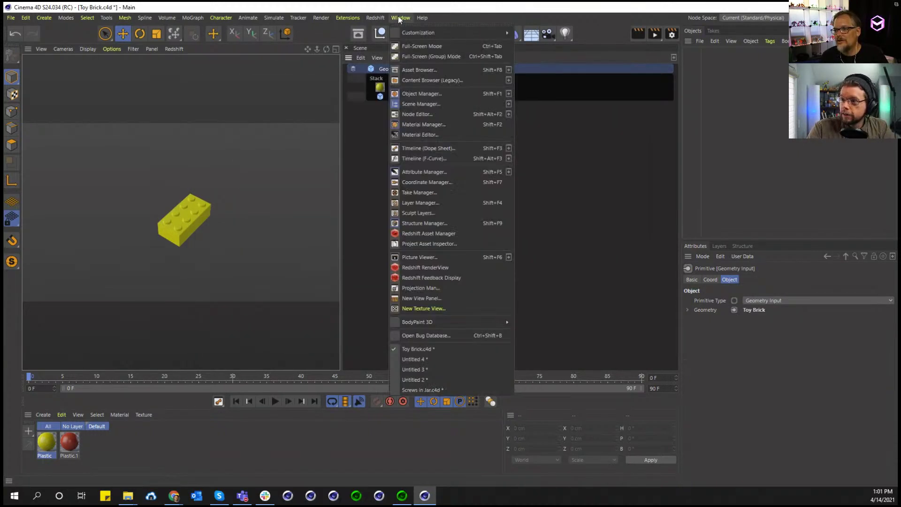
{"action": "left_click", "coordinate": [417, 114]}
{"action": "left_click", "coordinate": [293, 186]}
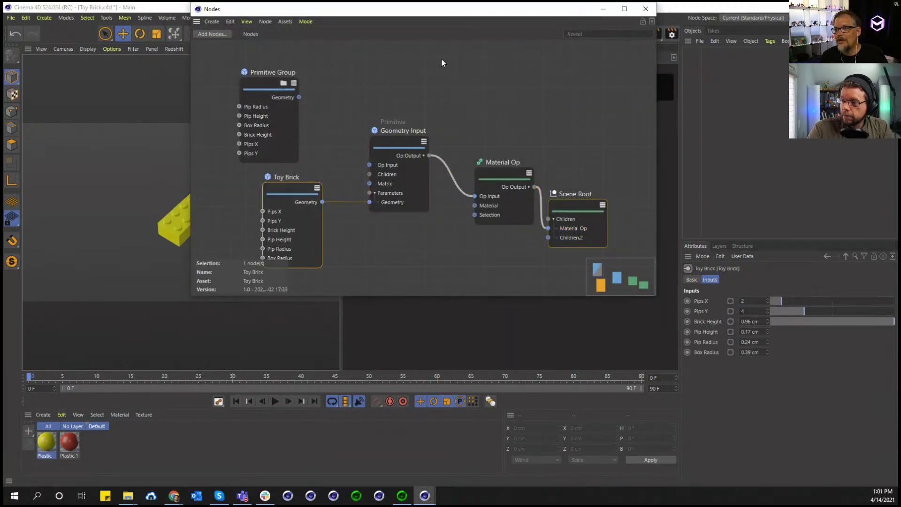
{"action": "left_click_drag", "start_coordinate": [409, 18], "coordinate": [422, 229]}
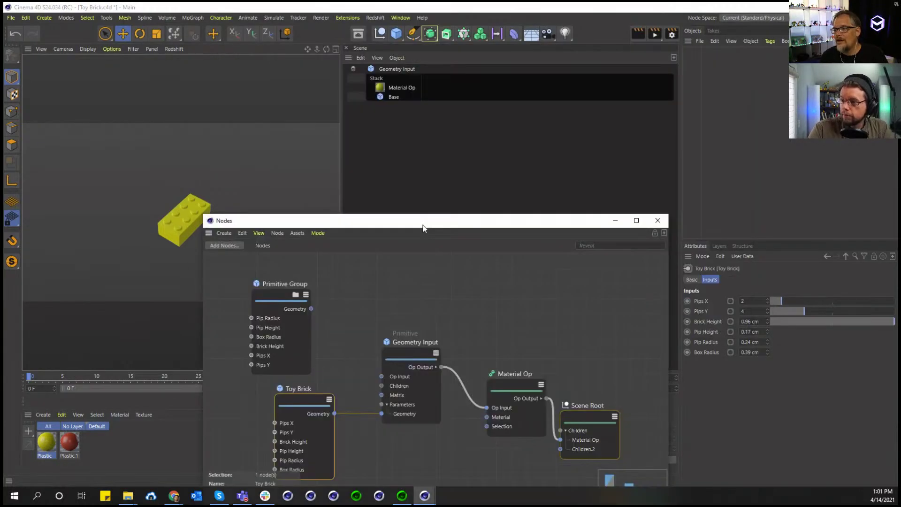
Try the Toy Brick with Pips X at 3 and a varied Pip Height, and set Pips X back to 2
{"action": "left_click_drag", "start_coordinate": [788, 304], "coordinate": [816, 301]}
{"action": "left_click_drag", "start_coordinate": [560, 221], "coordinate": [560, 367]}
{"action": "left_click_drag", "start_coordinate": [791, 303], "coordinate": [835, 323]}
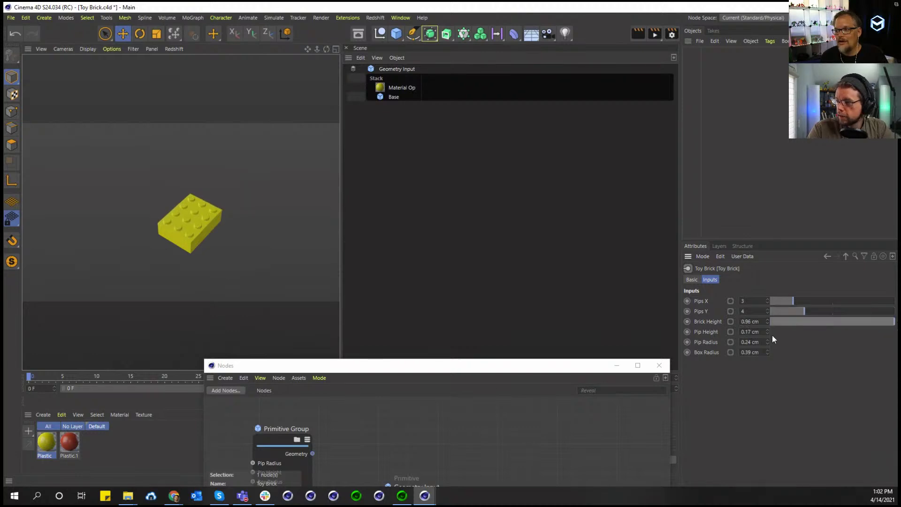
{"action": "left_click_drag", "start_coordinate": [768, 332], "coordinate": [588, 324]}
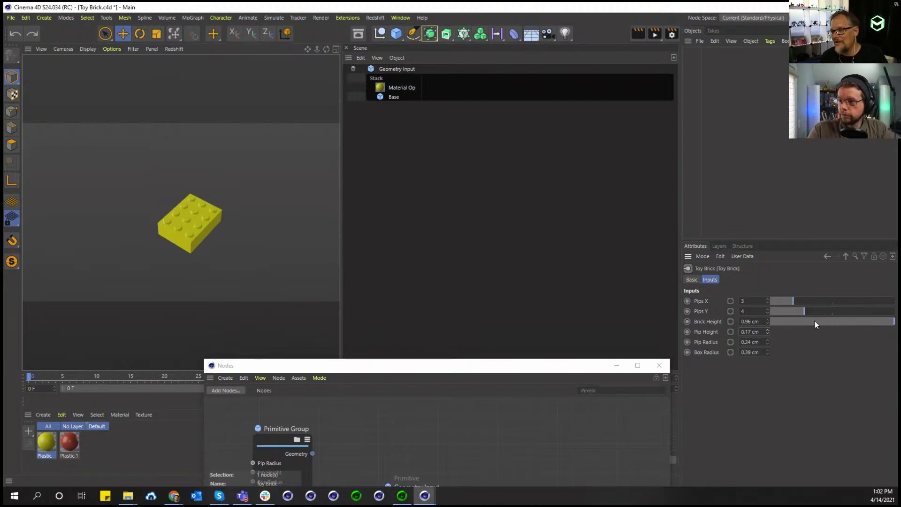
{"action": "left_click_drag", "start_coordinate": [798, 302], "coordinate": [781, 302]}
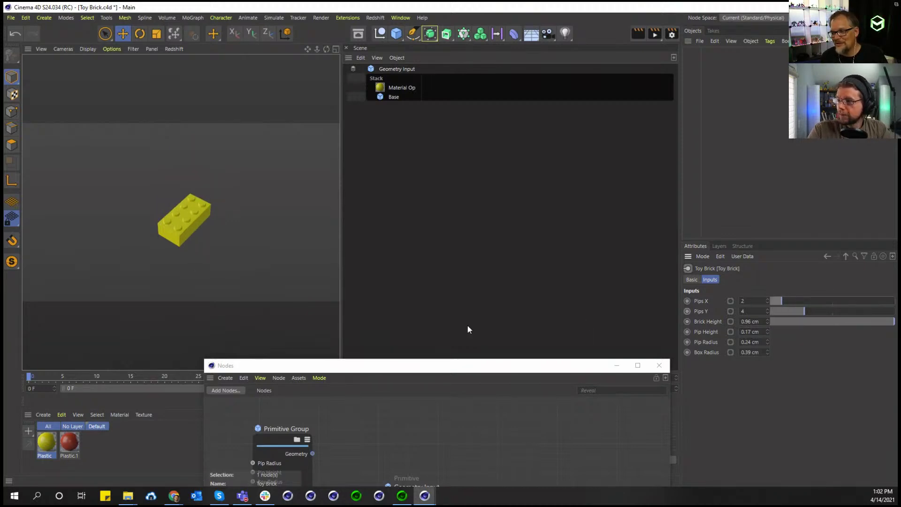
Maximize the node editor, enter the toy brick's Primitive Group, and space the two Pips X range nodes apart
{"action": "left_click_drag", "start_coordinate": [440, 360], "coordinate": [478, 99]}
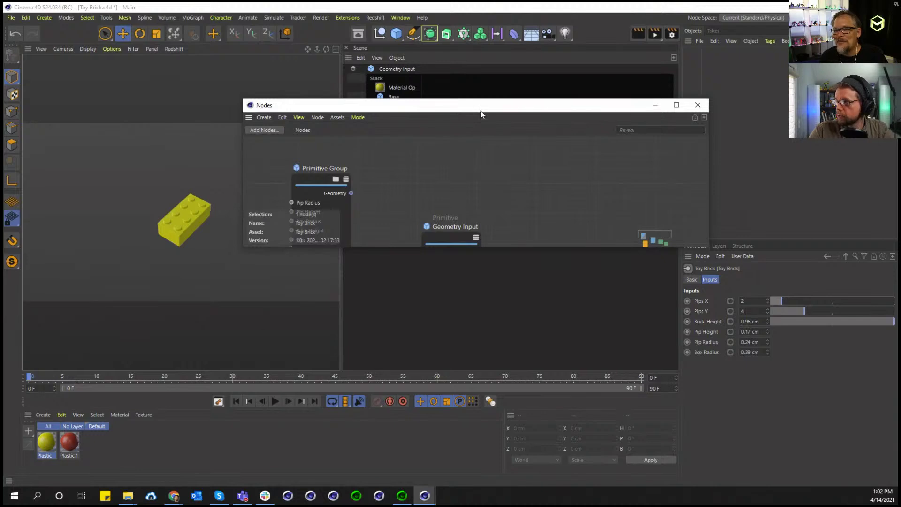
{"action": "double_click", "coordinate": [476, 108]}
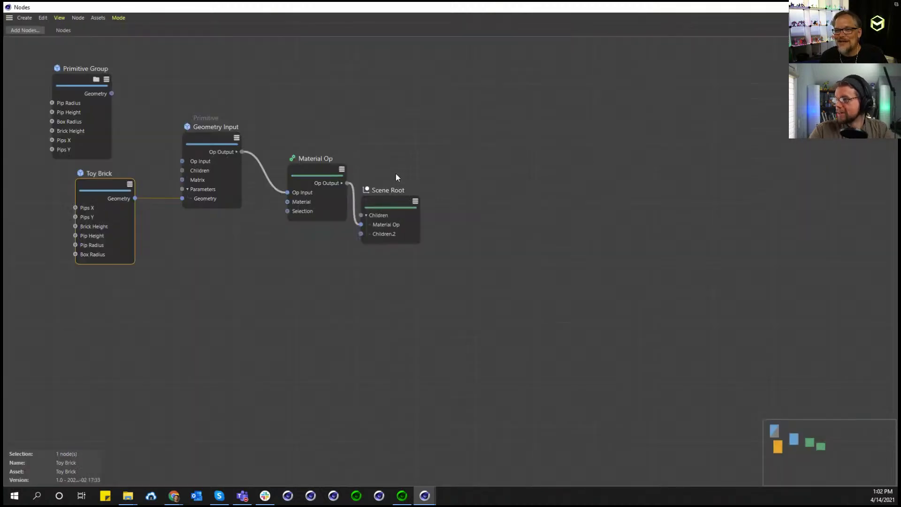
{"action": "left_click", "coordinate": [96, 79]}
{"action": "key", "text": "h"}
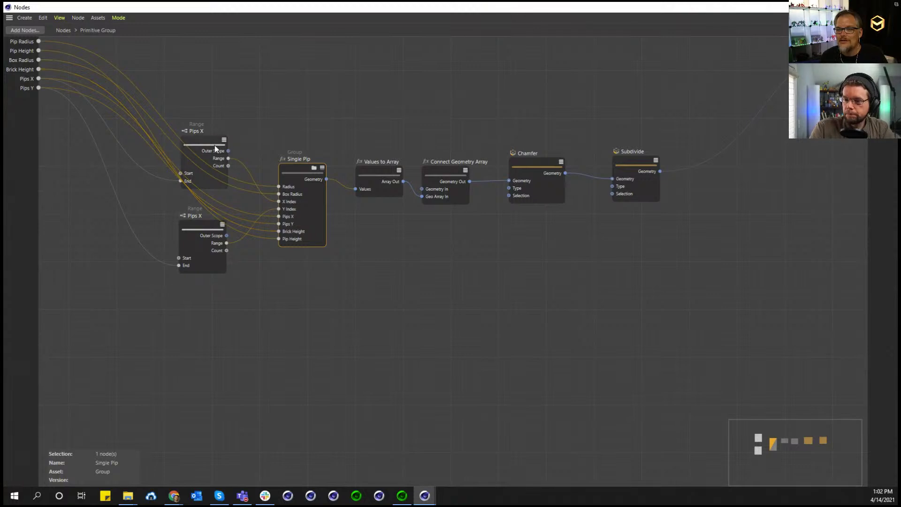
{"action": "left_click_drag", "start_coordinate": [202, 140], "coordinate": [197, 87]}
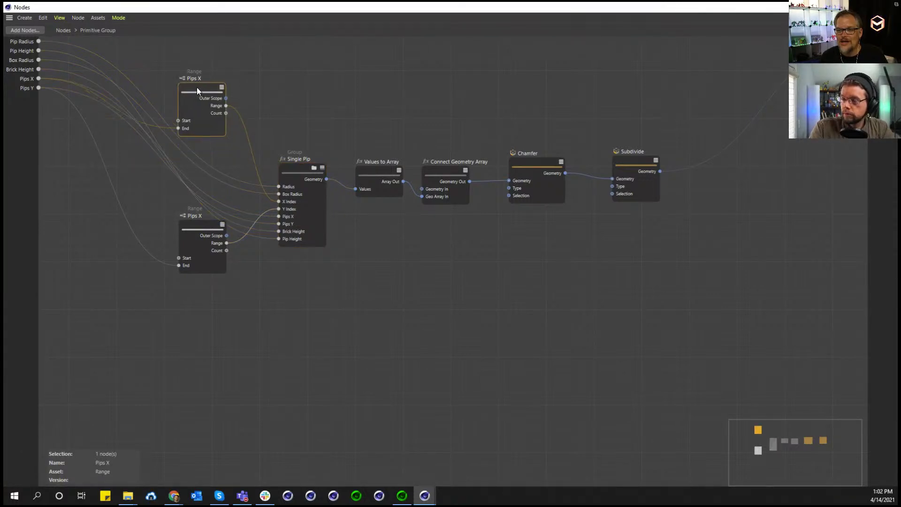
{"action": "mouse_move", "coordinate": [186, 217]}
{"action": "left_mouse_down"}
{"action": "mouse_move", "coordinate": [179, 201]}
{"action": "mouse_move", "coordinate": [195, 209]}
{"action": "left_mouse_up"}
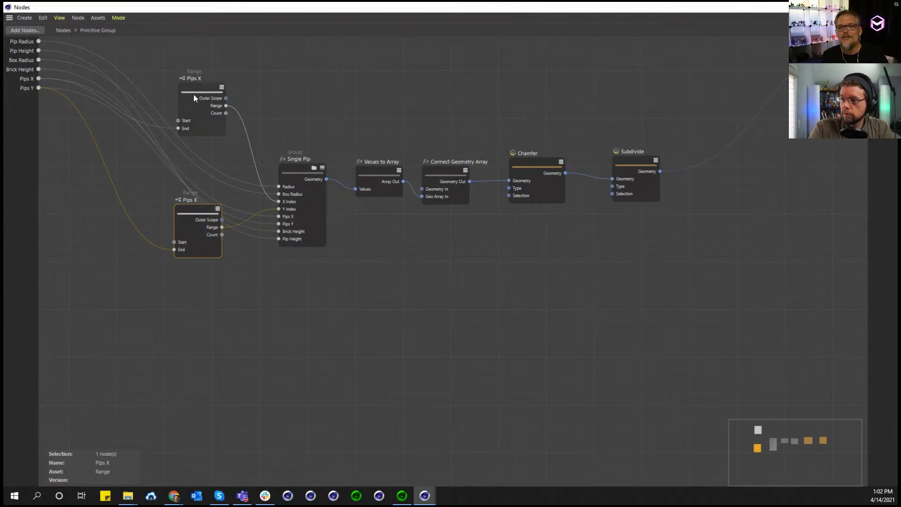
Examine the Single Pip group's inner network and the Chamfer node, ending back at the graph's top level
{"action": "left_click", "coordinate": [315, 168]}
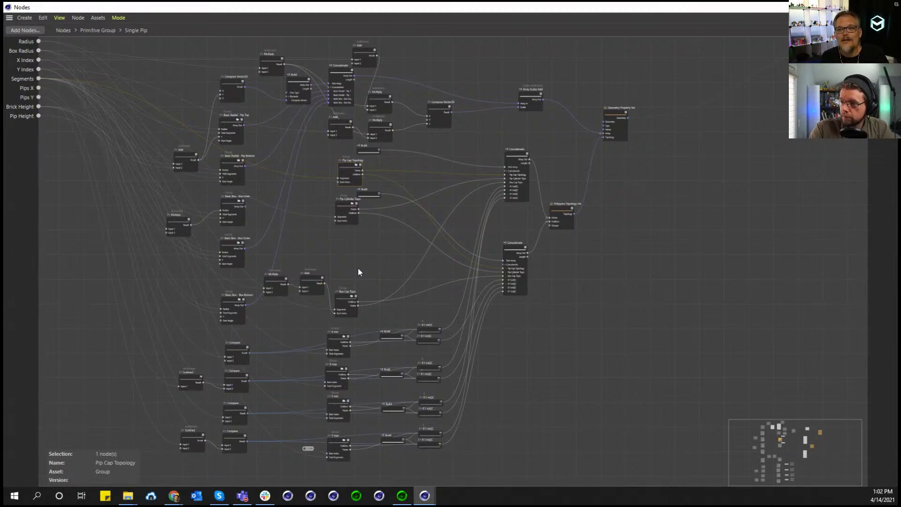
{"action": "left_click", "coordinate": [92, 31]}
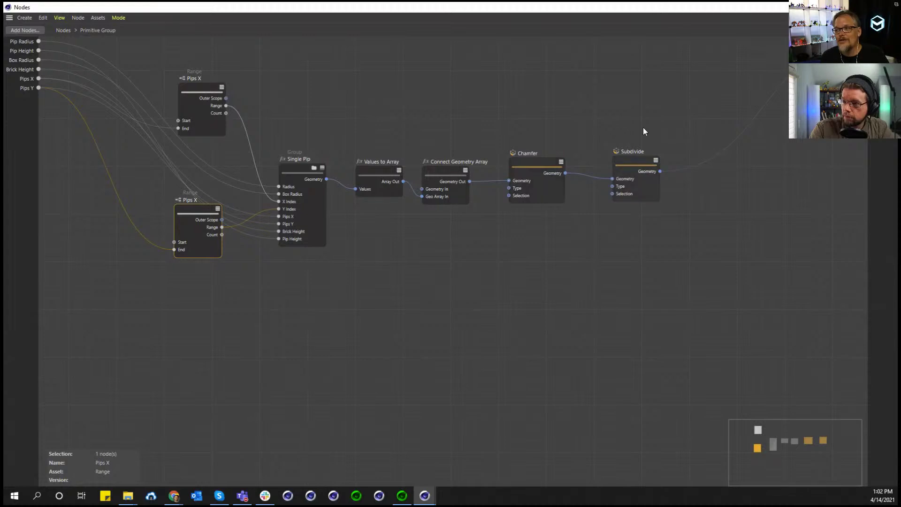
{"action": "left_click_drag", "start_coordinate": [549, 159], "coordinate": [554, 154]}
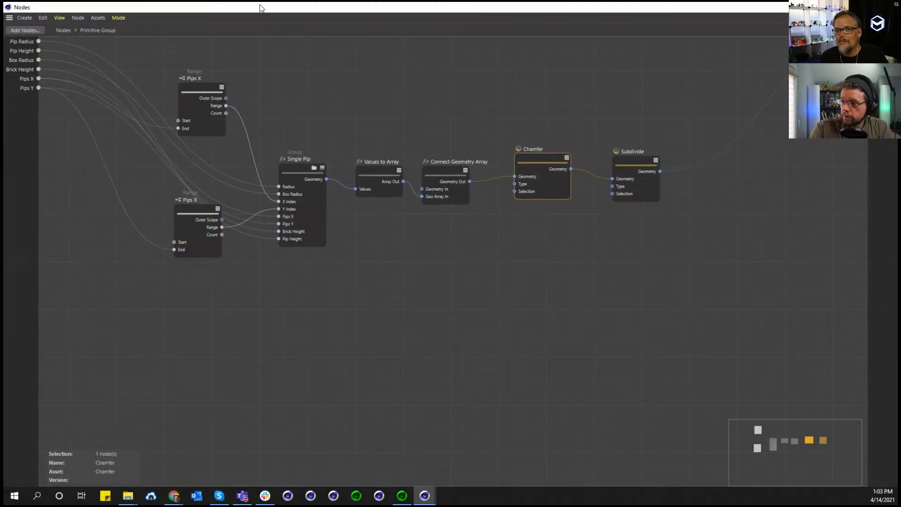
{"action": "left_click", "coordinate": [71, 30]}
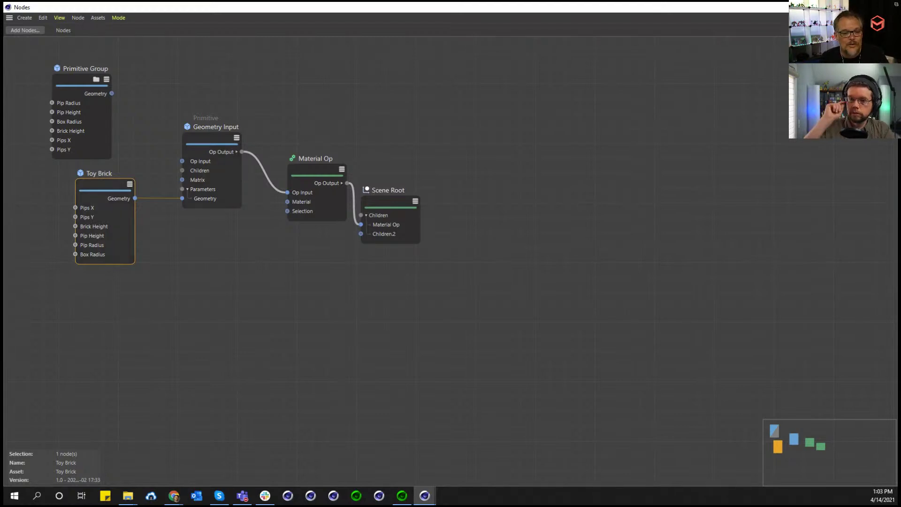
Open the Gem_019.c4d scene and show its scene graph in the node editor
{"action": "key", "text": "alt+Tab"}
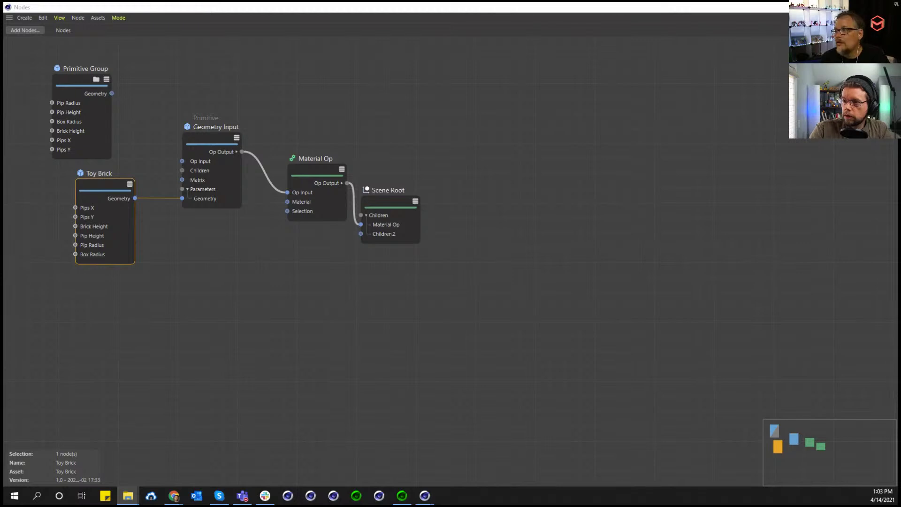
{"action": "key", "text": "alt+Tab"}
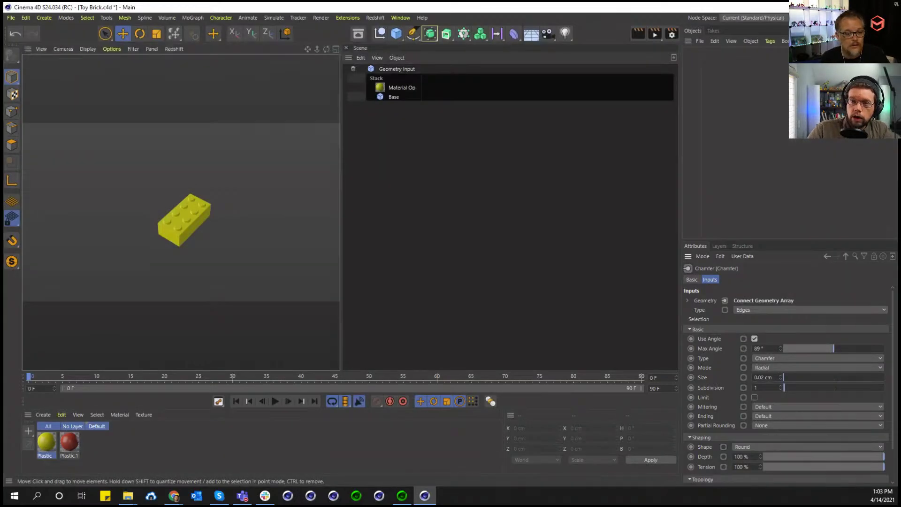
{"action": "left_click_drag", "start_coordinate": [1, 324], "coordinate": [92, 327]}
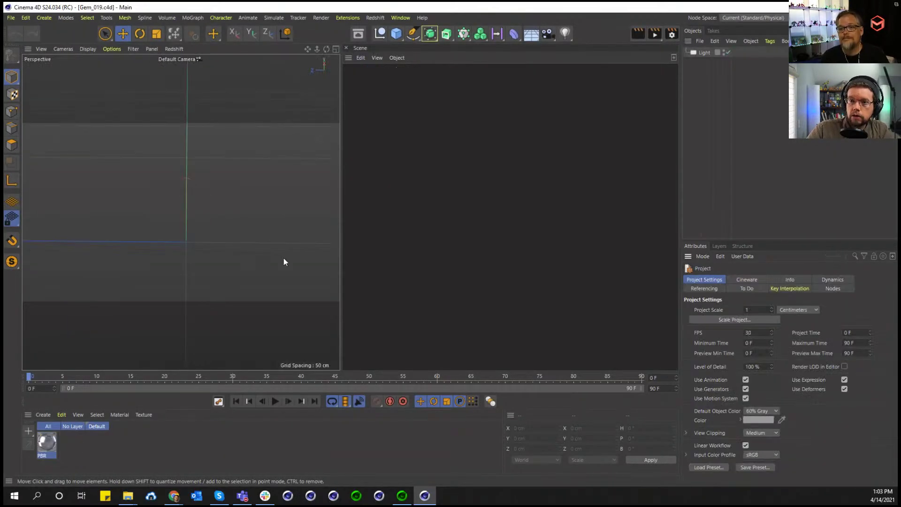
{"action": "left_click", "coordinate": [401, 18]}
{"action": "left_click", "coordinate": [417, 114]}
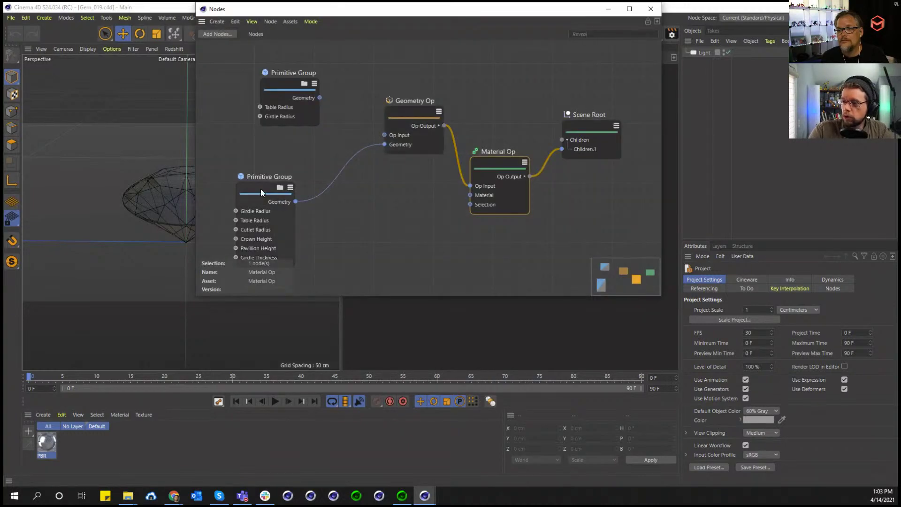
Set the connected Primitive Group's girdle radius to 129 cm, table radius to 52.9 %, and girdle thickness to 2.8 %, and close the node editor
{"action": "left_click", "coordinate": [339, 166]}
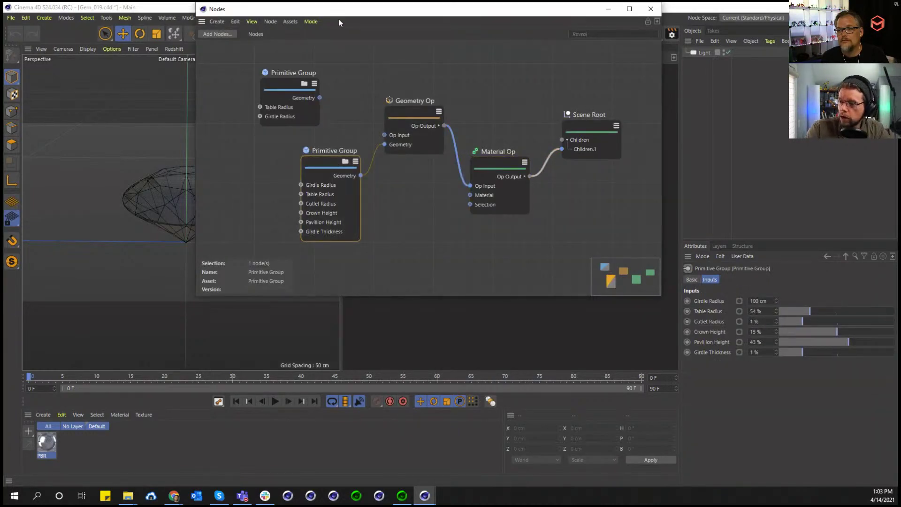
{"action": "left_click_drag", "start_coordinate": [340, 10], "coordinate": [416, 21]}
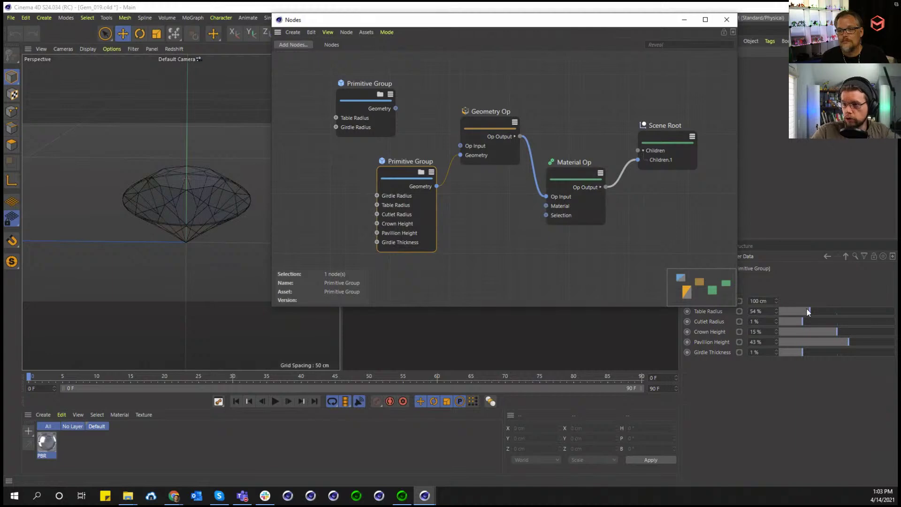
{"action": "left_click_drag", "start_coordinate": [809, 312], "coordinate": [844, 352]}
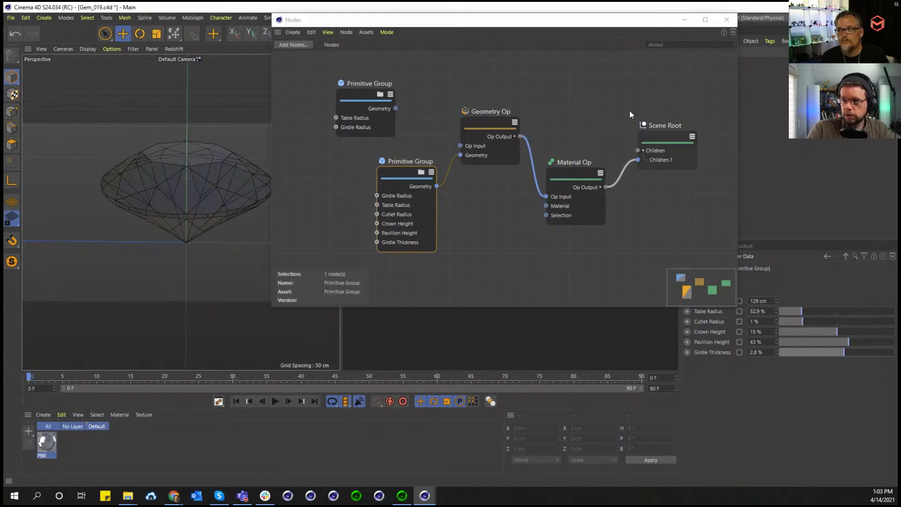
{"action": "left_click", "coordinate": [726, 19]}
Set both the node space and the scene's renderer to Redshift
{"action": "left_click", "coordinate": [757, 17]}
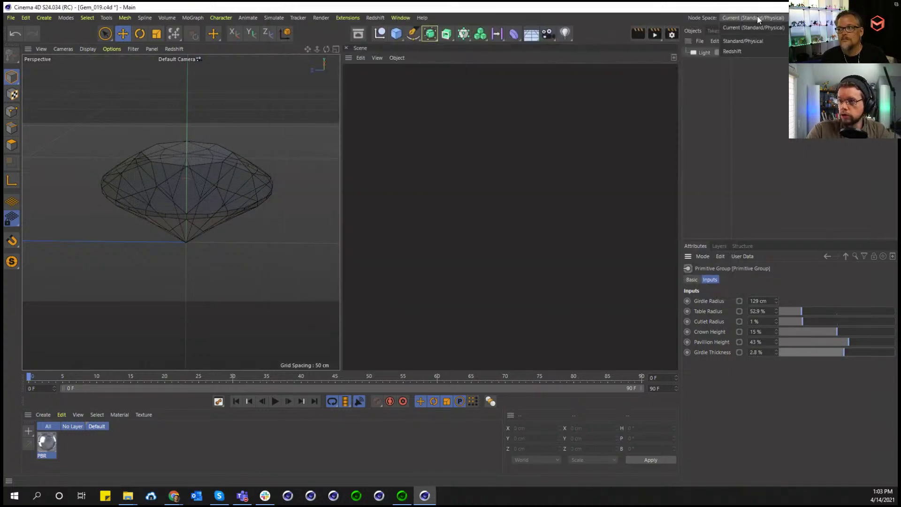
{"action": "left_click", "coordinate": [753, 53]}
{"action": "key", "text": "ctrl+b"}
{"action": "left_click", "coordinate": [577, 52]}
{"action": "left_click", "coordinate": [581, 93]}
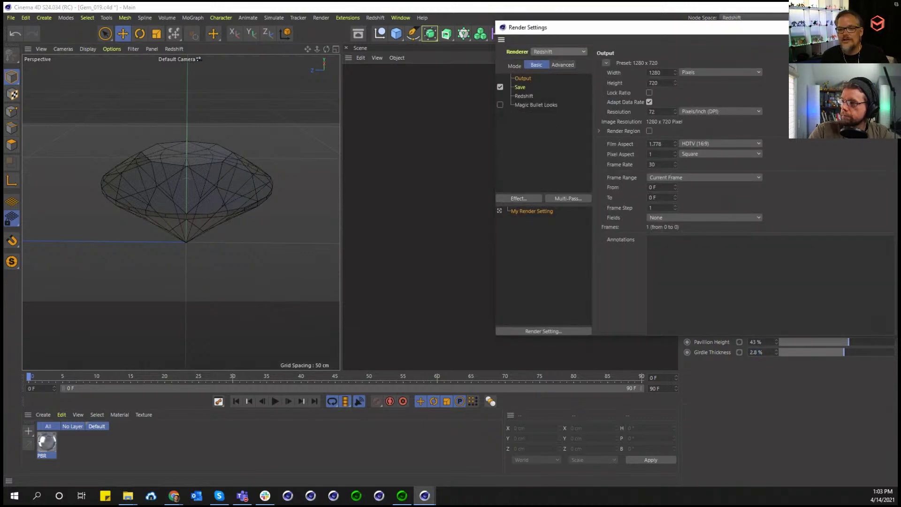
{"action": "left_click", "coordinate": [889, 27]}
Create a new standard Redshift material in the gem scene
{"action": "left_click", "coordinate": [43, 414]}
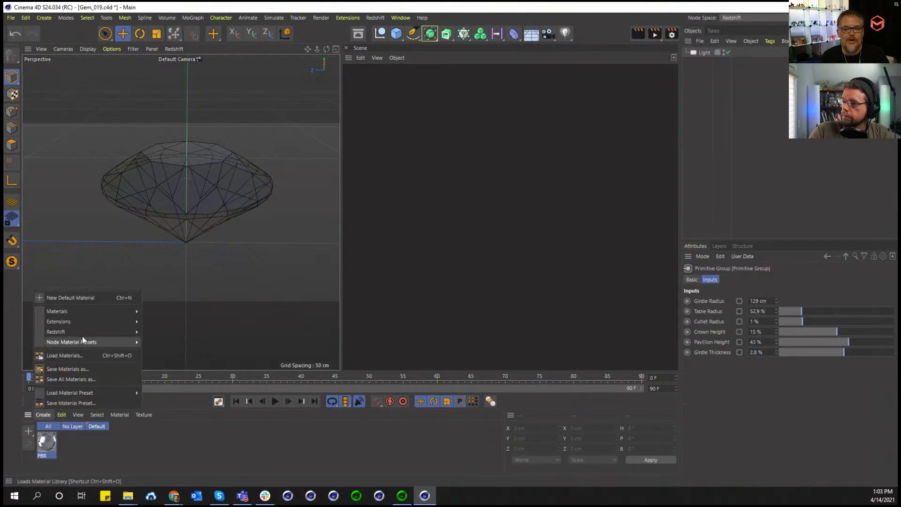
{"action": "mouse_move", "coordinate": [89, 332]}
{"action": "mouse_move", "coordinate": [151, 331]}
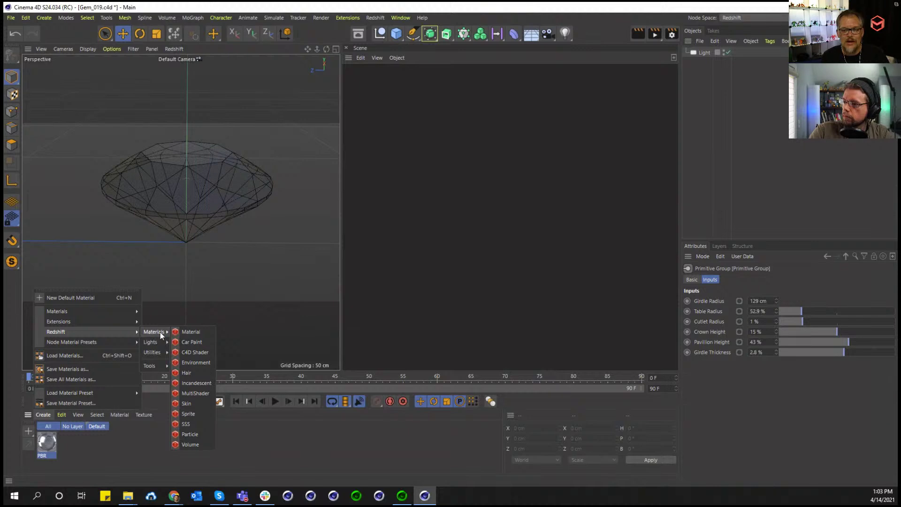
{"action": "key", "text": "Escape"}
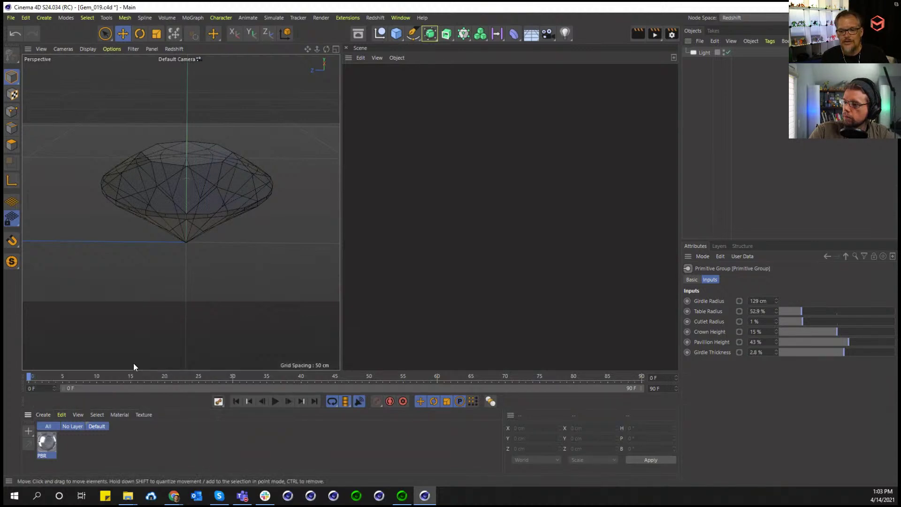
{"action": "left_click", "coordinate": [43, 414]}
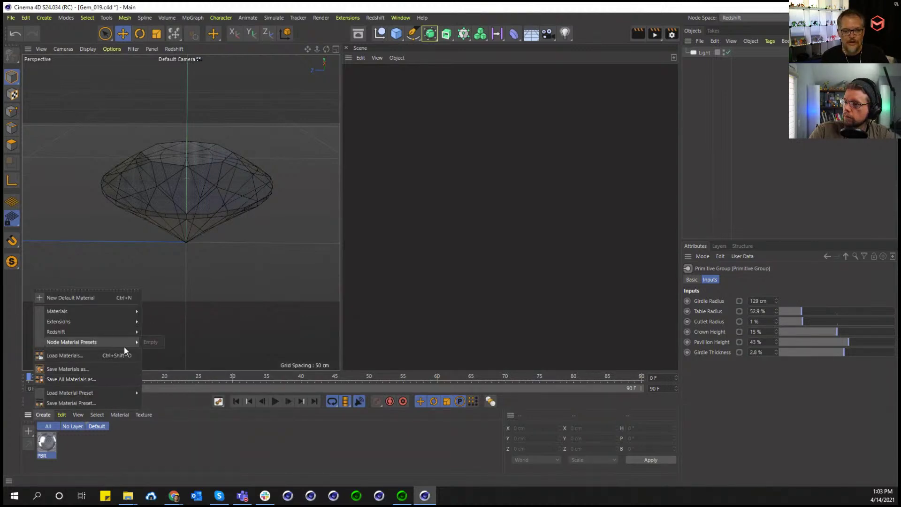
{"action": "mouse_move", "coordinate": [124, 331]}
{"action": "mouse_move", "coordinate": [157, 332]}
{"action": "left_click", "coordinate": [190, 333]}
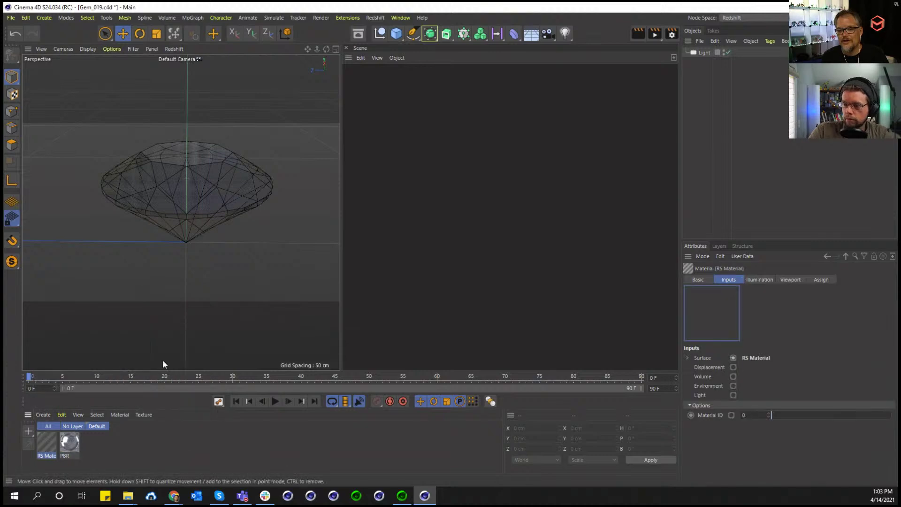
Open the new RS Material in the node editor and examine its node graph
{"action": "double_click", "coordinate": [48, 444]}
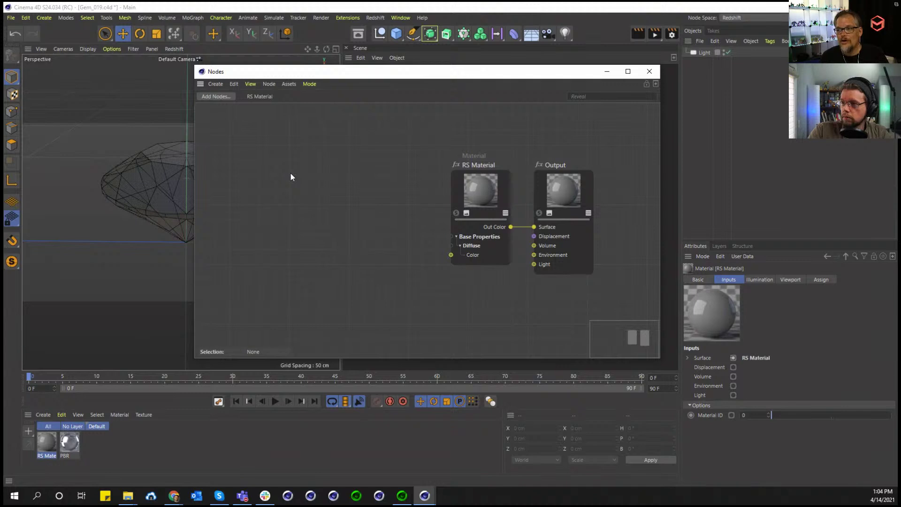
{"action": "scroll", "coordinate": [289, 176], "scroll_direction": "down", "scroll_amount": 1}
{"action": "scroll", "coordinate": [289, 177], "scroll_direction": "up", "scroll_amount": 2}
{"action": "scroll", "coordinate": [290, 181], "scroll_direction": "down", "scroll_amount": 1}
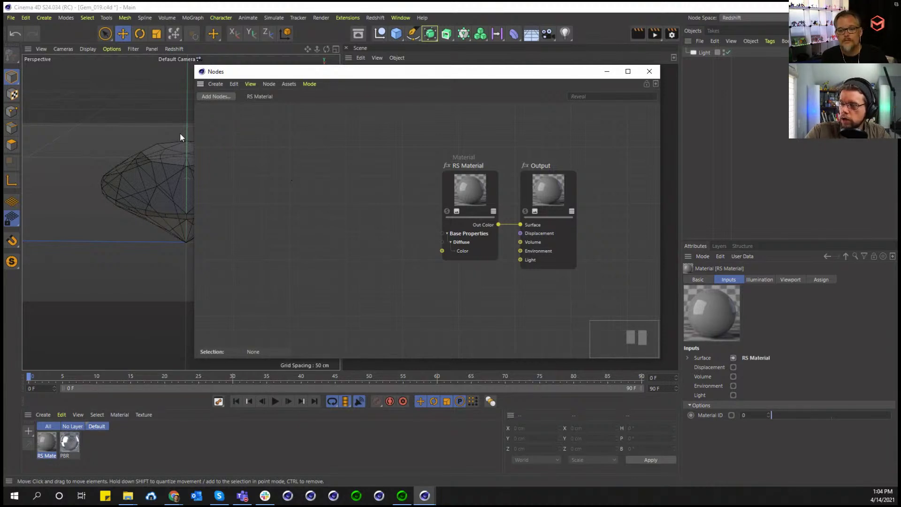
Try to convert all scene materials to nodes with the Redshift material tools
{"action": "left_click", "coordinate": [43, 414]}
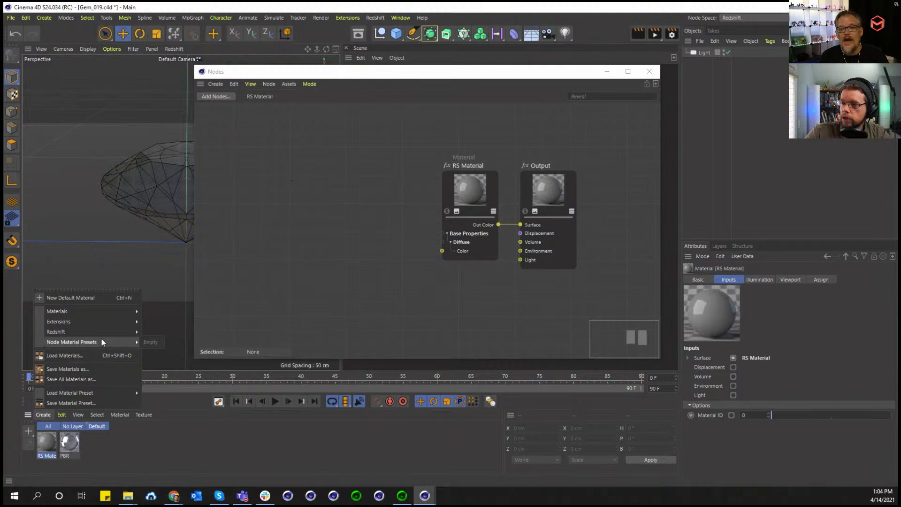
{"action": "mouse_move", "coordinate": [105, 331]}
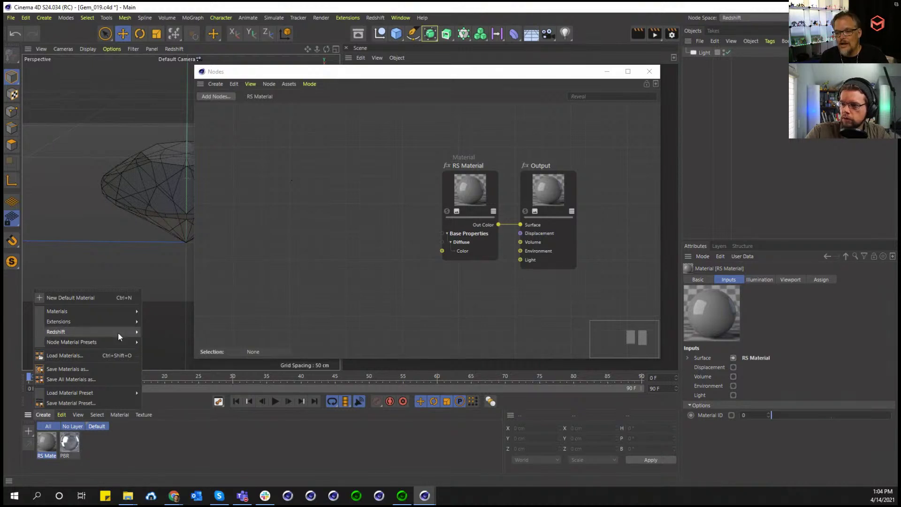
{"action": "mouse_move", "coordinate": [161, 365]}
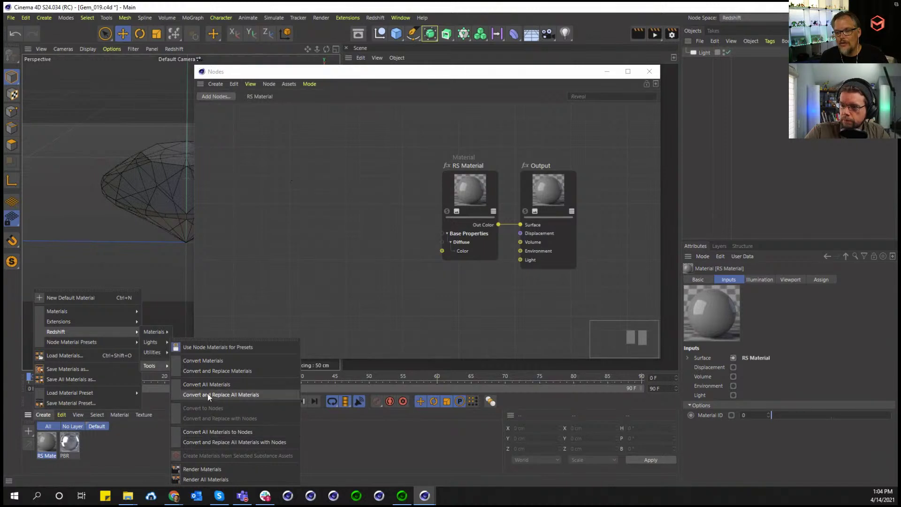
{"action": "left_click", "coordinate": [209, 431]}
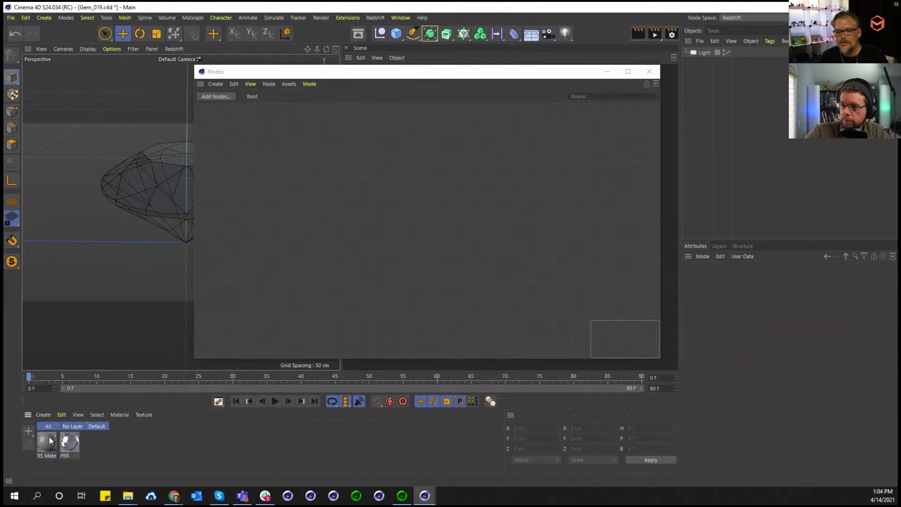
{"action": "left_click", "coordinate": [46, 416]}
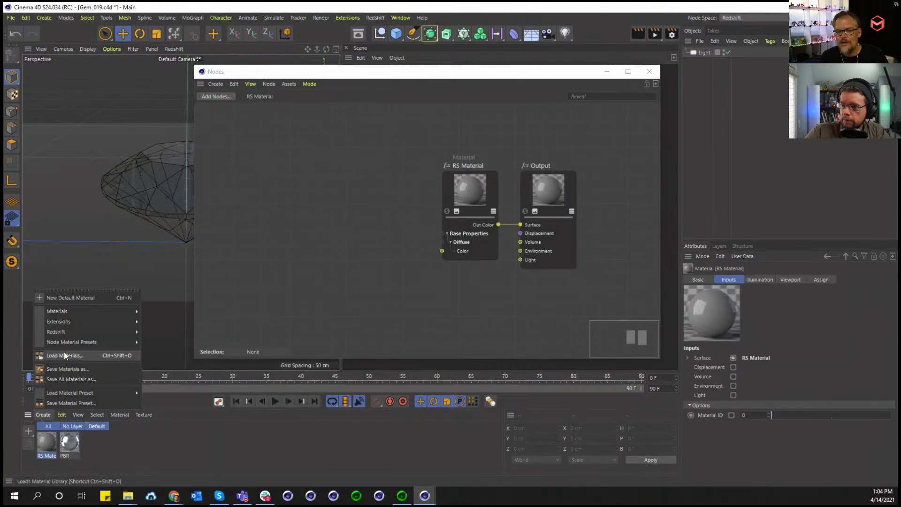
{"action": "mouse_move", "coordinate": [69, 333]}
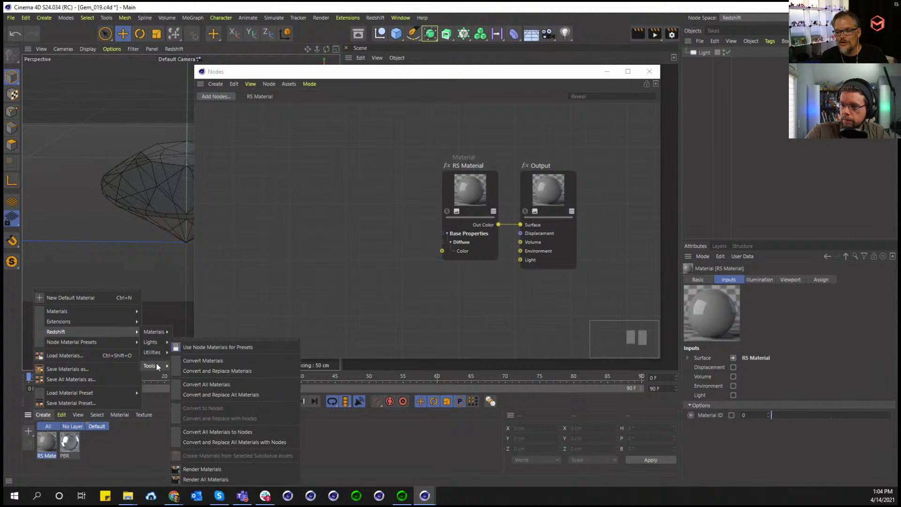
{"action": "left_click", "coordinate": [192, 428]}
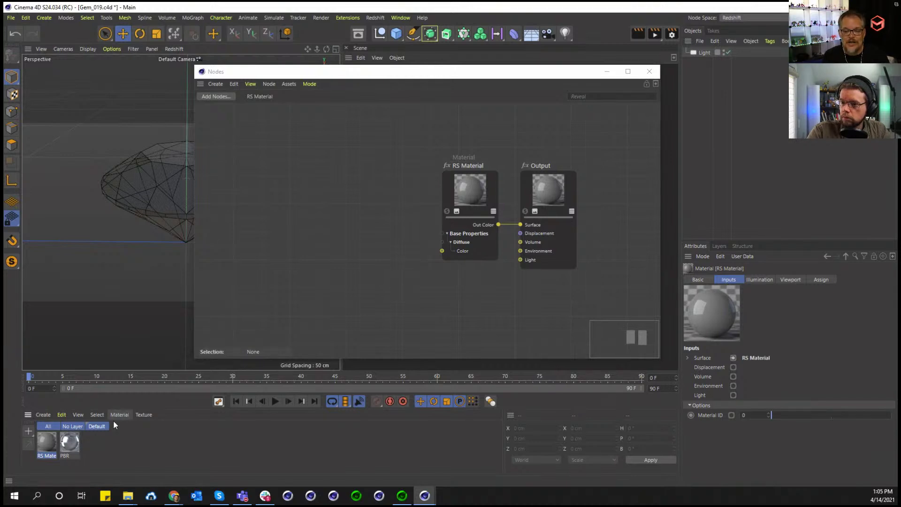
Detach the Redshift material tools as a floating palette, review the node preset and conversion commands, and close the palette
{"action": "left_click", "coordinate": [43, 415]}
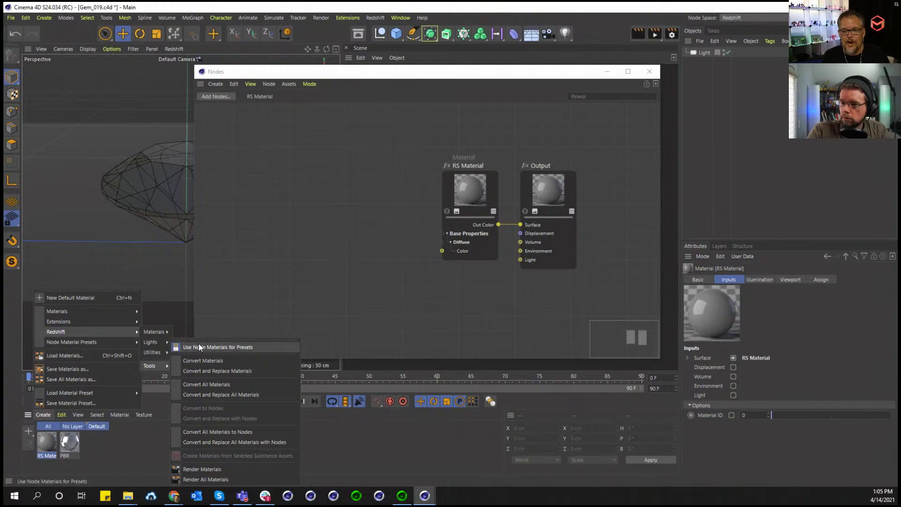
{"action": "left_click", "coordinate": [200, 342]}
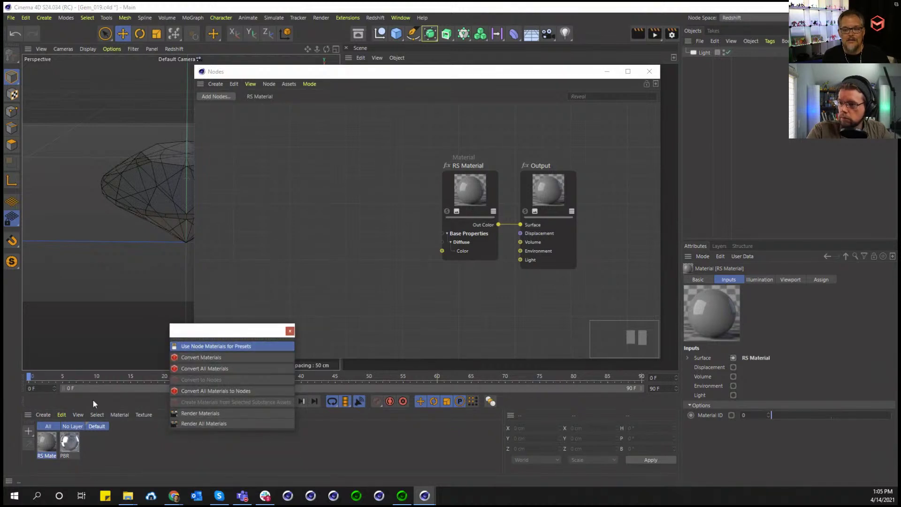
{"action": "left_click", "coordinate": [52, 414]}
{"action": "mouse_move", "coordinate": [77, 330]}
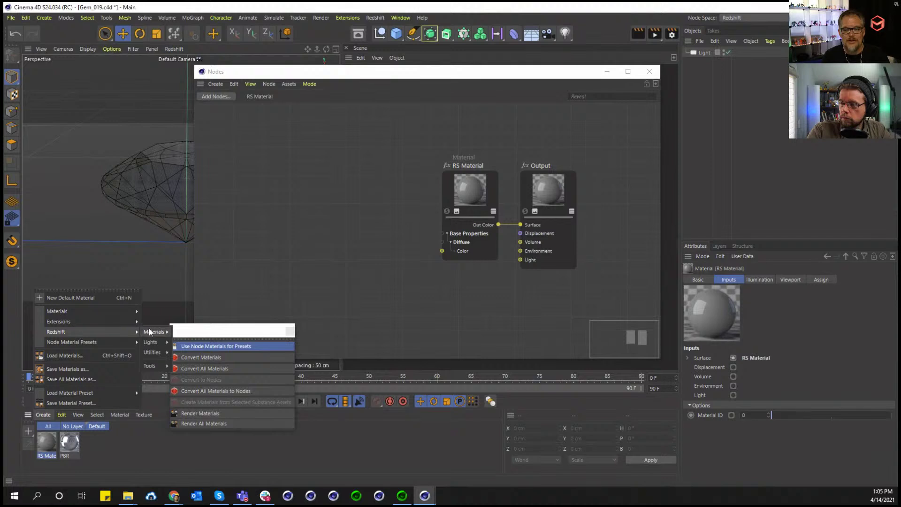
{"action": "mouse_move", "coordinate": [149, 332]}
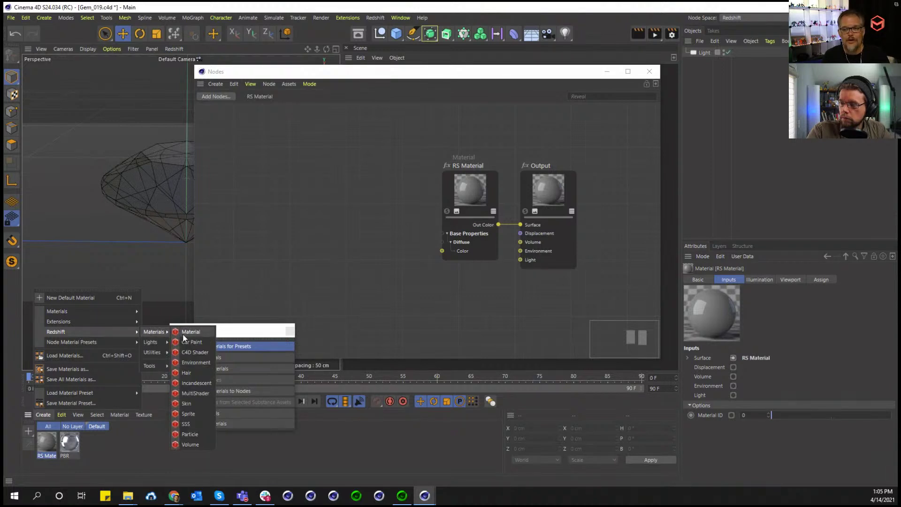
{"action": "left_click", "coordinate": [271, 338]}
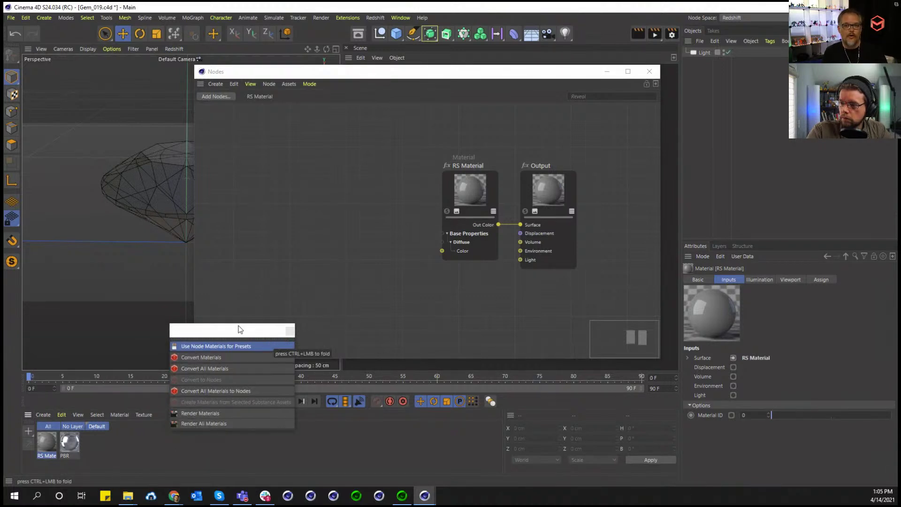
{"action": "left_click", "coordinate": [290, 331]}
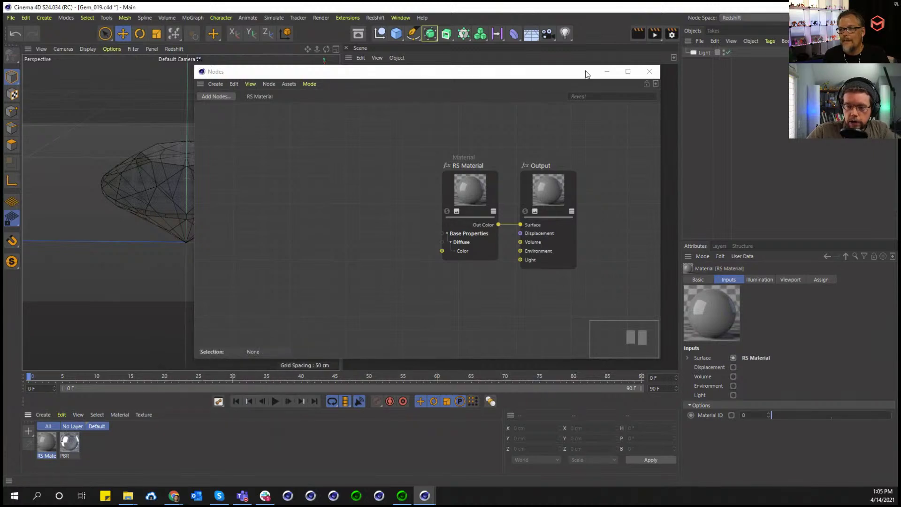
Reopen the RS Material in the node editor to view its node graph, and close the editor
{"action": "left_click", "coordinate": [648, 70]}
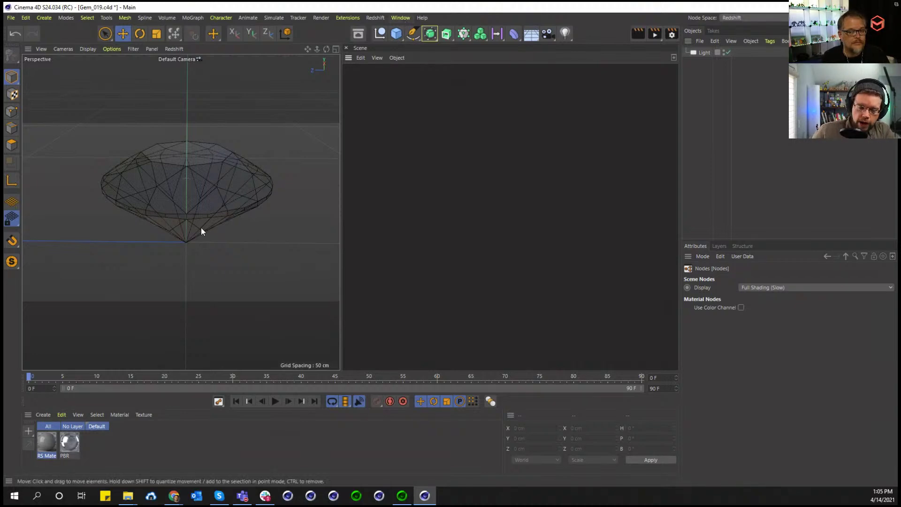
{"action": "double_click", "coordinate": [52, 450]}
{"action": "left_click_drag", "start_coordinate": [232, 56], "coordinate": [403, 92]}
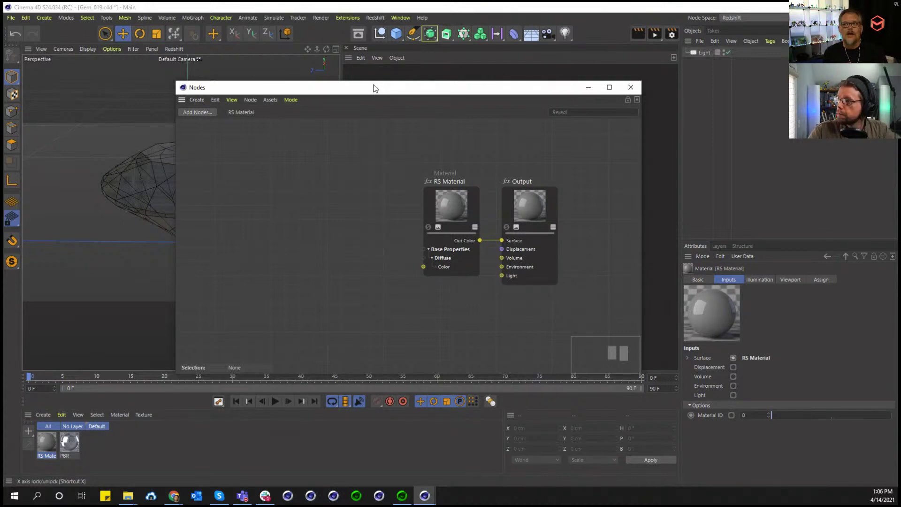
{"action": "left_click", "coordinate": [631, 87]}
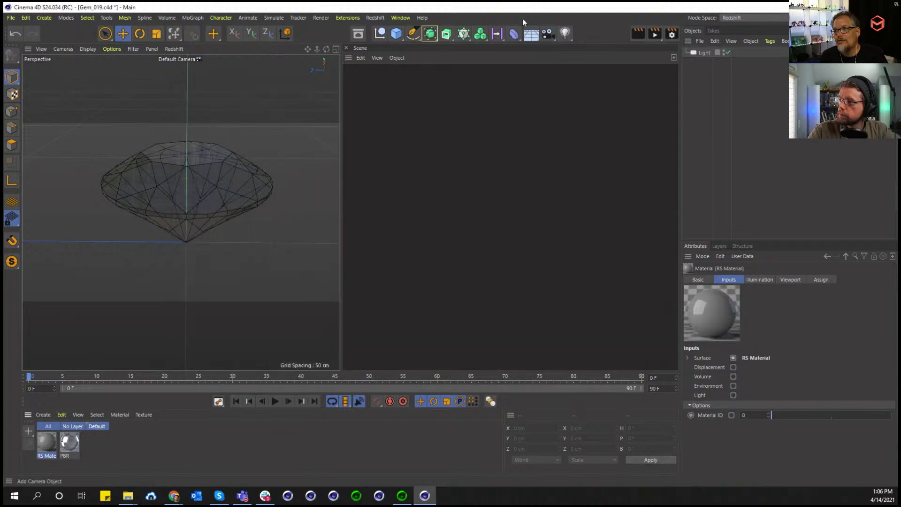
Switch from the gem scene to the open Untitled 4 project containing the Platonic object
{"action": "left_click", "coordinate": [407, 18]}
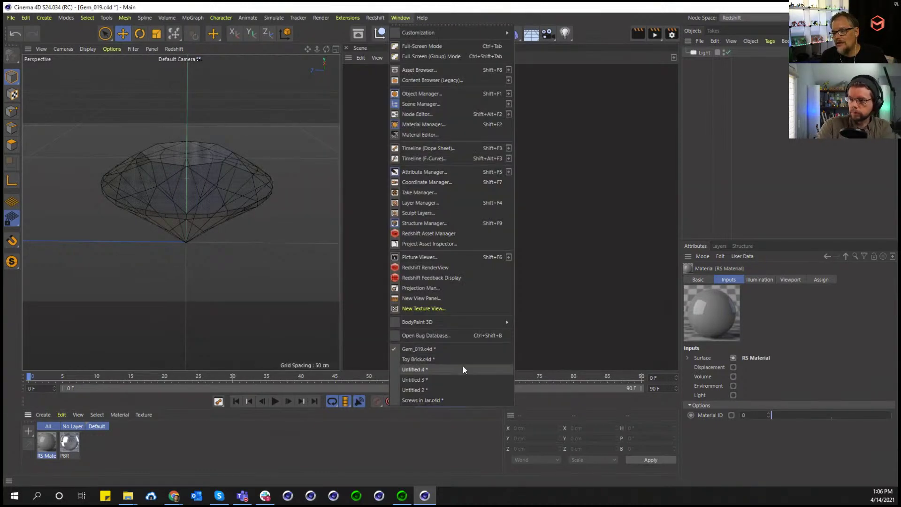
{"action": "left_click", "coordinate": [457, 389]}
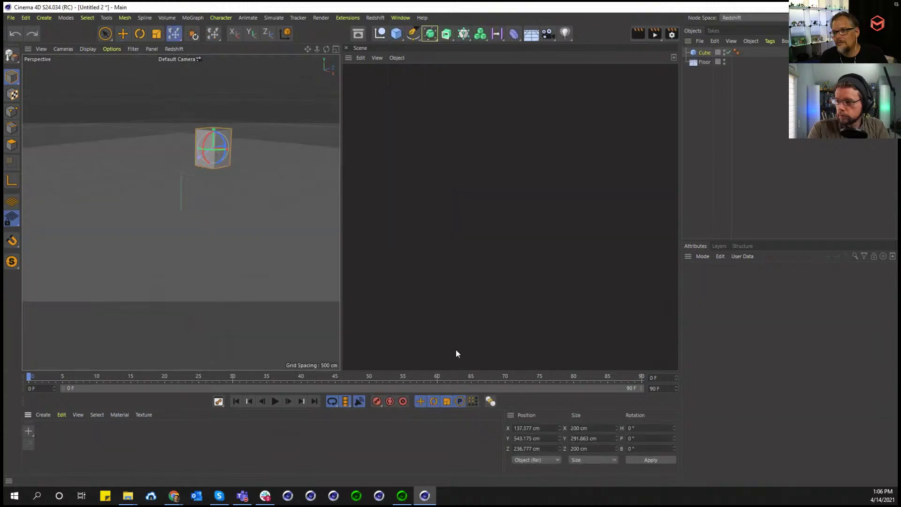
{"action": "left_click", "coordinate": [401, 17]}
{"action": "left_click", "coordinate": [447, 369]}
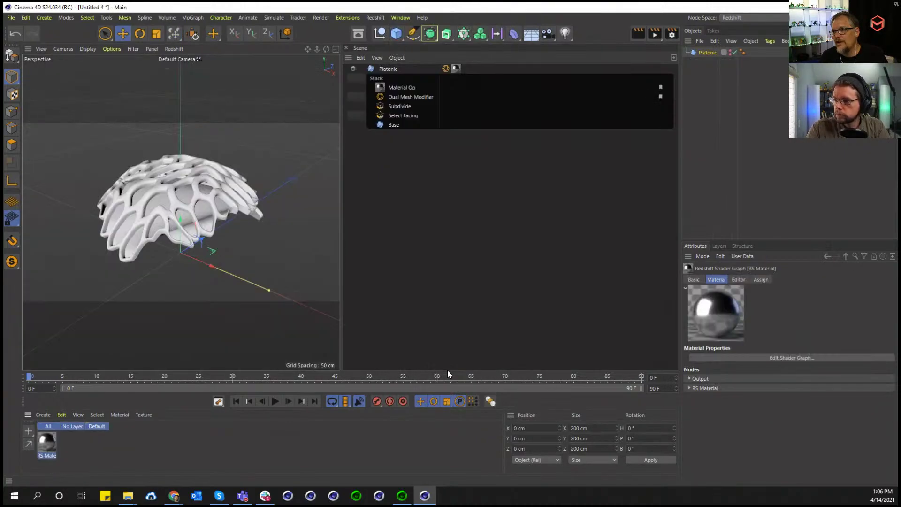
Add a user data field named Dual Mesh to the Platonic object, keeping the default percent settings
{"action": "right_click", "coordinate": [709, 53]}
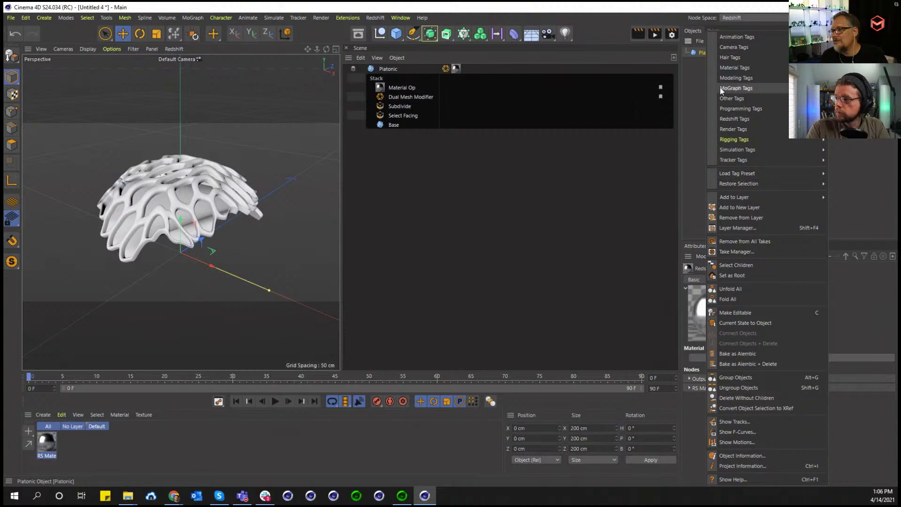
{"action": "left_click", "coordinate": [688, 137]}
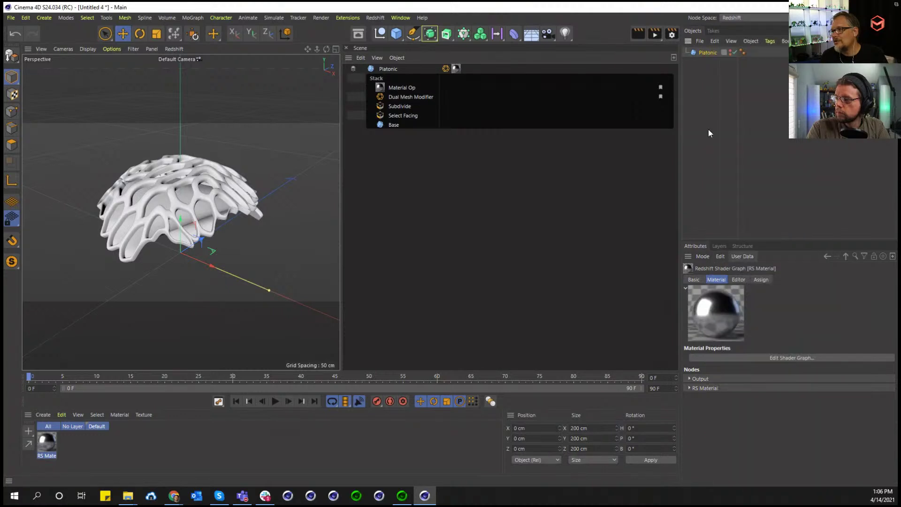
{"action": "left_click", "coordinate": [702, 53]}
{"action": "left_click", "coordinate": [746, 257]}
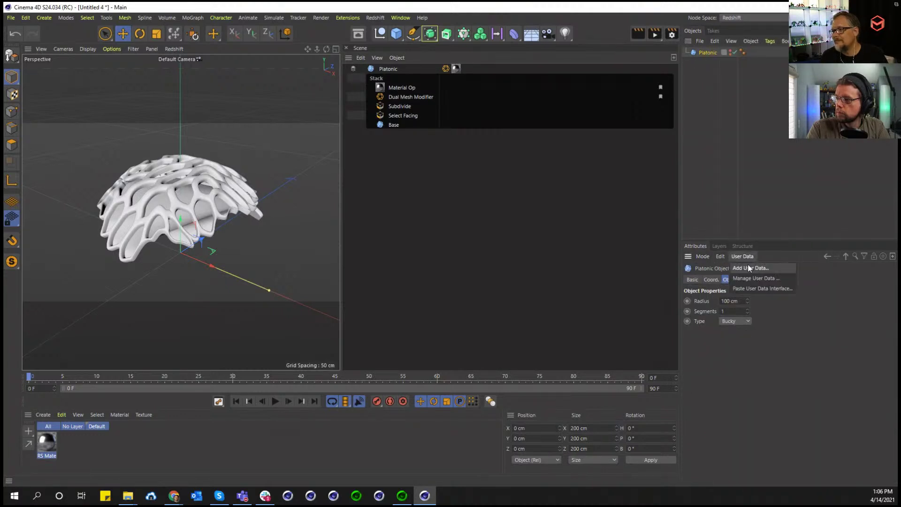
{"action": "left_click", "coordinate": [742, 265]}
{"action": "left_click", "coordinate": [774, 171]}
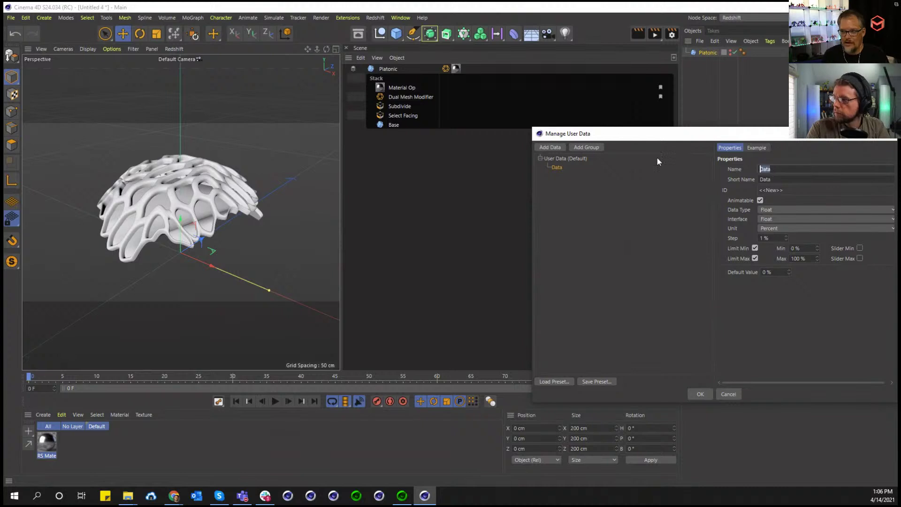
{"action": "type", "text": "Dual"}
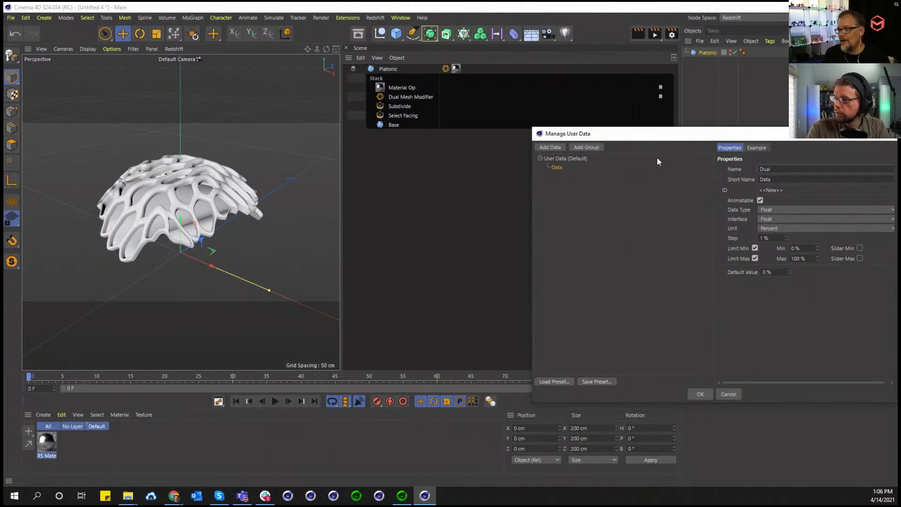
{"action": "type", "text": " Mesh"}
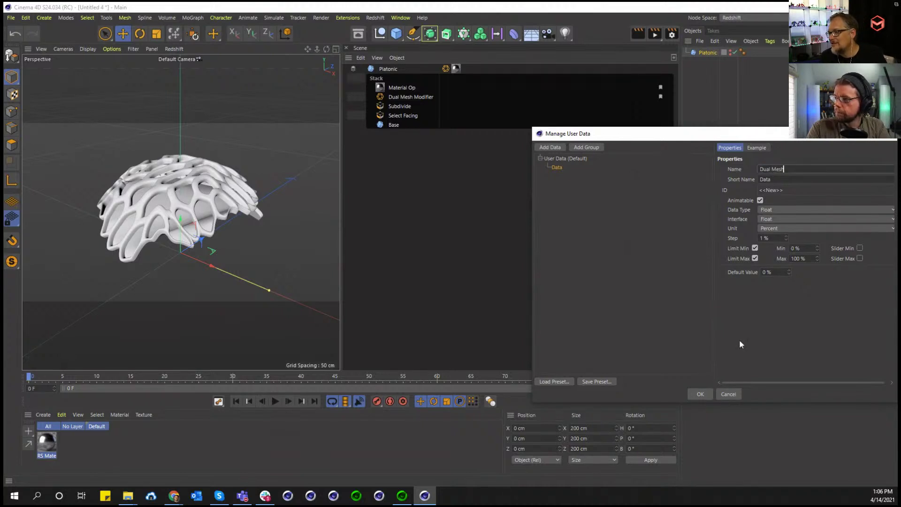
{"action": "left_click", "coordinate": [706, 398]}
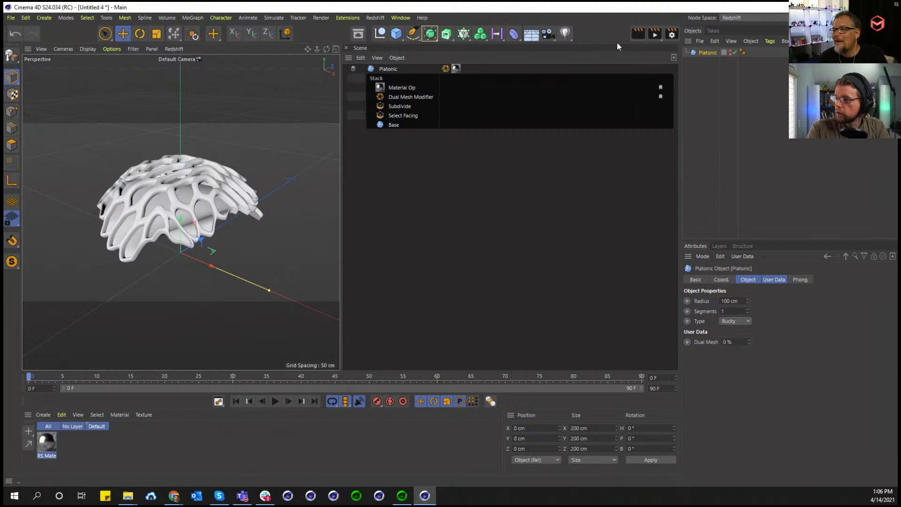
Open the scene's node graph and update the parameter ports of the Platonic classic object node
{"action": "left_click", "coordinate": [400, 17]}
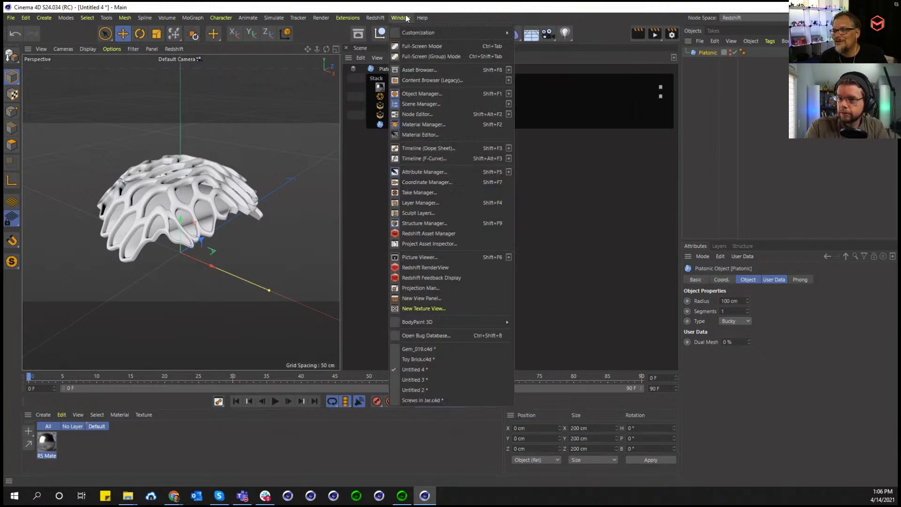
{"action": "left_click", "coordinate": [436, 114]}
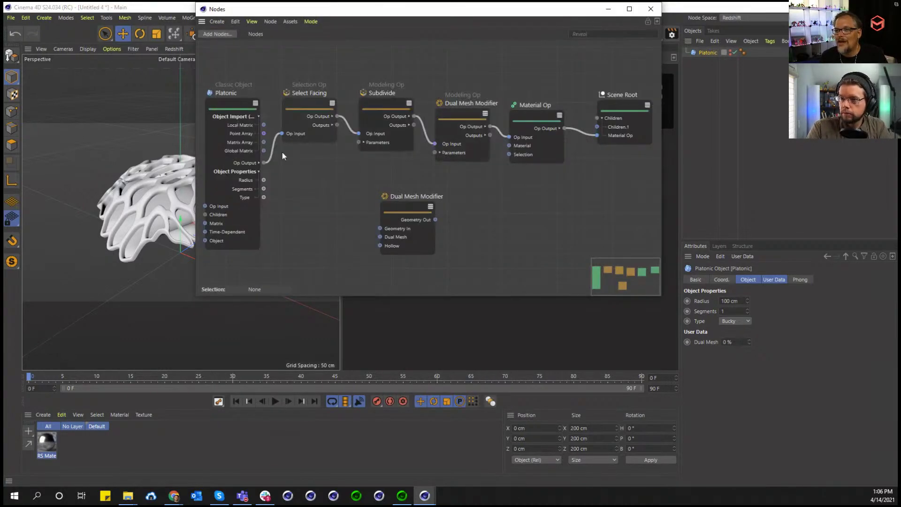
{"action": "left_click", "coordinate": [249, 112]}
{"action": "left_click", "coordinate": [720, 317]}
{"action": "right_click", "coordinate": [219, 134]}
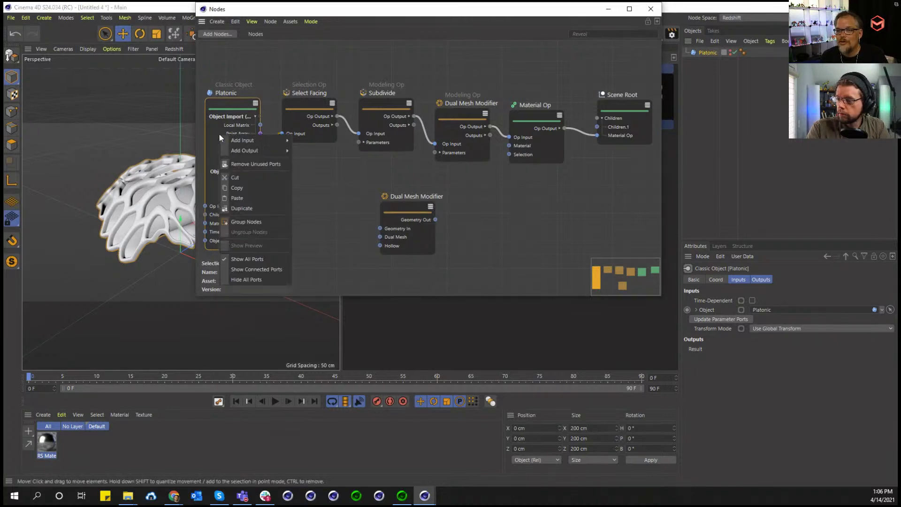
{"action": "mouse_move", "coordinate": [254, 140]}
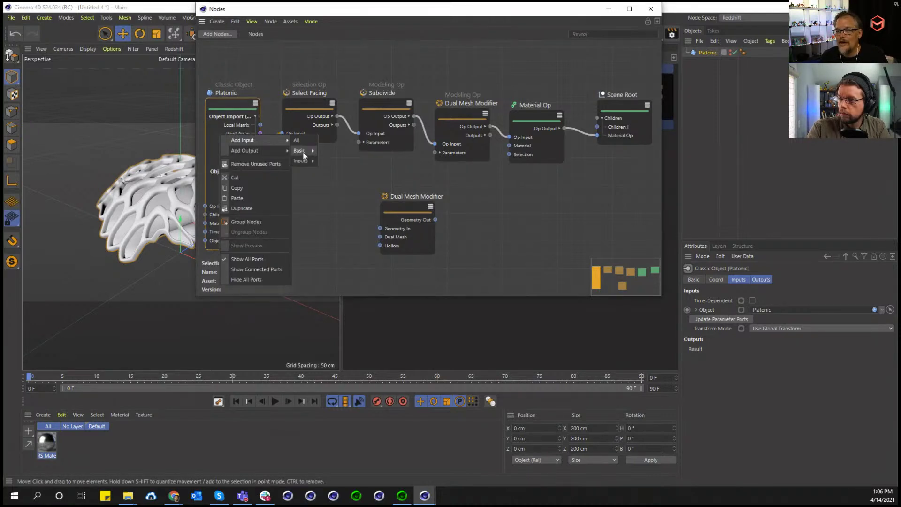
{"action": "left_click", "coordinate": [304, 137]}
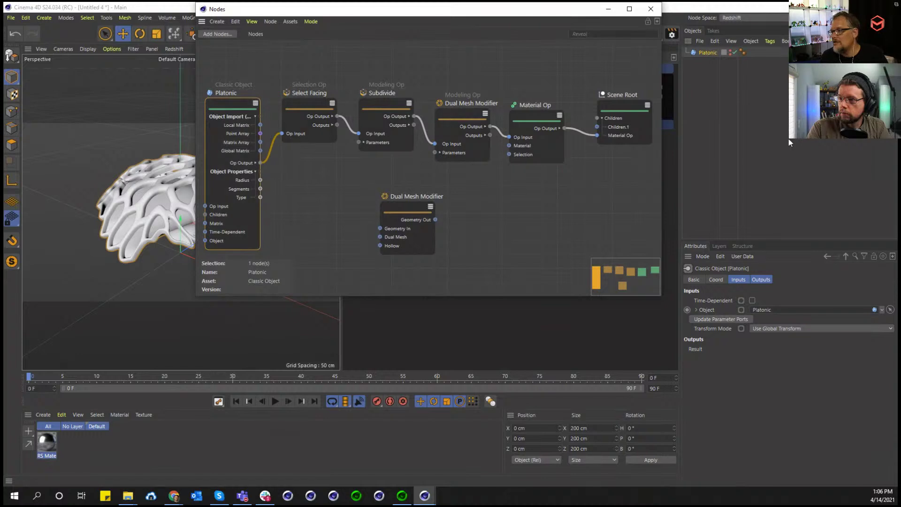
{"action": "left_click", "coordinate": [746, 319]}
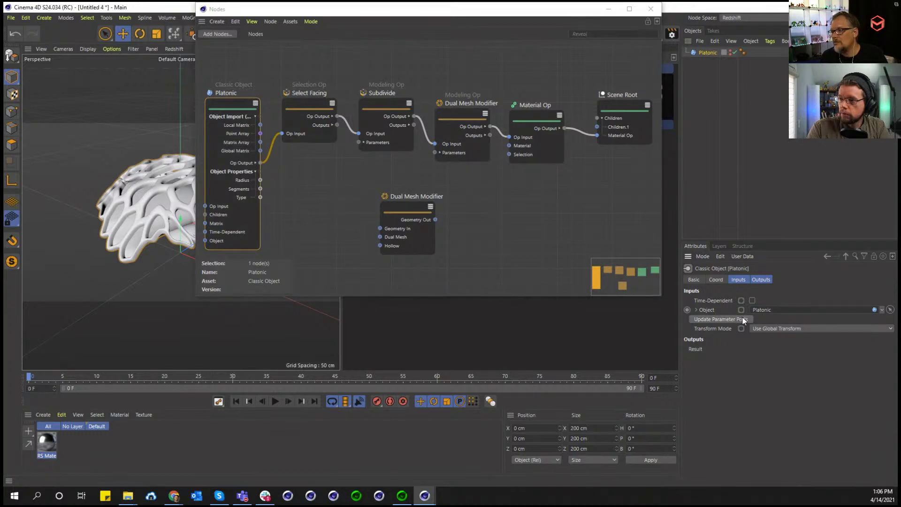
Replace the Platonic node with a fresh import of the object and connect its Op Output to Select Facing's Op Input
{"action": "left_click", "coordinate": [240, 102]}
{"action": "key", "text": "Delete"}
{"action": "left_click_drag", "start_coordinate": [710, 51], "coordinate": [233, 147]}
{"action": "left_click_drag", "start_coordinate": [272, 211], "coordinate": [281, 134]}
Expose the Dual Mesh user data as an output on the Platonic node and move the node beside Select Facing
{"action": "right_click", "coordinate": [233, 166]}
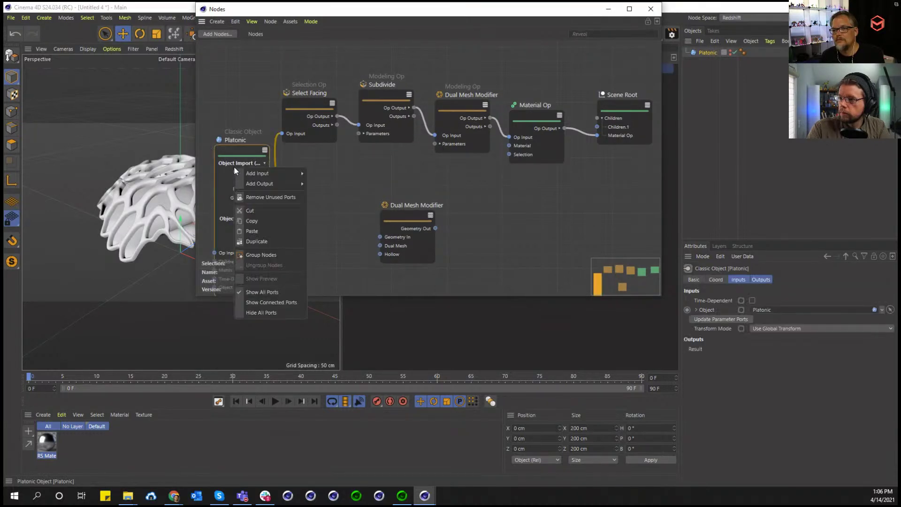
{"action": "mouse_move", "coordinate": [268, 183]}
{"action": "mouse_move", "coordinate": [330, 258]}
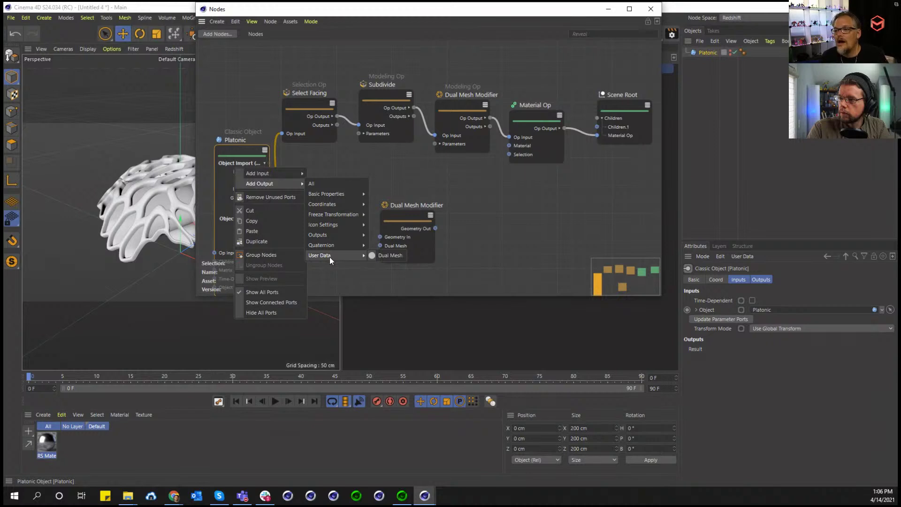
{"action": "left_click", "coordinate": [376, 255]}
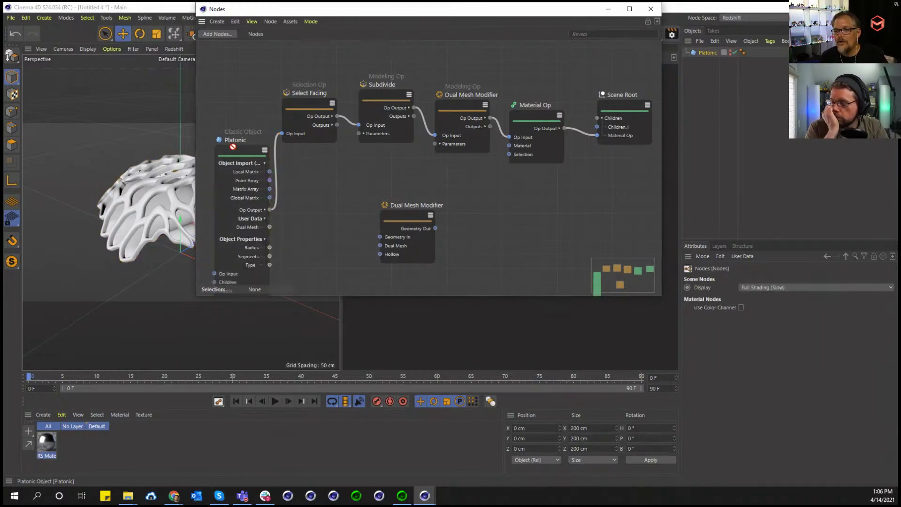
{"action": "left_click_drag", "start_coordinate": [239, 149], "coordinate": [223, 118]}
{"action": "left_click", "coordinate": [235, 153]}
{"action": "key", "text": "Delete"}
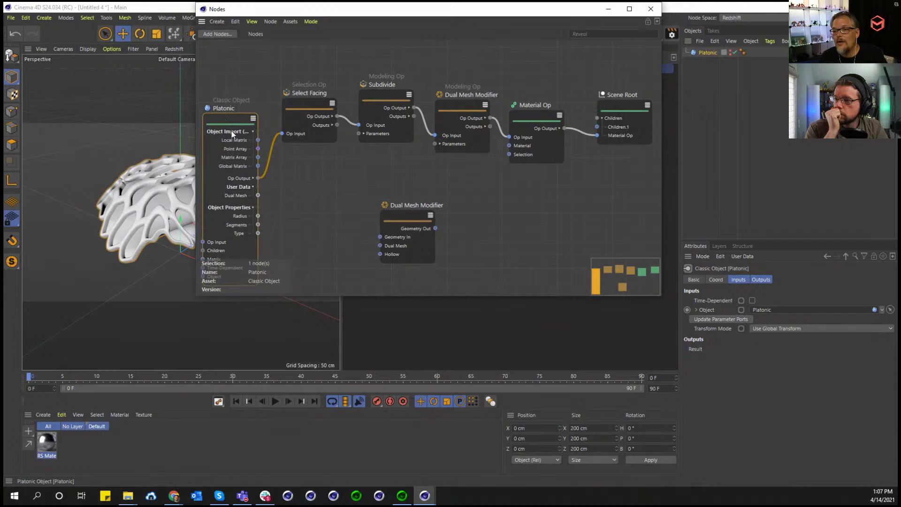
Connect the Platonic node's Dual Mesh output to the Inset Variation parameter of the Dual Mesh Modifier
{"action": "left_click_drag", "start_coordinate": [260, 195], "coordinate": [446, 122]}
{"action": "mouse_move", "coordinate": [459, 140]}
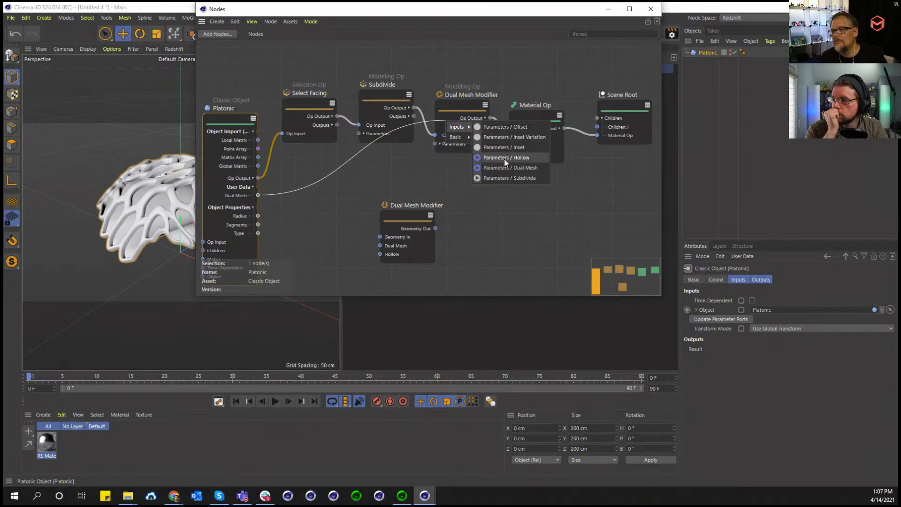
{"action": "left_click", "coordinate": [506, 134]}
{"action": "left_click_drag", "start_coordinate": [458, 94], "coordinate": [460, 109]}
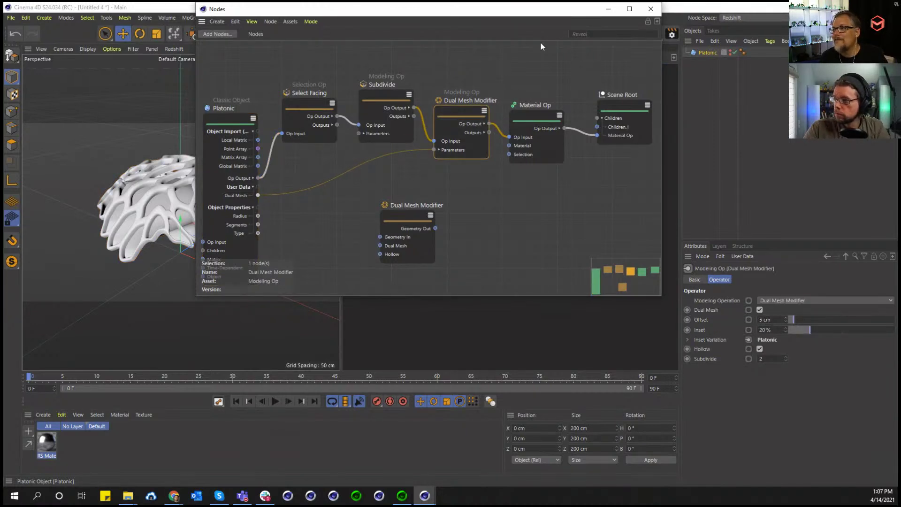
Test the Platonic object's Dual Mesh user data value at 50 %, and set it to 10 %
{"action": "left_click", "coordinate": [706, 53]}
{"action": "left_click", "coordinate": [736, 341]}
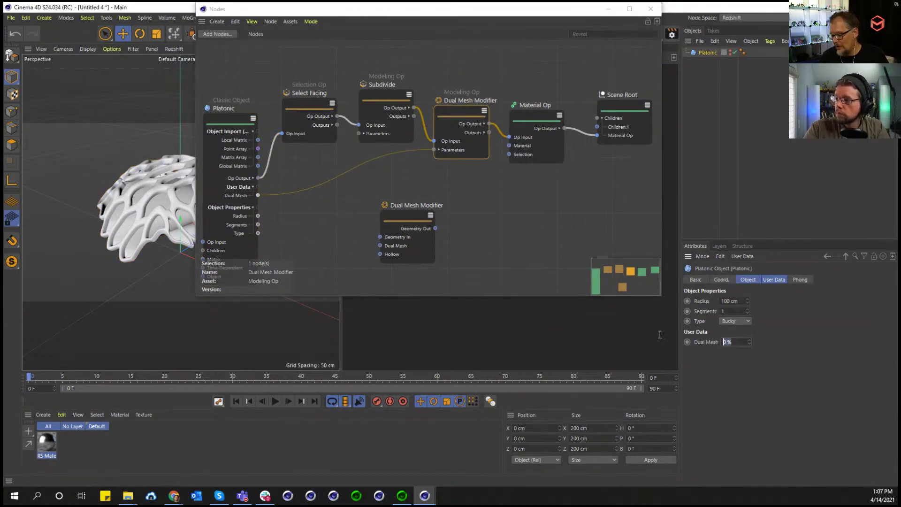
{"action": "type", "text": "50"}
{"action": "key", "text": "Return"}
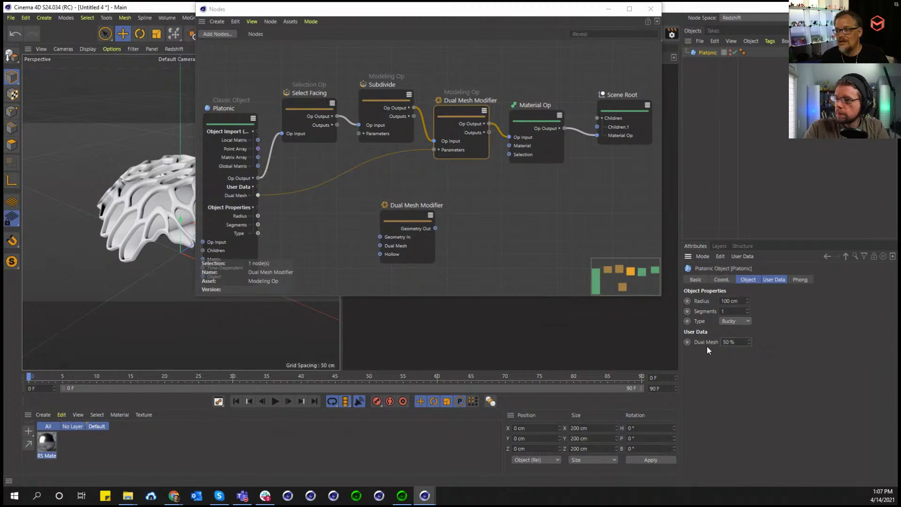
{"action": "left_click", "coordinate": [732, 341]}
{"action": "type", "text": "10"}
{"action": "key", "text": "Return"}
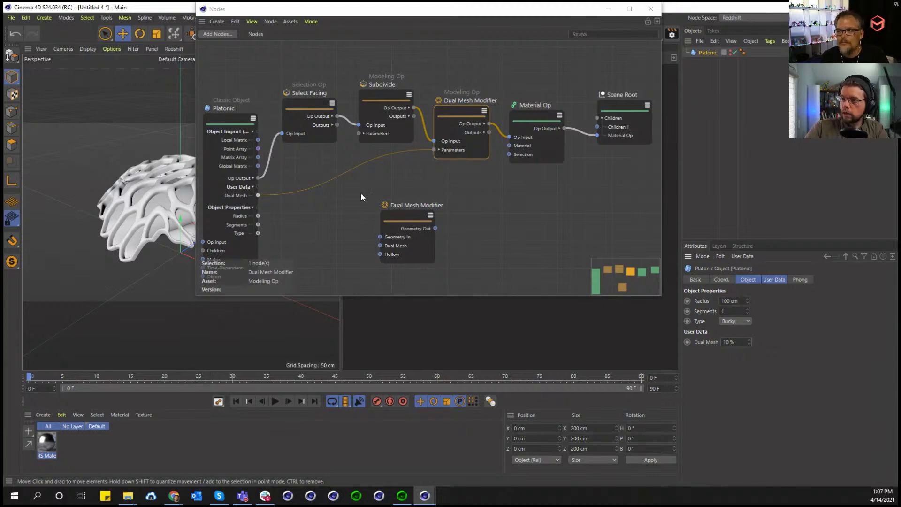
Switch to the Gem_019.c4d project and open the RS Material's node graph
{"action": "left_click", "coordinate": [651, 9]}
{"action": "left_click", "coordinate": [55, 443]}
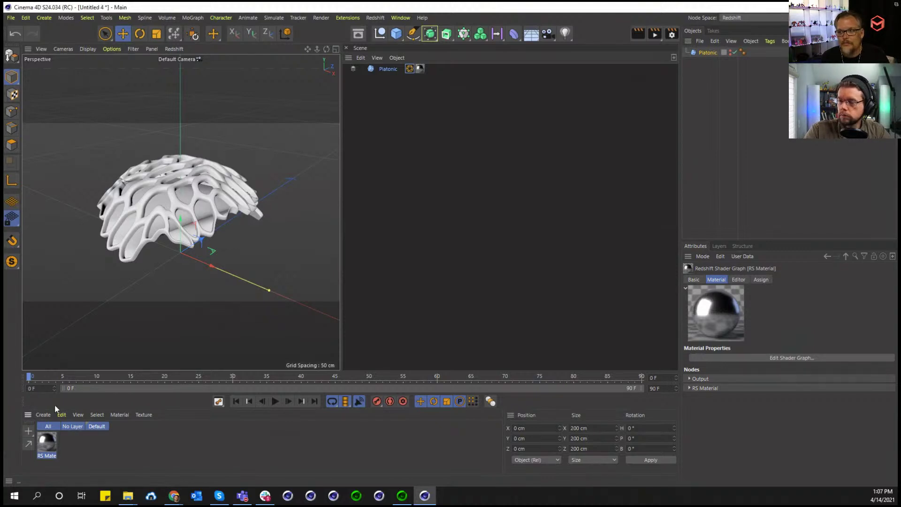
{"action": "left_click", "coordinate": [401, 18]}
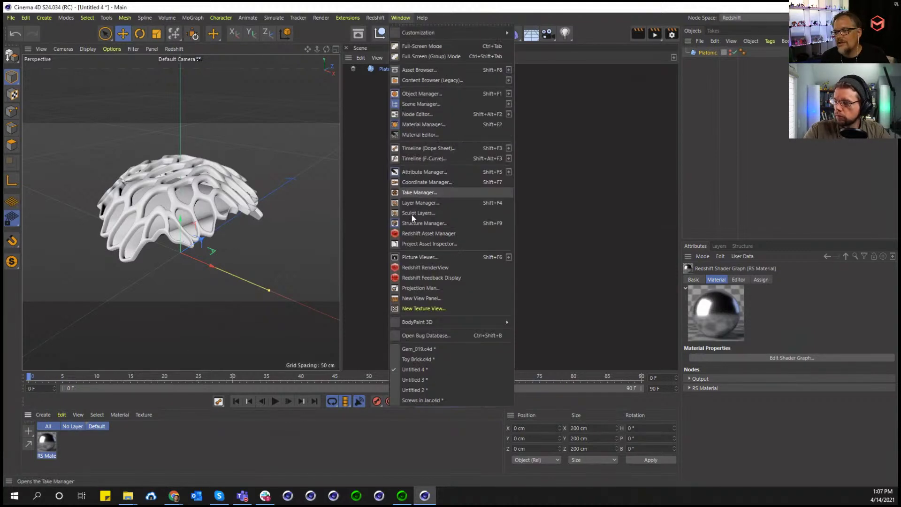
{"action": "left_click", "coordinate": [421, 340]}
{"action": "double_click", "coordinate": [47, 441]}
{"action": "left_click_drag", "start_coordinate": [171, 51], "coordinate": [353, 60]}
Add a Color User Data node from the Info category to the RS Material graph
{"action": "double_click", "coordinate": [274, 153]}
{"action": "left_click", "coordinate": [461, 170]}
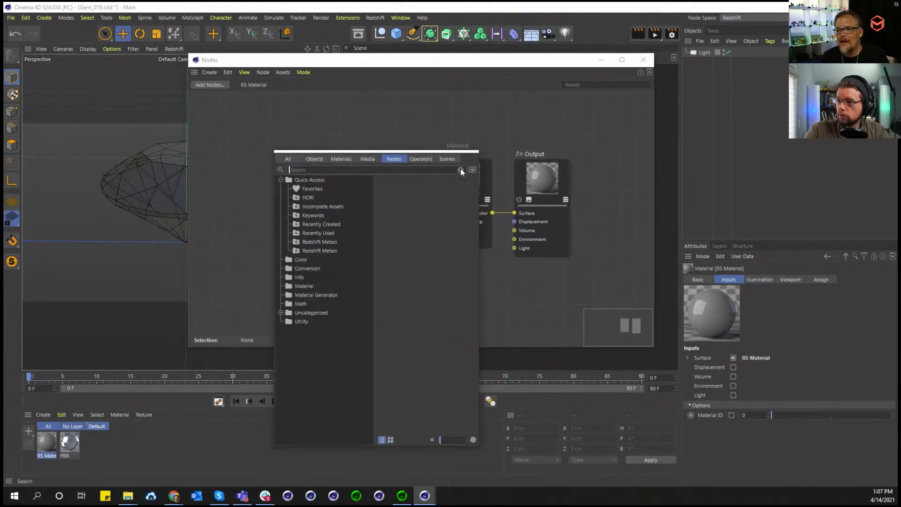
{"action": "left_click", "coordinate": [280, 97]}
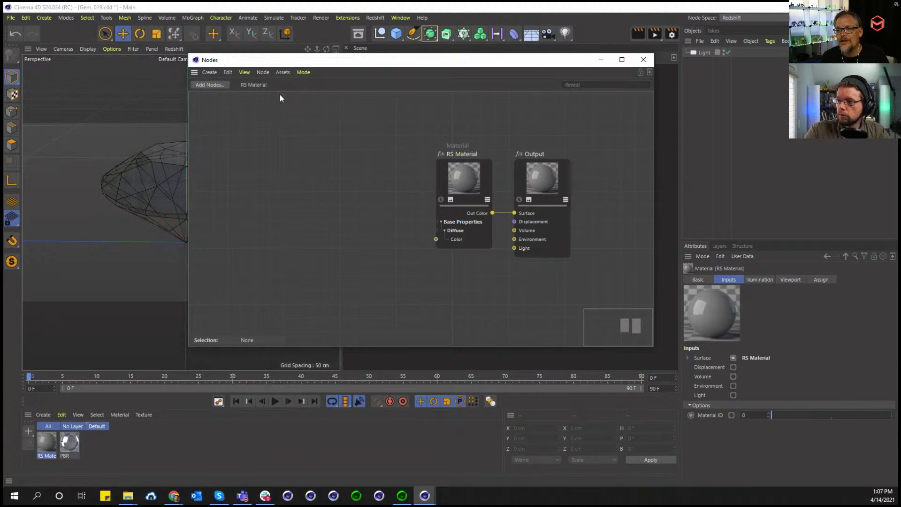
{"action": "left_click", "coordinate": [222, 84]}
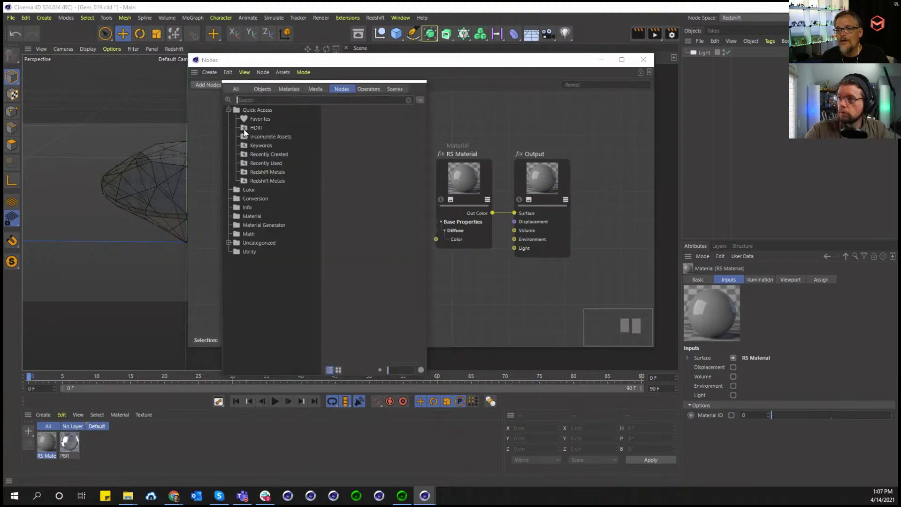
{"action": "left_click", "coordinate": [238, 207]}
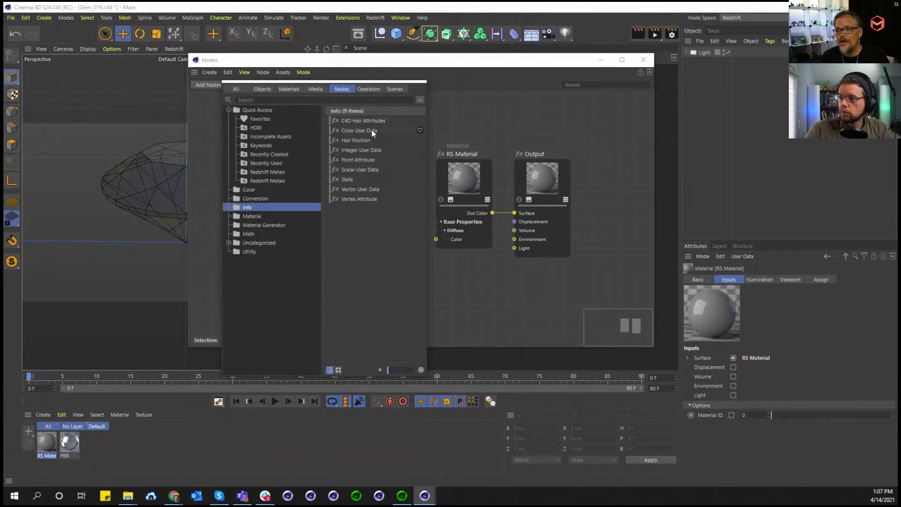
{"action": "left_click", "coordinate": [372, 170]}
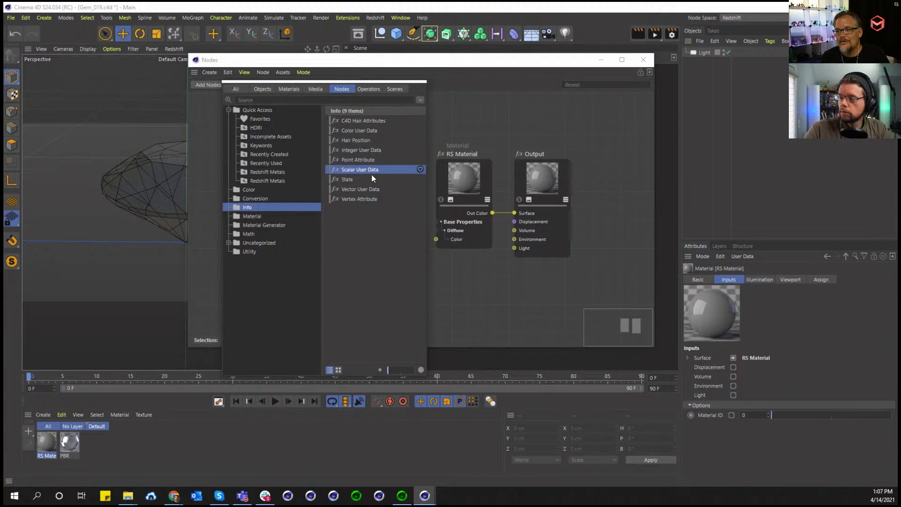
{"action": "left_click", "coordinate": [371, 190]}
{"action": "left_click_drag", "start_coordinate": [361, 130], "coordinate": [488, 109]}
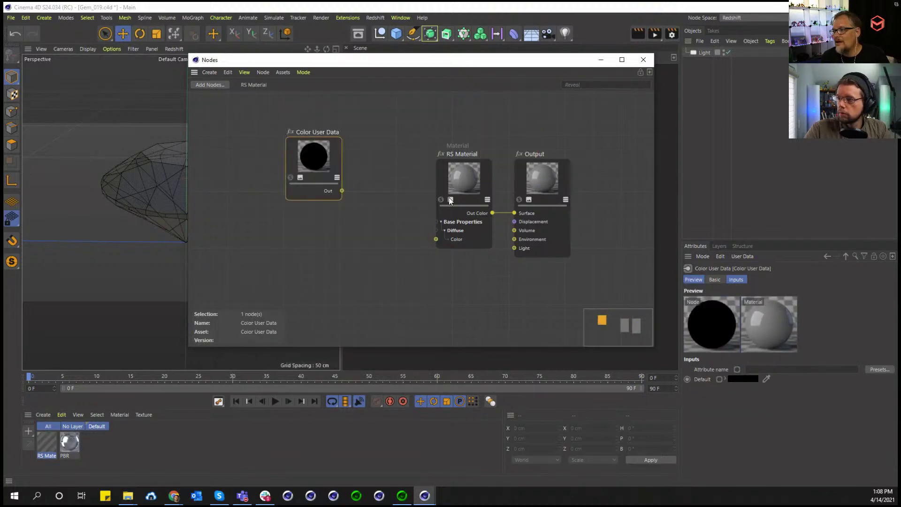
Set the Color User Data node's attribute name to the Object Color preset and close the node graph
{"action": "left_click", "coordinate": [879, 370]}
{"action": "mouse_move", "coordinate": [864, 374]}
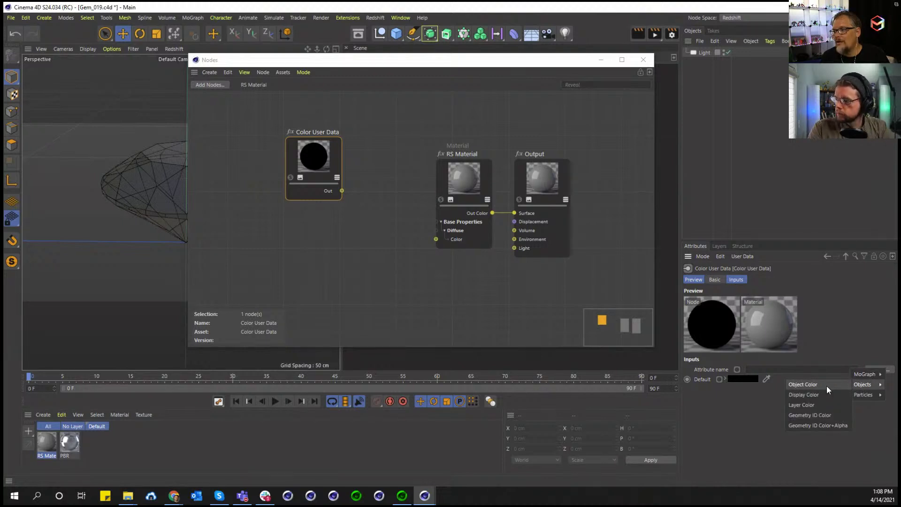
{"action": "left_click", "coordinate": [826, 386]}
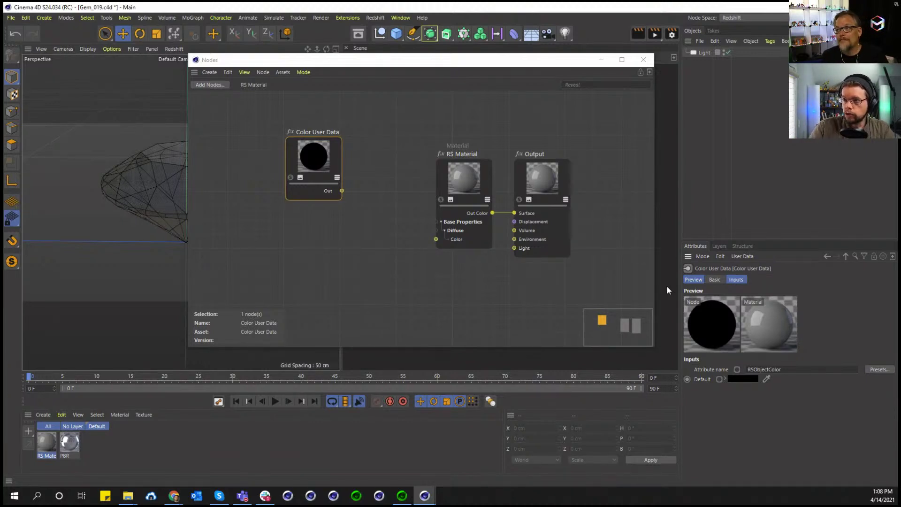
{"action": "left_click", "coordinate": [643, 60]}
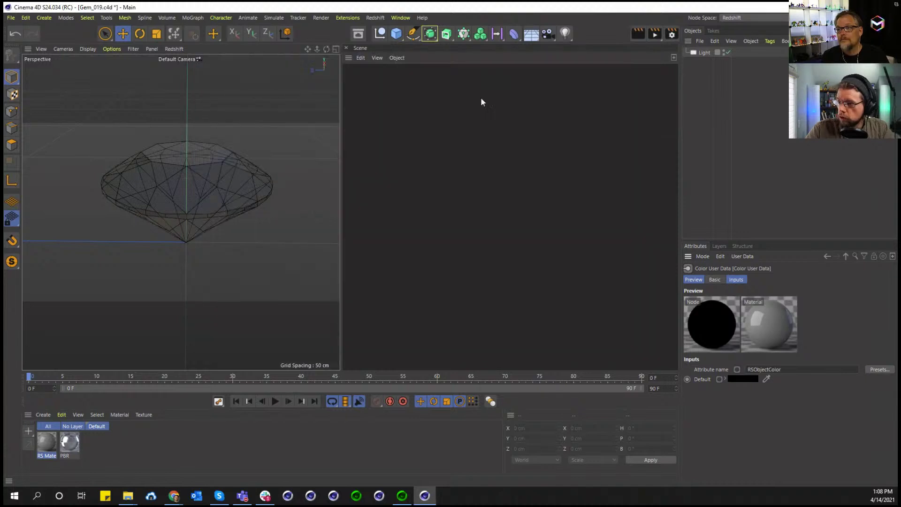
Switch to the Toy Brick.c4d project and set its node space to Current (Standard/Physical)
{"action": "left_click", "coordinate": [405, 18]}
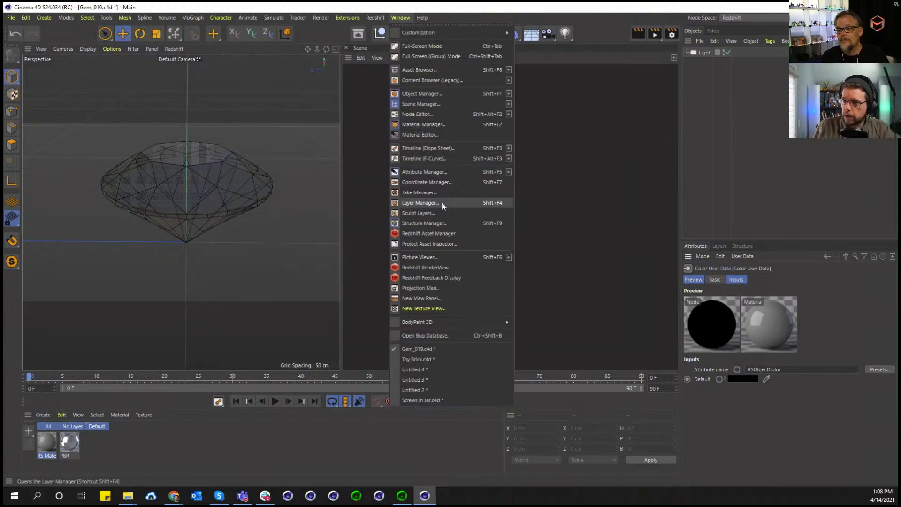
{"action": "left_click", "coordinate": [422, 360]}
{"action": "left_click", "coordinate": [407, 87]}
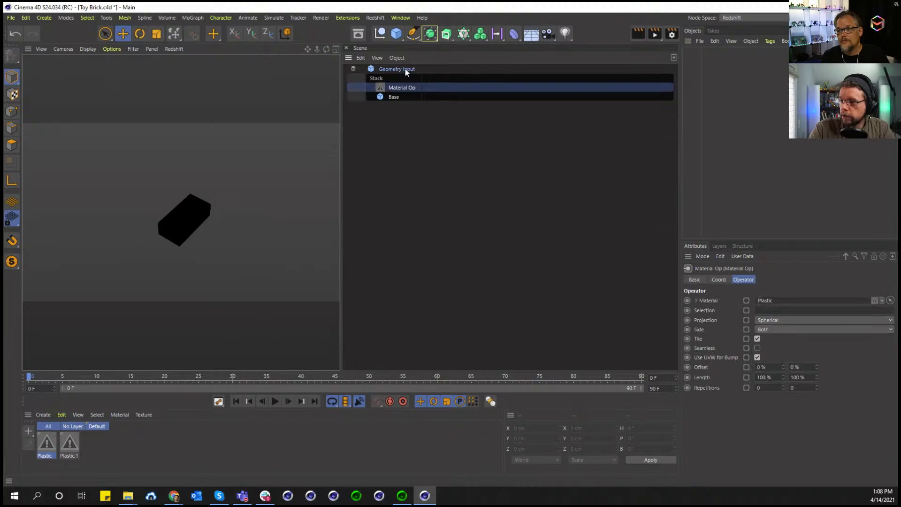
{"action": "left_click", "coordinate": [404, 17]}
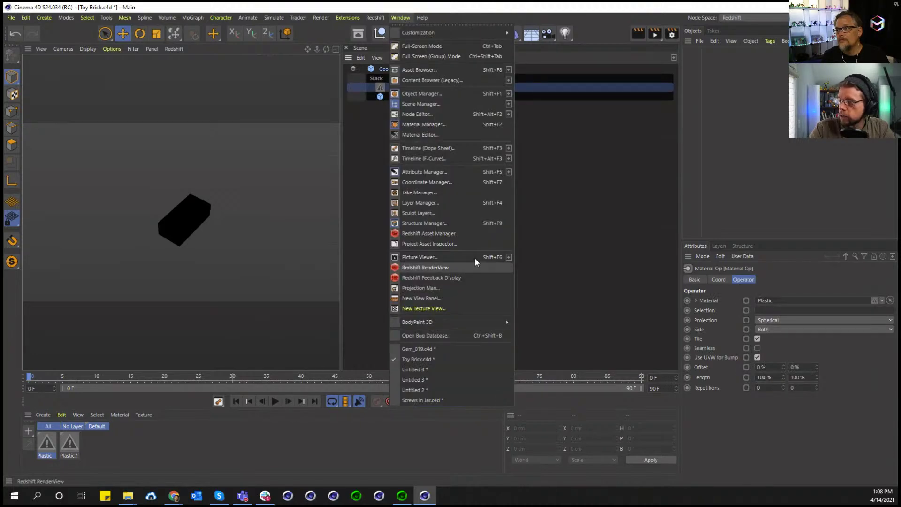
{"action": "left_click", "coordinate": [731, 17]}
{"action": "left_click", "coordinate": [736, 29]}
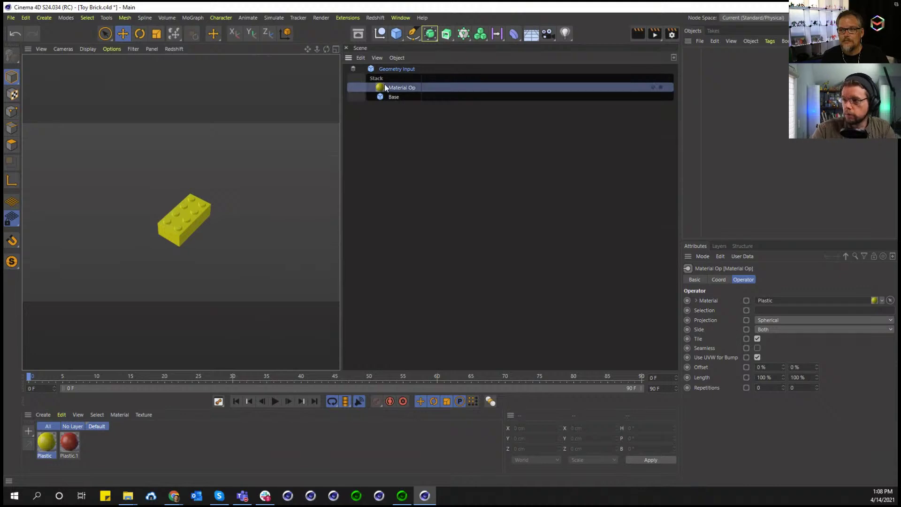
Open the toy brick's scene node graph and move the Toy Brick node slightly closer to Geometry Input
{"action": "left_click", "coordinate": [396, 18]}
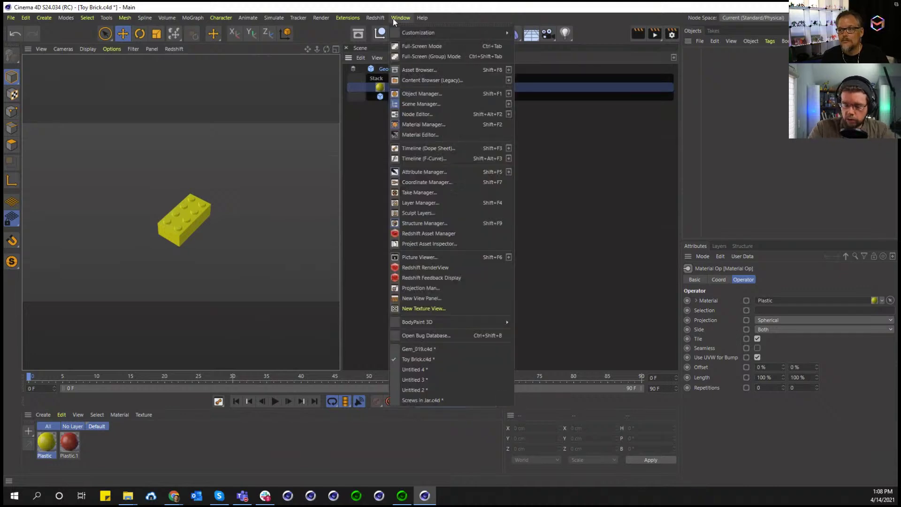
{"action": "left_click", "coordinate": [406, 104]}
{"action": "left_click", "coordinate": [278, 188]}
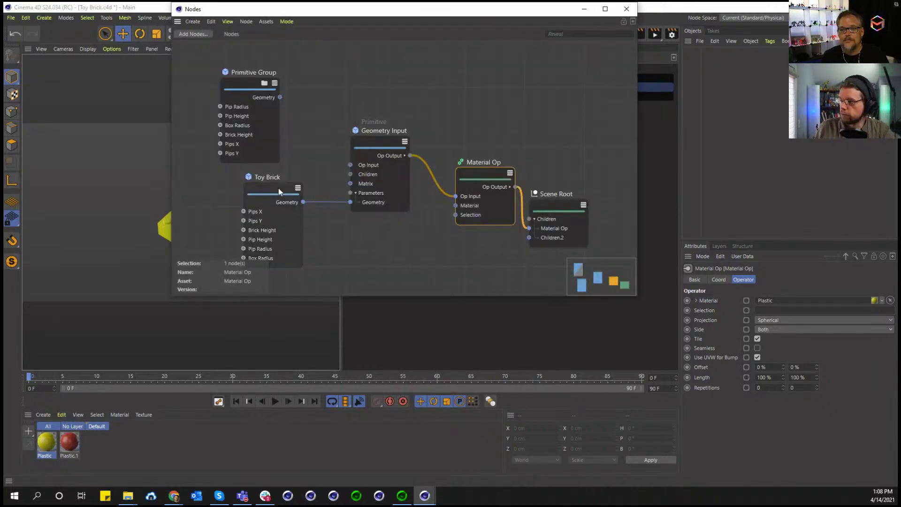
{"action": "left_click_drag", "start_coordinate": [285, 187], "coordinate": [295, 172]}
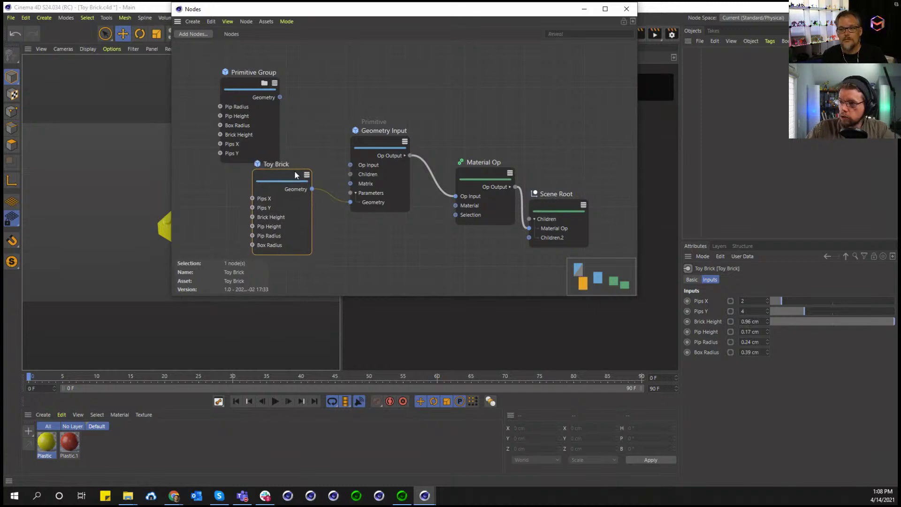
{"action": "right_click", "coordinate": [265, 186]}
{"action": "left_click", "coordinate": [265, 185]}
{"action": "right_click", "coordinate": [272, 190]}
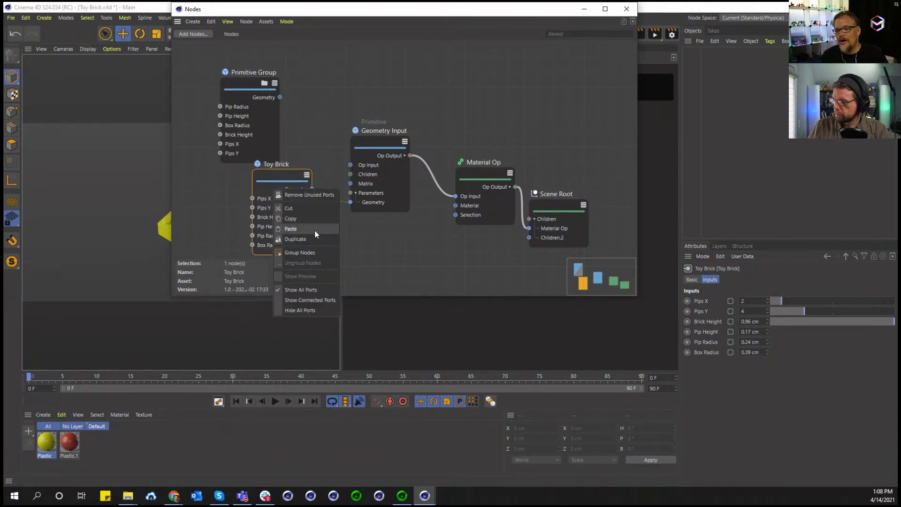
{"action": "left_click", "coordinate": [284, 180]}
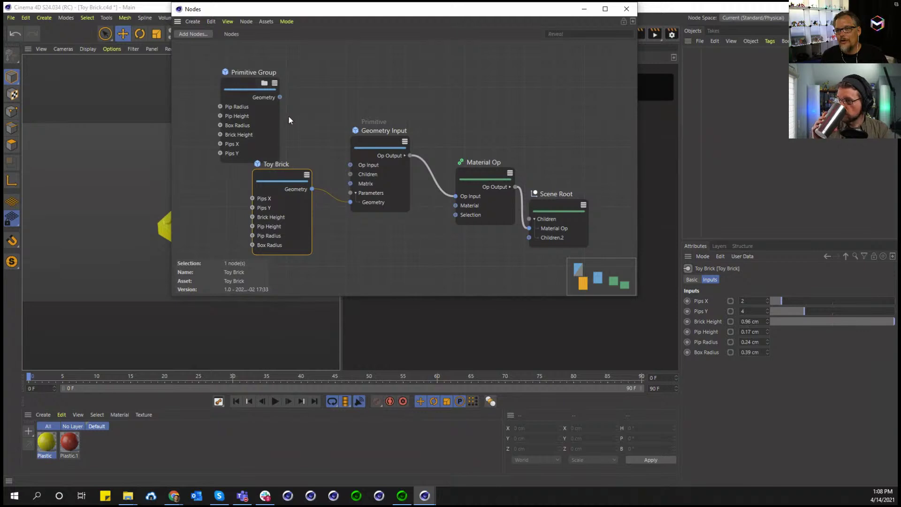
Examine the Primitive Group's Pip Radius input settings in the Resource Editor, including its data, UI and string options
{"action": "right_click", "coordinate": [272, 117]}
{"action": "left_click", "coordinate": [315, 230]}
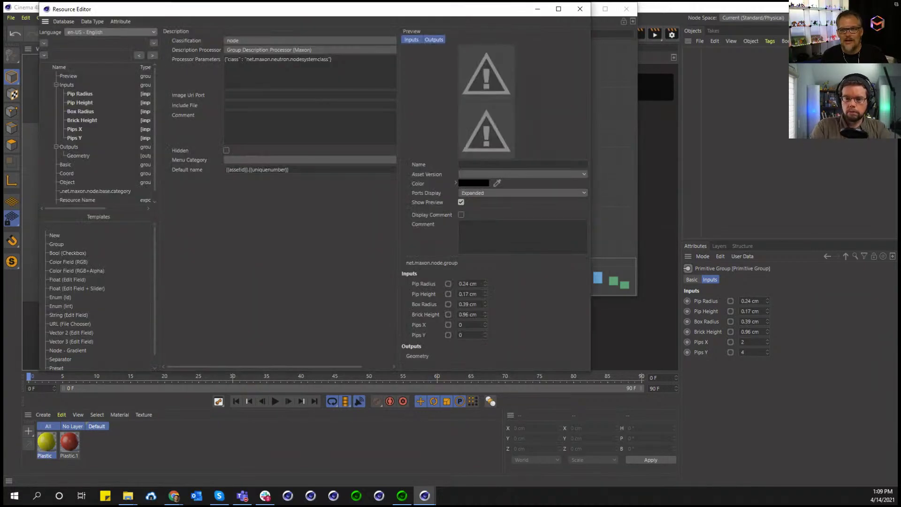
{"action": "left_click", "coordinate": [82, 93]}
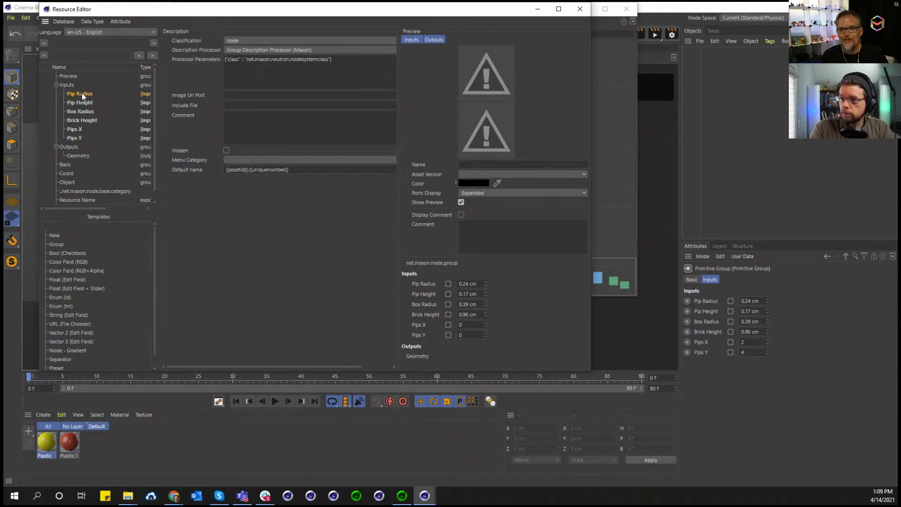
{"action": "scroll", "coordinate": [303, 177], "scroll_direction": "down", "scroll_amount": 3}
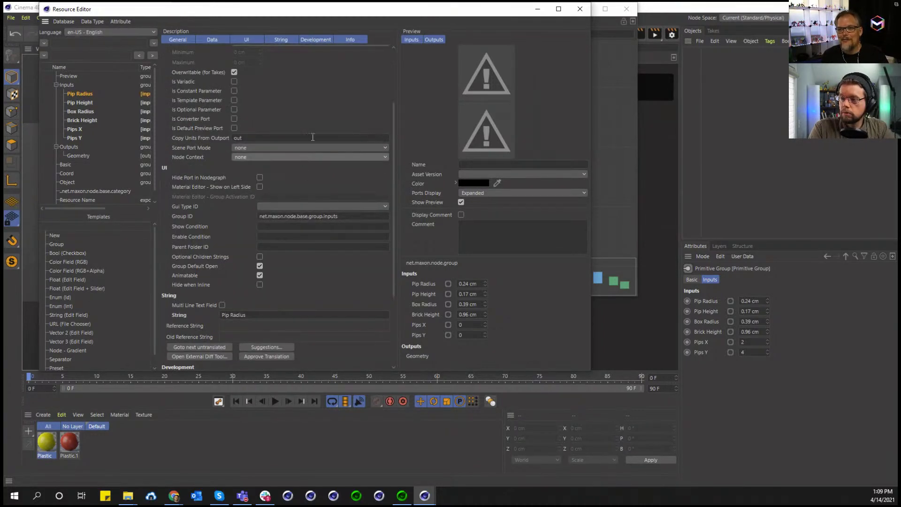
{"action": "scroll", "coordinate": [313, 123], "scroll_direction": "up", "scroll_amount": 3}
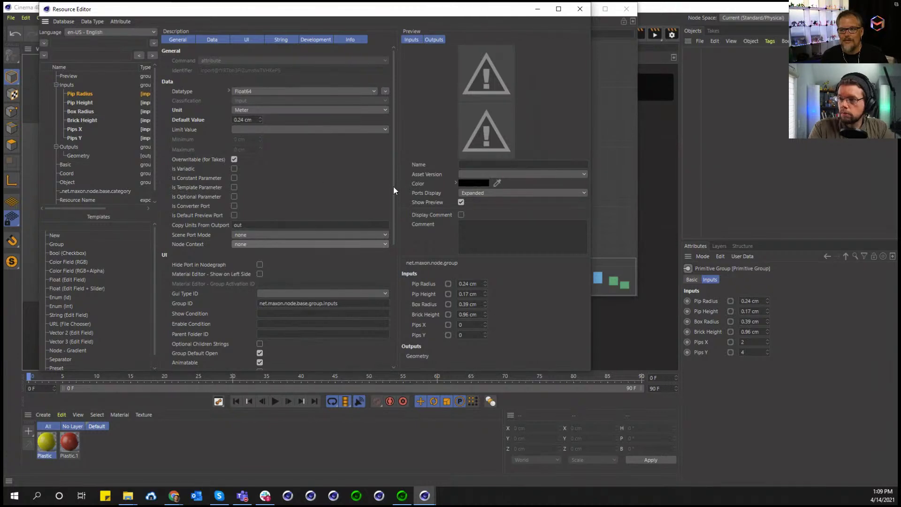
{"action": "scroll", "coordinate": [394, 187], "scroll_direction": "down", "scroll_amount": 5}
{"action": "scroll", "coordinate": [385, 290], "scroll_direction": "up", "scroll_amount": 3}
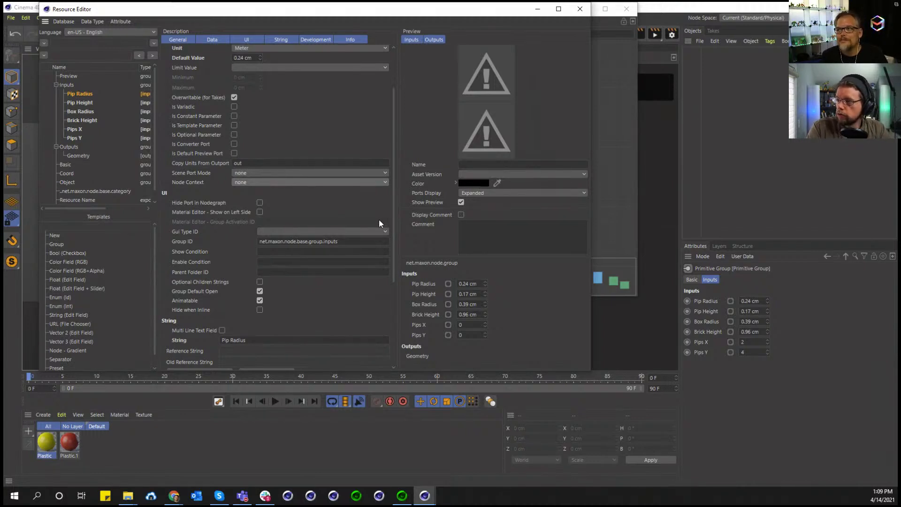
{"action": "left_click", "coordinate": [581, 9]}
Move the Primitive Group node clear of Toy Brick and convert the current scene state to classic objects
{"action": "left_click", "coordinate": [256, 57]}
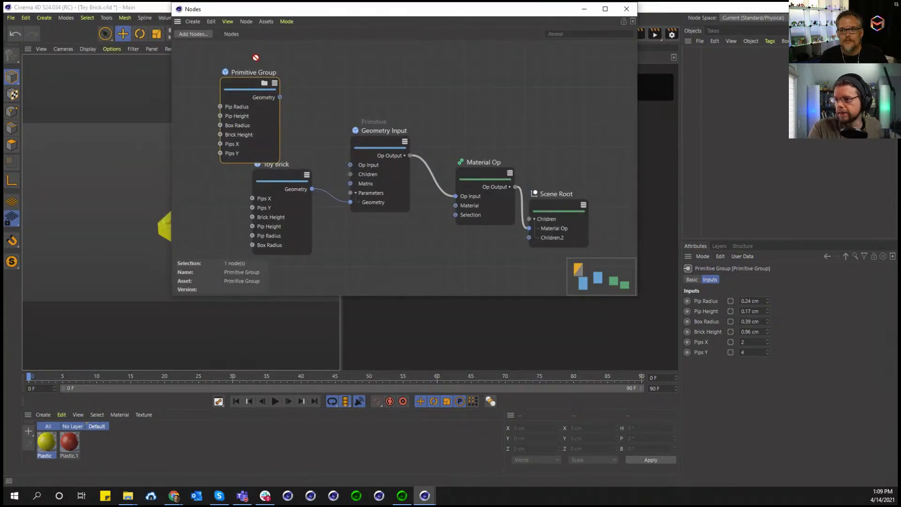
{"action": "left_click_drag", "start_coordinate": [240, 85], "coordinate": [240, 68]}
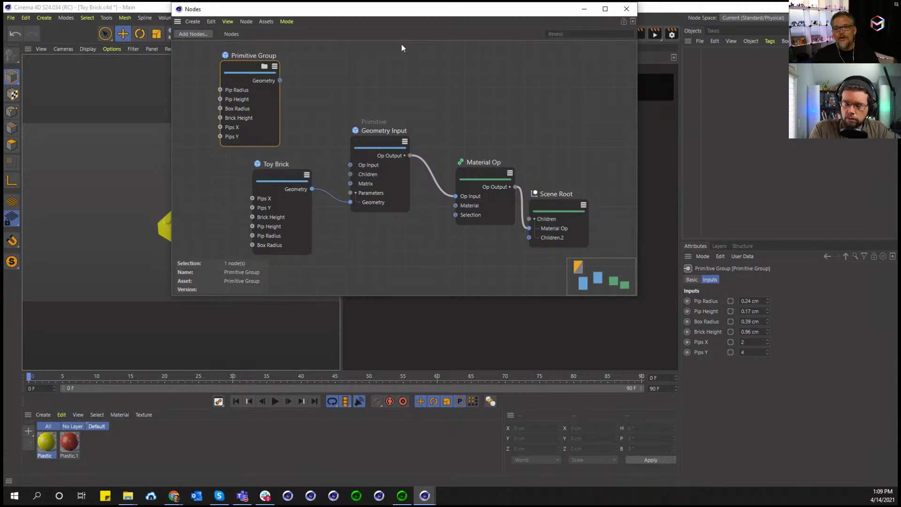
{"action": "left_click", "coordinate": [211, 21]}
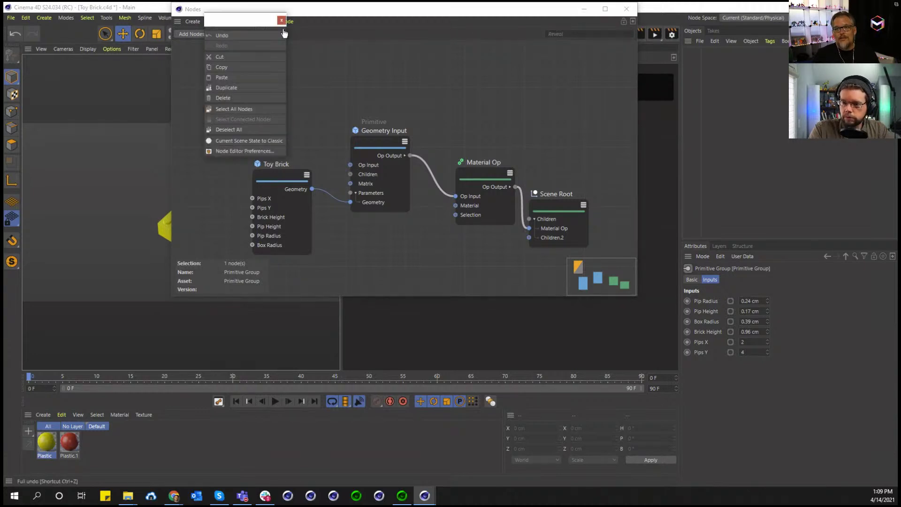
{"action": "left_click", "coordinate": [211, 22]}
{"action": "left_click", "coordinate": [211, 22]}
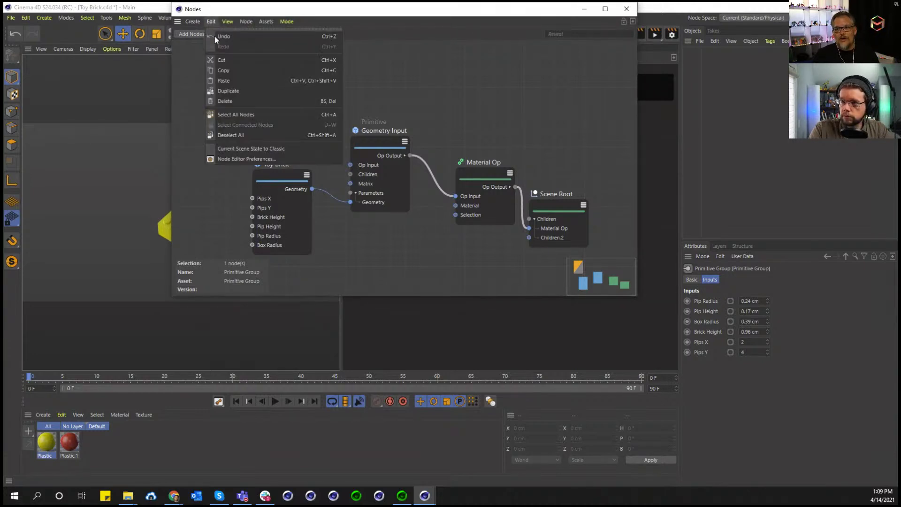
{"action": "left_click", "coordinate": [266, 149]}
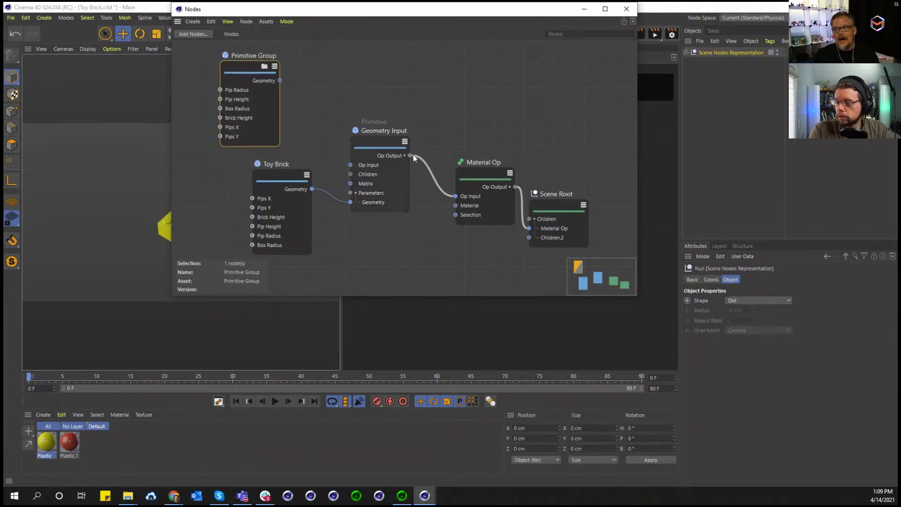
{"action": "left_click", "coordinate": [626, 10]}
Move the Geometry mesh out of Scene Nodes Representation to the top level and disable the Geometry Input scene node
{"action": "left_click", "coordinate": [687, 53]}
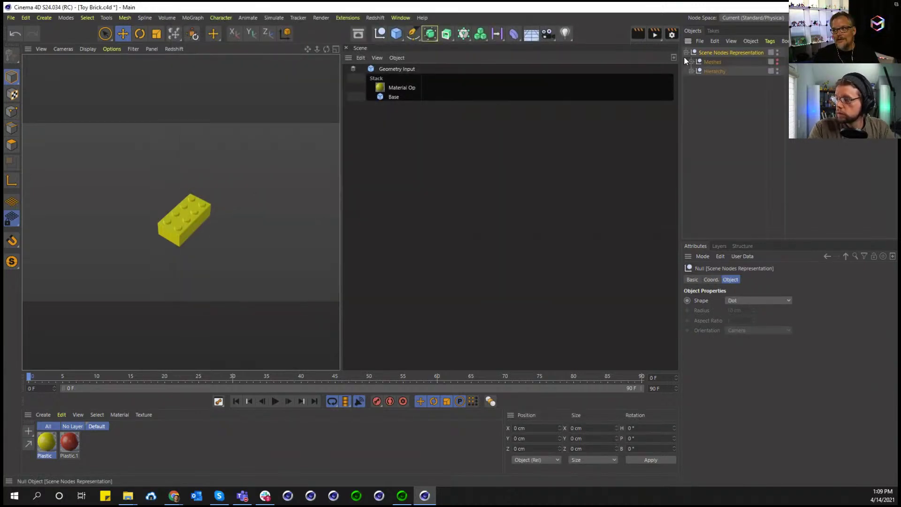
{"action": "left_click", "coordinate": [691, 71]}
{"action": "left_click", "coordinate": [691, 63]}
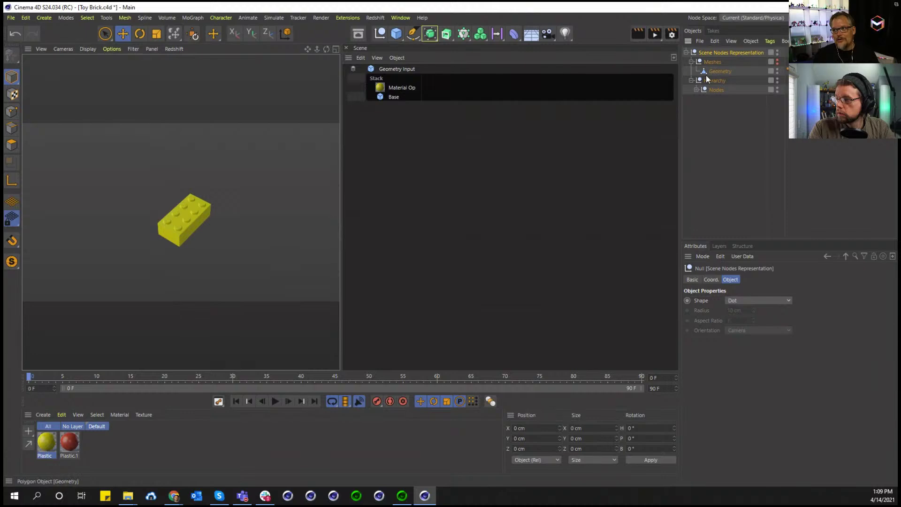
{"action": "left_click_drag", "start_coordinate": [717, 75], "coordinate": [719, 51]}
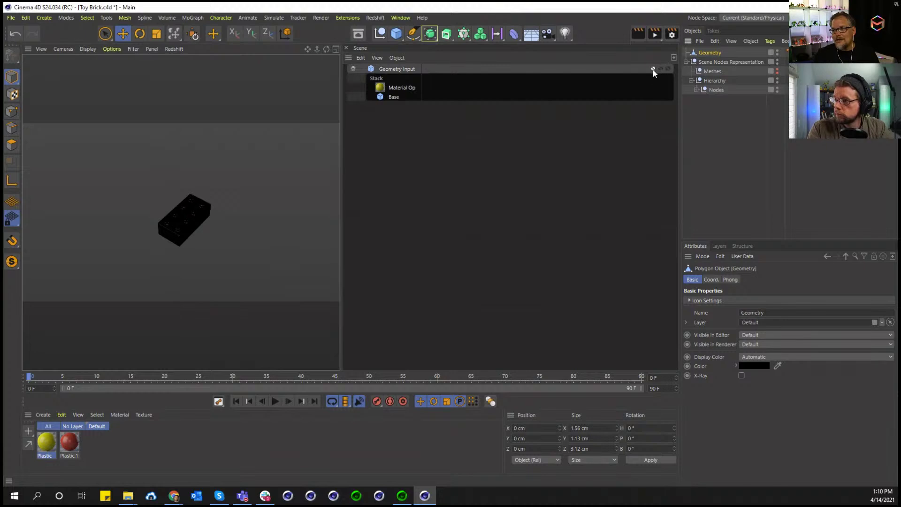
{"action": "left_click", "coordinate": [652, 70]}
Disconnect Material Op from Scene Root in the scene node graph and close the node editor
{"action": "left_click", "coordinate": [401, 18]}
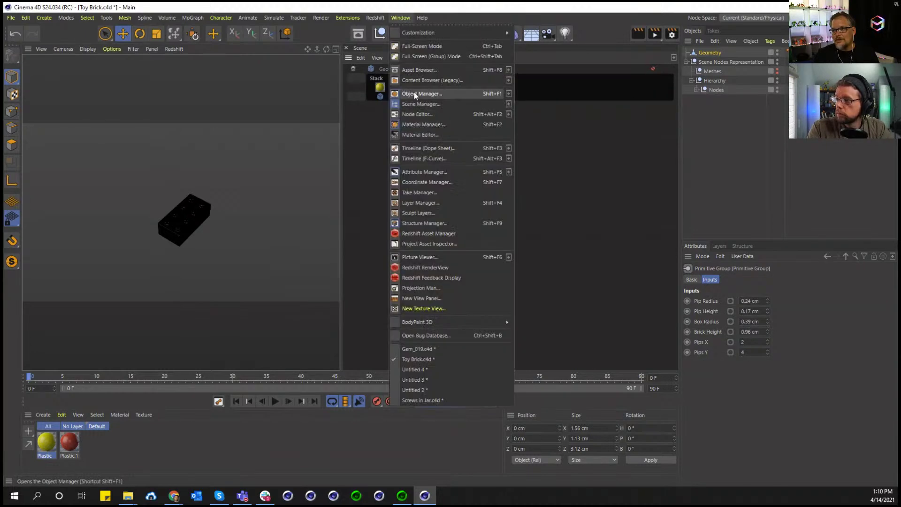
{"action": "left_click", "coordinate": [422, 114]}
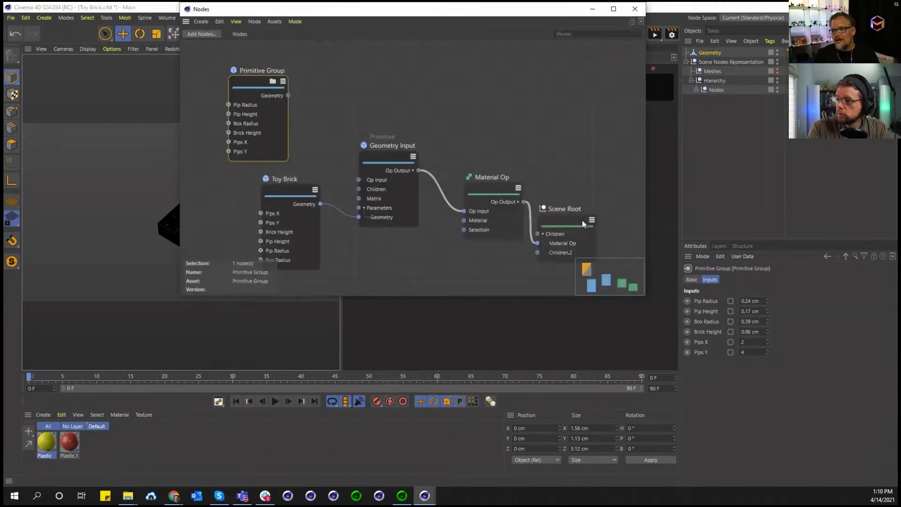
{"action": "left_click", "coordinate": [531, 225]}
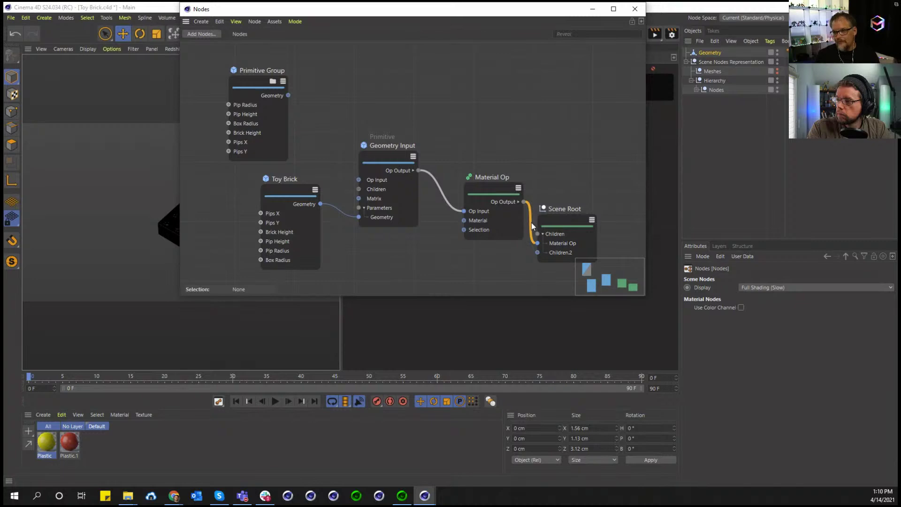
{"action": "left_click", "coordinate": [634, 8]}
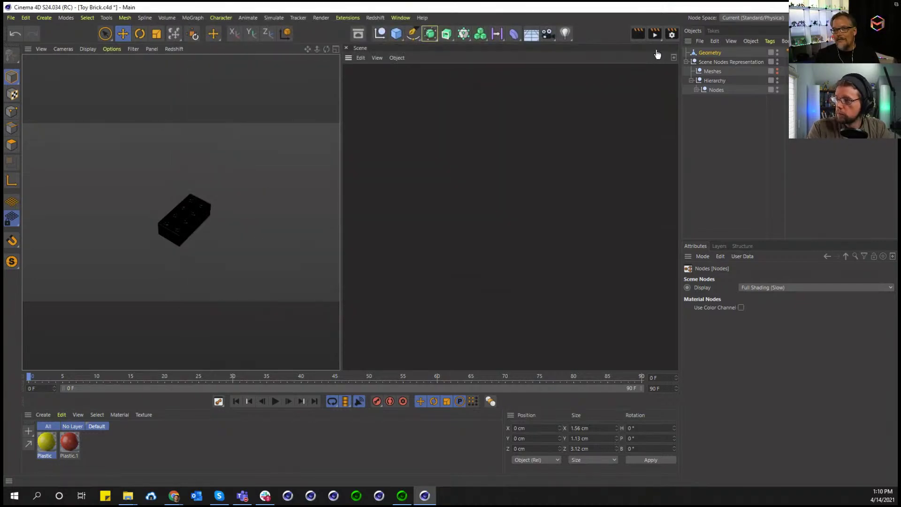
Expand the Nodes hierarchy and move the brick's instance object to about X 7.26, Y 0.84, Z 6.64 cm
{"action": "left_click", "coordinate": [699, 52]}
{"action": "left_click", "coordinate": [181, 220]}
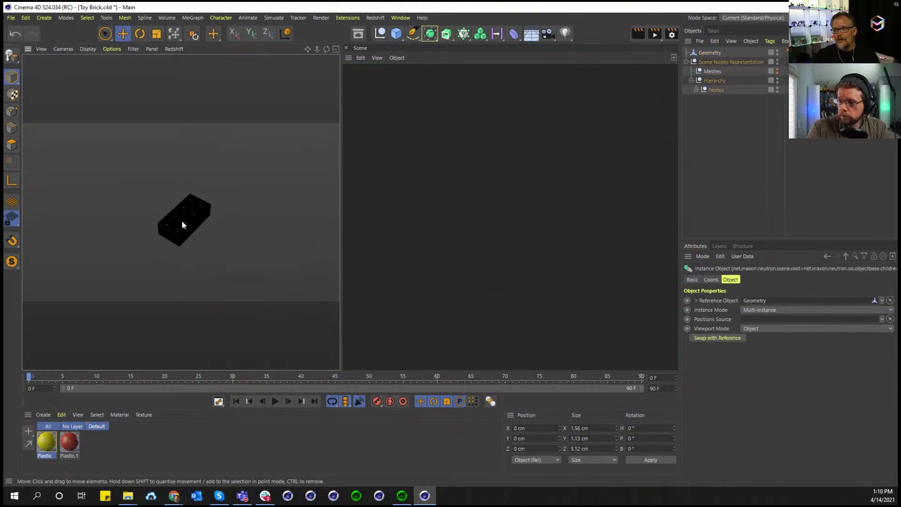
{"action": "left_click", "coordinate": [696, 90]}
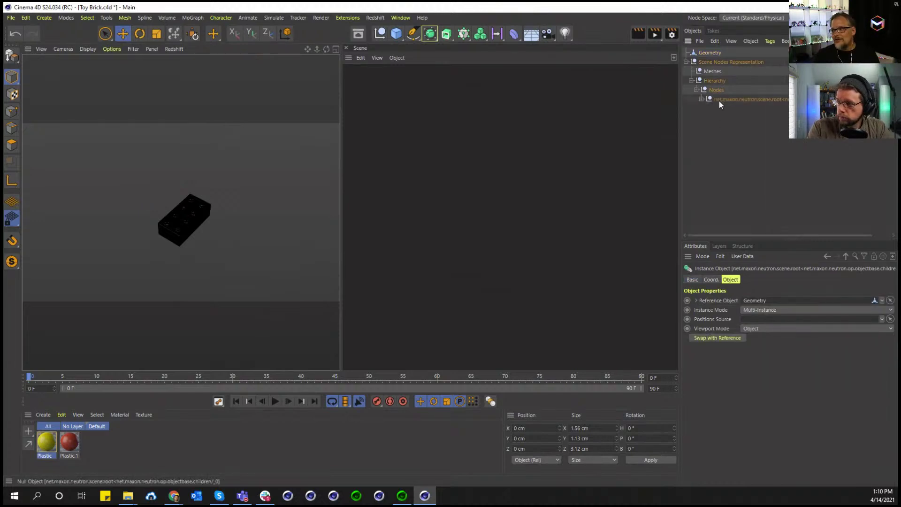
{"action": "left_click", "coordinate": [707, 100]}
{"action": "left_click", "coordinate": [702, 100]}
{"action": "left_click", "coordinate": [724, 109]}
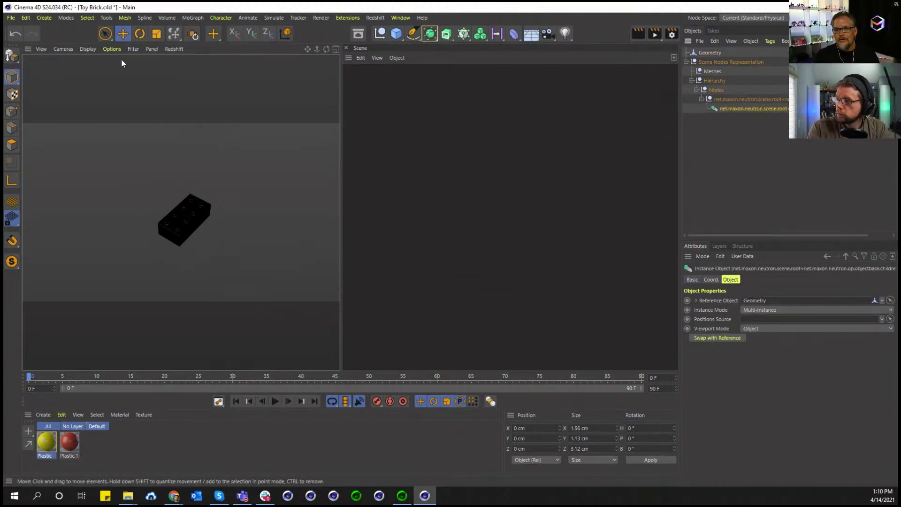
{"action": "left_click_drag", "start_coordinate": [130, 229], "coordinate": [327, 203]}
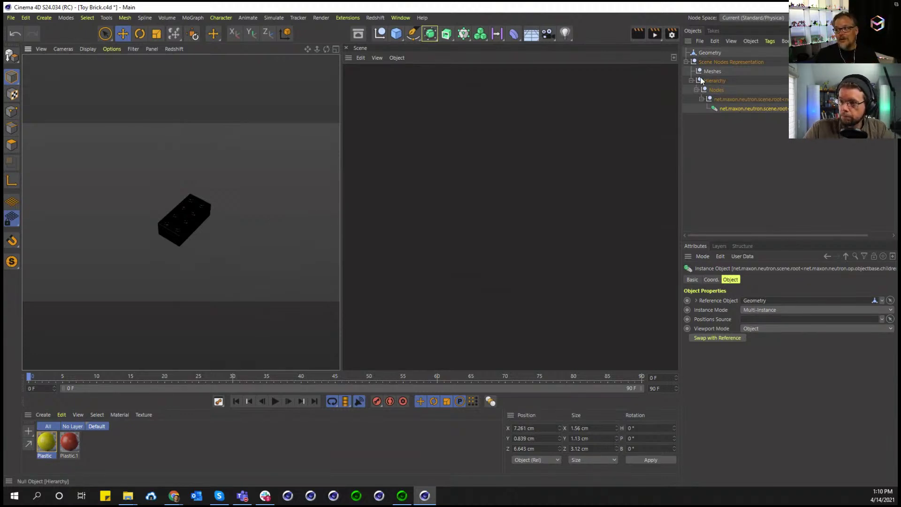
Move the Geometry mesh back into the Meshes null and inspect the instance object's reference settings
{"action": "left_click_drag", "start_coordinate": [709, 52], "coordinate": [713, 72]}
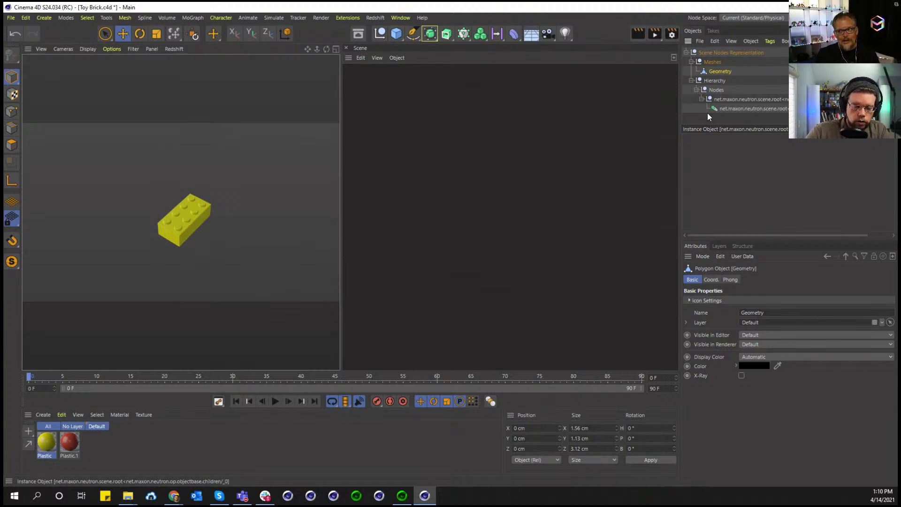
{"action": "left_click_drag", "start_coordinate": [771, 235], "coordinate": [749, 223]}
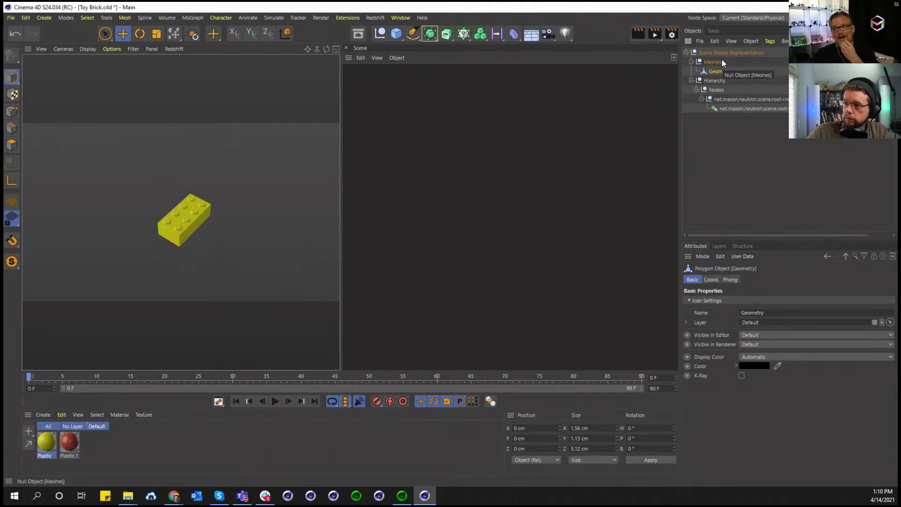
{"action": "left_click", "coordinate": [739, 108]}
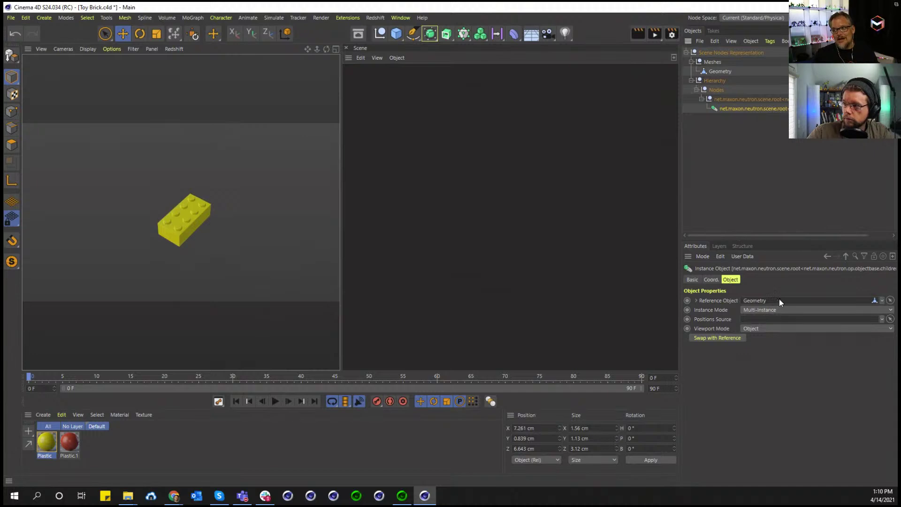
Frame the Geometry mesh in the viewport and display it with Gouraud Shading (Lines)
{"action": "left_click", "coordinate": [719, 71]}
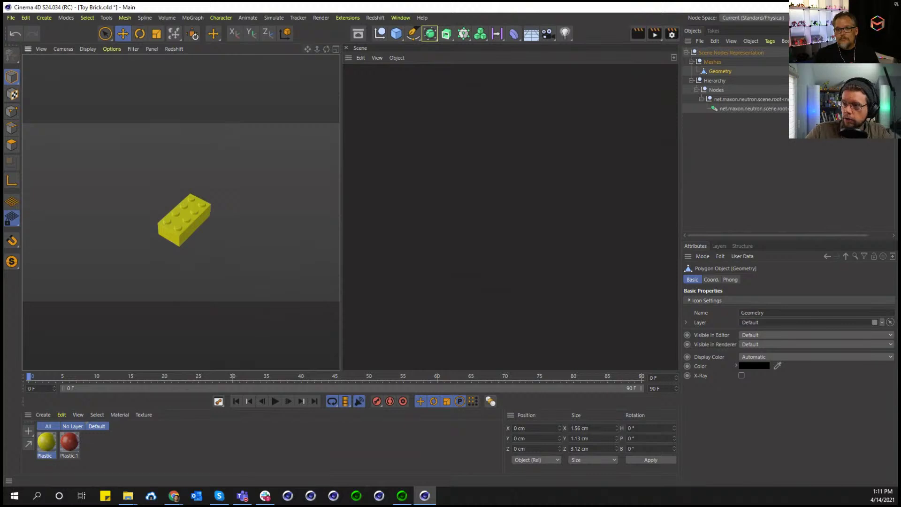
{"action": "key", "text": "s"}
{"action": "left_click", "coordinate": [83, 49]}
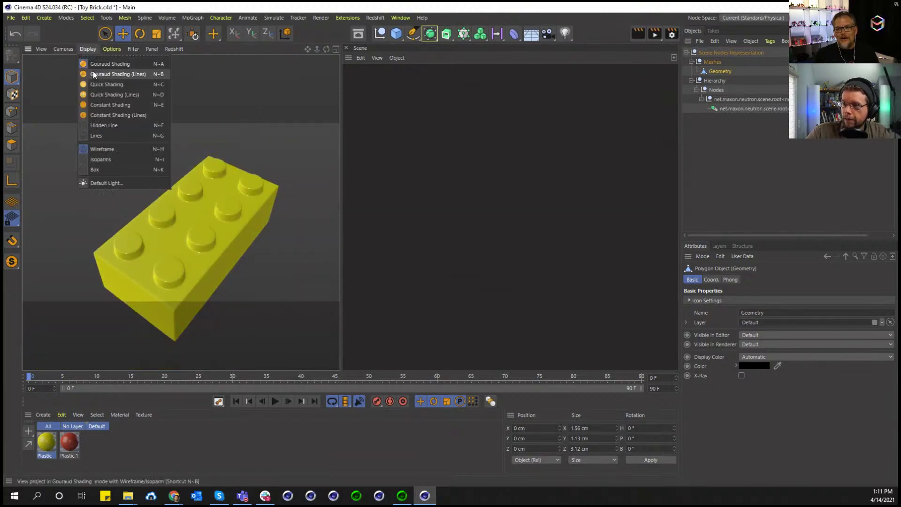
{"action": "left_click", "coordinate": [96, 71]}
{"action": "mouse_move", "coordinate": [327, 49]}
{"action": "left_mouse_down"}
{"action": "mouse_move", "coordinate": [277, 49]}
{"action": "mouse_move", "coordinate": [329, 51]}
{"action": "left_mouse_up"}
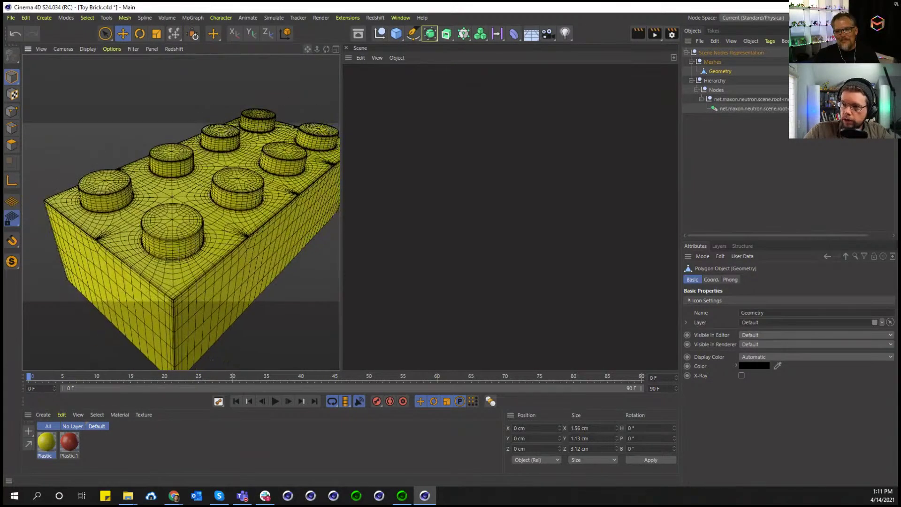
Open the scene node graph and enter the Single Pip group inside Primitive Group
{"action": "left_click", "coordinate": [401, 18]}
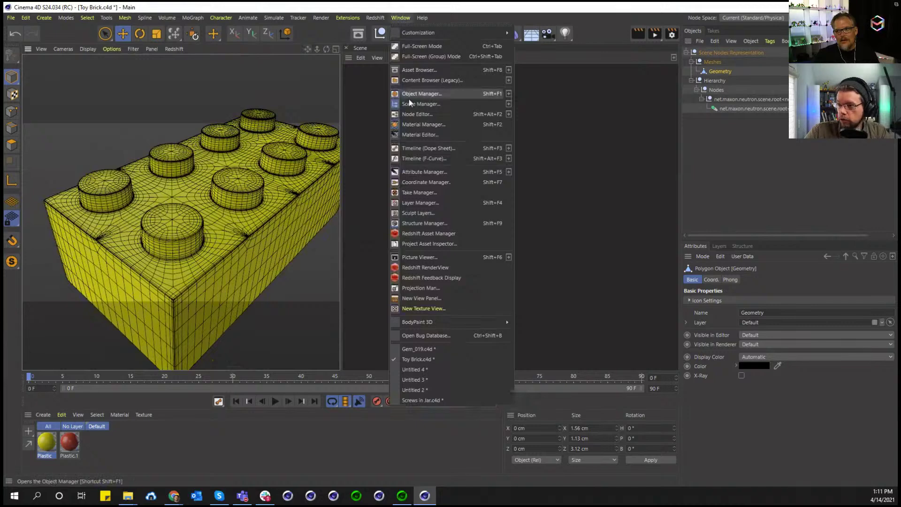
{"action": "left_click", "coordinate": [413, 114]}
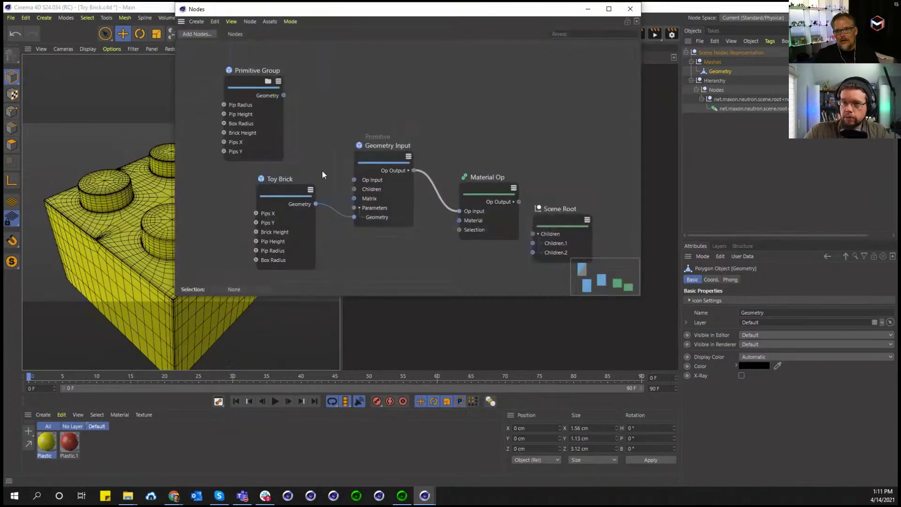
{"action": "left_click", "coordinate": [268, 82]}
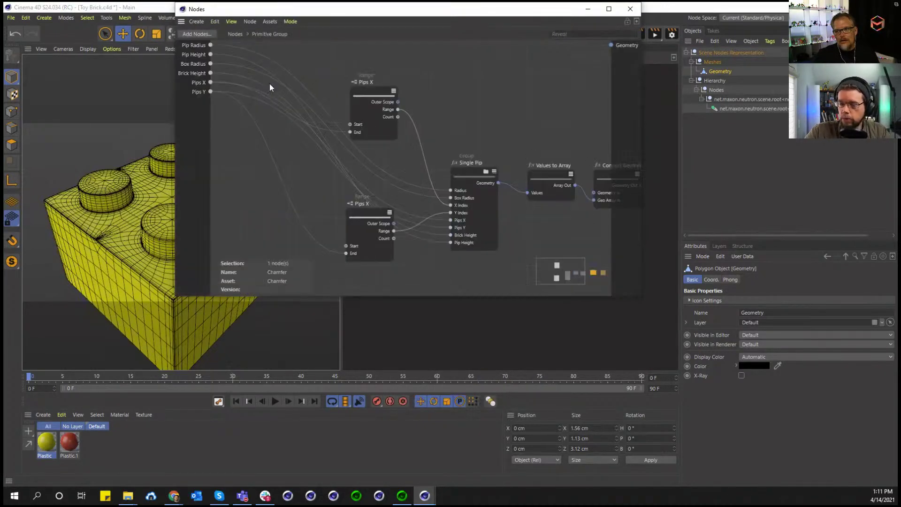
{"action": "left_click", "coordinate": [486, 171]}
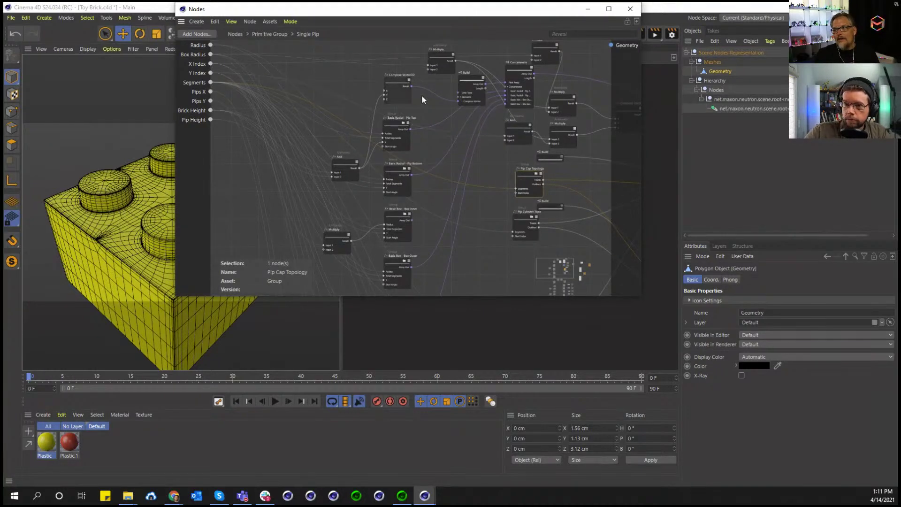
Examine the Single Pip network, including its vector, topology, Basic Radial and Basic Box groups
{"action": "middle_click_drag", "start_coordinate": [452, 97], "coordinate": [481, 137]}
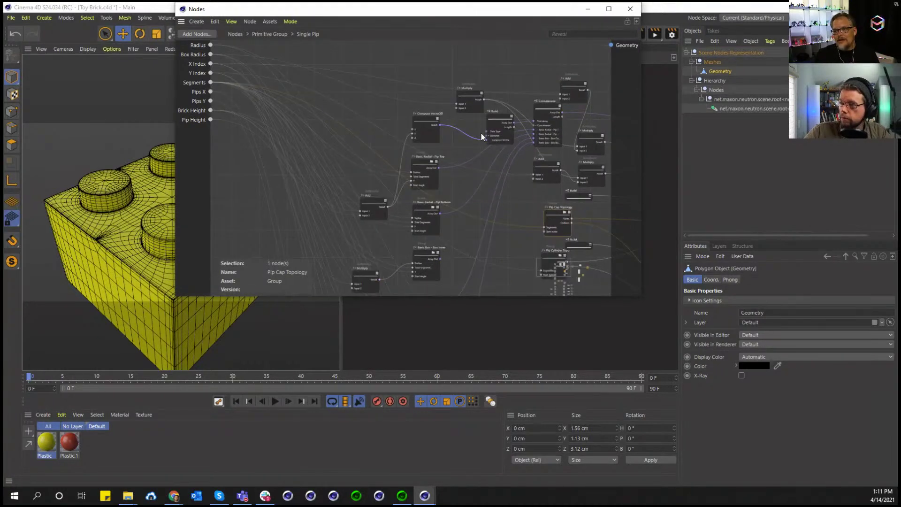
{"action": "scroll", "coordinate": [376, 183], "scroll_direction": "up", "scroll_amount": 3}
{"action": "middle_click_drag", "start_coordinate": [499, 137], "coordinate": [286, 97]}
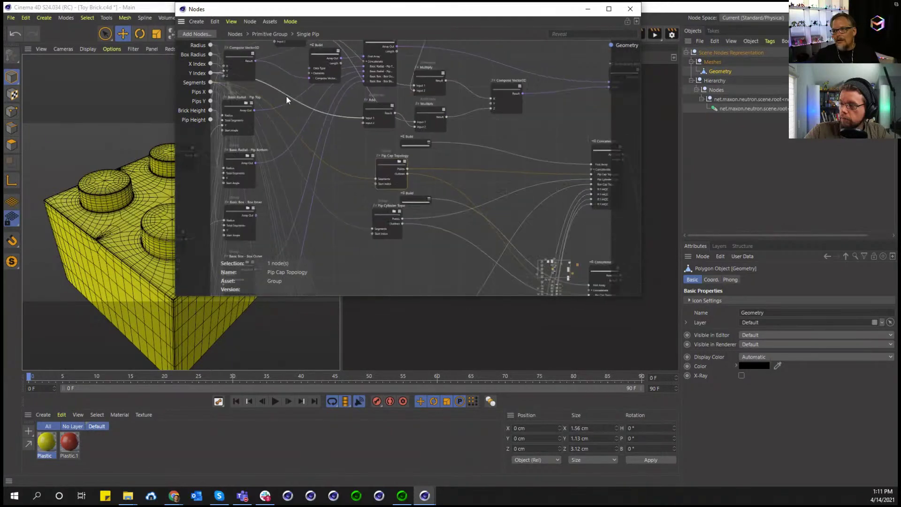
{"action": "scroll", "coordinate": [287, 96], "scroll_direction": "down", "scroll_amount": 2}
{"action": "middle_click_drag", "start_coordinate": [348, 128], "coordinate": [331, 84]}
{"action": "scroll", "coordinate": [570, 122], "scroll_direction": "up", "scroll_amount": 1}
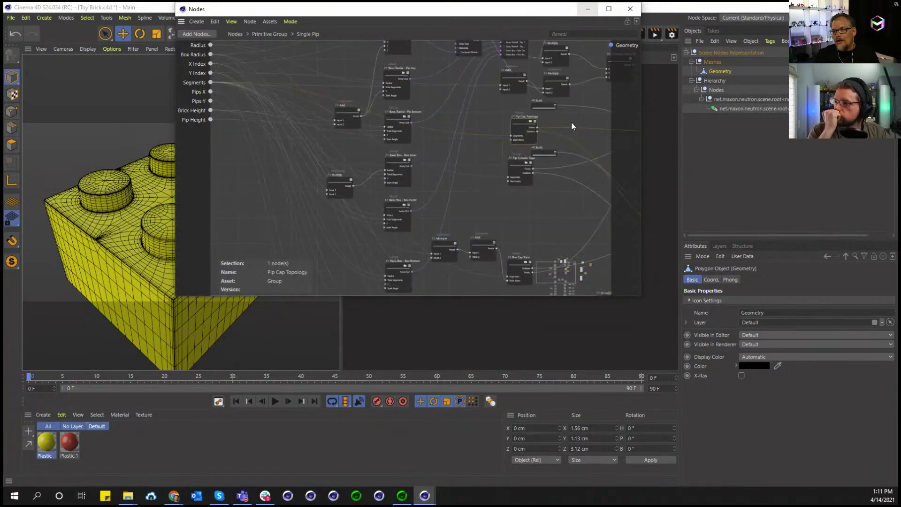
{"action": "scroll", "coordinate": [391, 181], "scroll_direction": "up", "scroll_amount": 4}
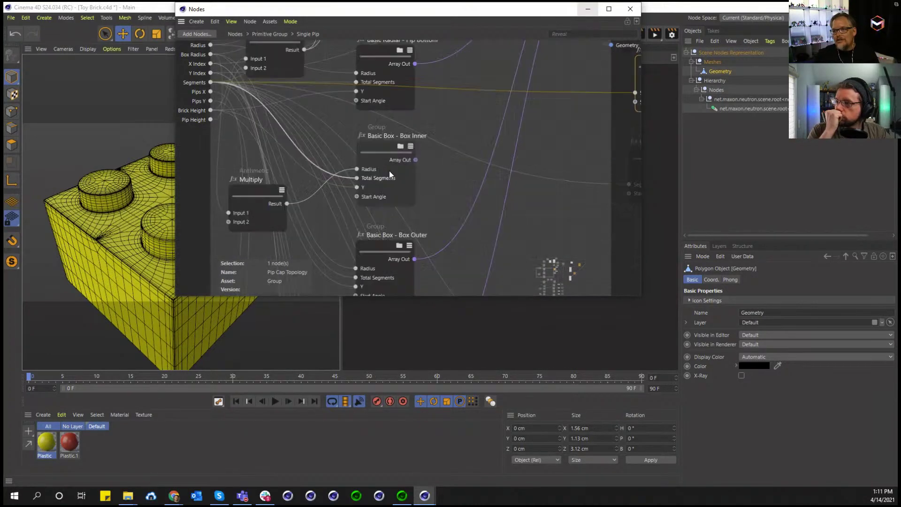
{"action": "middle_click_drag", "start_coordinate": [390, 170], "coordinate": [420, 107]}
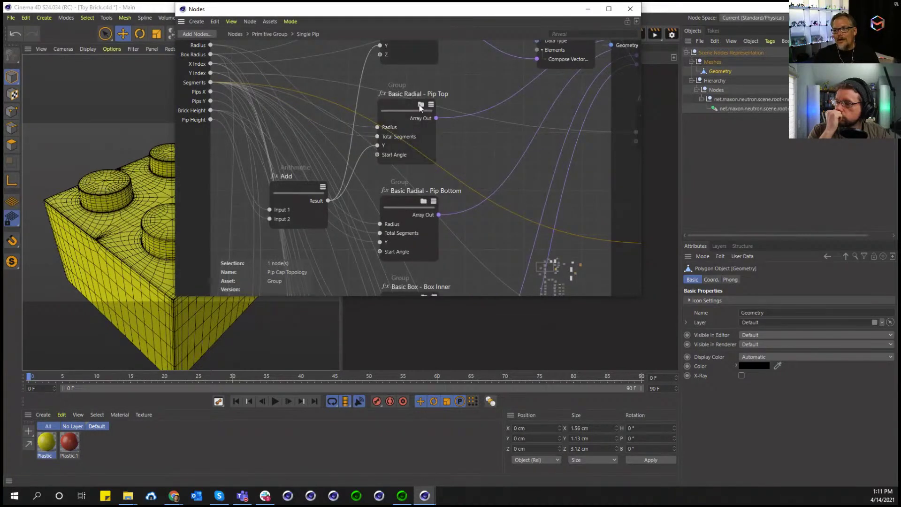
Inspect the contents of the Basic Radial - Pip Top group and its Range node, then return to Single Pip
{"action": "left_click", "coordinate": [421, 106]}
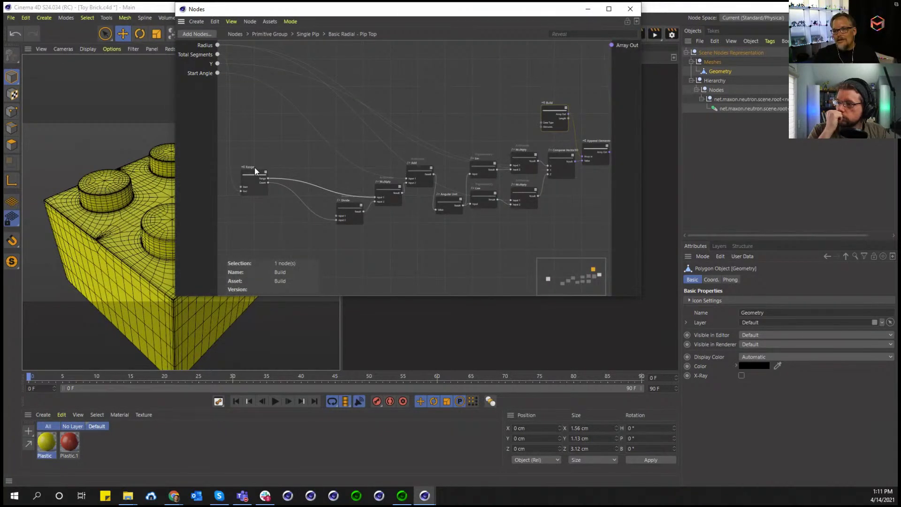
{"action": "left_click", "coordinate": [249, 183]}
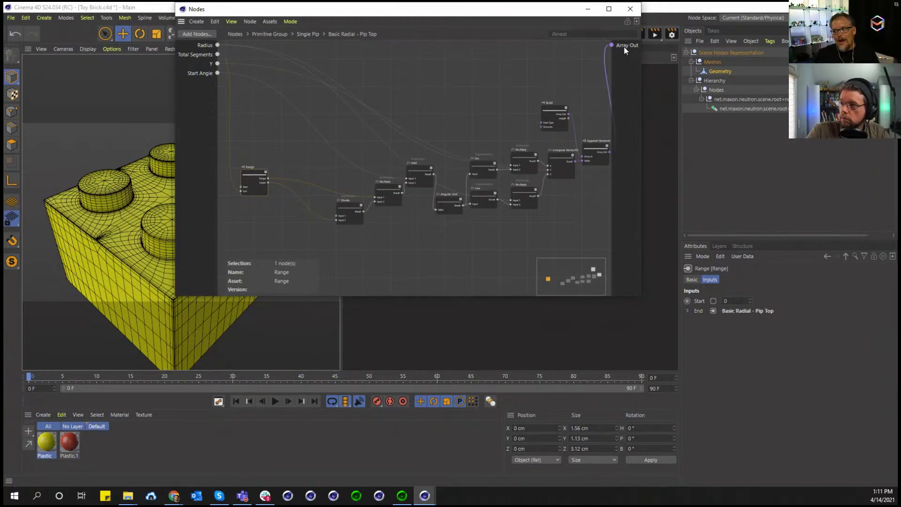
{"action": "left_click", "coordinate": [310, 34]}
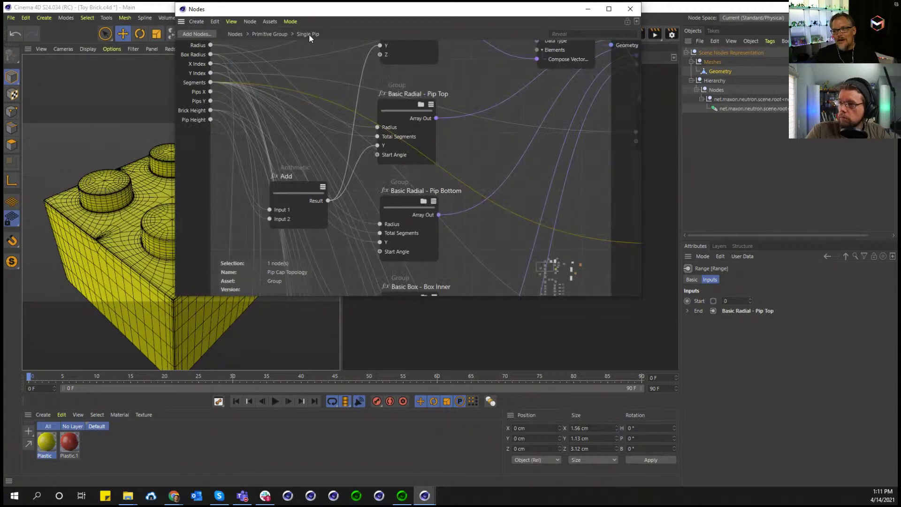
Inspect the inputs of the Concatenate node and the Basic Radial - Pip Bottom and Basic Box - Box Inner groups
{"action": "key", "text": "h"}
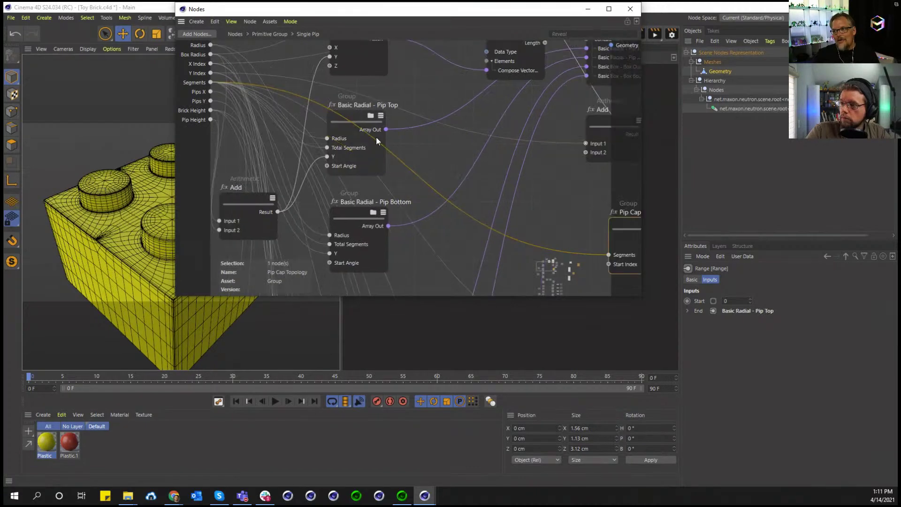
{"action": "left_click", "coordinate": [499, 66]}
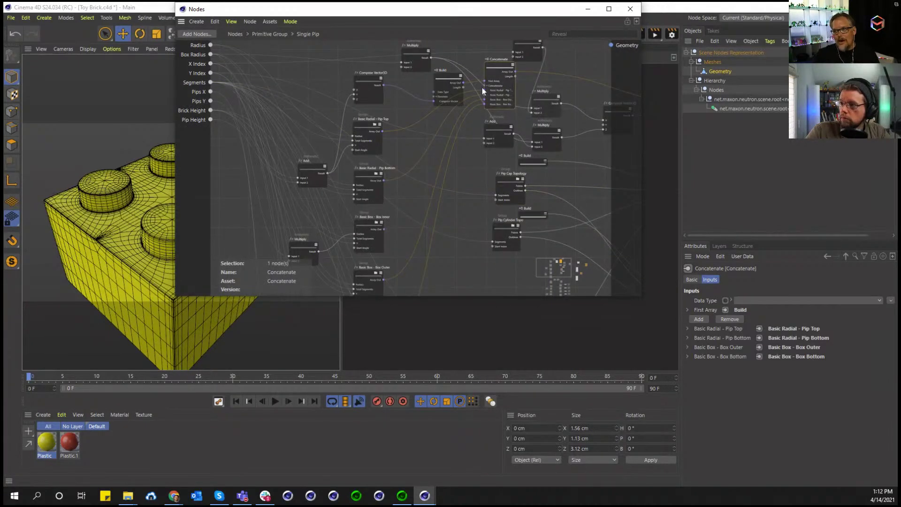
{"action": "left_click", "coordinate": [365, 177]}
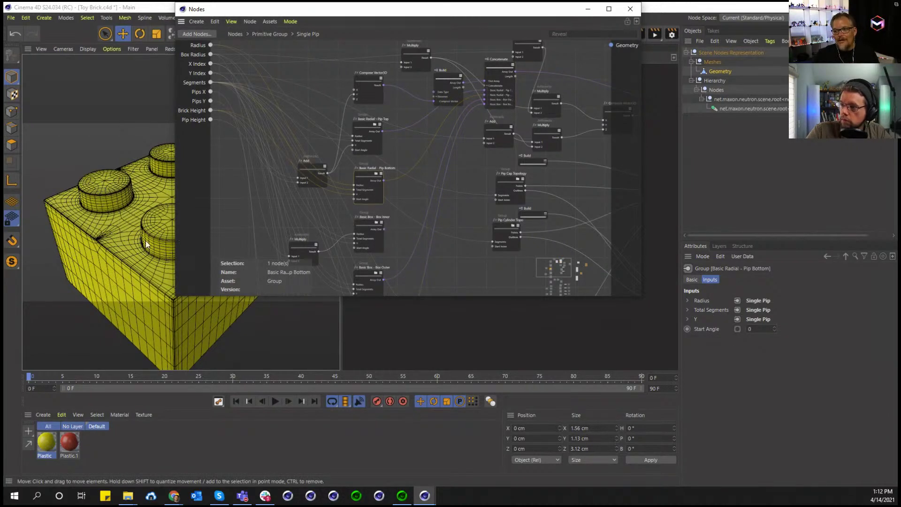
{"action": "left_click", "coordinate": [358, 228]}
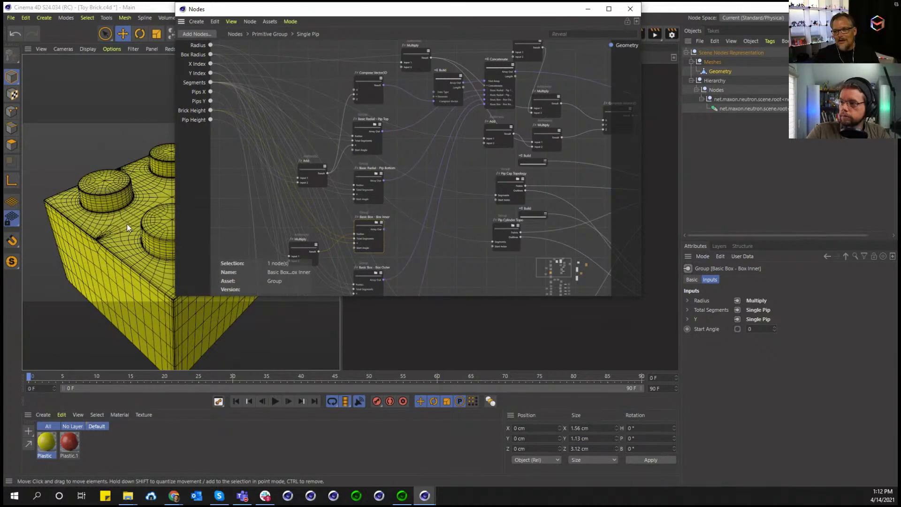
Examine the Compare nodes, the X and Y min/max groups, and the Concatenate nodes feeding the polygon topology
{"action": "scroll", "coordinate": [490, 213], "scroll_direction": "down", "scroll_amount": 3}
{"action": "middle_click_drag", "start_coordinate": [416, 254], "coordinate": [355, 135]}
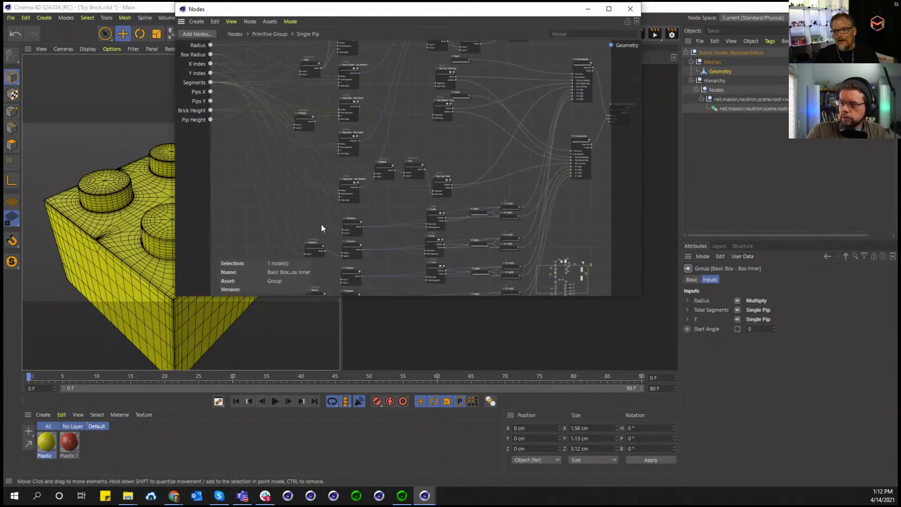
{"action": "scroll", "coordinate": [347, 212], "scroll_direction": "up", "scroll_amount": 5}
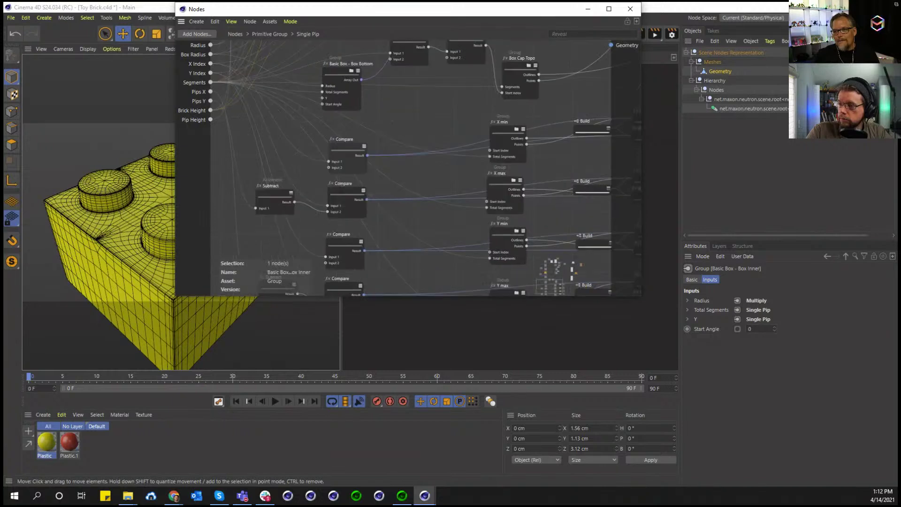
{"action": "scroll", "coordinate": [354, 74], "scroll_direction": "down", "scroll_amount": 1}
{"action": "scroll", "coordinate": [390, 142], "scroll_direction": "up", "scroll_amount": 1}
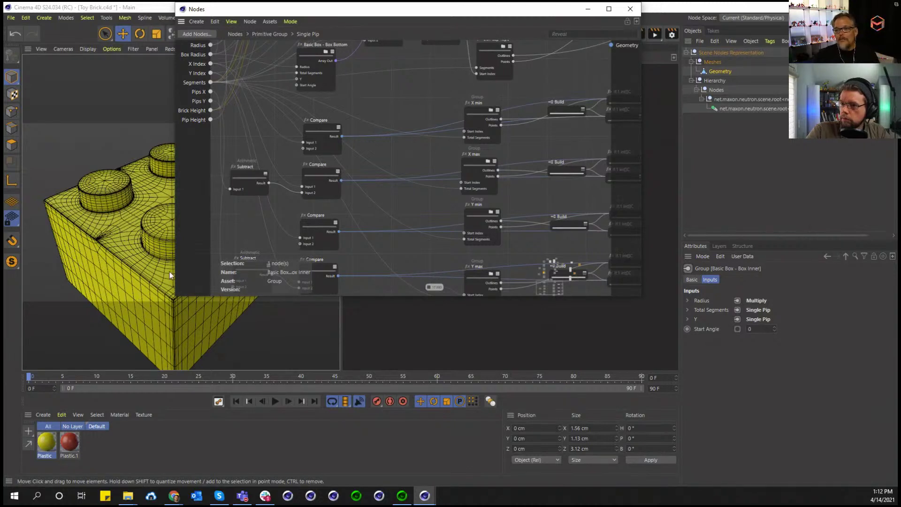
{"action": "scroll", "coordinate": [432, 199], "scroll_direction": "down", "scroll_amount": 5}
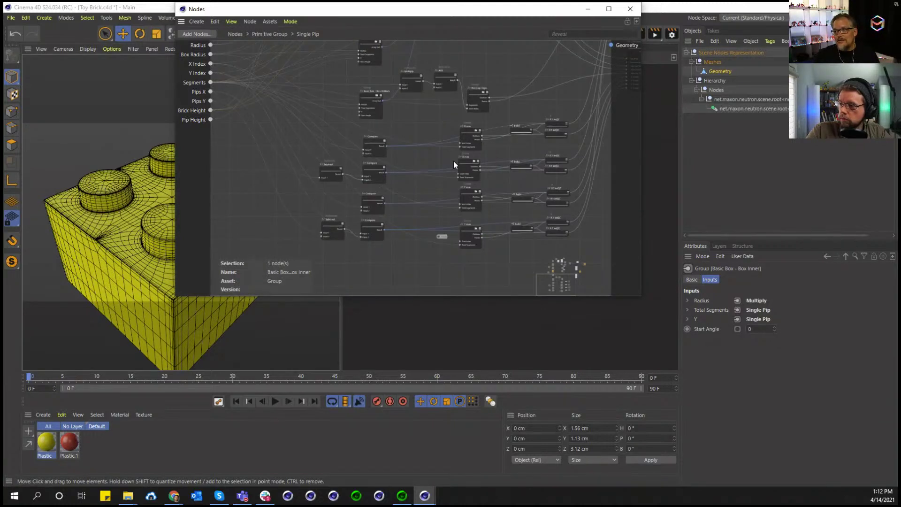
{"action": "scroll", "coordinate": [453, 161], "scroll_direction": "up", "scroll_amount": 6}
{"action": "scroll", "coordinate": [418, 185], "scroll_direction": "down", "scroll_amount": 4}
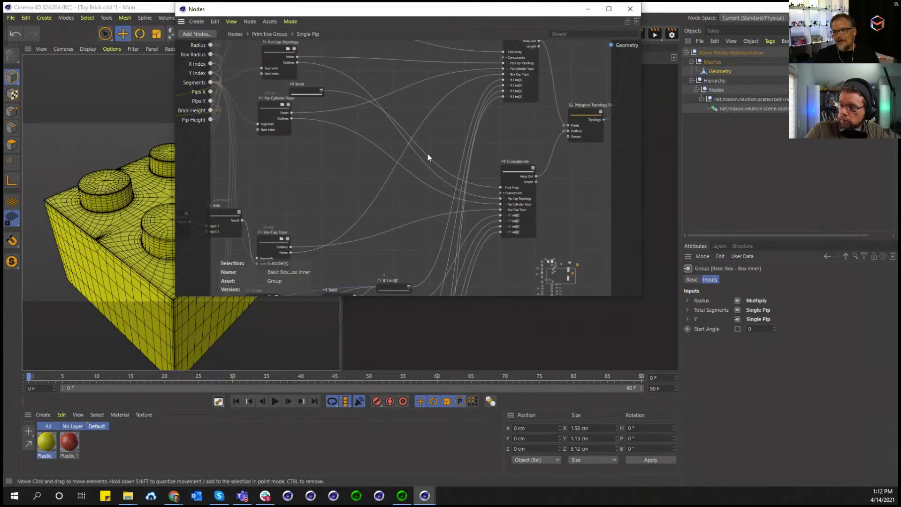
Trace the wiring from the Basic Box groups and show the Port Inspector on the Result of the Add node feeding Box Cap Topo
{"action": "middle_click_drag", "start_coordinate": [427, 153], "coordinate": [469, 128]}
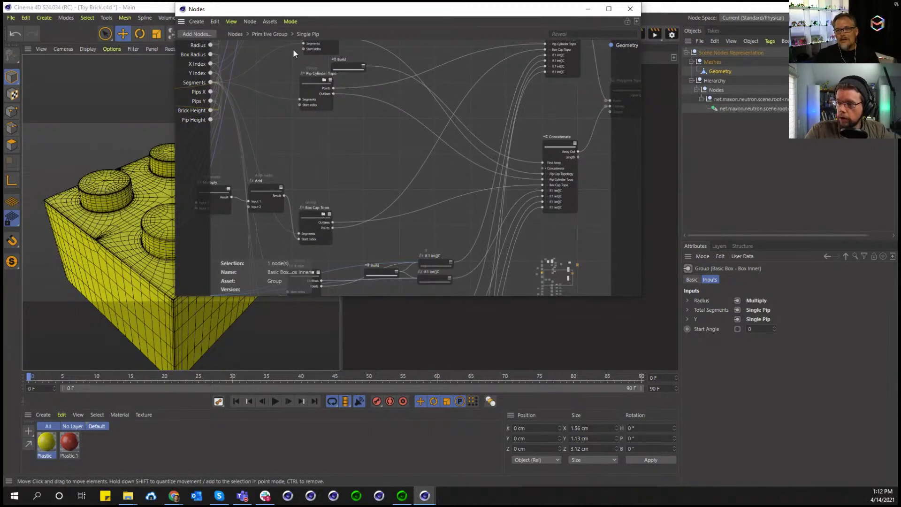
{"action": "scroll", "coordinate": [308, 109], "scroll_direction": "down", "scroll_amount": 2}
{"action": "middle_click_drag", "start_coordinate": [279, 145], "coordinate": [417, 155]}
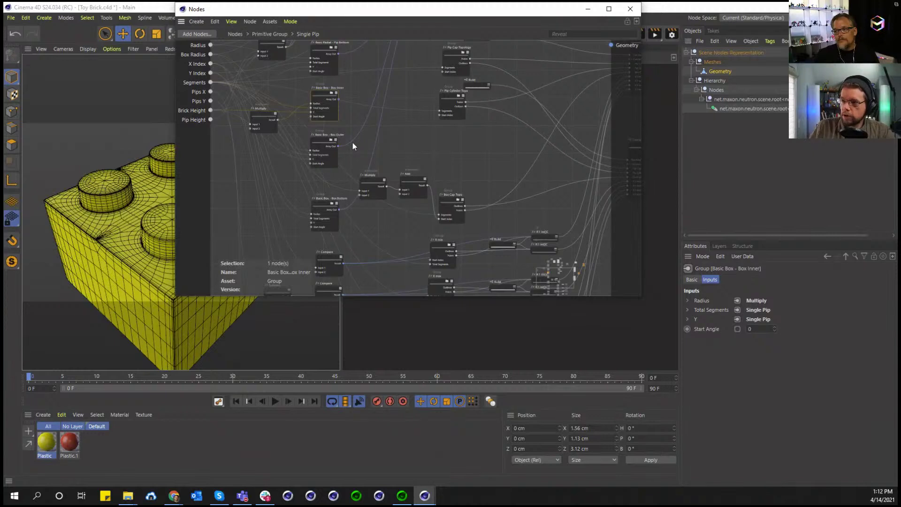
{"action": "middle_click_drag", "start_coordinate": [352, 142], "coordinate": [406, 196]}
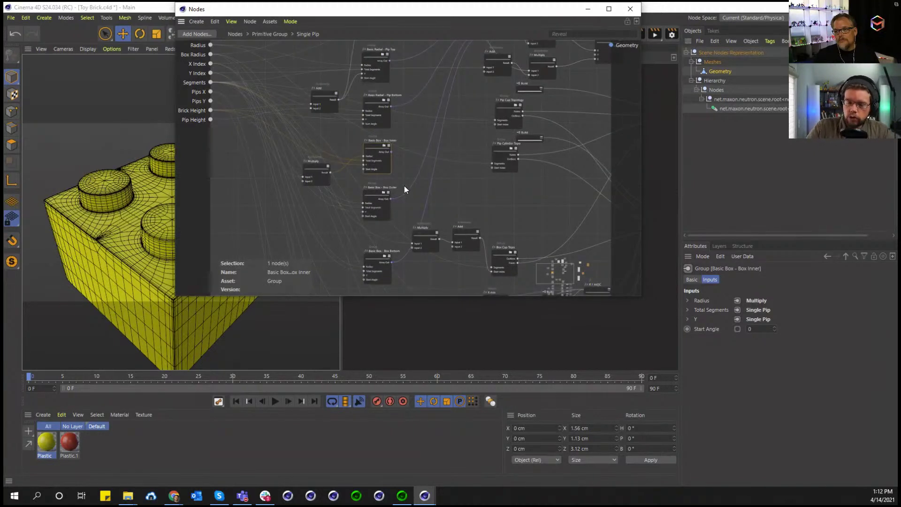
{"action": "scroll", "coordinate": [404, 186], "scroll_direction": "up", "scroll_amount": 2}
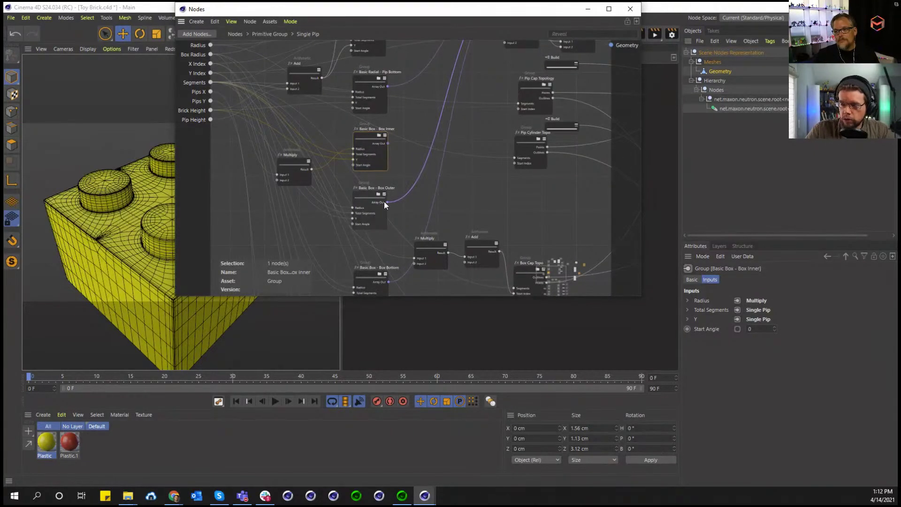
{"action": "middle_click_drag", "start_coordinate": [438, 221], "coordinate": [309, 140]}
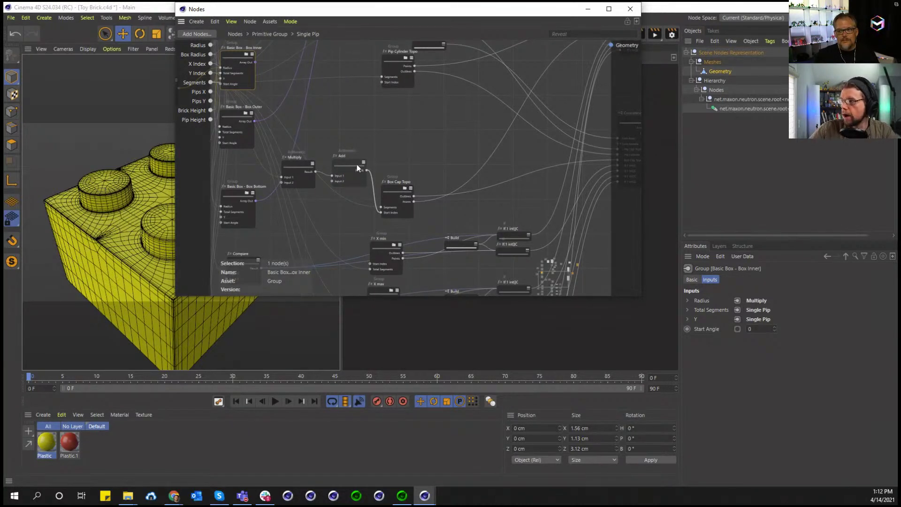
{"action": "left_click", "coordinate": [357, 165]}
{"action": "right_click", "coordinate": [361, 171]}
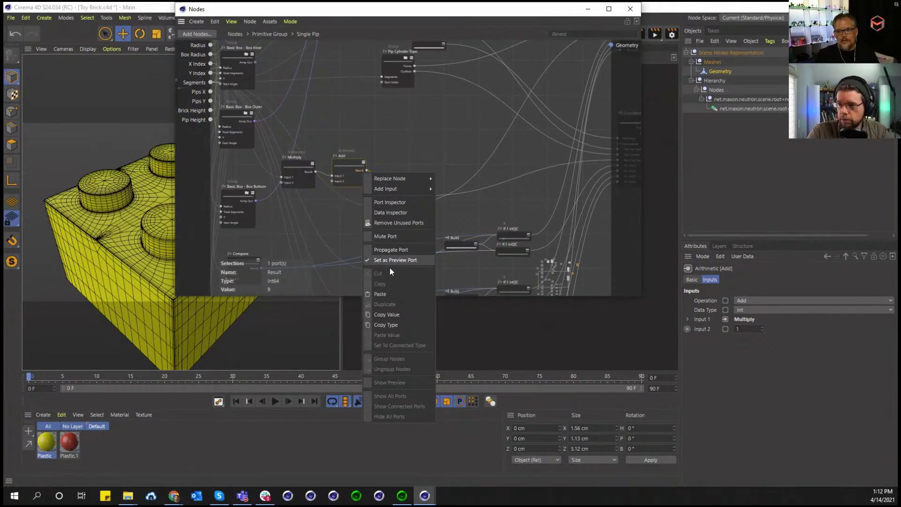
{"action": "left_click", "coordinate": [390, 203]}
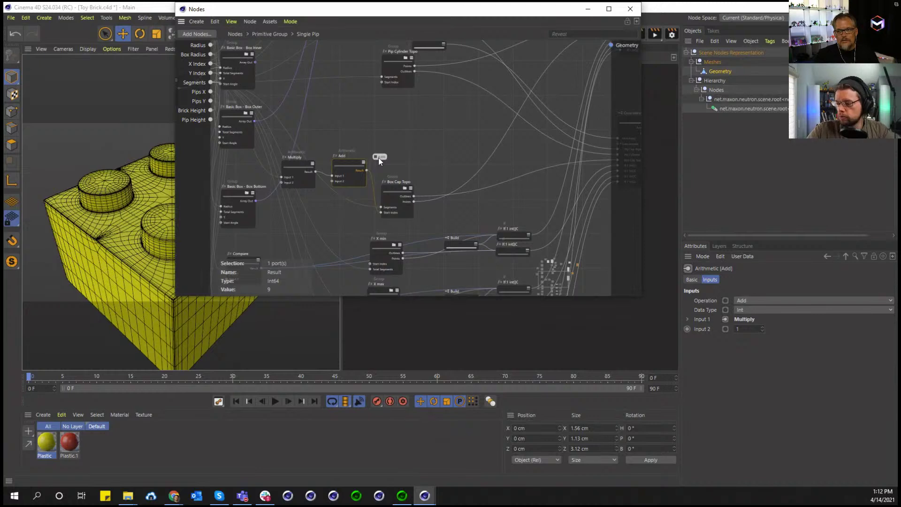
{"action": "scroll", "coordinate": [372, 166], "scroll_direction": "up", "scroll_amount": 5}
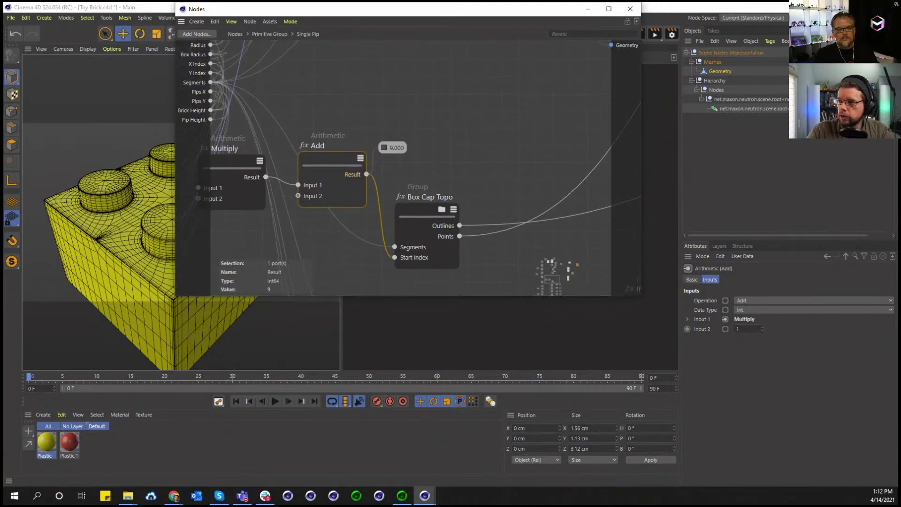
{"action": "middle_click_drag", "start_coordinate": [348, 170], "coordinate": [358, 173]}
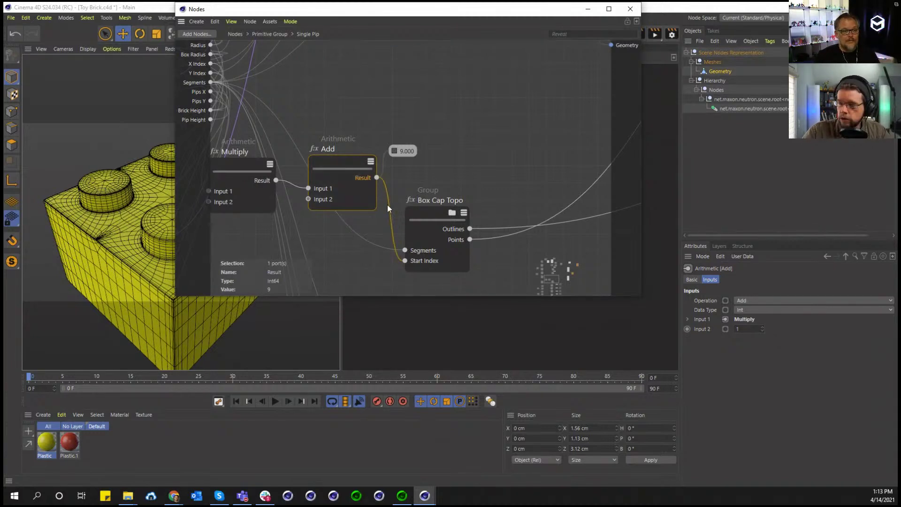
Move the Add node slightly upward beside its Port Inspector read-out and select its Result port
{"action": "right_click", "coordinate": [367, 177]}
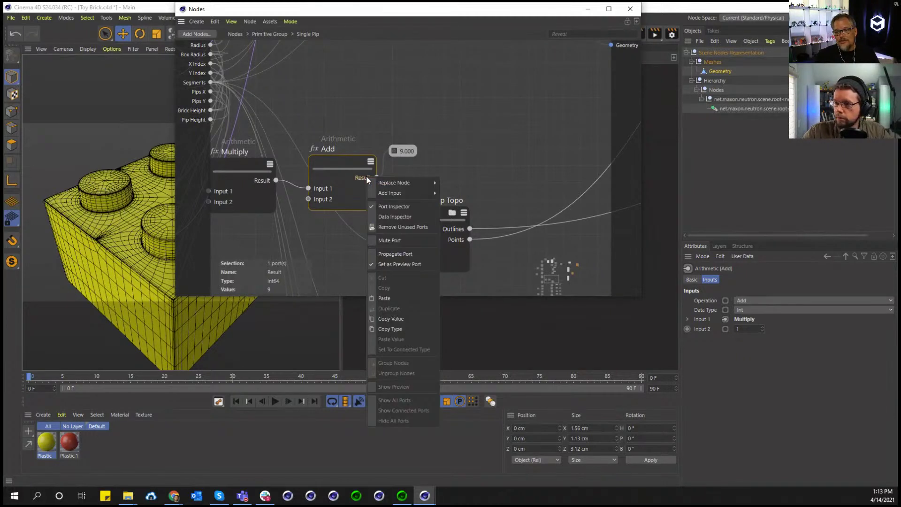
{"action": "left_click", "coordinate": [401, 151]}
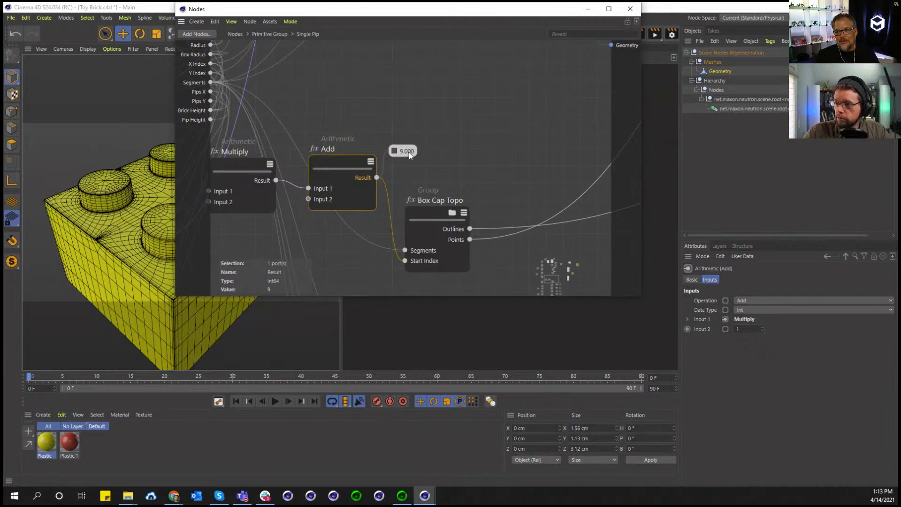
{"action": "left_click_drag", "start_coordinate": [357, 161], "coordinate": [387, 154]}
{"action": "left_click", "coordinate": [366, 170]}
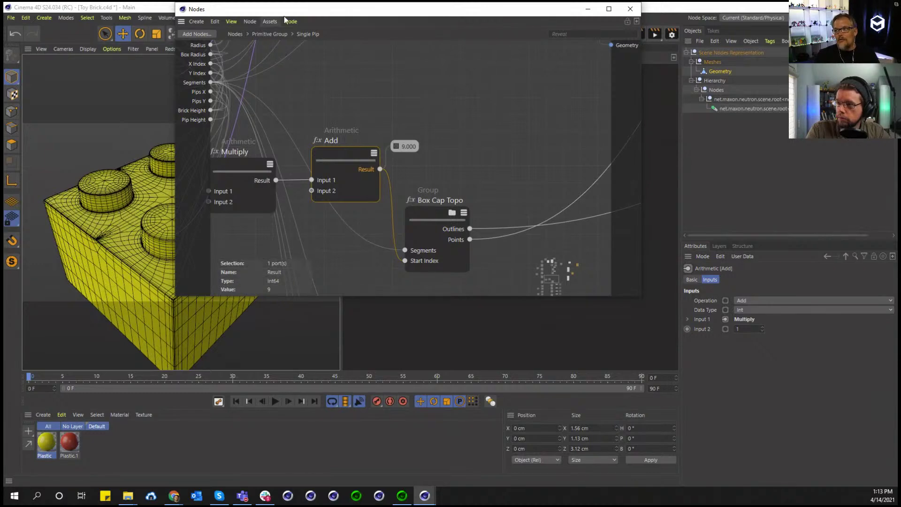
Open the Data Inspector over the Nodes window and widen it
{"action": "left_click_drag", "start_coordinate": [537, 8], "coordinate": [526, 64]}
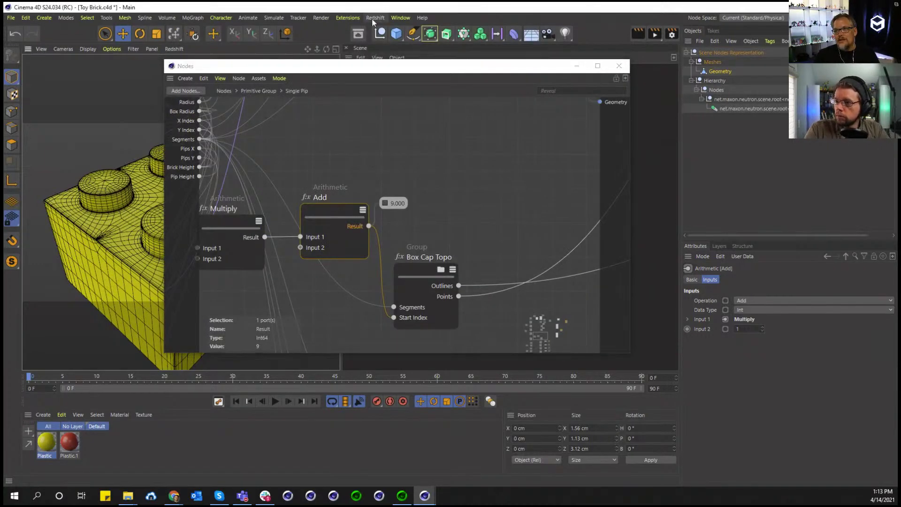
{"action": "left_click", "coordinate": [359, 18]}
{"action": "left_click", "coordinate": [364, 43]}
{"action": "left_click_drag", "start_coordinate": [344, 13], "coordinate": [284, 114]}
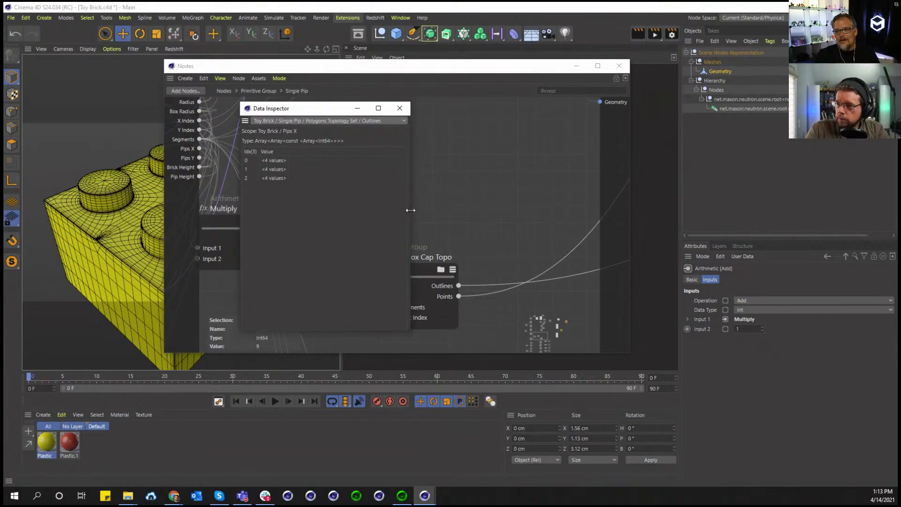
{"action": "left_click_drag", "start_coordinate": [410, 209], "coordinate": [522, 210]}
Inspect Toy Brick / Single Pip / Geometry Property Set / Array and read through the vectors of its first nested array
{"action": "left_click", "coordinate": [447, 121]}
{"action": "left_click", "coordinate": [453, 146]}
{"action": "left_click", "coordinate": [414, 120]}
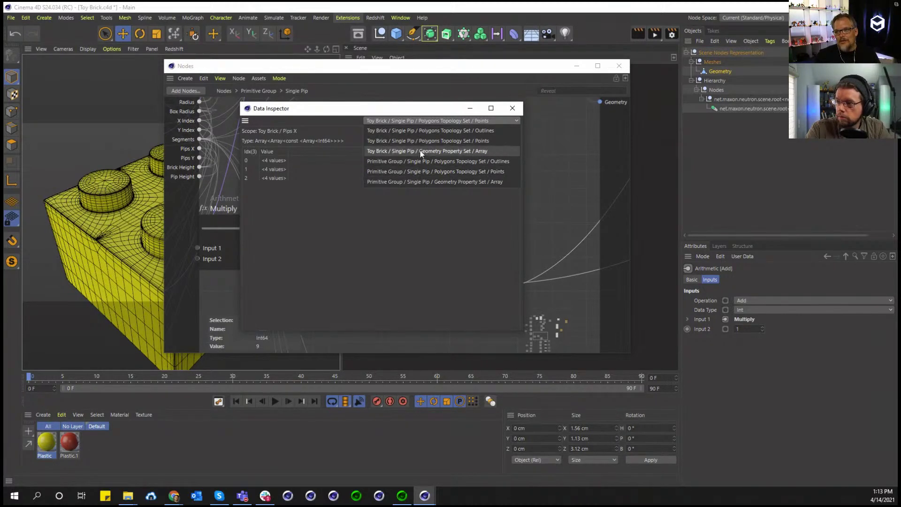
{"action": "left_click", "coordinate": [421, 151]}
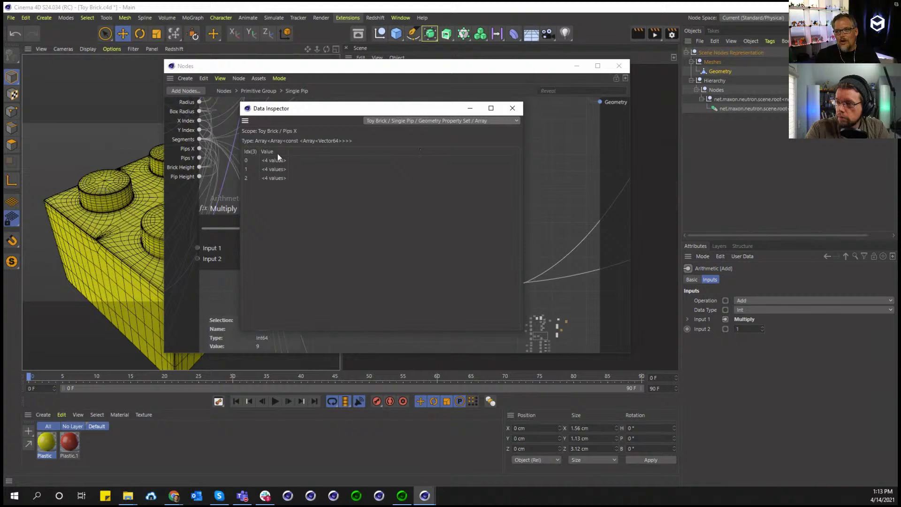
{"action": "left_click", "coordinate": [417, 163]}
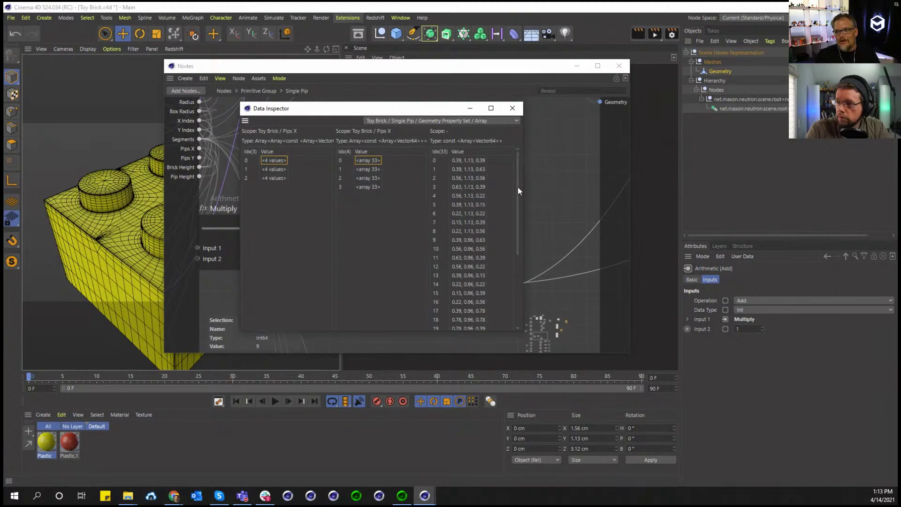
{"action": "left_click_drag", "start_coordinate": [518, 187], "coordinate": [518, 278]}
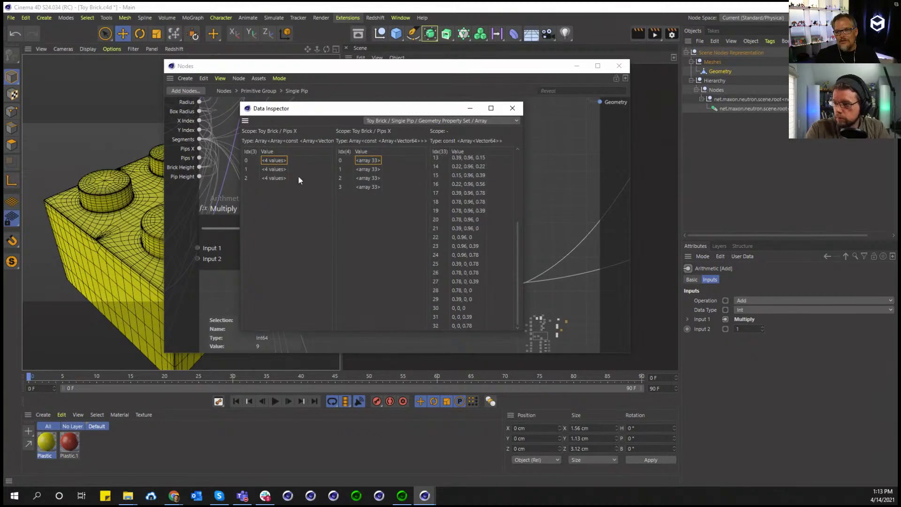
Reopen index 0 and its first sub-array to review the point positions, with the Nodes window moved clear of the brick
{"action": "left_click", "coordinate": [281, 170]}
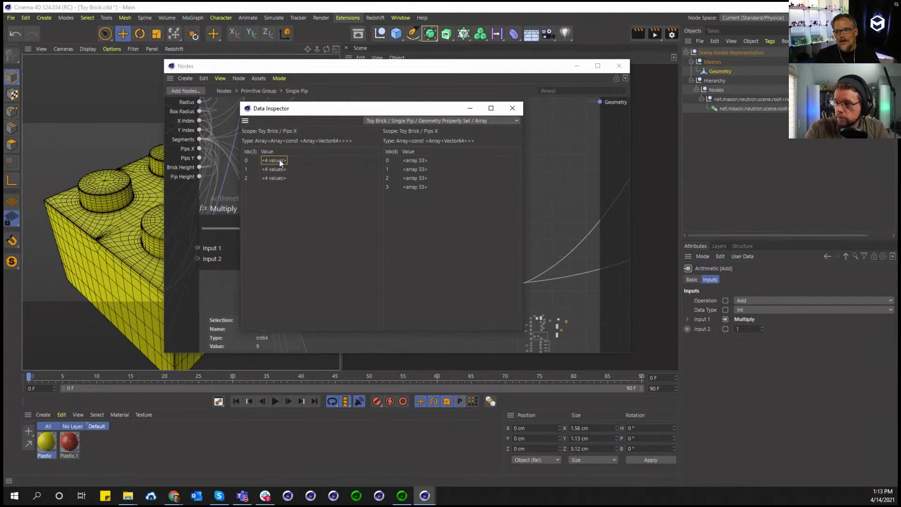
{"action": "left_click", "coordinate": [416, 161]}
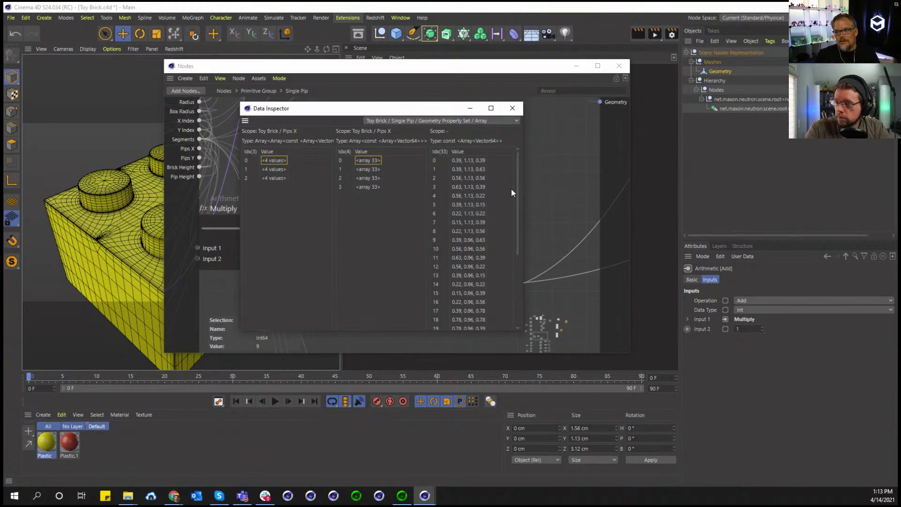
{"action": "left_click_drag", "start_coordinate": [517, 187], "coordinate": [520, 252]}
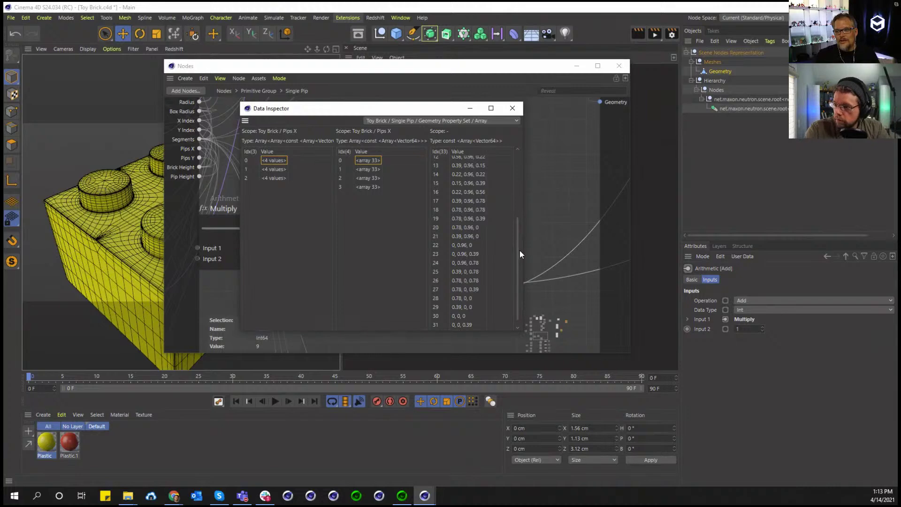
{"action": "left_click", "coordinate": [278, 161]}
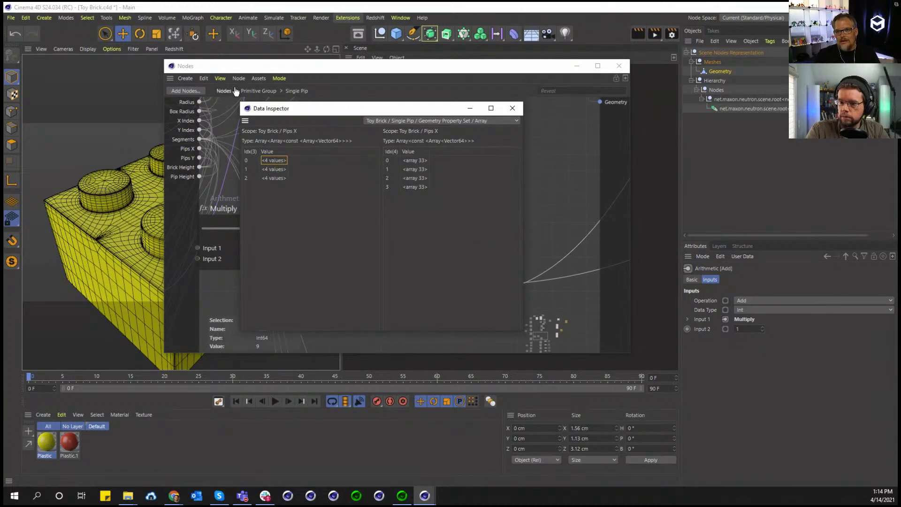
{"action": "left_click_drag", "start_coordinate": [258, 59], "coordinate": [324, 154]}
{"action": "left_click", "coordinate": [322, 127]}
{"action": "left_click", "coordinate": [413, 160]}
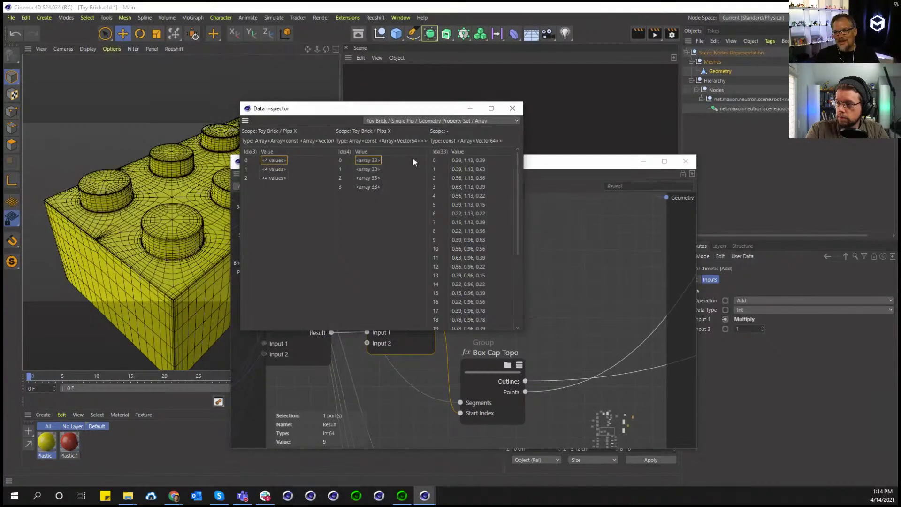
{"action": "scroll", "coordinate": [475, 181], "scroll_direction": "down", "scroll_amount": 3}
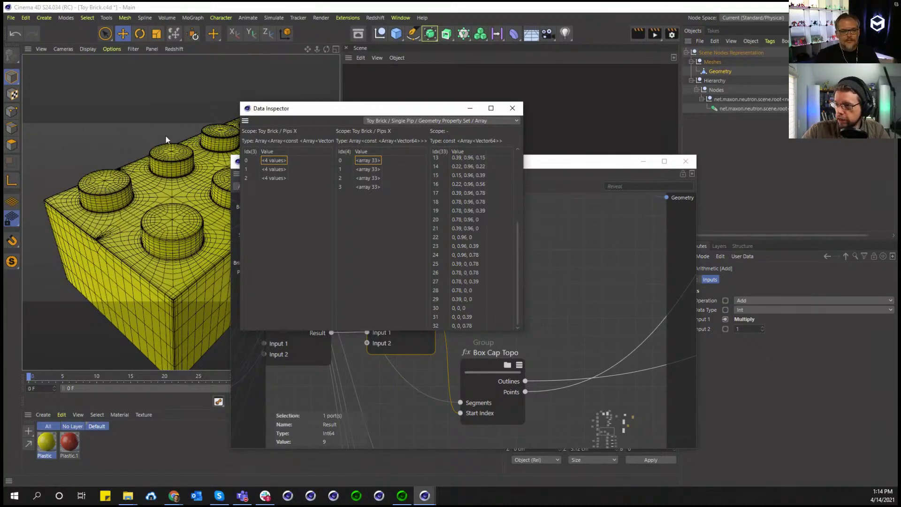
Inside Primitive Group, connect Connect Geometry Array's Geometry Out directly to the group's Geometry output, bypassing Chamfer and Subdivide
{"action": "key", "text": "alt+Tab"}
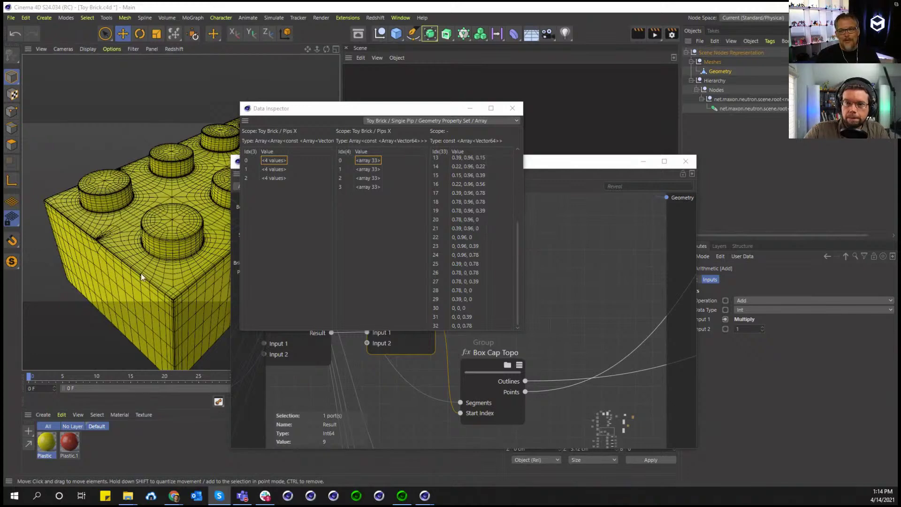
{"action": "left_click", "coordinate": [373, 383]}
{"action": "left_click", "coordinate": [314, 187]}
{"action": "left_click", "coordinate": [291, 186]}
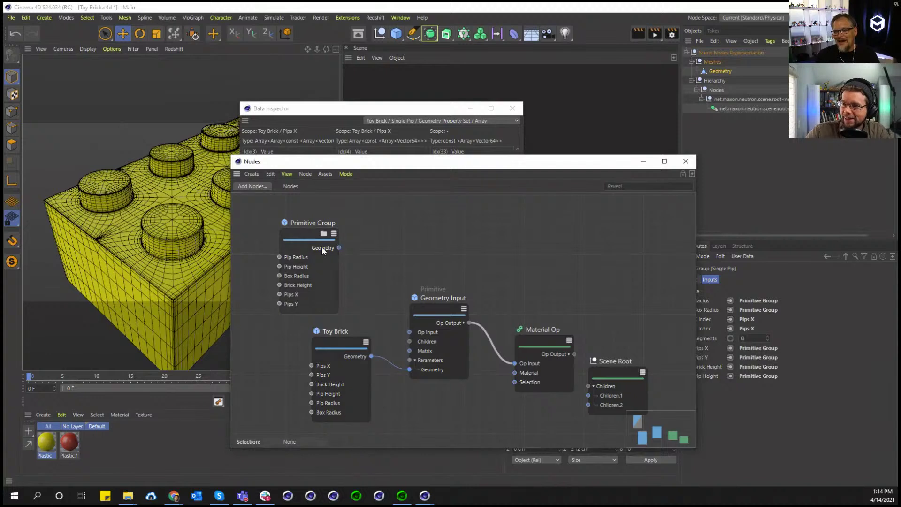
{"action": "left_click", "coordinate": [324, 234]}
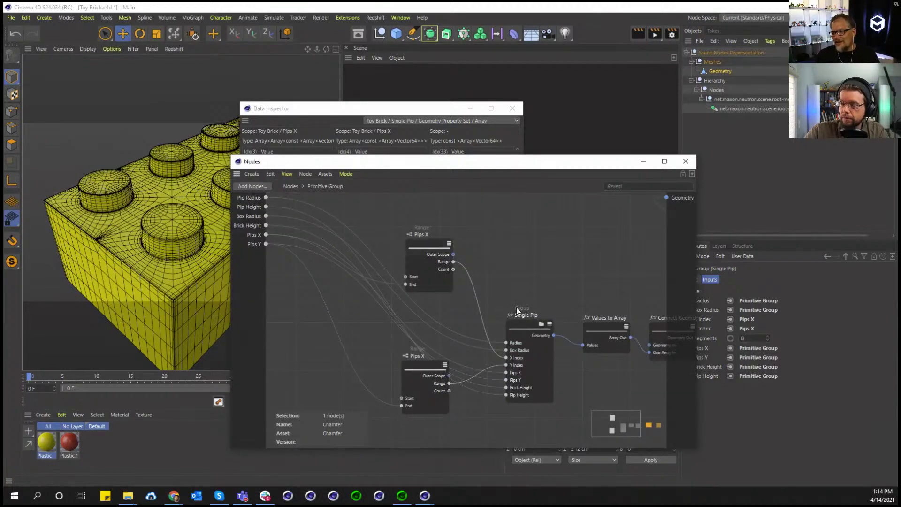
{"action": "middle_click_drag", "start_coordinate": [516, 308], "coordinate": [355, 283]}
{"action": "middle_click_drag", "start_coordinate": [582, 307], "coordinate": [463, 297]}
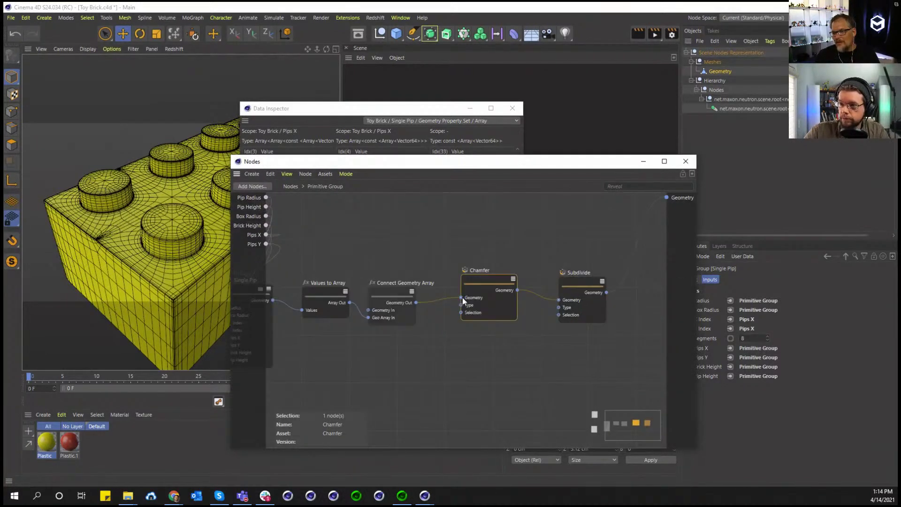
{"action": "left_click_drag", "start_coordinate": [417, 303], "coordinate": [674, 201]}
In the root network, connect Primitive Group's Geometry to the Geometry Input node in place of Toy Brick, and close the Data Inspector
{"action": "left_click", "coordinate": [291, 186]}
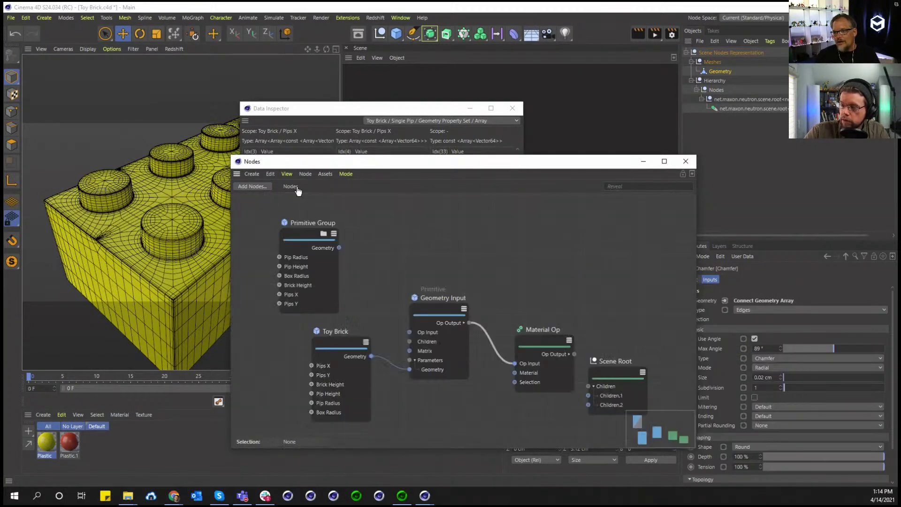
{"action": "left_click_drag", "start_coordinate": [340, 248], "coordinate": [409, 370]}
{"action": "left_click", "coordinate": [512, 108]}
Delete the Scene Nodes Representation object and connect Material Op's Op Output to Scene Root's Children.1 port
{"action": "left_click", "coordinate": [722, 55]}
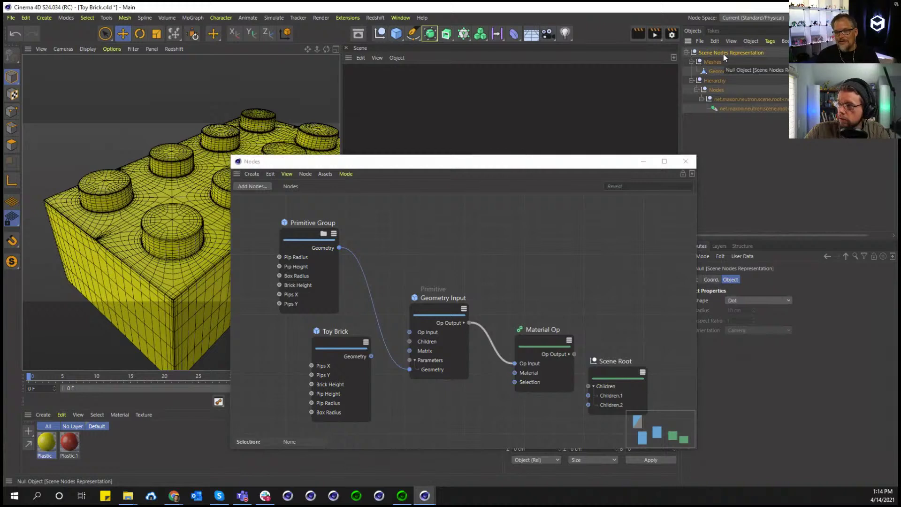
{"action": "key", "text": "Delete"}
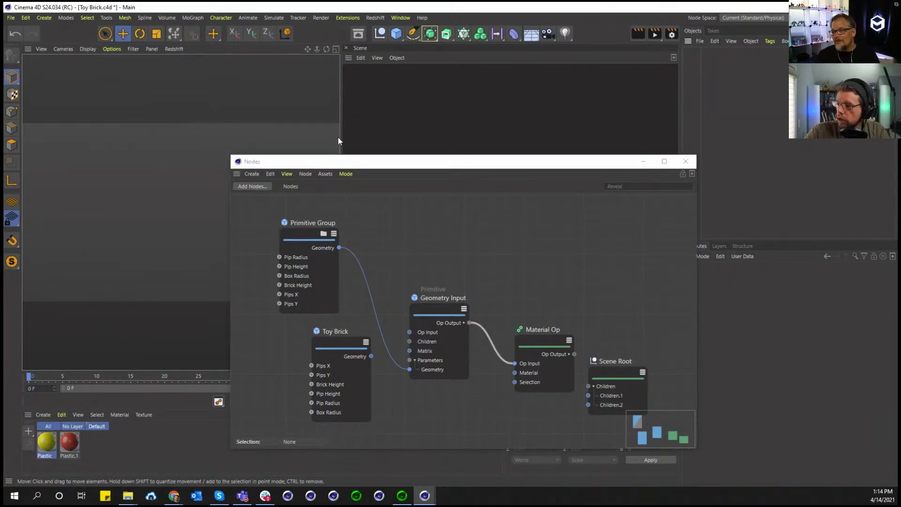
{"action": "left_click_drag", "start_coordinate": [574, 354], "coordinate": [587, 395]}
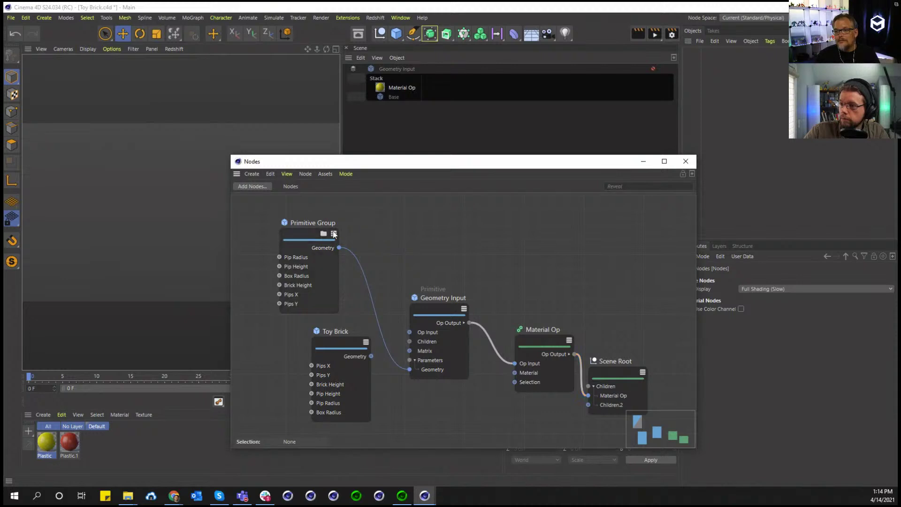
Select the Primitive Group node and re-enable Geometry Input in the scene hierarchy to view the brick
{"action": "left_click", "coordinate": [316, 235]}
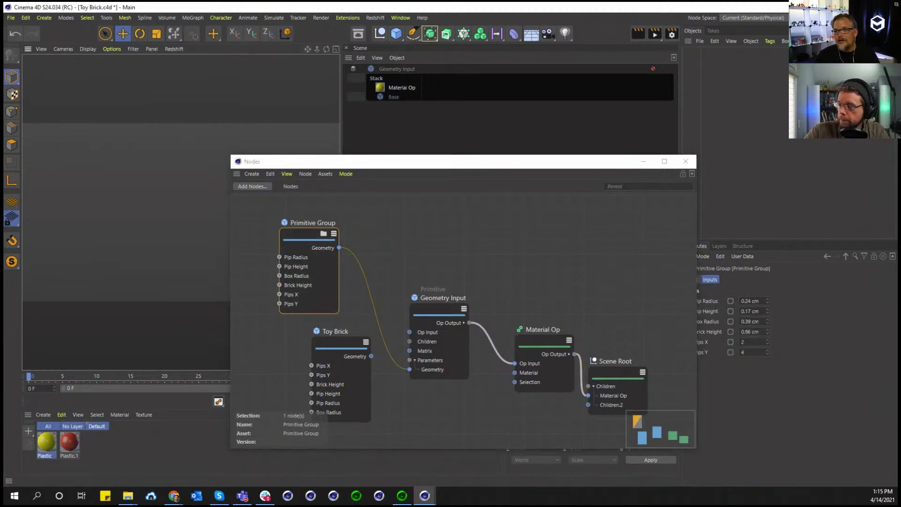
{"action": "left_click", "coordinate": [502, 75]}
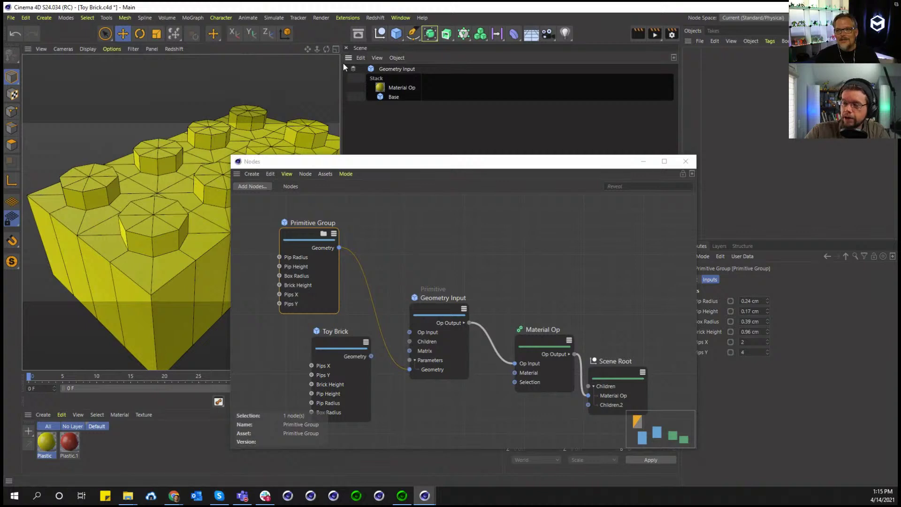
{"action": "left_click_drag", "start_coordinate": [328, 47], "coordinate": [254, 94]}
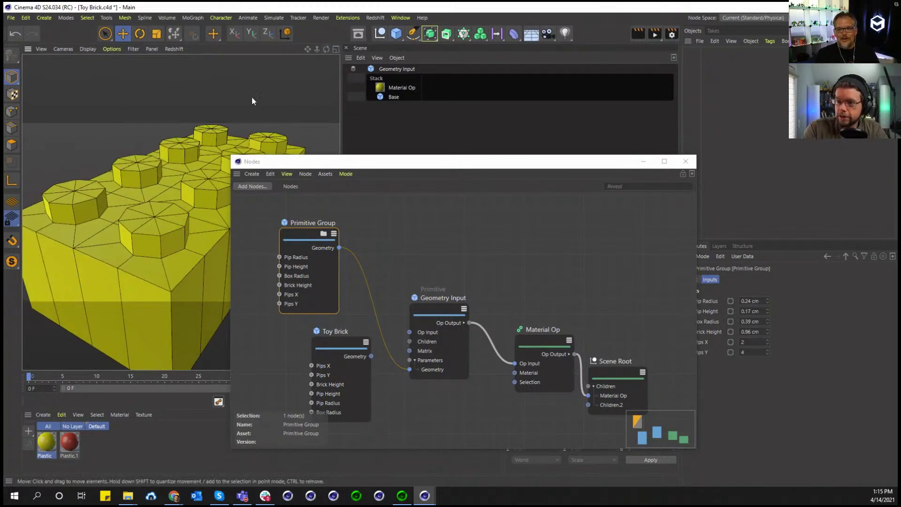
Inside Primitive Group, compare Chamfer and Subdivide on the group's Geometry output, finishing with Subdivide's Geometry connected to it
{"action": "left_click", "coordinate": [323, 235]}
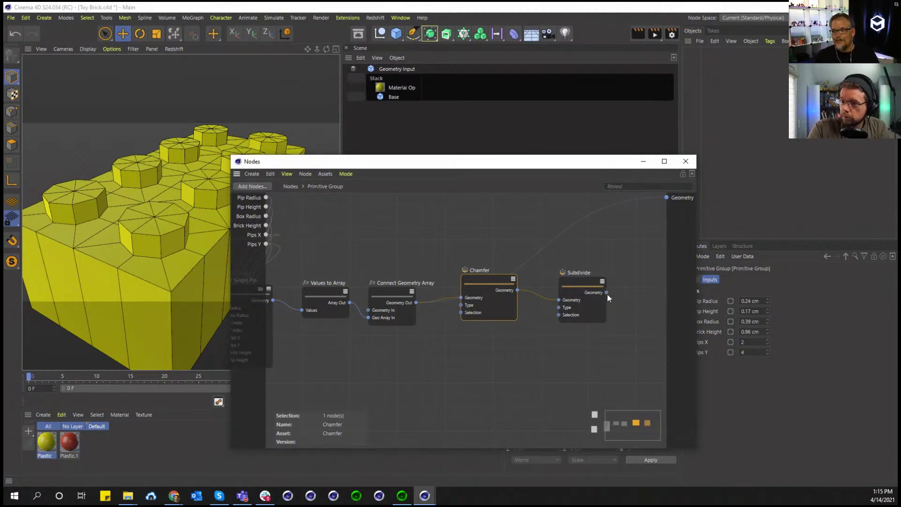
{"action": "left_click_drag", "start_coordinate": [607, 293], "coordinate": [662, 200]}
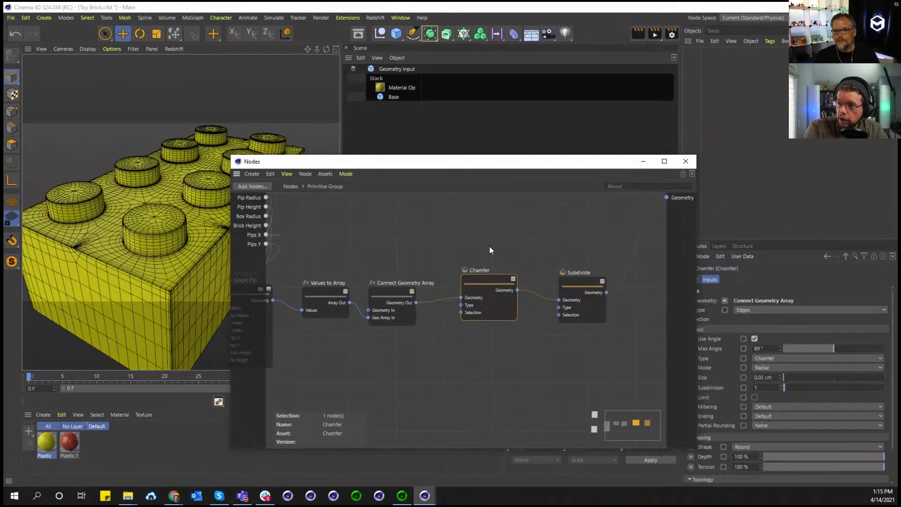
{"action": "left_click_drag", "start_coordinate": [518, 290], "coordinate": [666, 198]}
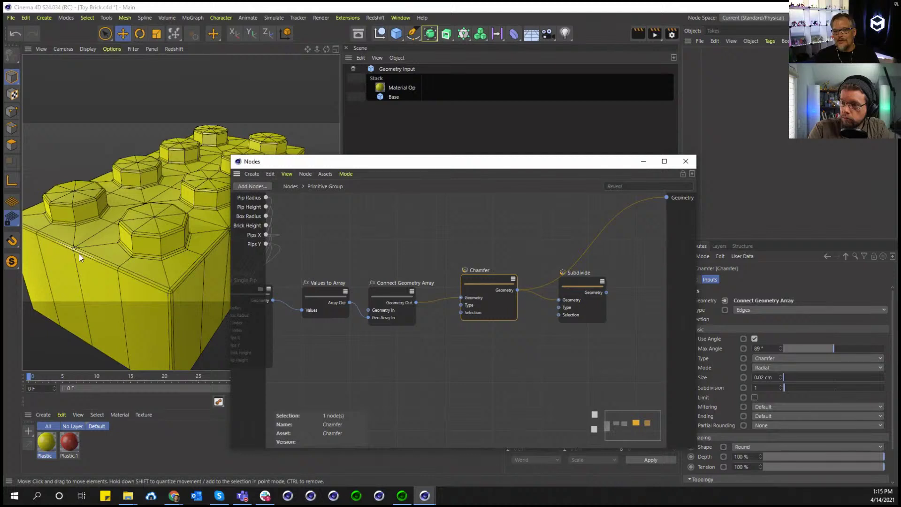
{"action": "left_click_drag", "start_coordinate": [607, 292], "coordinate": [669, 198]}
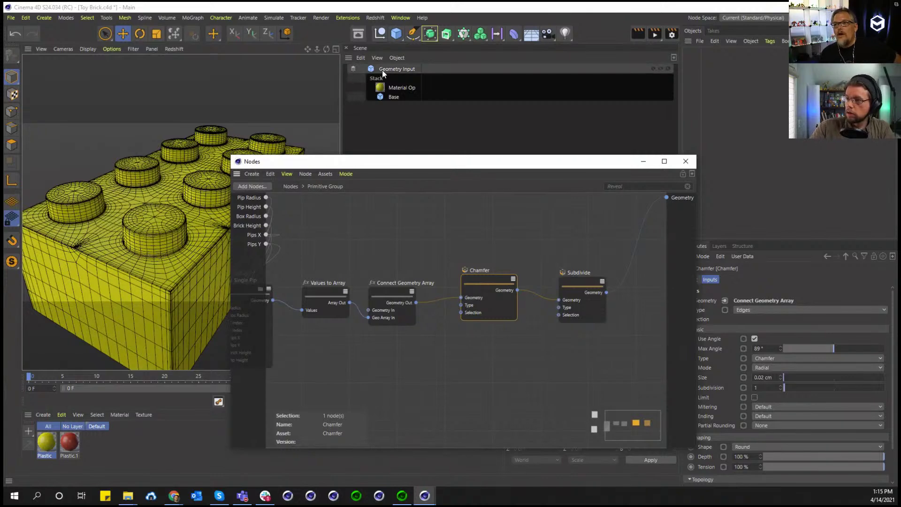
Switch to the Gem_019.c4d project and open the Primitive Group that feeds Geometry Op
{"action": "left_click", "coordinate": [403, 18]}
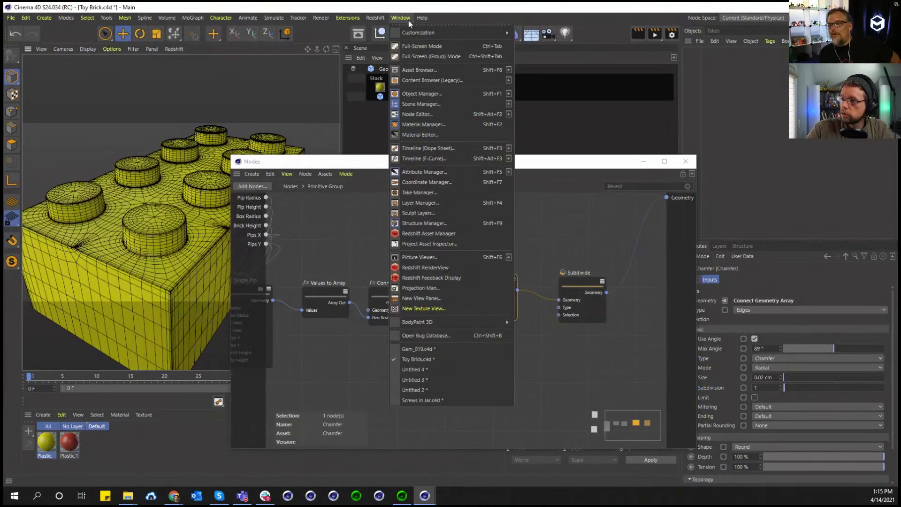
{"action": "left_click", "coordinate": [410, 351]}
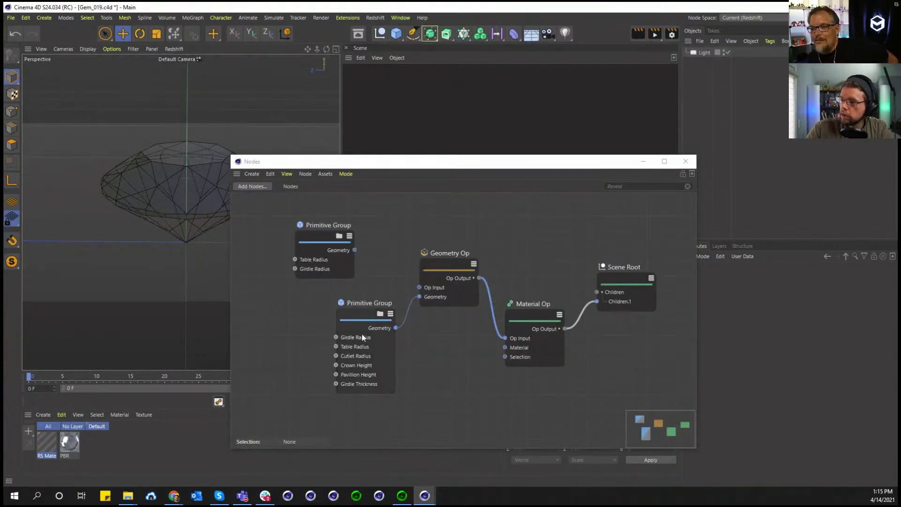
{"action": "left_click", "coordinate": [379, 317]}
{"action": "key", "text": "h"}
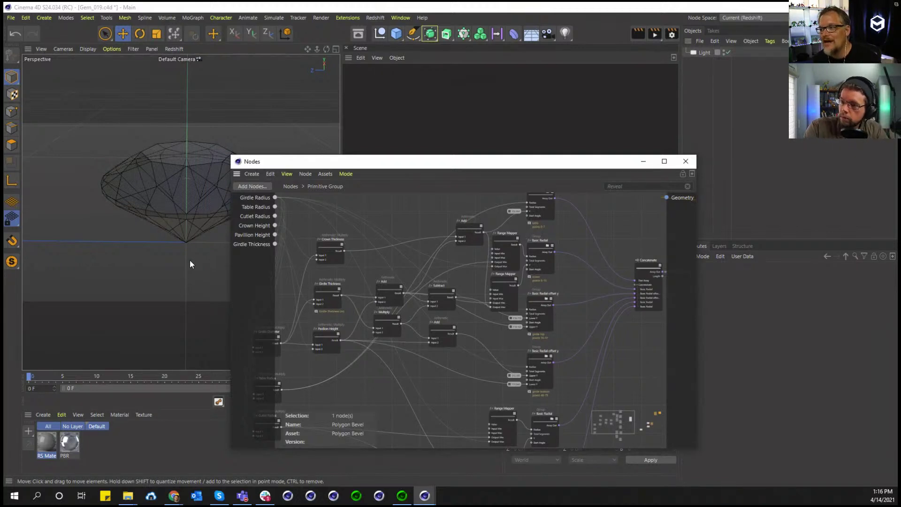
Examine the gem's node network from the radius and height inputs through Concatenate to Polygon Bevel, and return to the root network
{"action": "middle_click_drag", "start_coordinate": [550, 334], "coordinate": [268, 294]}
{"action": "scroll", "coordinate": [373, 291], "scroll_direction": "down", "scroll_amount": 1}
{"action": "scroll", "coordinate": [587, 317], "scroll_direction": "up", "scroll_amount": 3}
{"action": "middle_click_drag", "start_coordinate": [575, 305], "coordinate": [405, 328]}
{"action": "middle_click_drag", "start_coordinate": [454, 294], "coordinate": [415, 308]}
{"action": "scroll", "coordinate": [415, 308], "scroll_direction": "down", "scroll_amount": 3}
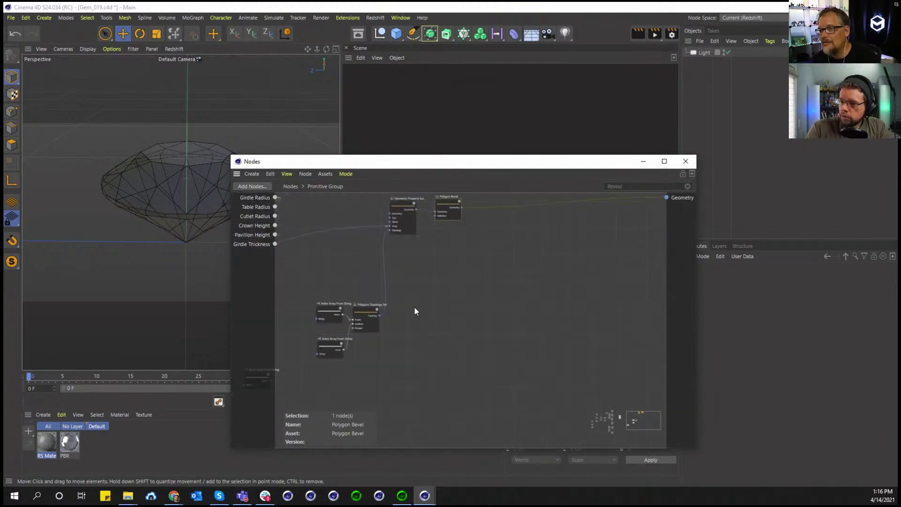
{"action": "middle_click_drag", "start_coordinate": [498, 273], "coordinate": [660, 229]}
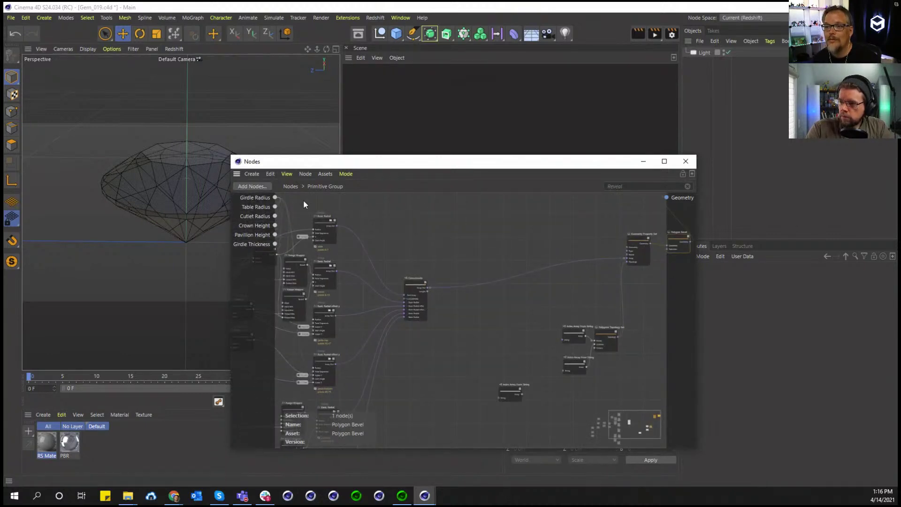
{"action": "left_click", "coordinate": [303, 188]}
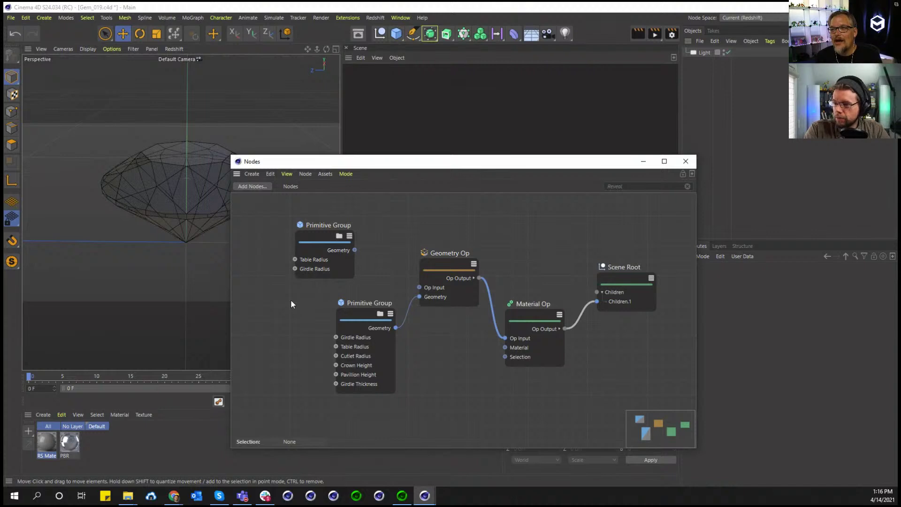
Open the splitSelection_windowbox_experiments_0005.c4d project and clear the node selection
{"action": "left_click", "coordinate": [407, 18]}
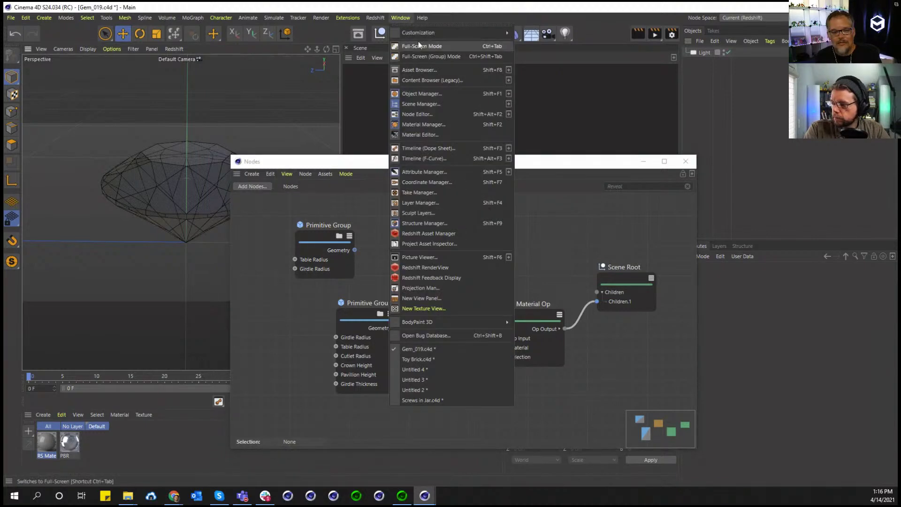
{"action": "key", "text": "Escape"}
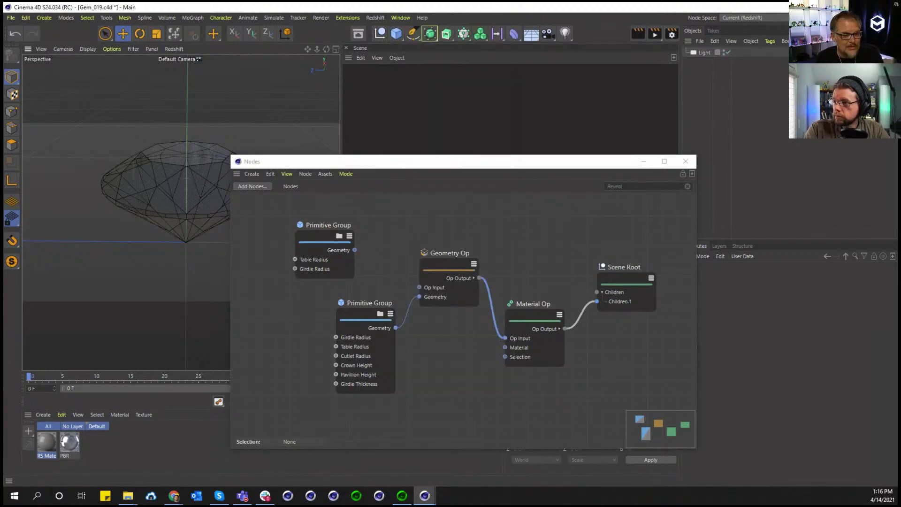
{"action": "key", "text": "alt+Tab"}
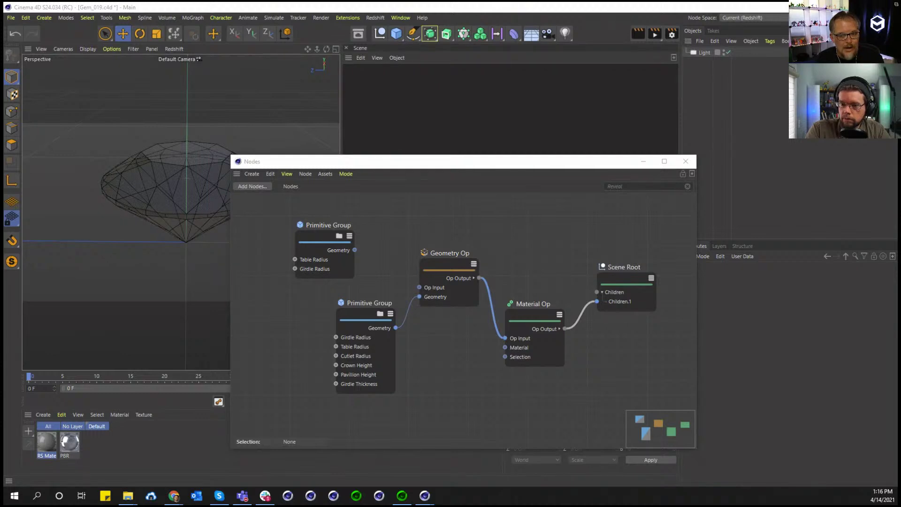
{"action": "left_click_drag", "start_coordinate": [49, 240], "coordinate": [53, 261]}
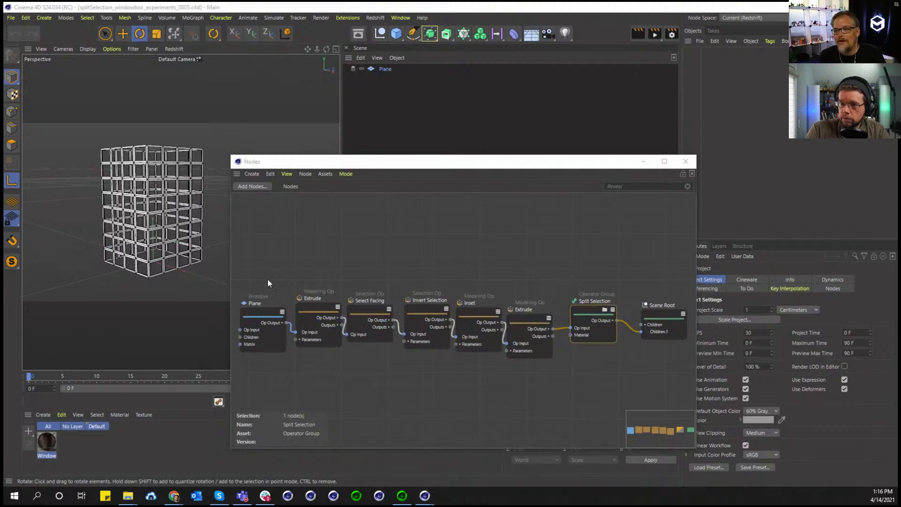
{"action": "left_click", "coordinate": [312, 276]}
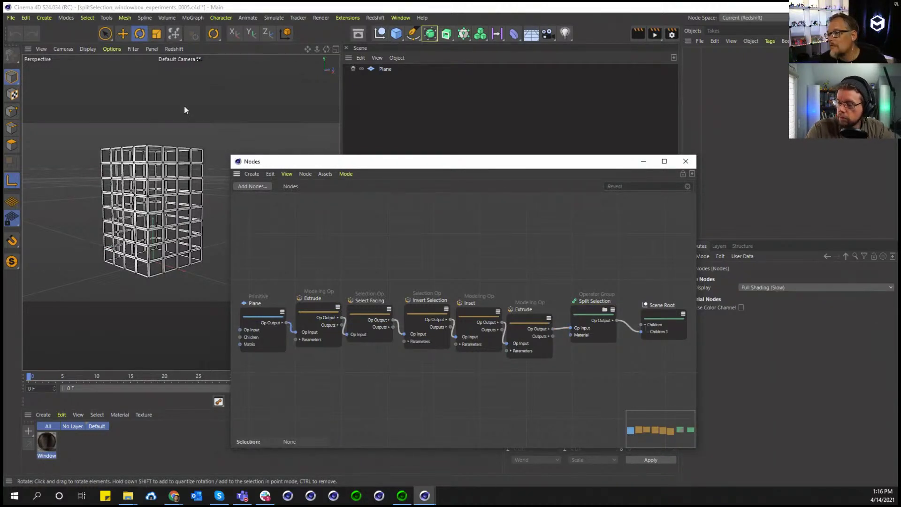
Select the Split Selection node and preview the window frames with Redshift IPR in the viewport, stopping the render again
{"action": "left_click", "coordinate": [599, 309]}
{"action": "left_click", "coordinate": [165, 49]}
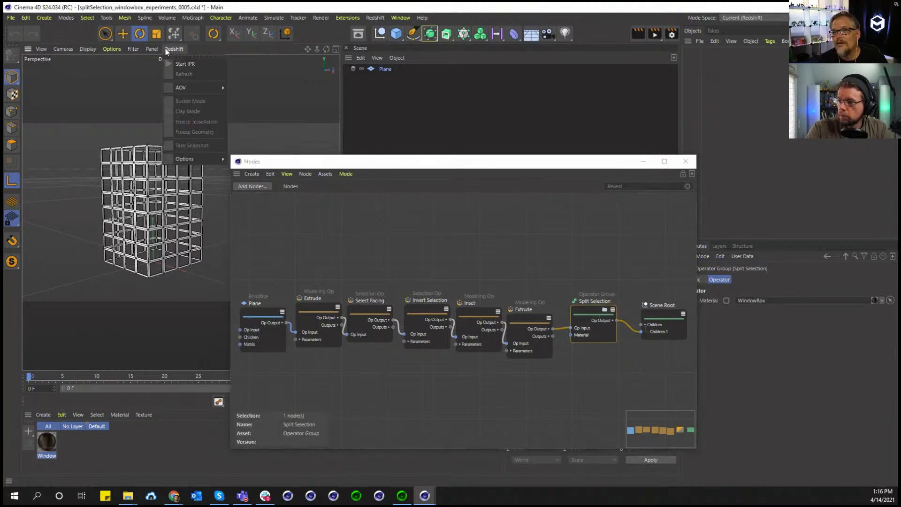
{"action": "left_click", "coordinate": [169, 59]}
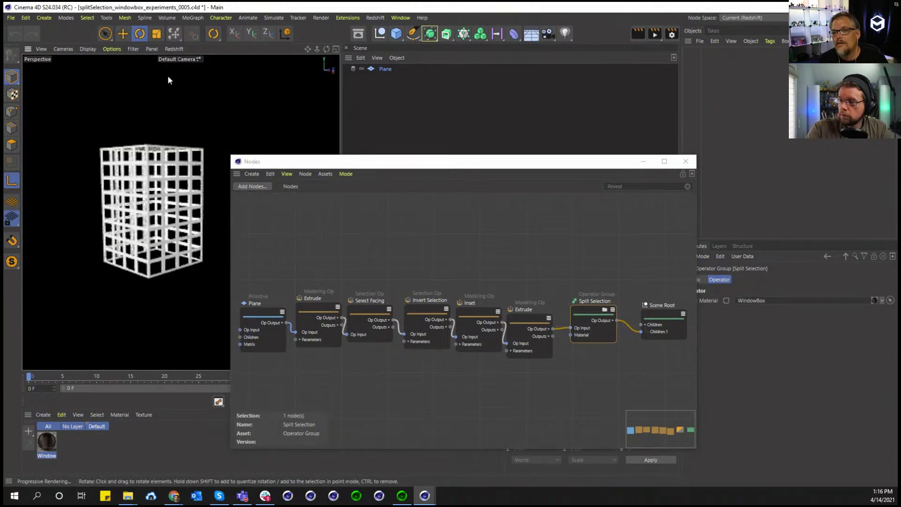
{"action": "left_click", "coordinate": [174, 49]}
{"action": "left_click", "coordinate": [177, 64]}
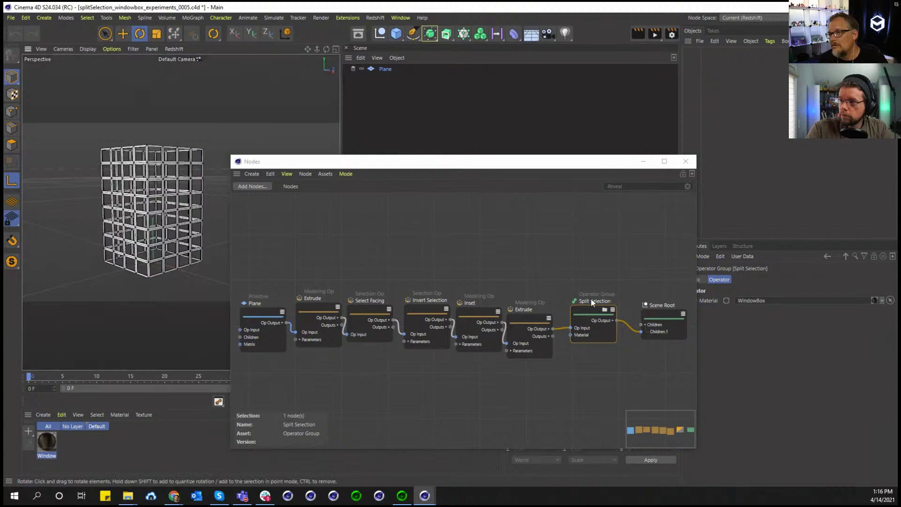
Inspect the modeling chain from Plane to the second Extrude and look through the Split Selection group's internal network
{"action": "left_click_drag", "start_coordinate": [260, 311], "coordinate": [251, 311]}
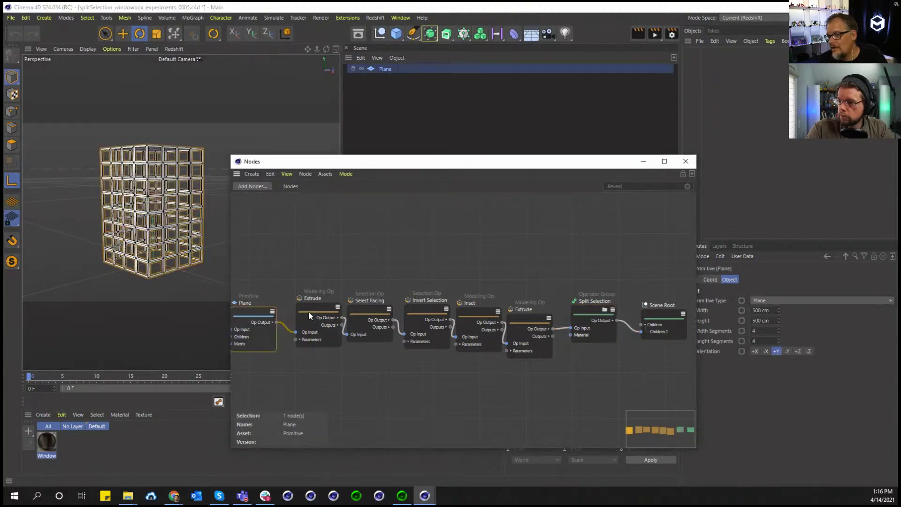
{"action": "left_click_drag", "start_coordinate": [309, 311], "coordinate": [299, 312]}
{"action": "mouse_move", "coordinate": [418, 310]}
{"action": "left_mouse_down"}
{"action": "mouse_move", "coordinate": [402, 310]}
{"action": "mouse_move", "coordinate": [415, 310]}
{"action": "left_mouse_up"}
{"action": "left_click", "coordinate": [474, 313]}
{"action": "left_click", "coordinate": [534, 323]}
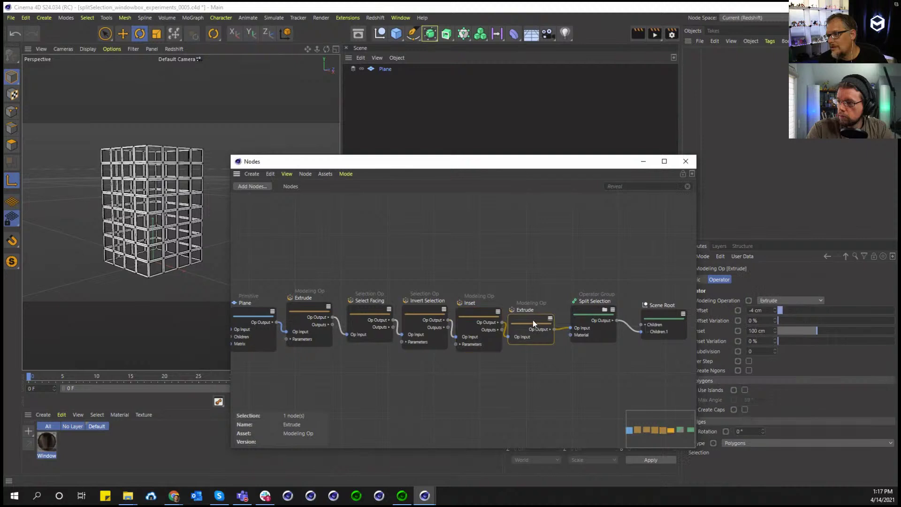
{"action": "double_click", "coordinate": [603, 311]}
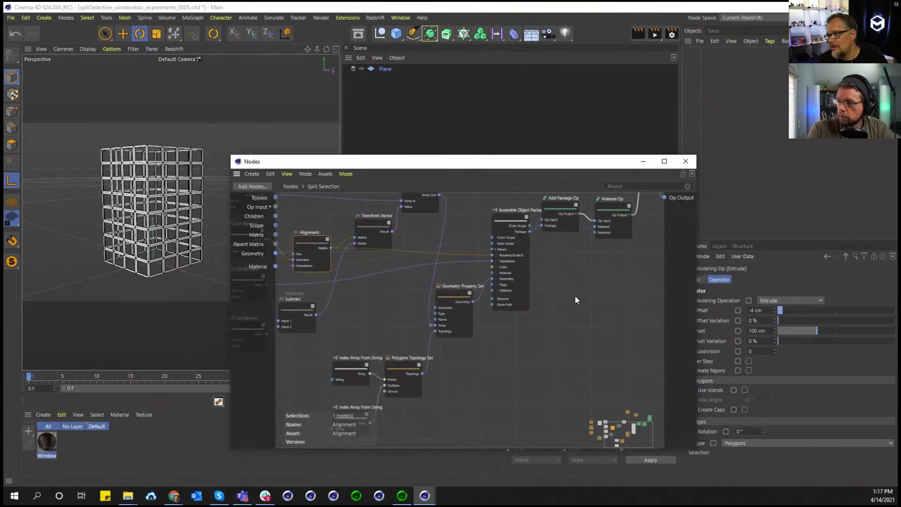
{"action": "middle_click_drag", "start_coordinate": [578, 297], "coordinate": [598, 374]}
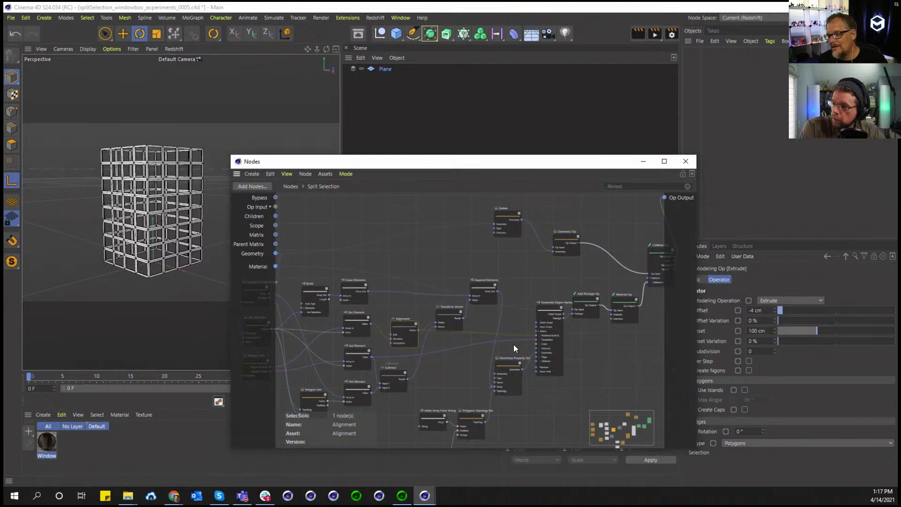
Switch to the Cinema 4D S24.100 (Beta) instance and examine the inside of Split Selection in its Node Editor
{"action": "key", "text": "alt+Tab"}
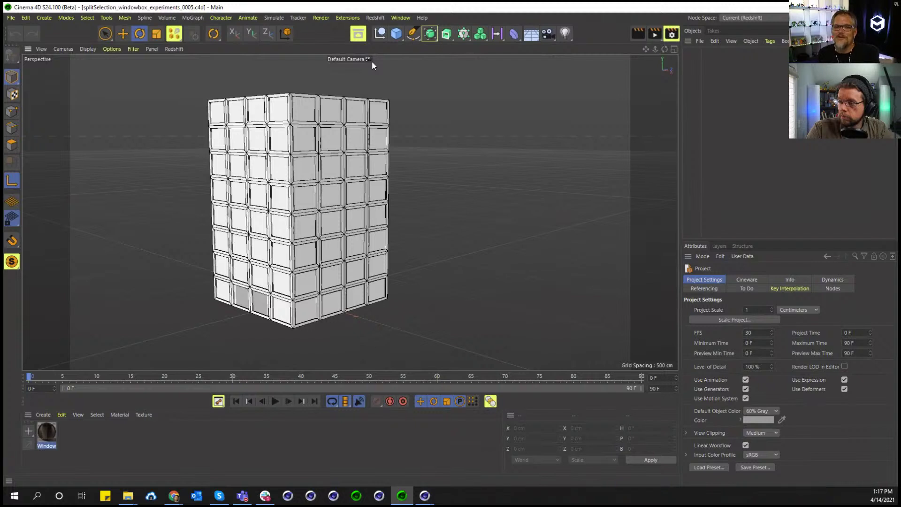
{"action": "left_click", "coordinate": [404, 18]}
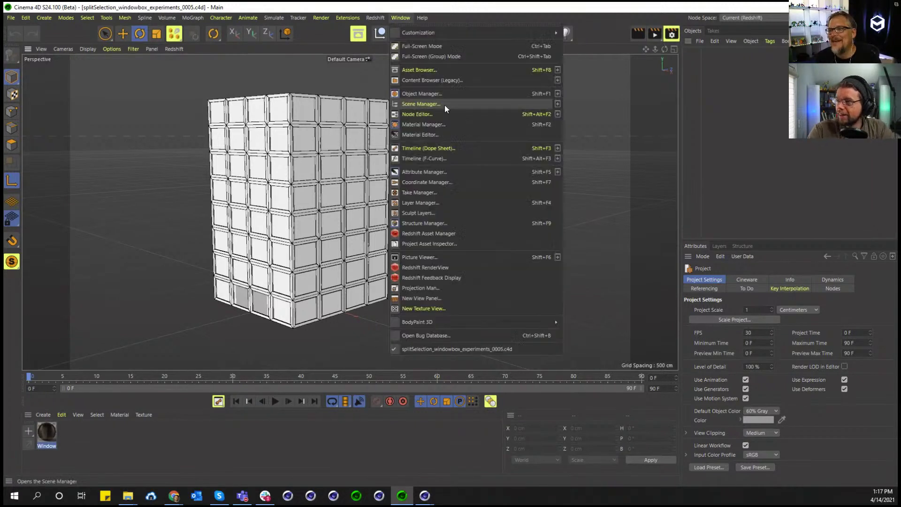
{"action": "left_click", "coordinate": [445, 114]}
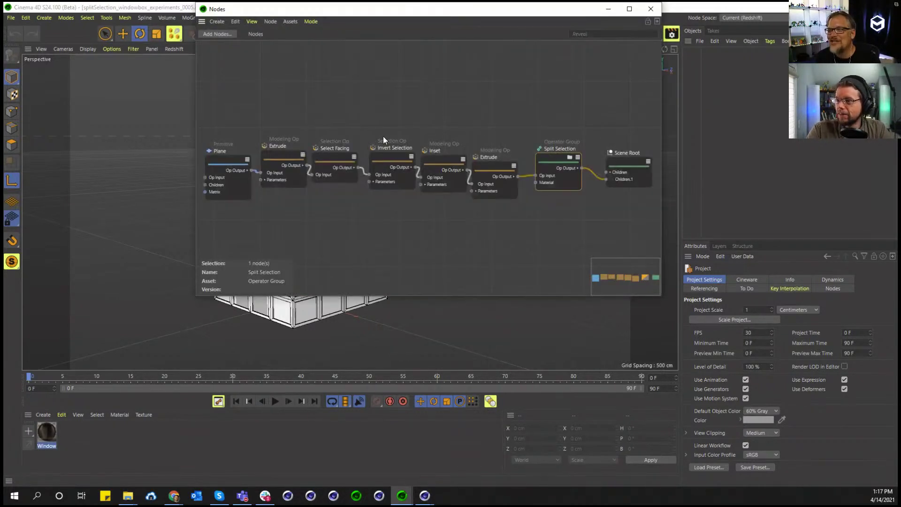
{"action": "left_click", "coordinate": [570, 159]}
{"action": "key", "text": "h"}
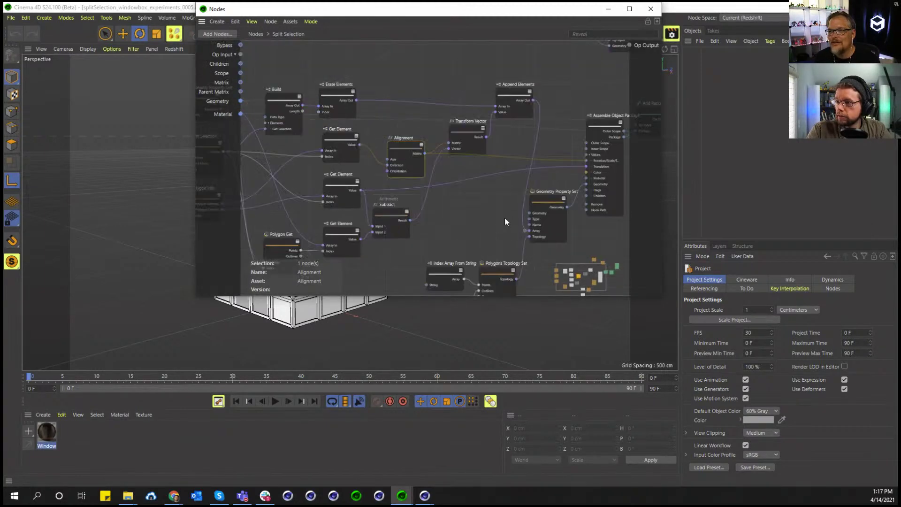
{"action": "scroll", "coordinate": [328, 158], "scroll_direction": "up", "scroll_amount": 1}
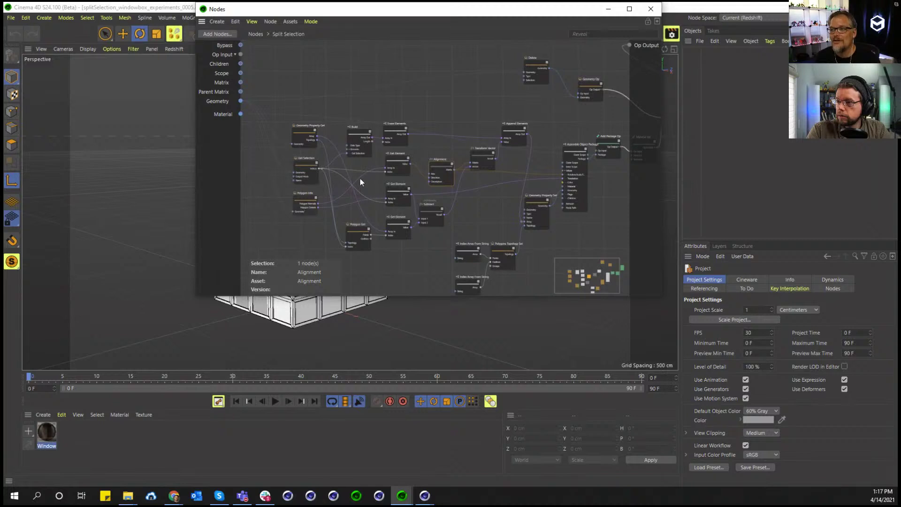
{"action": "middle_click_drag", "start_coordinate": [522, 158], "coordinate": [404, 150]}
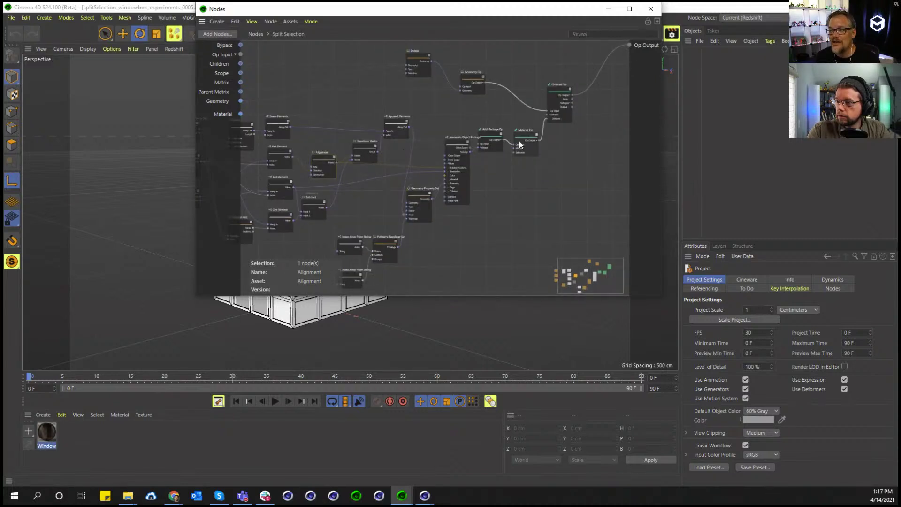
Close the Node Editor and view the WindowBox material's Redshift shader graph, closing it again
{"action": "left_click", "coordinate": [651, 9]}
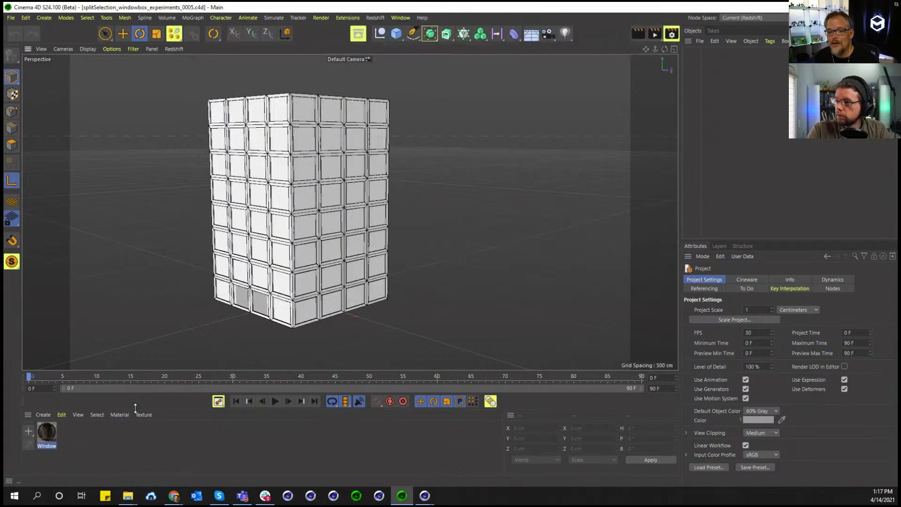
{"action": "left_click", "coordinate": [48, 437]}
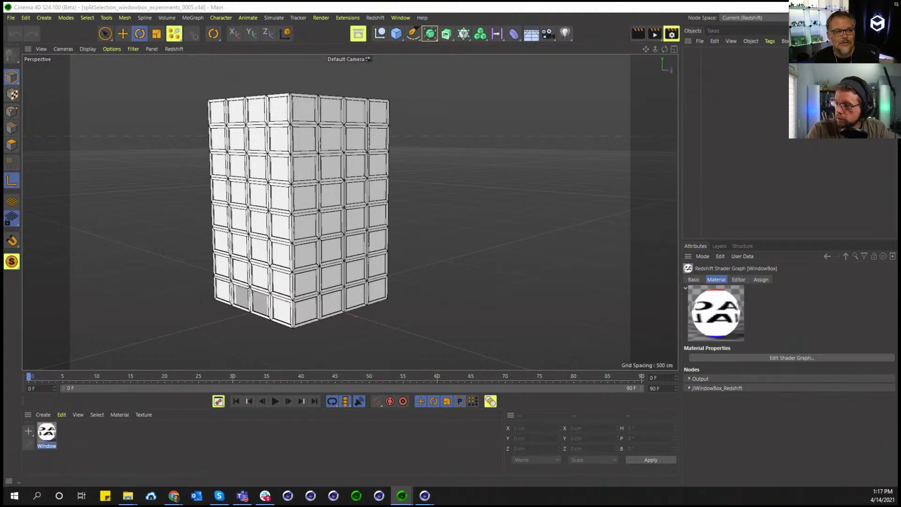
{"action": "double_click", "coordinate": [47, 433]}
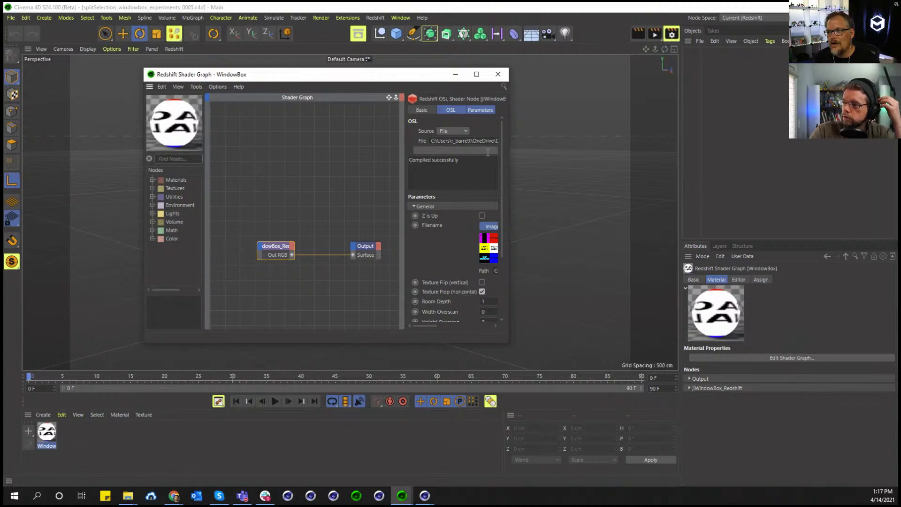
{"action": "left_click", "coordinate": [498, 74]}
Start Redshift IPR in the viewport and orbit the window-box building to view the rendered rooms
{"action": "left_click", "coordinate": [174, 49]}
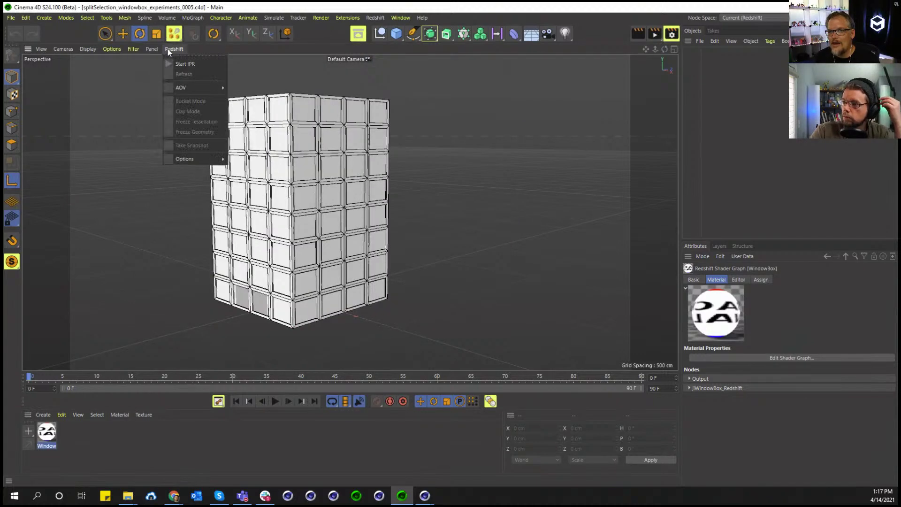
{"action": "left_click", "coordinate": [177, 63]}
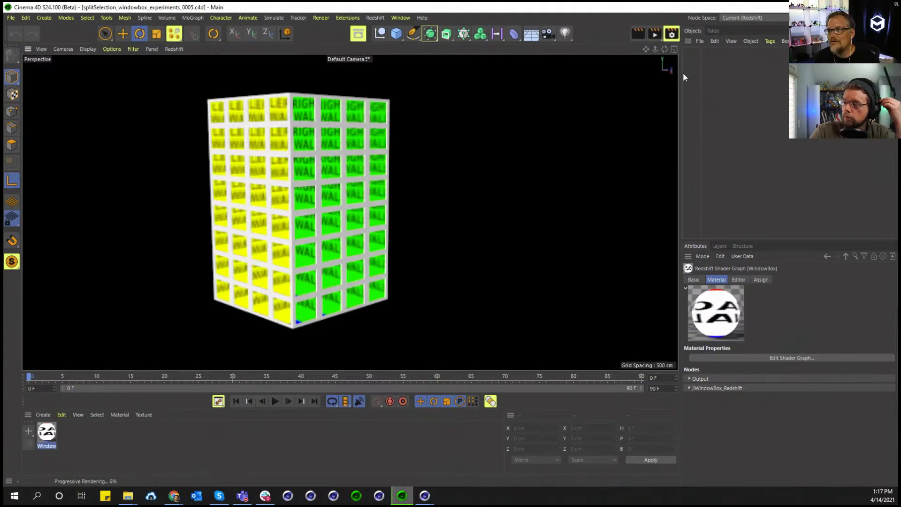
{"action": "left_click_drag", "start_coordinate": [665, 49], "coordinate": [300, 213]}
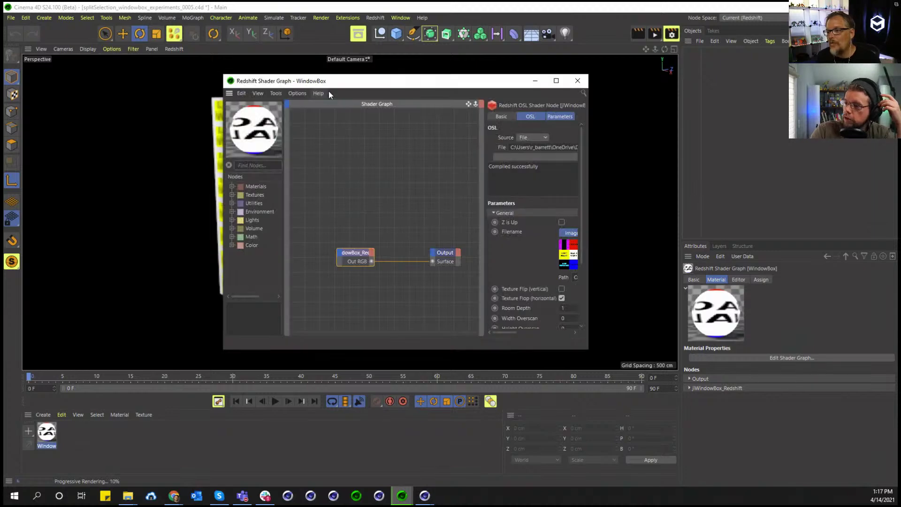
Maximize the WindowBox shader graph window to show the OSL shader node's parameters
{"action": "left_click_drag", "start_coordinate": [587, 349], "coordinate": [688, 416]}
{"action": "left_click", "coordinate": [627, 401]}
{"action": "left_click", "coordinate": [656, 80]}
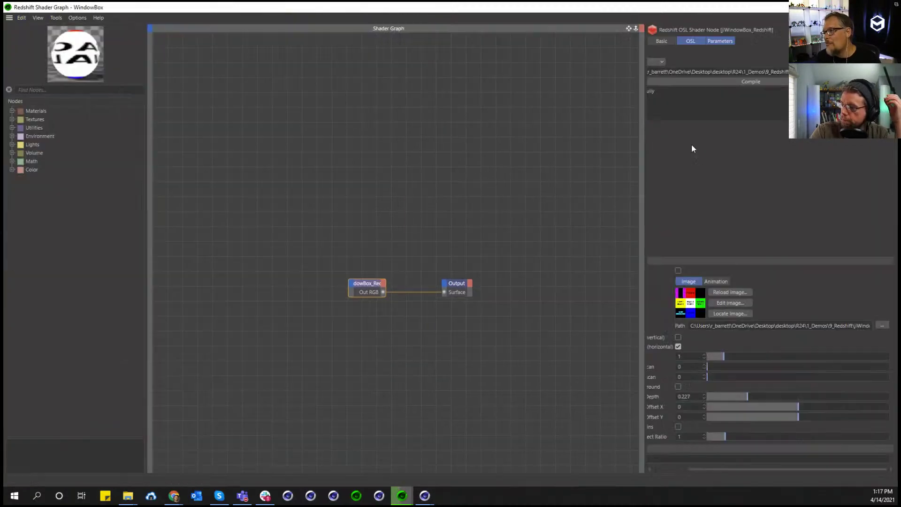
Load genericOffice01.exr from the jiWindowBox_examples folder into the OSL shader without copying it to the project, and close the shader graph
{"action": "left_click", "coordinate": [881, 326]}
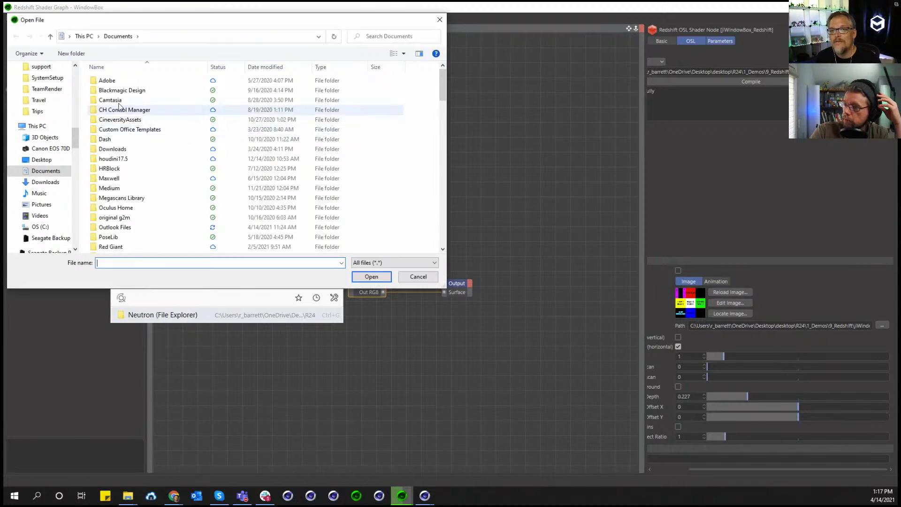
{"action": "scroll", "coordinate": [69, 133], "scroll_direction": "up", "scroll_amount": 5}
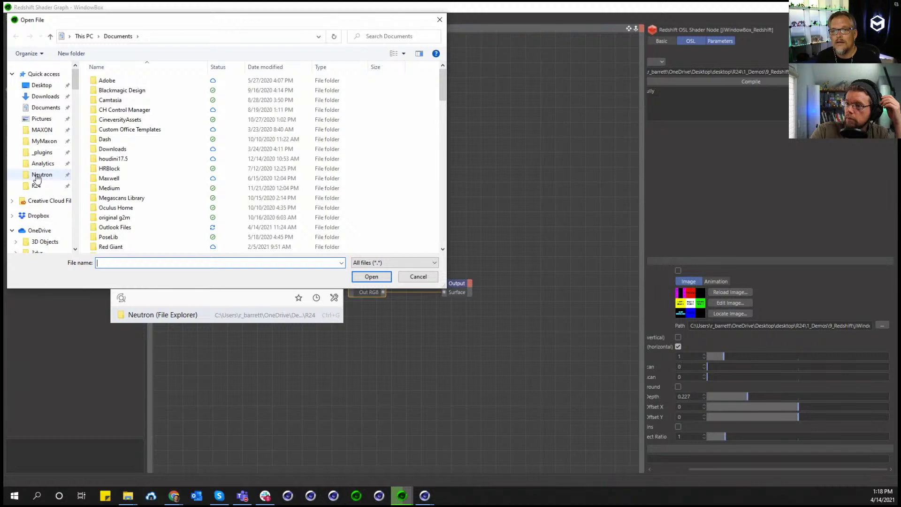
{"action": "left_click", "coordinate": [36, 186]}
{"action": "double_click", "coordinate": [118, 84]}
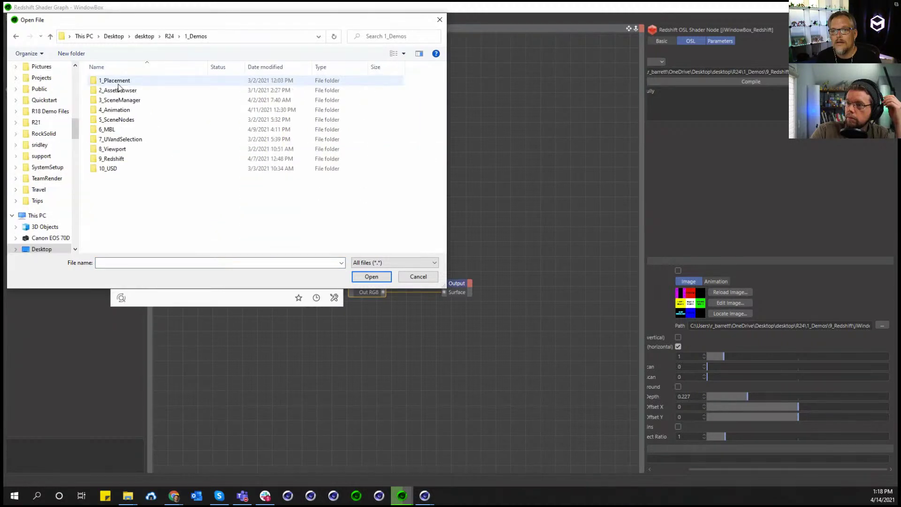
{"action": "left_click", "coordinate": [169, 37]}
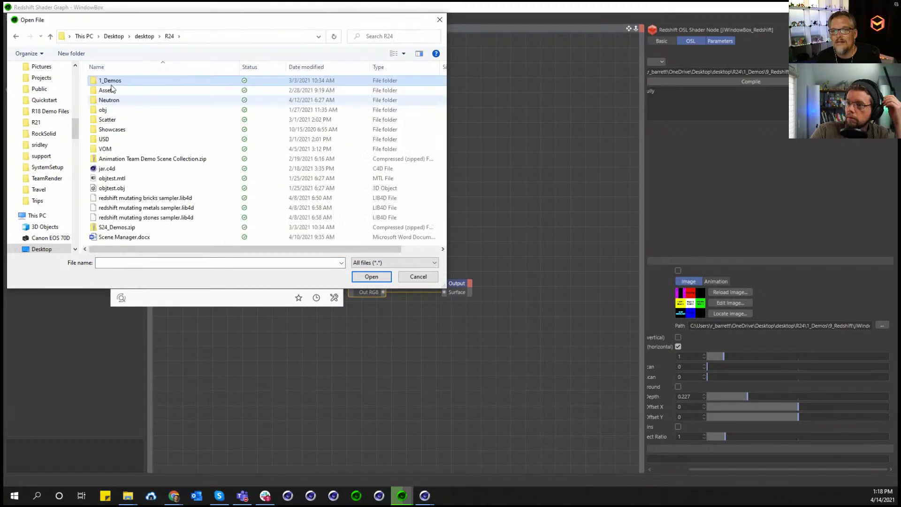
{"action": "double_click", "coordinate": [115, 81]}
{"action": "double_click", "coordinate": [114, 159]}
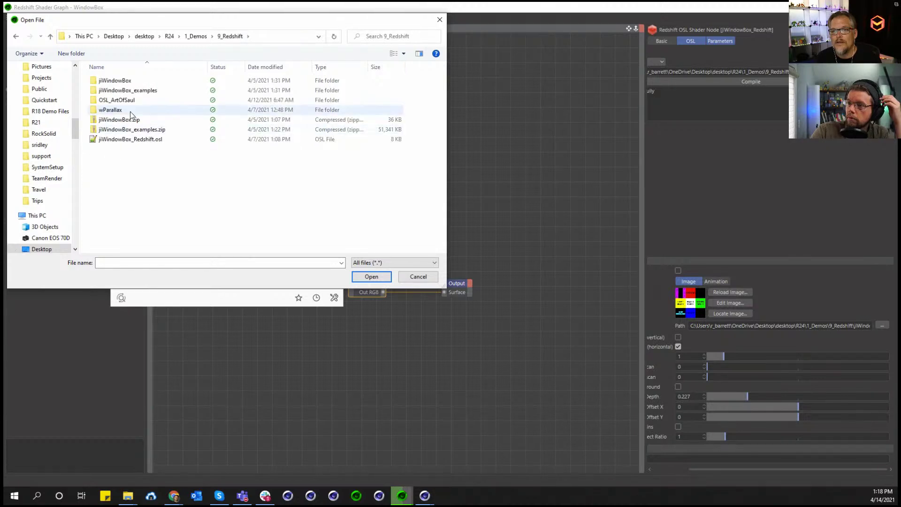
{"action": "left_click", "coordinate": [133, 91]}
{"action": "double_click", "coordinate": [133, 91]}
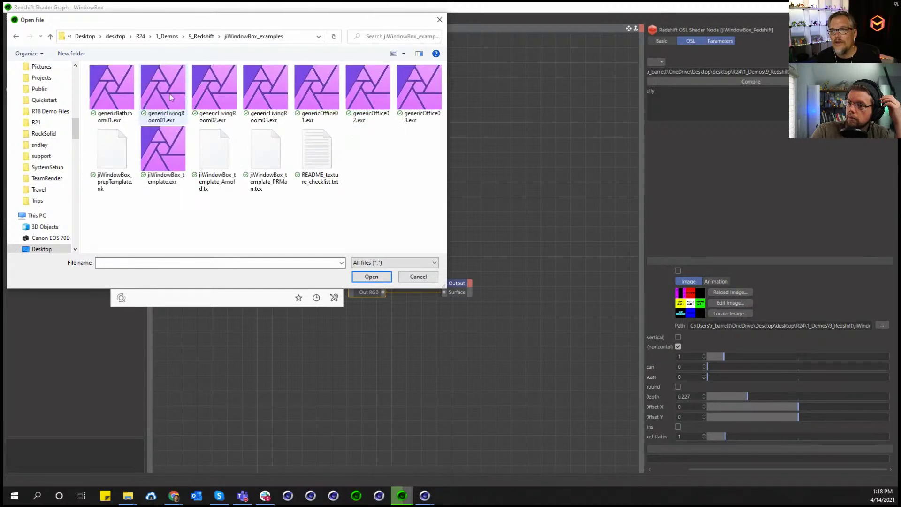
{"action": "double_click", "coordinate": [317, 100]}
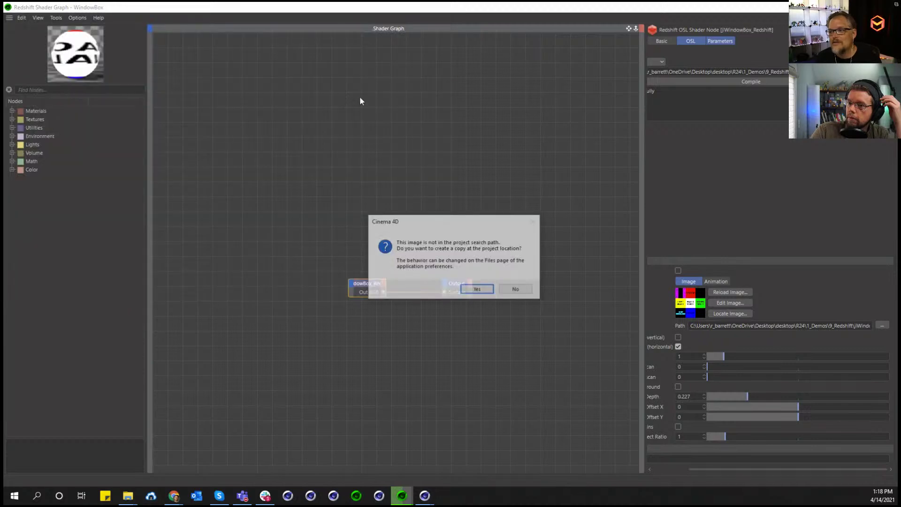
{"action": "left_click", "coordinate": [516, 290]}
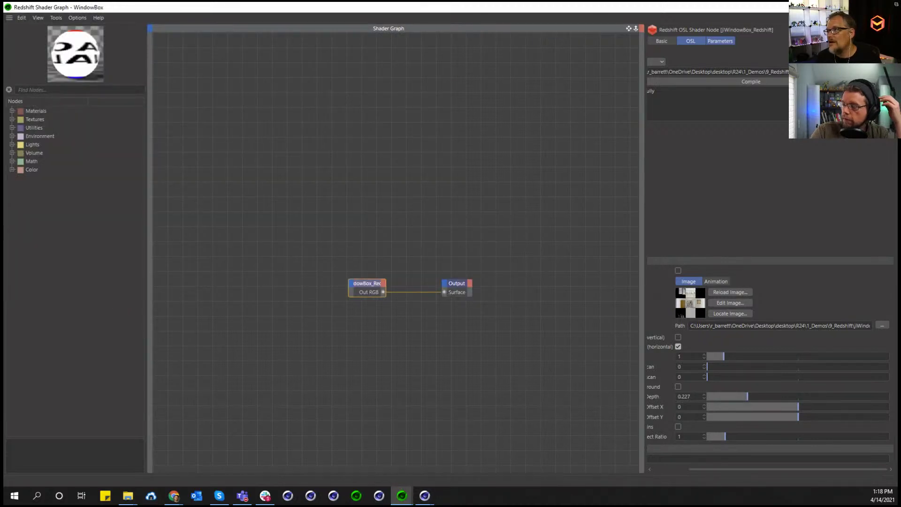
{"action": "key", "text": "alt+F4"}
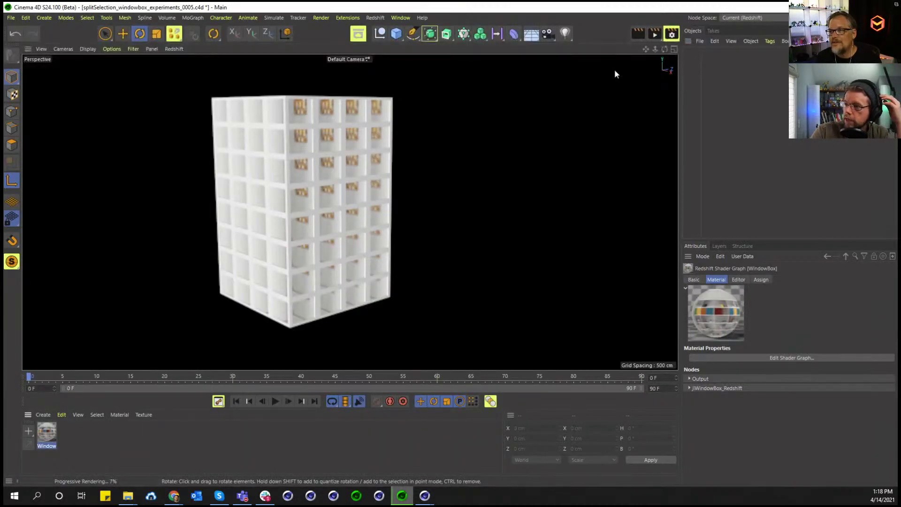
{"action": "left_click_drag", "start_coordinate": [350, 212], "coordinate": [349, 211], "text": "alt"}
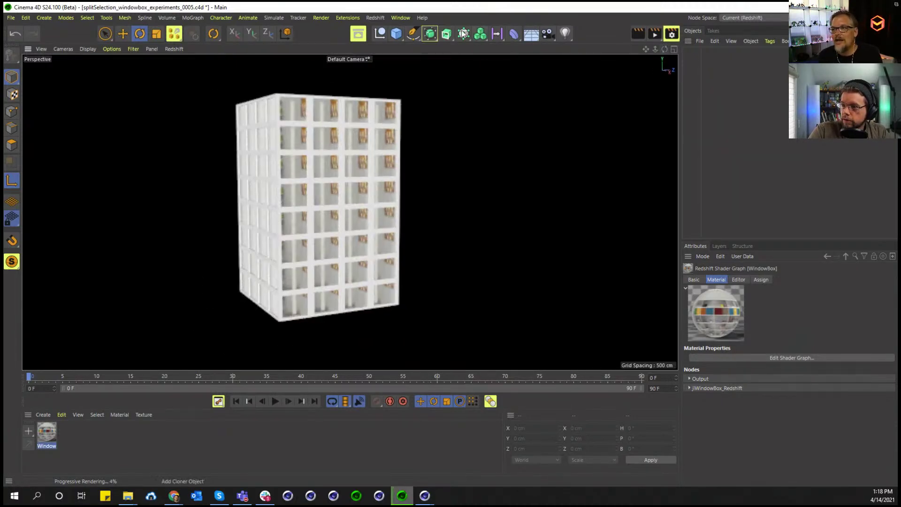
Examine the building's scene-node chain from Plane through Split Selection in the Node Editor, close it and view the rendered rooms
{"action": "left_click", "coordinate": [403, 18]}
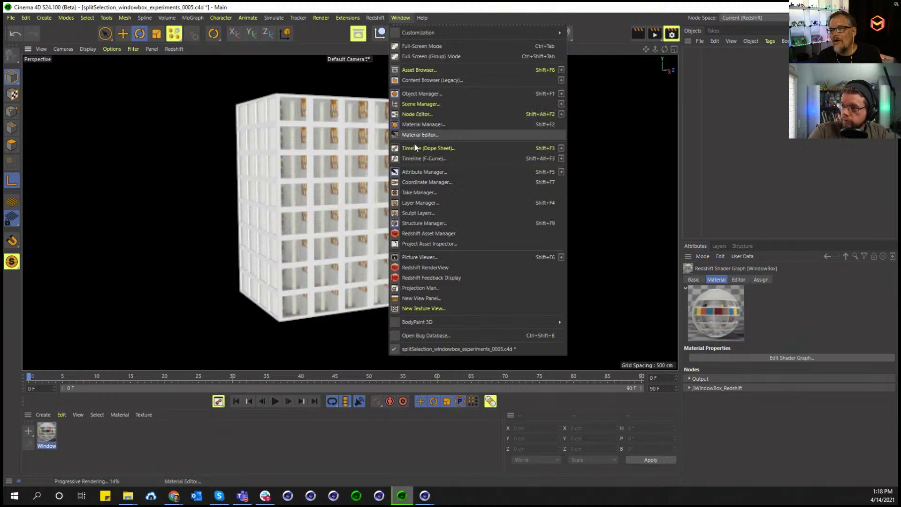
{"action": "left_click", "coordinate": [421, 114]}
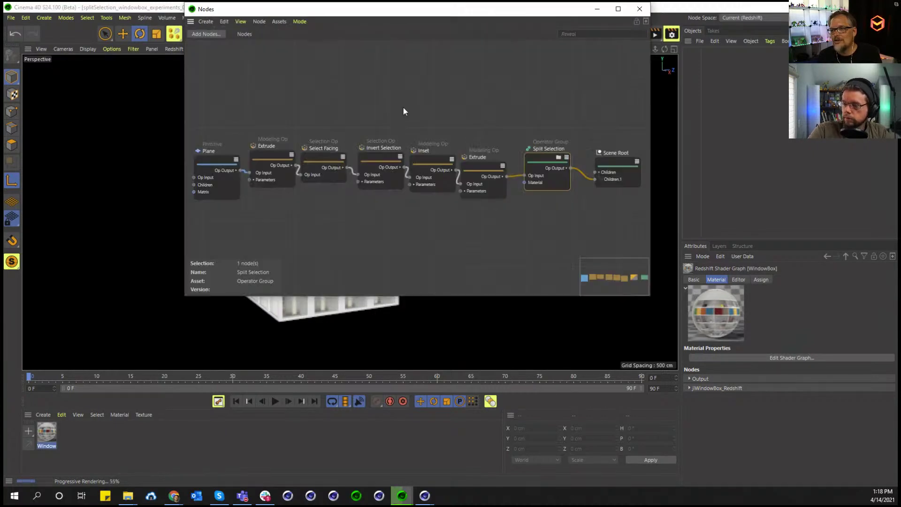
{"action": "left_click", "coordinate": [237, 169]}
{"action": "left_click", "coordinate": [275, 156]}
{"action": "left_click_drag", "start_coordinate": [326, 156], "coordinate": [328, 158]}
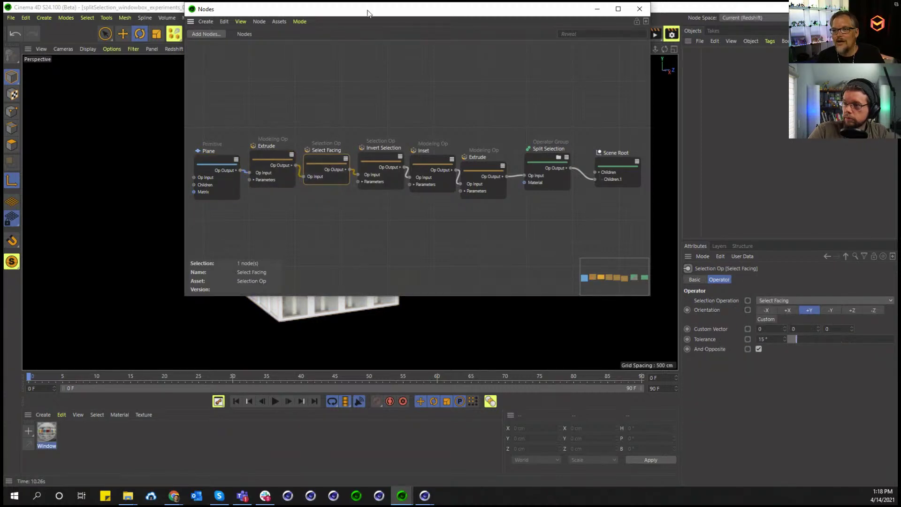
{"action": "left_click_drag", "start_coordinate": [329, 8], "coordinate": [378, 44]}
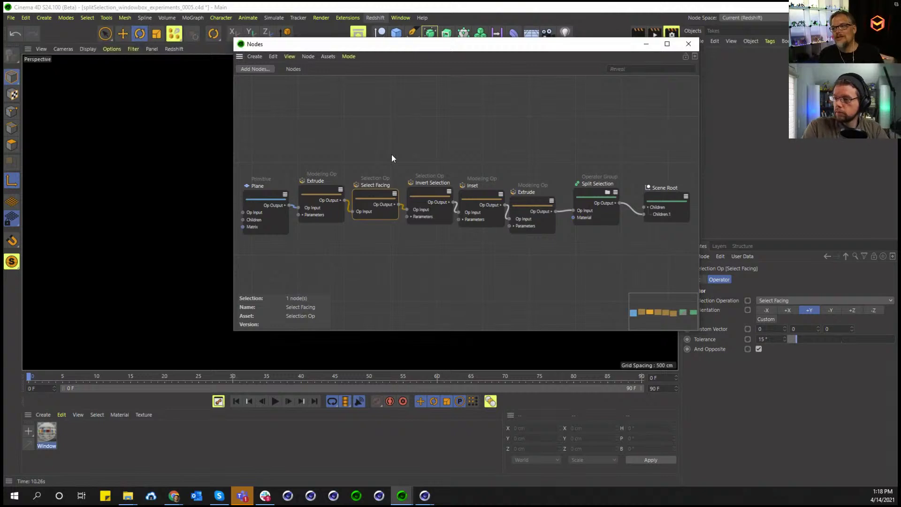
{"action": "left_click", "coordinate": [411, 182]}
{"action": "left_click", "coordinate": [469, 203]}
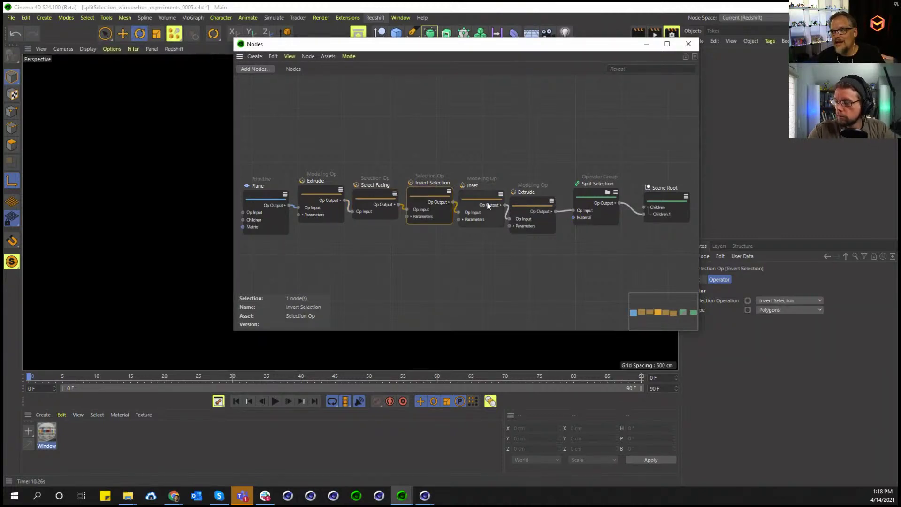
{"action": "left_click", "coordinate": [525, 206]}
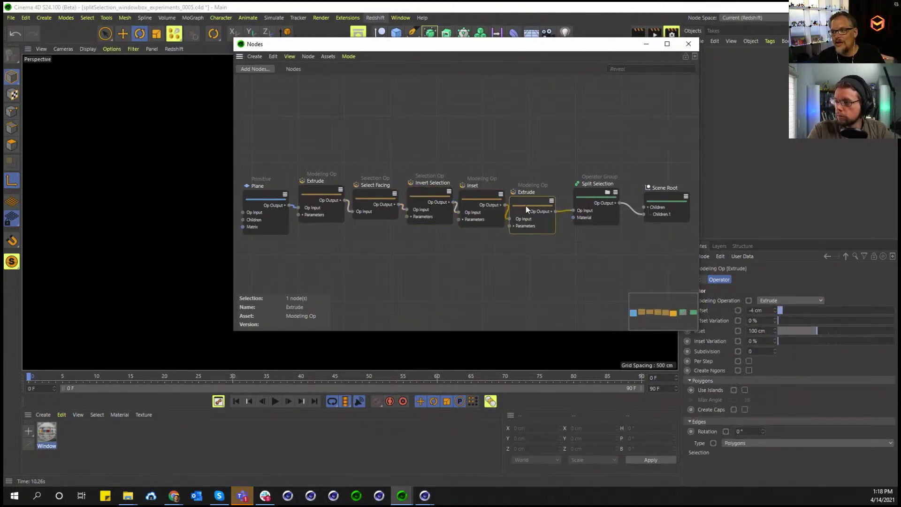
{"action": "left_click", "coordinate": [596, 199]}
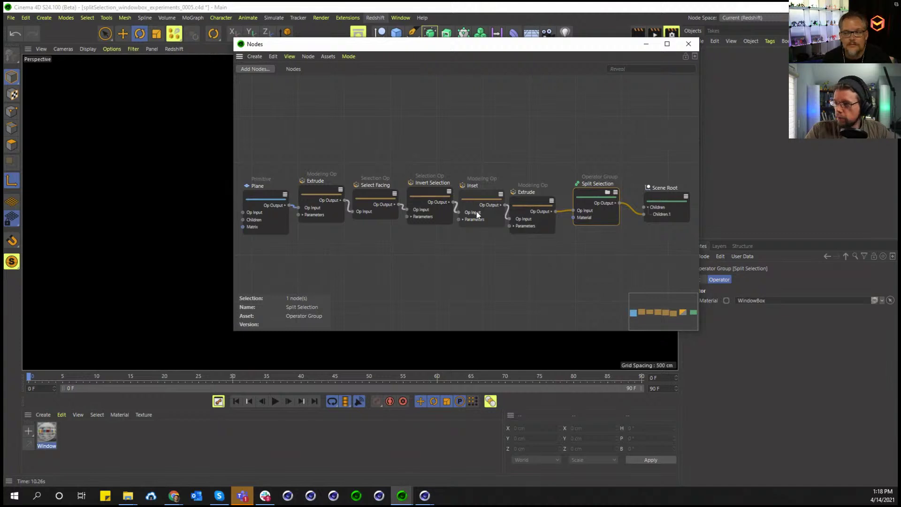
{"action": "left_click", "coordinate": [689, 43]}
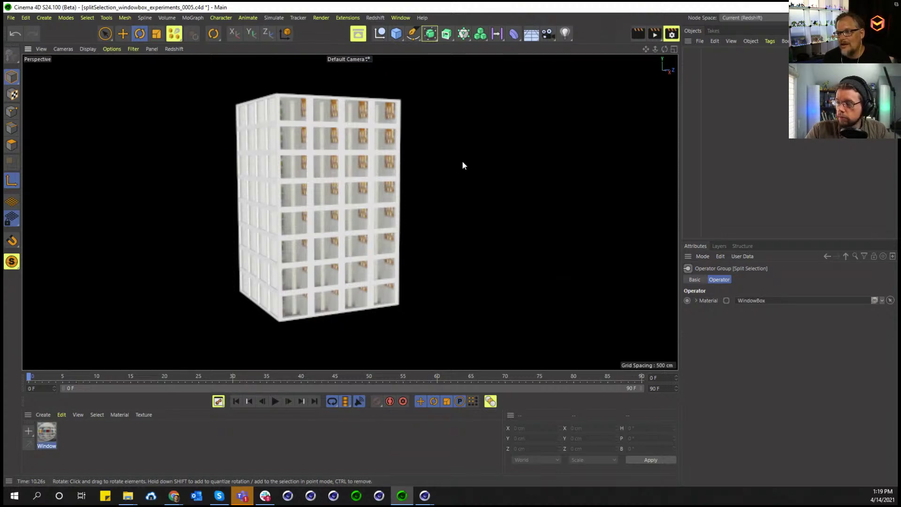
{"action": "left_click_drag", "start_coordinate": [665, 49], "coordinate": [597, 48]}
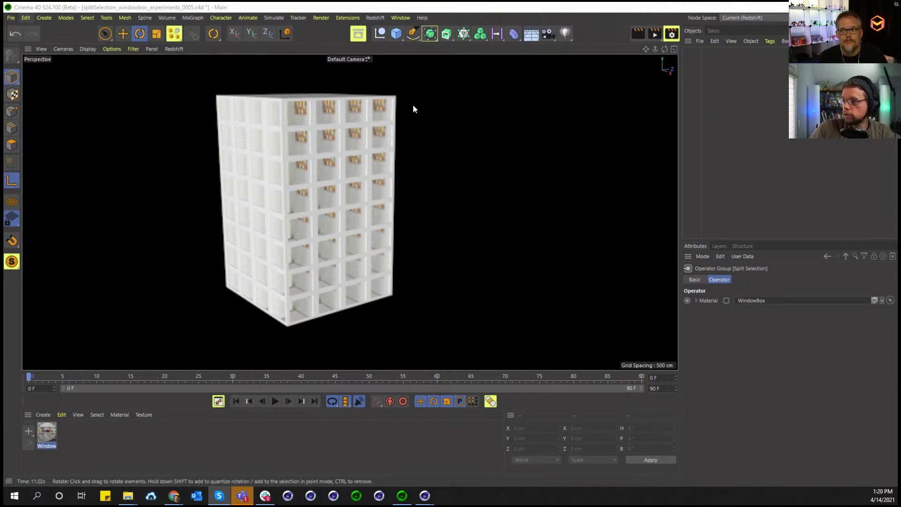
Switch to the Cinema 4D S24.034 (RC) instance and close its floating Nodes window
{"action": "left_click", "coordinate": [398, 18]}
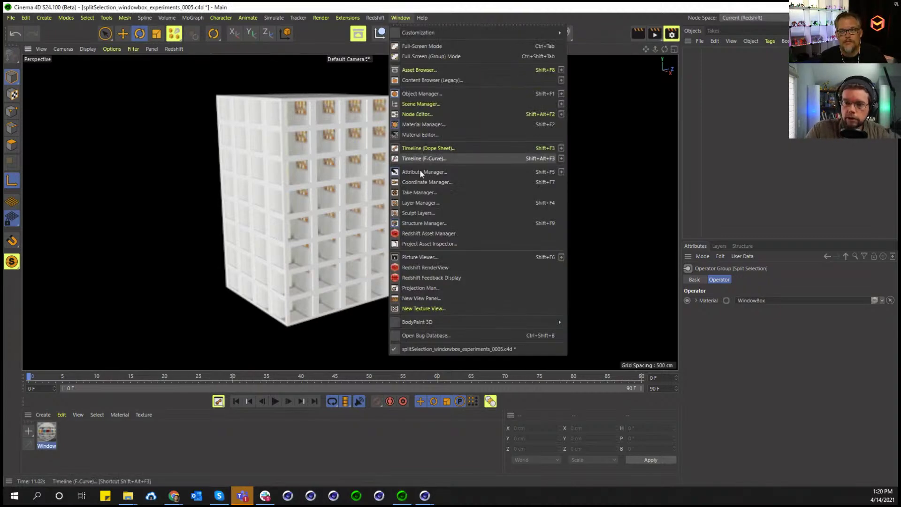
{"action": "left_click", "coordinate": [342, 53]}
{"action": "left_click", "coordinate": [419, 500]}
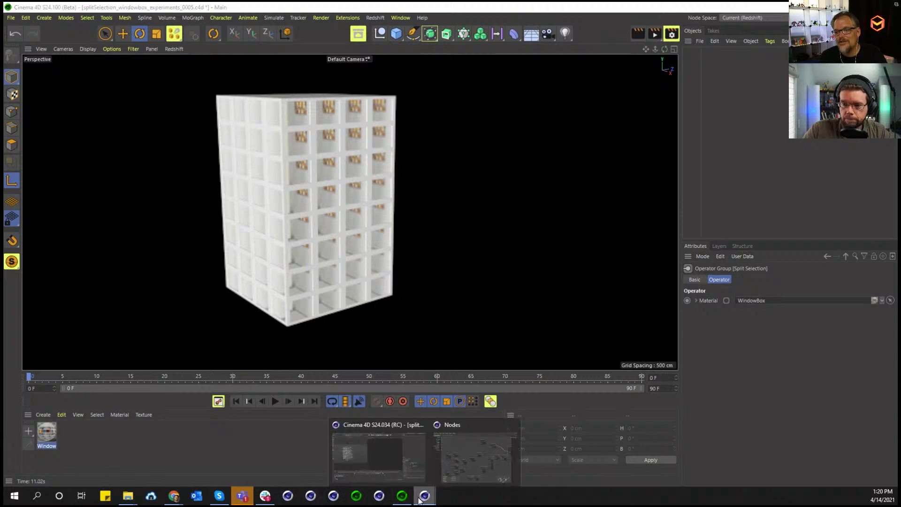
{"action": "left_click", "coordinate": [476, 455]}
{"action": "left_click", "coordinate": [689, 161]}
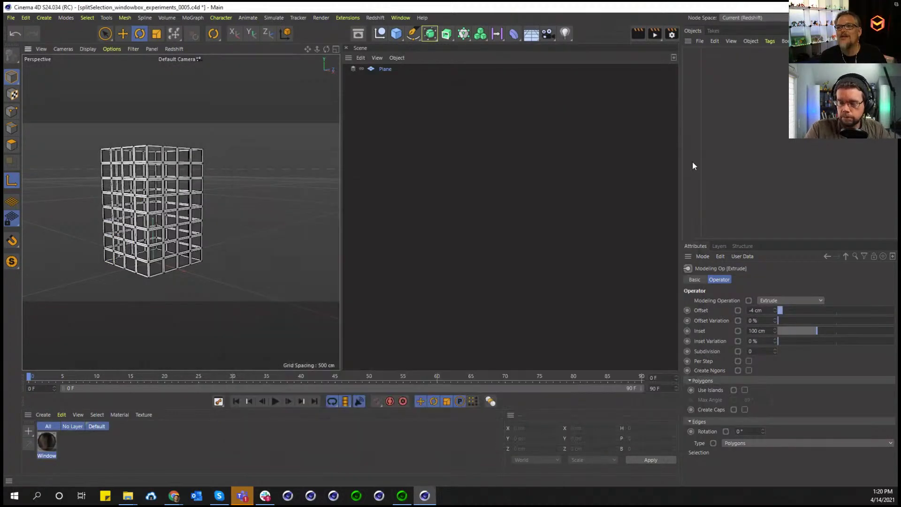
Switch to the Untitled 4 project and examine the Dual Mesh Modifier's settings in the Platonic object's stack
{"action": "left_click", "coordinate": [400, 18]}
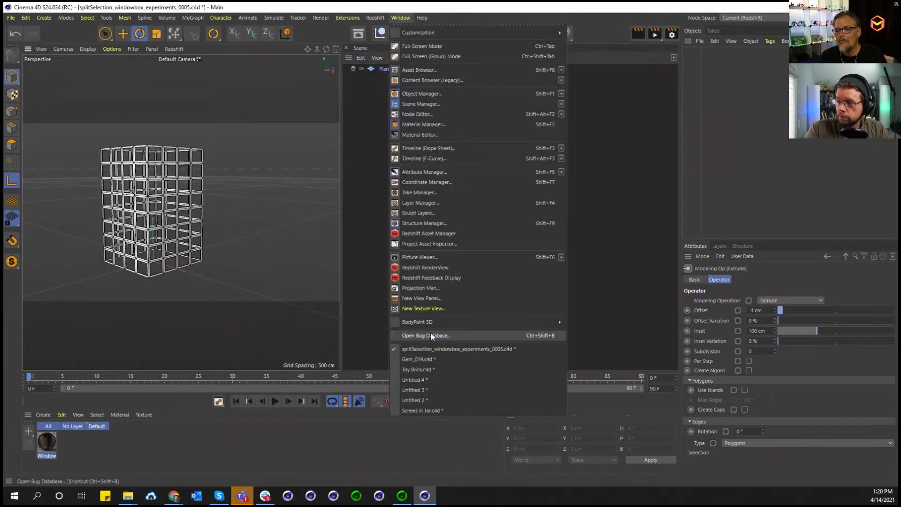
{"action": "left_click", "coordinate": [431, 379]}
{"action": "left_click", "coordinate": [385, 70]}
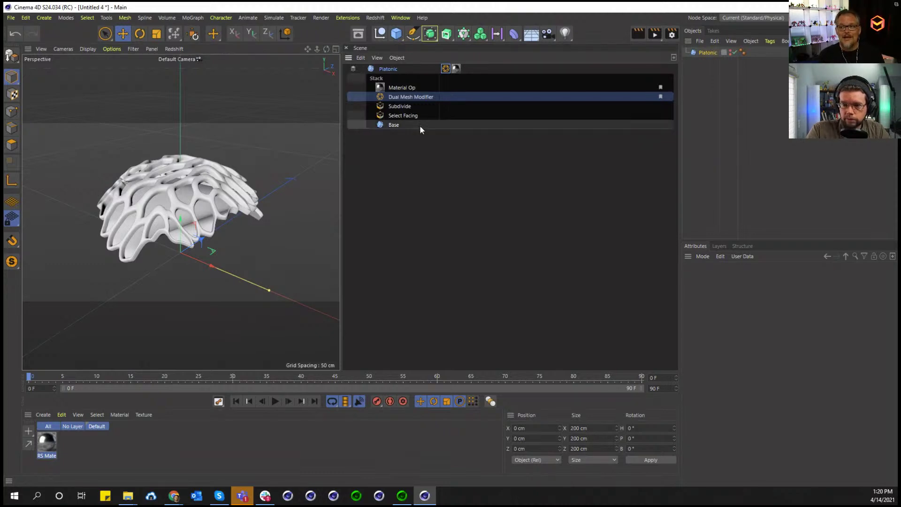
{"action": "left_click", "coordinate": [407, 97]}
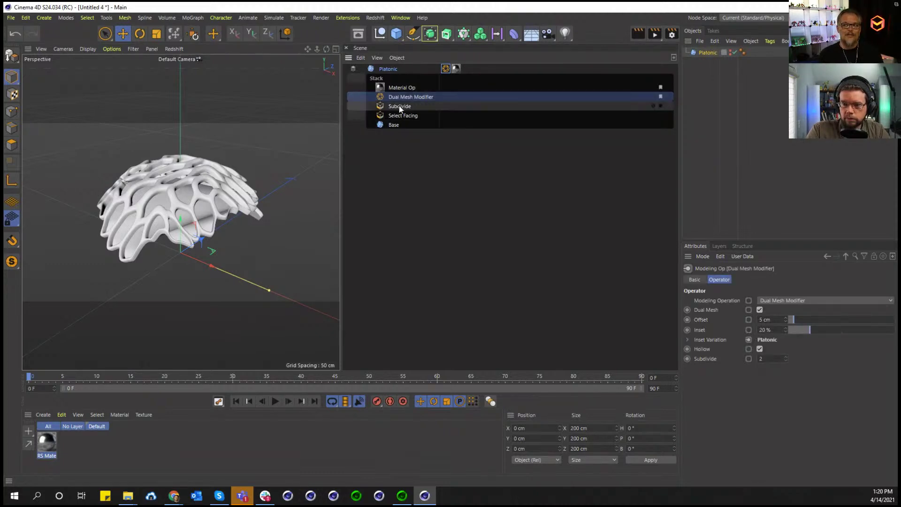
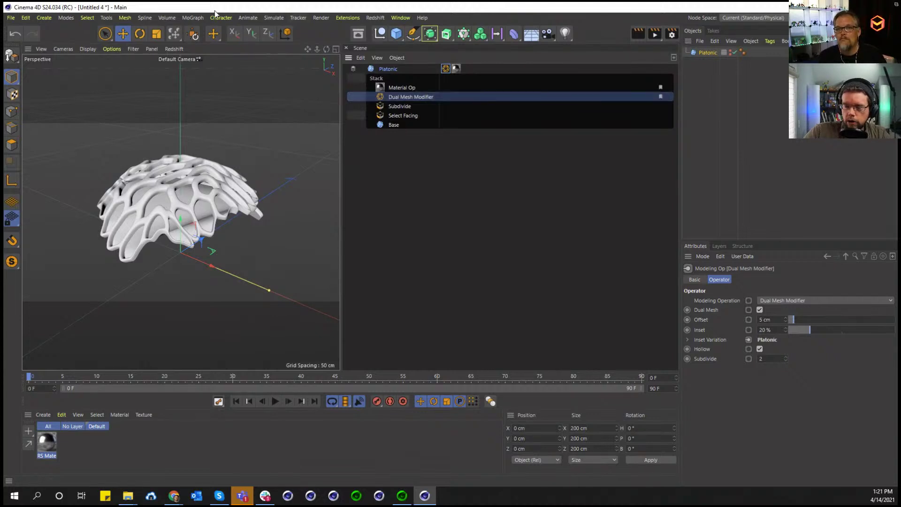
Create a new empty project
{"action": "left_click", "coordinate": [10, 17]}
{"action": "left_click", "coordinate": [24, 32]}
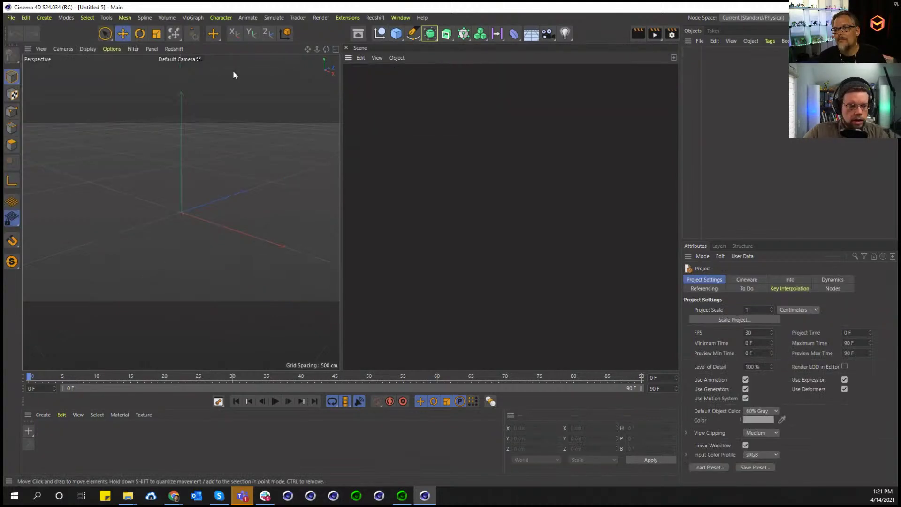
{"action": "left_click", "coordinate": [401, 35]}
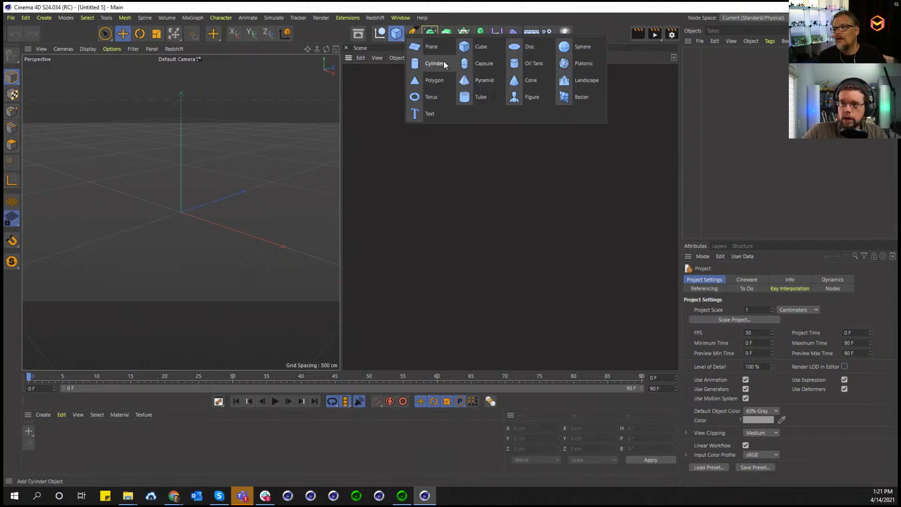
{"action": "left_click", "coordinate": [435, 49]}
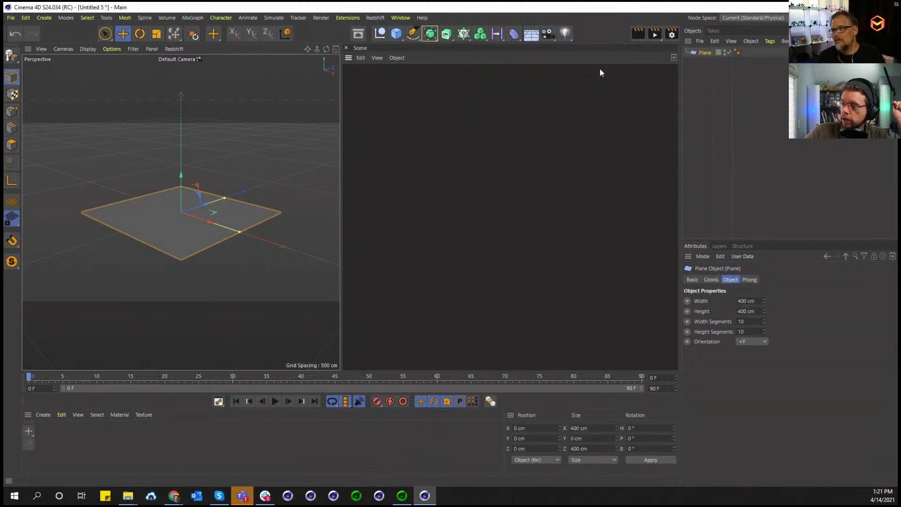
{"action": "key", "text": "Delete"}
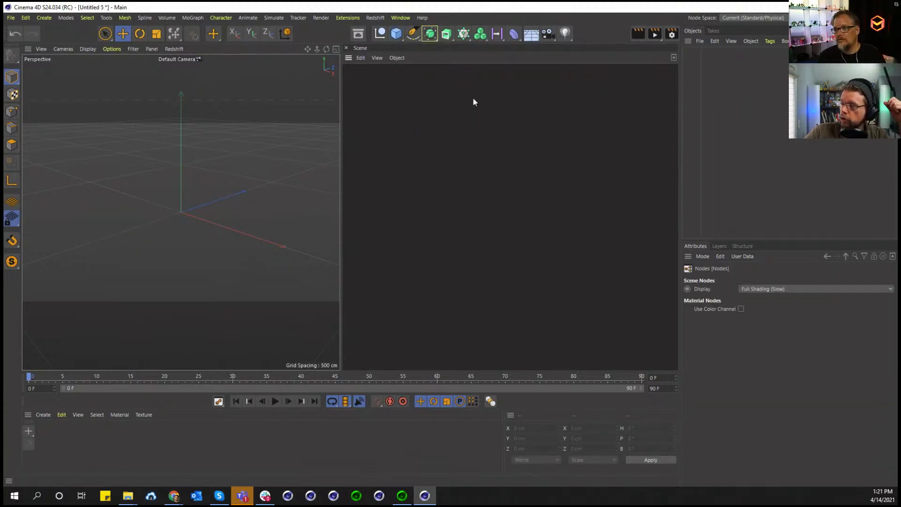
Add a Primitive [Plane] node to the Scene Manager by searching the node assets for "plane", keeping Model mode active
{"action": "double_click", "coordinate": [423, 83]}
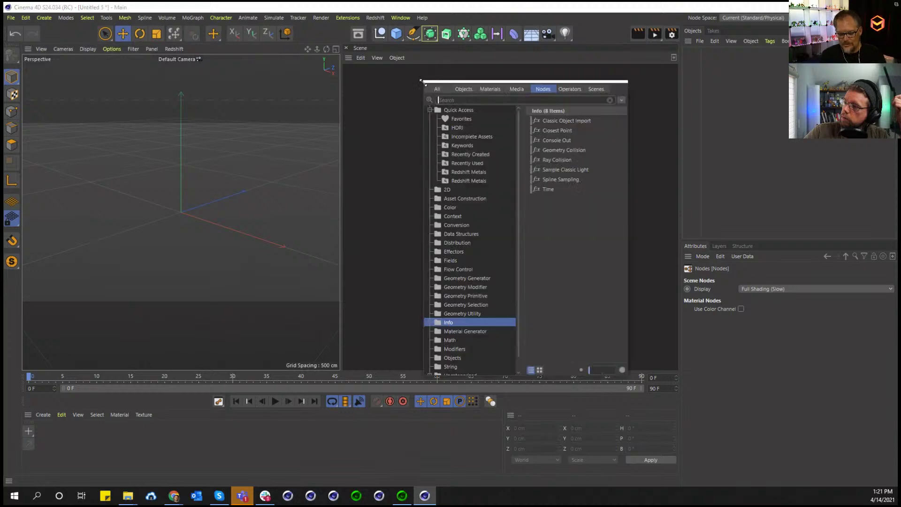
{"action": "type", "text": "plane"}
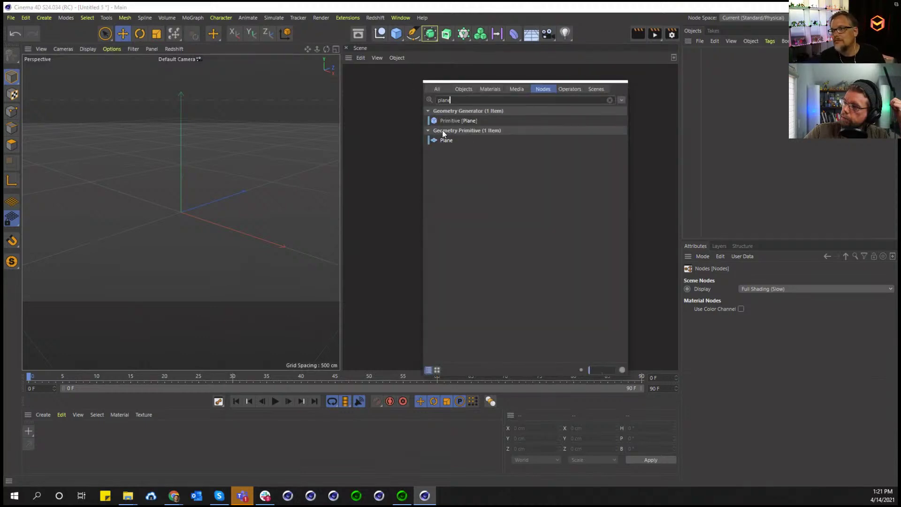
{"action": "double_click", "coordinate": [450, 120]}
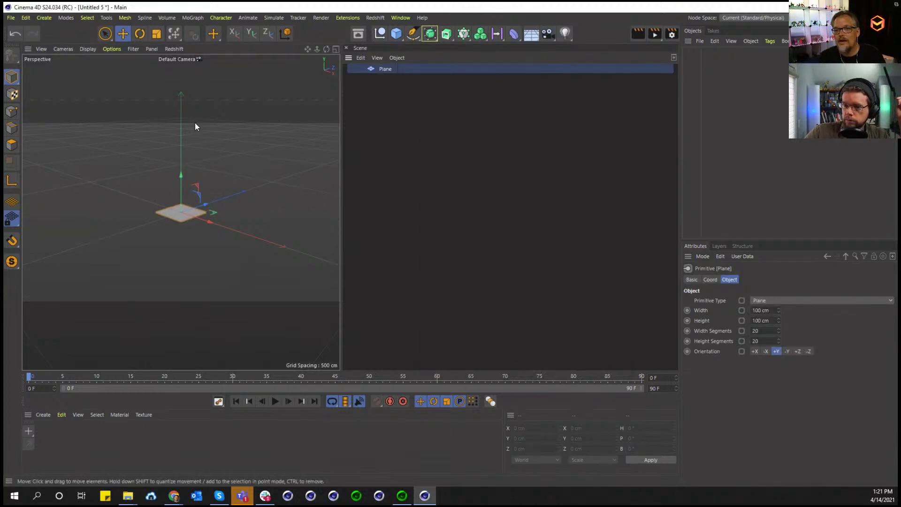
{"action": "left_click", "coordinate": [20, 140]}
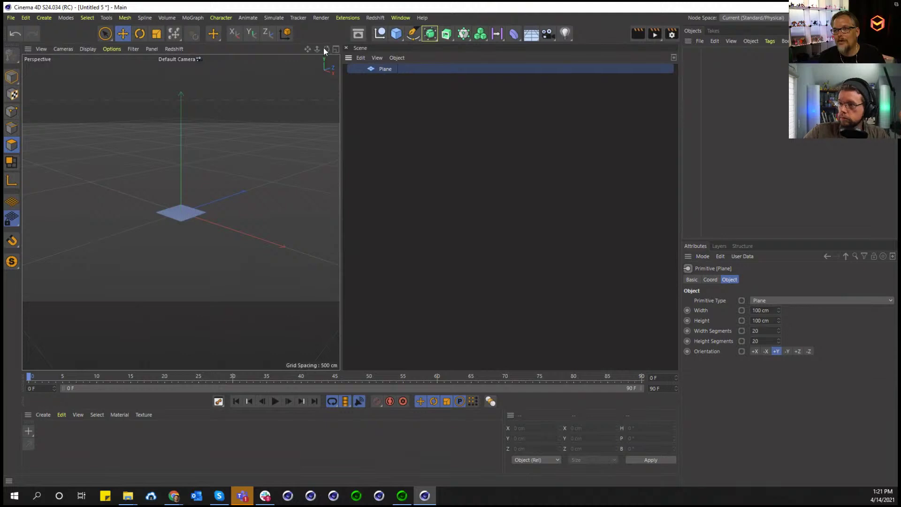
{"action": "left_click_drag", "start_coordinate": [326, 48], "coordinate": [312, 53]}
{"action": "scroll", "coordinate": [243, 59], "scroll_direction": "up", "scroll_amount": 5}
{"action": "left_click", "coordinate": [12, 77]}
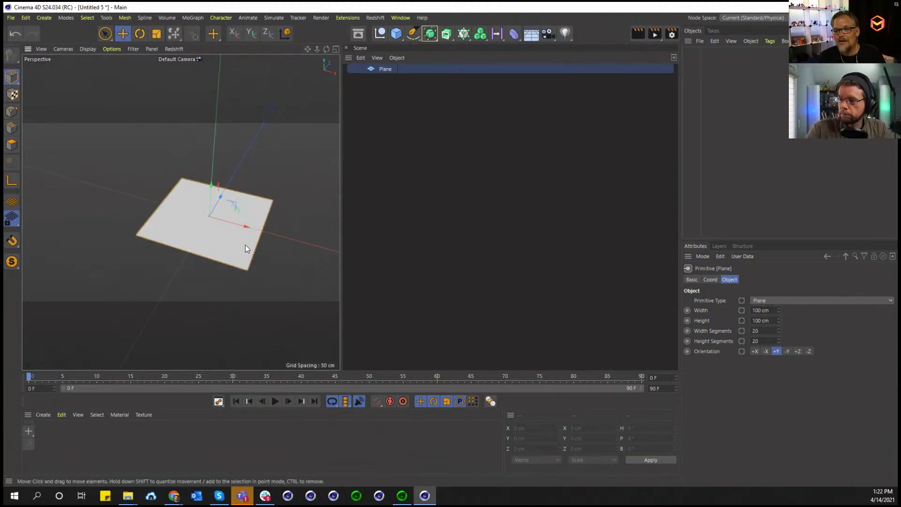
Test moving the plane in the viewport, undo the move, and switch to Polygons mode
{"action": "left_click_drag", "start_coordinate": [242, 225], "coordinate": [160, 192]}
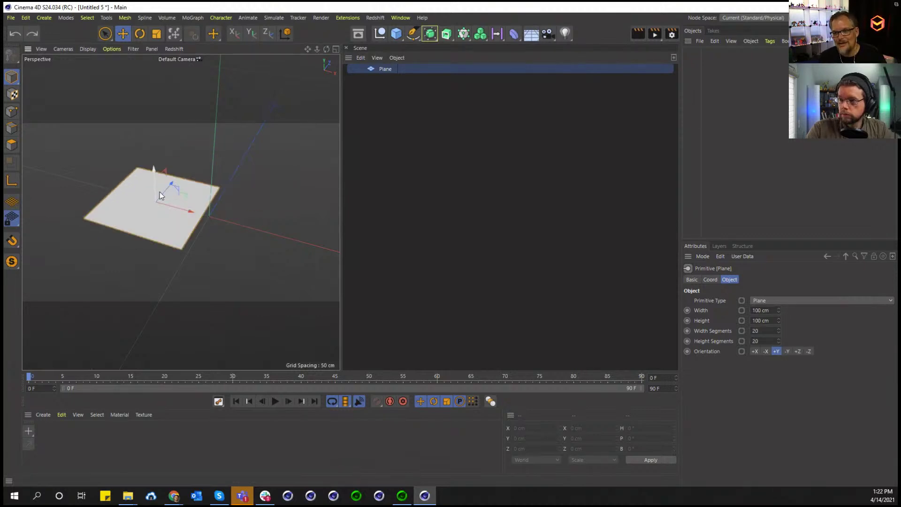
{"action": "key", "text": "ctrl+z"}
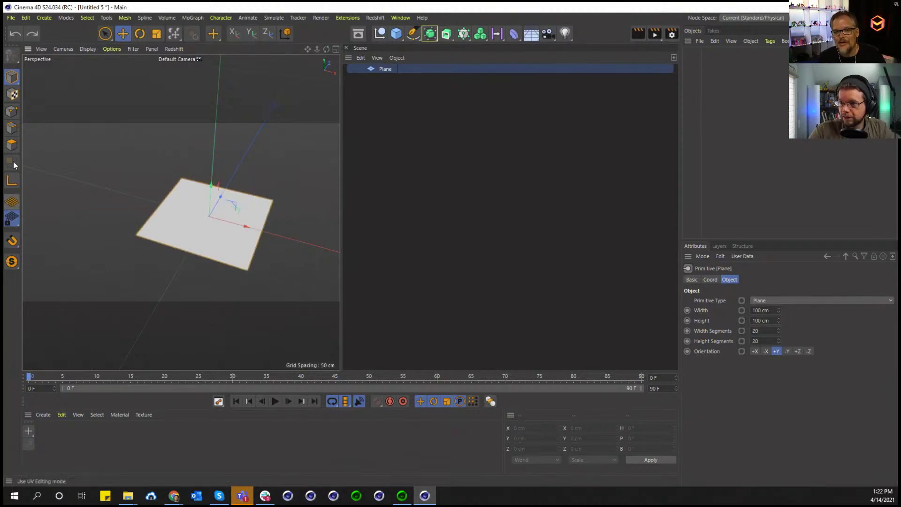
{"action": "left_click", "coordinate": [16, 148]}
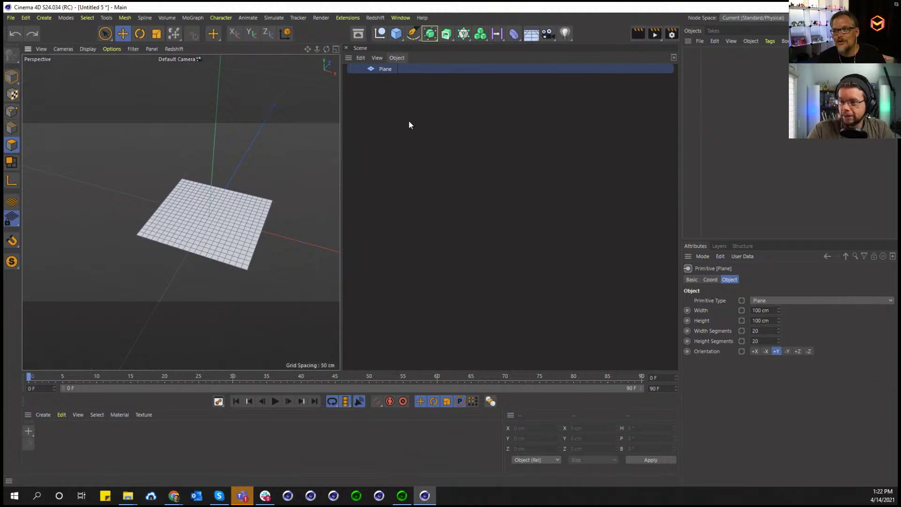
Open the Node Editor as a floating window and spread the Plane and Scene Root nodes apart
{"action": "left_click", "coordinate": [400, 18]}
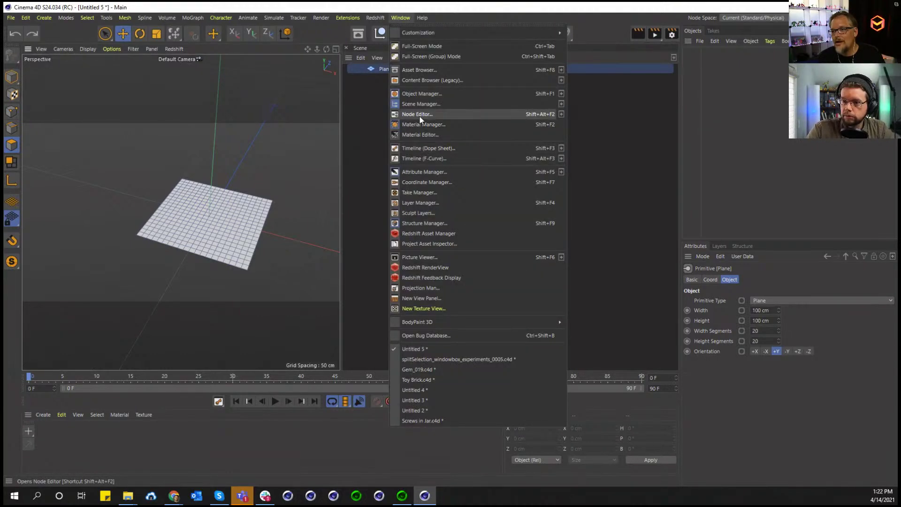
{"action": "left_click", "coordinate": [420, 116]}
{"action": "left_click_drag", "start_coordinate": [368, 21], "coordinate": [461, 93]}
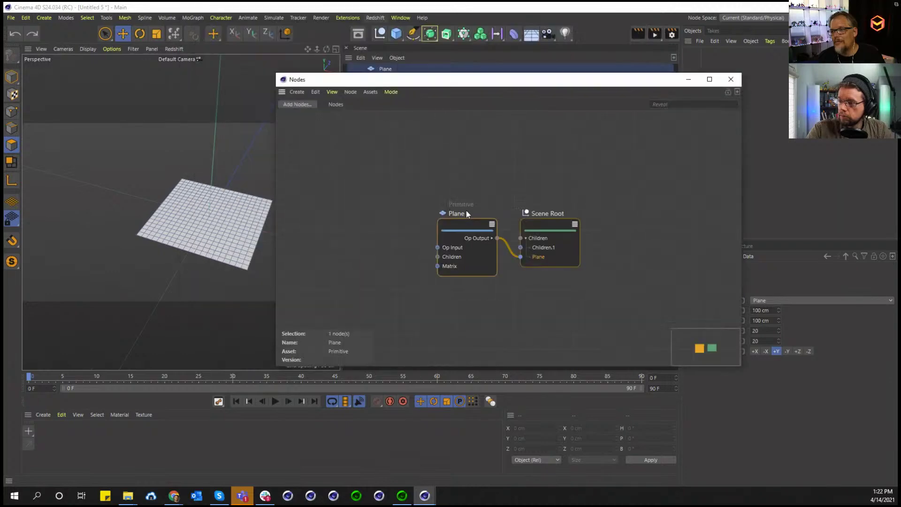
{"action": "left_click_drag", "start_coordinate": [378, 216], "coordinate": [305, 206]}
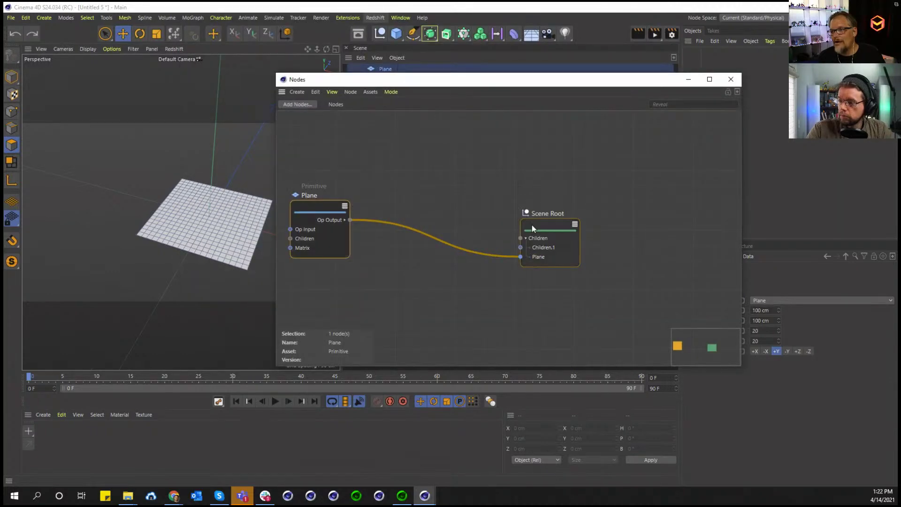
{"action": "left_click_drag", "start_coordinate": [531, 224], "coordinate": [659, 210]}
Add a second Primitive [Plane] node between the existing nodes and connect its Op Output to Scene Root's Plane port
{"action": "double_click", "coordinate": [492, 181]}
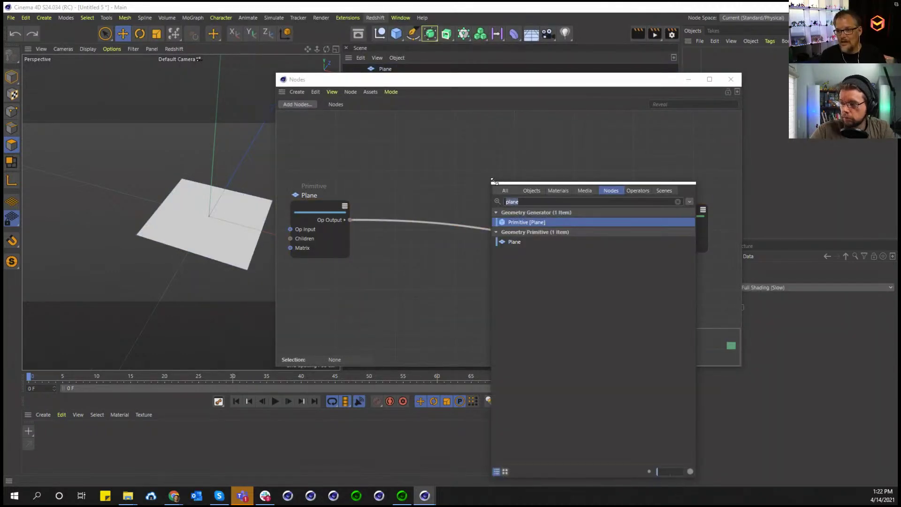
{"action": "left_click_drag", "start_coordinate": [506, 222], "coordinate": [545, 221]}
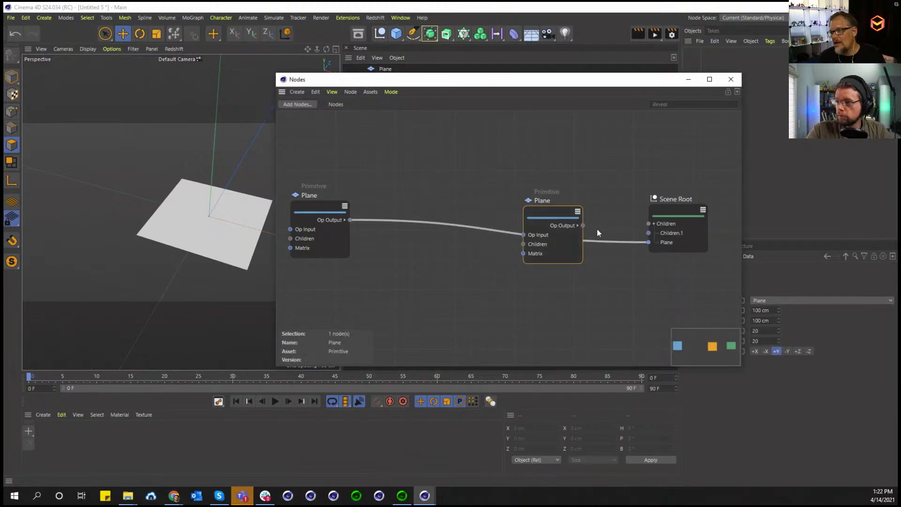
{"action": "left_click_drag", "start_coordinate": [615, 232], "coordinate": [649, 243]}
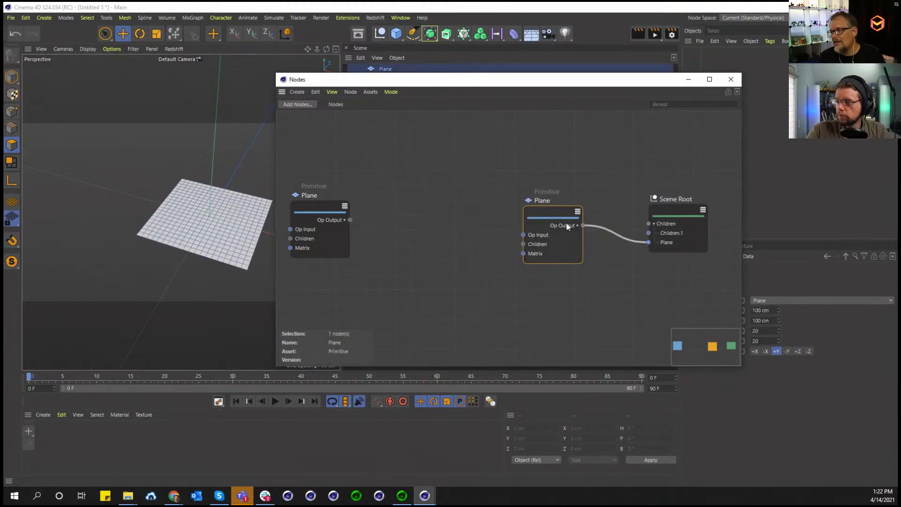
Set the second primitive's Primitive Type to Geometry Input and expand its Parameters to expose the Geometry port
{"action": "left_click", "coordinate": [800, 300]}
{"action": "left_click", "coordinate": [804, 175]}
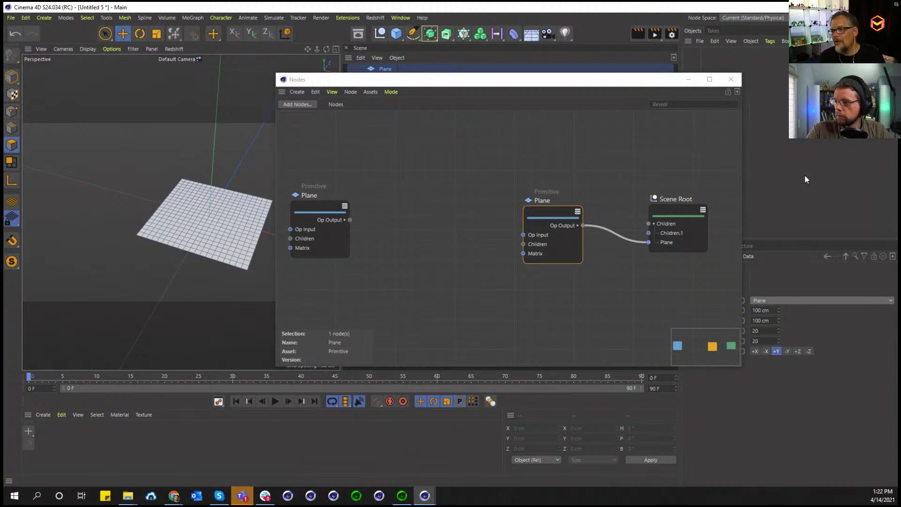
{"action": "left_click_drag", "start_coordinate": [545, 219], "coordinate": [603, 189]}
{"action": "left_click", "coordinate": [571, 235]}
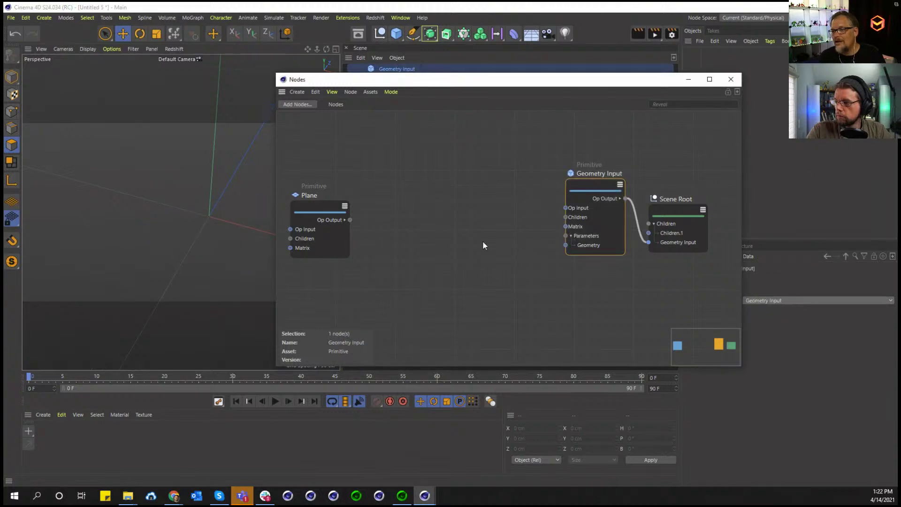
Add a Selection Modifier Group and wire it between the Plane node's Geometry output and the Geometry Input primitive's Geometry port
{"action": "left_click", "coordinate": [343, 220]}
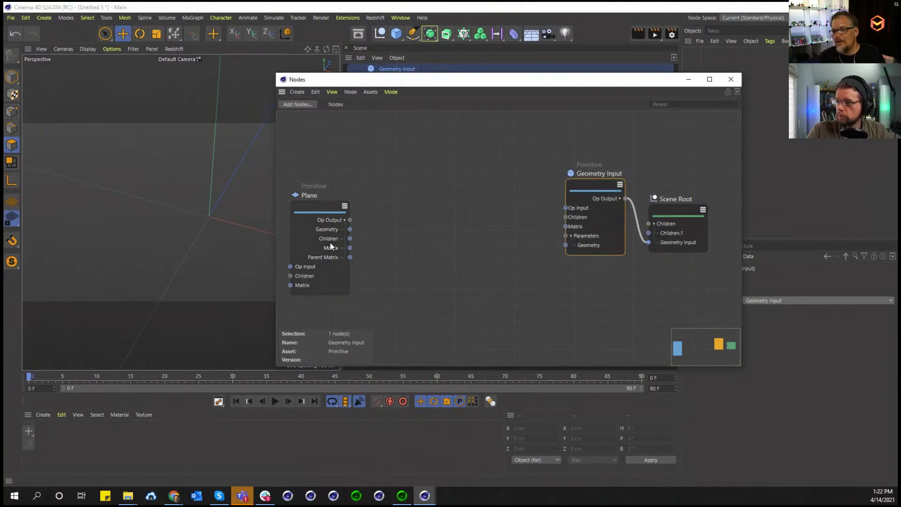
{"action": "double_click", "coordinate": [409, 225]}
{"action": "type", "text": "selec"}
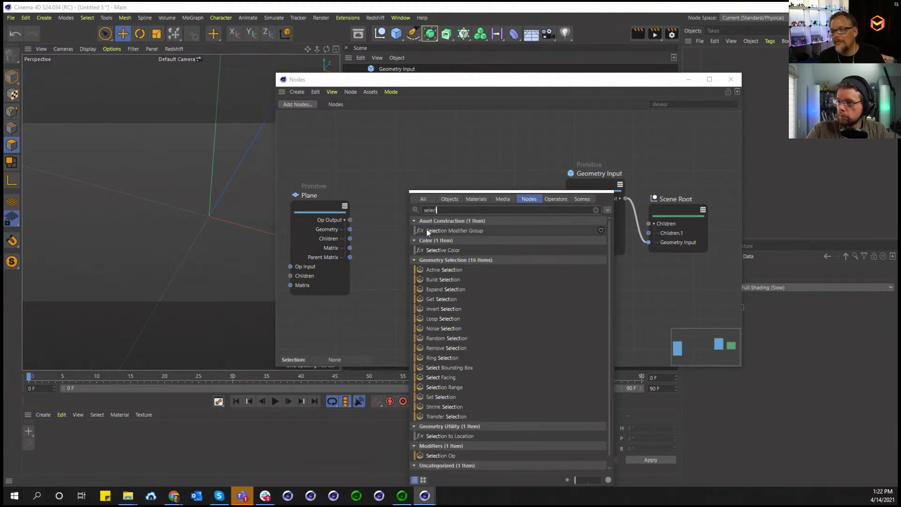
{"action": "double_click", "coordinate": [427, 230]}
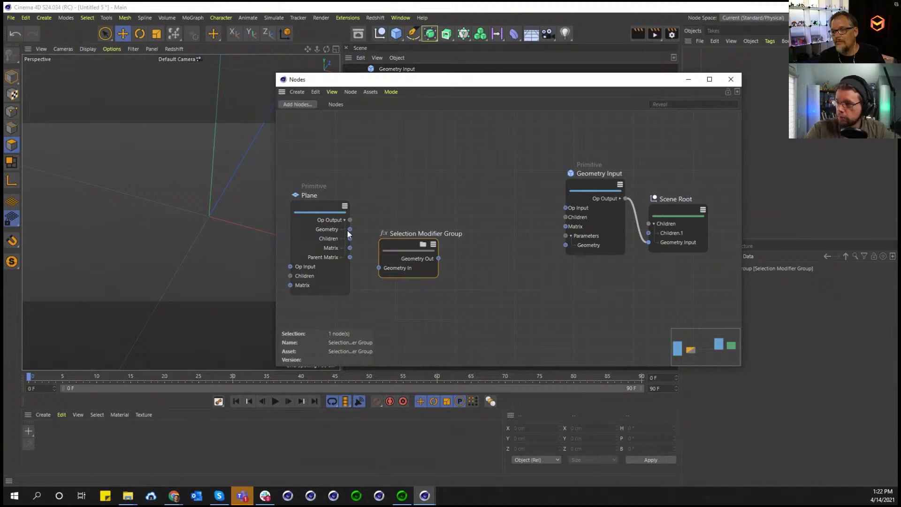
{"action": "left_click_drag", "start_coordinate": [350, 229], "coordinate": [364, 263]}
{"action": "left_click_drag", "start_coordinate": [439, 258], "coordinate": [566, 245]}
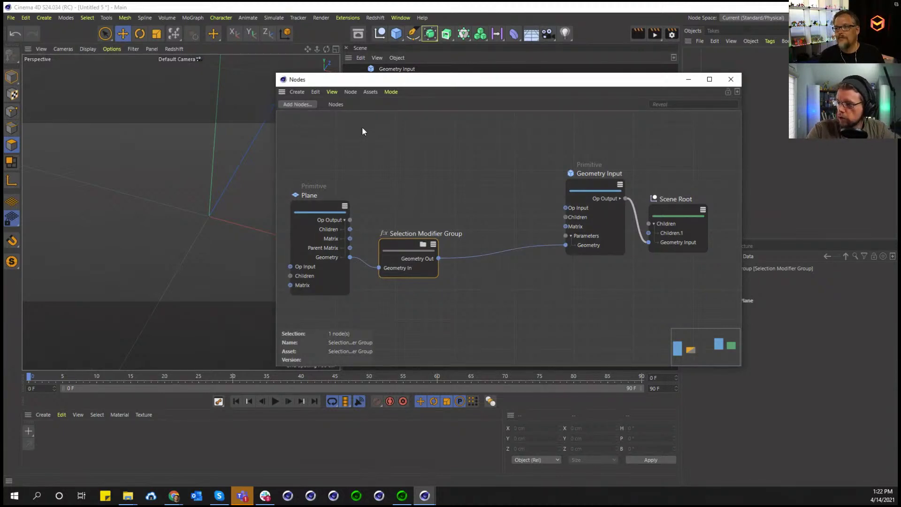
Enter the Selection Modifier Group, connect Geometry In directly to Geometry Out, and select the Geometry Input object in the Scene Manager
{"action": "left_click_drag", "start_coordinate": [364, 79], "coordinate": [405, 84]}
{"action": "left_click", "coordinate": [465, 250]}
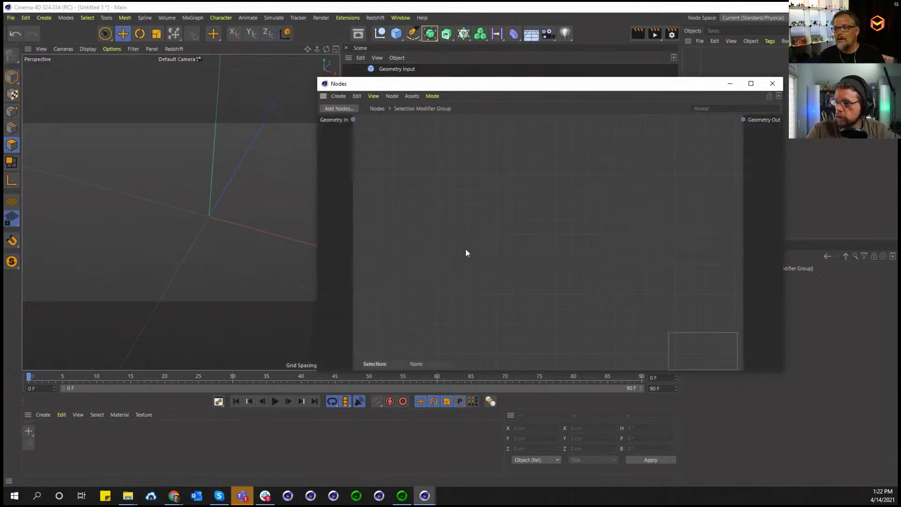
{"action": "left_click_drag", "start_coordinate": [354, 120], "coordinate": [745, 119]}
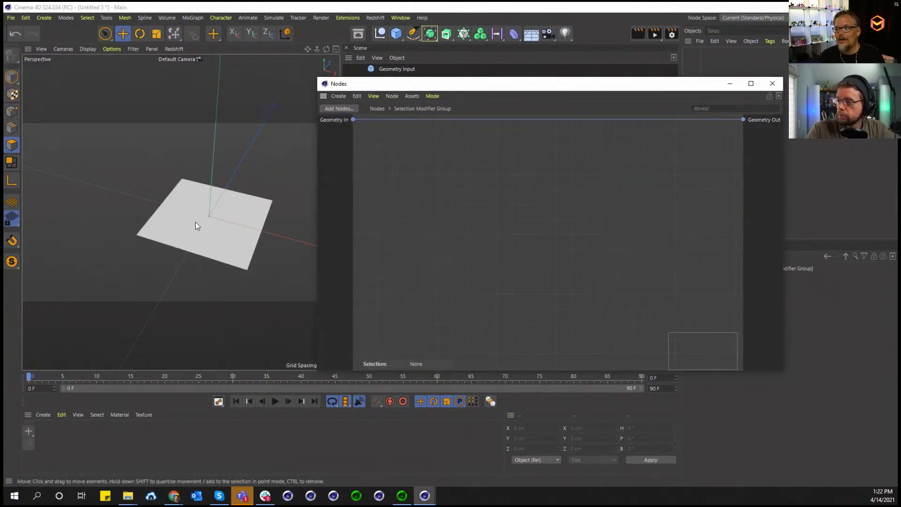
{"action": "left_click", "coordinate": [399, 69]}
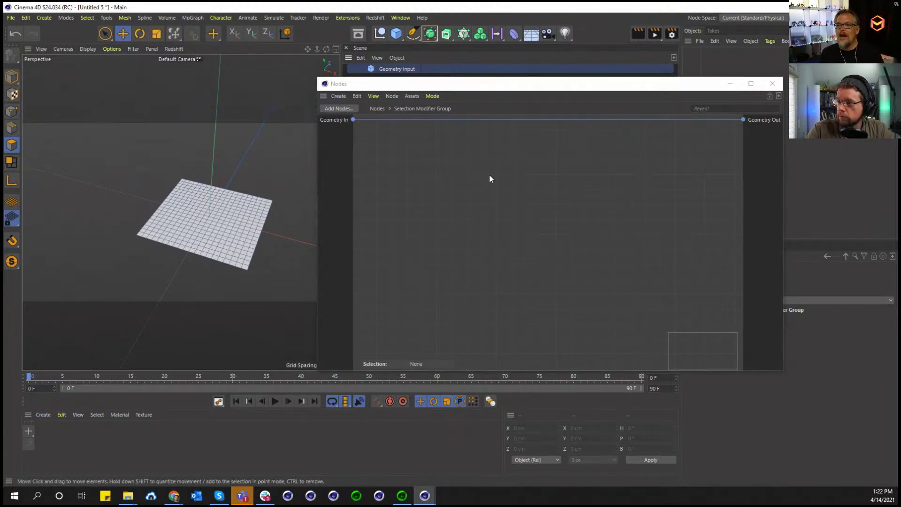
Add a Loop Selection node inside the group and wire it between Geometry In and Geometry Out
{"action": "double_click", "coordinate": [404, 162]}
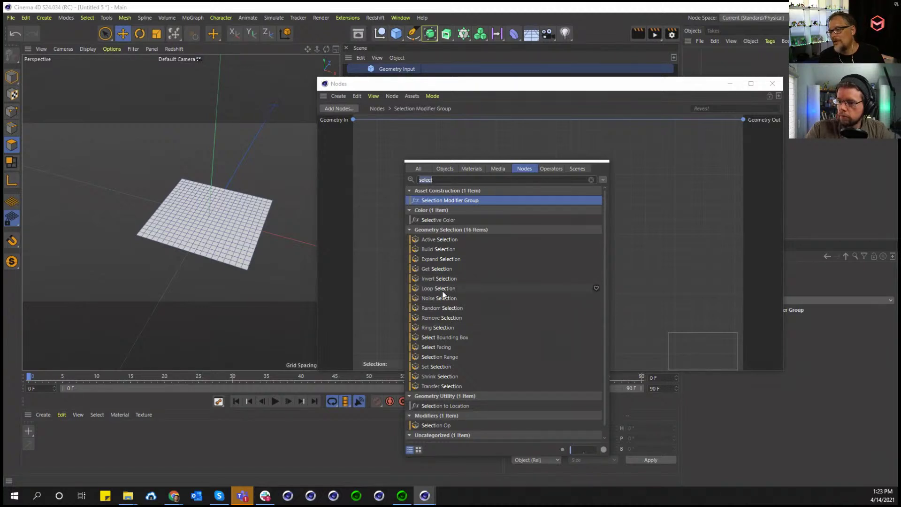
{"action": "scroll", "coordinate": [447, 350], "scroll_direction": "down", "scroll_amount": 1}
{"action": "scroll", "coordinate": [457, 353], "scroll_direction": "up", "scroll_amount": 1}
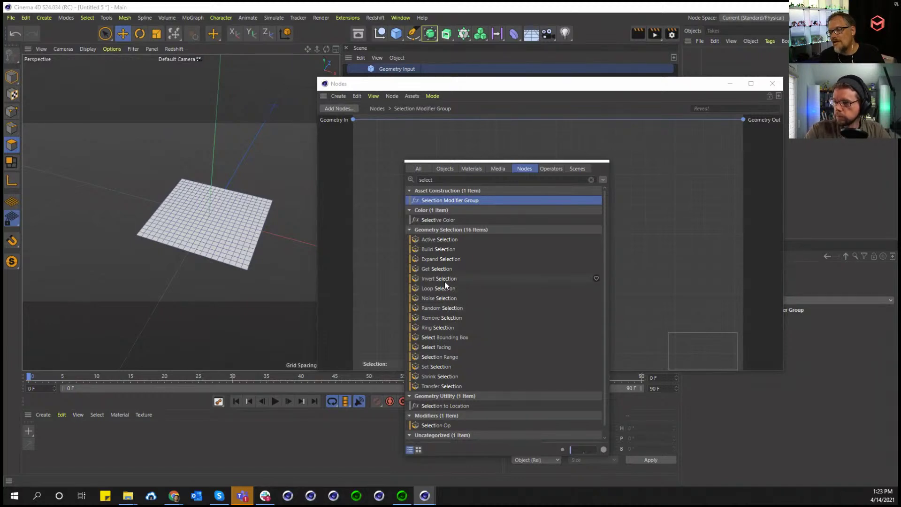
{"action": "left_click_drag", "start_coordinate": [442, 287], "coordinate": [431, 131]}
{"action": "left_click_drag", "start_coordinate": [353, 119], "coordinate": [743, 122]}
Set the Loop Selection's Edge Point A to 15 and Edge Point B to 16, keeping the plane in view
{"action": "left_click_drag", "start_coordinate": [650, 87], "coordinate": [542, 80]}
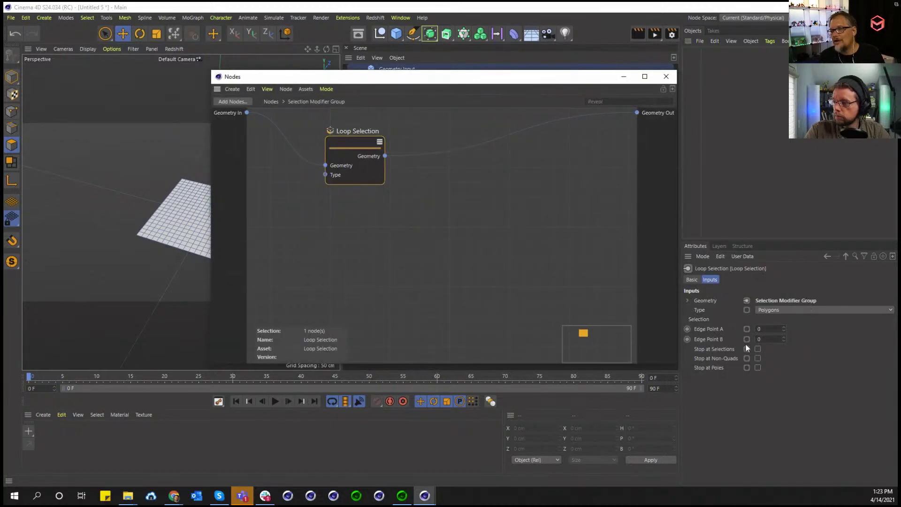
{"action": "left_click_drag", "start_coordinate": [425, 80], "coordinate": [463, 94]}
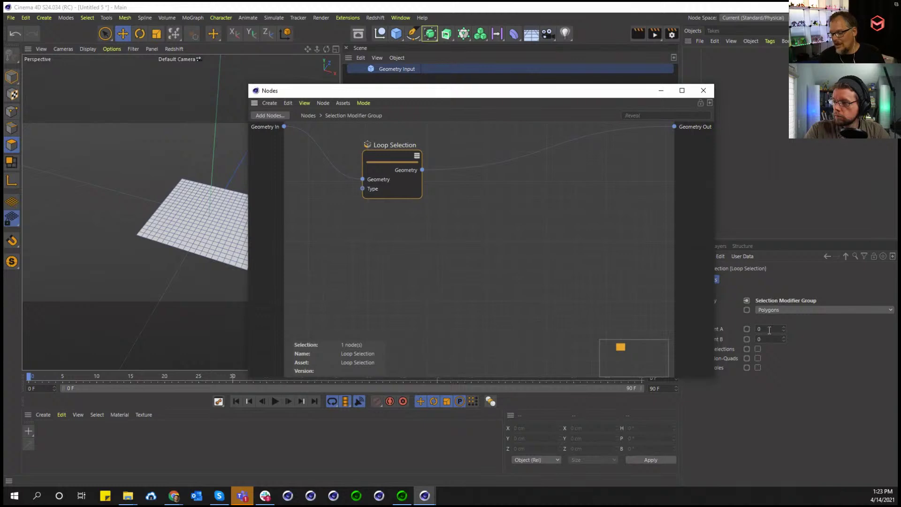
{"action": "type", "text": "15"}
{"action": "key", "text": "Tab"}
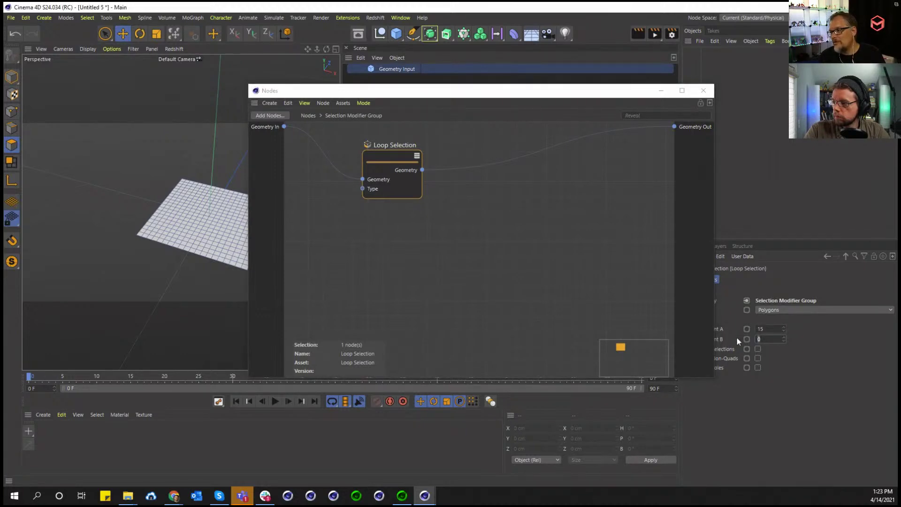
{"action": "type", "text": "16"}
{"action": "key", "text": "Return"}
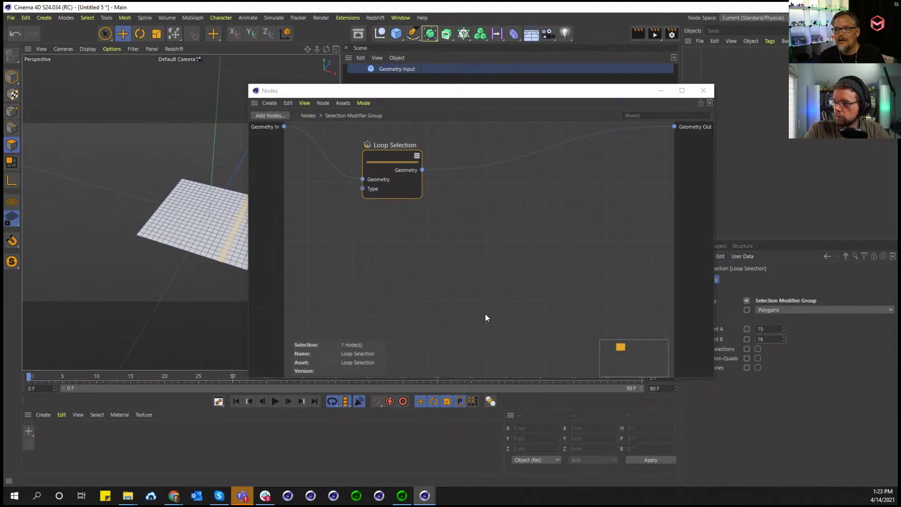
{"action": "left_click_drag", "start_coordinate": [421, 96], "coordinate": [502, 110]}
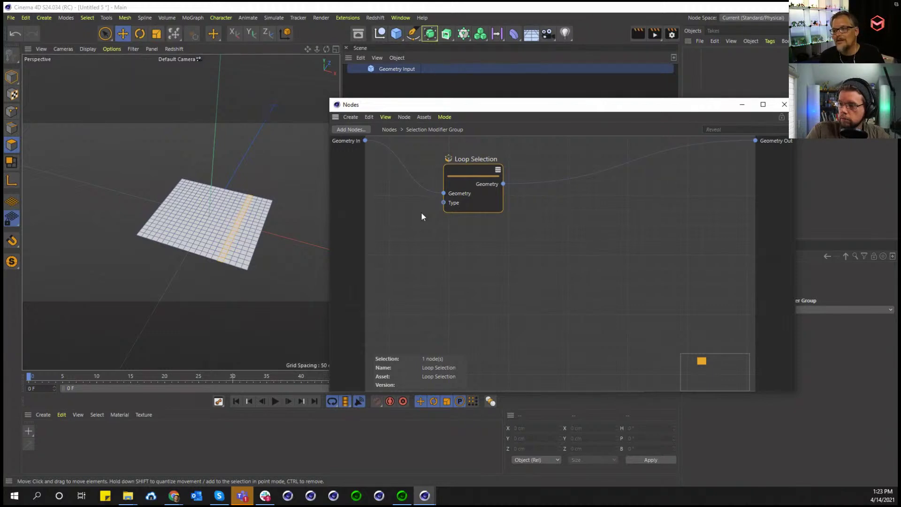
{"action": "left_click_drag", "start_coordinate": [545, 110], "coordinate": [483, 115]}
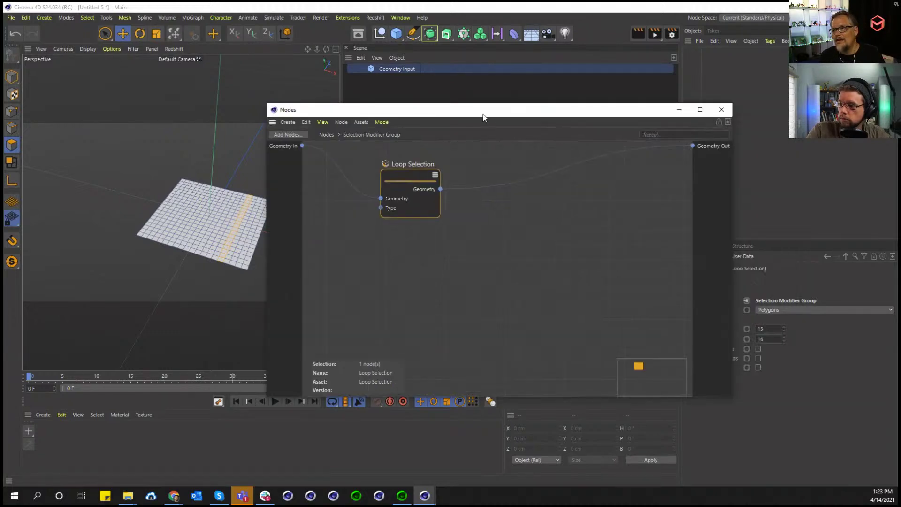
Add a Get Selection node and connect the Loop Selection's Geometry output to its Geometry input
{"action": "double_click", "coordinate": [480, 248]}
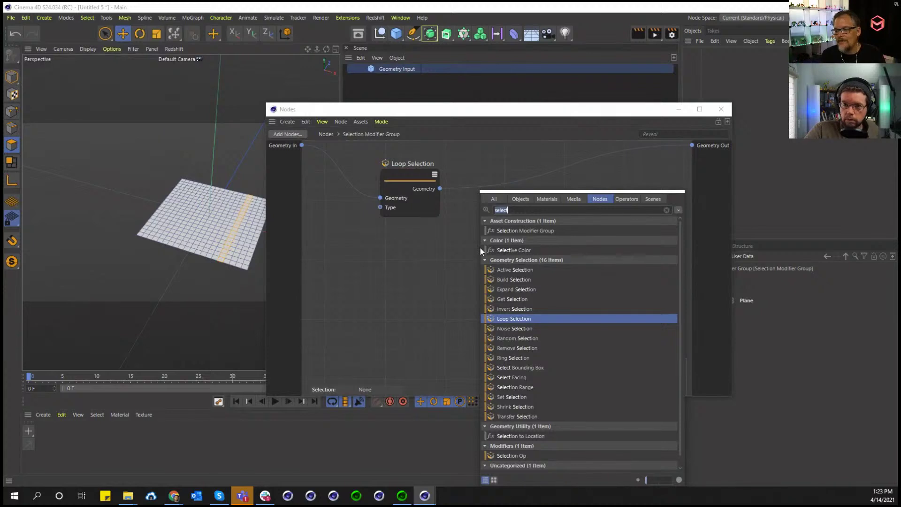
{"action": "type", "text": "s"}
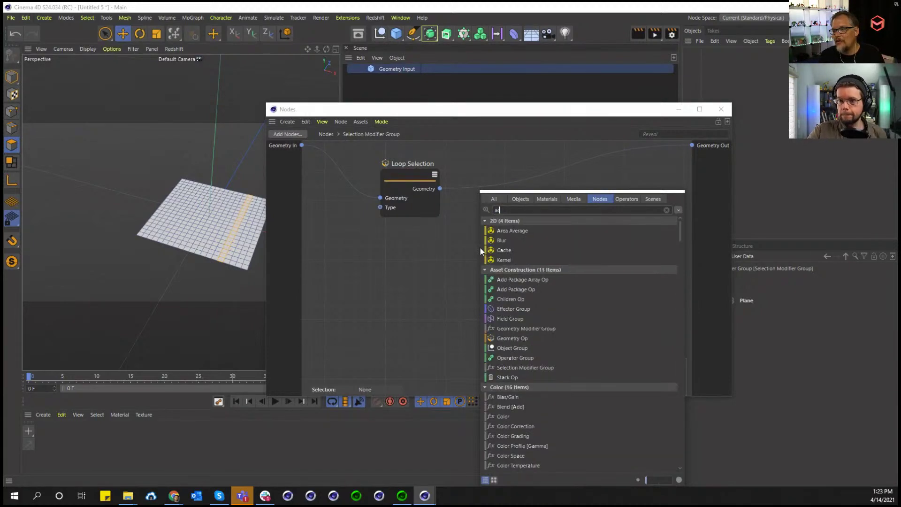
{"action": "type", "text": "et"}
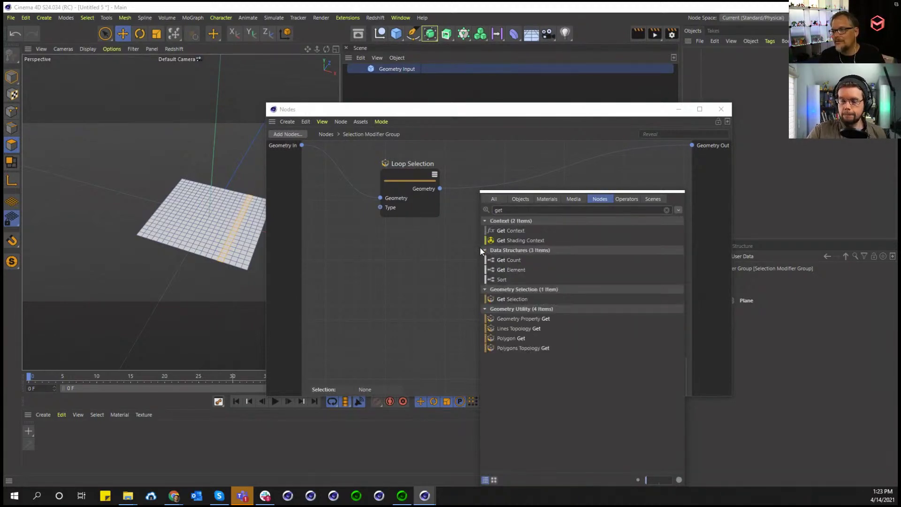
{"action": "mouse_move", "coordinate": [513, 299]}
{"action": "left_mouse_down"}
{"action": "mouse_move", "coordinate": [463, 257]}
{"action": "mouse_move", "coordinate": [483, 209]}
{"action": "left_mouse_up"}
{"action": "left_click_drag", "start_coordinate": [439, 188], "coordinate": [462, 229]}
{"action": "middle_click_drag", "start_coordinate": [576, 282], "coordinate": [470, 287]}
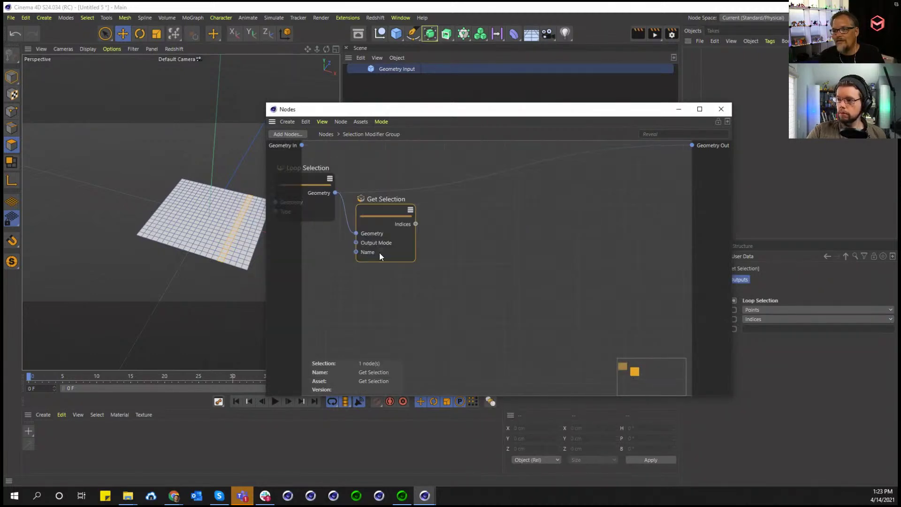
Add a Get Count node and connect the Get Selection's Indices output to its Array In port
{"action": "left_click", "coordinate": [415, 224]}
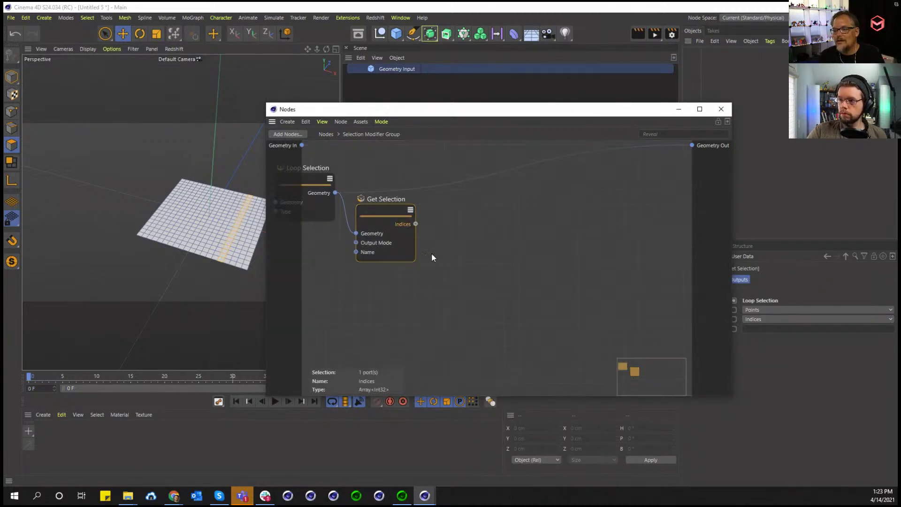
{"action": "double_click", "coordinate": [475, 223]}
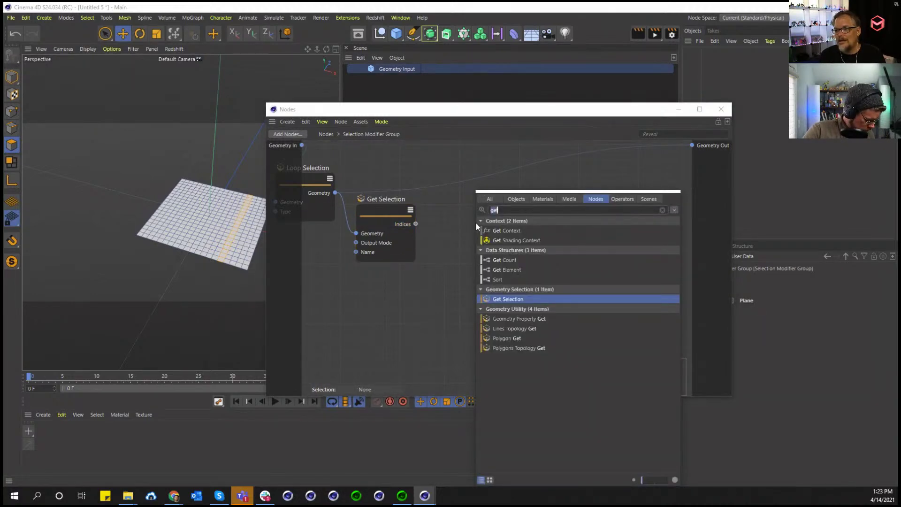
{"action": "left_click_drag", "start_coordinate": [504, 260], "coordinate": [458, 253]}
{"action": "left_click_drag", "start_coordinate": [415, 224], "coordinate": [446, 273]}
Add an Index Iterator node fed by the Get Selection's Indices output, and delete the Get Count node
{"action": "double_click", "coordinate": [524, 224]}
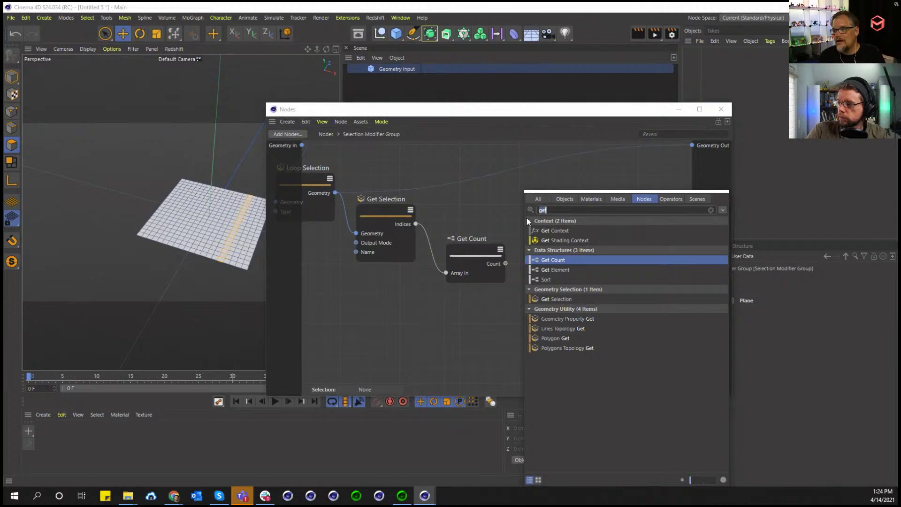
{"action": "type", "text": "ite"}
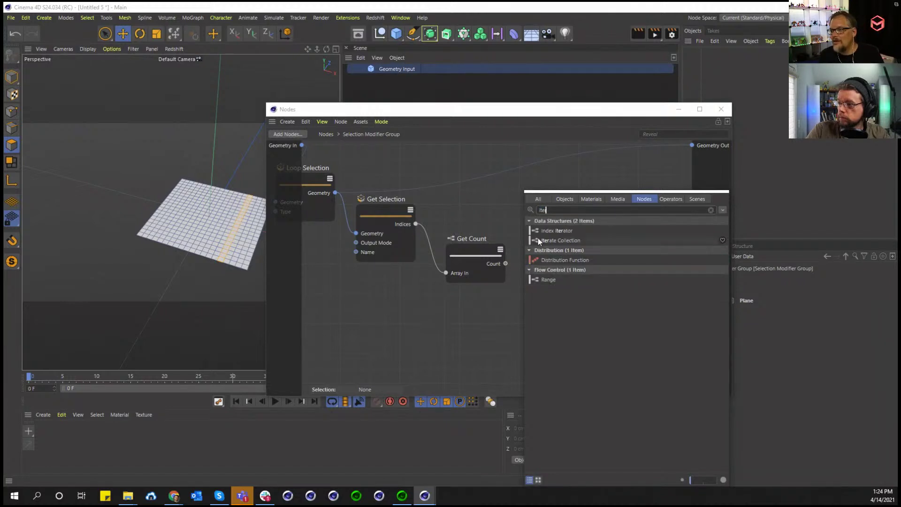
{"action": "left_click_drag", "start_coordinate": [545, 232], "coordinate": [467, 212]}
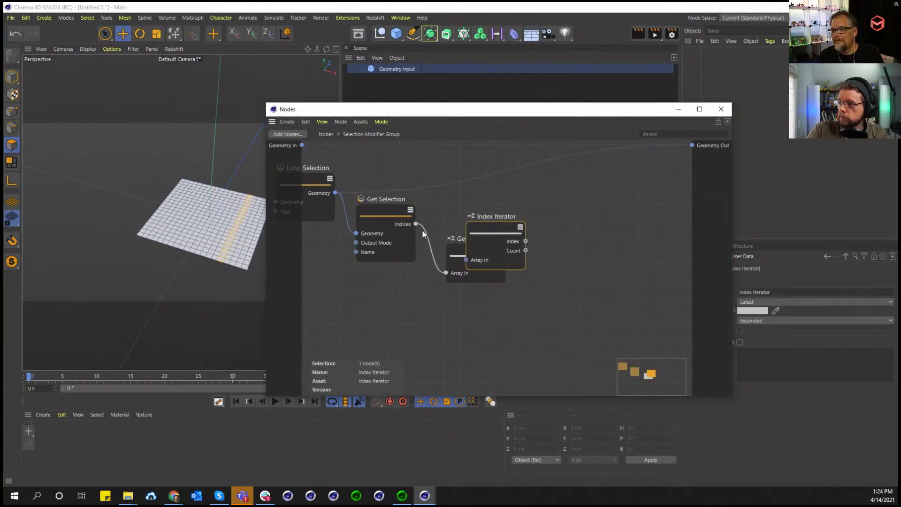
{"action": "left_click_drag", "start_coordinate": [416, 224], "coordinate": [466, 260]}
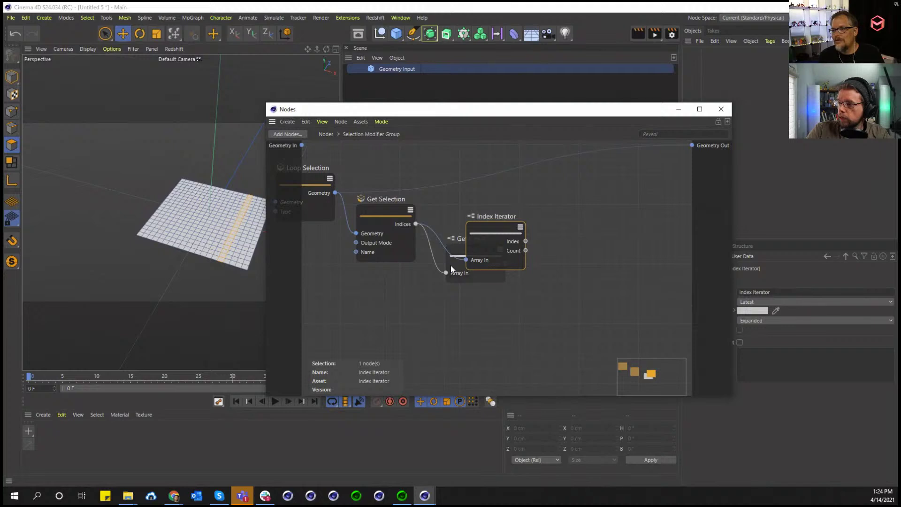
{"action": "left_click", "coordinate": [450, 266]}
{"action": "key", "text": "Delete"}
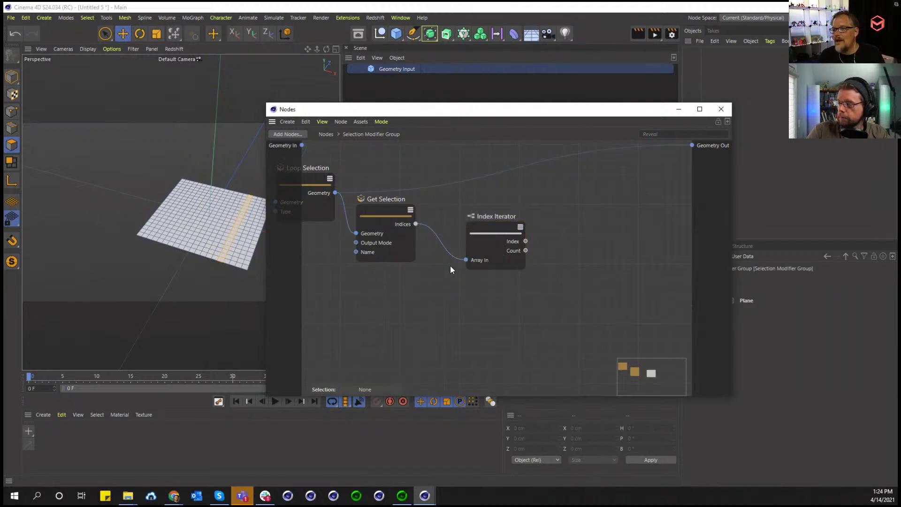
{"action": "left_click_drag", "start_coordinate": [491, 239], "coordinate": [463, 246]}
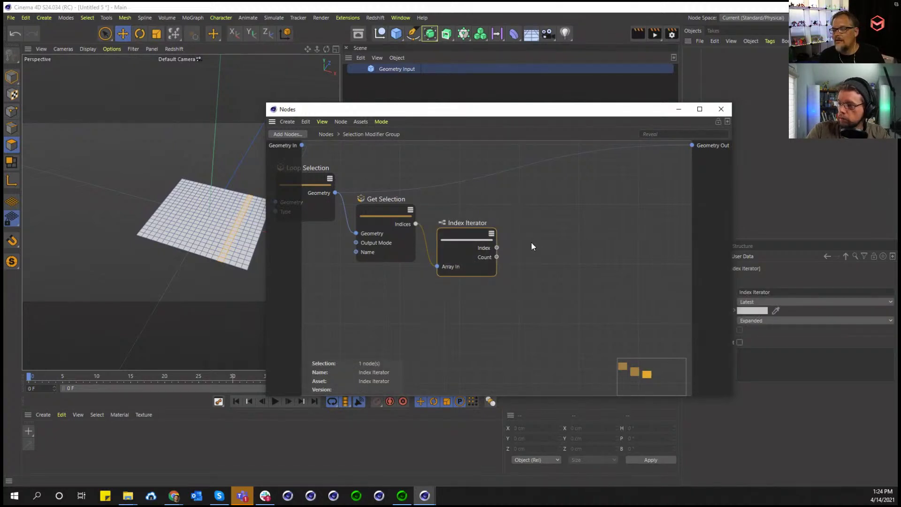
Add an If node to the right of the Index Iterator in the group
{"action": "middle_click_drag", "start_coordinate": [526, 242], "coordinate": [481, 249]}
{"action": "double_click", "coordinate": [508, 211]}
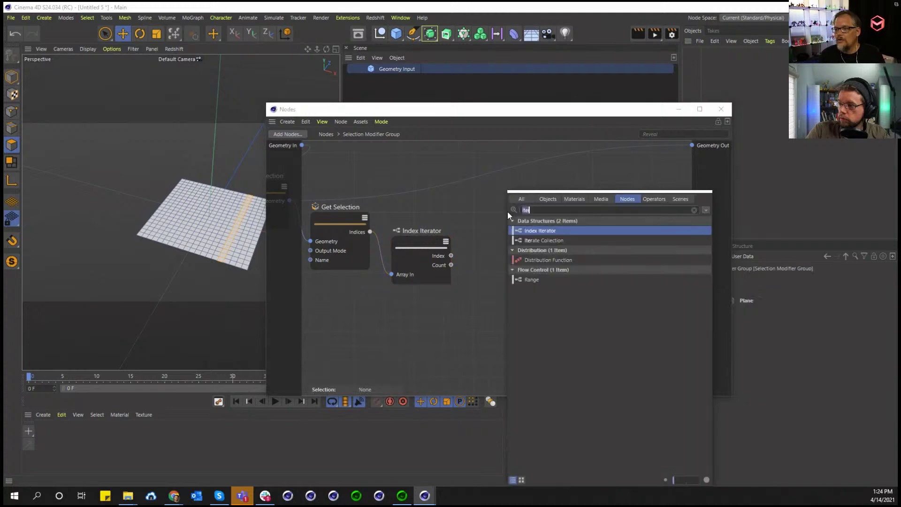
{"action": "type", "text": "swit"}
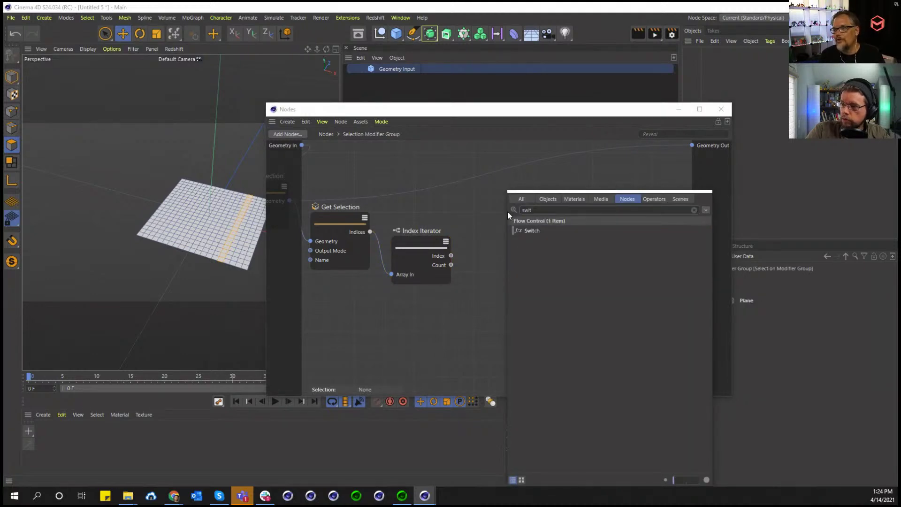
{"action": "key", "text": "BackSpace"}
{"action": "key", "text": "BackSpace"}
{"action": "key", "text": "BackSpace"}
{"action": "key", "text": "BackSpace"}
{"action": "type", "text": "if"}
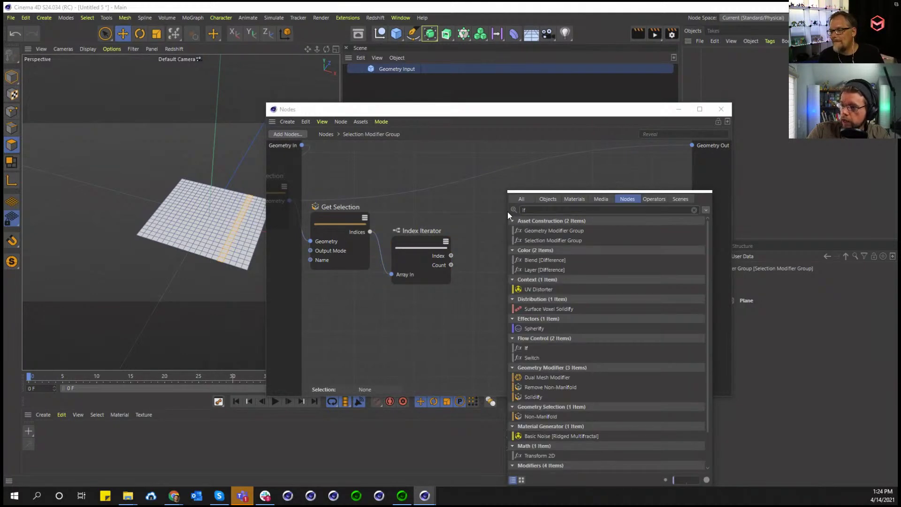
{"action": "left_click_drag", "start_coordinate": [526, 347], "coordinate": [510, 183]}
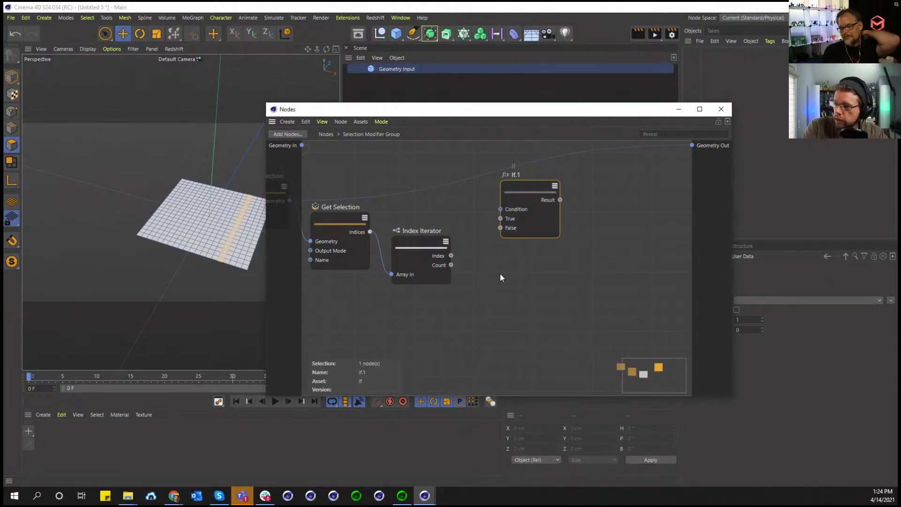
Add a Get Element node, wiring the Get Selection's Indices to Array In and the Index Iterator's Index output to Index
{"action": "double_click", "coordinate": [483, 235]}
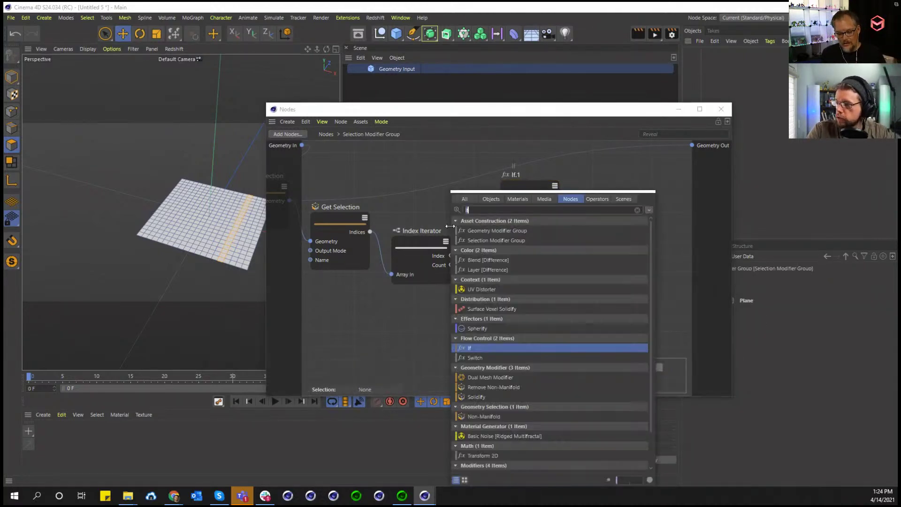
{"action": "type", "text": "get"}
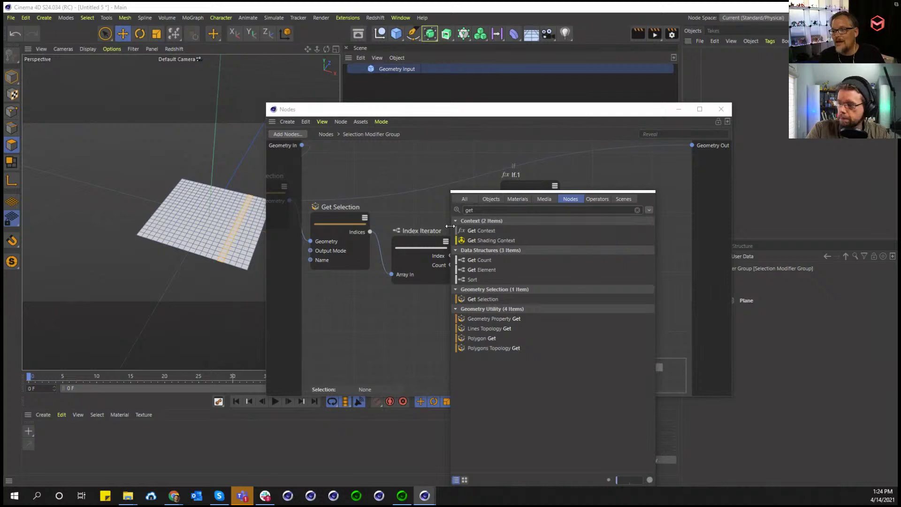
{"action": "key", "text": "Return"}
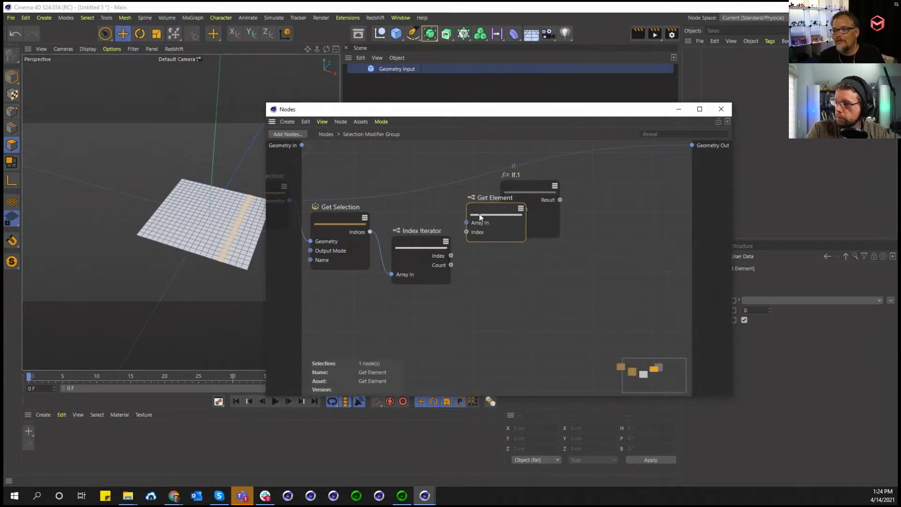
{"action": "left_click_drag", "start_coordinate": [385, 229], "coordinate": [469, 221]}
{"action": "left_click_drag", "start_coordinate": [520, 191], "coordinate": [609, 192]}
{"action": "left_click_drag", "start_coordinate": [451, 256], "coordinate": [480, 241]}
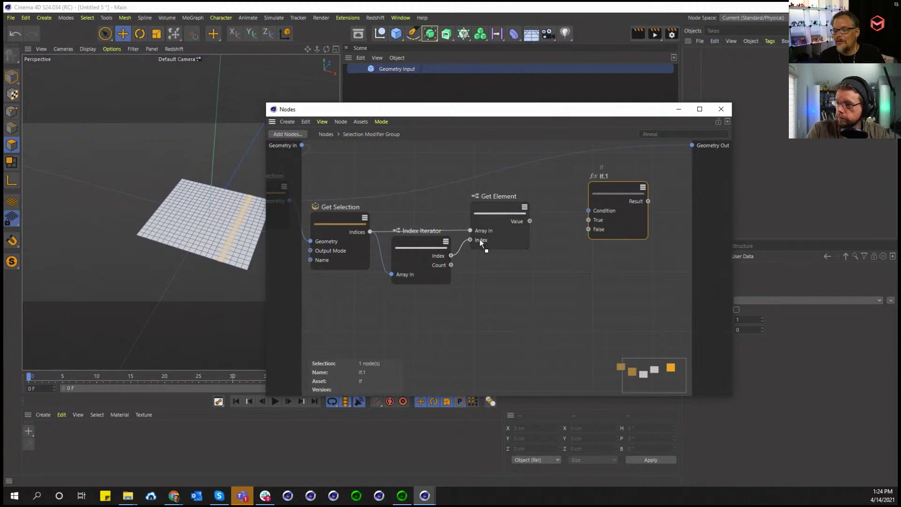
{"action": "middle_click_drag", "start_coordinate": [518, 292], "coordinate": [435, 291]}
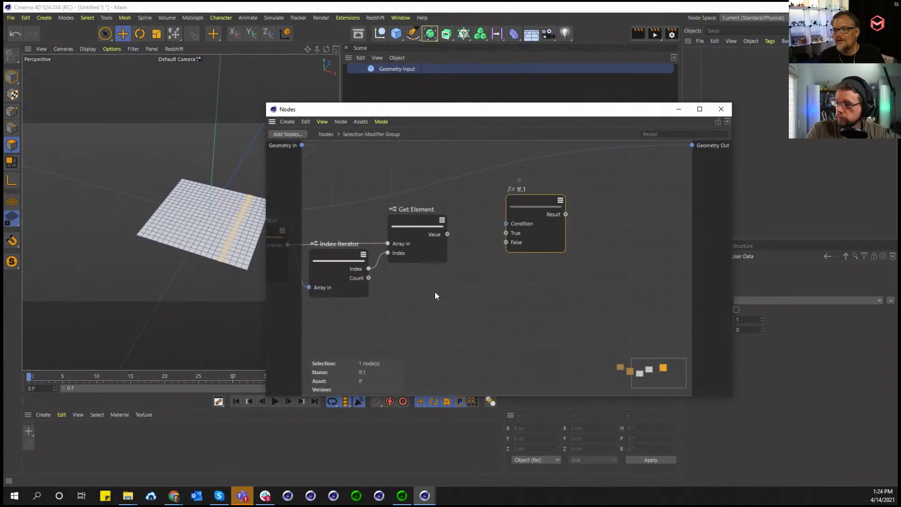
Add a Modulo node between Get Element and If, and connect the Get Selection's Indices output to its Value 1
{"action": "left_click_drag", "start_coordinate": [527, 205], "coordinate": [525, 185]}
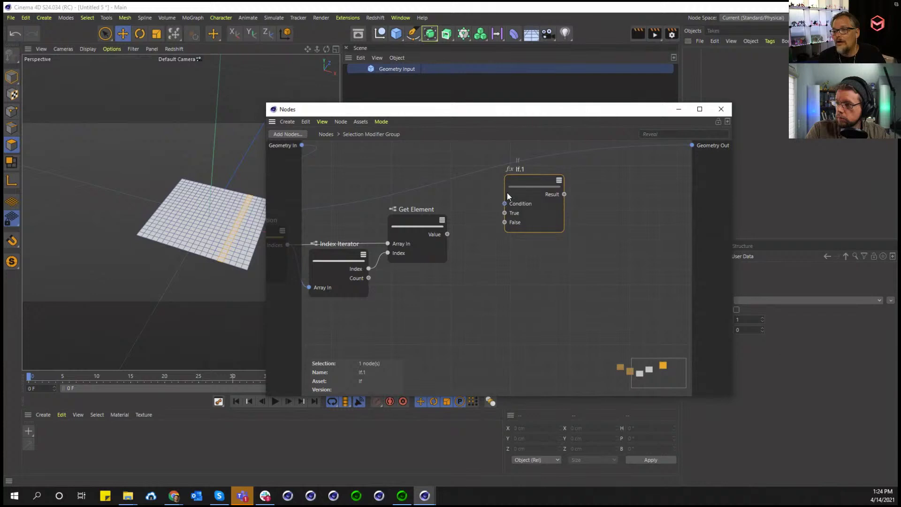
{"action": "double_click", "coordinate": [486, 236]}
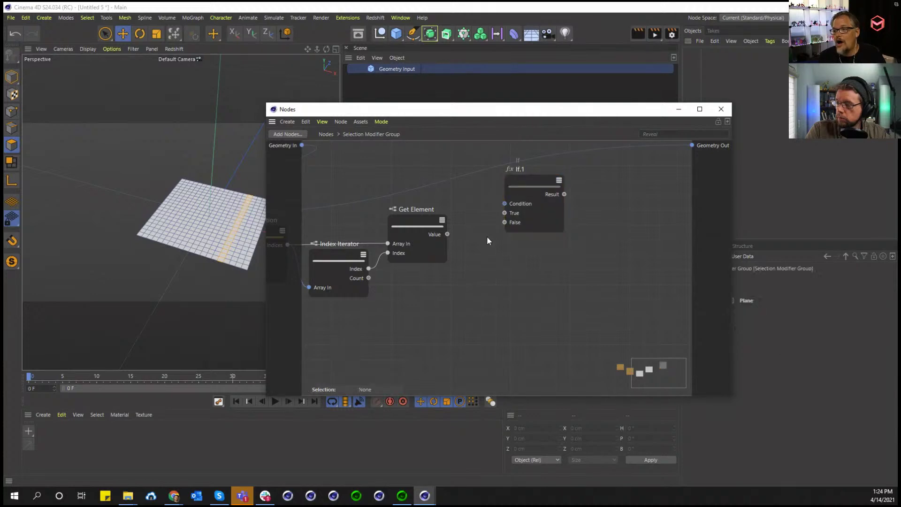
{"action": "type", "text": "mocu"}
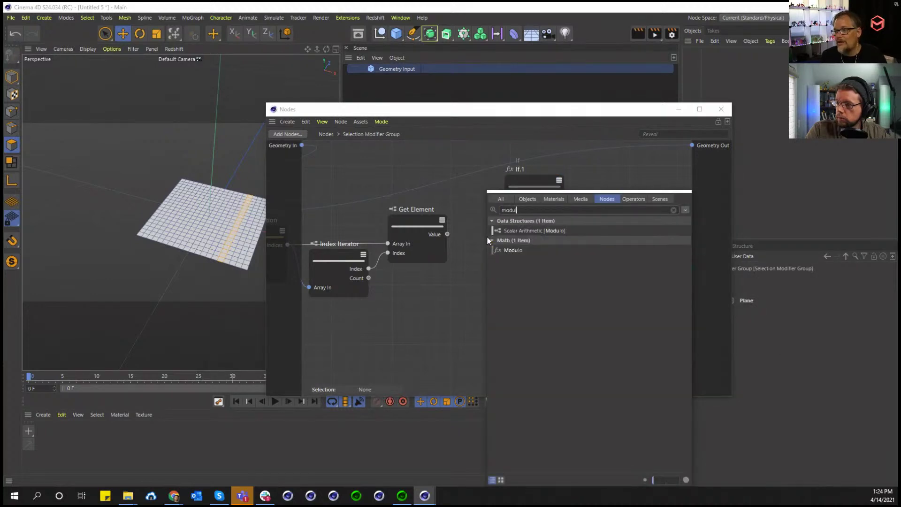
{"action": "left_click_drag", "start_coordinate": [509, 249], "coordinate": [469, 197]}
{"action": "left_click_drag", "start_coordinate": [544, 186], "coordinate": [583, 179]}
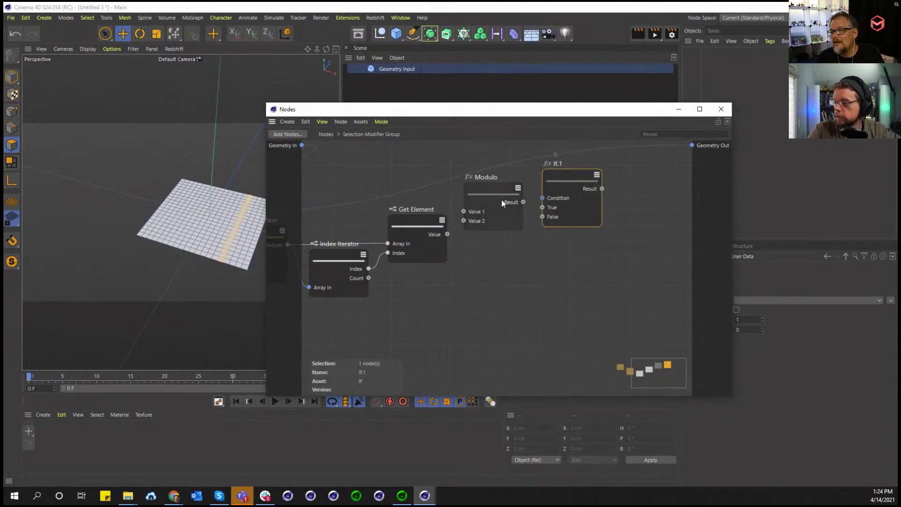
{"action": "left_click_drag", "start_coordinate": [501, 199], "coordinate": [502, 204]}
{"action": "middle_click_drag", "start_coordinate": [428, 291], "coordinate": [465, 288]}
{"action": "left_click_drag", "start_coordinate": [325, 242], "coordinate": [416, 281]}
{"action": "key", "text": "Escape"}
{"action": "left_click_drag", "start_coordinate": [326, 242], "coordinate": [507, 215]}
Set the Modulo node's data type to Int and Value 2 to 2, and place the node lower in the graph
{"action": "left_click", "coordinate": [533, 199]}
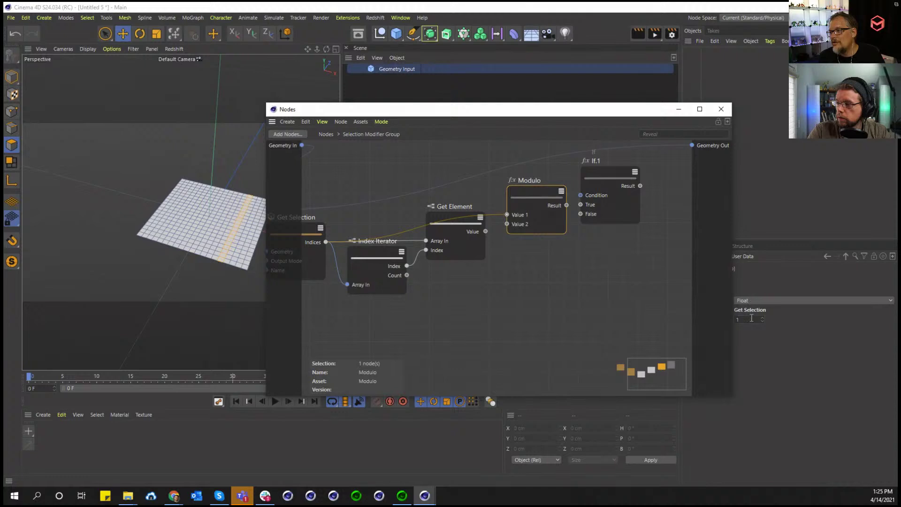
{"action": "left_click", "coordinate": [759, 301]}
{"action": "left_click", "coordinate": [760, 330]}
{"action": "left_click_drag", "start_coordinate": [587, 110], "coordinate": [481, 111]}
{"action": "left_click", "coordinate": [750, 322]}
{"action": "type", "text": "2"}
{"action": "key", "text": "Return"}
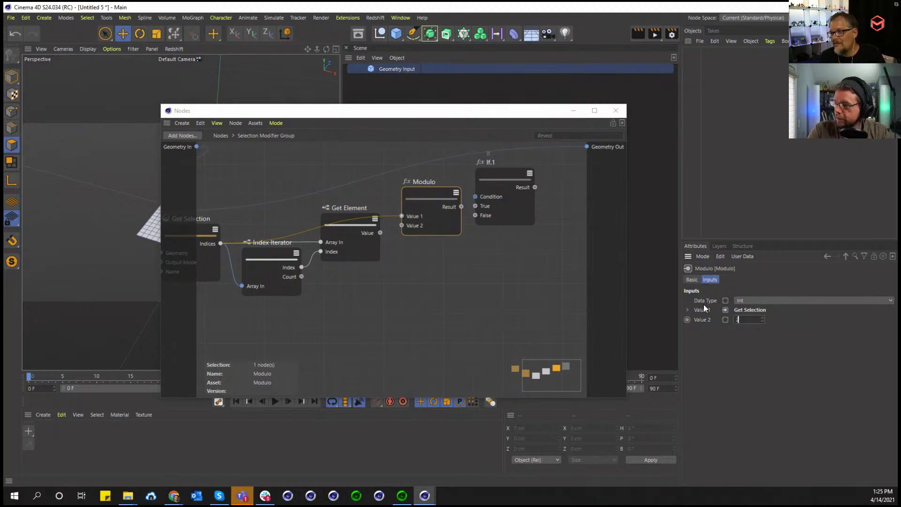
{"action": "left_click_drag", "start_coordinate": [441, 192], "coordinate": [431, 264]}
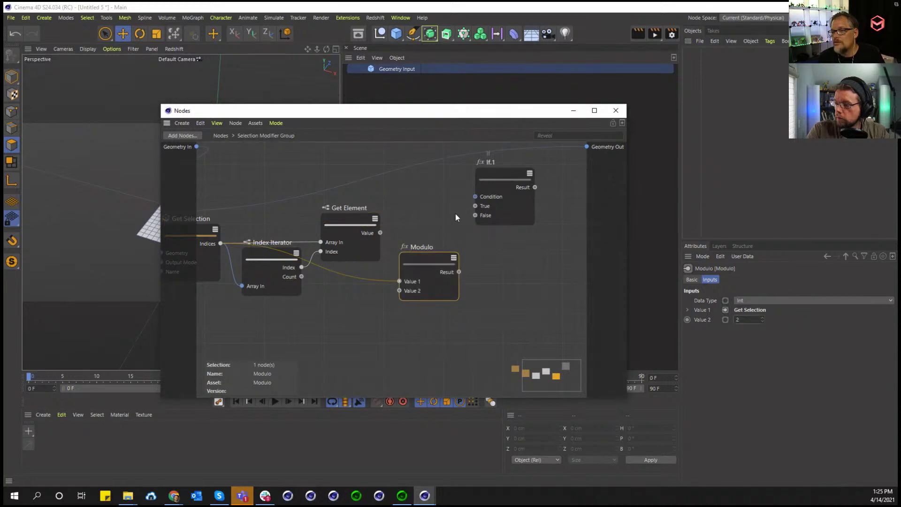
Add an Append Elements node above the Modulo node
{"action": "left_click", "coordinate": [503, 186]}
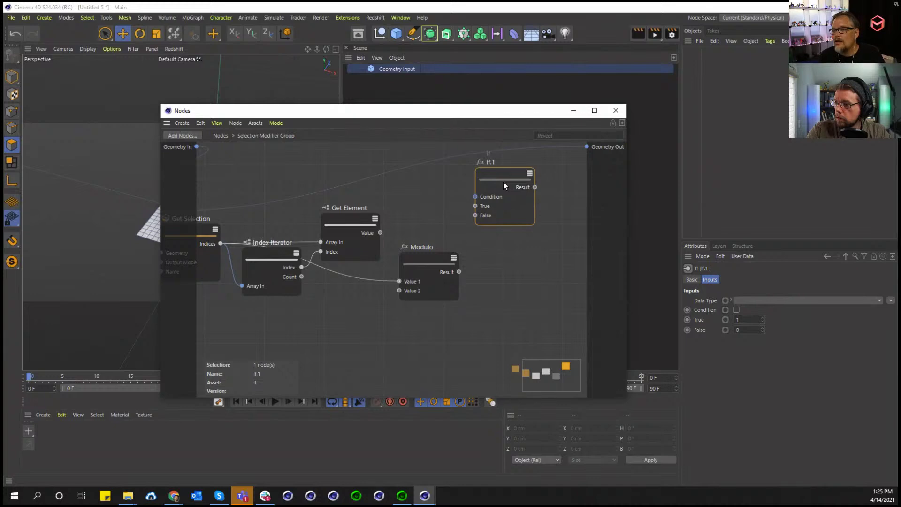
{"action": "double_click", "coordinate": [497, 240]}
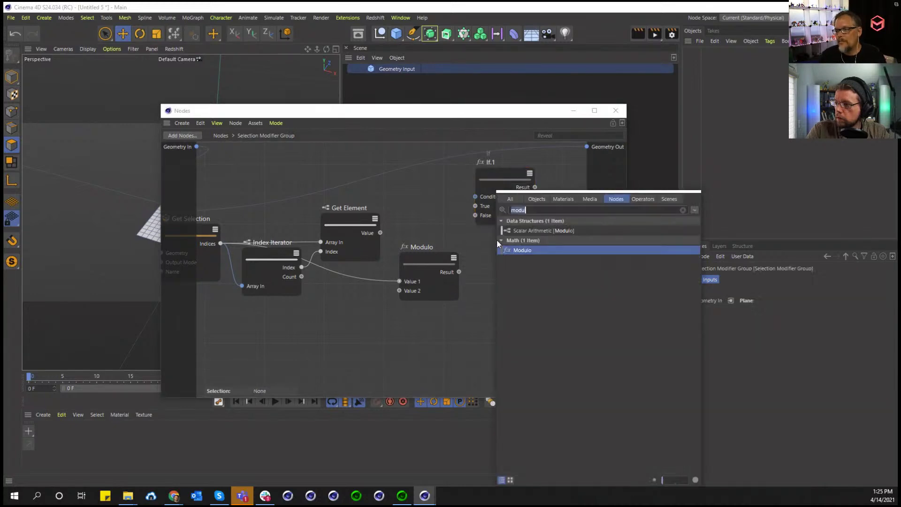
{"action": "type", "text": "appe"}
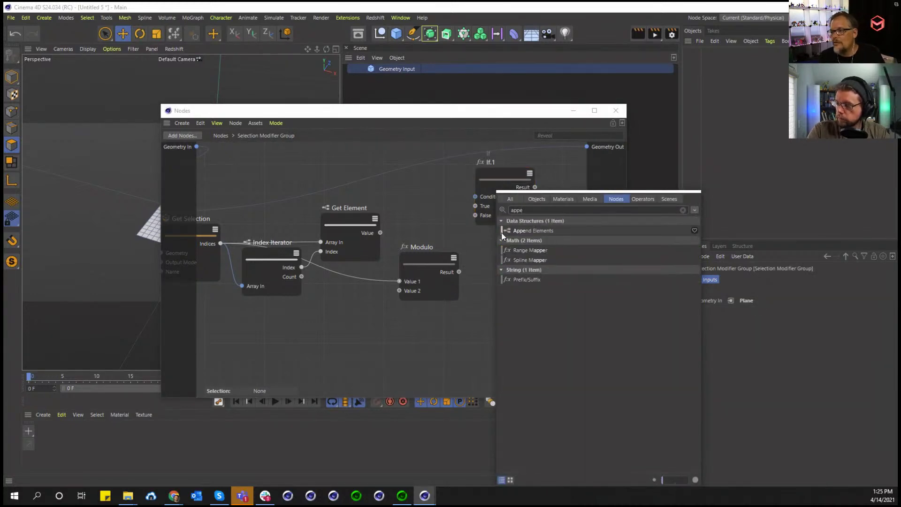
{"action": "left_click_drag", "start_coordinate": [501, 231], "coordinate": [424, 191]}
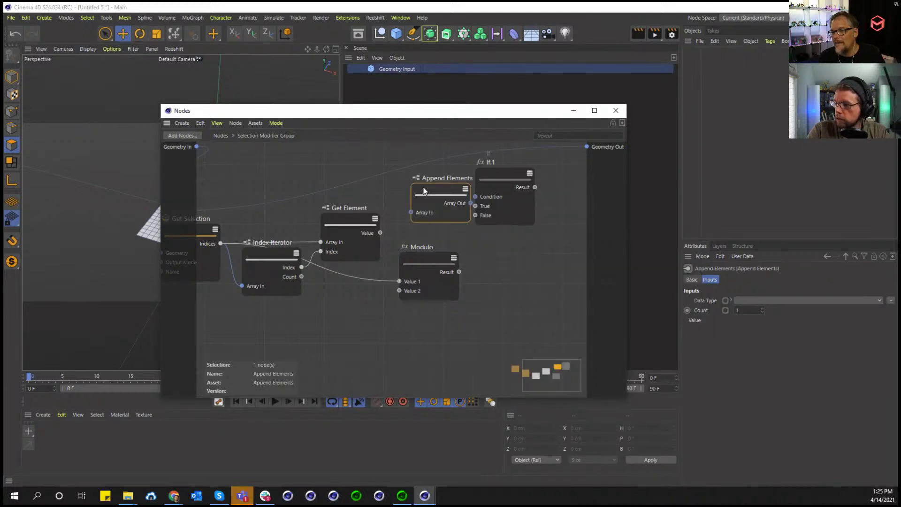
Add a Build data-structure node above the Get Element node
{"action": "left_click_drag", "start_coordinate": [221, 243], "coordinate": [368, 190]}
{"action": "left_click", "coordinate": [372, 184]}
{"action": "type", "text": "cb"}
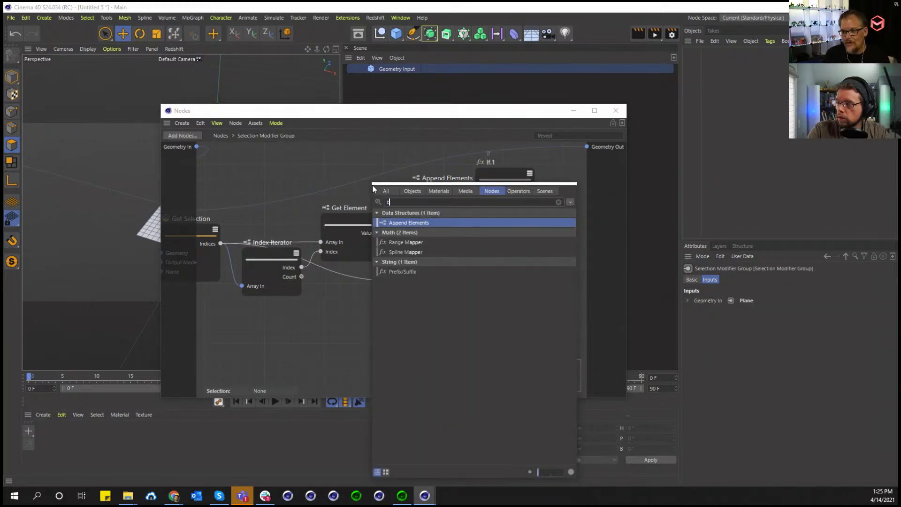
{"action": "type", "text": "uild"}
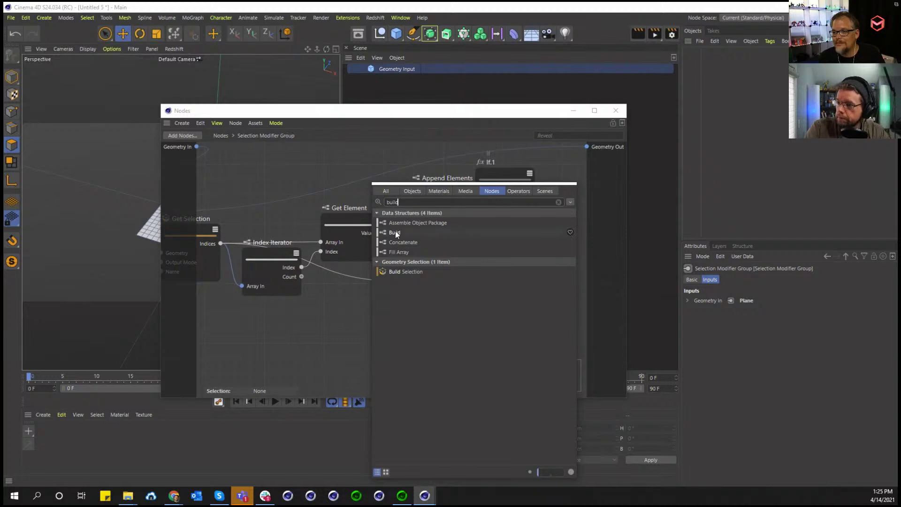
{"action": "left_click", "coordinate": [396, 231]}
{"action": "left_click", "coordinate": [372, 185]}
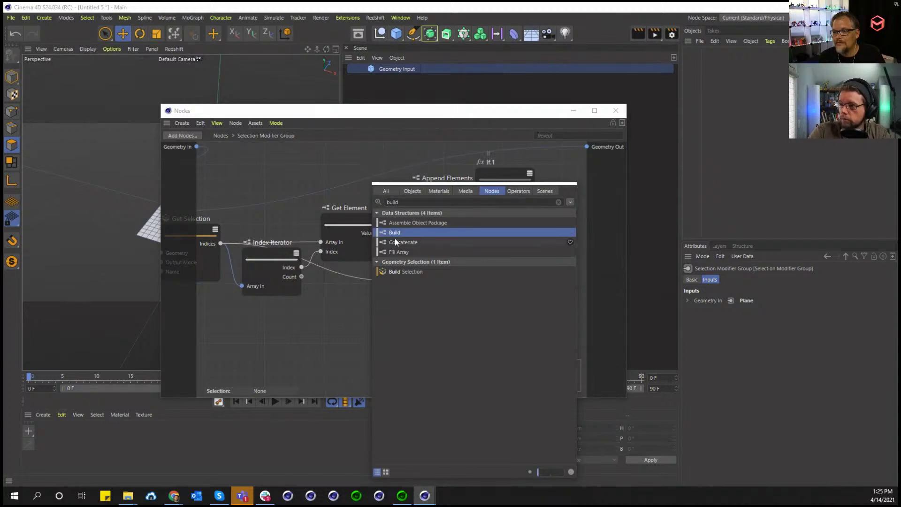
{"action": "left_click_drag", "start_coordinate": [331, 143], "coordinate": [332, 143]}
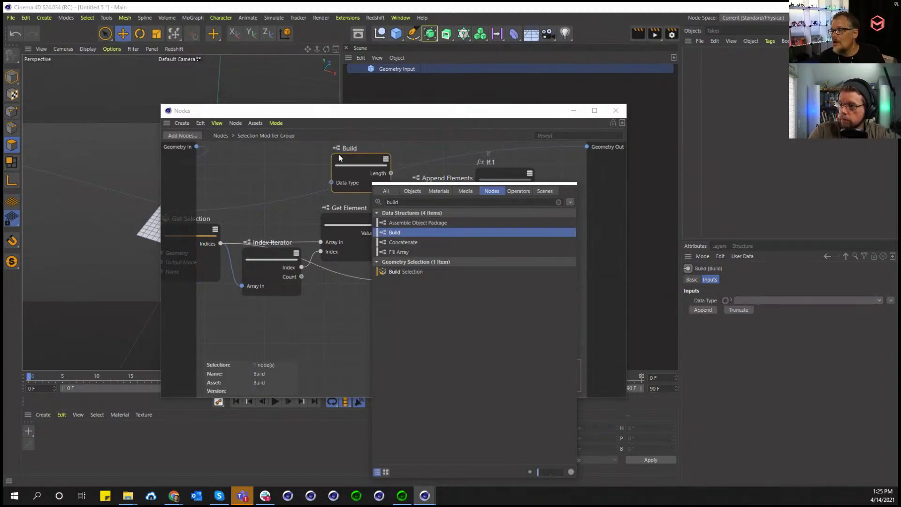
Set the Build node's data type to Int and truncate all four of its elements to leave an empty array
{"action": "left_click", "coordinate": [839, 300]}
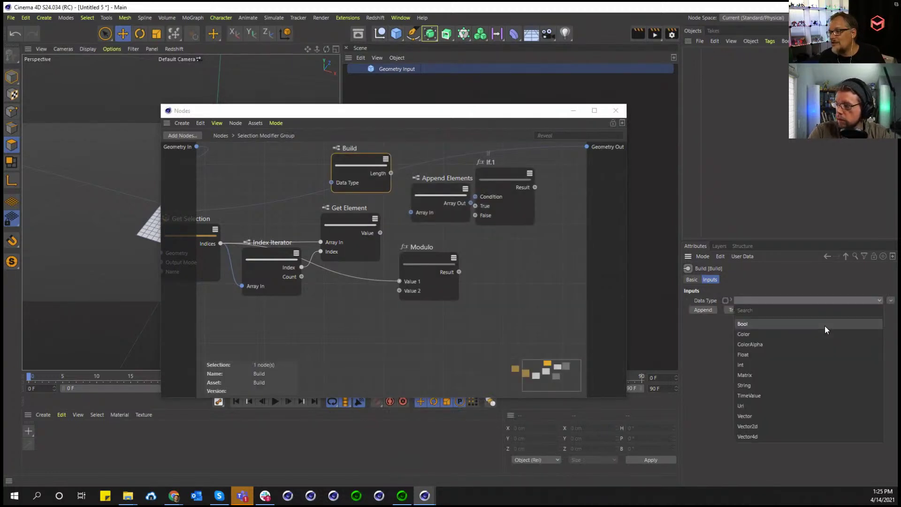
{"action": "left_click", "coordinate": [819, 368]}
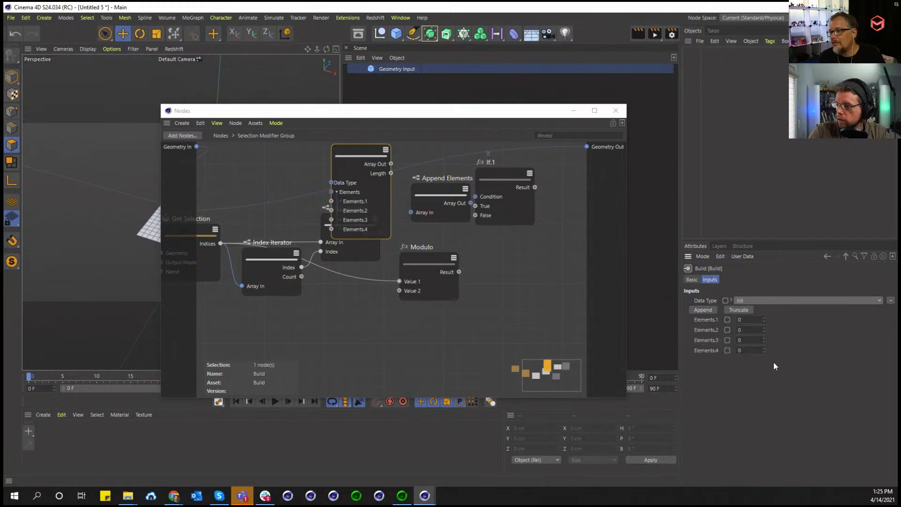
{"action": "left_click", "coordinate": [739, 310]}
{"action": "left_click", "coordinate": [739, 309]}
{"action": "left_click", "coordinate": [739, 310]}
{"action": "left_click", "coordinate": [738, 309]}
Connect the Build's Array Out to the Append Elements' Array In, and delete the If node to make room for Append Elements
{"action": "left_click_drag", "start_coordinate": [388, 163], "coordinate": [410, 213]}
{"action": "left_click_drag", "start_coordinate": [497, 201], "coordinate": [534, 217]}
{"action": "key", "text": "Delete"}
{"action": "left_click_drag", "start_coordinate": [443, 194], "coordinate": [499, 197]}
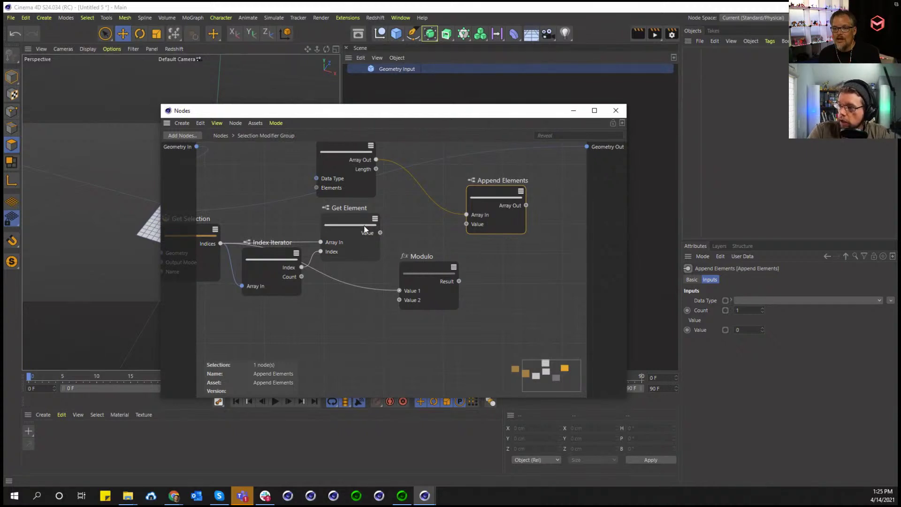
{"action": "left_click", "coordinate": [262, 259]}
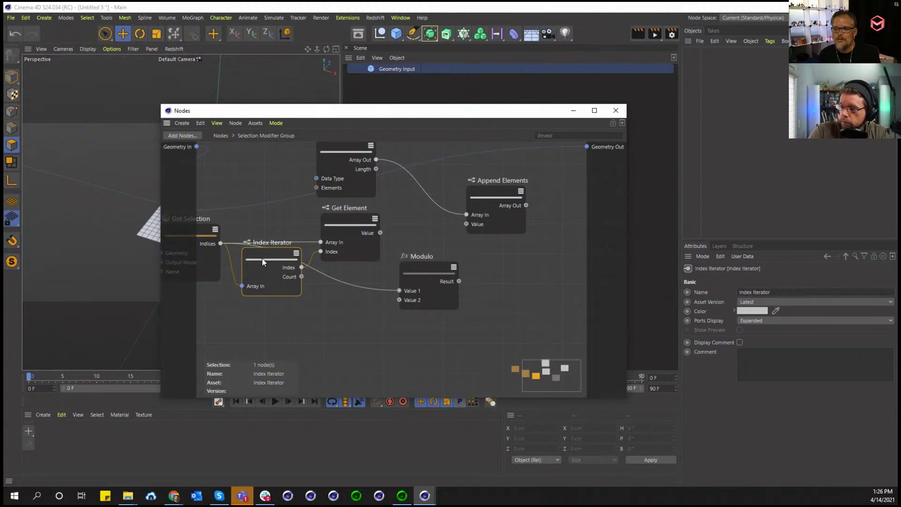
{"action": "left_click_drag", "start_coordinate": [262, 258], "coordinate": [257, 264]}
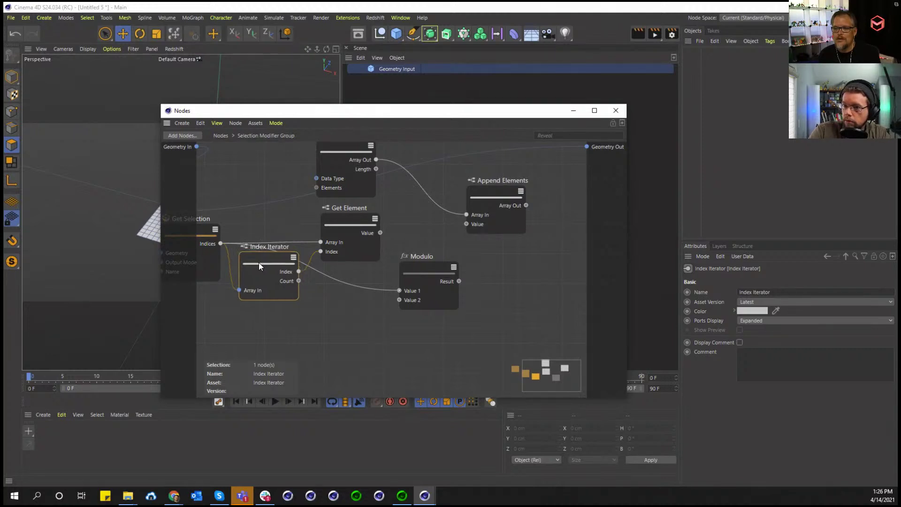
Rearrange the Modulo, Get Element and Index Iterator nodes, and connect the Index Iterator's Index to Modulo's Value 1
{"action": "left_click_drag", "start_coordinate": [433, 281], "coordinate": [427, 228]}
{"action": "left_click_drag", "start_coordinate": [356, 215], "coordinate": [355, 245]}
{"action": "left_click", "coordinate": [378, 260]}
{"action": "left_click_drag", "start_coordinate": [406, 225], "coordinate": [371, 181]}
{"action": "left_click_drag", "start_coordinate": [360, 254], "coordinate": [378, 272]}
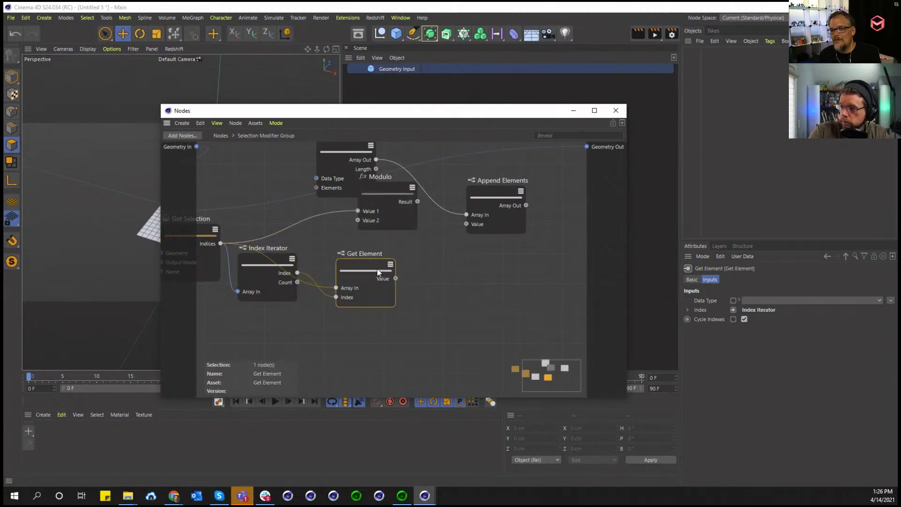
{"action": "left_click_drag", "start_coordinate": [271, 249], "coordinate": [275, 293]}
{"action": "mouse_move", "coordinate": [361, 264]}
{"action": "left_mouse_down"}
{"action": "mouse_move", "coordinate": [366, 259]}
{"action": "mouse_move", "coordinate": [364, 272]}
{"action": "left_mouse_up"}
{"action": "left_click_drag", "start_coordinate": [378, 196], "coordinate": [369, 240]}
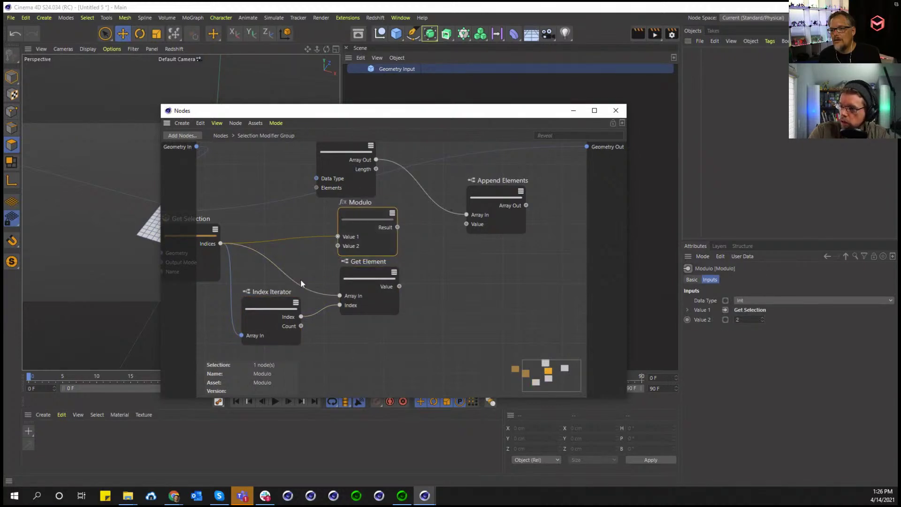
{"action": "left_click_drag", "start_coordinate": [337, 237], "coordinate": [301, 317]}
{"action": "mouse_move", "coordinate": [367, 213]}
{"action": "left_mouse_down"}
{"action": "mouse_move", "coordinate": [378, 213]}
{"action": "mouse_move", "coordinate": [369, 211]}
{"action": "left_mouse_up"}
Move the Append Elements node farther from Modulo and set its data type to Int
{"action": "left_click_drag", "start_coordinate": [508, 192], "coordinate": [536, 180]}
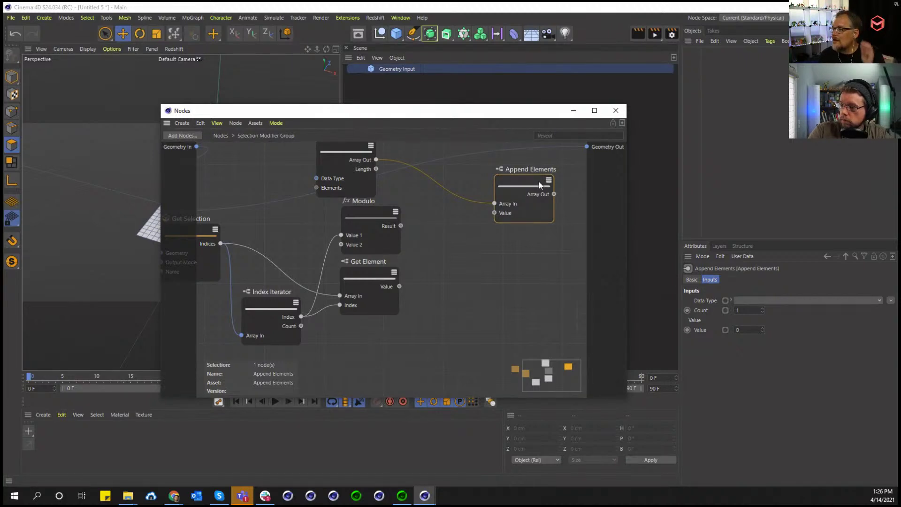
{"action": "left_click", "coordinate": [801, 300]}
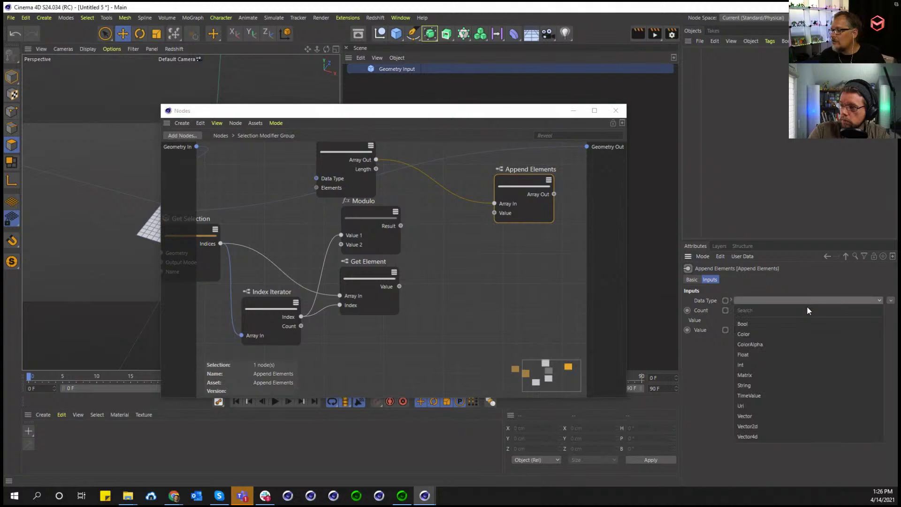
{"action": "left_click", "coordinate": [787, 364]}
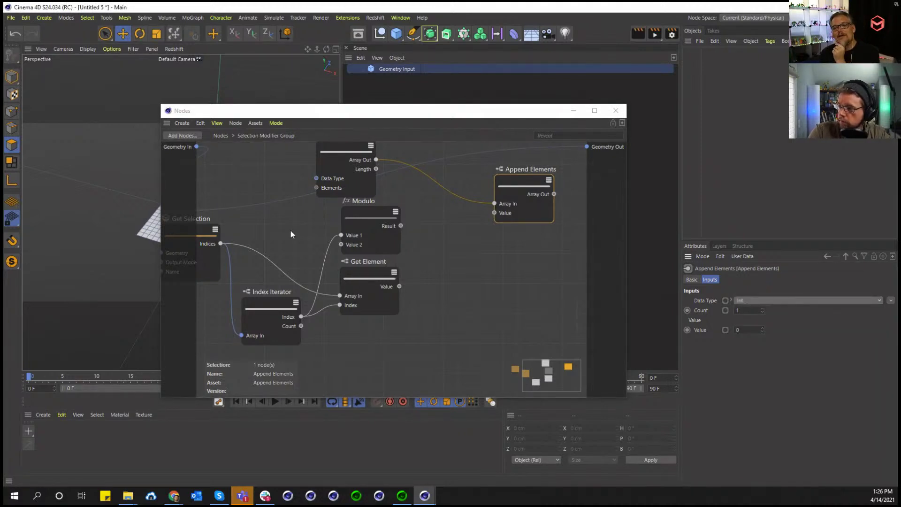
Replace the Index Iterator with a Get Count node whose Array In is fed by Get Selection's Indices
{"action": "left_click", "coordinate": [271, 310]}
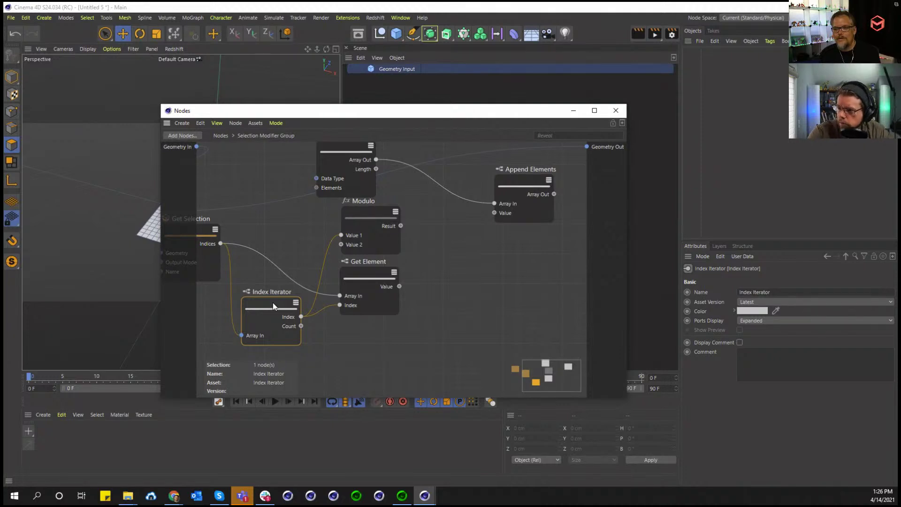
{"action": "key", "text": "Delete"}
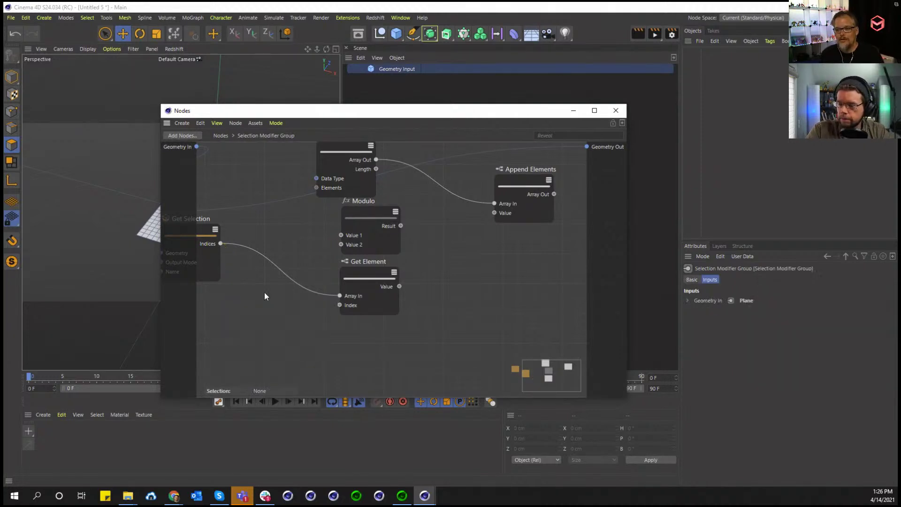
{"action": "double_click", "coordinate": [263, 291]}
{"action": "type", "text": "get"}
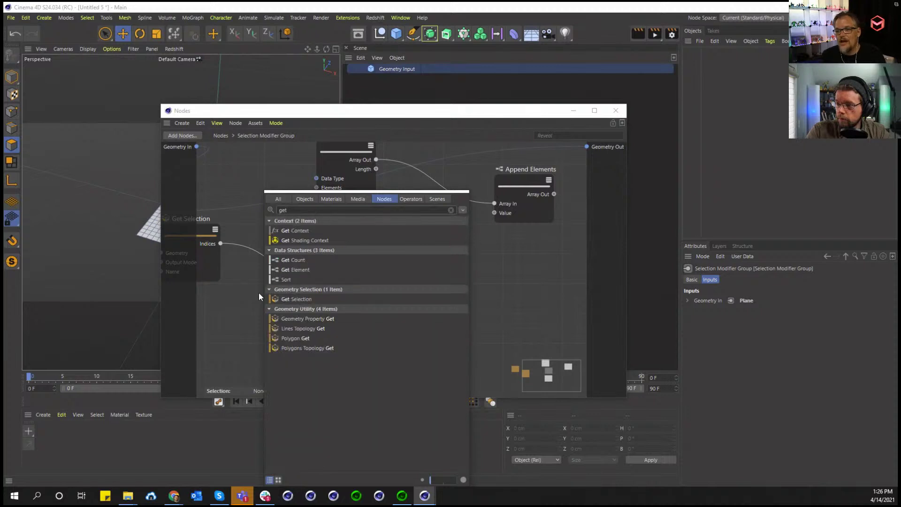
{"action": "left_click_drag", "start_coordinate": [292, 259], "coordinate": [240, 278]}
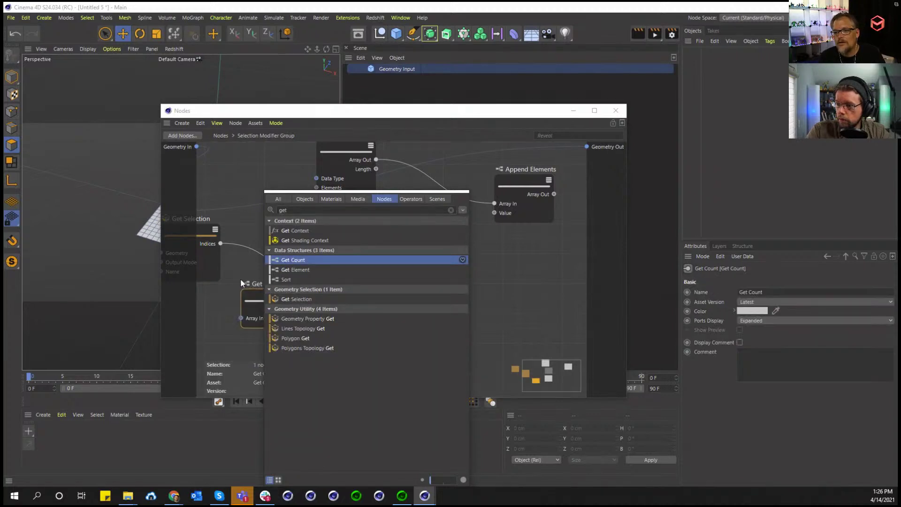
{"action": "left_click_drag", "start_coordinate": [220, 244], "coordinate": [240, 319]}
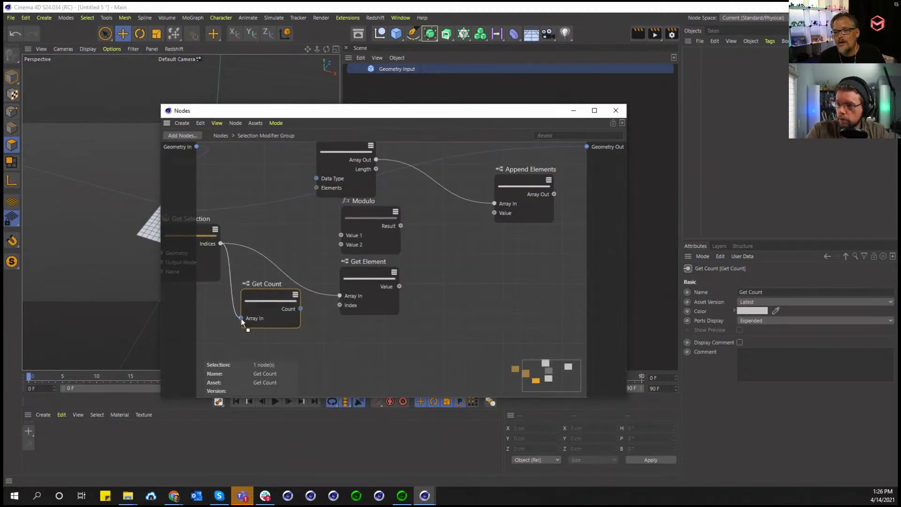
Make room beside Get Count, add an Arithmetic Divide node there, and connect the Count to its Input 1
{"action": "left_click_drag", "start_coordinate": [374, 279], "coordinate": [484, 284]}
{"action": "left_click_drag", "start_coordinate": [387, 217], "coordinate": [425, 221]}
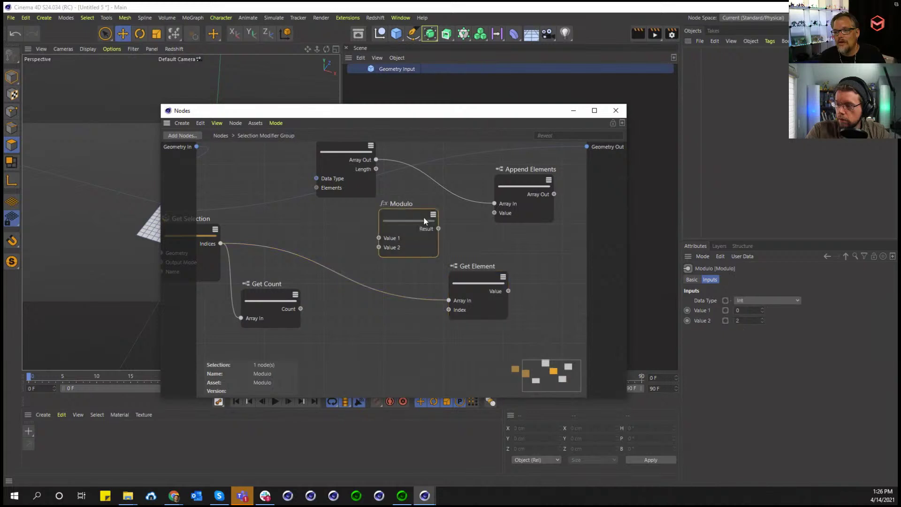
{"action": "double_click", "coordinate": [311, 310]}
{"action": "type", "text": "d"}
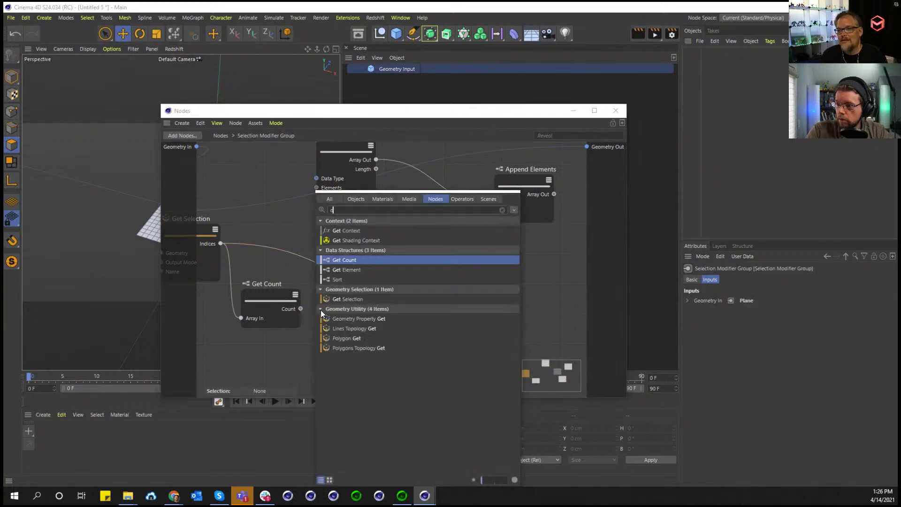
{"action": "type", "text": "ivid"}
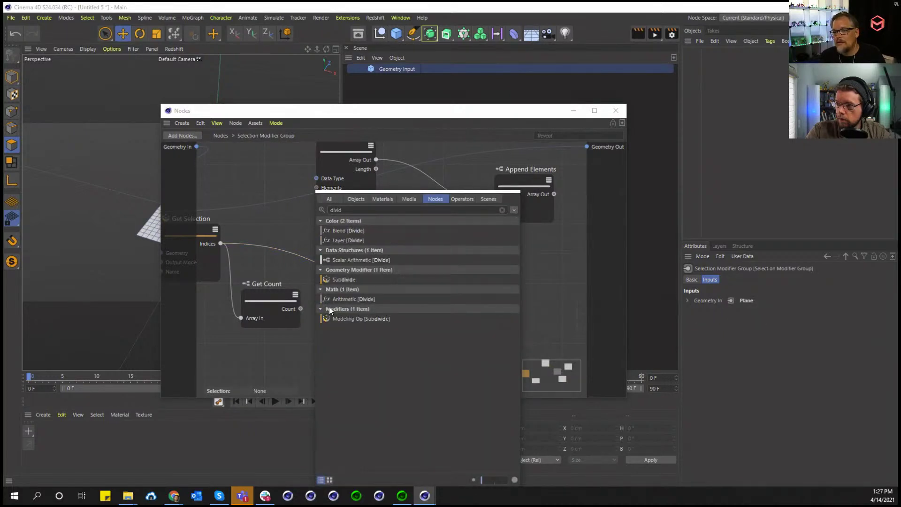
{"action": "left_click", "coordinate": [349, 299]}
{"action": "left_click_drag", "start_coordinate": [308, 294], "coordinate": [321, 323]}
{"action": "right_click", "coordinate": [320, 325]}
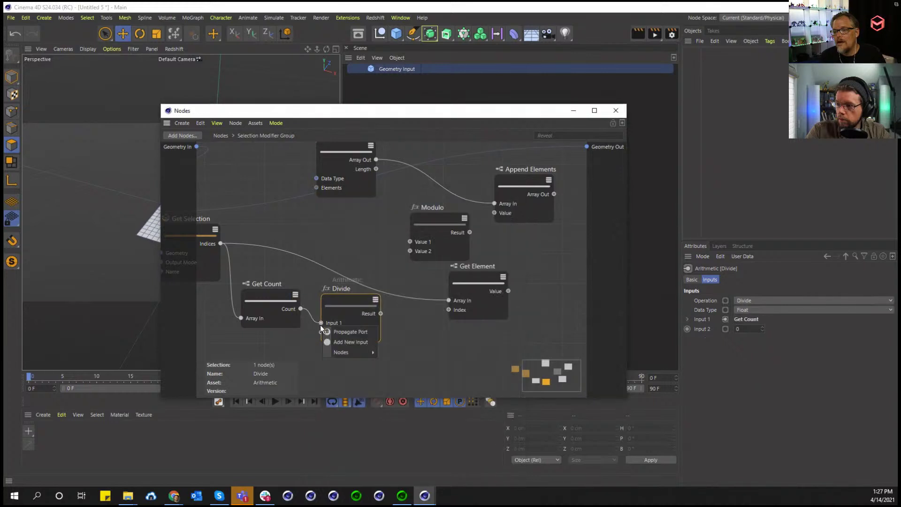
{"action": "left_click", "coordinate": [387, 326]}
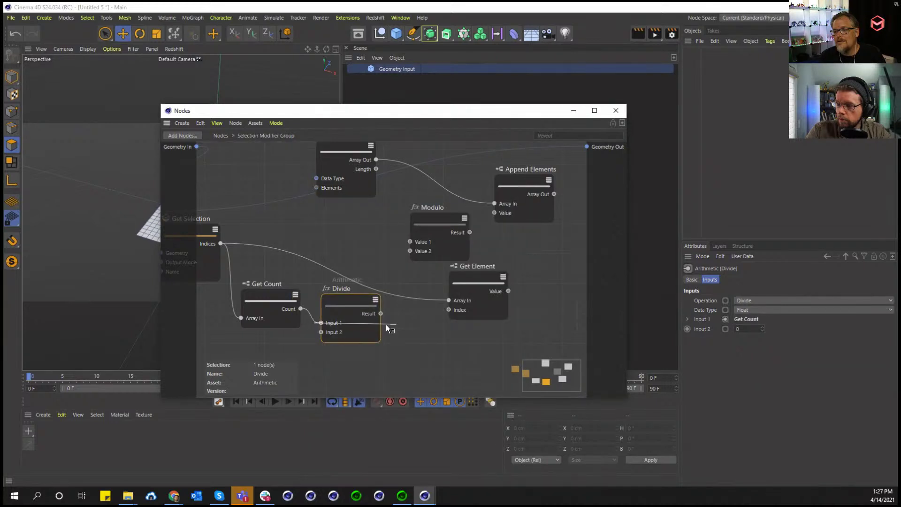
{"action": "right_click", "coordinate": [317, 295]}
{"action": "left_click", "coordinate": [302, 281]}
Set the Divide node's Input 2 to 2 and its data type to Int
{"action": "left_click", "coordinate": [359, 319]}
{"action": "left_click", "coordinate": [748, 328]}
{"action": "type", "text": "2"}
{"action": "left_click", "coordinate": [768, 309]}
{"action": "left_click", "coordinate": [767, 339]}
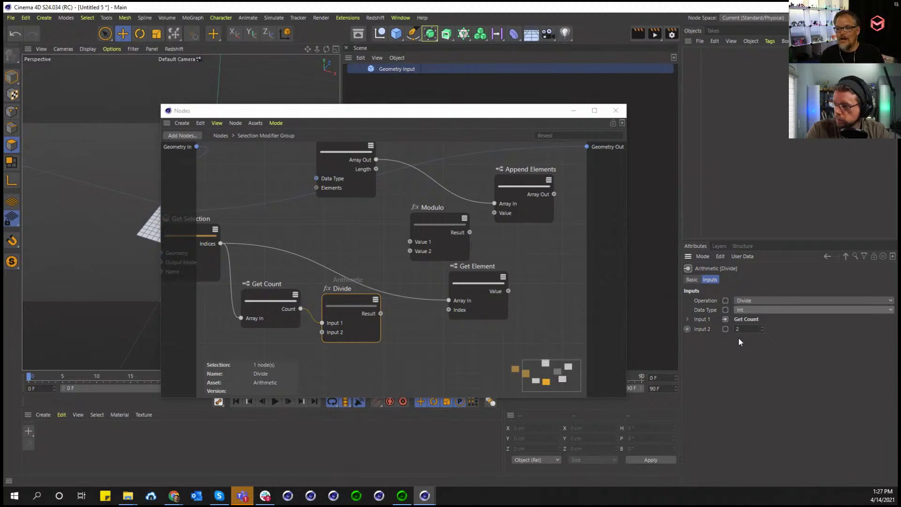
Add a flow-control Range node between Divide and Get Element, and connect the Divide Result to its End
{"action": "left_click_drag", "start_coordinate": [466, 284], "coordinate": [532, 283]}
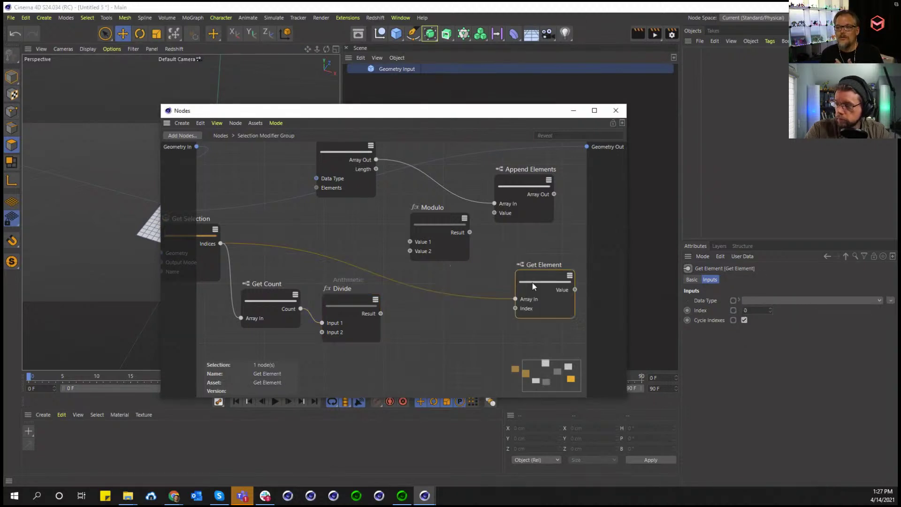
{"action": "double_click", "coordinate": [407, 313]}
{"action": "type", "text": "ram"}
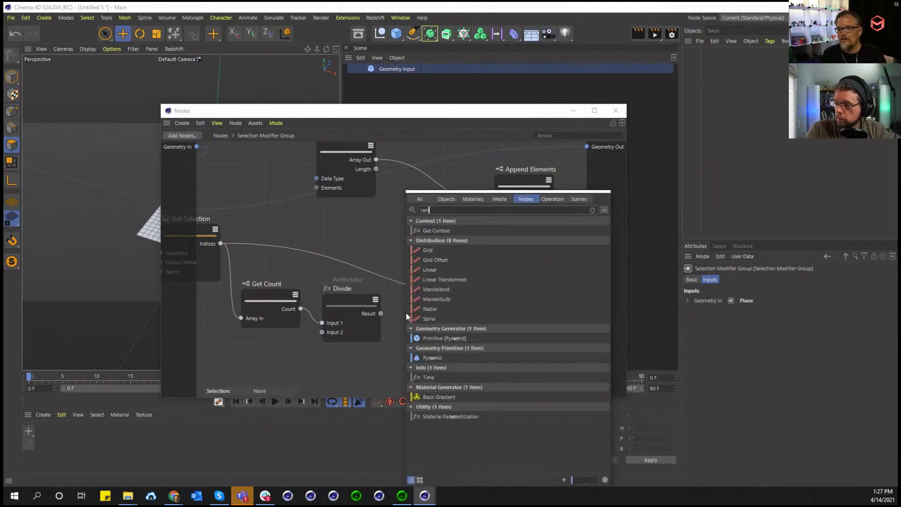
{"action": "key", "text": "BackSpace"}
{"action": "type", "text": "nge"}
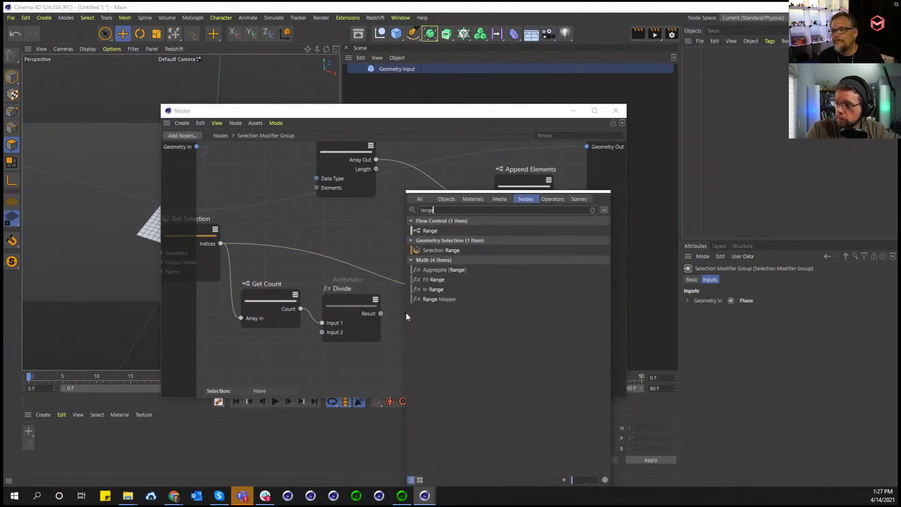
{"action": "left_click", "coordinate": [431, 231]}
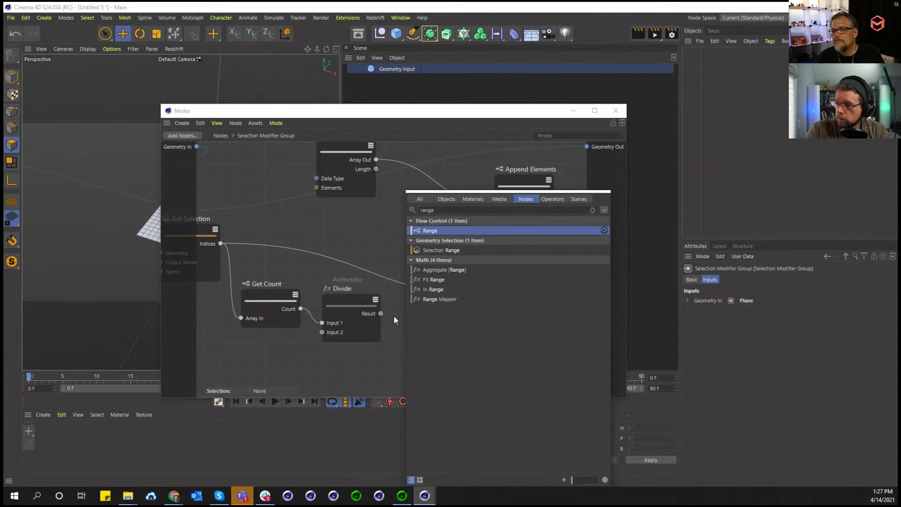
{"action": "left_click_drag", "start_coordinate": [429, 232], "coordinate": [419, 284]}
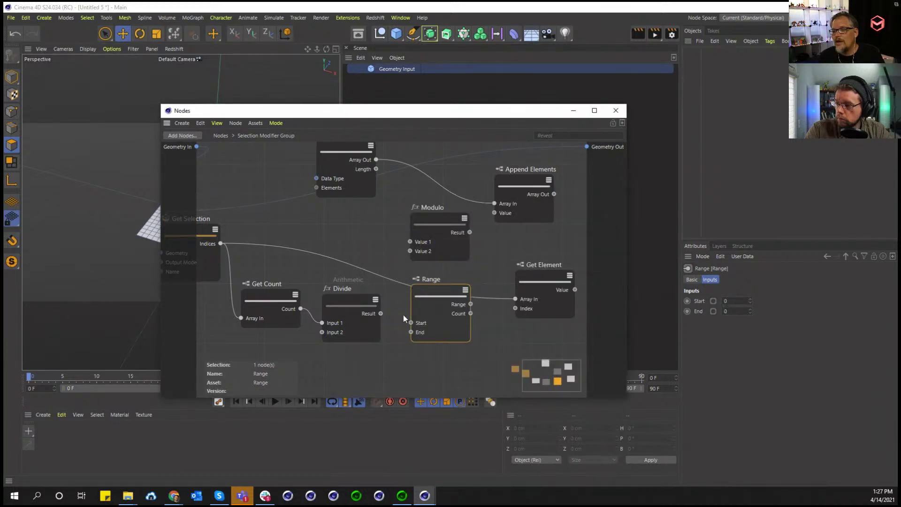
{"action": "left_click_drag", "start_coordinate": [411, 336], "coordinate": [411, 332]}
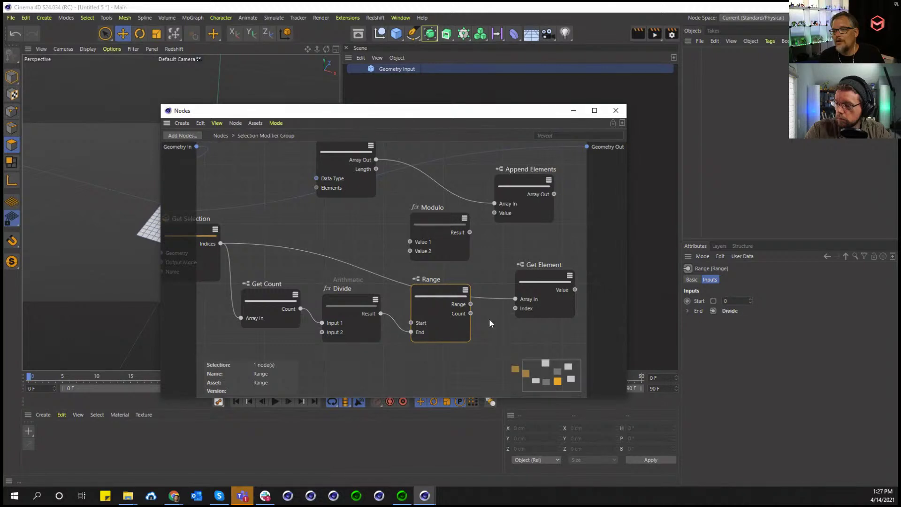
Add an Arithmetic Multiply node between Range and Get Element, and connect the Range output to its Input 1
{"action": "middle_click_drag", "start_coordinate": [489, 319], "coordinate": [393, 314]}
{"action": "left_click_drag", "start_coordinate": [451, 275], "coordinate": [502, 272]}
{"action": "left_click", "coordinate": [385, 326]}
{"action": "double_click", "coordinate": [393, 328]}
{"action": "type", "text": "mult"}
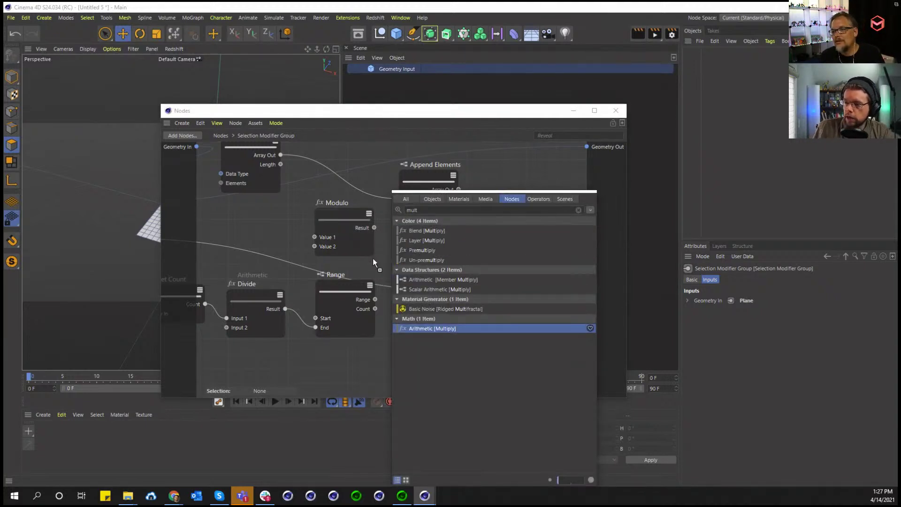
{"action": "key", "text": "Return"}
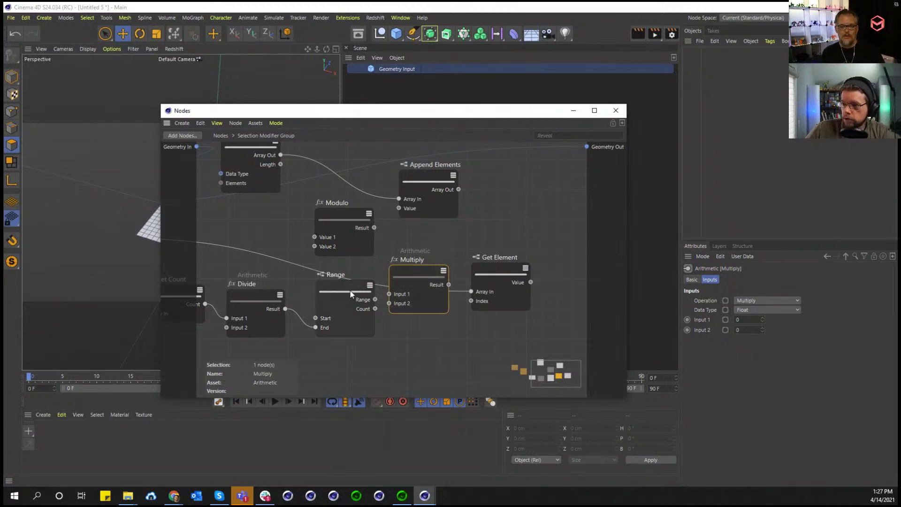
{"action": "middle_click_drag", "start_coordinate": [272, 287], "coordinate": [314, 283]}
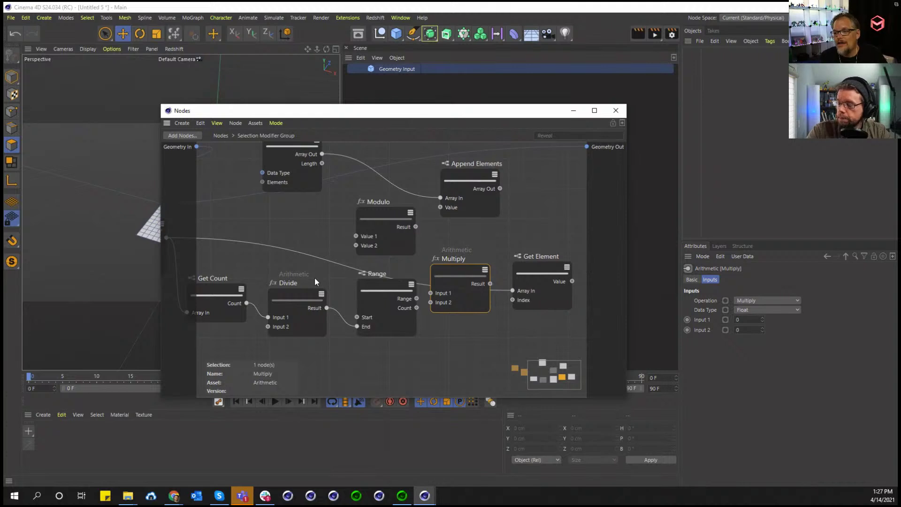
{"action": "left_click", "coordinate": [386, 286]}
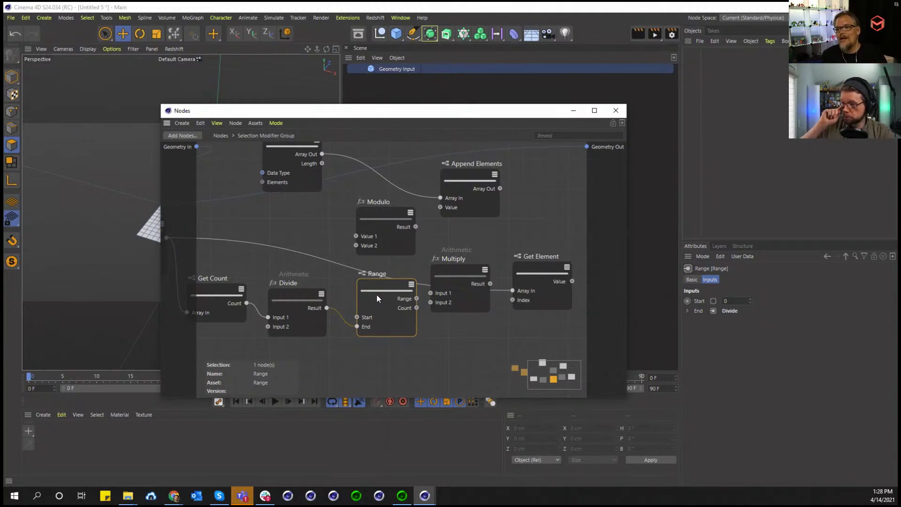
{"action": "left_click_drag", "start_coordinate": [417, 299], "coordinate": [434, 294]}
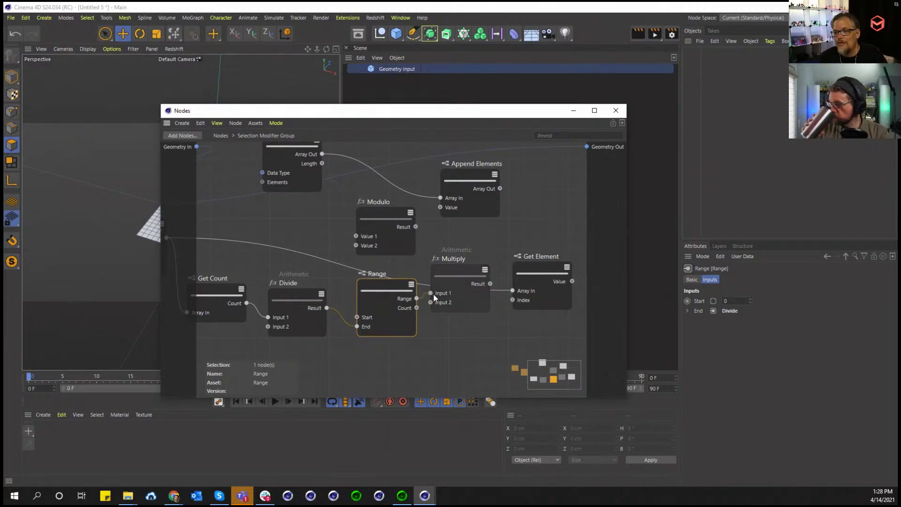
Expose the Divide node's Input 2 as an input port of the Selection Modifier Group
{"action": "middle_click_drag", "start_coordinate": [257, 344], "coordinate": [310, 338]}
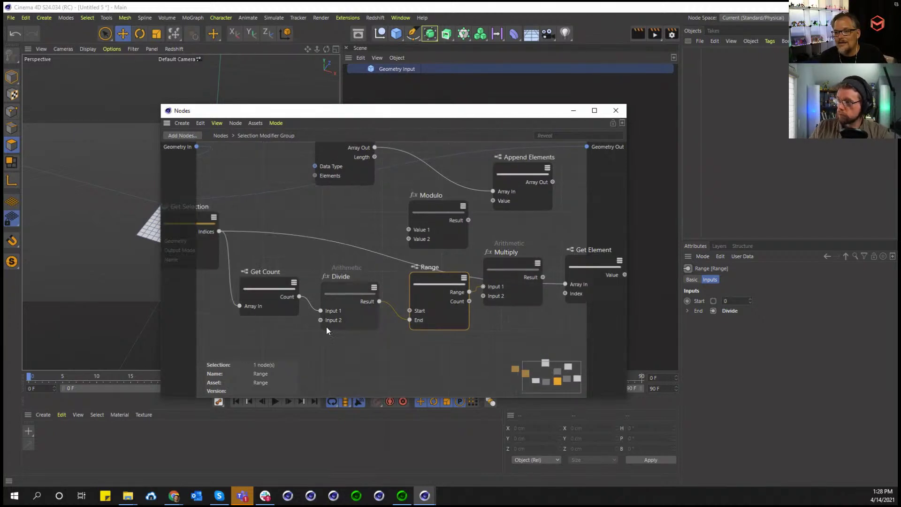
{"action": "double_click", "coordinate": [273, 329]}
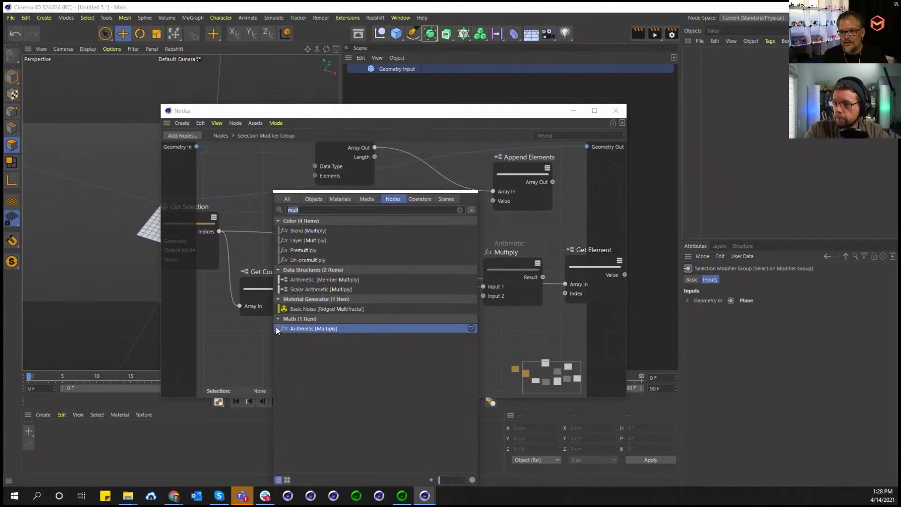
{"action": "key", "text": "Escape"}
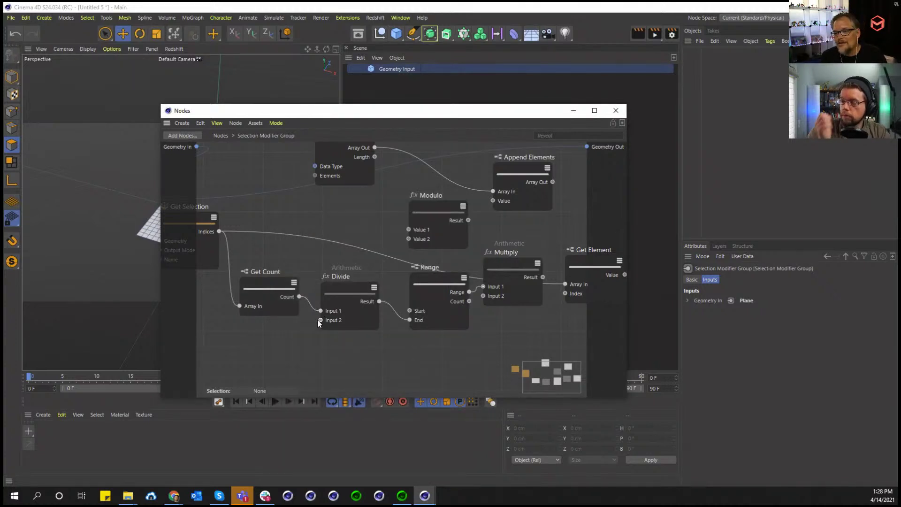
{"action": "left_click_drag", "start_coordinate": [320, 321], "coordinate": [183, 200]}
{"action": "left_click", "coordinate": [184, 200]}
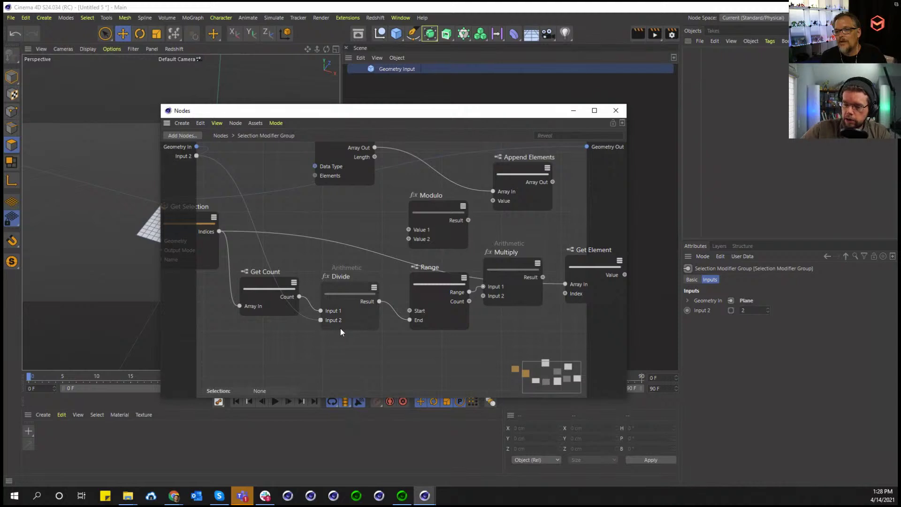
Rename the new group input to "Every N" and connect it to the Multiply node's Input 2 as well
{"action": "double_click", "coordinate": [182, 156]}
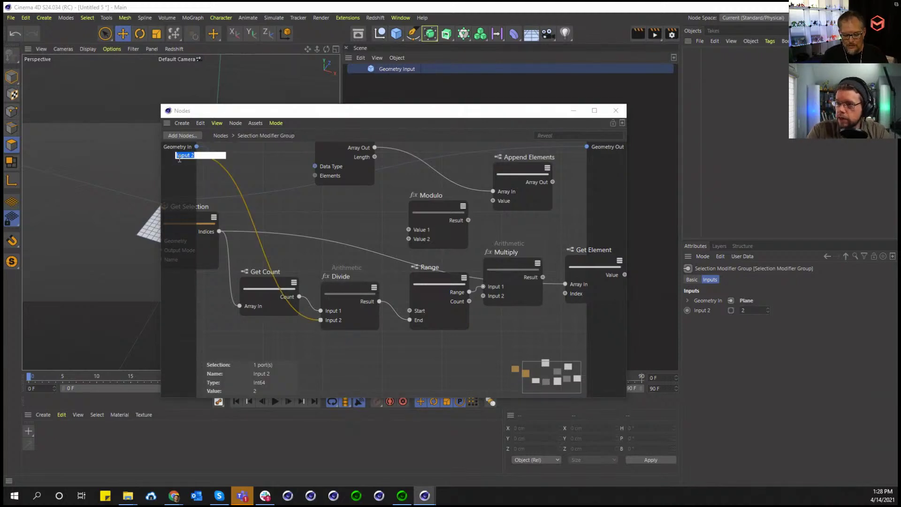
{"action": "type", "text": "Every N"}
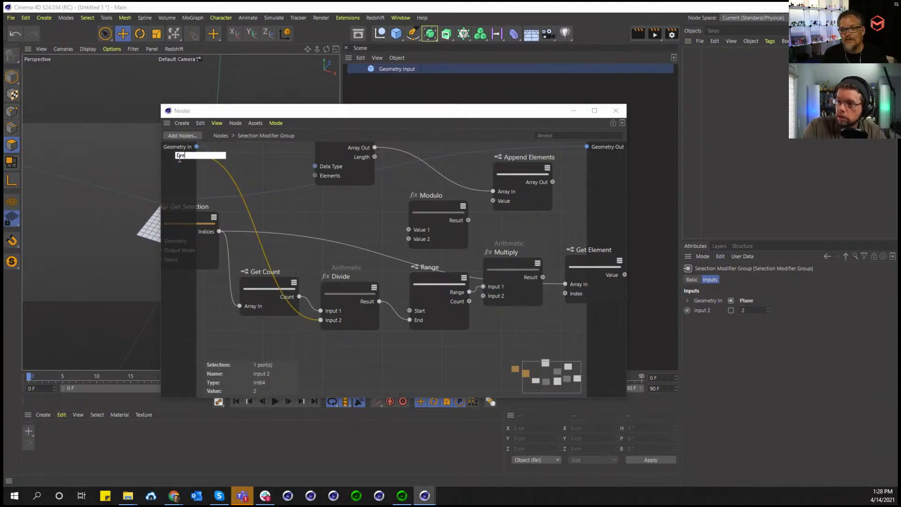
{"action": "key", "text": "Return"}
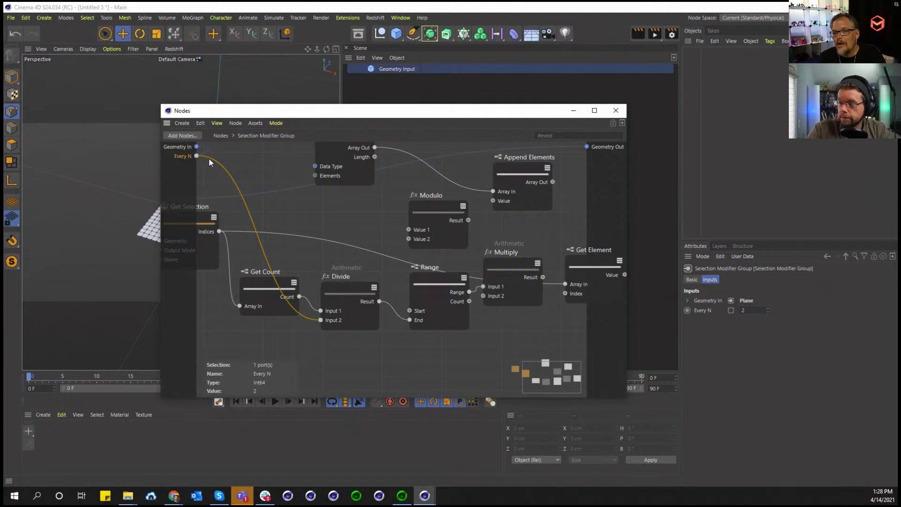
{"action": "mouse_move", "coordinate": [199, 156]}
{"action": "left_mouse_down"}
{"action": "mouse_move", "coordinate": [337, 203]}
{"action": "mouse_move", "coordinate": [484, 297]}
{"action": "left_mouse_up"}
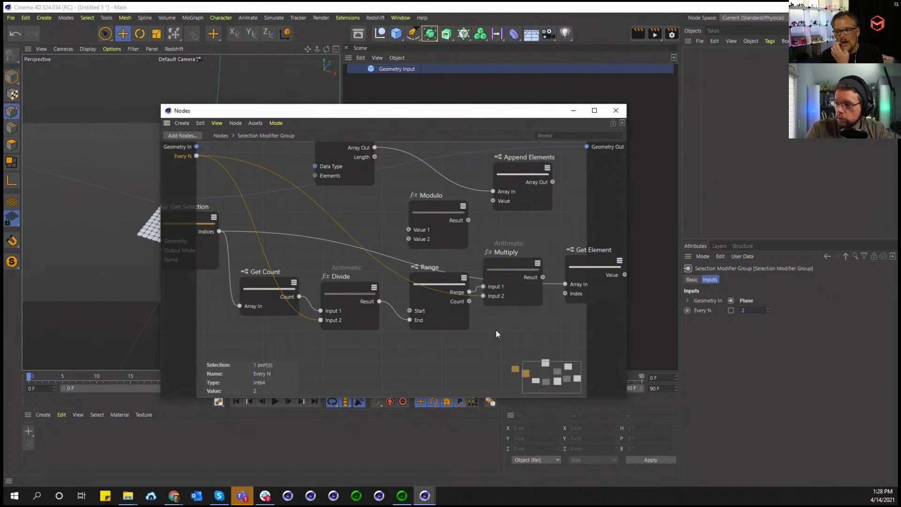
Reposition the Multiply node lower beside the Range node and connect its Result to the Get Element node's Index
{"action": "middle_click_drag", "start_coordinate": [386, 315], "coordinate": [313, 317]}
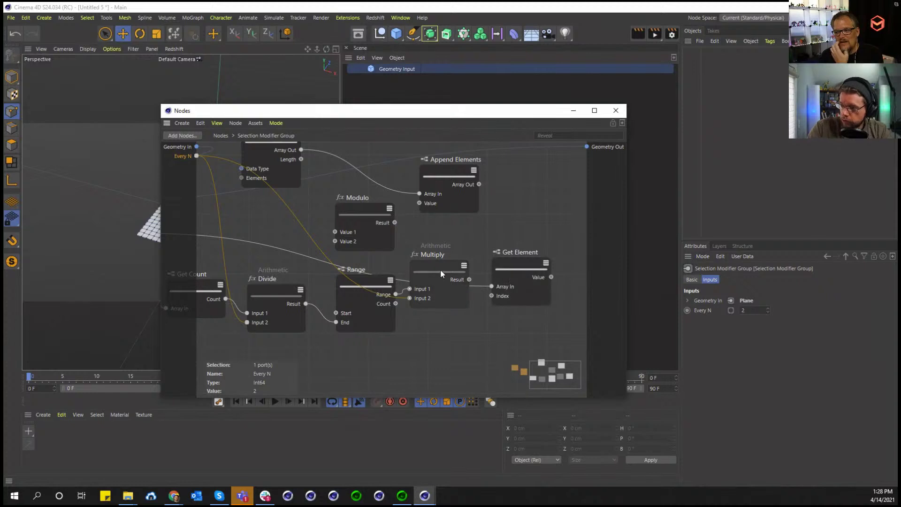
{"action": "left_click_drag", "start_coordinate": [440, 270], "coordinate": [444, 301]}
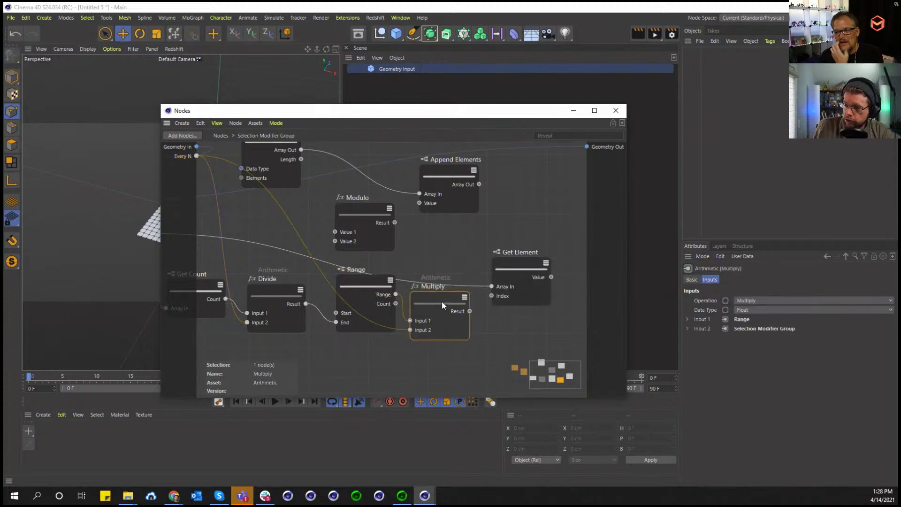
{"action": "left_click", "coordinate": [365, 209]}
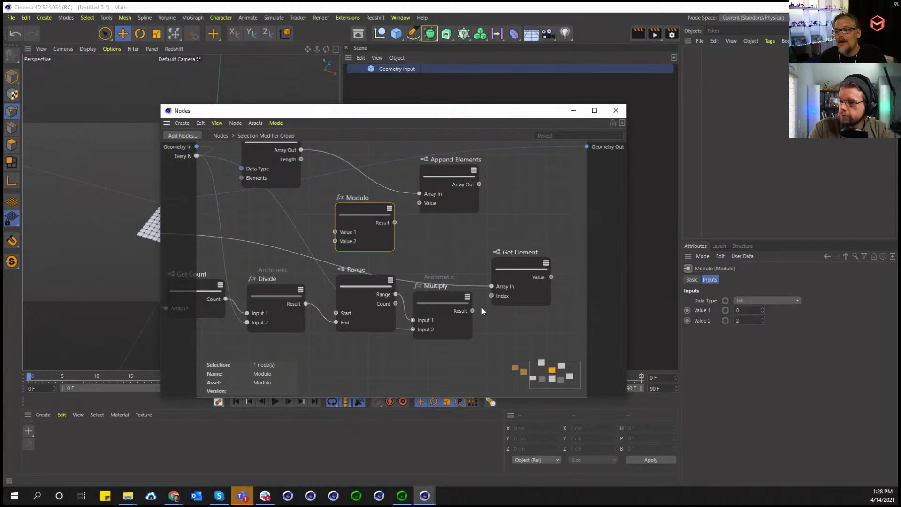
{"action": "left_click_drag", "start_coordinate": [472, 310], "coordinate": [493, 297]}
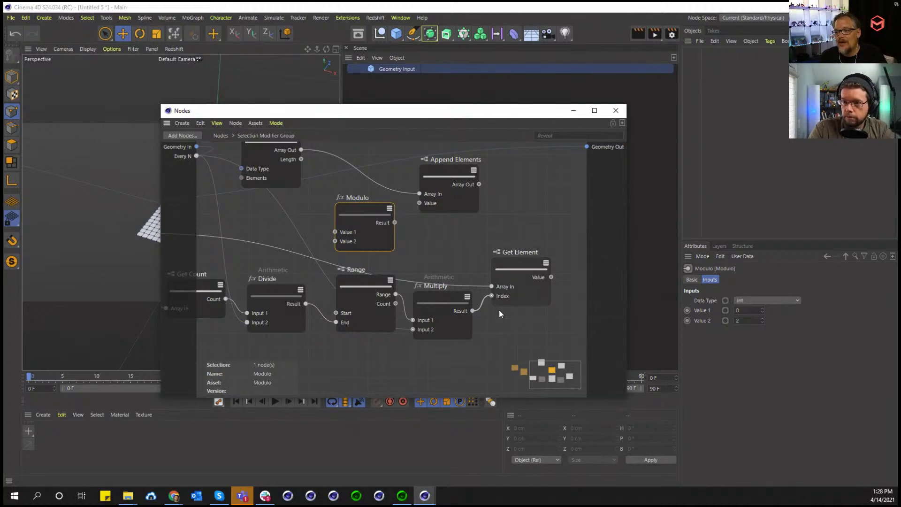
Move the Append Elements node beyond Get Element and connect the Get Element Value to its Value input
{"action": "middle_click_drag", "start_coordinate": [501, 249], "coordinate": [430, 254]}
{"action": "left_click_drag", "start_coordinate": [378, 183], "coordinate": [535, 183]}
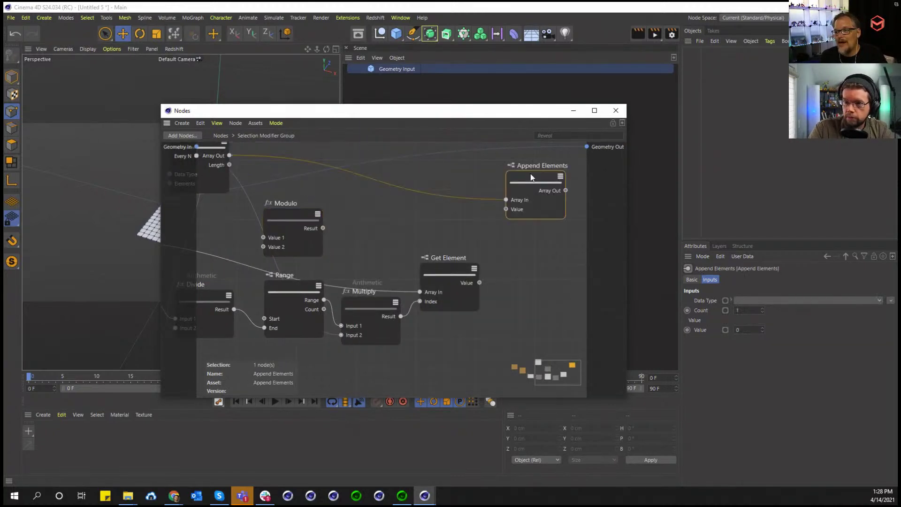
{"action": "left_click_drag", "start_coordinate": [483, 285], "coordinate": [504, 215]}
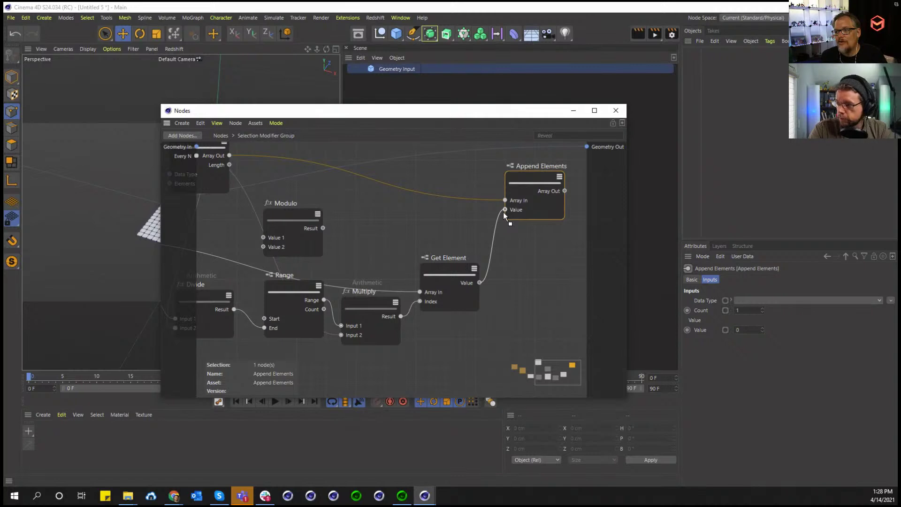
{"action": "middle_click_drag", "start_coordinate": [542, 266], "coordinate": [493, 277]}
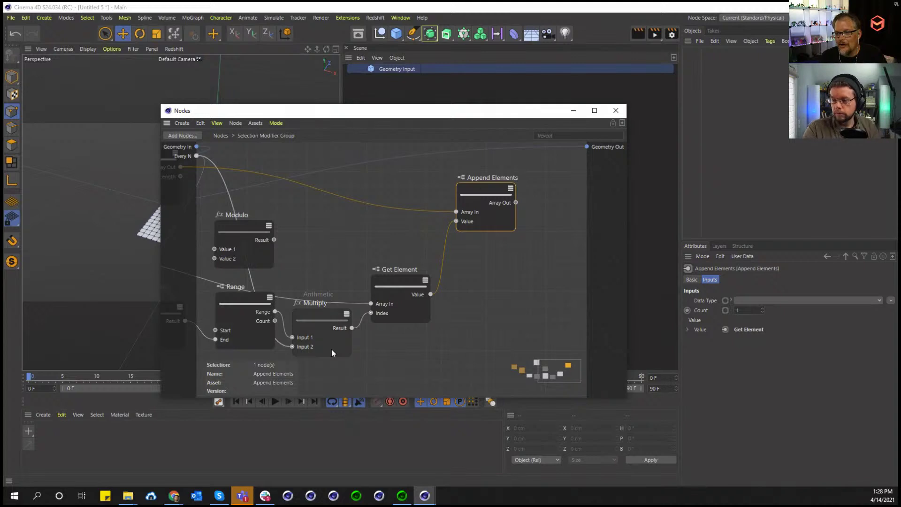
Set the data type of the Append Elements node to Int
{"action": "middle_click_drag", "start_coordinate": [483, 211], "coordinate": [438, 243]}
{"action": "left_click_drag", "start_coordinate": [382, 232], "coordinate": [382, 239]}
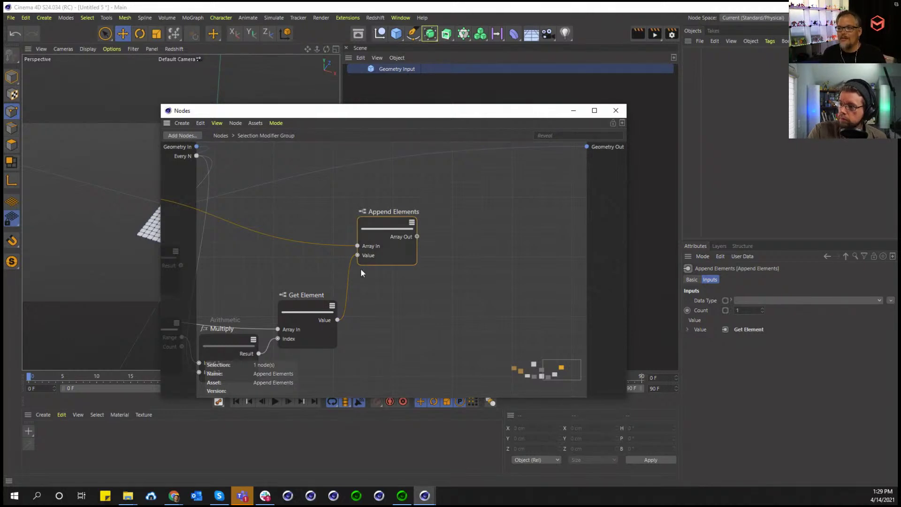
{"action": "left_click", "coordinate": [774, 301]}
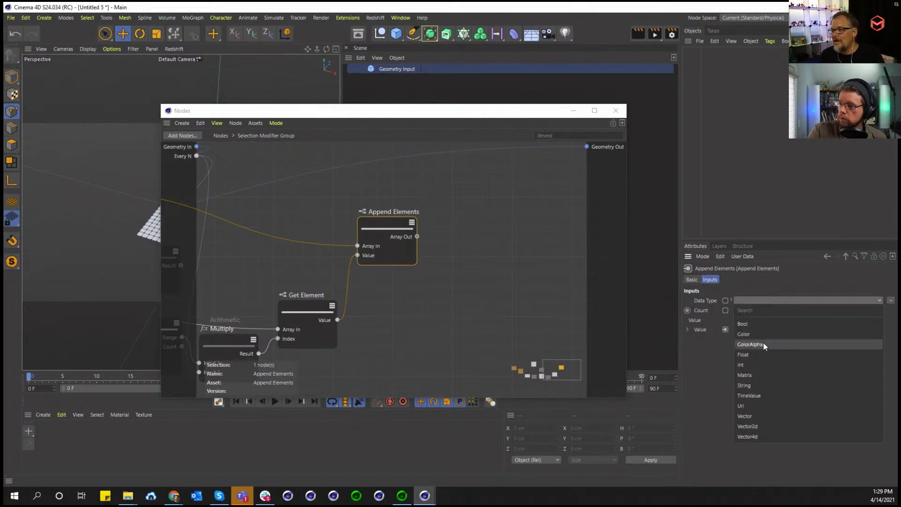
{"action": "left_click", "coordinate": [761, 361]}
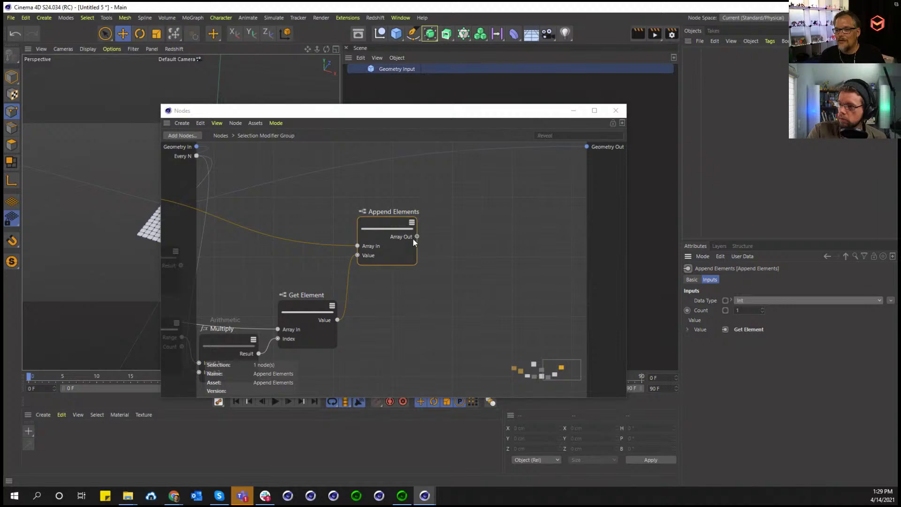
{"action": "left_click", "coordinate": [368, 255]}
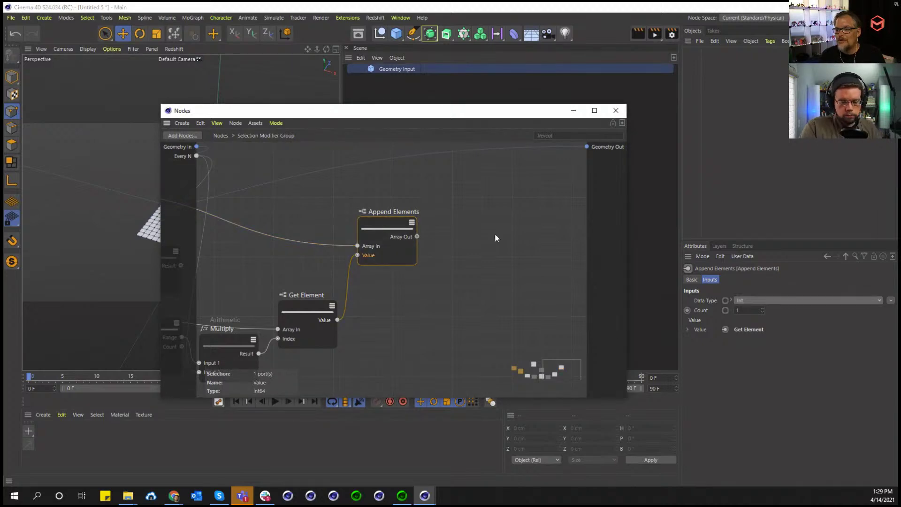
Add a Set Selection node to the Selection Modifier Group, beside Append Elements
{"action": "key", "text": "shift+c"}
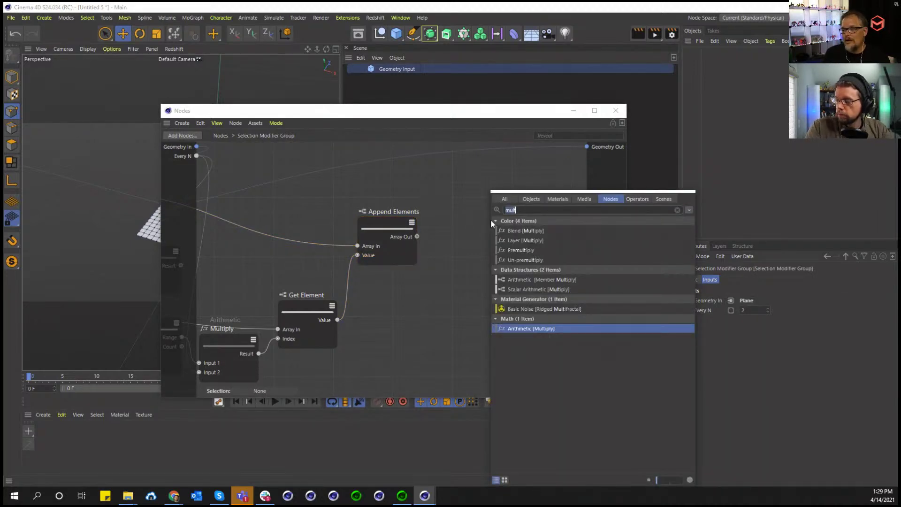
{"action": "type", "text": "set se"}
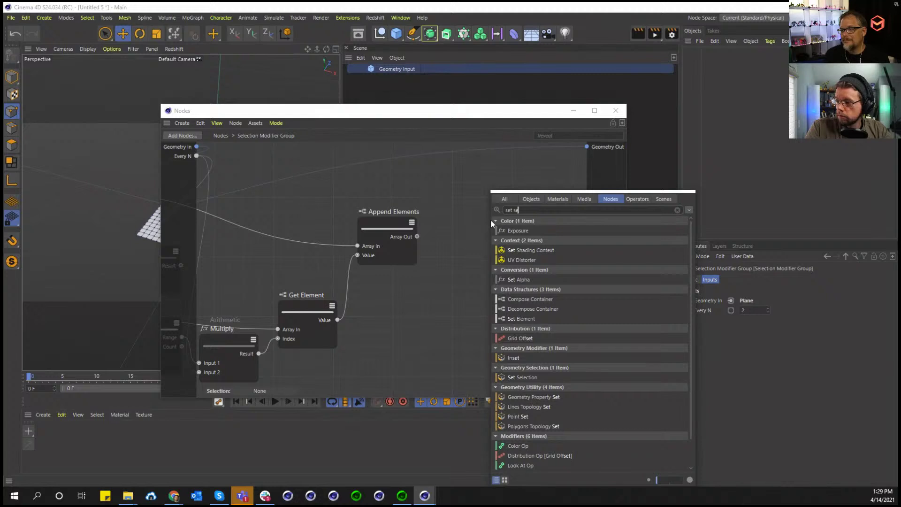
{"action": "type", "text": "l"}
{"action": "left_click_drag", "start_coordinate": [517, 230], "coordinate": [467, 176]}
Wire Set Selection between Geometry In and Geometry Out, and feed its Indices from the Array Out of Append Elements
{"action": "left_click_drag", "start_coordinate": [526, 206], "coordinate": [587, 146]}
{"action": "left_click_drag", "start_coordinate": [385, 187], "coordinate": [197, 147]}
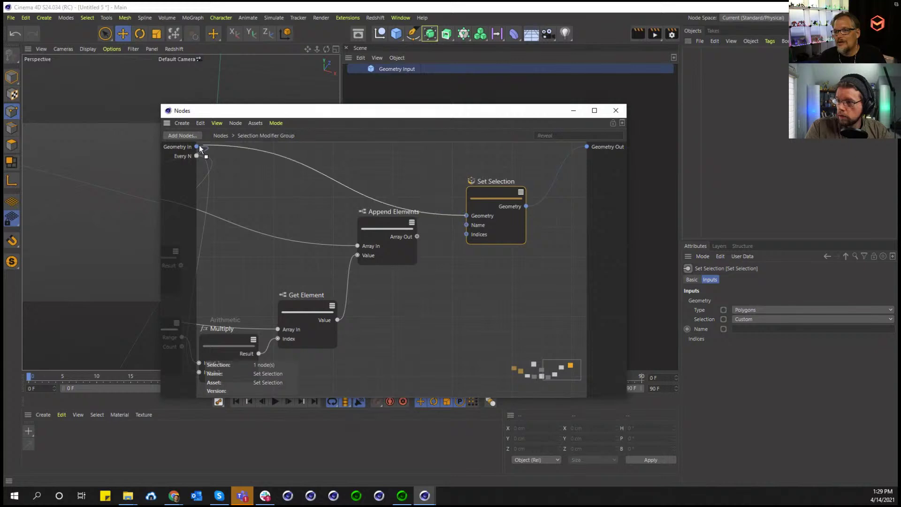
{"action": "left_click_drag", "start_coordinate": [463, 235], "coordinate": [466, 234]}
{"action": "left_click_drag", "start_coordinate": [394, 223], "coordinate": [396, 233]}
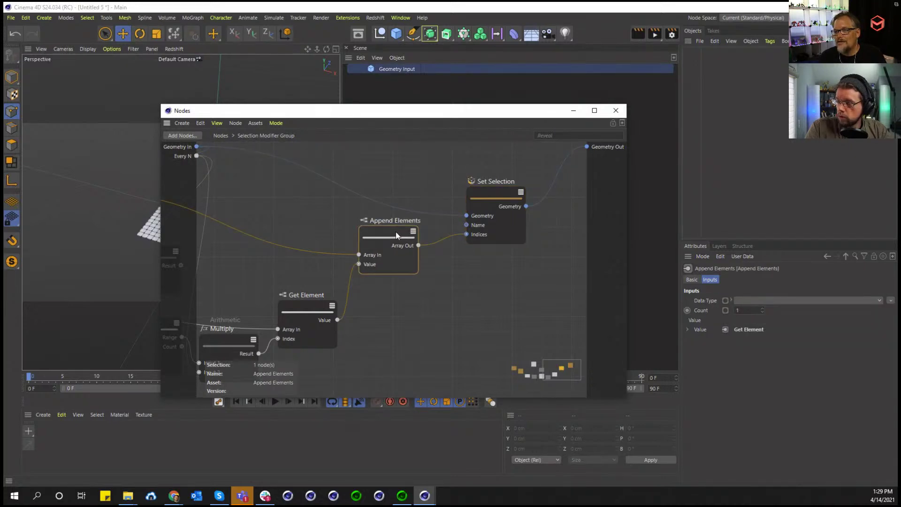
Return to the top-level node graph and switch to polygon mode with the plane uncovered in the viewport
{"action": "left_click_drag", "start_coordinate": [378, 112], "coordinate": [537, 105]}
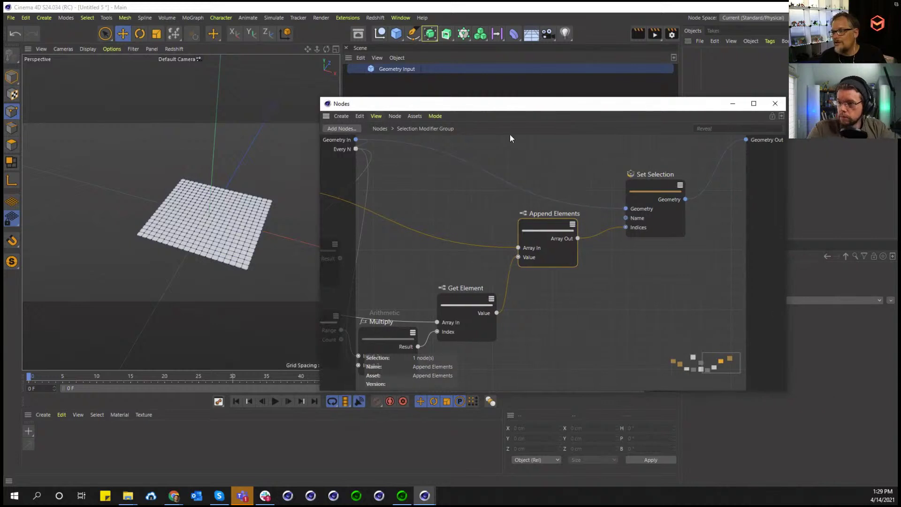
{"action": "scroll", "coordinate": [501, 188], "scroll_direction": "down", "scroll_amount": 3}
{"action": "middle_click_drag", "start_coordinate": [497, 185], "coordinate": [578, 190]}
{"action": "left_click", "coordinate": [385, 131]}
{"action": "left_click", "coordinate": [449, 285]}
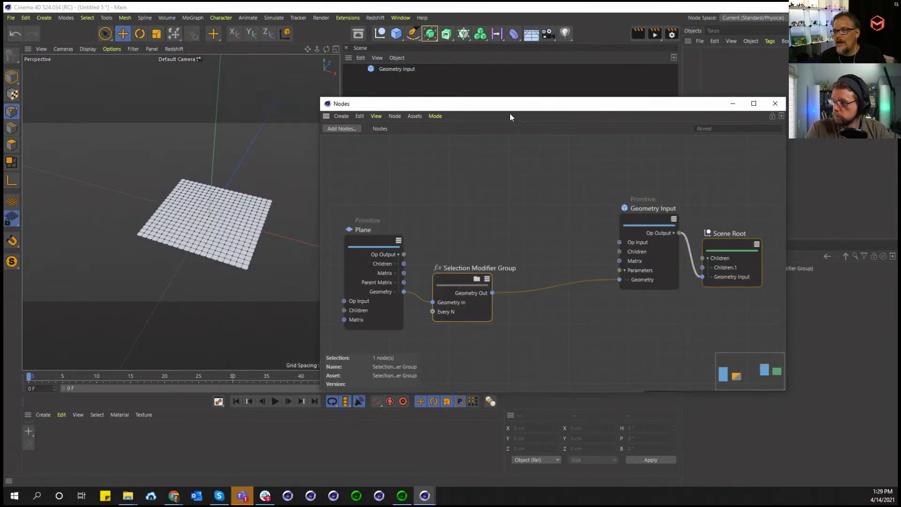
{"action": "left_click_drag", "start_coordinate": [501, 105], "coordinate": [330, 177]}
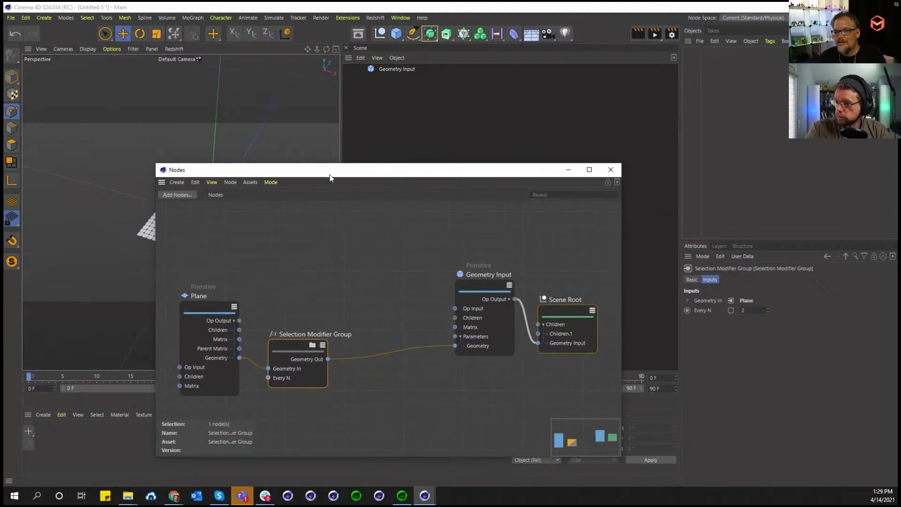
{"action": "left_click", "coordinate": [12, 146]}
{"action": "left_click_drag", "start_coordinate": [155, 249], "coordinate": [285, 250]}
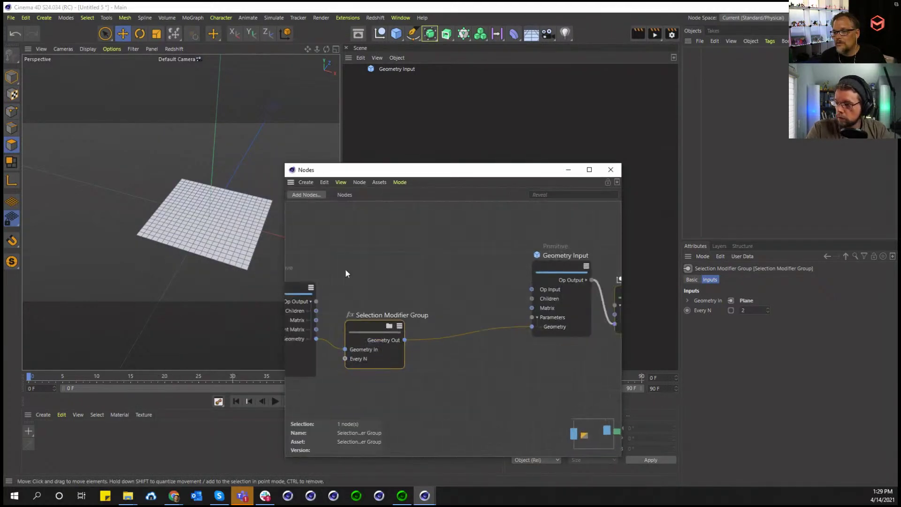
Examine the node chain inside the Selection Modifier Group, including the Range node's Range output
{"action": "double_click", "coordinate": [385, 324]}
{"action": "scroll", "coordinate": [450, 289], "scroll_direction": "up", "scroll_amount": 4}
{"action": "scroll", "coordinate": [411, 292], "scroll_direction": "down", "scroll_amount": 3}
{"action": "middle_click_drag", "start_coordinate": [599, 306], "coordinate": [446, 275]}
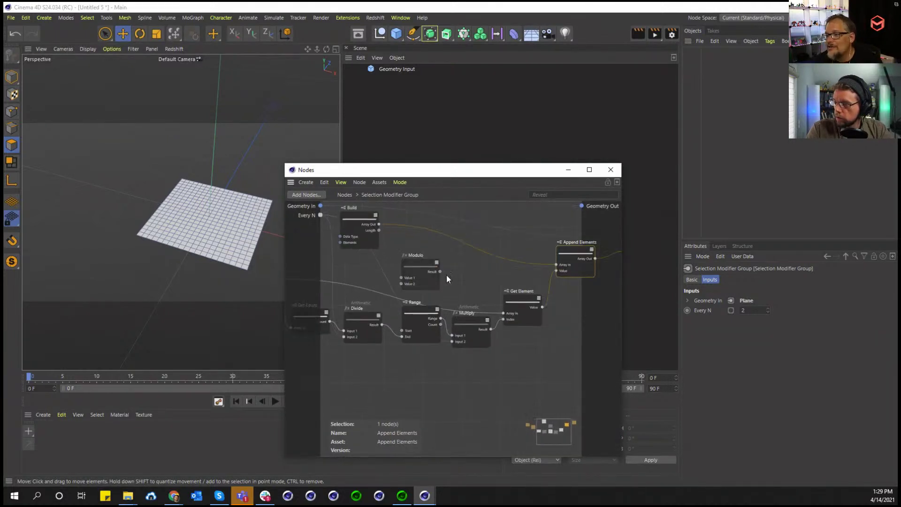
{"action": "left_click", "coordinate": [432, 319]}
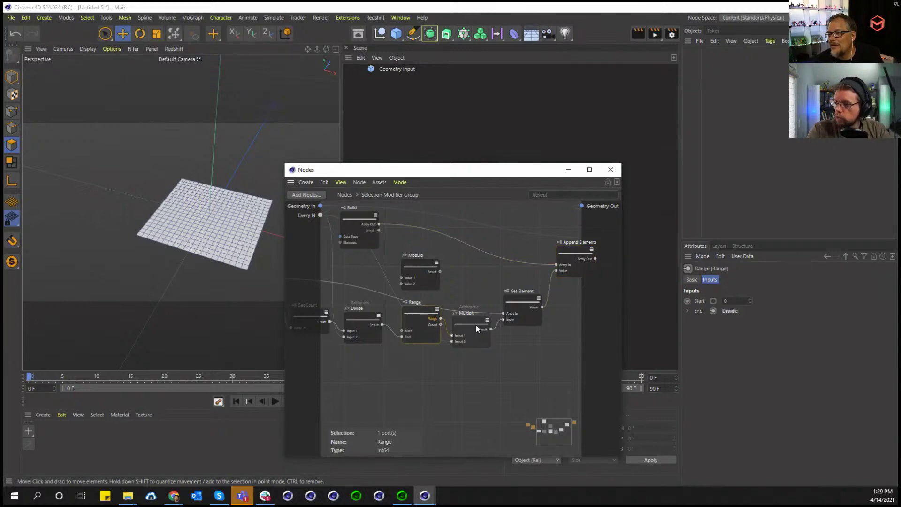
{"action": "right_click", "coordinate": [430, 321]}
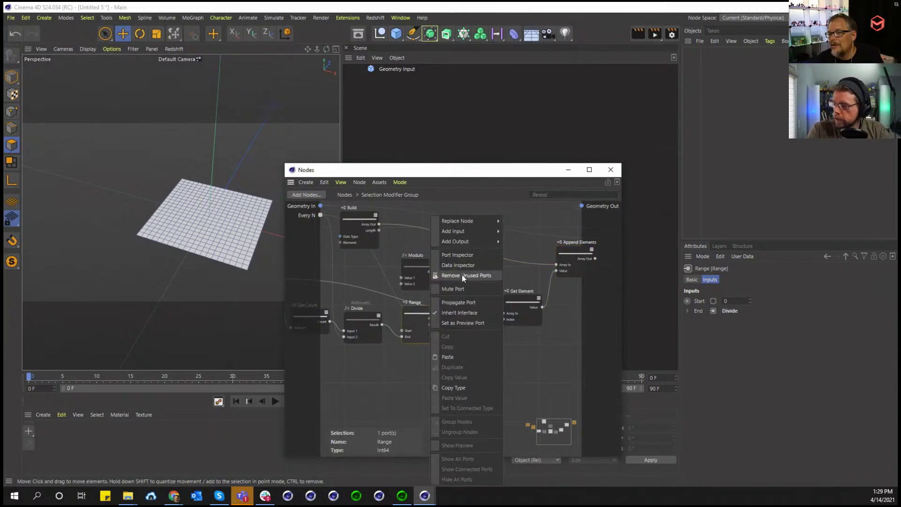
{"action": "left_click", "coordinate": [373, 199]}
{"action": "left_click", "coordinate": [347, 195]}
{"action": "left_click", "coordinate": [370, 328]}
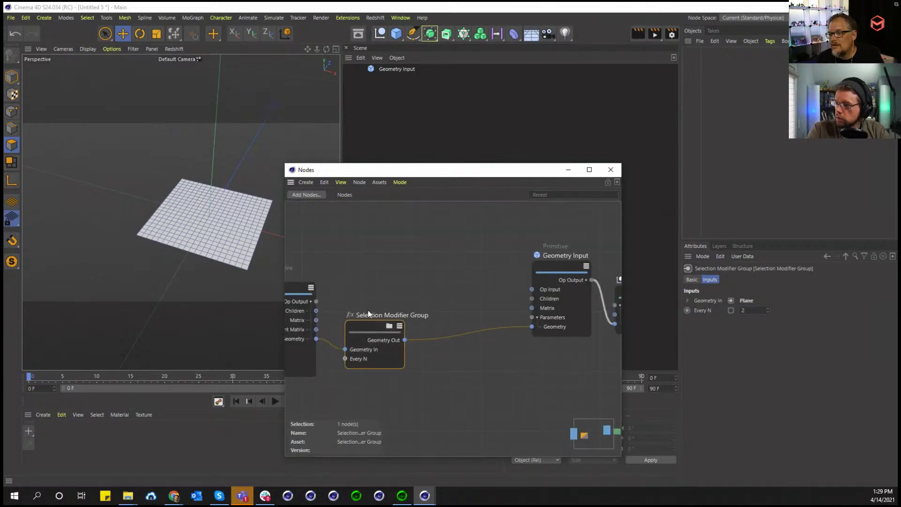
Check the component type used by the Loop Selection and Set Selection nodes inside the group
{"action": "double_click", "coordinate": [369, 313]}
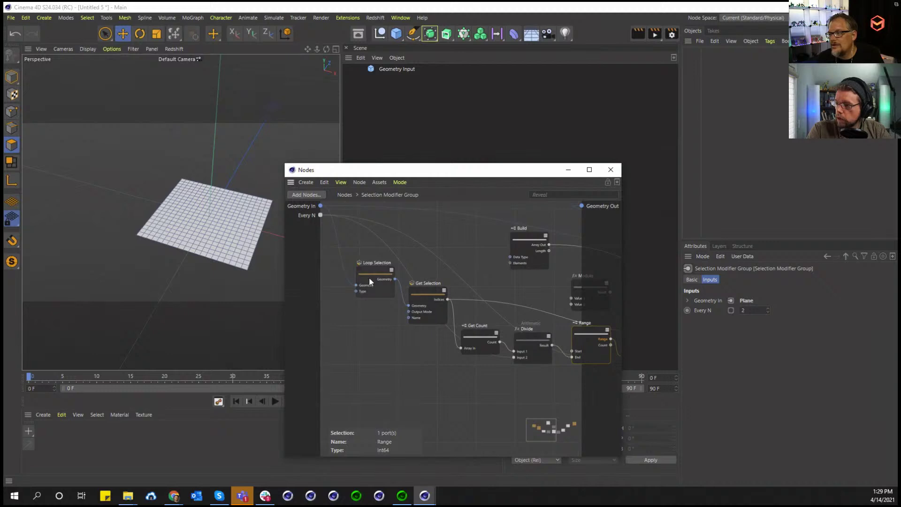
{"action": "left_click", "coordinate": [369, 280]}
{"action": "middle_click_drag", "start_coordinate": [535, 410], "coordinate": [200, 400]}
{"action": "left_click", "coordinate": [478, 241]}
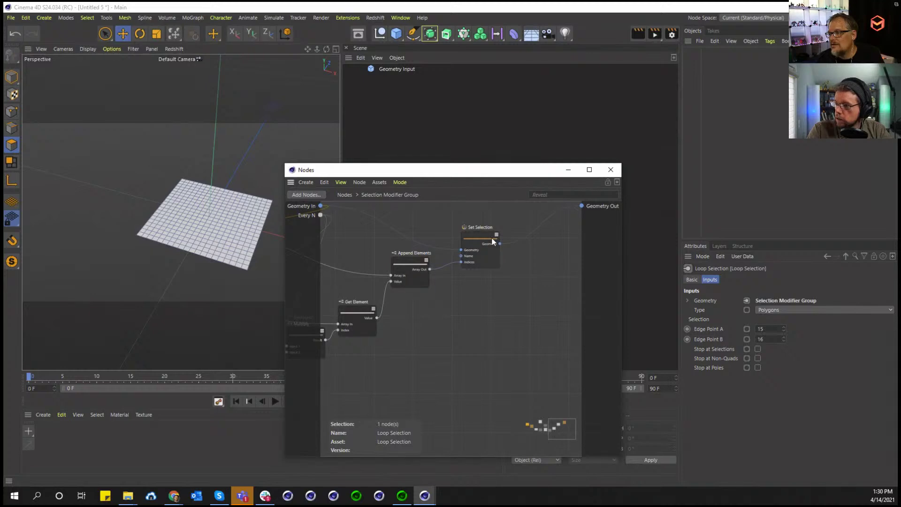
{"action": "middle_click_drag", "start_coordinate": [408, 372], "coordinate": [638, 373]}
{"action": "middle_click_drag", "start_coordinate": [486, 373], "coordinate": [536, 370]}
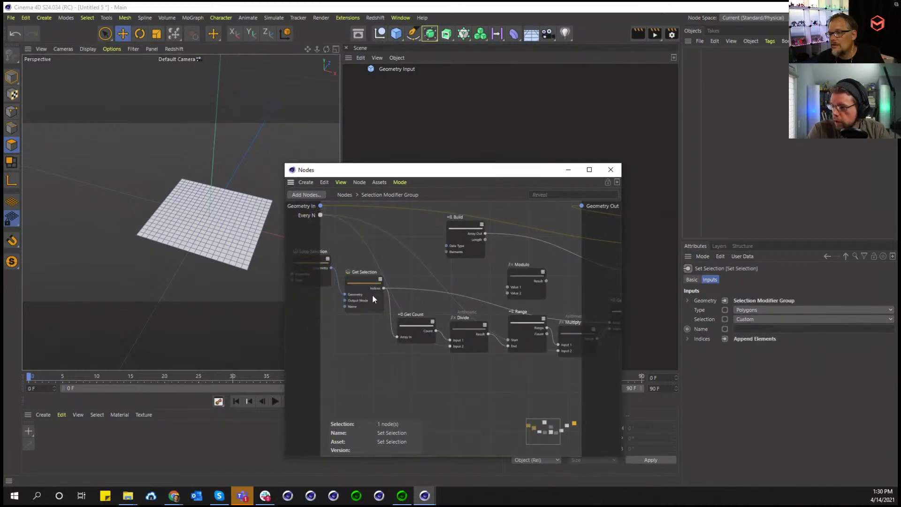
Set the Get Selection node's type to Polygons
{"action": "left_click", "coordinate": [362, 288]}
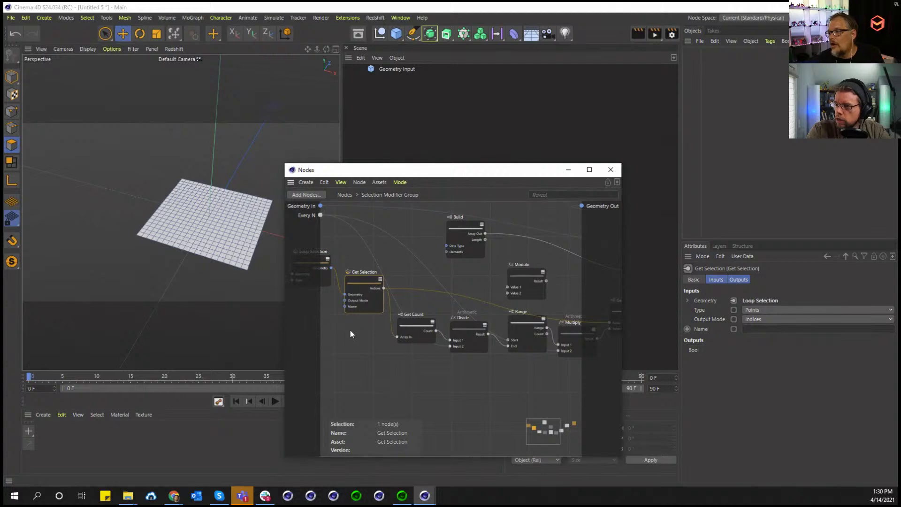
{"action": "left_click", "coordinate": [804, 310]}
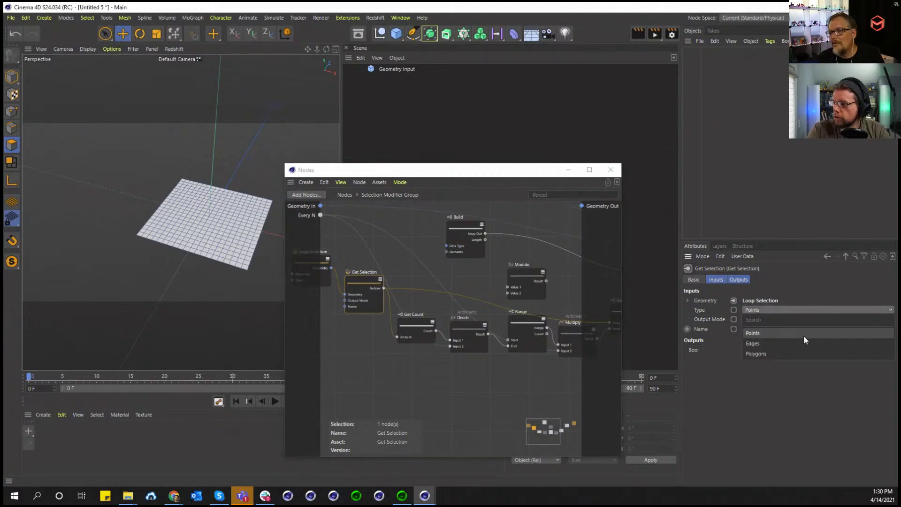
{"action": "left_click", "coordinate": [803, 353]}
Inspect the Indices output of Get Selection in the Data Inspector, placed beside the node graph
{"action": "middle_click_drag", "start_coordinate": [424, 359], "coordinate": [408, 350]}
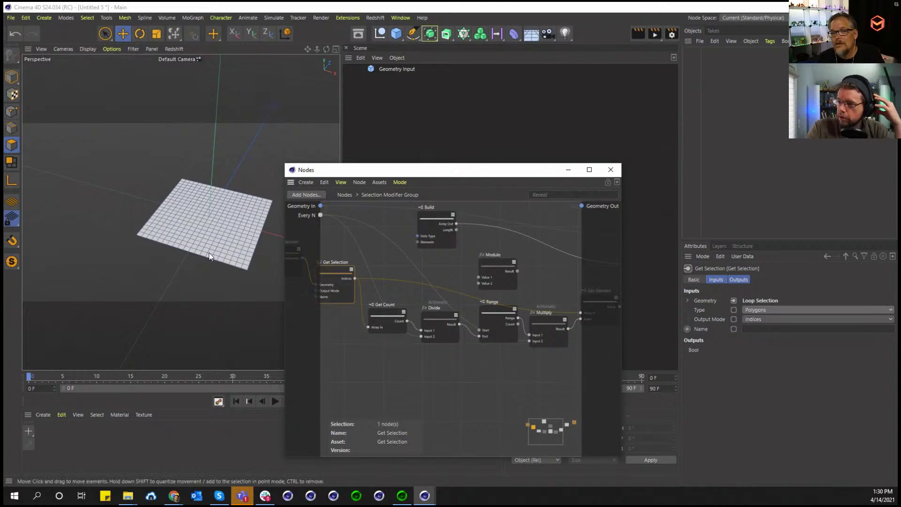
{"action": "middle_click_drag", "start_coordinate": [300, 295], "coordinate": [379, 303]}
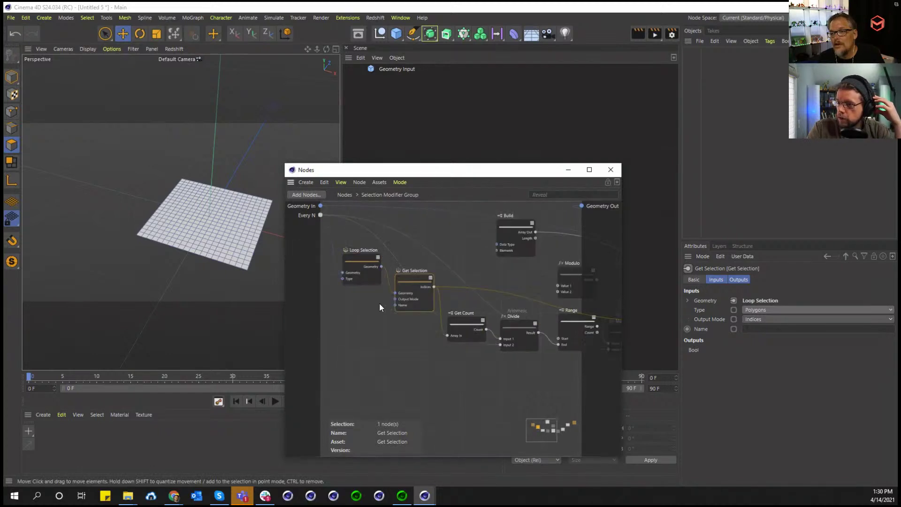
{"action": "left_click", "coordinate": [396, 293]}
{"action": "middle_click_drag", "start_coordinate": [422, 301], "coordinate": [387, 292]}
{"action": "right_click", "coordinate": [394, 279]}
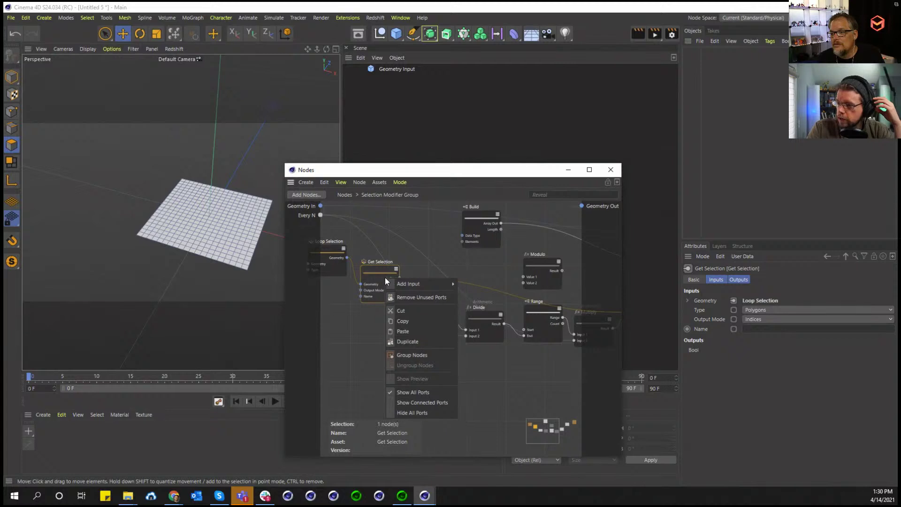
{"action": "left_click", "coordinate": [385, 278]}
{"action": "left_click", "coordinate": [389, 277]}
{"action": "right_click", "coordinate": [390, 277]}
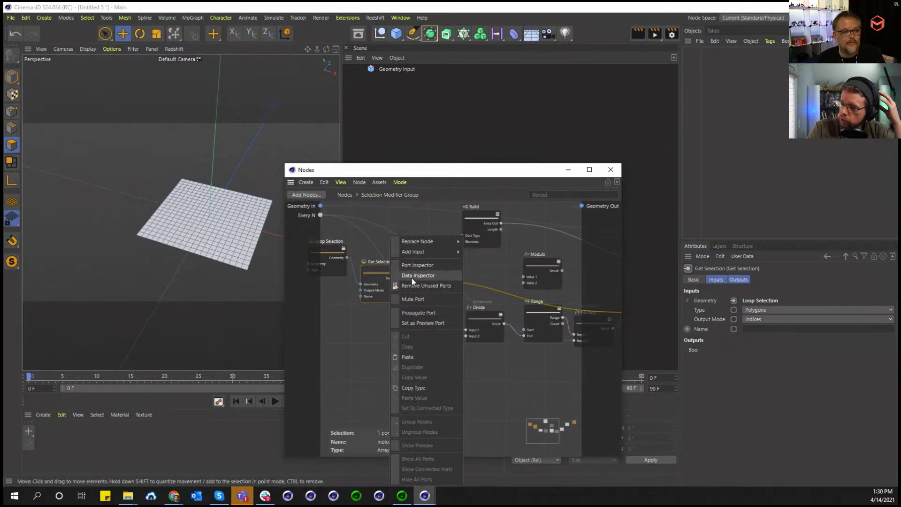
{"action": "left_click", "coordinate": [412, 278]}
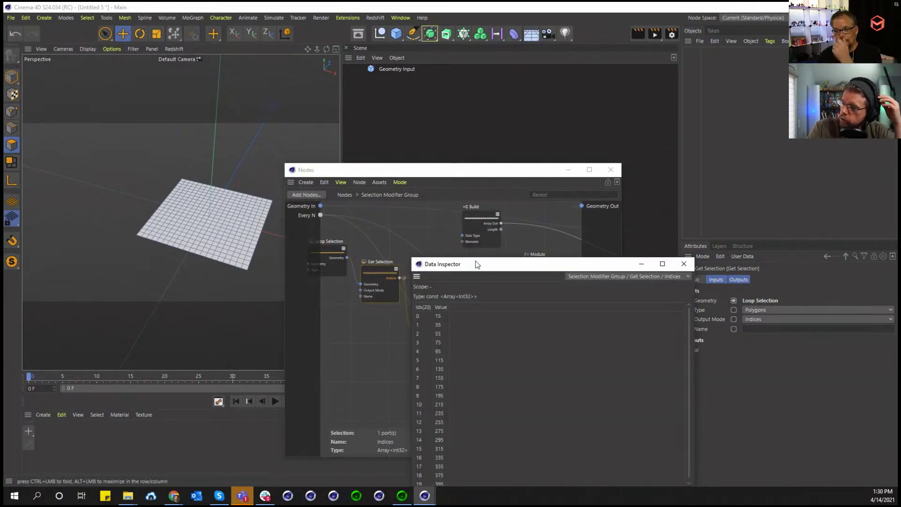
{"action": "left_click_drag", "start_coordinate": [476, 264], "coordinate": [633, 228]}
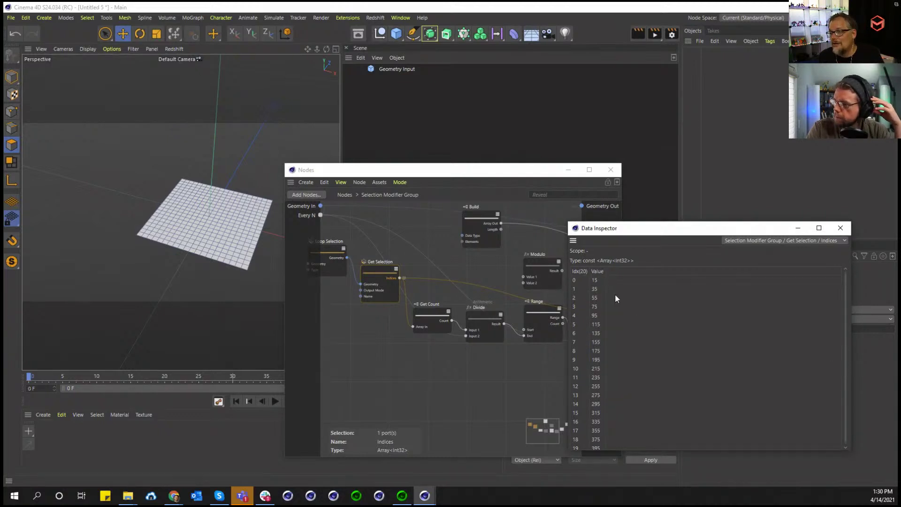
Delete the Loop Selection node and connect Geometry In directly to the Geometry input of Get Selection
{"action": "left_click", "coordinate": [457, 345]}
{"action": "middle_click_drag", "start_coordinate": [457, 345], "coordinate": [519, 348]}
{"action": "left_click", "coordinate": [370, 268]}
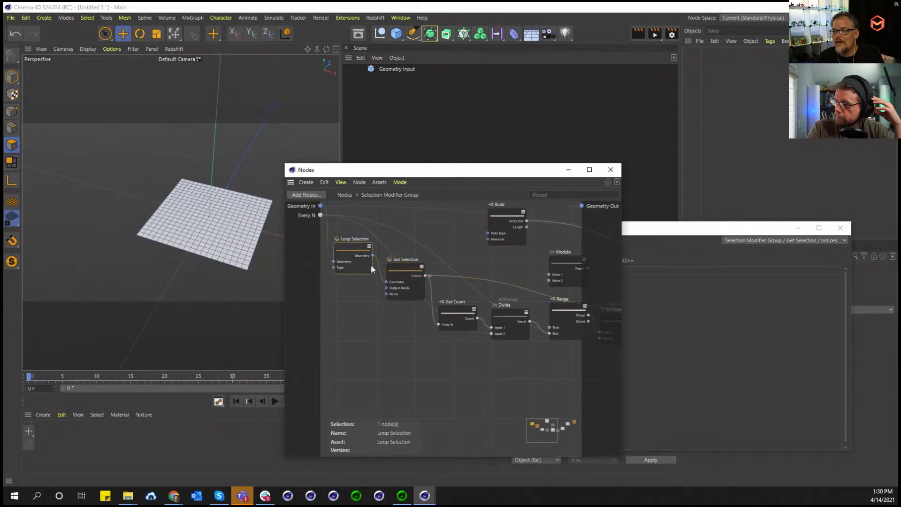
{"action": "left_click_drag", "start_coordinate": [319, 206], "coordinate": [334, 261]}
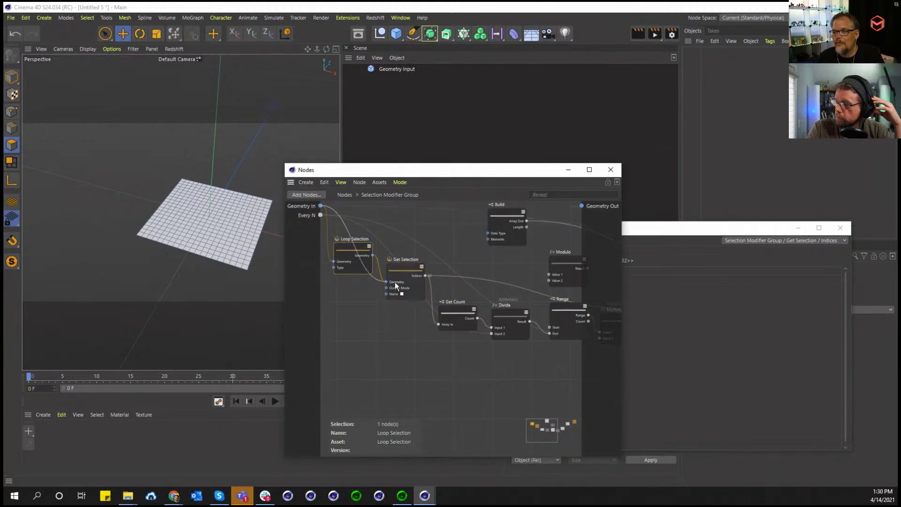
{"action": "key", "text": "Delete"}
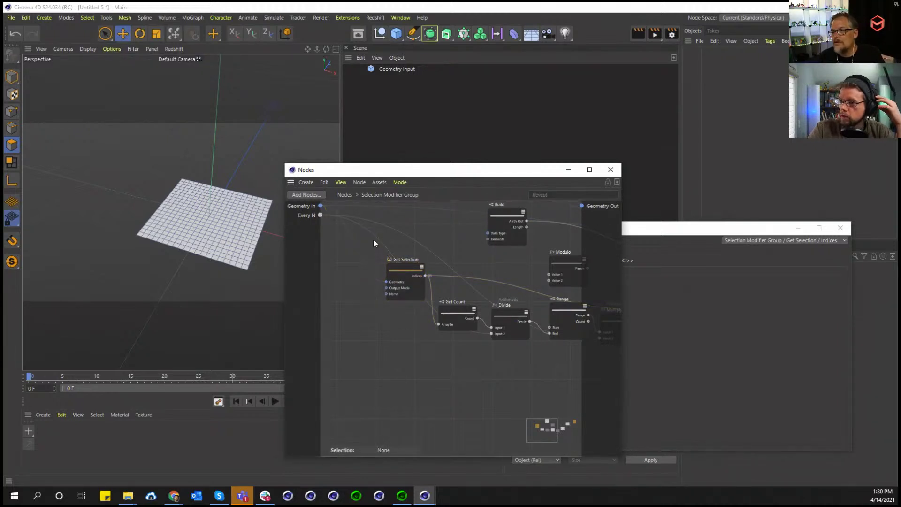
{"action": "left_click_drag", "start_coordinate": [393, 266], "coordinate": [361, 270]}
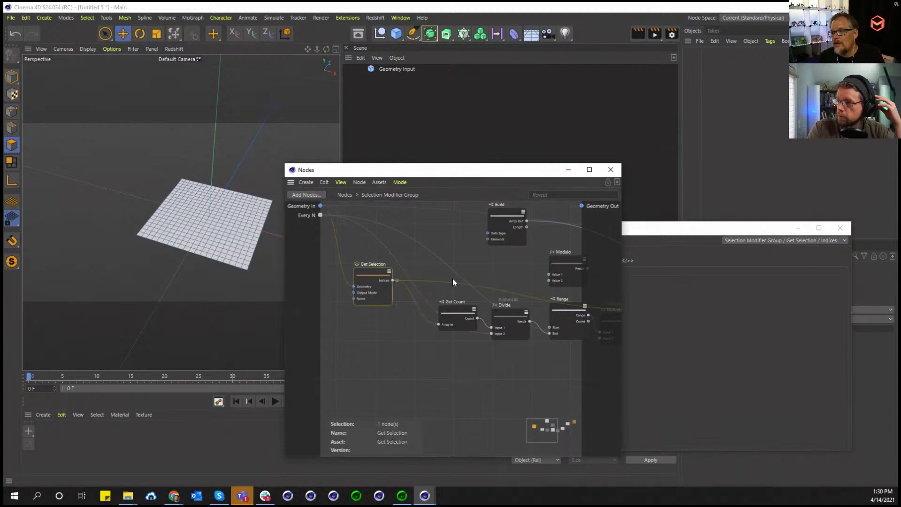
Reopen the Data Inspector for Get Selection's Indices output and remove the node's unused ports
{"action": "left_click", "coordinate": [703, 315]}
{"action": "left_click", "coordinate": [397, 281]}
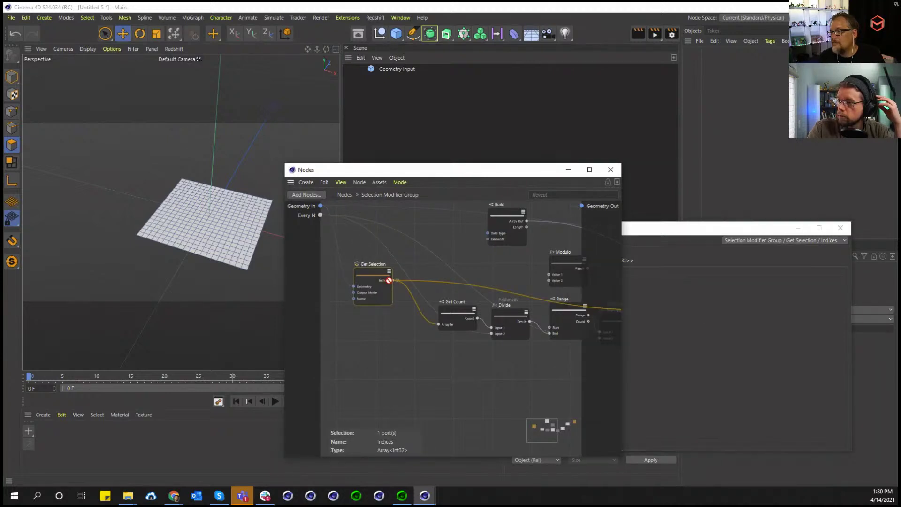
{"action": "left_click", "coordinate": [787, 240]}
{"action": "left_click", "coordinate": [789, 250]}
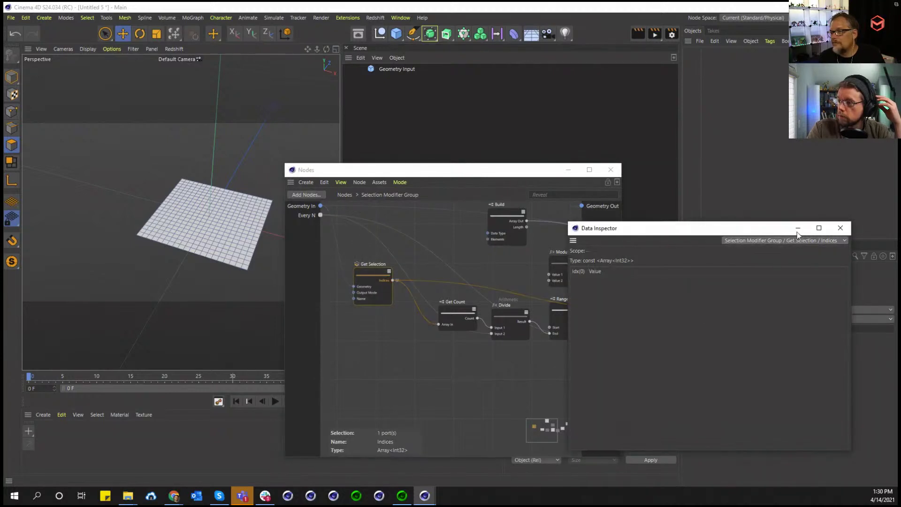
{"action": "left_click", "coordinate": [840, 227]}
{"action": "right_click", "coordinate": [381, 282]}
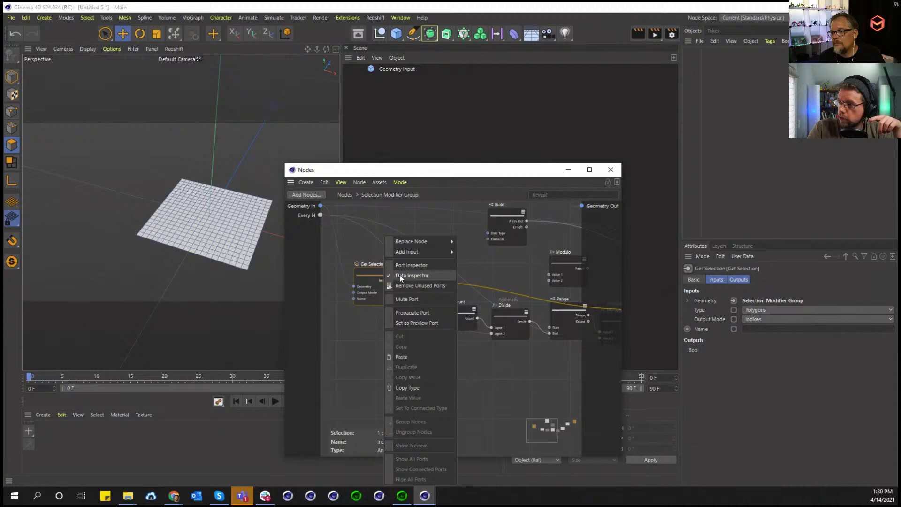
{"action": "left_click", "coordinate": [399, 275]}
{"action": "right_click", "coordinate": [384, 281]}
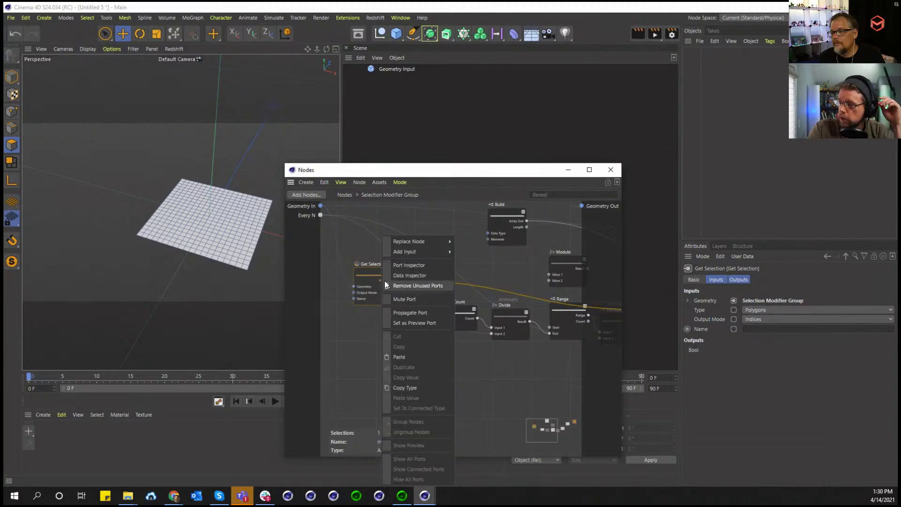
{"action": "right_click", "coordinate": [385, 280]}
{"action": "left_click", "coordinate": [412, 285]}
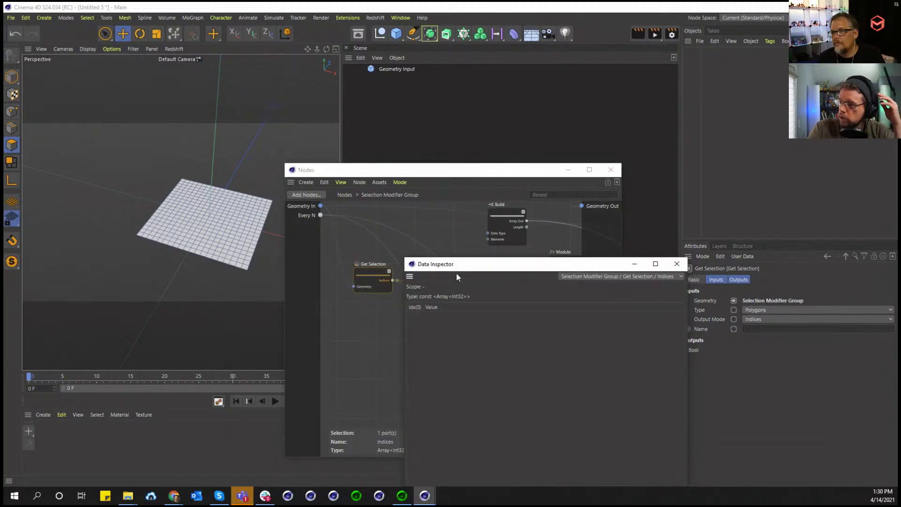
Check the attributes of Geometry Input and the Selection Modifier Group, and move the Data Inspector away from the Get Selection node
{"action": "left_click_drag", "start_coordinate": [396, 69], "coordinate": [390, 70]}
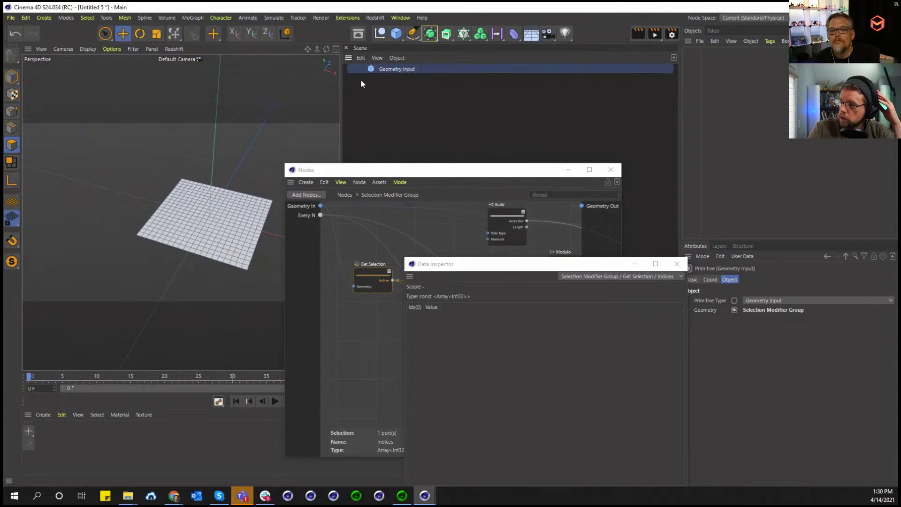
{"action": "scroll", "coordinate": [207, 229], "scroll_direction": "up", "scroll_amount": 3}
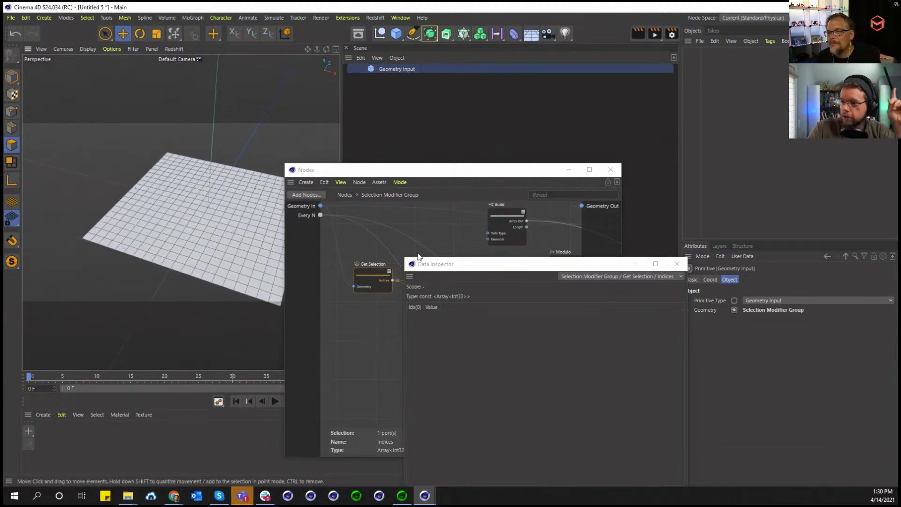
{"action": "left_click", "coordinate": [426, 241]}
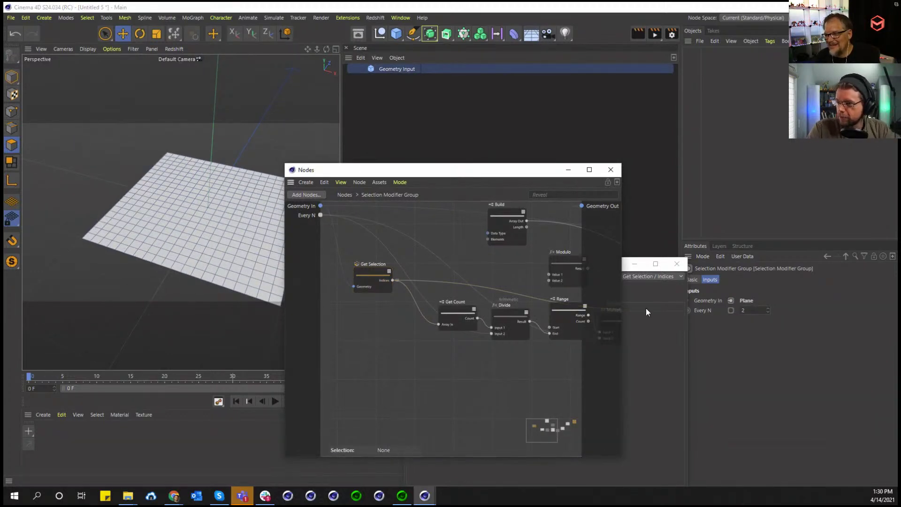
{"action": "left_click_drag", "start_coordinate": [460, 264], "coordinate": [549, 225]}
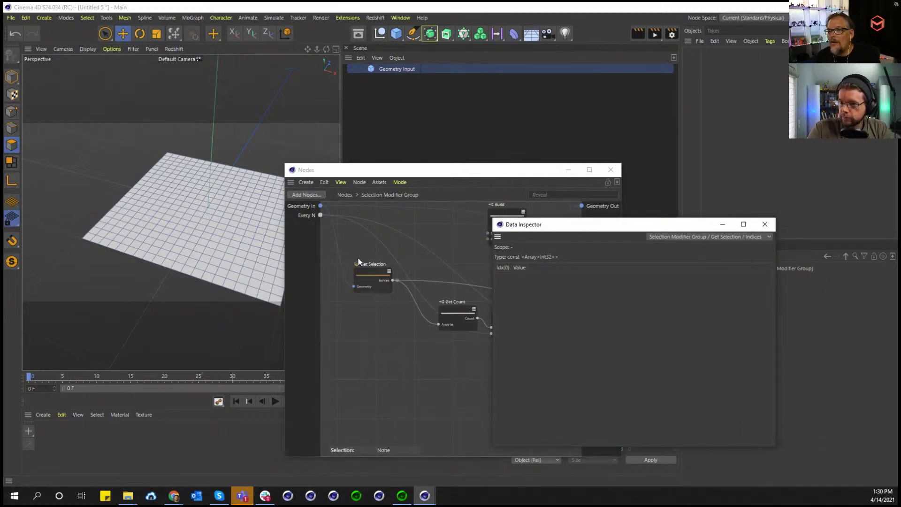
Insert a Random Selection node between the Plane and the Selection Modifier Group in the top-level graph and set its Chance to 100 %
{"action": "left_click", "coordinate": [344, 195]}
{"action": "left_click_drag", "start_coordinate": [376, 337], "coordinate": [448, 323]}
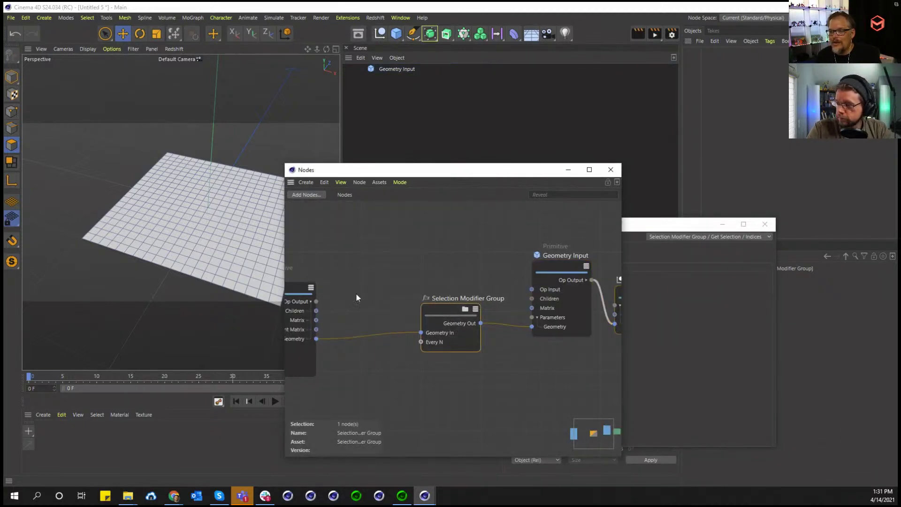
{"action": "double_click", "coordinate": [353, 293]}
{"action": "type", "text": "set sel"}
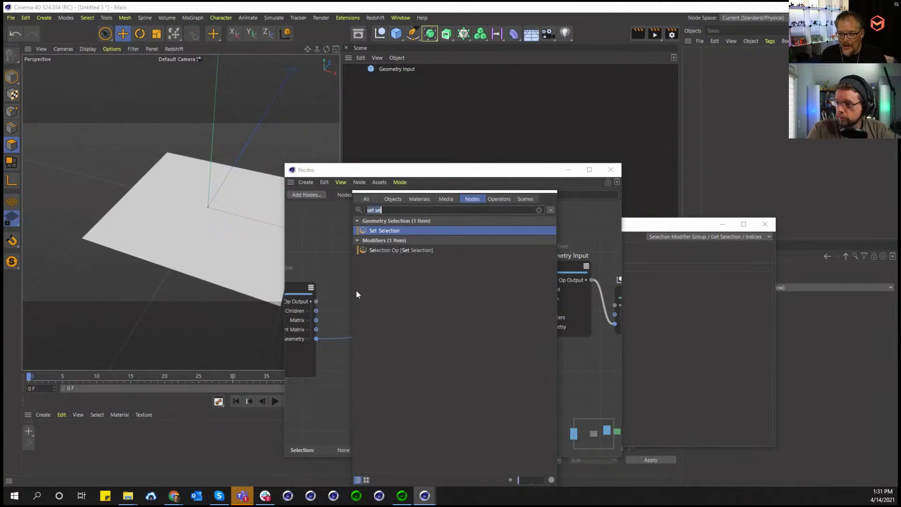
{"action": "type", "text": "rand"}
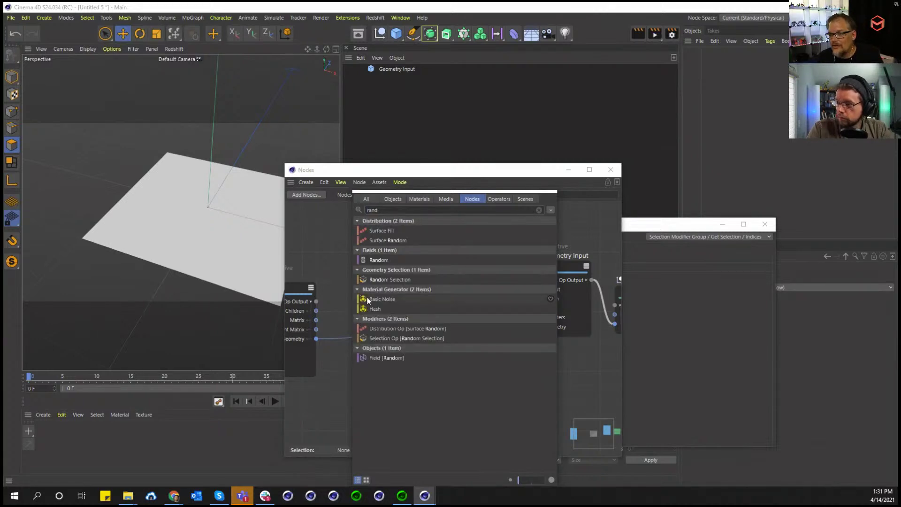
{"action": "left_click", "coordinate": [379, 280]}
{"action": "key", "text": "Return"}
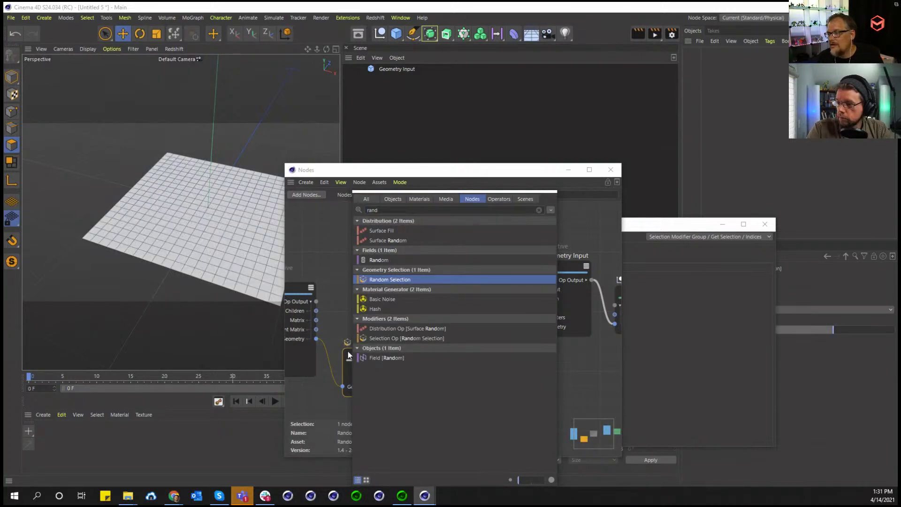
{"action": "left_click_drag", "start_coordinate": [840, 331], "coordinate": [894, 331]}
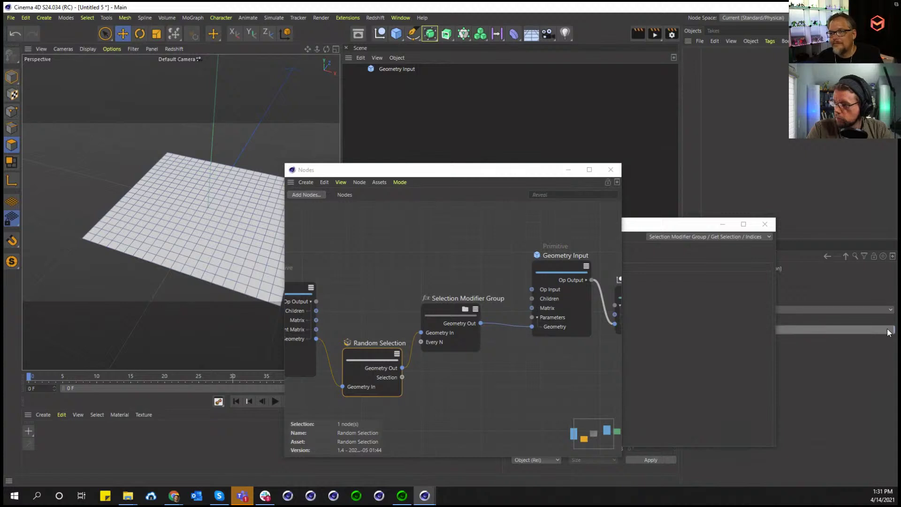
Check Get Selection's Indices inside the group in the Data Inspector, and return to the top-level graph
{"action": "double_click", "coordinate": [458, 313]}
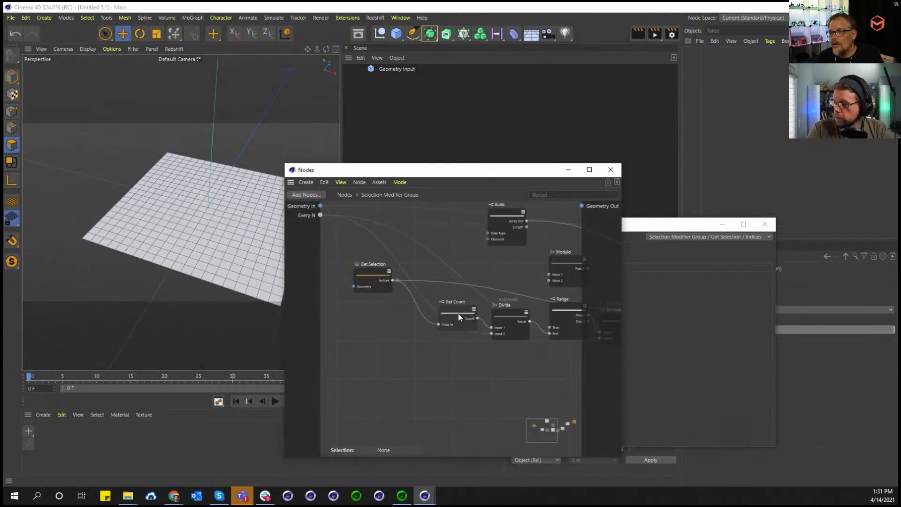
{"action": "left_click", "coordinate": [387, 284]}
{"action": "left_click", "coordinate": [625, 306]}
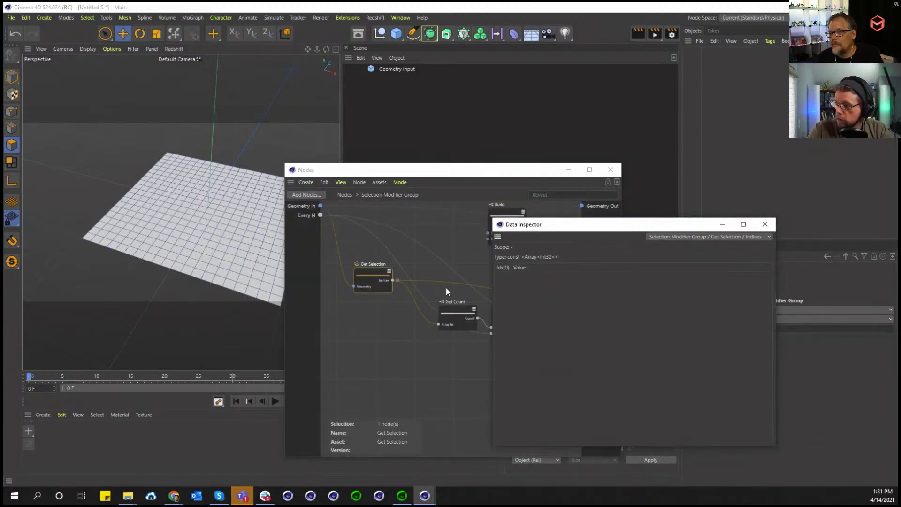
{"action": "middle_click_drag", "start_coordinate": [445, 287], "coordinate": [358, 258], "text": "alt"}
{"action": "left_click", "coordinate": [344, 195]}
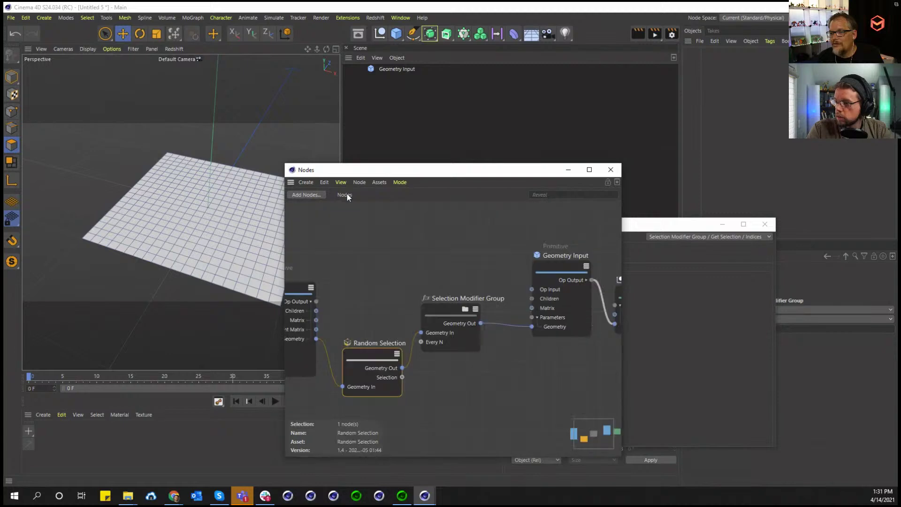
Set the Random Selection node's Mode to Polygons and move the Data Inspector clear of the nodes
{"action": "left_click_drag", "start_coordinate": [714, 237], "coordinate": [595, 252]}
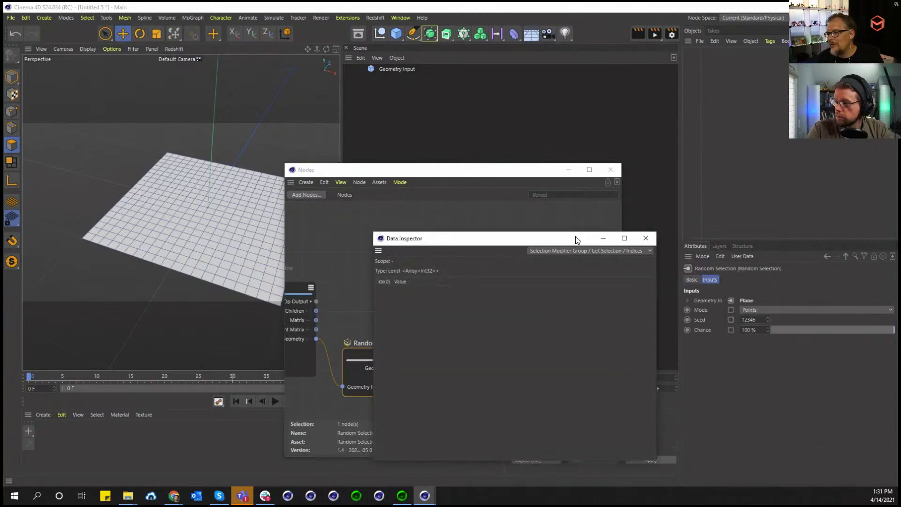
{"action": "left_click", "coordinate": [788, 306]}
{"action": "left_click", "coordinate": [793, 327]}
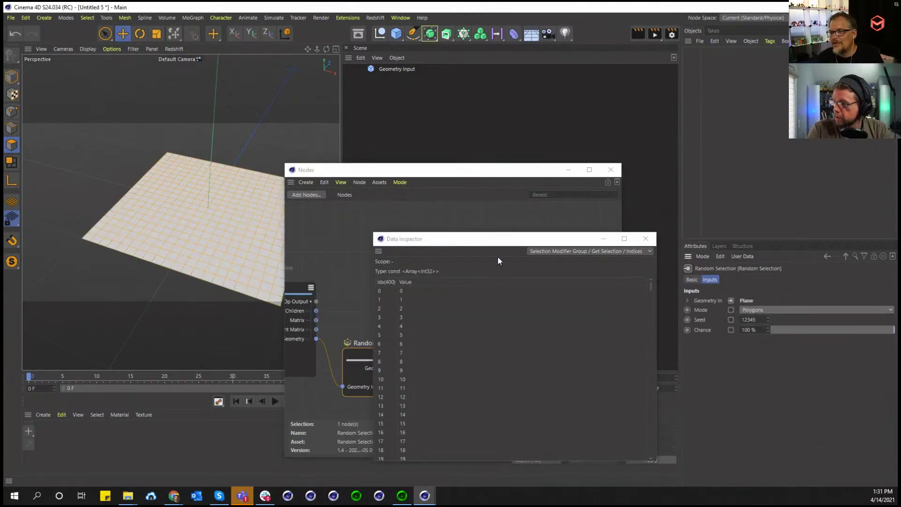
{"action": "left_click_drag", "start_coordinate": [498, 238], "coordinate": [636, 216]}
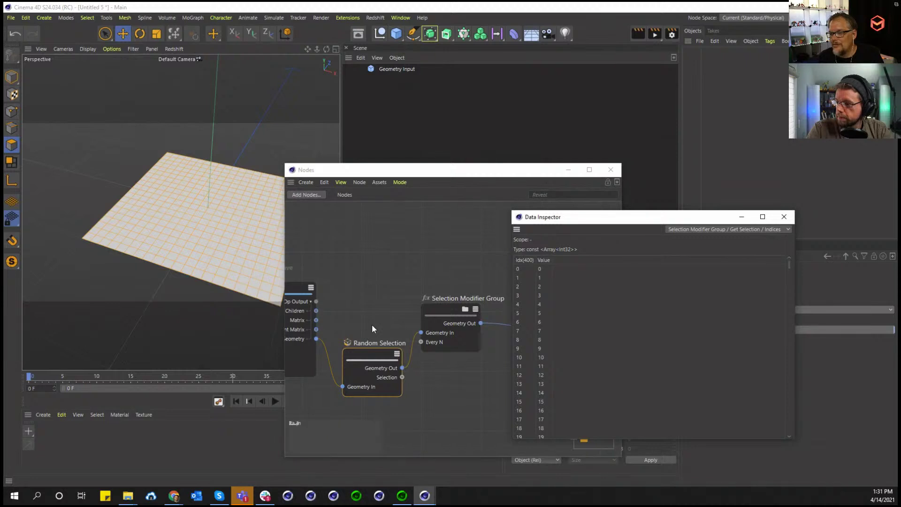
Enter the Selection Modifier Group and read through the full Get Selection Indices list in the Data Inspector
{"action": "left_click", "coordinate": [465, 308]}
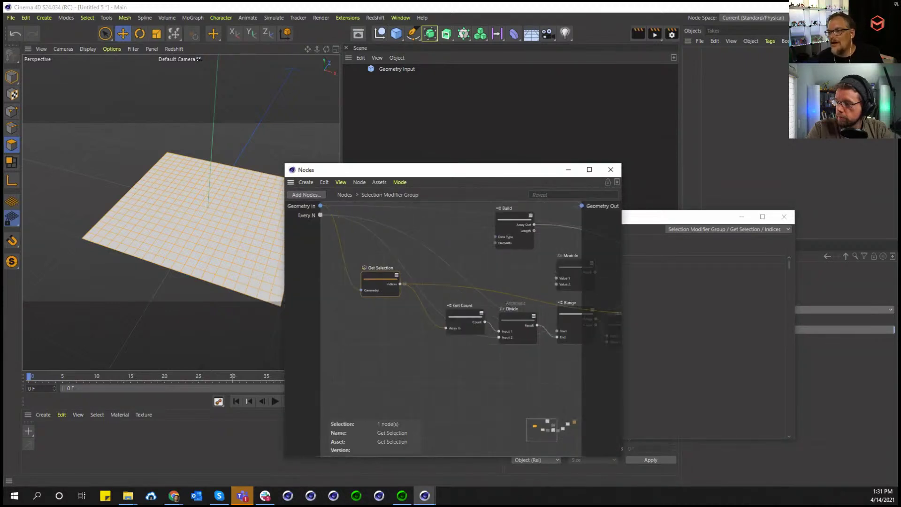
{"action": "middle_click_drag", "start_coordinate": [502, 297], "coordinate": [470, 305]}
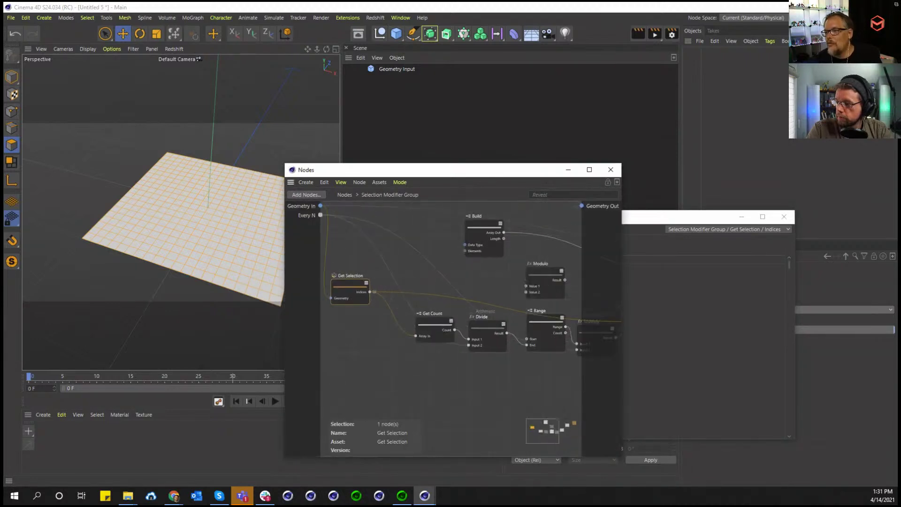
{"action": "left_click", "coordinate": [676, 349]}
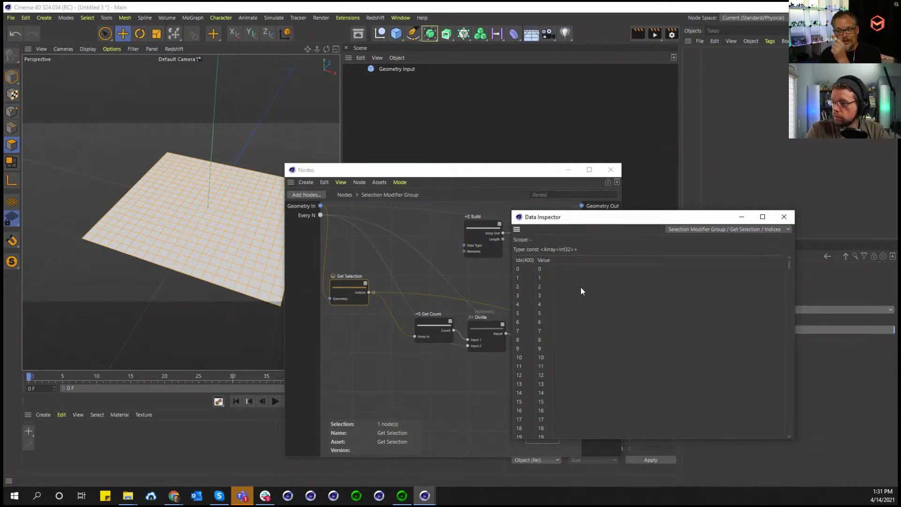
{"action": "scroll", "coordinate": [568, 291], "scroll_direction": "down", "scroll_amount": 20}
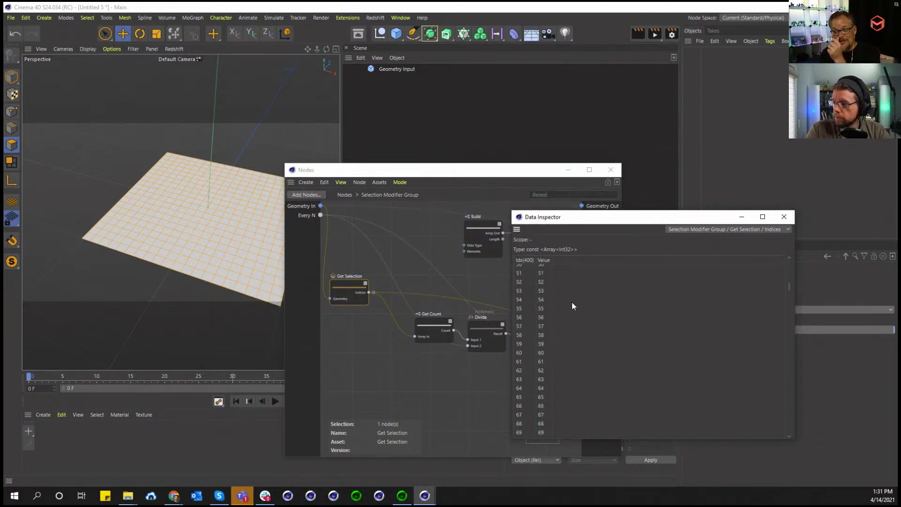
{"action": "scroll", "coordinate": [571, 310], "scroll_direction": "down", "scroll_amount": 20}
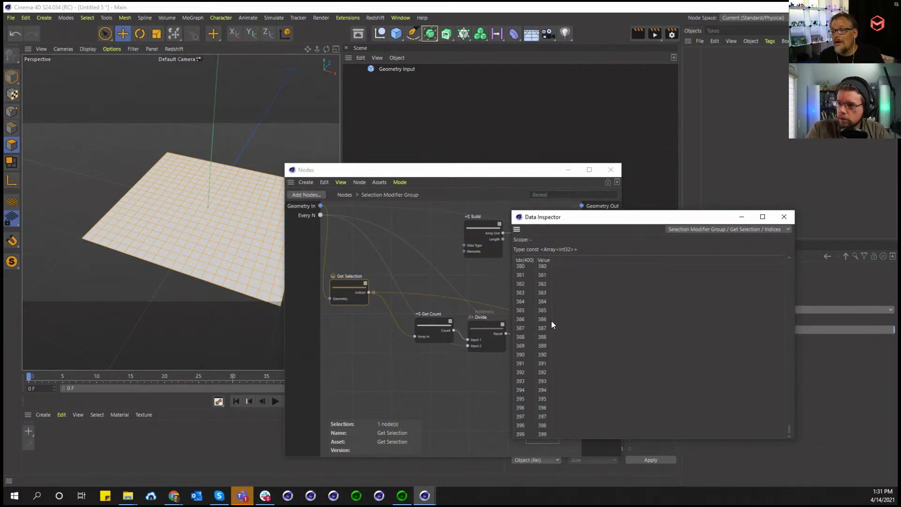
Inspect the Range output of the Range node in the Data Inspector from its first to its last entry
{"action": "left_click", "coordinate": [455, 373]}
{"action": "middle_click_drag", "start_coordinate": [401, 365], "coordinate": [285, 350]}
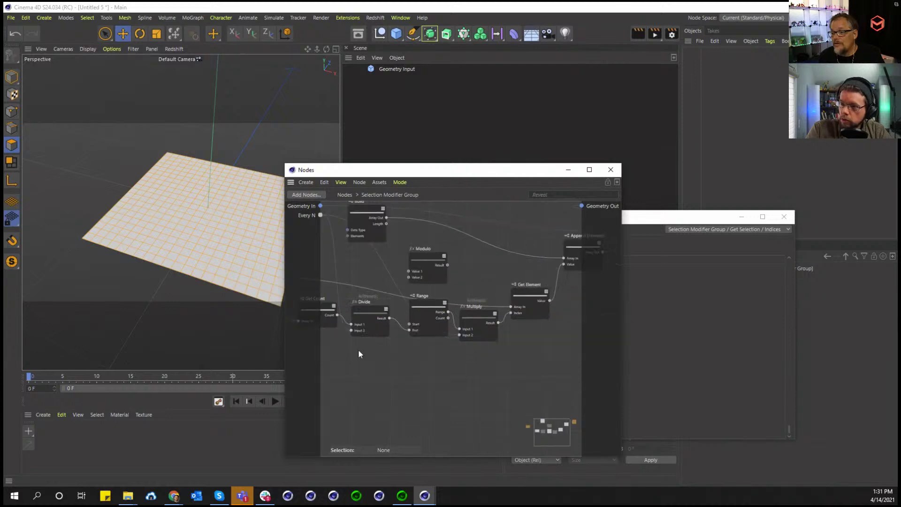
{"action": "right_click", "coordinate": [448, 312]}
{"action": "left_click", "coordinate": [460, 265]}
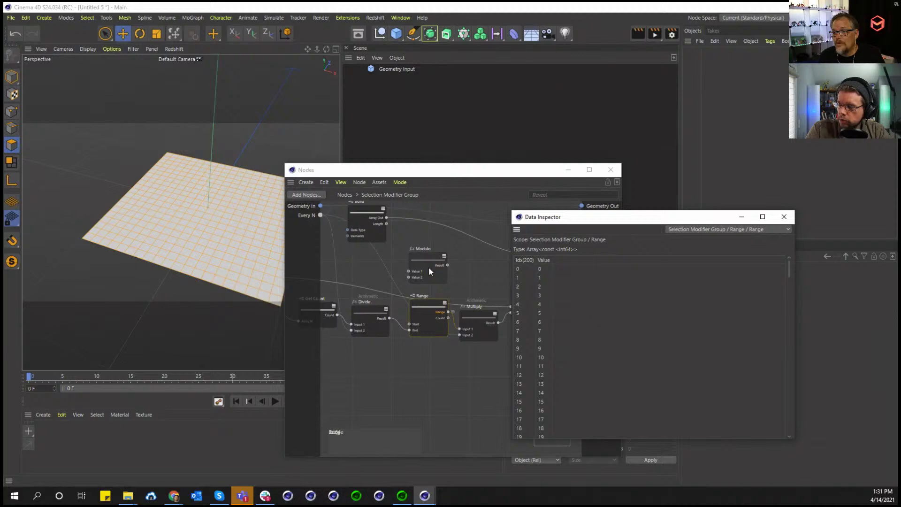
{"action": "scroll", "coordinate": [542, 303], "scroll_direction": "down", "scroll_amount": 20}
{"action": "scroll", "coordinate": [543, 305], "scroll_direction": "down", "scroll_amount": 1}
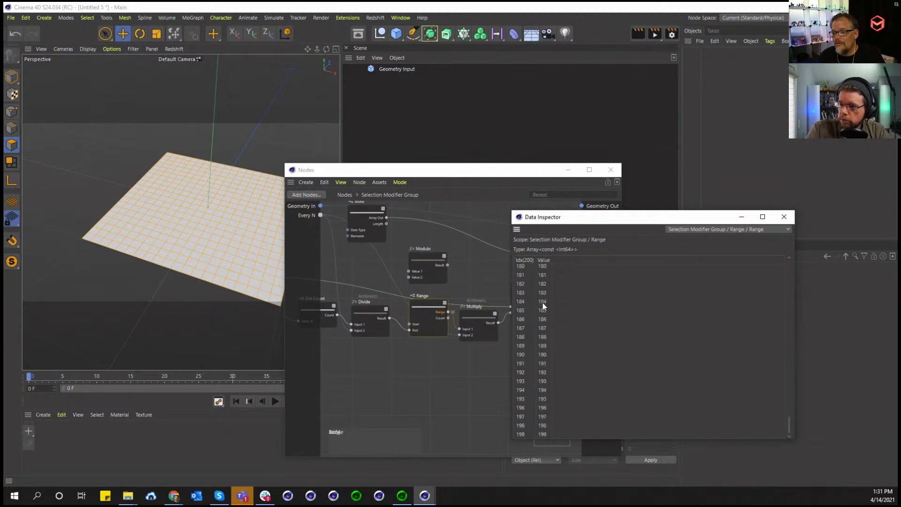
{"action": "scroll", "coordinate": [543, 305], "scroll_direction": "up", "scroll_amount": 20}
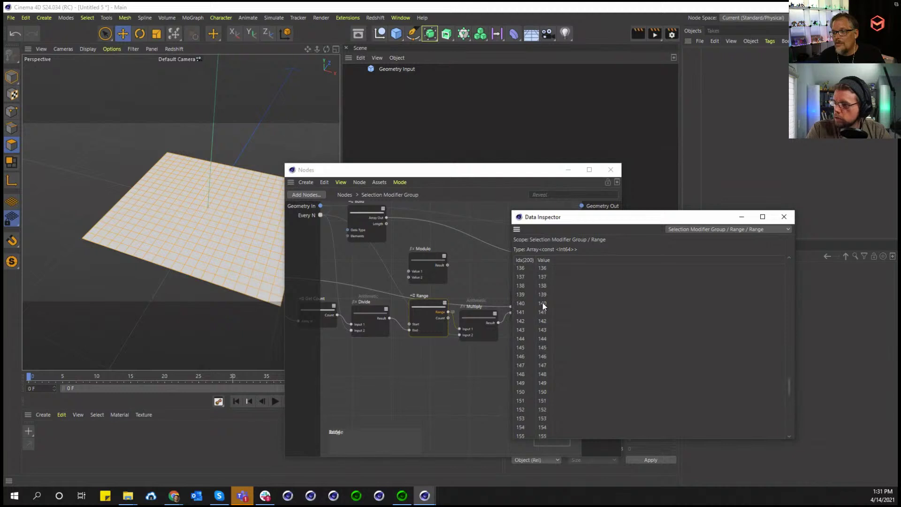
{"action": "scroll", "coordinate": [542, 302], "scroll_direction": "down", "scroll_amount": 20}
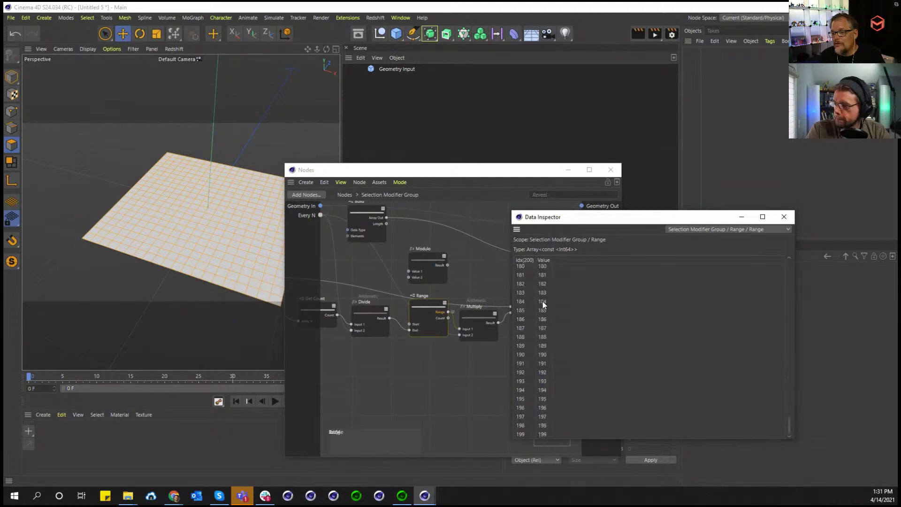
Compare the Get Selection Indices list with the Range output by switching between them in the Data Inspector
{"action": "left_click", "coordinate": [708, 233]}
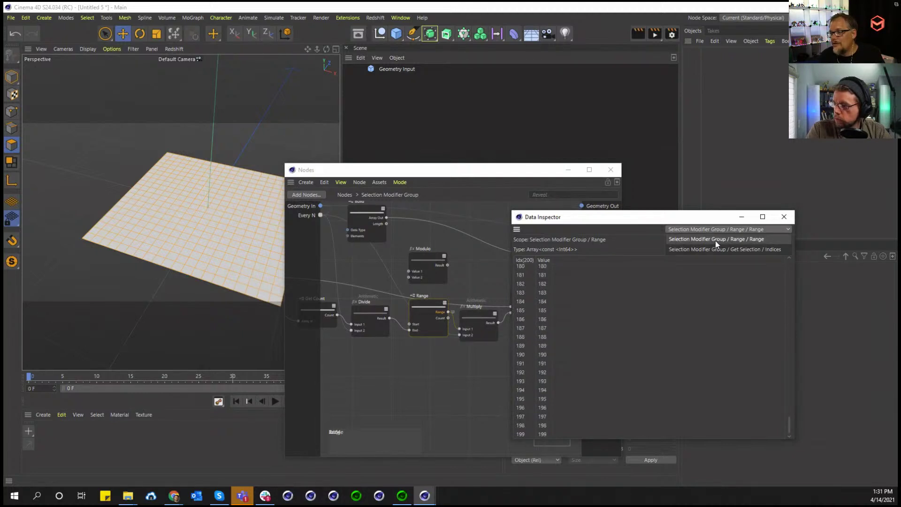
{"action": "left_click", "coordinate": [715, 247]}
{"action": "scroll", "coordinate": [661, 305], "scroll_direction": "down", "scroll_amount": 20}
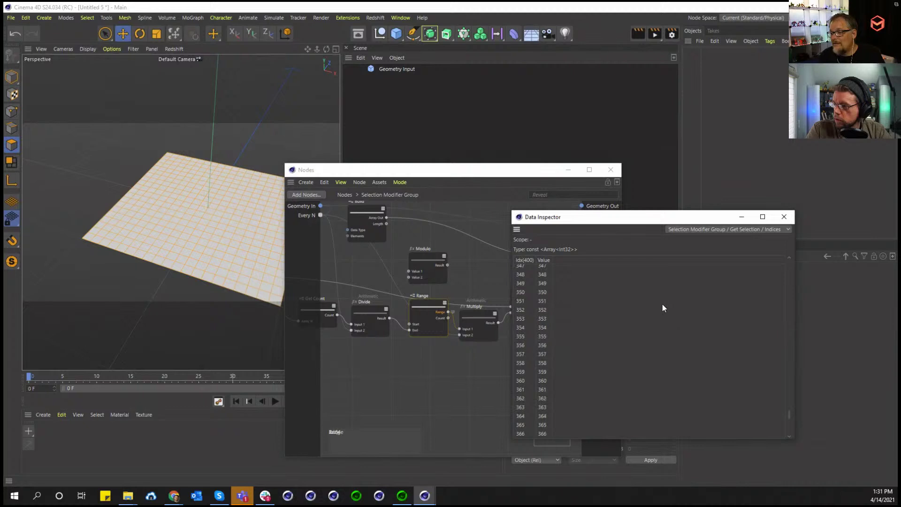
{"action": "left_click", "coordinate": [691, 233]}
{"action": "left_click", "coordinate": [697, 241]}
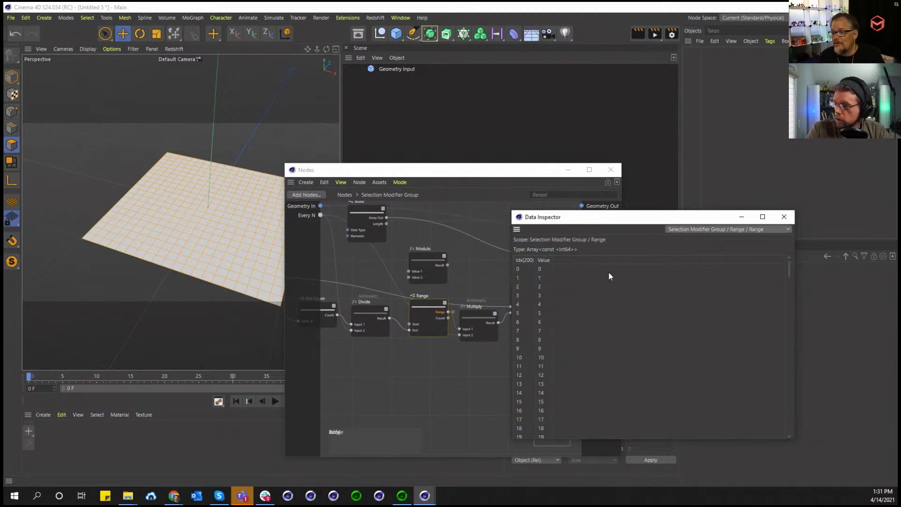
Inspect the Multiply node's Result output in the Data Inspector
{"action": "left_click", "coordinate": [428, 382]}
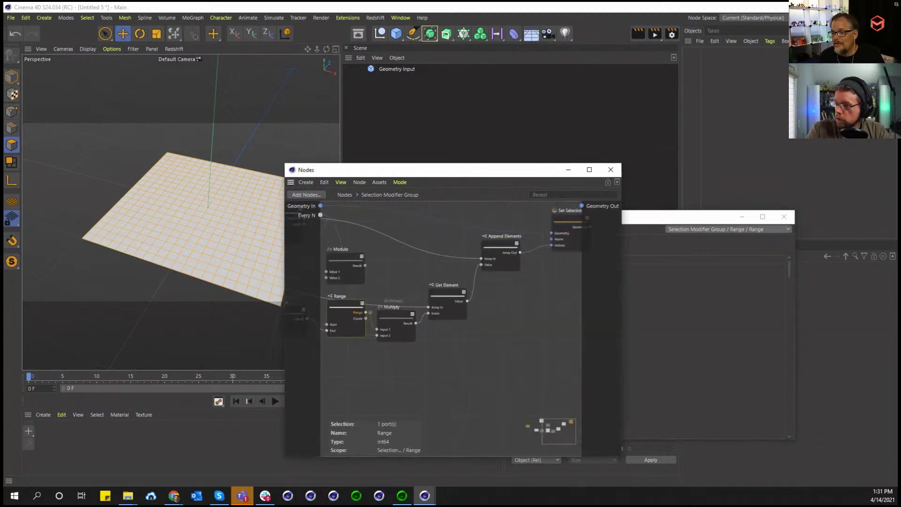
{"action": "right_click", "coordinate": [407, 323]}
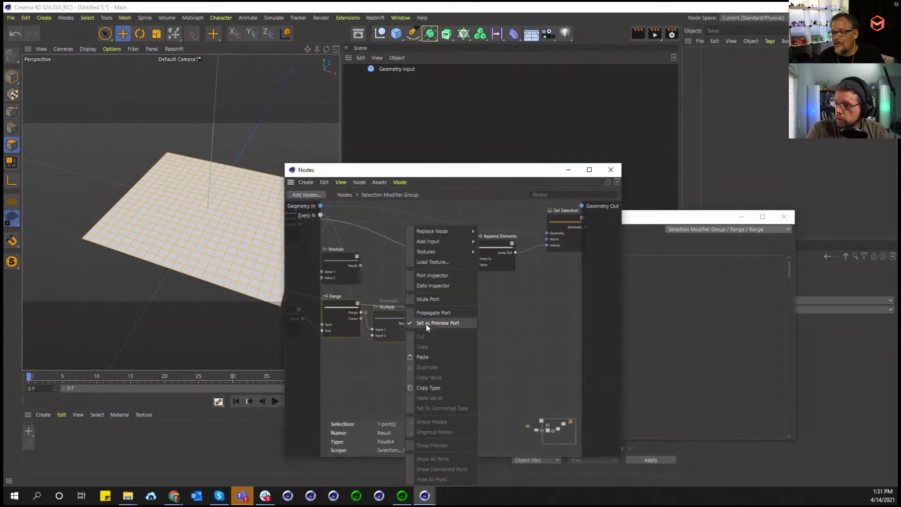
{"action": "left_click", "coordinate": [443, 284]}
{"action": "scroll", "coordinate": [631, 296], "scroll_direction": "up", "scroll_amount": 8}
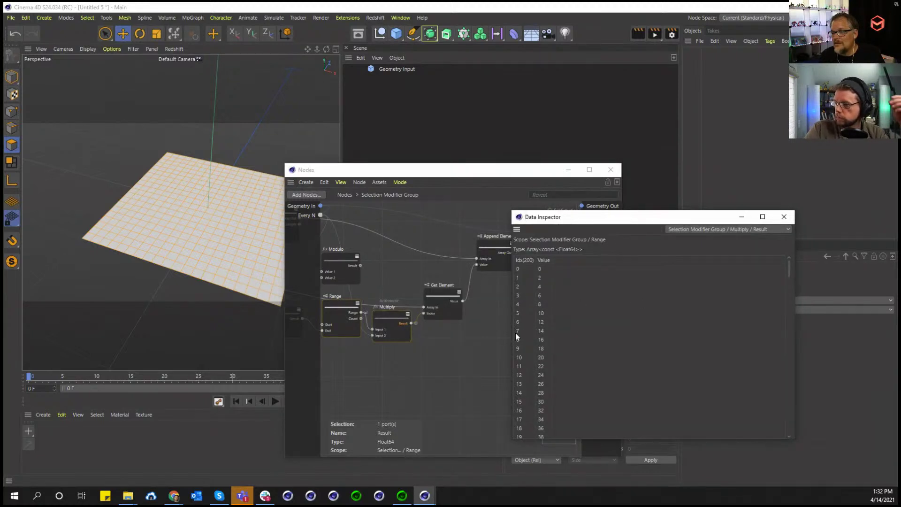
Inspect the Append Elements node's Array Out values in the Data Inspector
{"action": "middle_click_drag", "start_coordinate": [454, 354], "coordinate": [433, 359]}
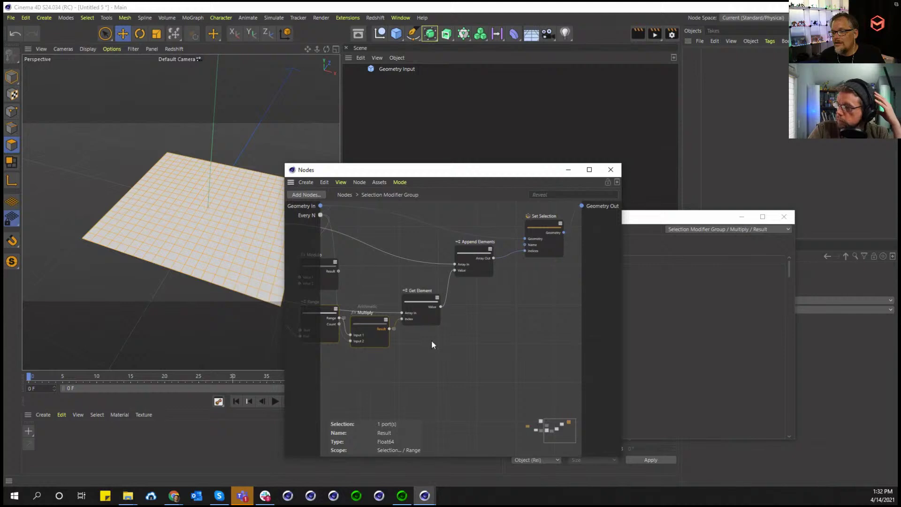
{"action": "left_click", "coordinate": [429, 305]}
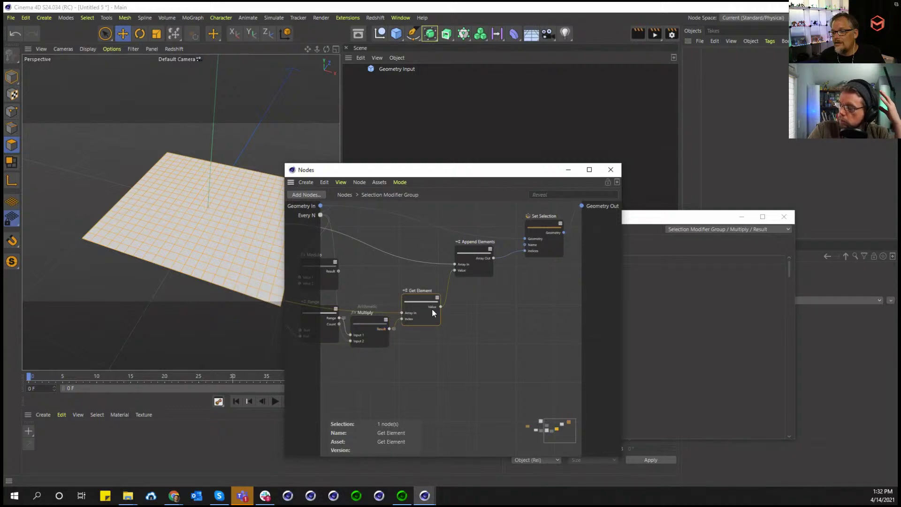
{"action": "right_click", "coordinate": [484, 258]}
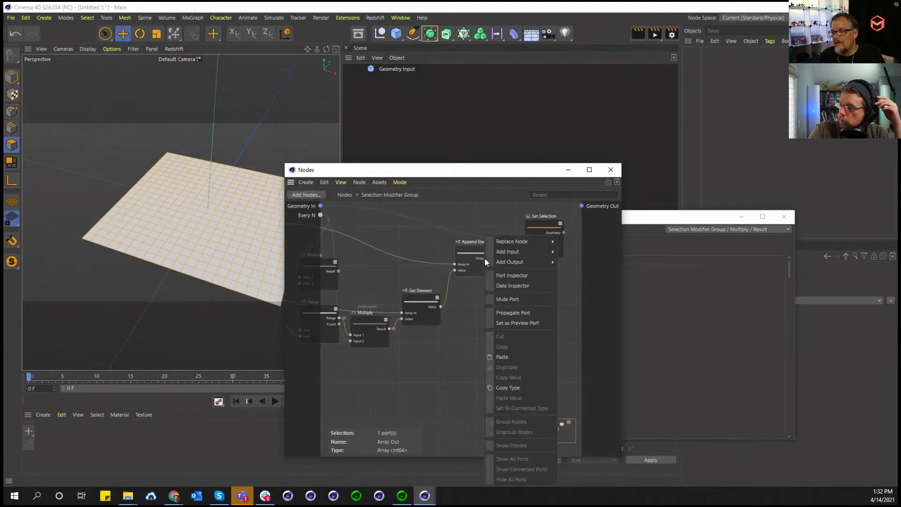
{"action": "left_click", "coordinate": [515, 286]}
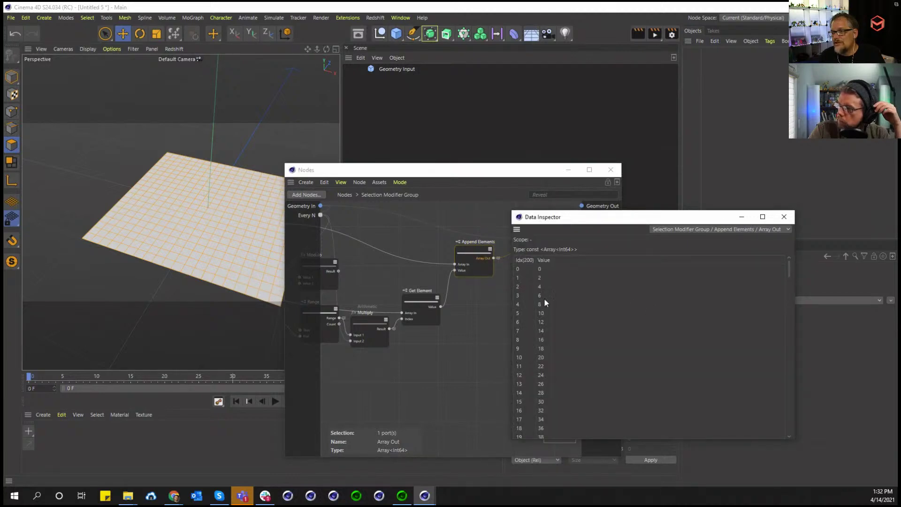
Move the Data Inspector clear of the attributes and set the Selection Modifier Group's Every N to 5
{"action": "left_click", "coordinate": [474, 343]}
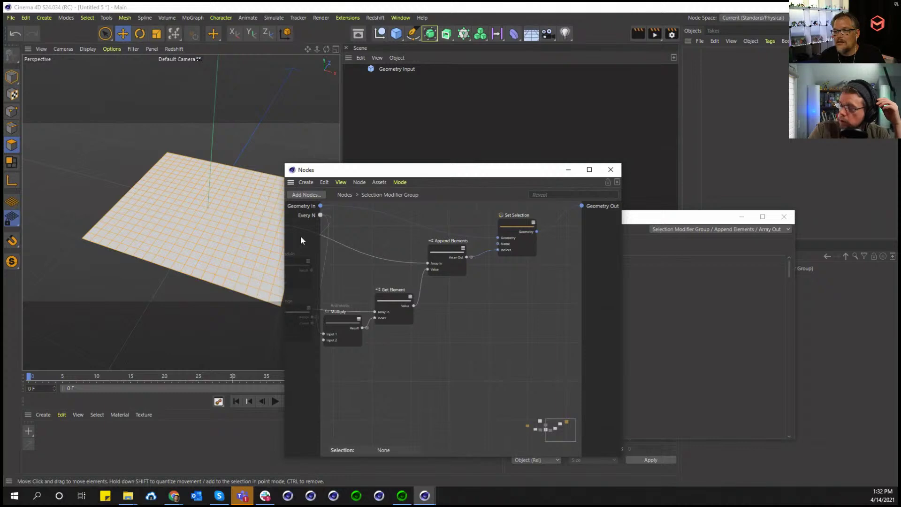
{"action": "left_click_drag", "start_coordinate": [680, 216], "coordinate": [516, 264]}
{"action": "double_click", "coordinate": [747, 307]}
{"action": "type", "text": "5"}
{"action": "key", "text": "Return"}
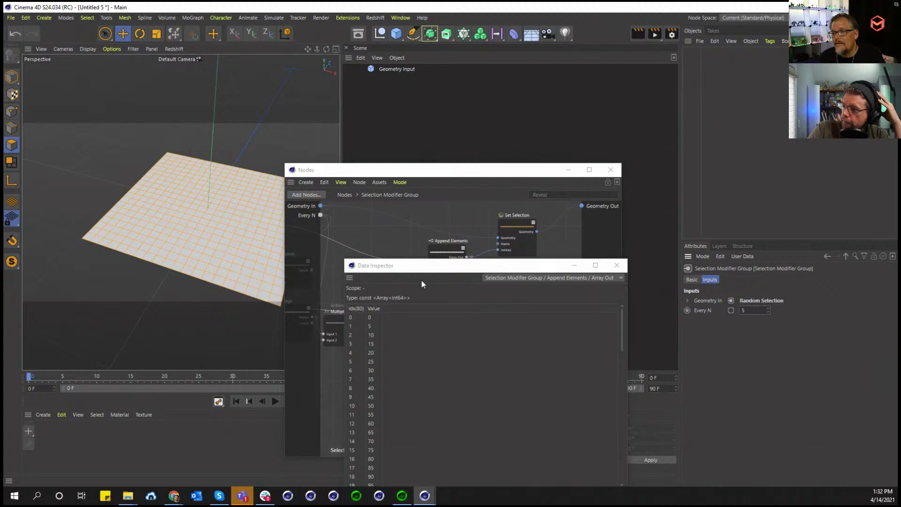
In the top-level graph, reposition the Selection Modifier Group and insert an Extrude node between it and Geometry Input
{"action": "left_click", "coordinate": [347, 197]}
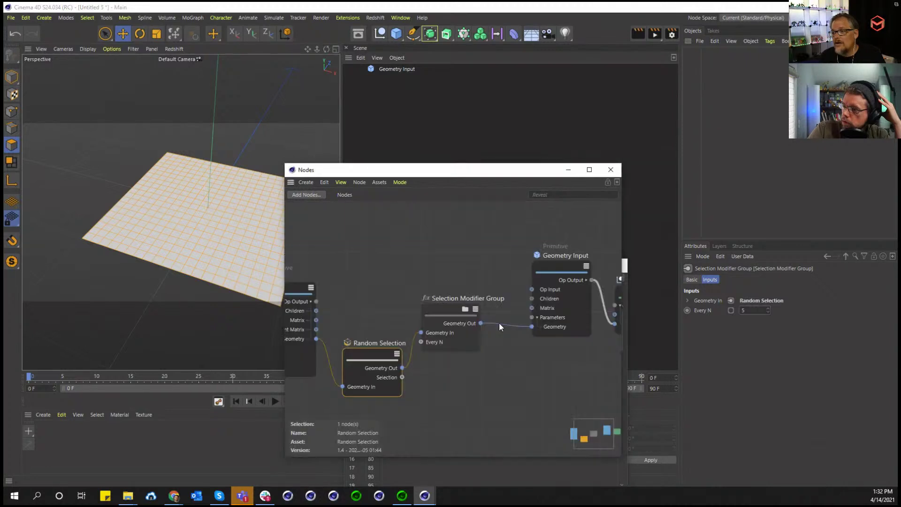
{"action": "left_click_drag", "start_coordinate": [453, 306], "coordinate": [386, 255]}
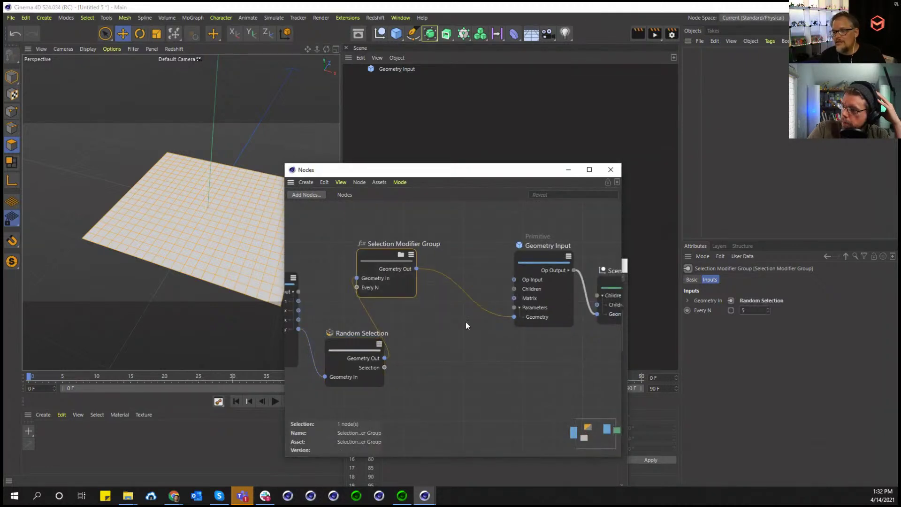
{"action": "double_click", "coordinate": [466, 321]}
{"action": "type", "text": "extr"}
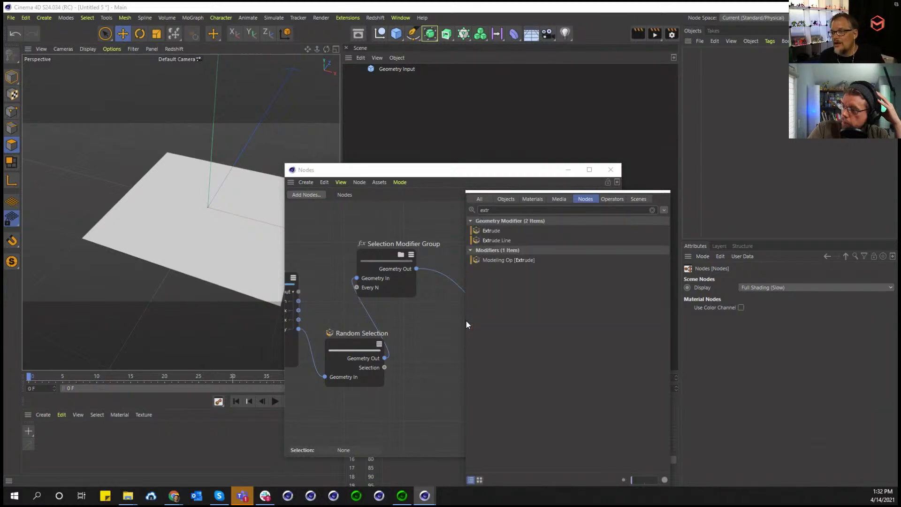
{"action": "left_click_drag", "start_coordinate": [489, 229], "coordinate": [449, 280]}
{"action": "left_click", "coordinate": [460, 294]}
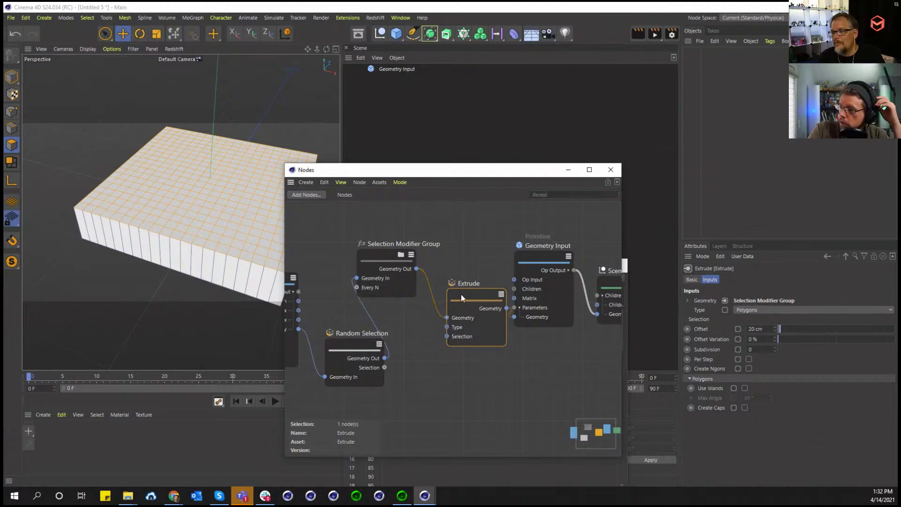
Inside the Selection Modifier Group, read through the Set Selection node's Indices in the Data Inspector and close the inspector
{"action": "left_click", "coordinate": [401, 255]}
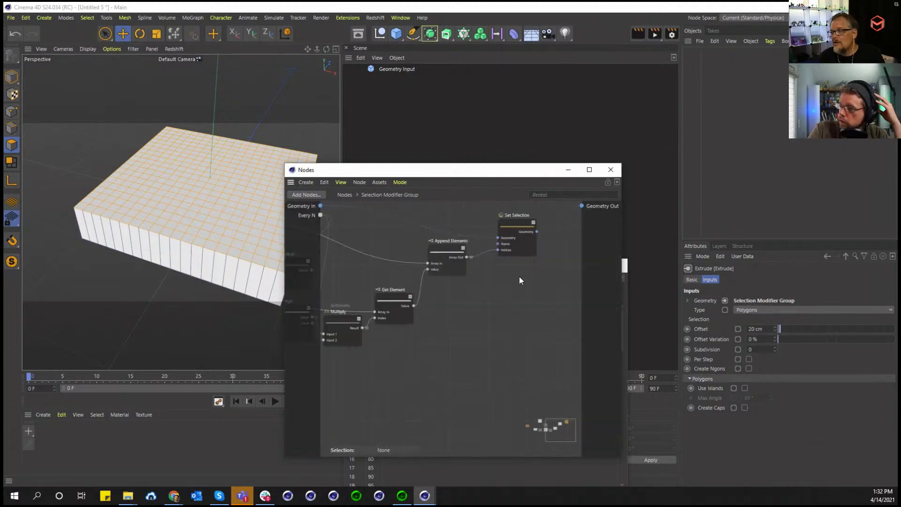
{"action": "left_click", "coordinate": [515, 227]}
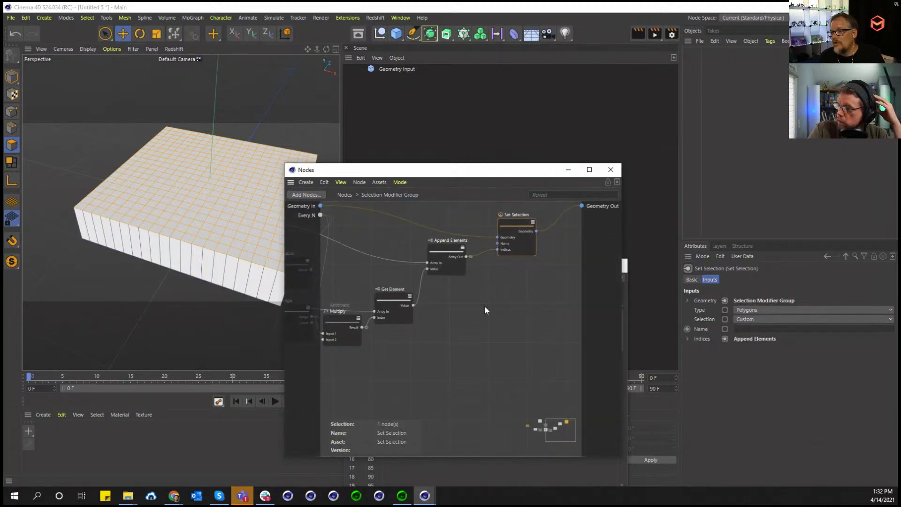
{"action": "right_click", "coordinate": [511, 249]}
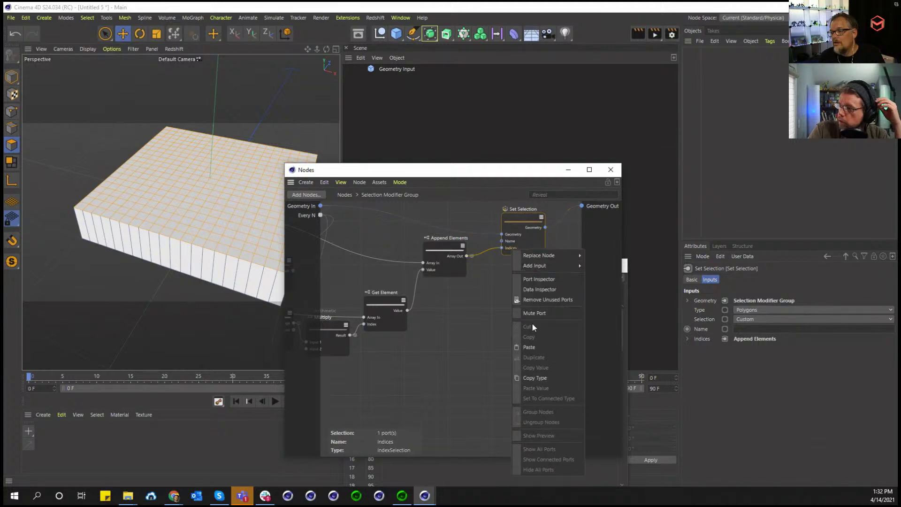
{"action": "left_click", "coordinate": [539, 289]}
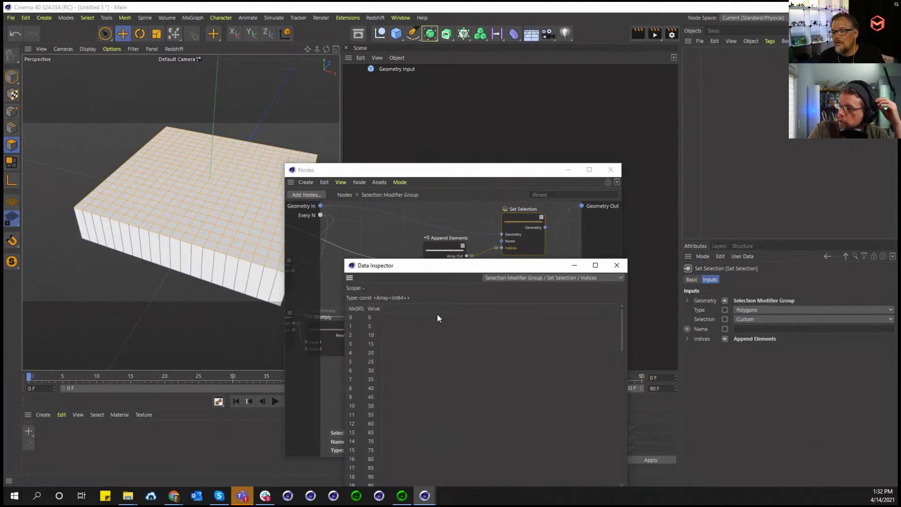
{"action": "scroll", "coordinate": [372, 323], "scroll_direction": "down", "scroll_amount": 10}
{"action": "scroll", "coordinate": [373, 327], "scroll_direction": "down", "scroll_amount": 6}
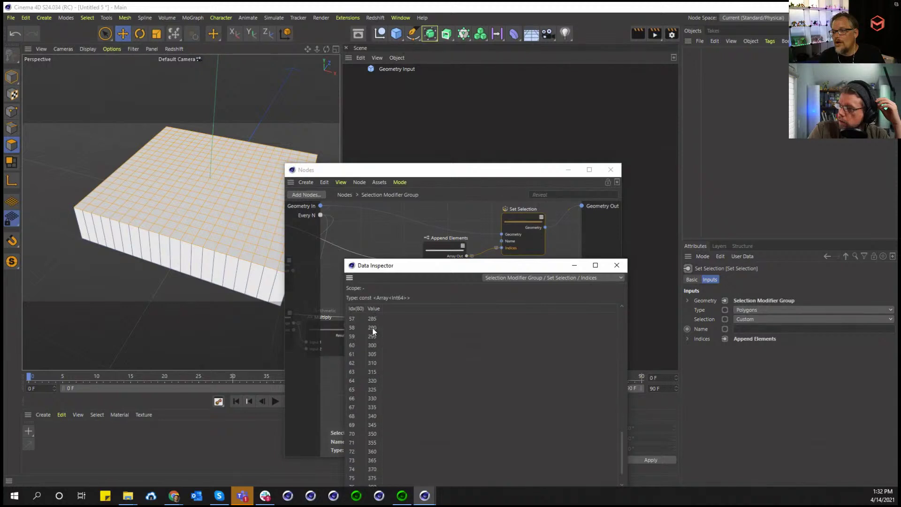
{"action": "left_click", "coordinate": [616, 265]}
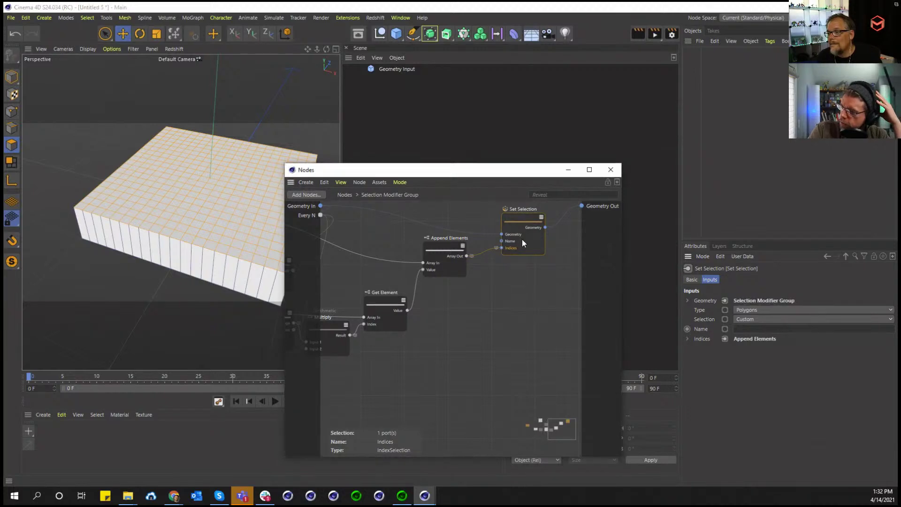
Review the Extrude and Random Selection nodes in the top-level graph and rearrange the Plane and Random Selection nodes
{"action": "left_click", "coordinate": [343, 195]}
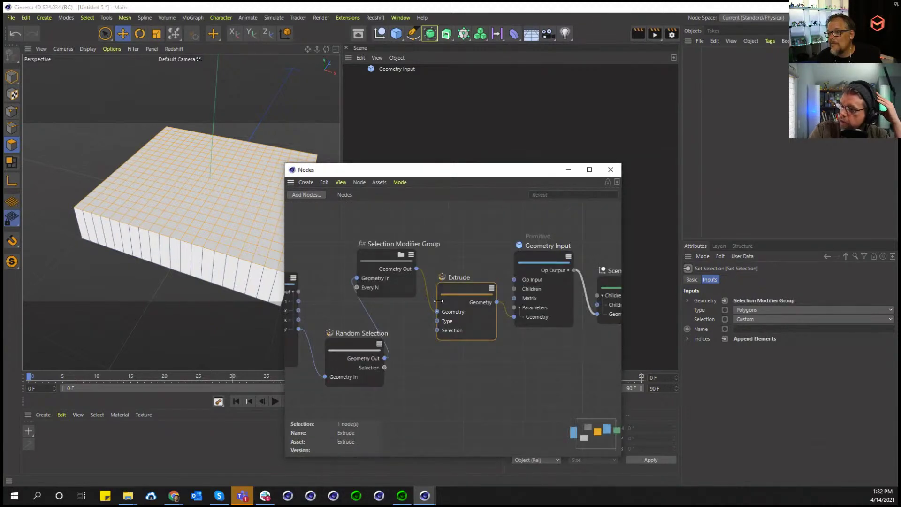
{"action": "left_click", "coordinate": [466, 287]}
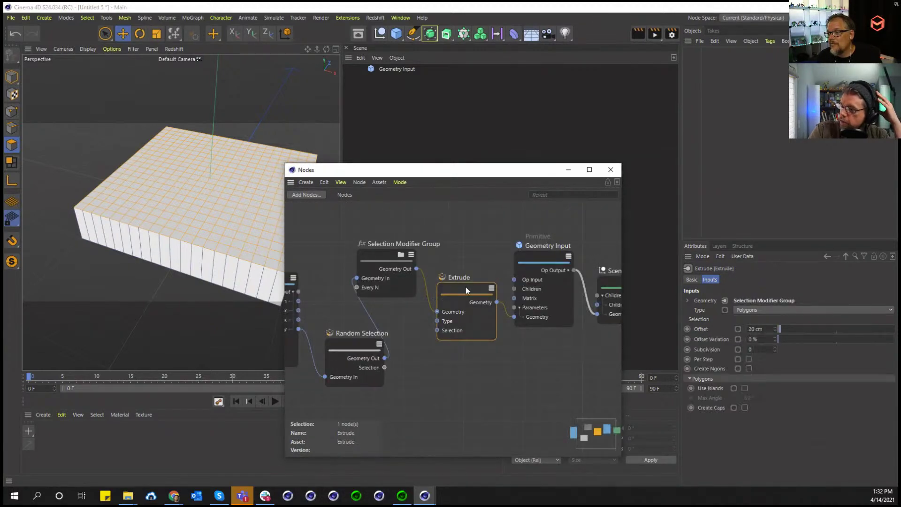
{"action": "left_click", "coordinate": [398, 254]}
{"action": "left_click_drag", "start_coordinate": [380, 345], "coordinate": [368, 342]}
{"action": "middle_click_drag", "start_coordinate": [368, 341], "coordinate": [443, 329]}
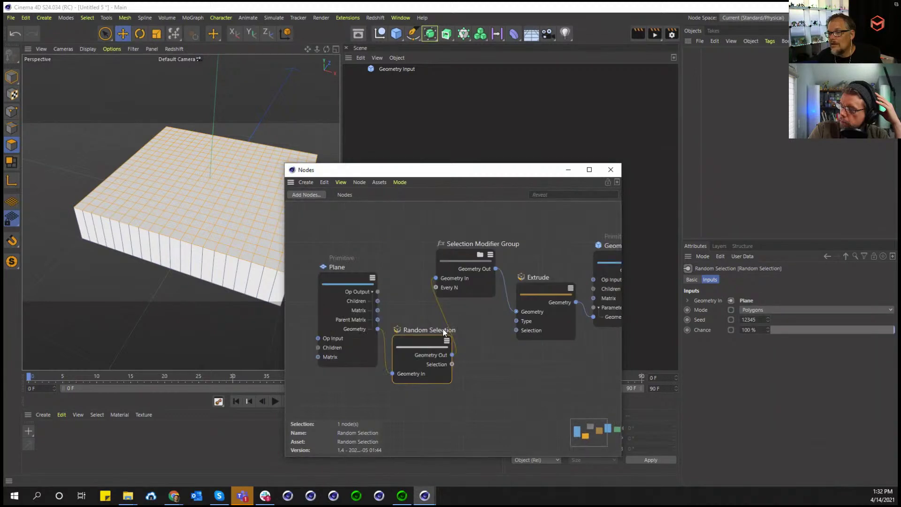
{"action": "left_click", "coordinate": [342, 279]}
{"action": "left_click", "coordinate": [411, 342]}
{"action": "left_click_drag", "start_coordinate": [411, 339], "coordinate": [393, 317]}
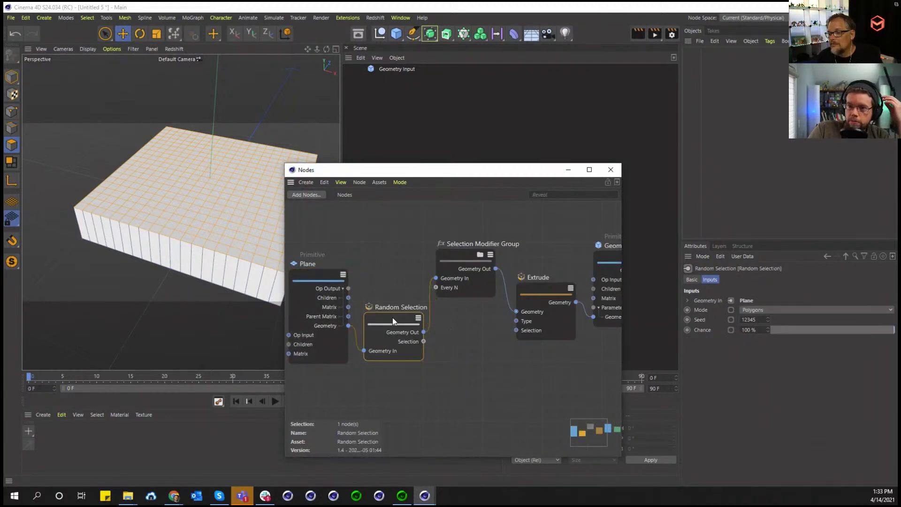
{"action": "scroll", "coordinate": [473, 336], "scroll_direction": "up", "scroll_amount": 1}
{"action": "middle_click_drag", "start_coordinate": [472, 336], "coordinate": [370, 337]}
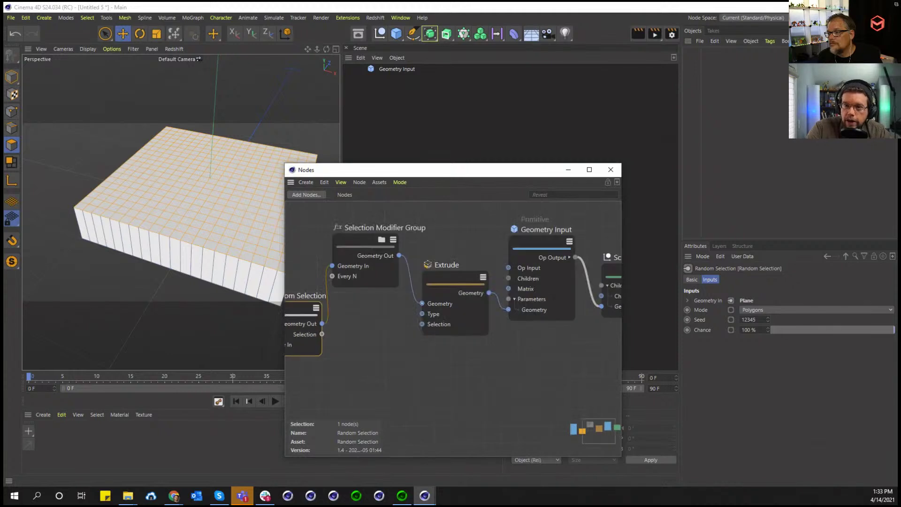
{"action": "mouse_move", "coordinate": [469, 345]}
{"action": "middle_mouse_down"}
{"action": "mouse_move", "coordinate": [368, 341]}
{"action": "mouse_move", "coordinate": [558, 349]}
{"action": "middle_mouse_up"}
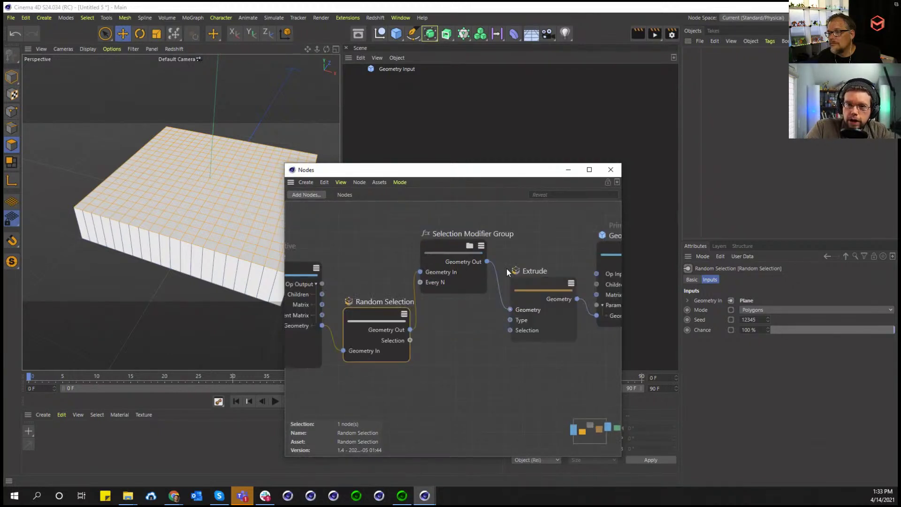
Enter the Selection Modifier Group, check its Get Selection node, and move Get Count and Divide closer to it
{"action": "left_click", "coordinate": [469, 246]}
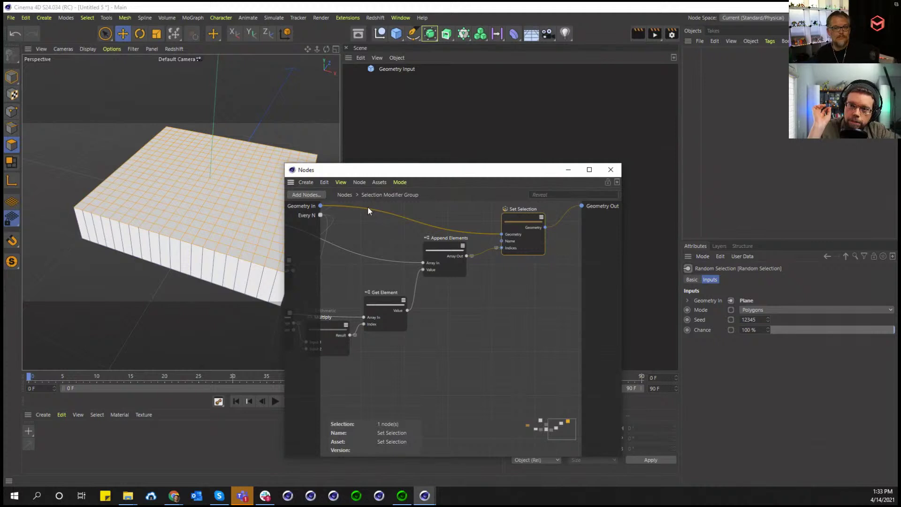
{"action": "scroll", "coordinate": [380, 217], "scroll_direction": "down", "scroll_amount": 2}
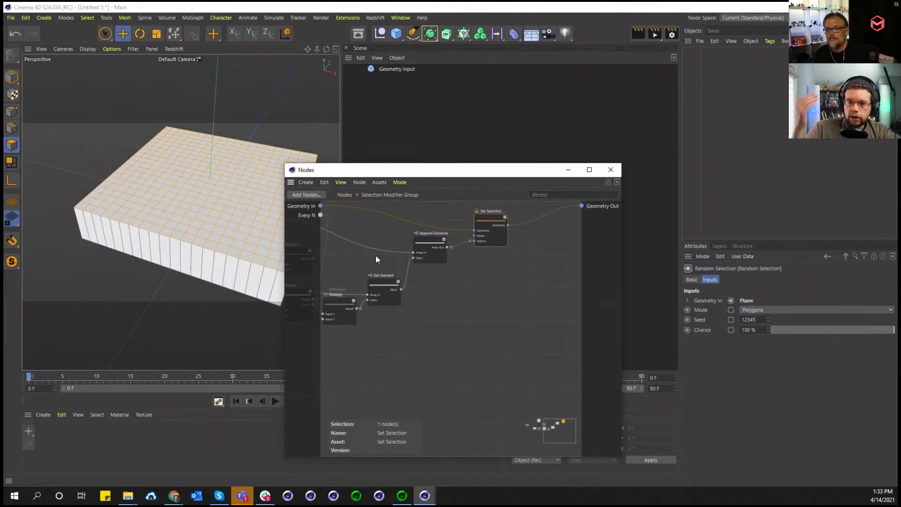
{"action": "middle_click_drag", "start_coordinate": [375, 256], "coordinate": [455, 280]}
{"action": "middle_click_drag", "start_coordinate": [389, 275], "coordinate": [455, 274]}
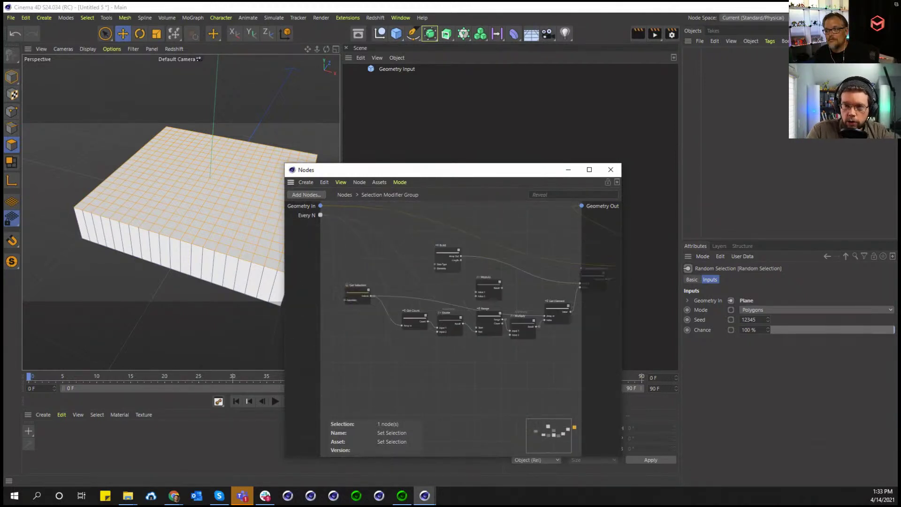
{"action": "scroll", "coordinate": [365, 279], "scroll_direction": "up", "scroll_amount": 2}
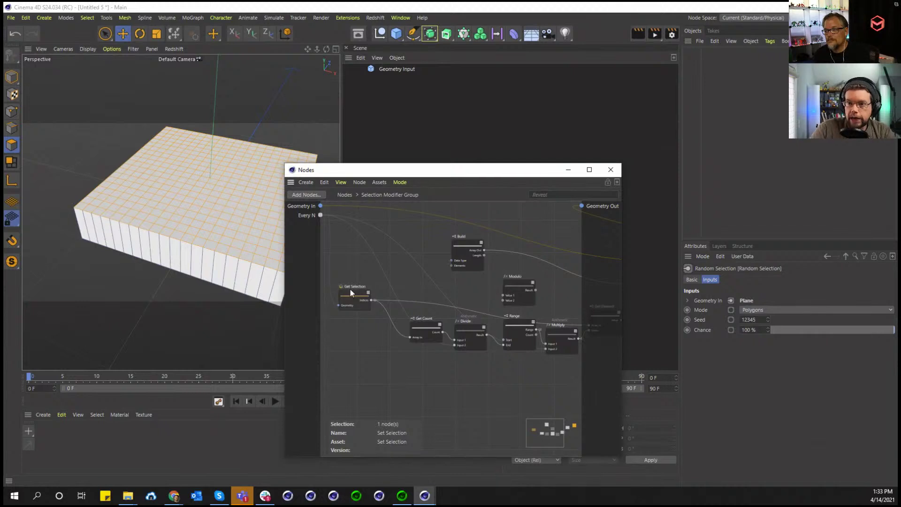
{"action": "left_click", "coordinate": [350, 288]}
{"action": "left_click_drag", "start_coordinate": [417, 325], "coordinate": [396, 326]}
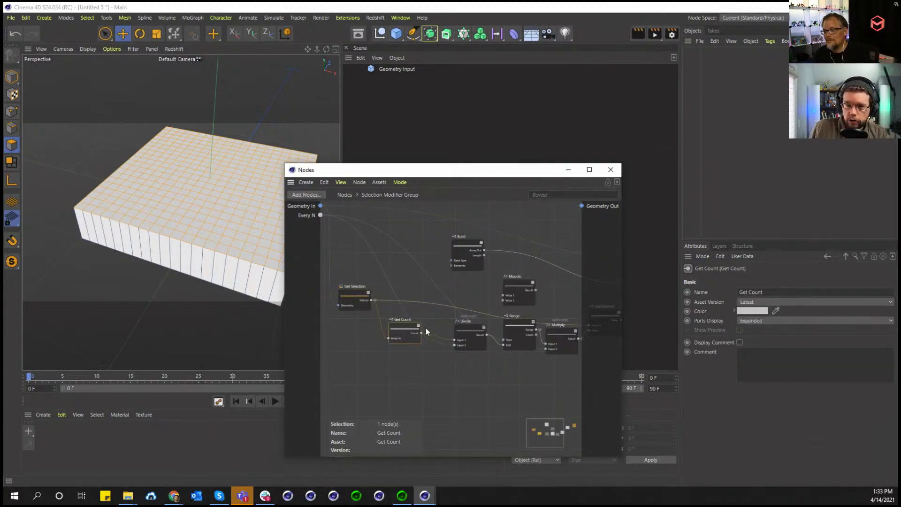
{"action": "left_click_drag", "start_coordinate": [474, 334], "coordinate": [453, 318]}
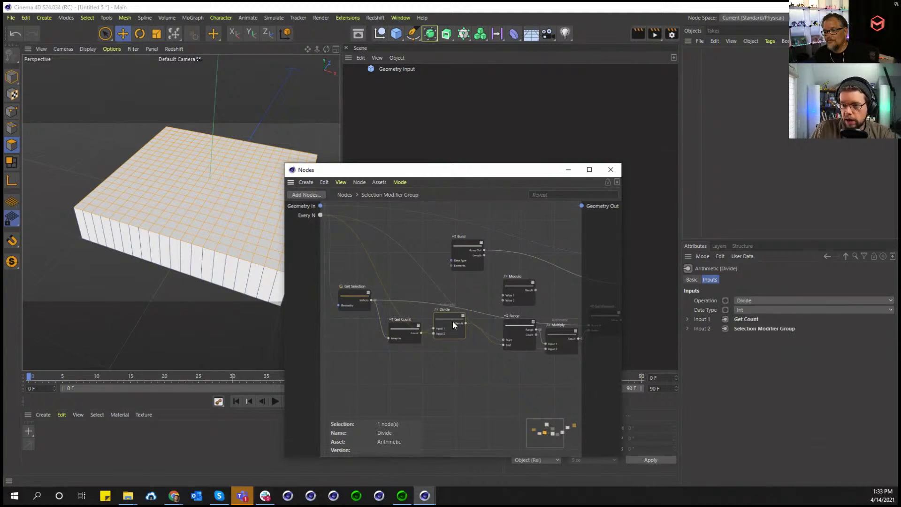
Set the Get Element node's Data Type to Int
{"action": "middle_click_drag", "start_coordinate": [455, 320], "coordinate": [311, 303]}
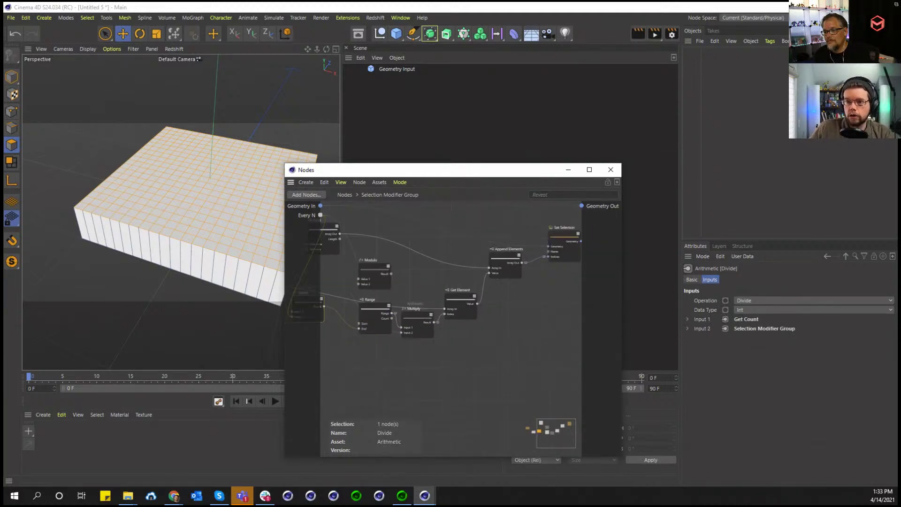
{"action": "left_click_drag", "start_coordinate": [452, 303], "coordinate": [461, 294]}
{"action": "left_click", "coordinate": [809, 300]}
{"action": "left_click", "coordinate": [815, 365]}
Set the Append Elements node's Data Type to Int
{"action": "scroll", "coordinate": [505, 294], "scroll_direction": "up", "scroll_amount": 2}
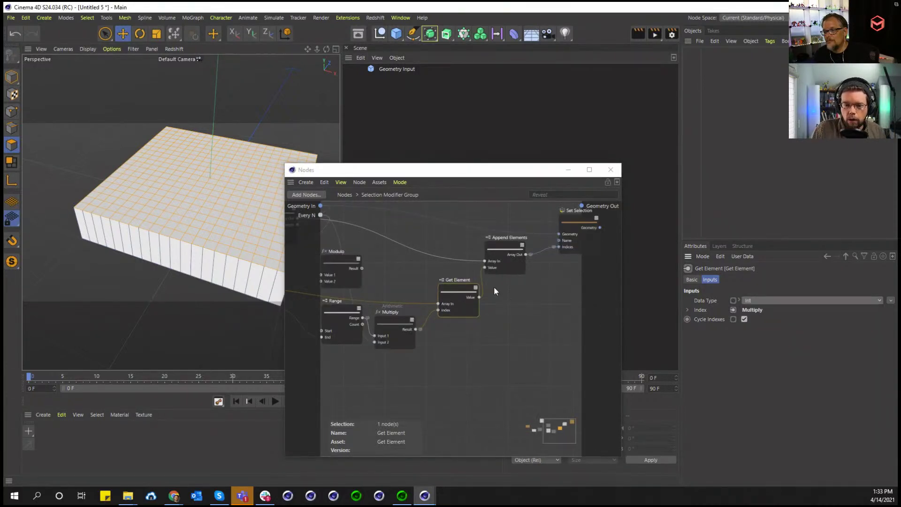
{"action": "middle_click_drag", "start_coordinate": [546, 292], "coordinate": [517, 295]}
{"action": "left_click", "coordinate": [473, 252]}
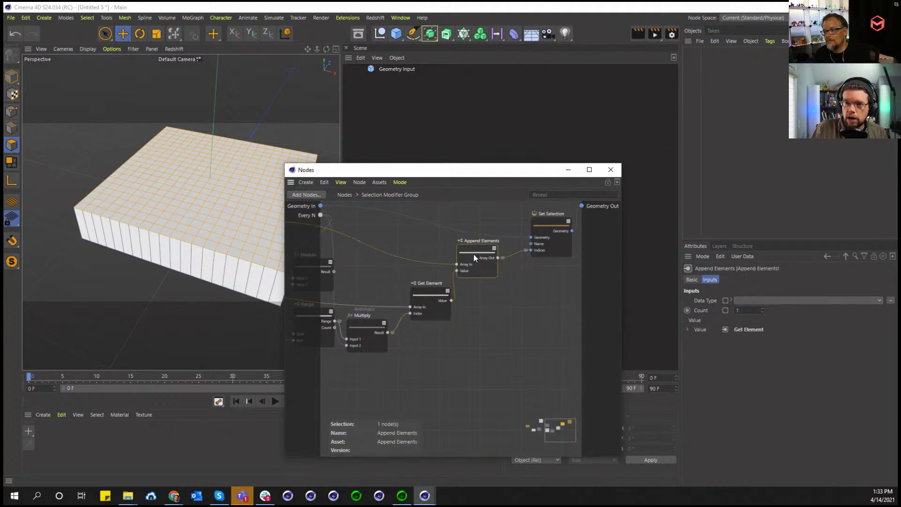
{"action": "left_click", "coordinate": [787, 303]}
{"action": "left_click", "coordinate": [786, 362]}
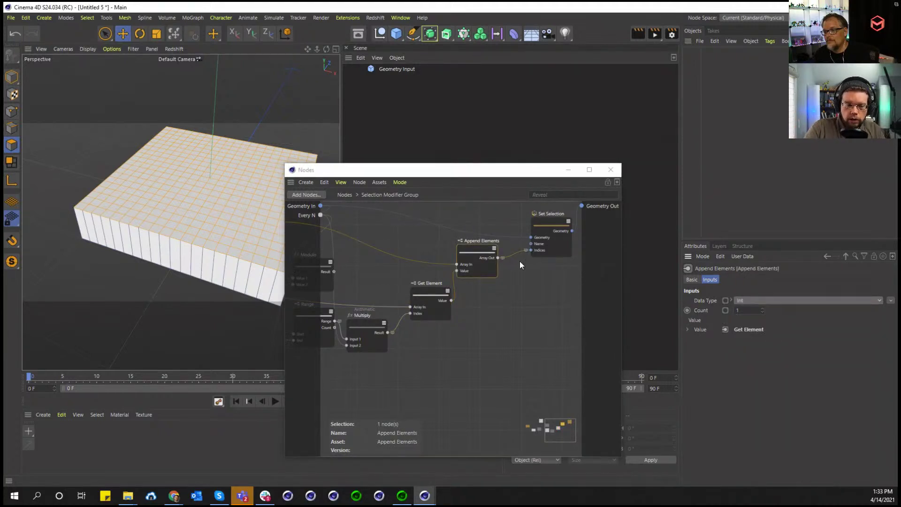
Compare the data types of the Set Selection node's Indices input and the Append Elements node's Array Out
{"action": "left_click", "coordinate": [548, 228]}
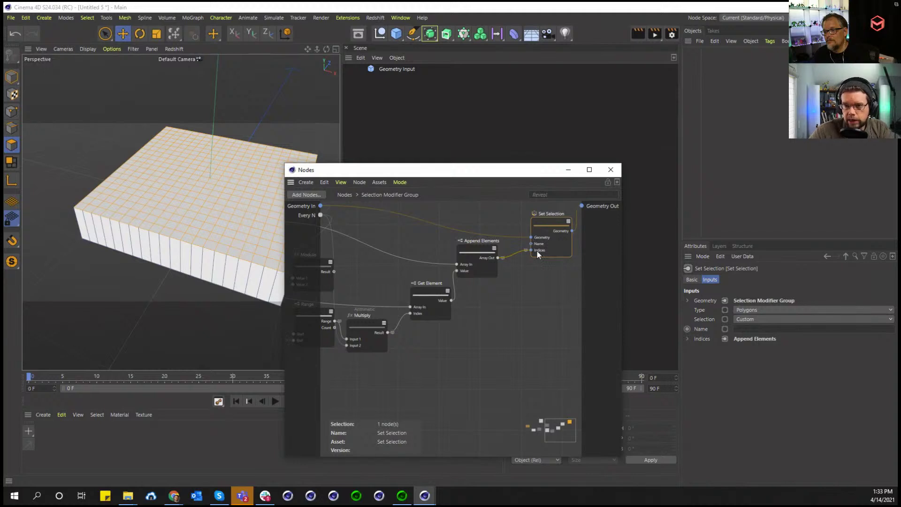
{"action": "left_click", "coordinate": [537, 252]}
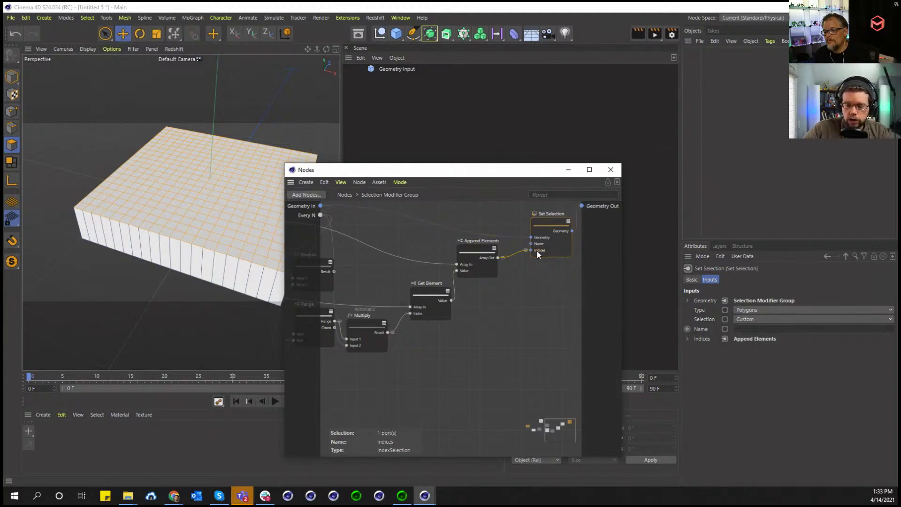
{"action": "left_click", "coordinate": [491, 258]}
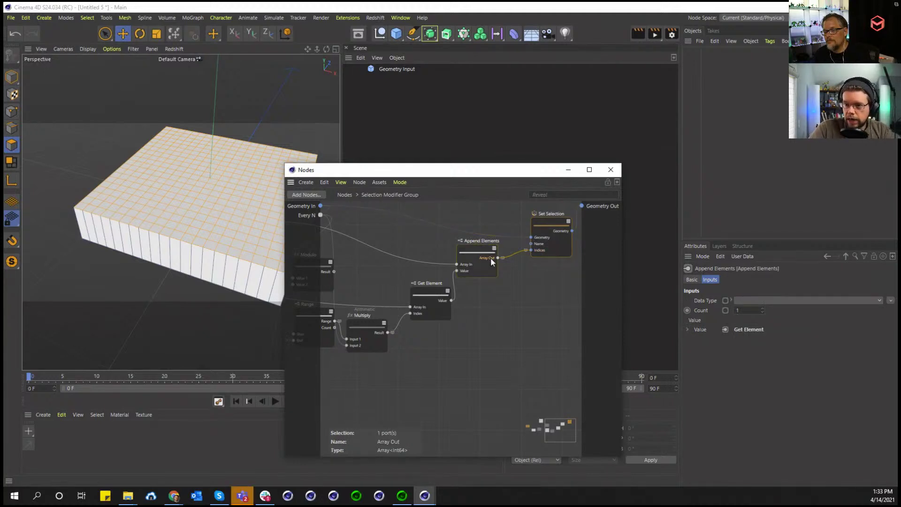
{"action": "left_click_drag", "start_coordinate": [482, 252], "coordinate": [485, 262]}
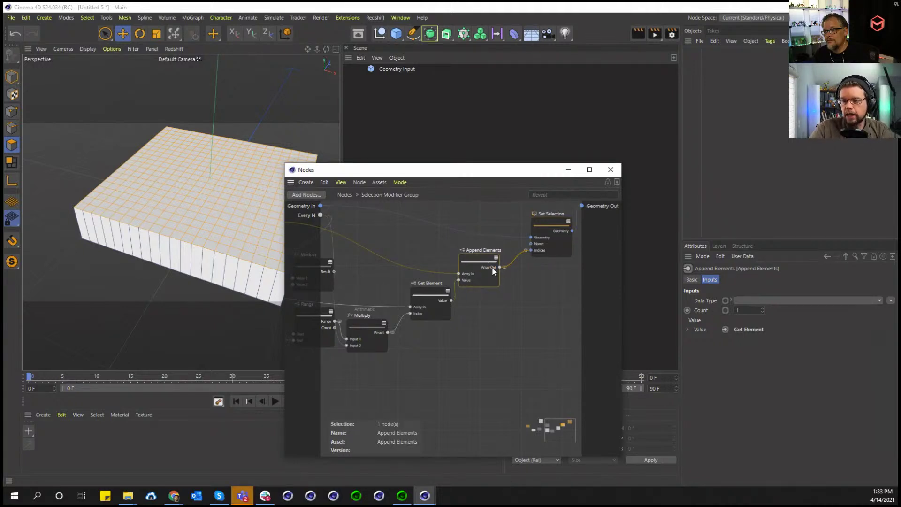
{"action": "left_click", "coordinate": [534, 250]}
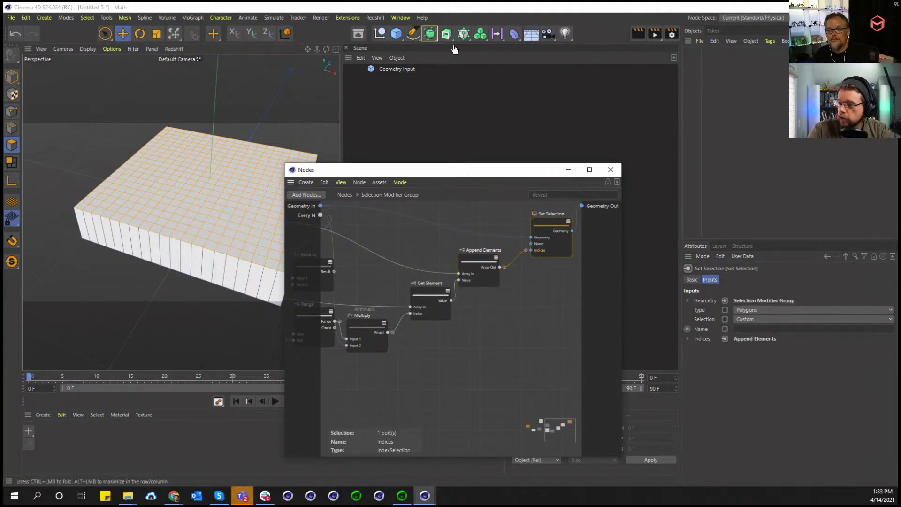
Examine the Set Selection node's Indices values in the Data Inspector, and close the inspector
{"action": "left_click", "coordinate": [348, 17]}
{"action": "left_click", "coordinate": [345, 43]}
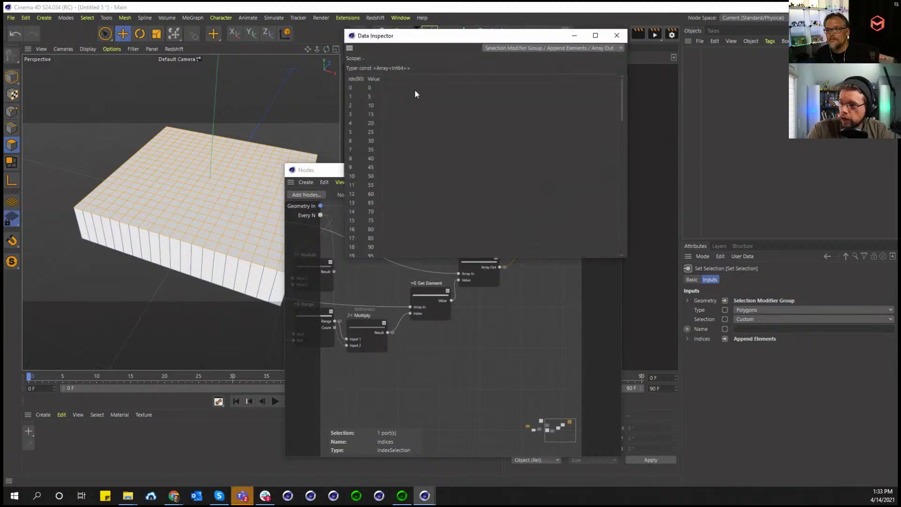
{"action": "left_click", "coordinate": [545, 49]}
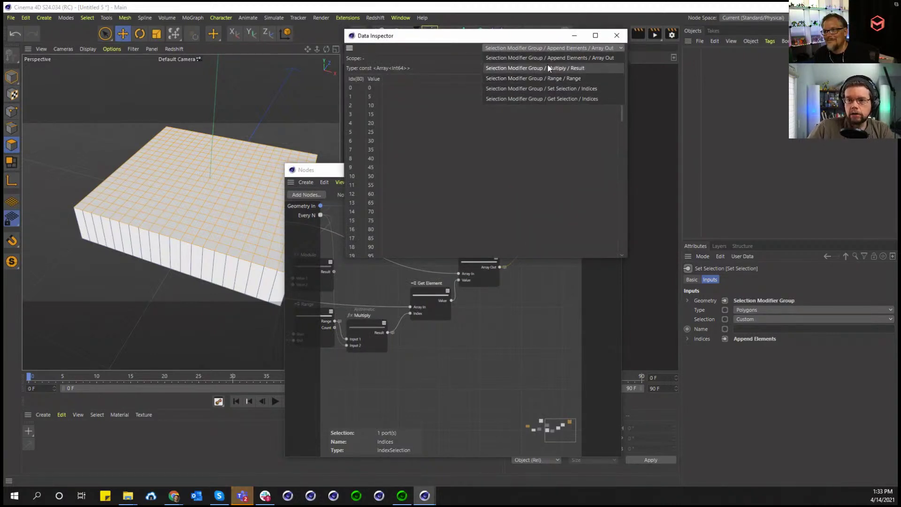
{"action": "left_click", "coordinate": [550, 89]}
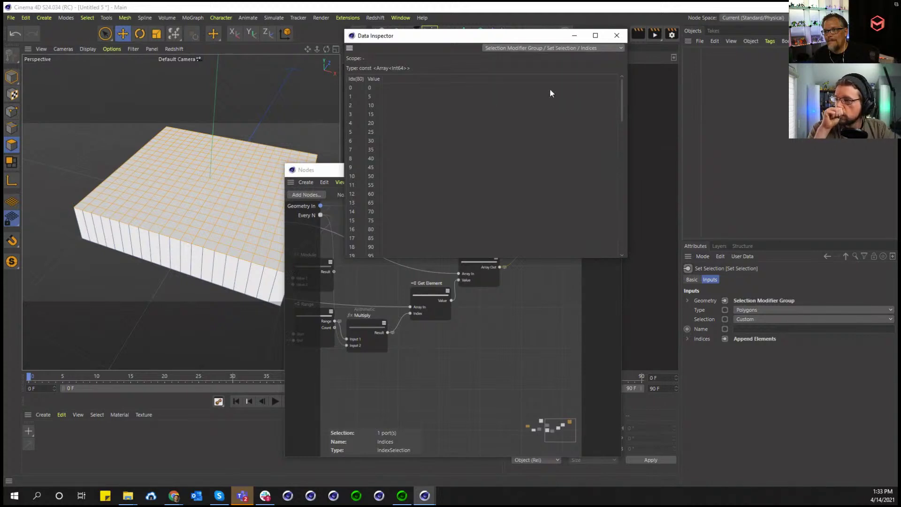
{"action": "scroll", "coordinate": [483, 97], "scroll_direction": "down", "scroll_amount": 4}
{"action": "scroll", "coordinate": [482, 98], "scroll_direction": "down", "scroll_amount": 15}
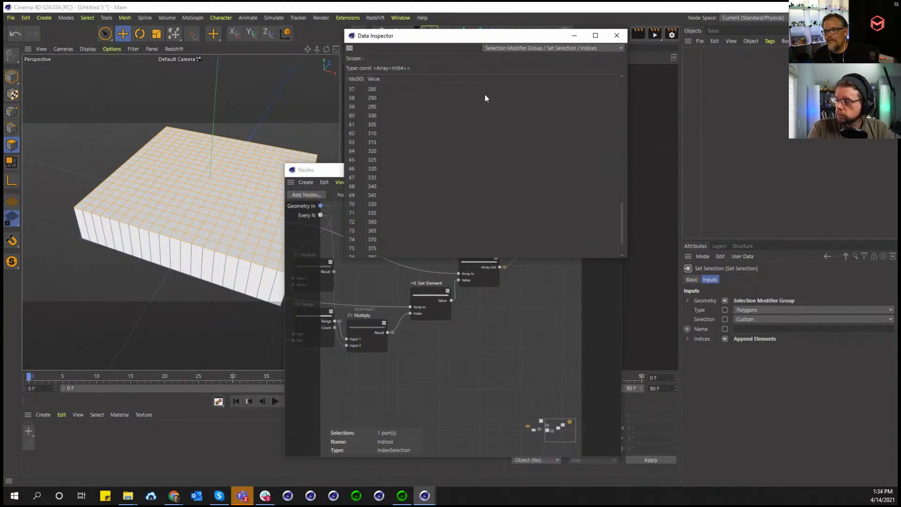
{"action": "left_click", "coordinate": [616, 35]}
Check the Selection Modifier Group's inputs in the top-level graph, and go back inside the group
{"action": "left_click", "coordinate": [527, 216]}
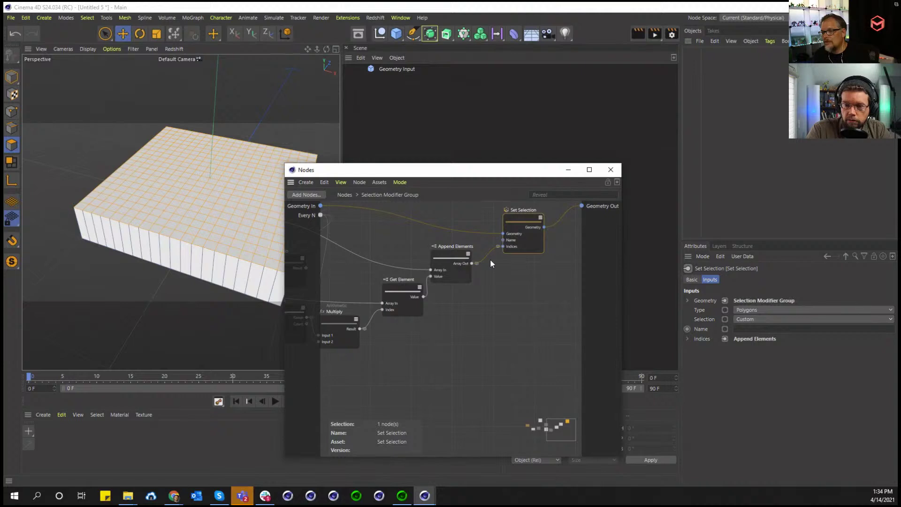
{"action": "scroll", "coordinate": [443, 274], "scroll_direction": "down", "scroll_amount": 3}
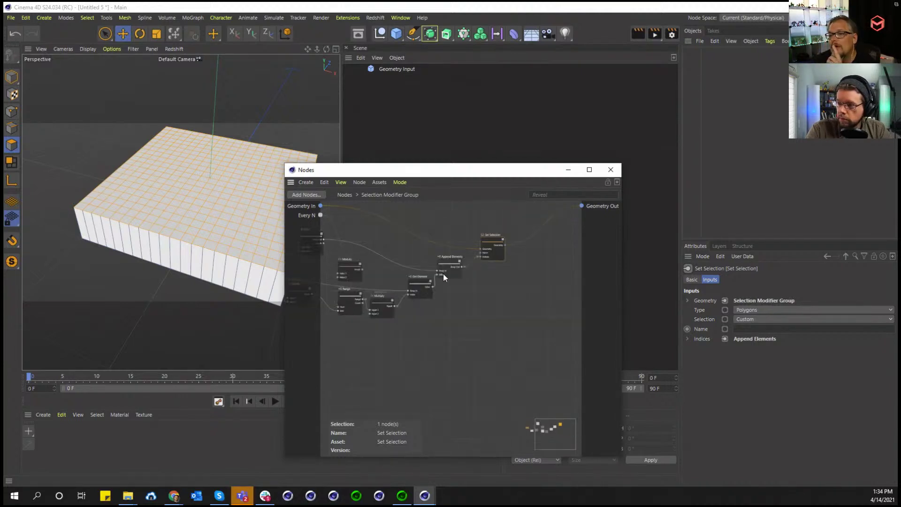
{"action": "key", "text": "h"}
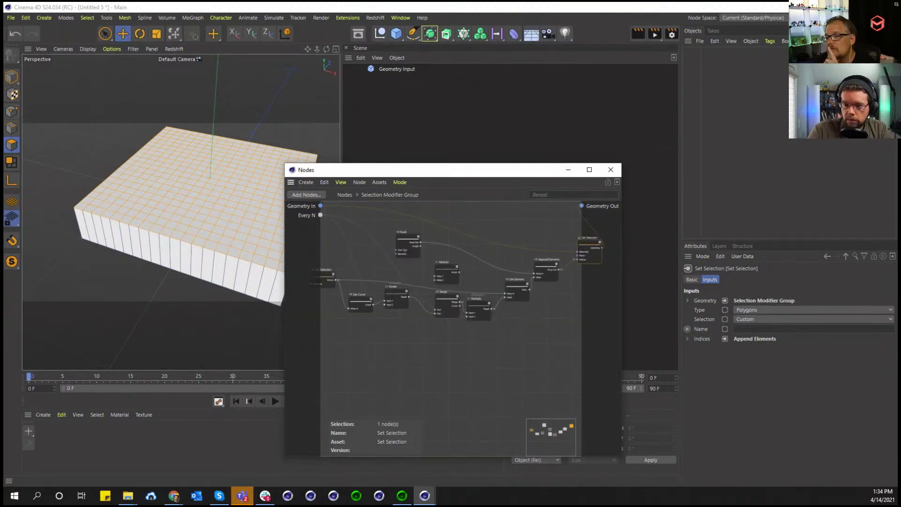
{"action": "left_click", "coordinate": [346, 195]}
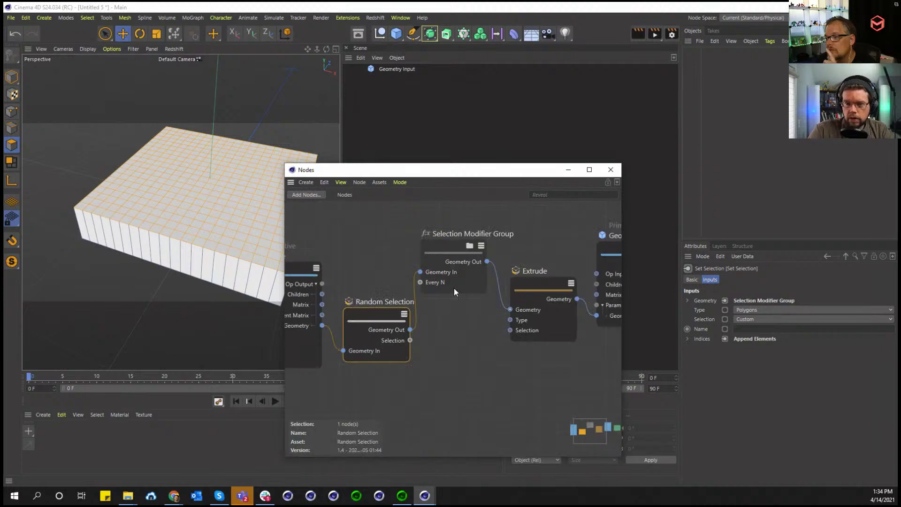
{"action": "left_click", "coordinate": [466, 256]}
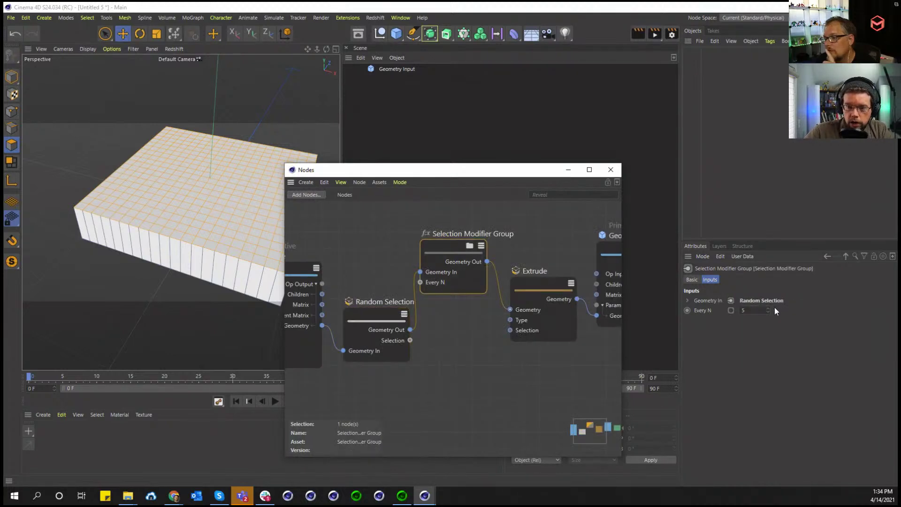
{"action": "left_click_drag", "start_coordinate": [592, 315], "coordinate": [595, 315]}
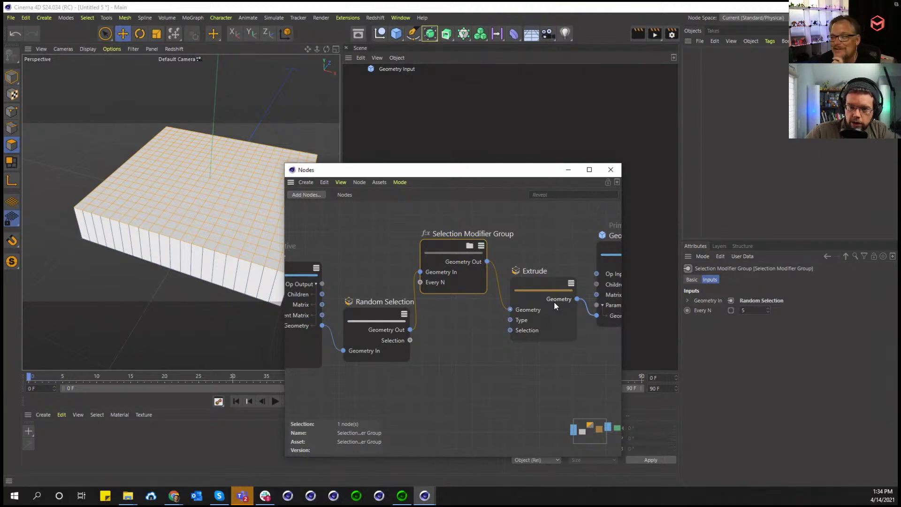
{"action": "left_click", "coordinate": [469, 246]}
{"action": "scroll", "coordinate": [525, 263], "scroll_direction": "up", "scroll_amount": 6}
{"action": "double_click", "coordinate": [528, 307]}
{"action": "type", "text": "extr"}
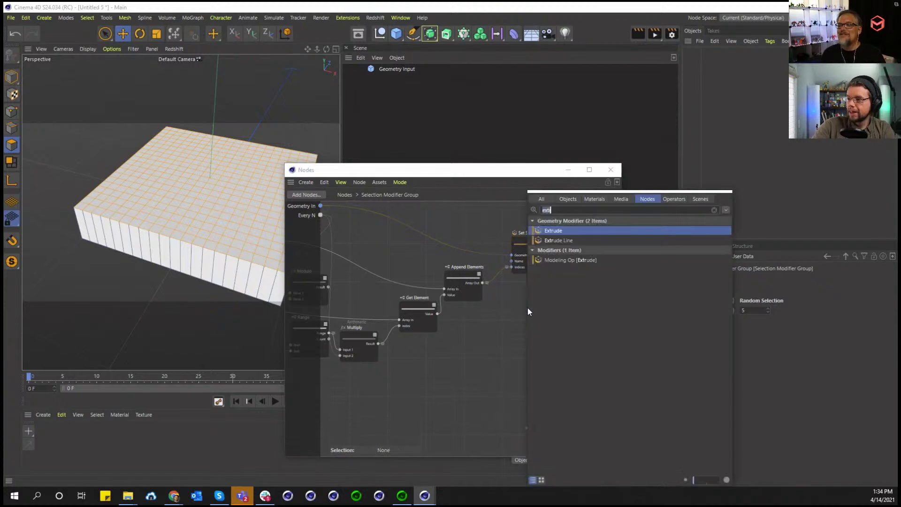
{"action": "type", "text": "activ"}
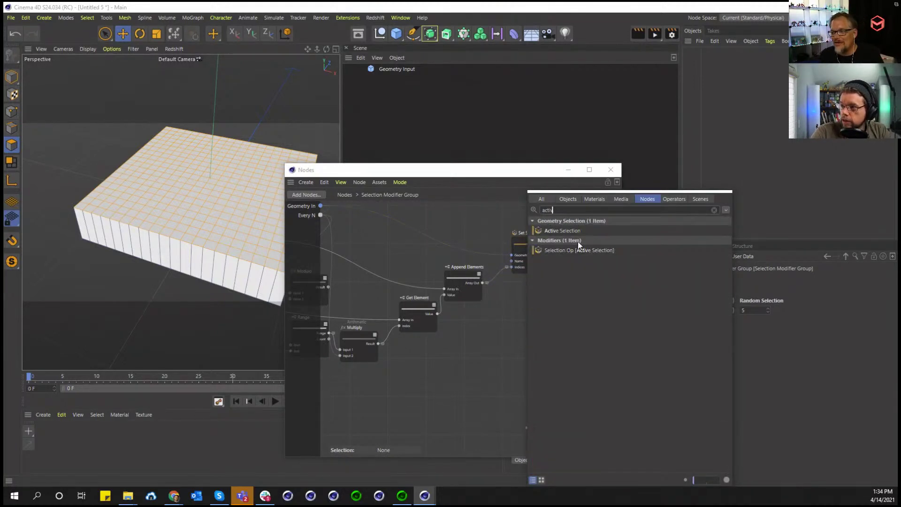
{"action": "double_click", "coordinate": [578, 250]}
{"action": "mouse_move", "coordinate": [515, 295]}
{"action": "left_mouse_down"}
{"action": "mouse_move", "coordinate": [520, 285]}
{"action": "mouse_move", "coordinate": [486, 290]}
{"action": "mouse_move", "coordinate": [505, 293]}
{"action": "mouse_move", "coordinate": [472, 283]}
{"action": "mouse_move", "coordinate": [501, 300]}
{"action": "left_mouse_up"}
{"action": "key", "text": "Delete"}
Replace Set Selection with an Active Selection node, wiring Geometry In to Geometry, Append Elements' Array Out to Indices, and its output to Geometry Out
{"action": "key", "text": "shift+c"}
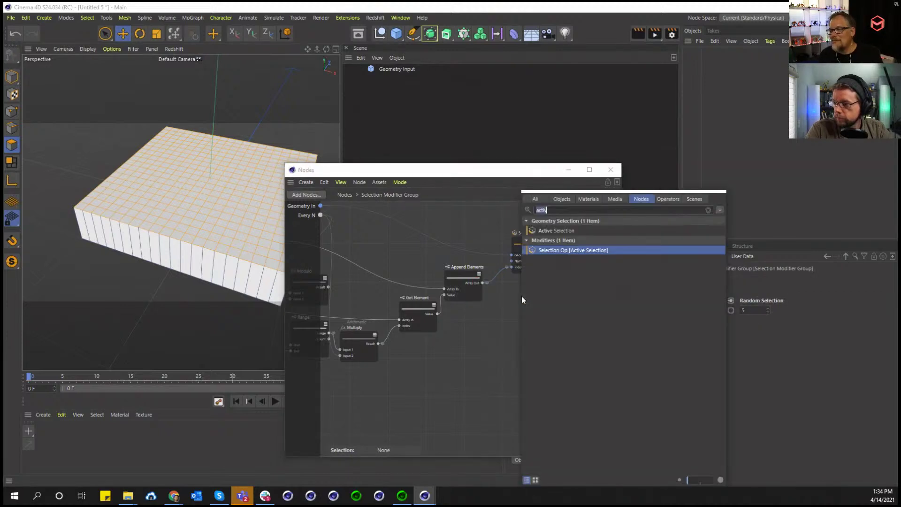
{"action": "left_click", "coordinate": [550, 235]}
{"action": "right_click", "coordinate": [491, 307]}
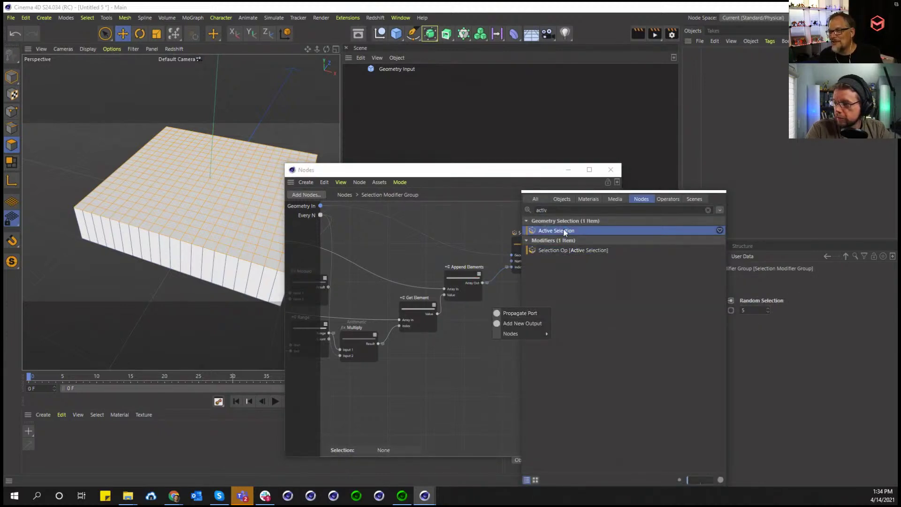
{"action": "left_click_drag", "start_coordinate": [565, 233], "coordinate": [530, 298]}
{"action": "left_click_drag", "start_coordinate": [321, 205], "coordinate": [522, 311]}
{"action": "left_click_drag", "start_coordinate": [483, 282], "coordinate": [581, 207]}
{"action": "left_click", "coordinate": [537, 243]}
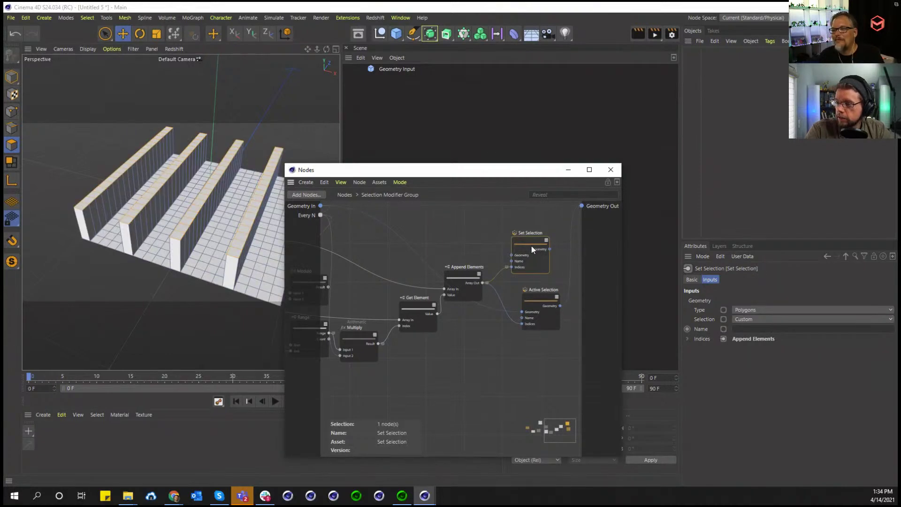
{"action": "key", "text": "Delete"}
Test the Selection Modifier Group from the top-level graph by setting Every N to 2 and stepping it up to 11
{"action": "left_click", "coordinate": [345, 194]}
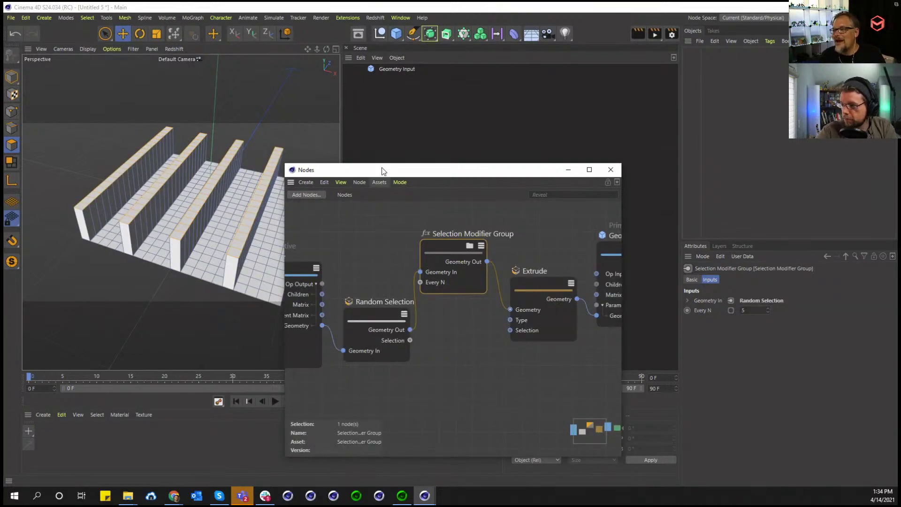
{"action": "left_click_drag", "start_coordinate": [385, 170], "coordinate": [456, 155]}
{"action": "double_click", "coordinate": [765, 311]}
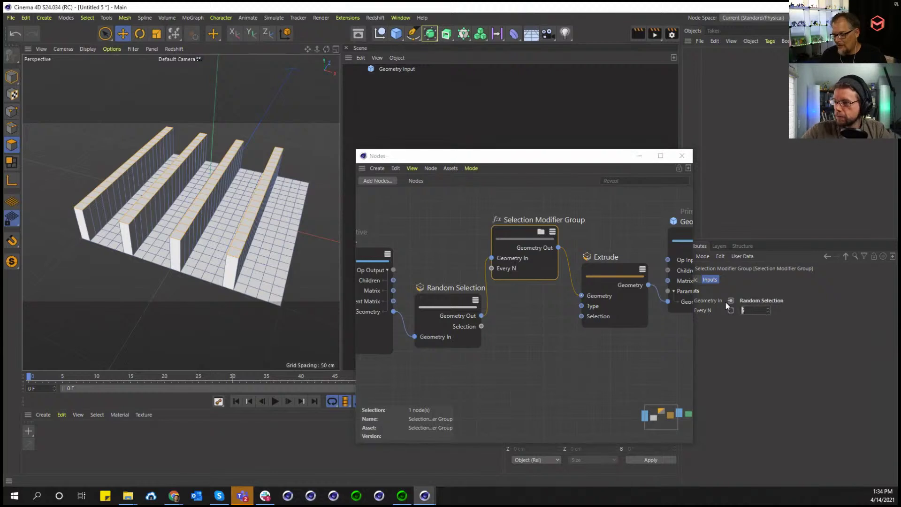
{"action": "type", "text": "2"}
{"action": "key", "text": "Return"}
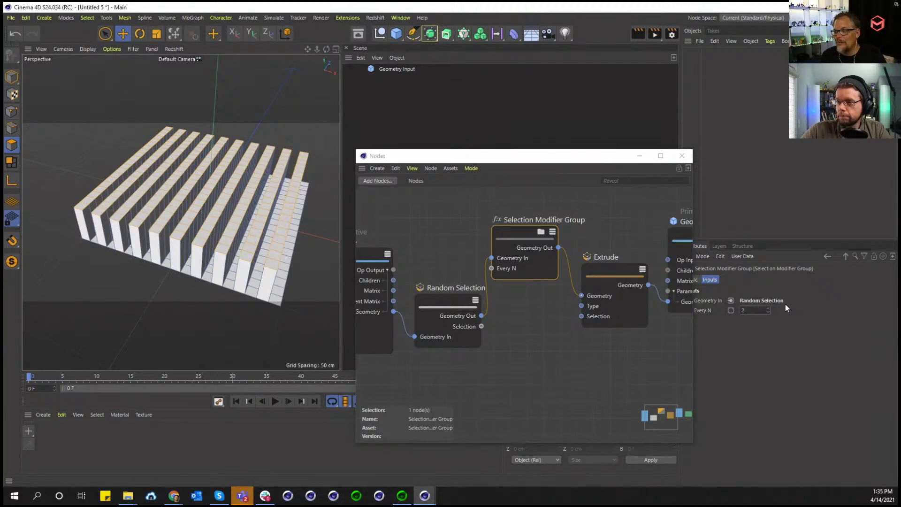
{"action": "left_click", "coordinate": [768, 309]}
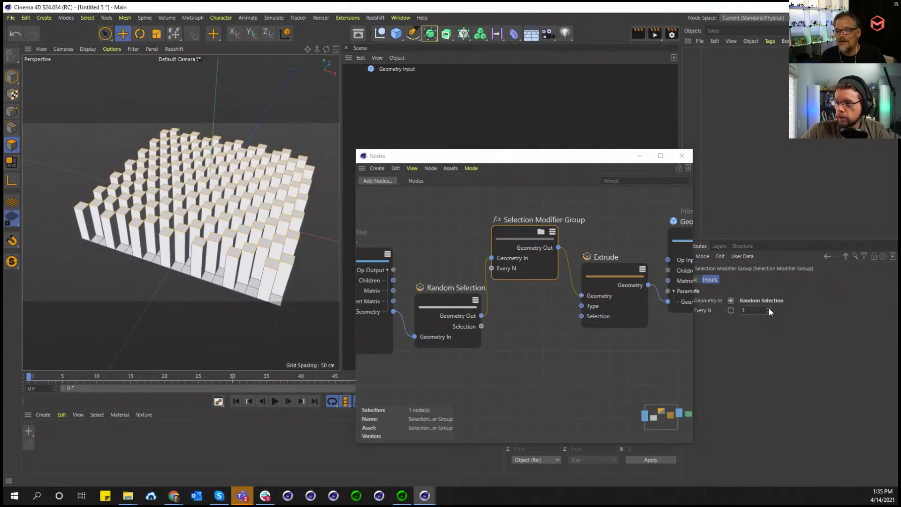
{"action": "left_click", "coordinate": [769, 308]}
{"action": "left_click", "coordinate": [768, 308]}
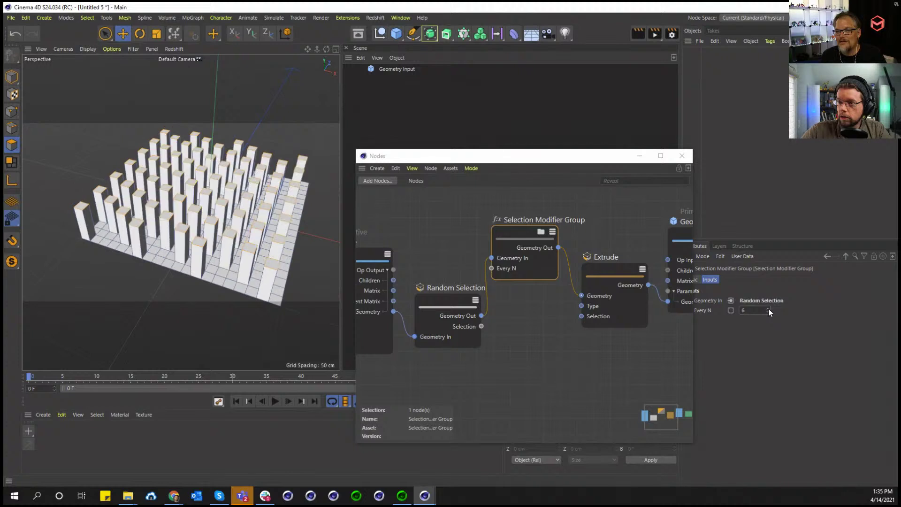
{"action": "left_click", "coordinate": [768, 308]}
{"action": "left_click", "coordinate": [767, 309]}
{"action": "left_click", "coordinate": [768, 308]}
{"action": "left_click", "coordinate": [767, 308]}
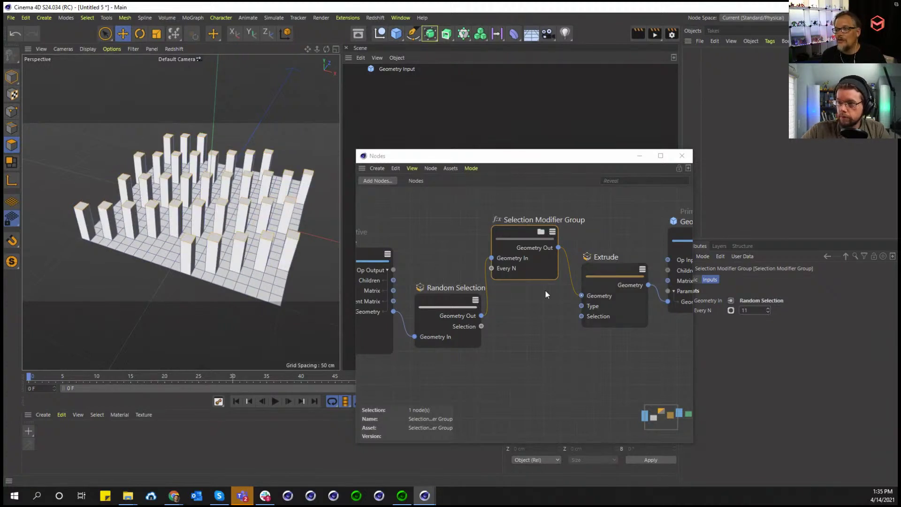
Insert a Loop Selection node between Random Selection and the Selection Modifier Group, moving Random Selection aside for it
{"action": "left_click_drag", "start_coordinate": [453, 304], "coordinate": [400, 300]}
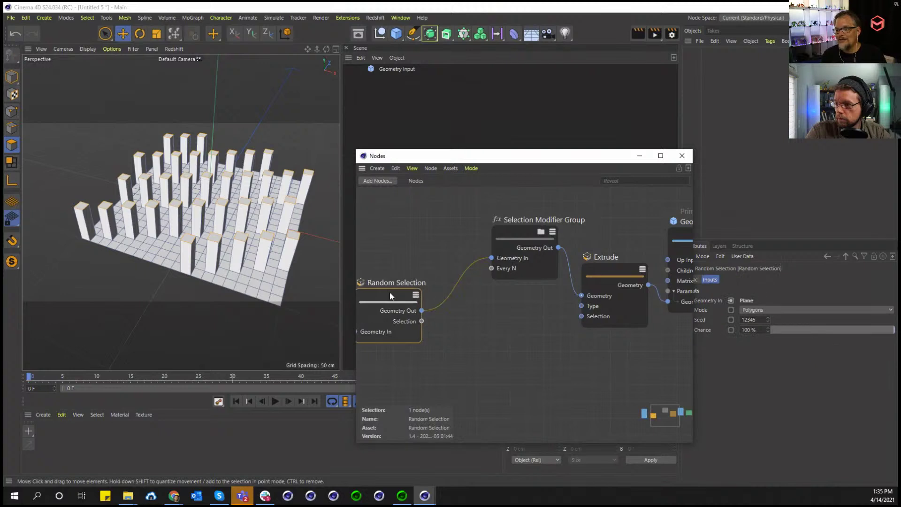
{"action": "double_click", "coordinate": [477, 323]}
{"action": "type", "text": "activ"}
{"action": "key", "text": "BackSpace"}
{"action": "key", "text": "BackSpace"}
{"action": "key", "text": "BackSpace"}
{"action": "key", "text": "BackSpace"}
{"action": "key", "text": "BackSpace"}
{"action": "type", "text": "loop"}
{"action": "left_click_drag", "start_coordinate": [485, 299], "coordinate": [448, 287]}
Set the Loop Selection node's Edge Point A to 15 and Edge Point B to 16
{"action": "left_click", "coordinate": [770, 329]}
{"action": "type", "text": "15"}
{"action": "key", "text": "Tab"}
{"action": "type", "text": "16"}
{"action": "key", "text": "Return"}
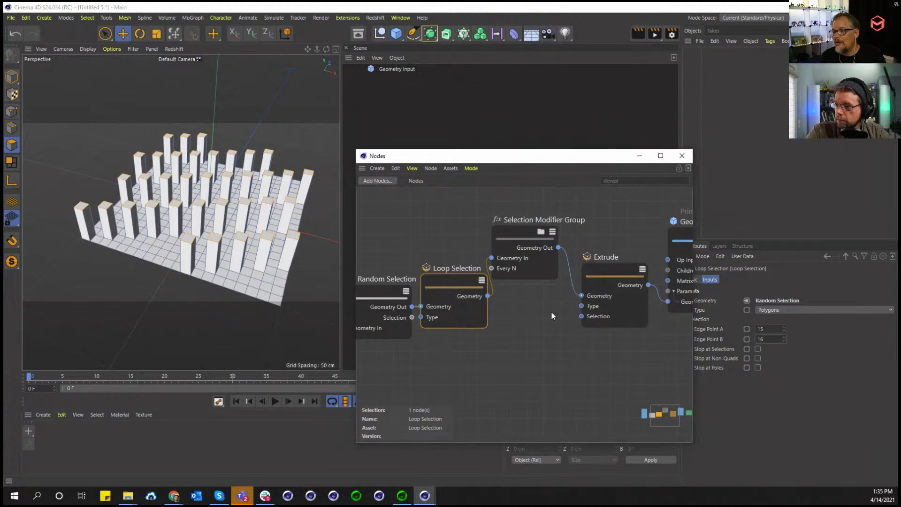
Examine the Selection Modifier Group's internal nodes and the settings of the Loop Selection and Random Selection nodes feeding it
{"action": "middle_click_drag", "start_coordinate": [509, 297], "coordinate": [483, 286]}
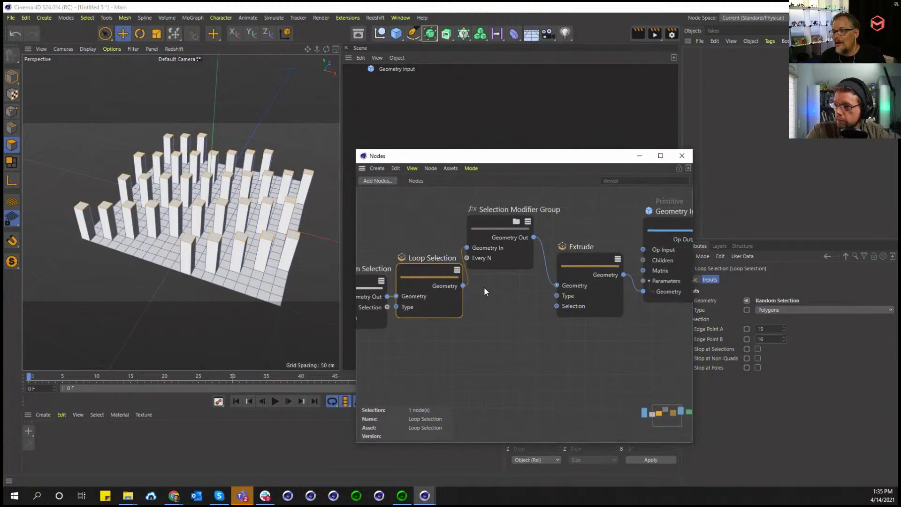
{"action": "double_click", "coordinate": [508, 229]}
{"action": "middle_click_drag", "start_coordinate": [479, 244], "coordinate": [475, 219]}
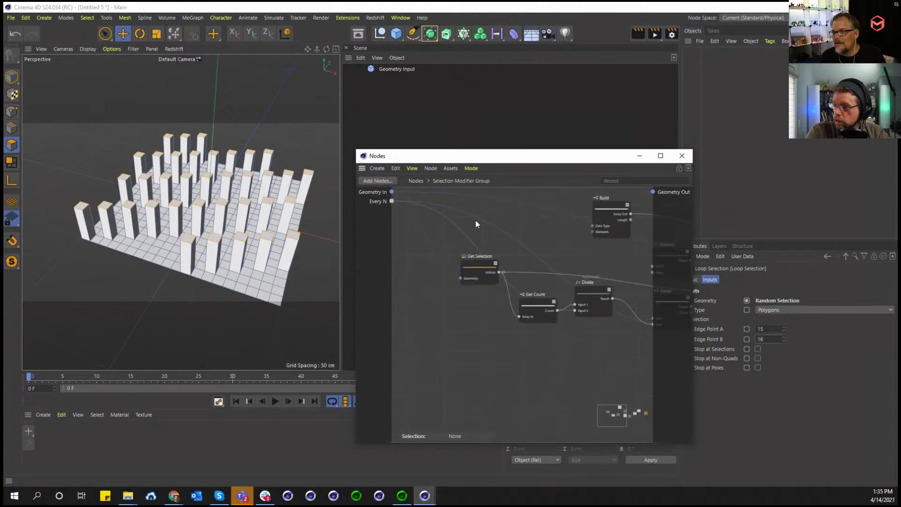
{"action": "left_click", "coordinate": [416, 180]}
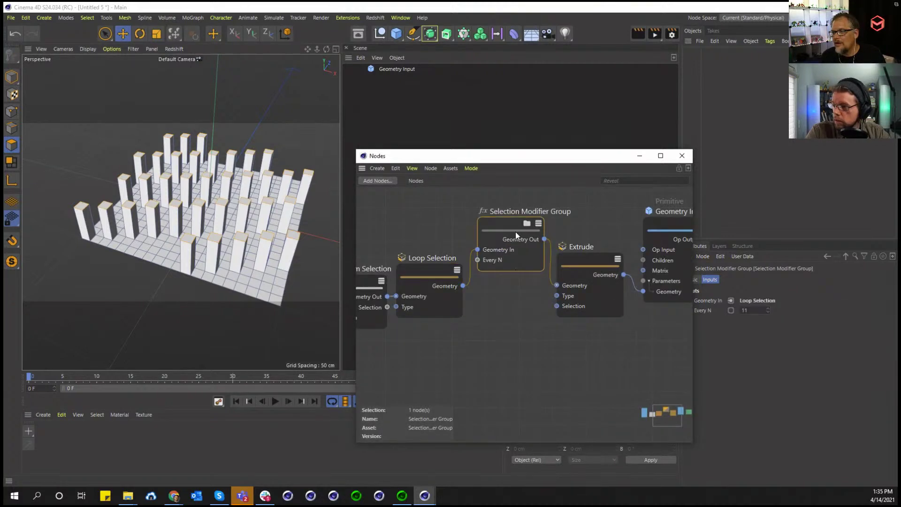
{"action": "left_click_drag", "start_coordinate": [580, 252], "coordinate": [590, 254]}
{"action": "left_click", "coordinate": [418, 269]}
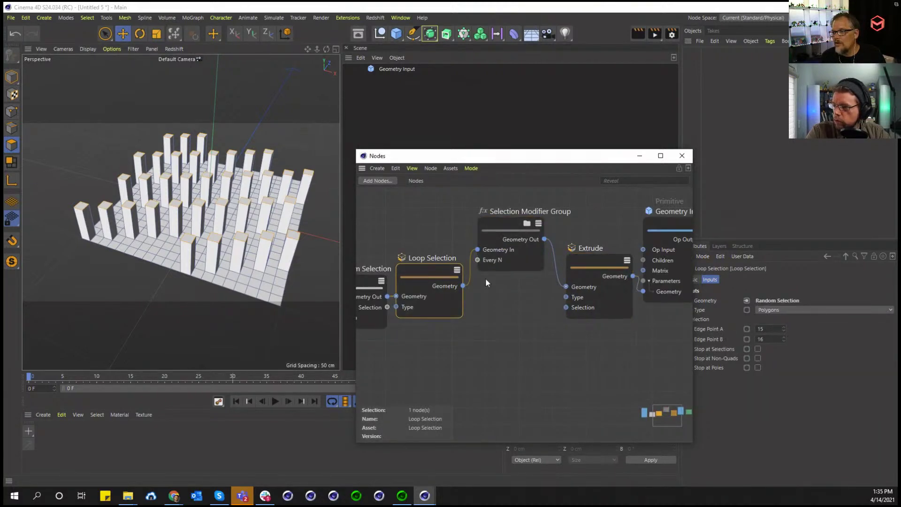
{"action": "left_click", "coordinate": [526, 224]}
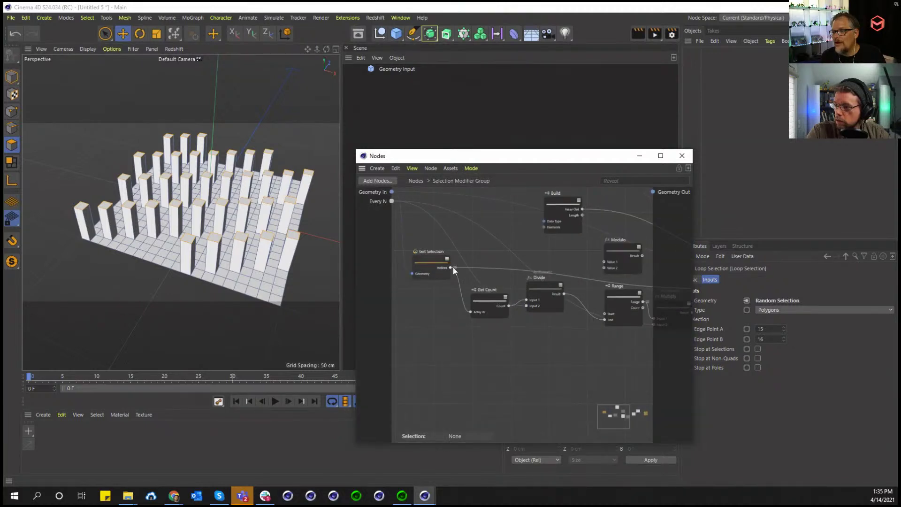
{"action": "left_click", "coordinate": [415, 183]}
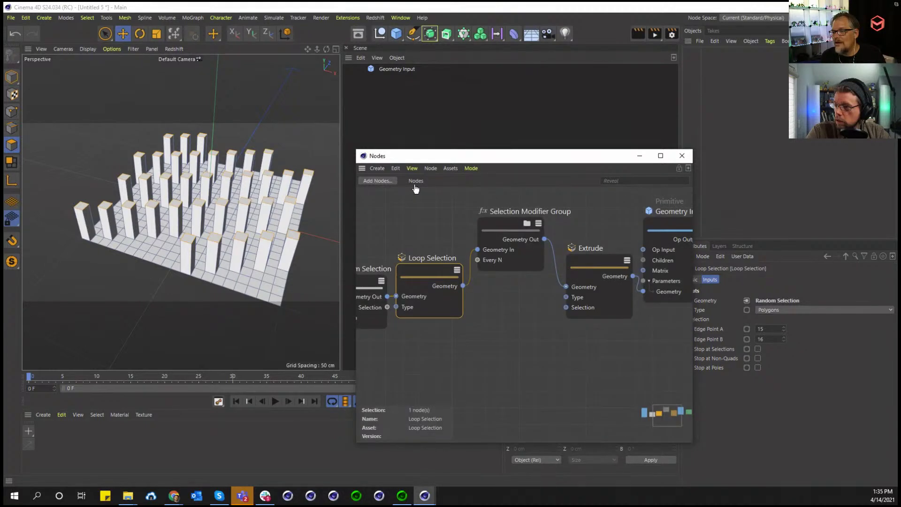
{"action": "middle_click_drag", "start_coordinate": [414, 189], "coordinate": [551, 187]}
{"action": "left_click", "coordinate": [490, 280]}
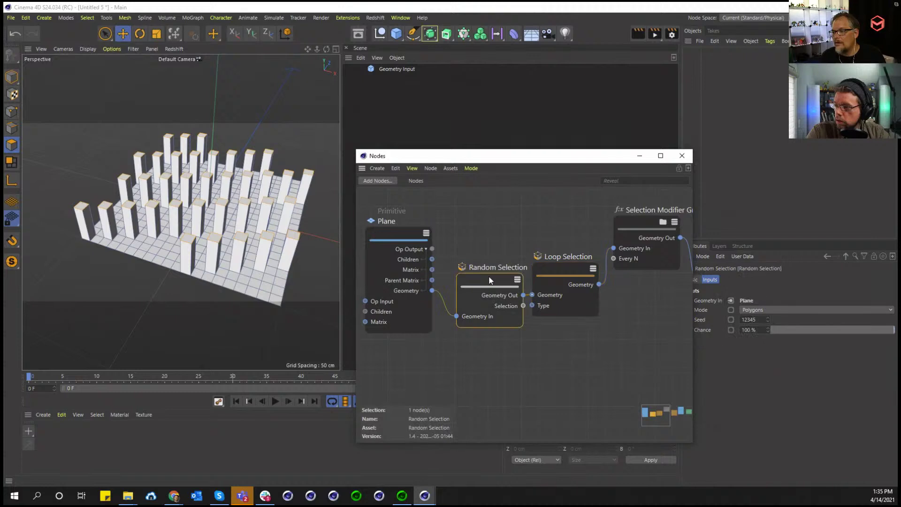
Reposition the Random Selection node and set the Selection Modifier Group's Every N to 2
{"action": "left_click_drag", "start_coordinate": [490, 280], "coordinate": [532, 294]}
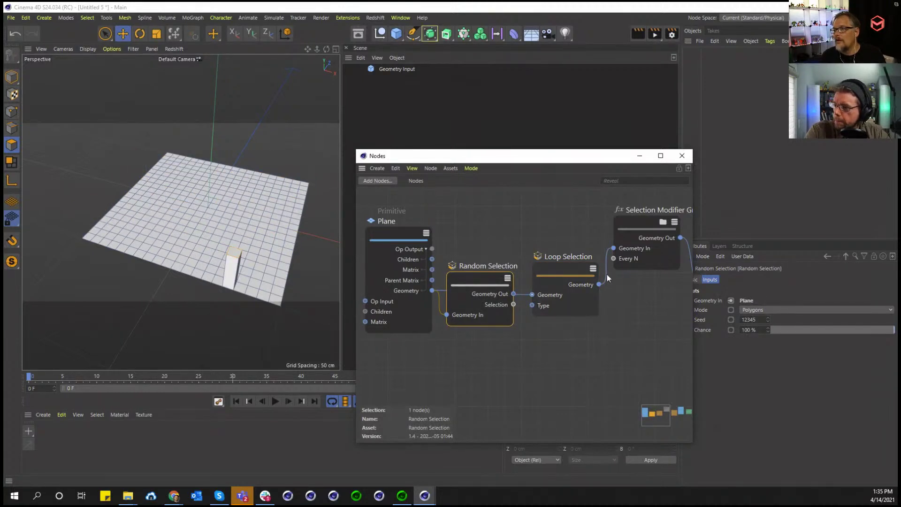
{"action": "left_click", "coordinate": [637, 238]}
{"action": "left_click", "coordinate": [744, 310]}
{"action": "type", "text": "2"}
{"action": "key", "text": "Return"}
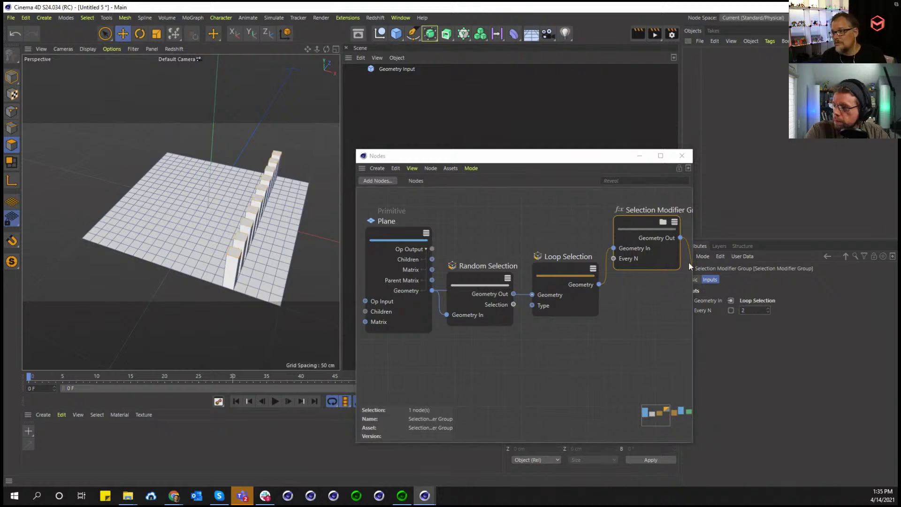
{"action": "left_click", "coordinate": [629, 309]}
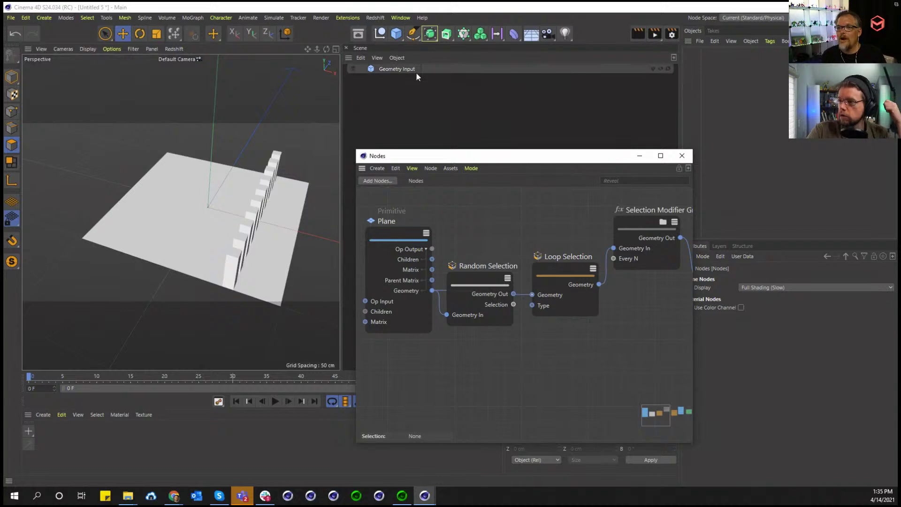
{"action": "left_click", "coordinate": [493, 69]}
{"action": "left_click_drag", "start_coordinate": [326, 49], "coordinate": [263, 51]}
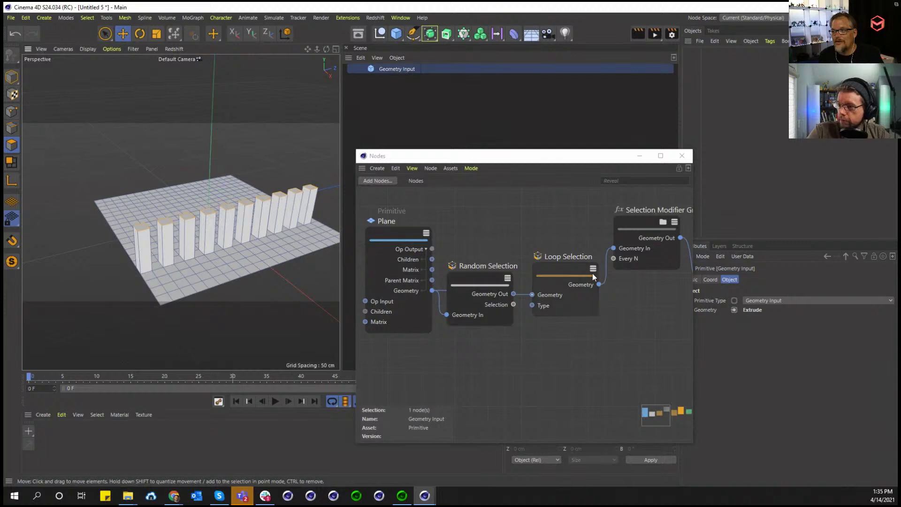
Convert the Selection Modifier Group to an asset named Select Every N, saved in the _assets_RTB database
{"action": "middle_click_drag", "start_coordinate": [592, 273], "coordinate": [515, 282]}
{"action": "left_click", "coordinate": [564, 230]}
{"action": "left_click", "coordinate": [451, 169]}
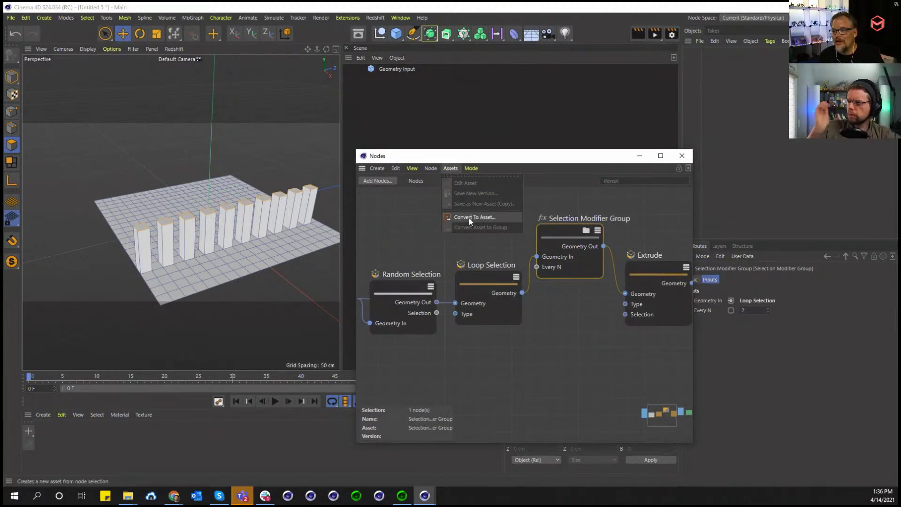
{"action": "left_click", "coordinate": [469, 217]}
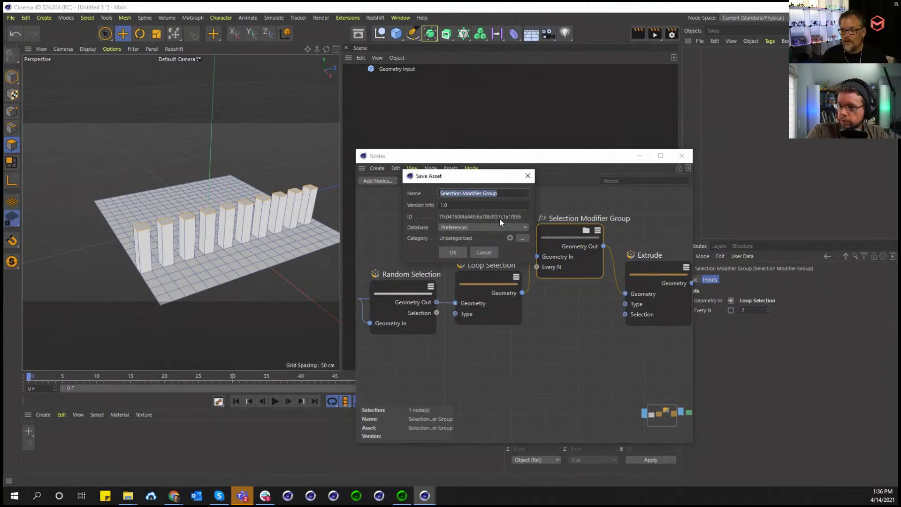
{"action": "left_click", "coordinate": [499, 227]}
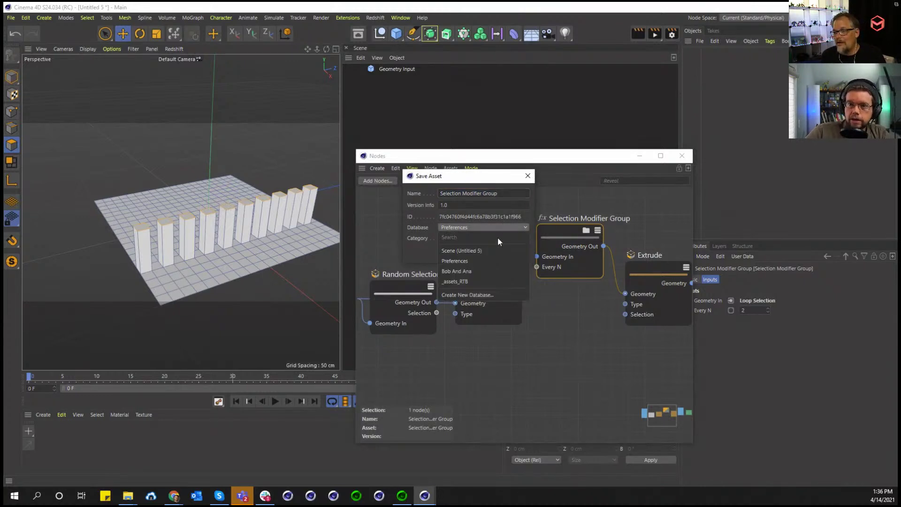
{"action": "left_click", "coordinate": [492, 281]}
{"action": "triple_click", "coordinate": [469, 193]}
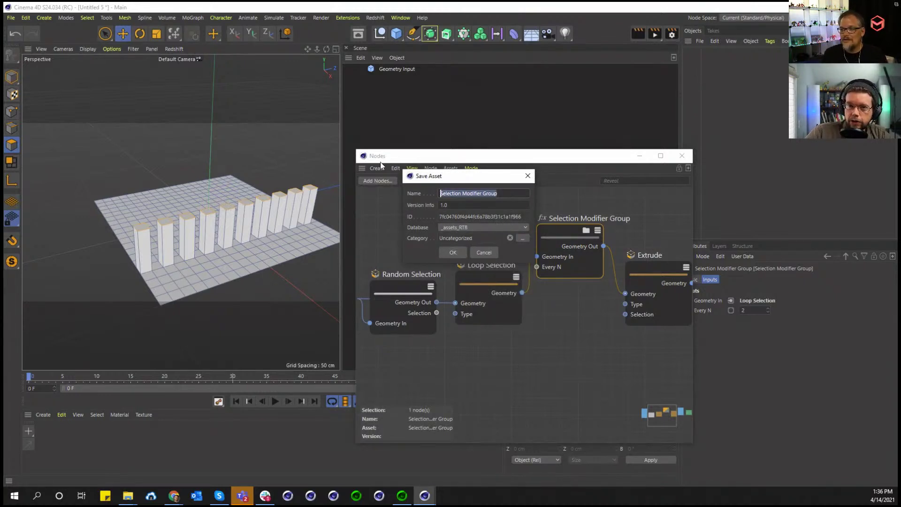
{"action": "type", "text": "Selec"}
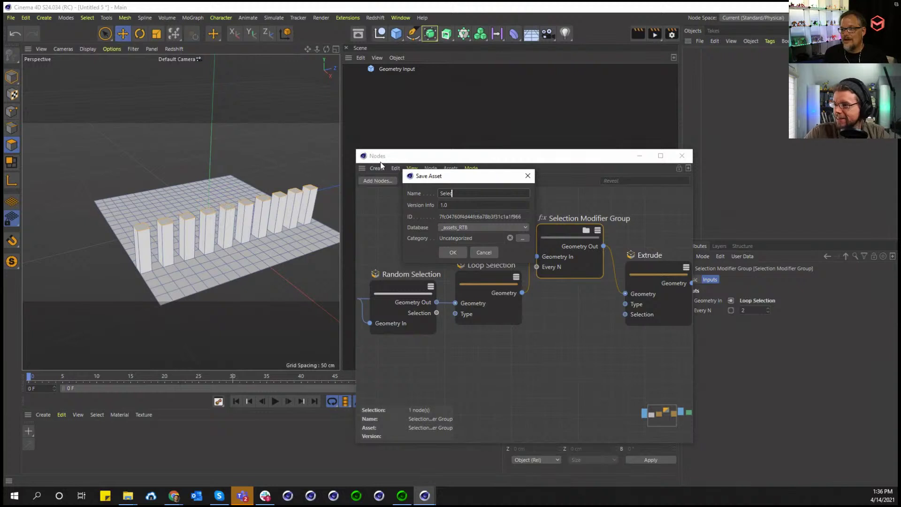
{"action": "type", "text": "t Every N"}
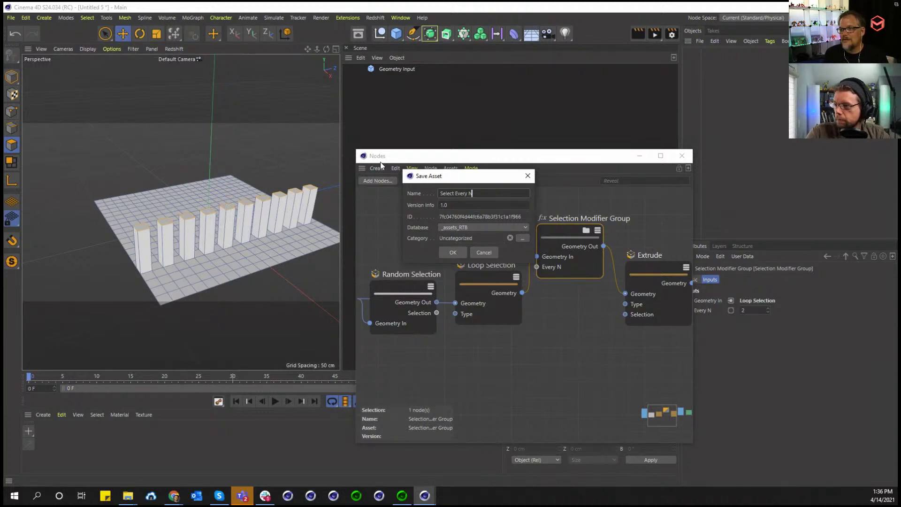
{"action": "key", "text": "Return"}
Close the node editor and start a new project
{"action": "left_click", "coordinate": [379, 69]}
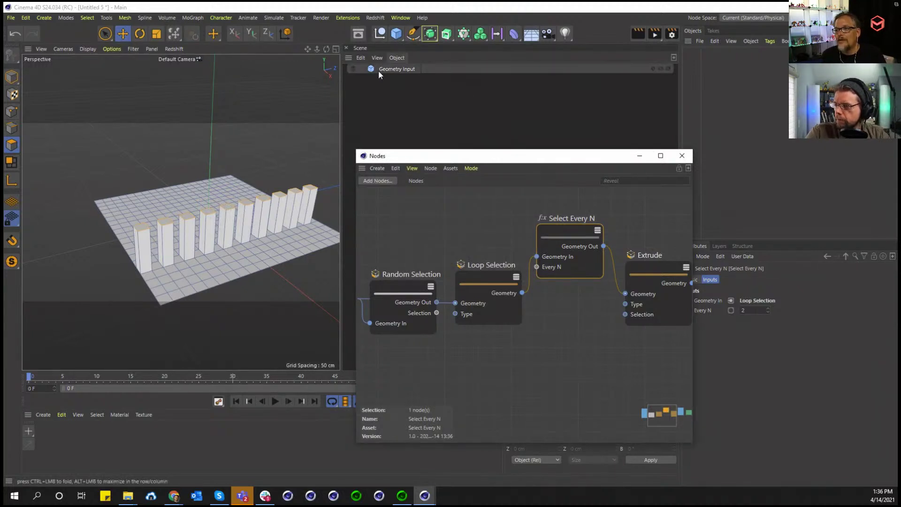
{"action": "left_click", "coordinate": [682, 156]}
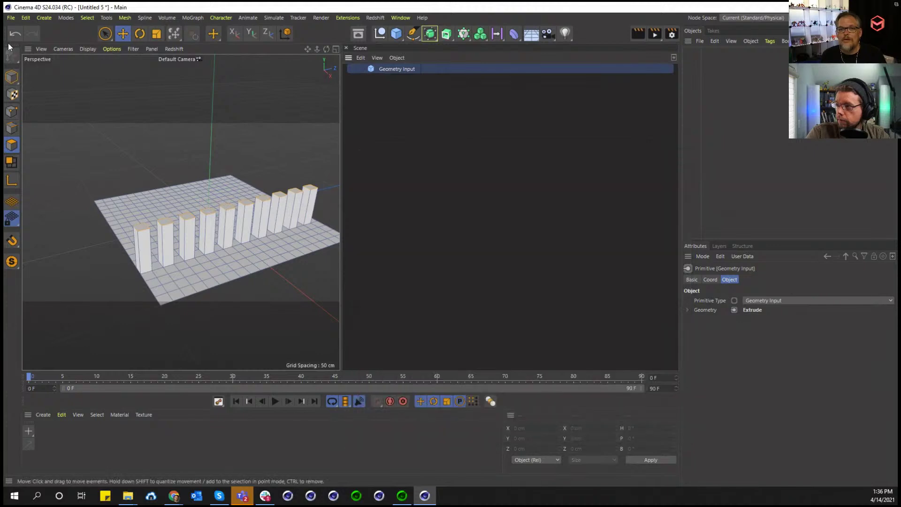
{"action": "left_click", "coordinate": [10, 17]}
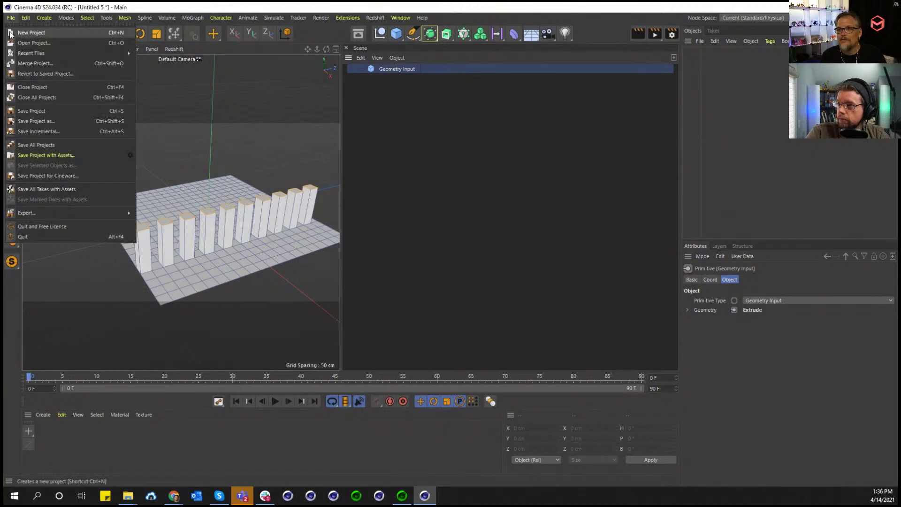
{"action": "left_click", "coordinate": [28, 33]}
Add a Plane primitive to the new scene from the node assets
{"action": "key", "text": "shift+c"}
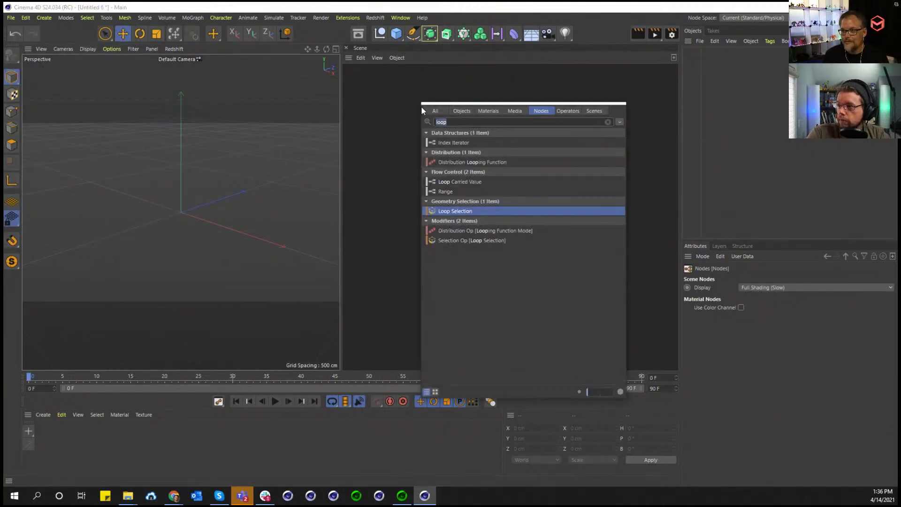
{"action": "type", "text": "plane"}
{"action": "left_click_drag", "start_coordinate": [455, 143], "coordinate": [395, 114]}
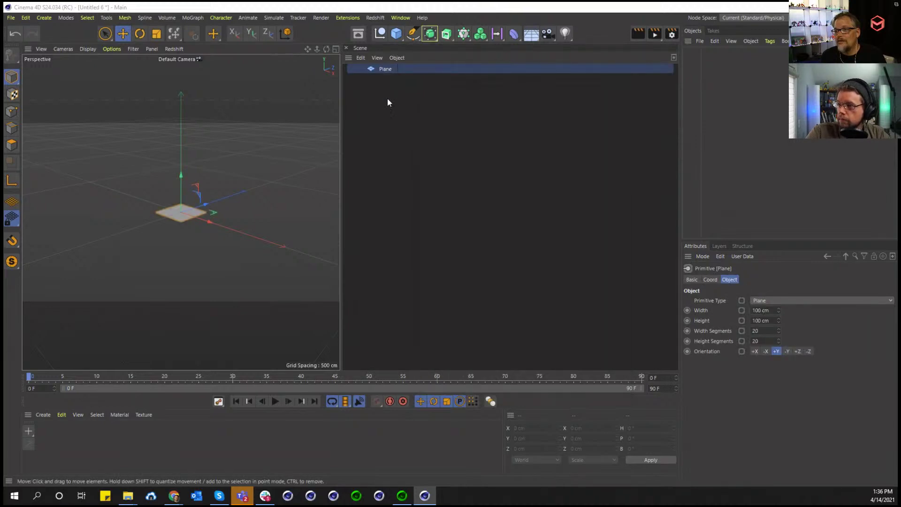
Try adding a Loop Selection to the Plane's stack with Edge Point A 14 and Edge Point B 16
{"action": "left_click", "coordinate": [388, 102]}
{"action": "key", "text": "shift+c"}
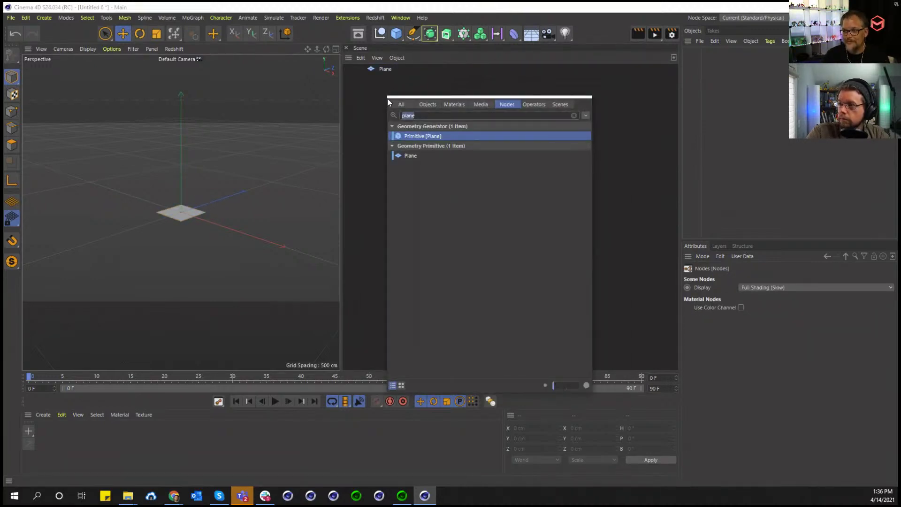
{"action": "type", "text": "loop"}
{"action": "left_click_drag", "start_coordinate": [426, 201], "coordinate": [387, 72]}
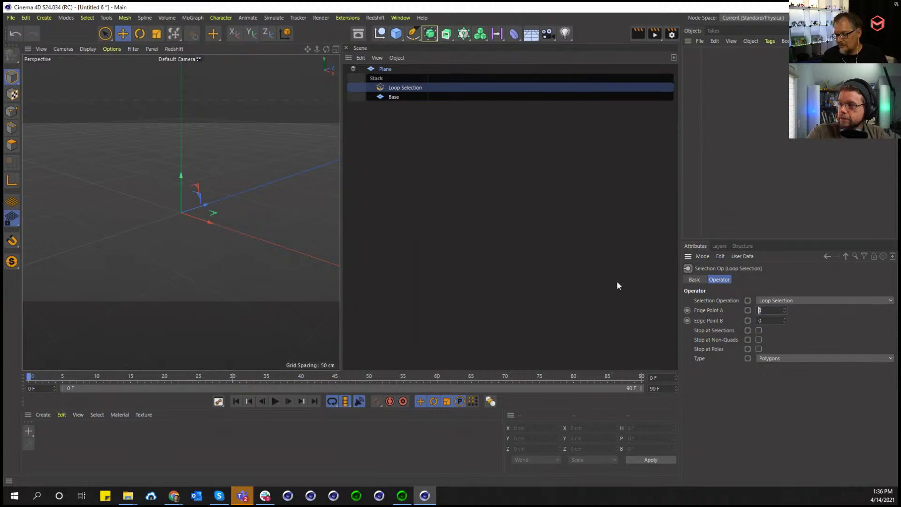
{"action": "type", "text": "14"}
{"action": "key", "text": "Tab"}
{"action": "type", "text": "16"}
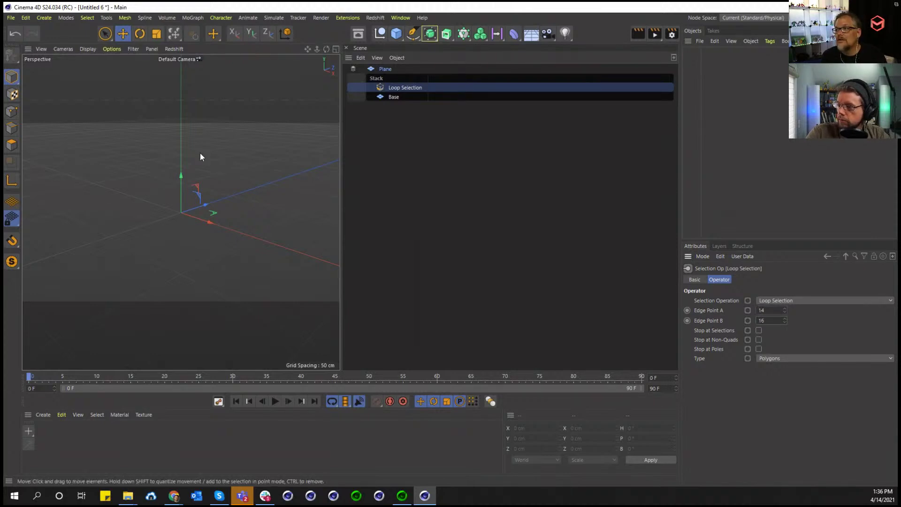
Switch to Polygon mode and delete the Loop Selection from the Plane's stack
{"action": "left_click", "coordinate": [554, 105]}
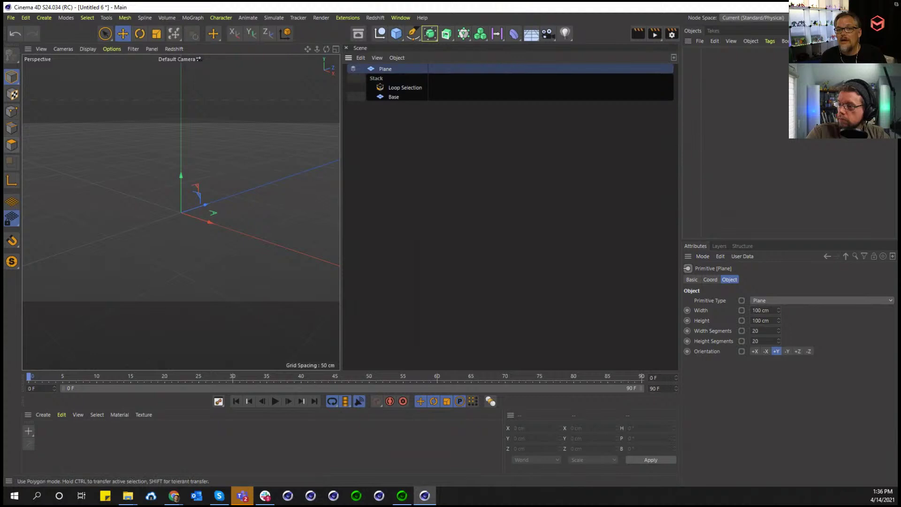
{"action": "left_click", "coordinate": [18, 140]}
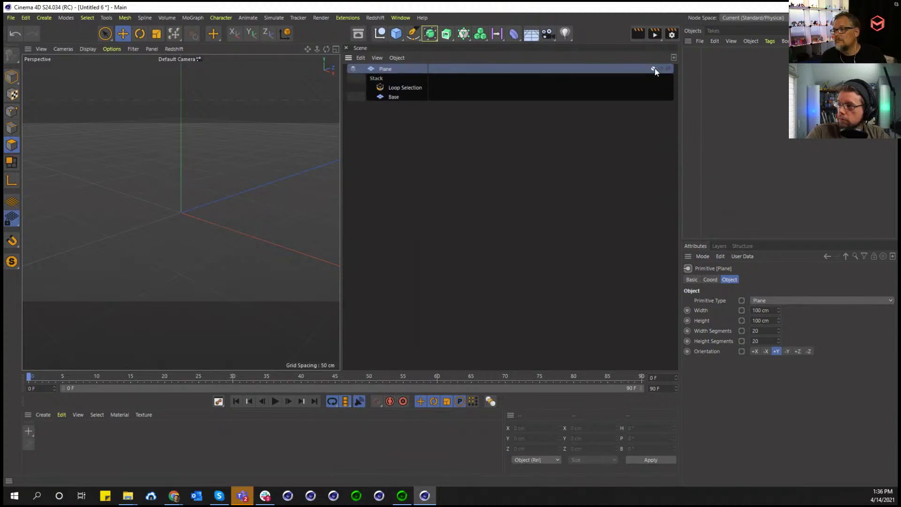
{"action": "left_click", "coordinate": [454, 109]}
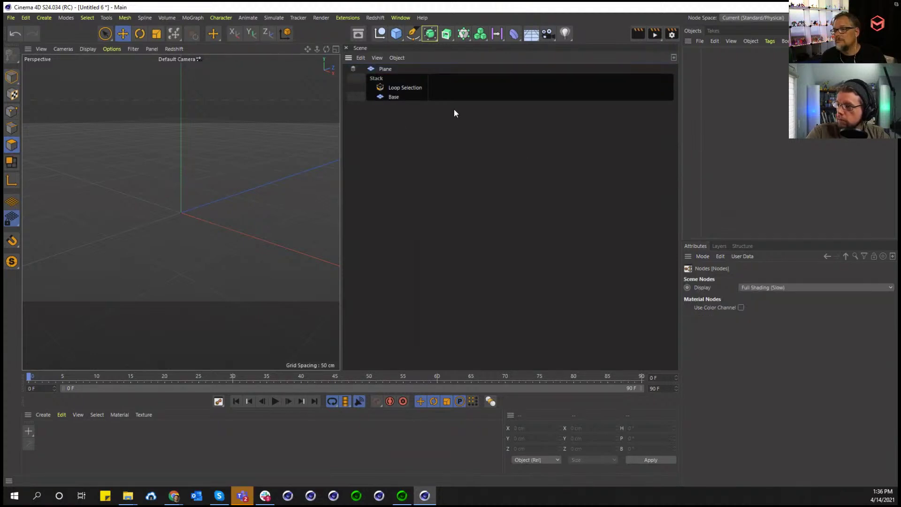
{"action": "left_click", "coordinate": [413, 90]}
{"action": "key", "text": "Delete"}
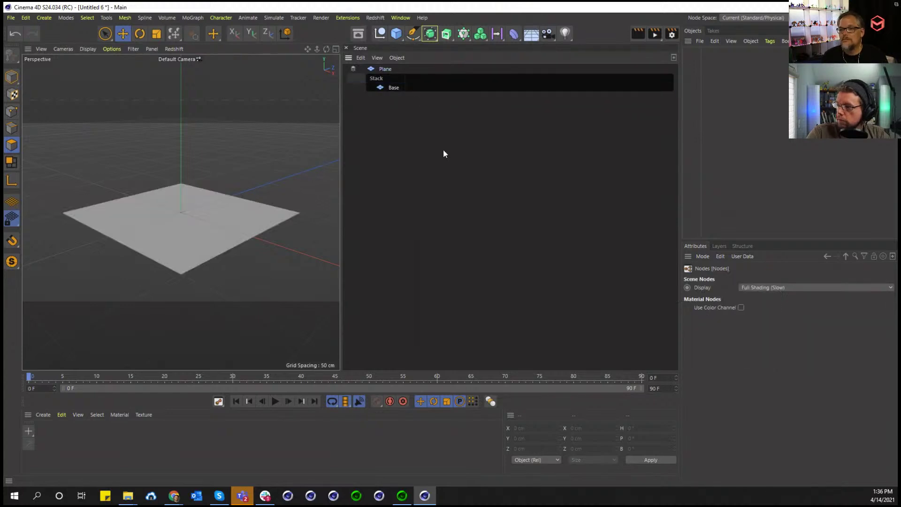
Add a Selection Op [Loop Selection] to the Plane's stack with Edge Point A 14 and Edge Point B 15
{"action": "key", "text": "shift+c"}
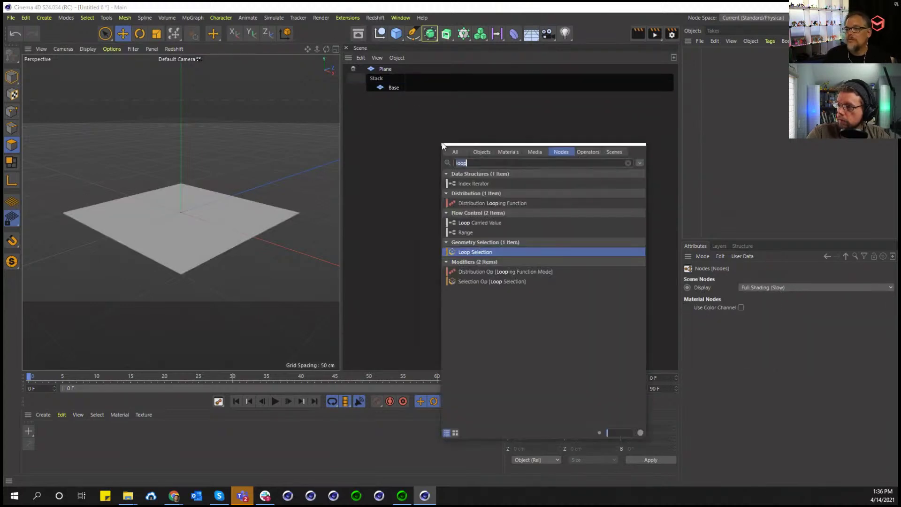
{"action": "left_click_drag", "start_coordinate": [483, 280], "coordinate": [405, 86]}
{"action": "left_click", "coordinate": [769, 310]}
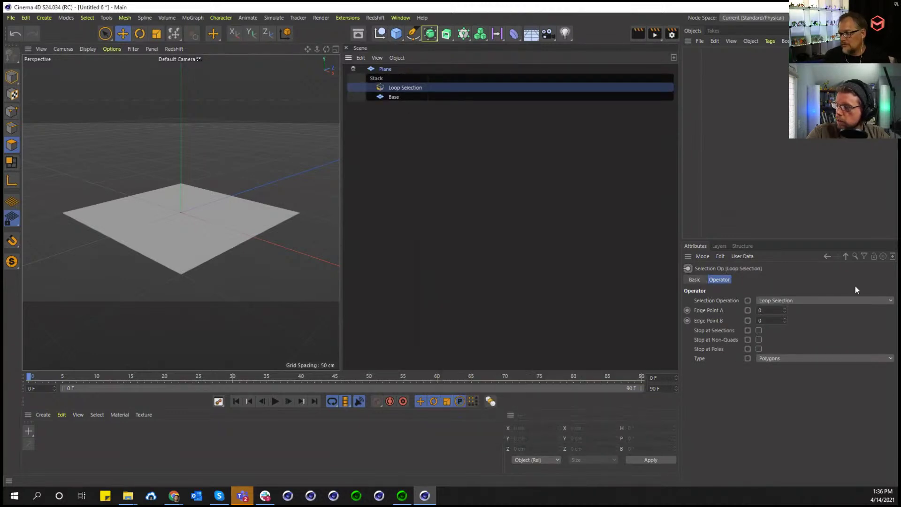
{"action": "type", "text": "14"}
{"action": "key", "text": "Tab"}
{"action": "type", "text": "145"}
{"action": "key", "text": "BackSpace"}
{"action": "key", "text": "BackSpace"}
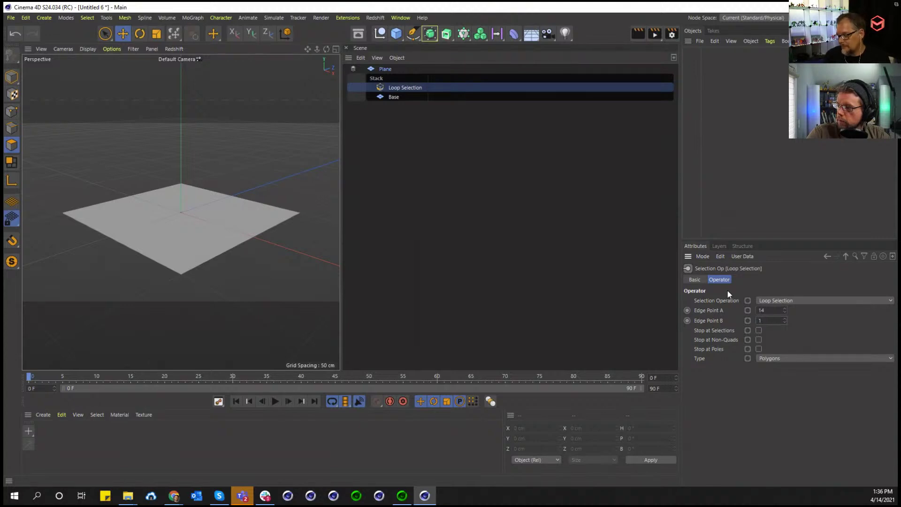
{"action": "type", "text": "5"}
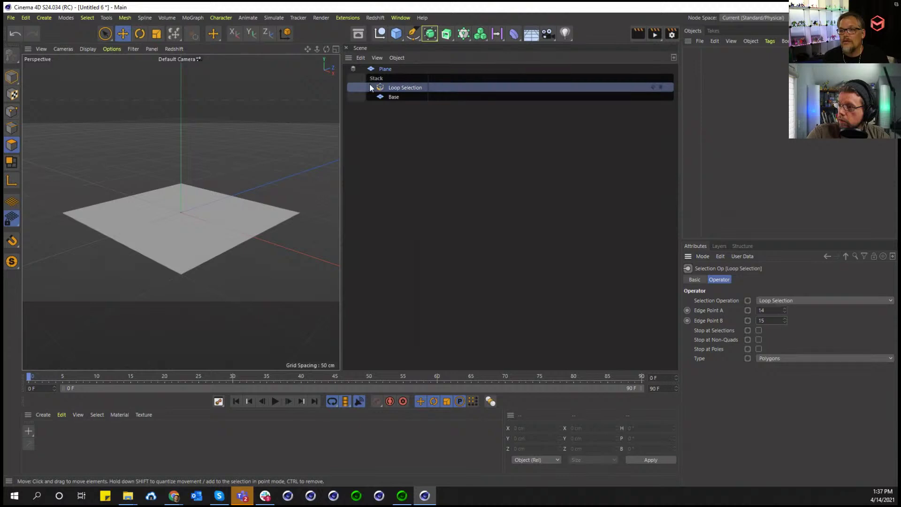
Add the Select Every N asset above Loop Selection in the Plane's stack, with an Extrude on top of it
{"action": "left_click", "coordinate": [395, 74]}
{"action": "key", "text": "shift+c"}
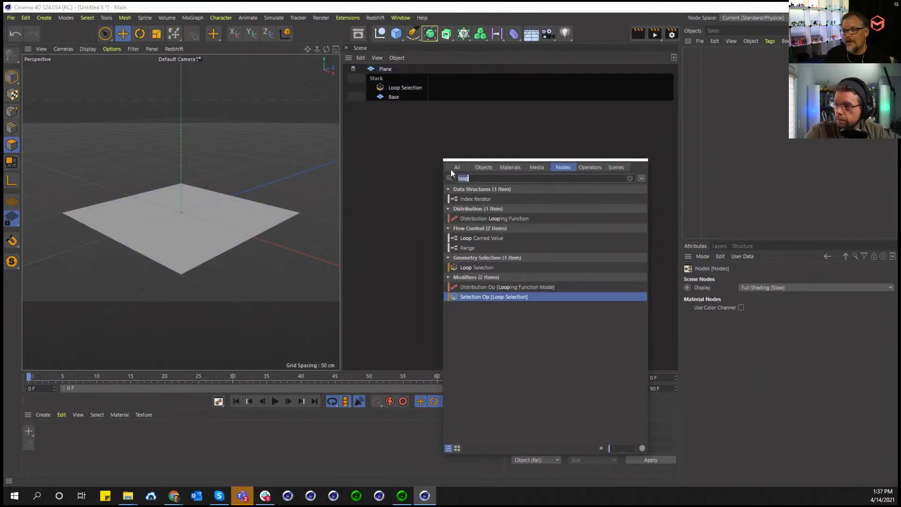
{"action": "type", "text": "select"}
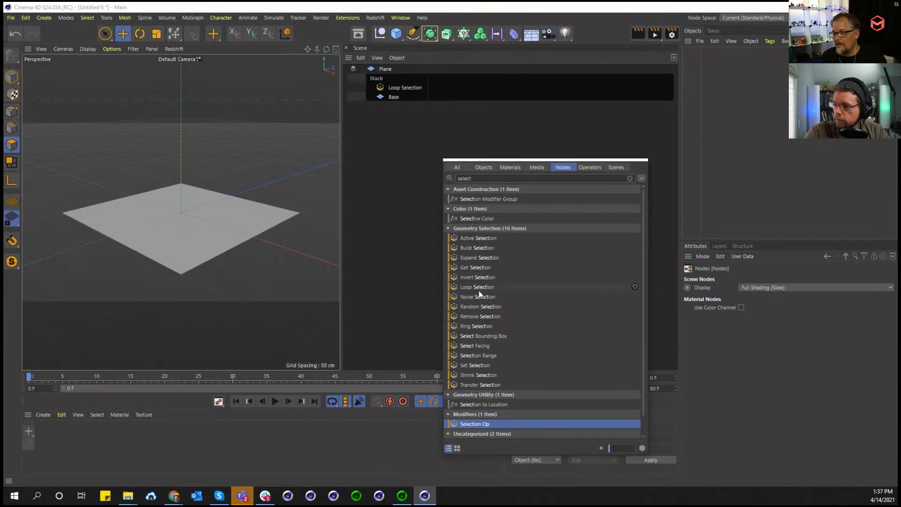
{"action": "scroll", "coordinate": [483, 309], "scroll_direction": "down", "scroll_amount": 2}
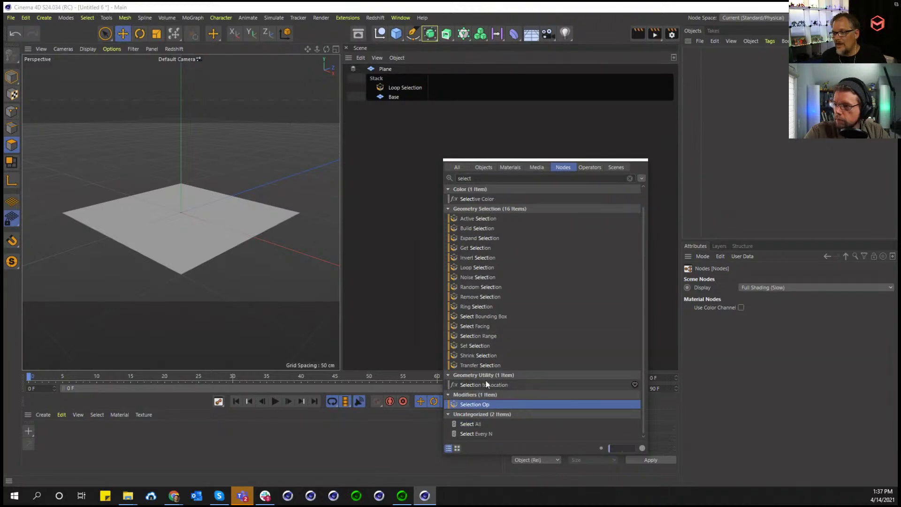
{"action": "left_click_drag", "start_coordinate": [481, 434], "coordinate": [406, 86]}
{"action": "type", "text": "extr"}
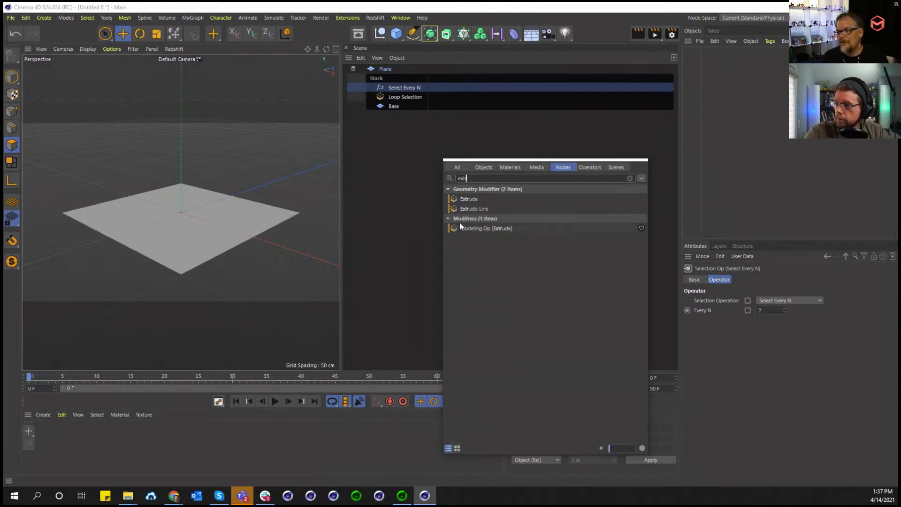
{"action": "left_click_drag", "start_coordinate": [469, 199], "coordinate": [413, 85]}
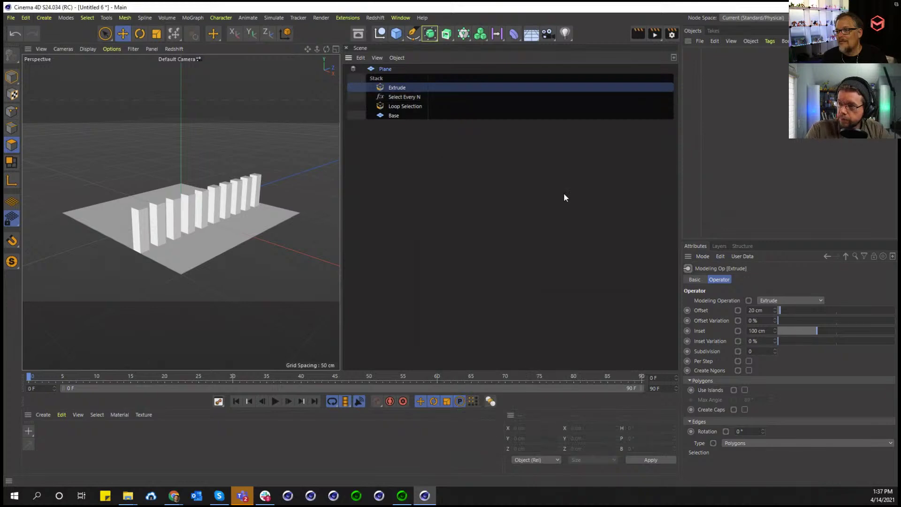
Test the Select Every N operator by stepping Every N up to 6 and back down to 2
{"action": "left_click", "coordinate": [401, 96]}
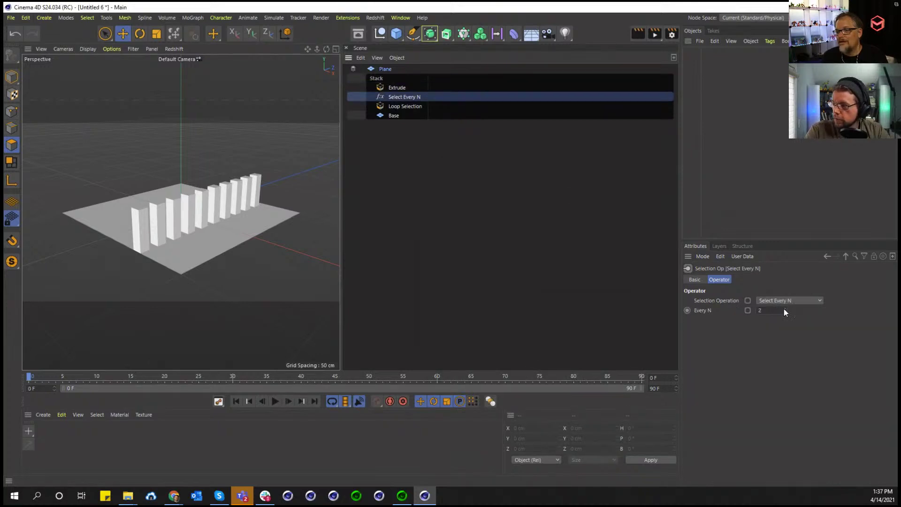
{"action": "scroll", "coordinate": [785, 308], "scroll_direction": "up", "scroll_amount": 4}
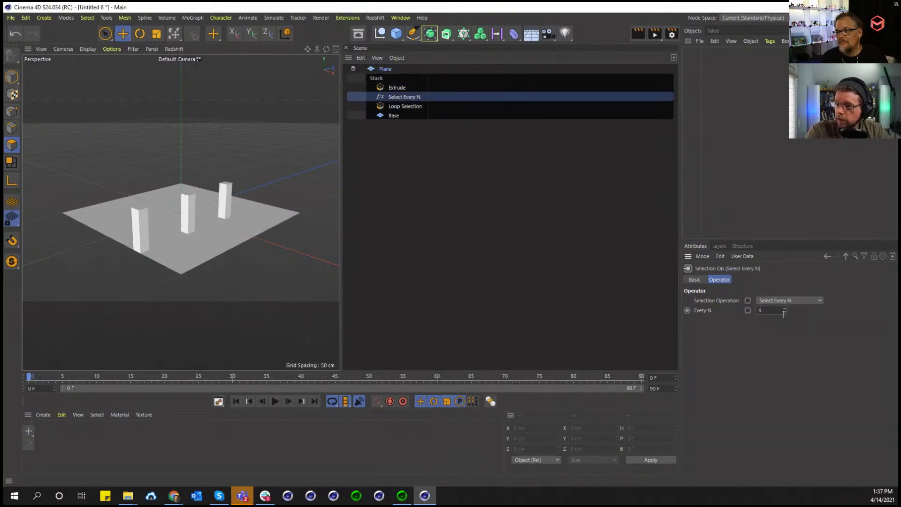
{"action": "scroll", "coordinate": [787, 314], "scroll_direction": "down", "scroll_amount": 3}
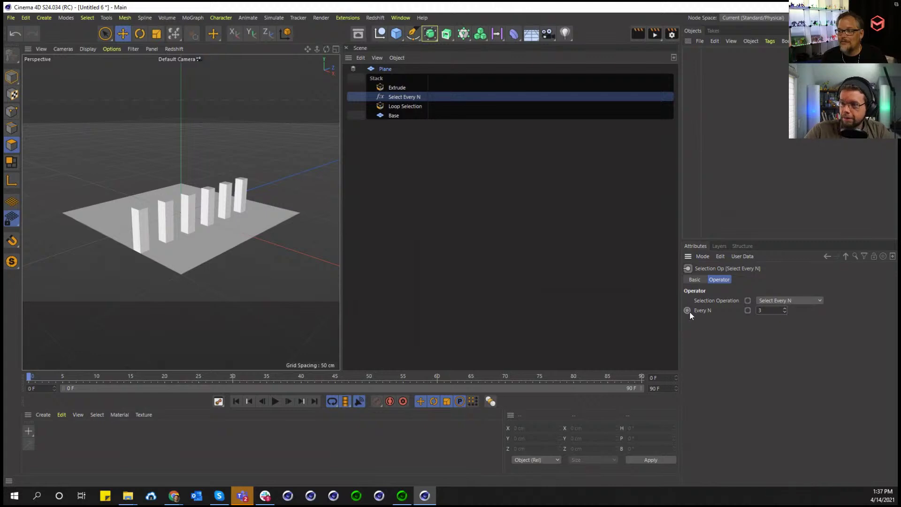
{"action": "scroll", "coordinate": [786, 314], "scroll_direction": "down", "scroll_amount": 1}
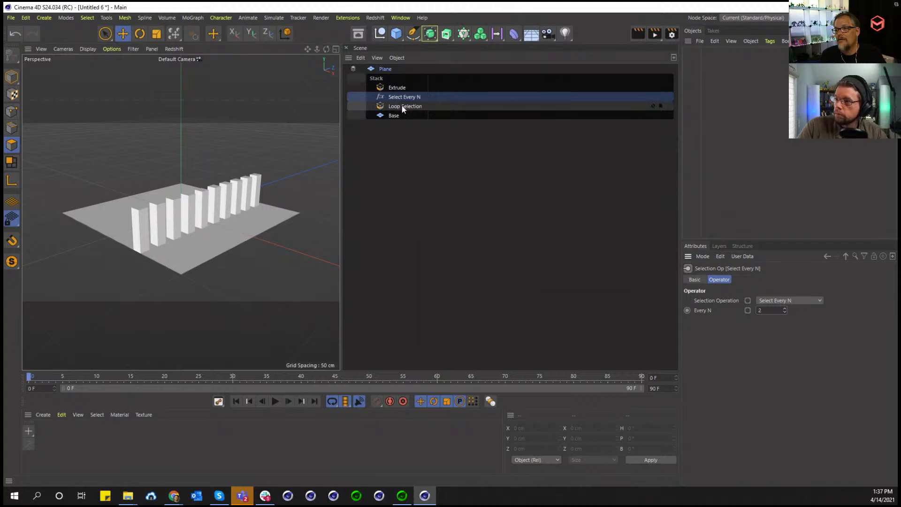
Try Random Selection in Polygons mode as the operation above Loop Selection, and switch it back to Select Every N
{"action": "key", "text": "Up"}
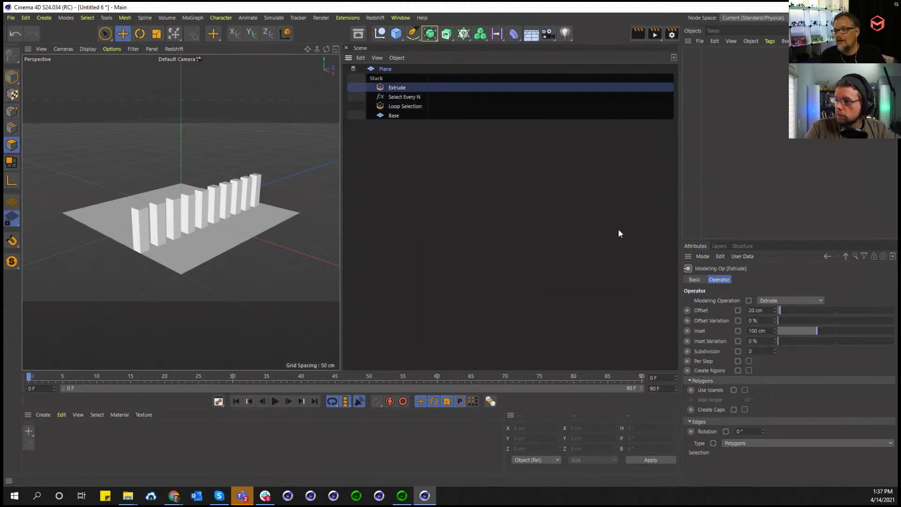
{"action": "key", "text": "Down"}
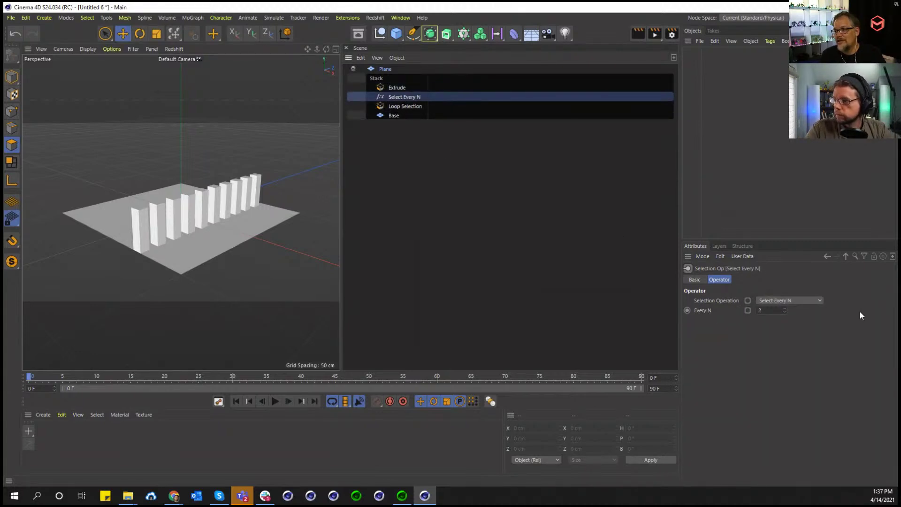
{"action": "left_click", "coordinate": [784, 301]}
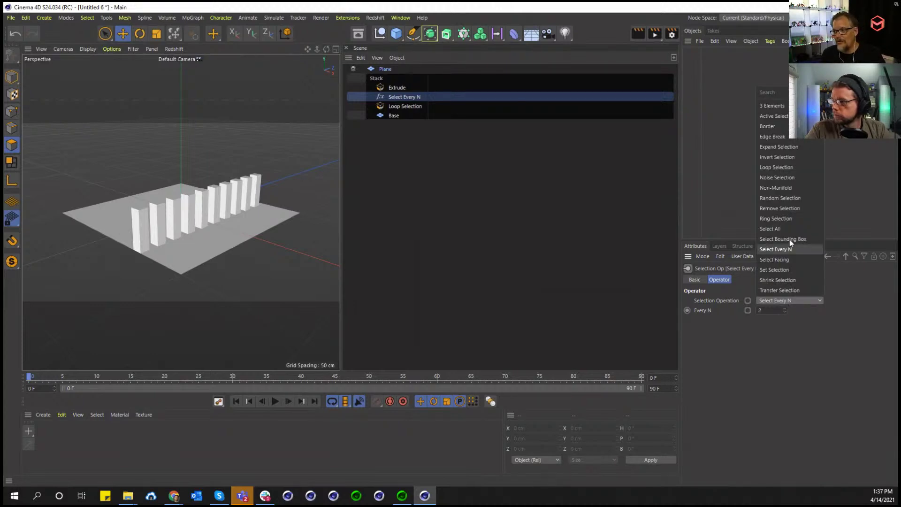
{"action": "left_click", "coordinate": [784, 200]}
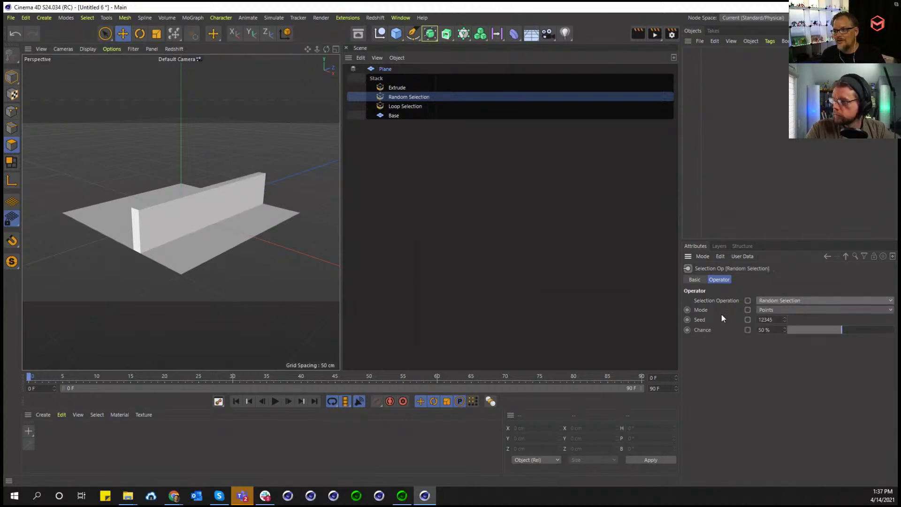
{"action": "left_click", "coordinate": [791, 310]}
{"action": "left_click", "coordinate": [792, 337]}
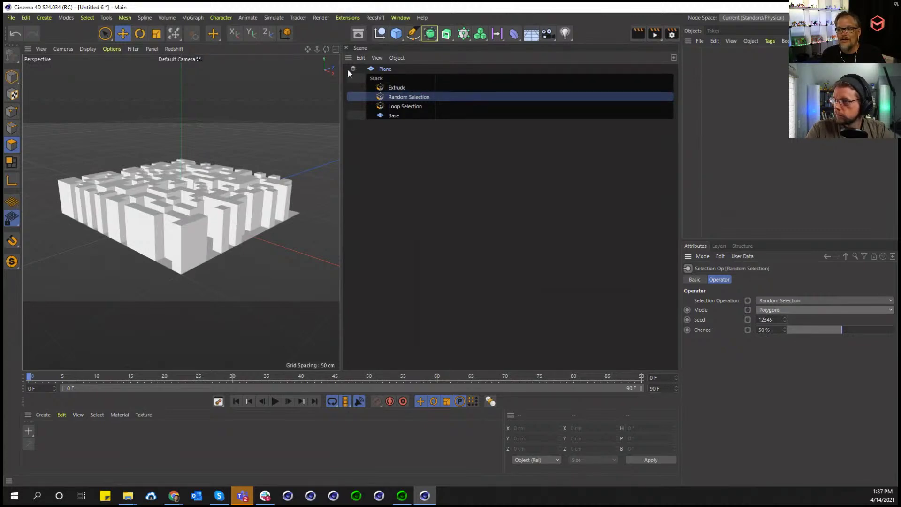
{"action": "left_click", "coordinate": [778, 301]}
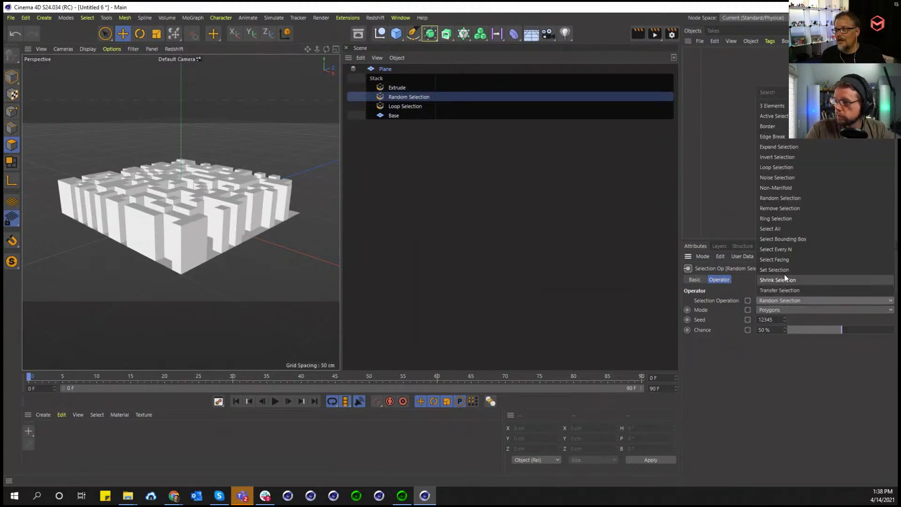
{"action": "left_click", "coordinate": [784, 246]}
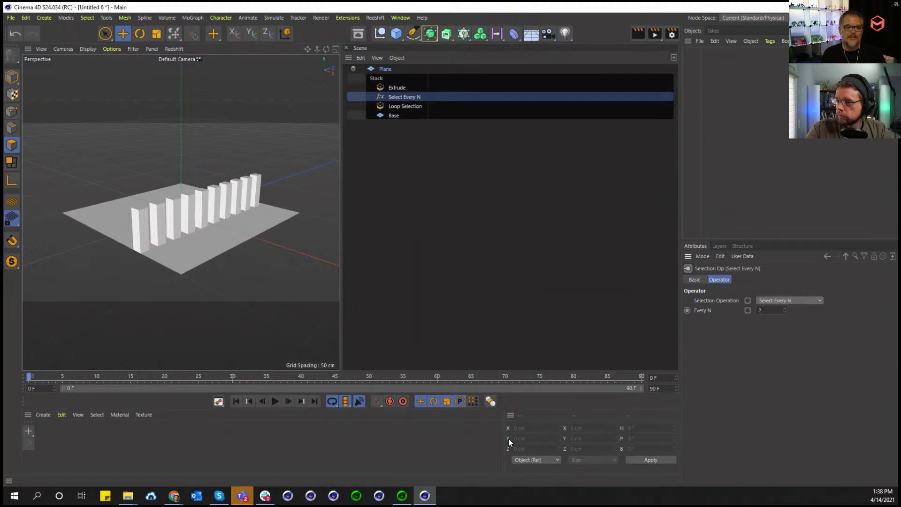
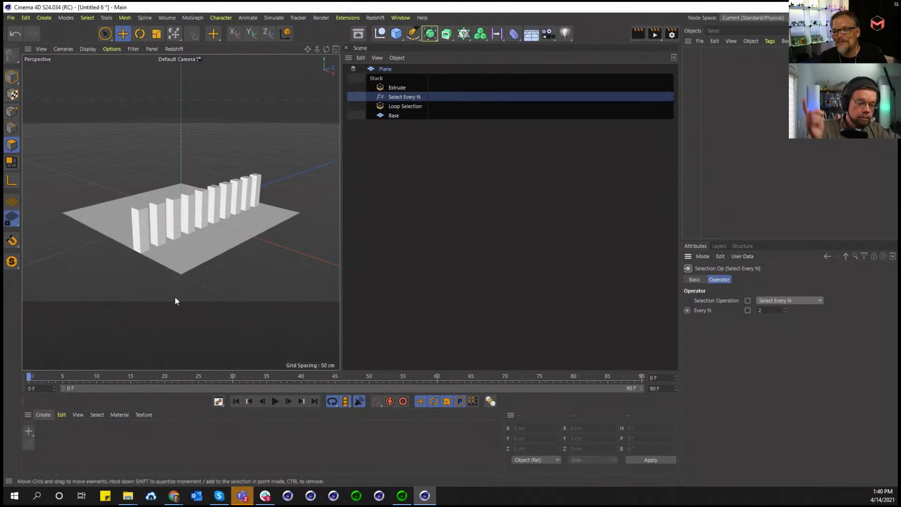
Find the Atom Array generator among the node assets and add it to the scene below the Plane
{"action": "key", "text": "shift+c"}
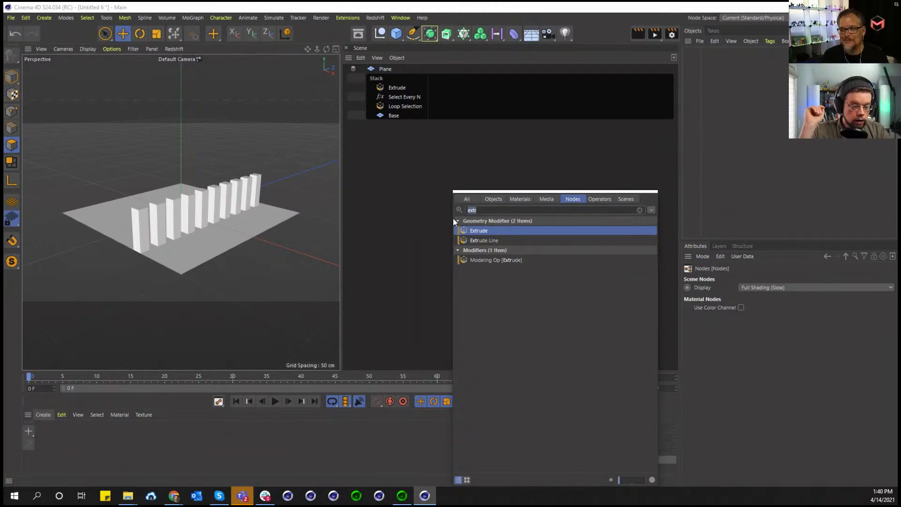
{"action": "type", "text": "atom"}
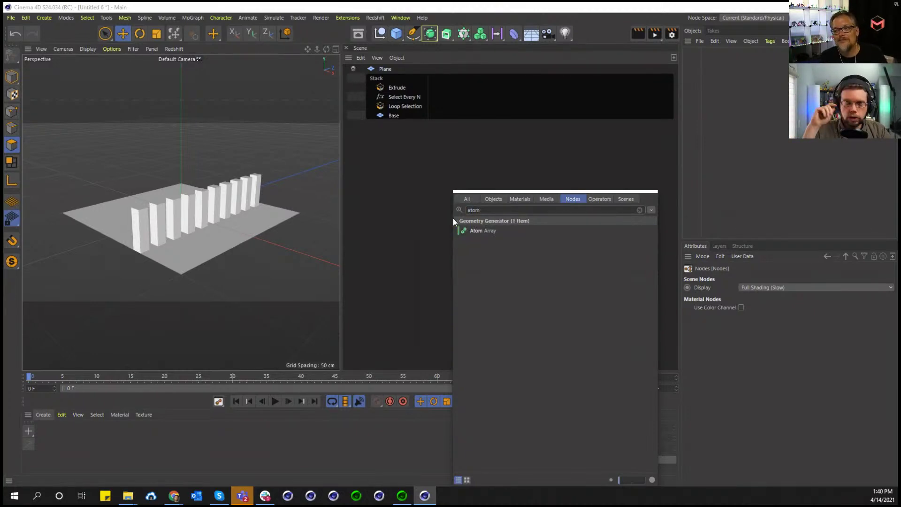
{"action": "left_click_drag", "start_coordinate": [472, 229], "coordinate": [398, 141]}
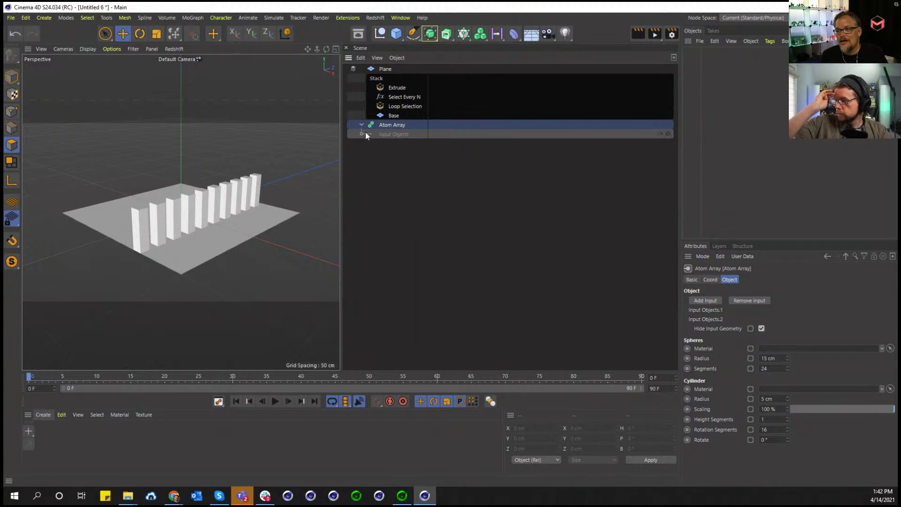
Find the Sweep generator among the node assets and add it to the scene below the Atom Array
{"action": "double_click", "coordinate": [382, 150]}
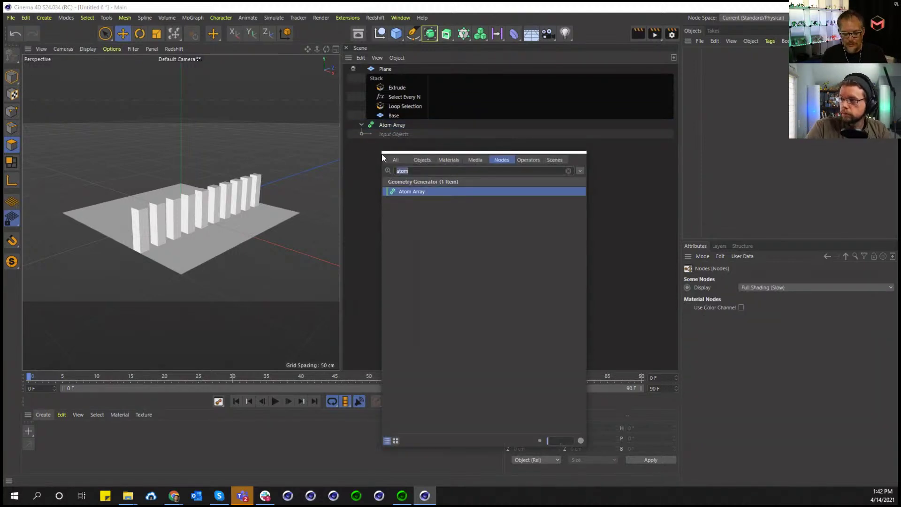
{"action": "type", "text": "sweep"}
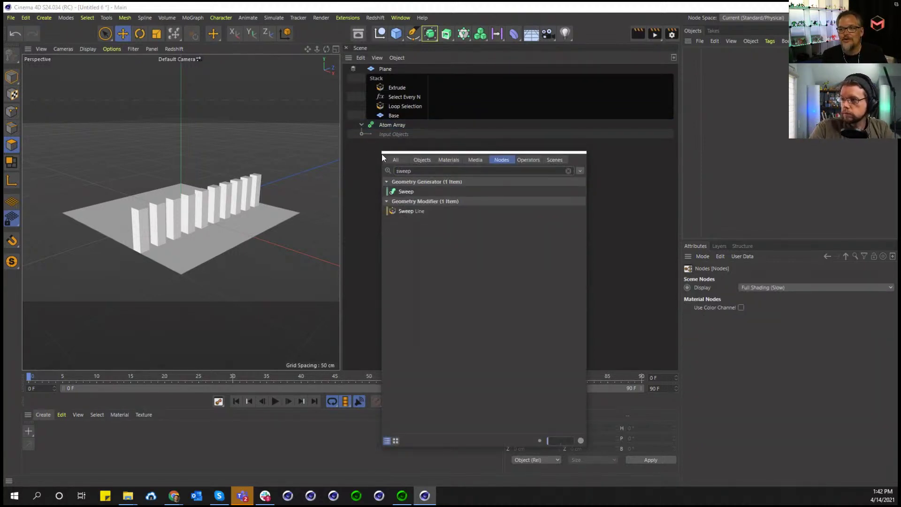
{"action": "left_click_drag", "start_coordinate": [405, 192], "coordinate": [364, 157]}
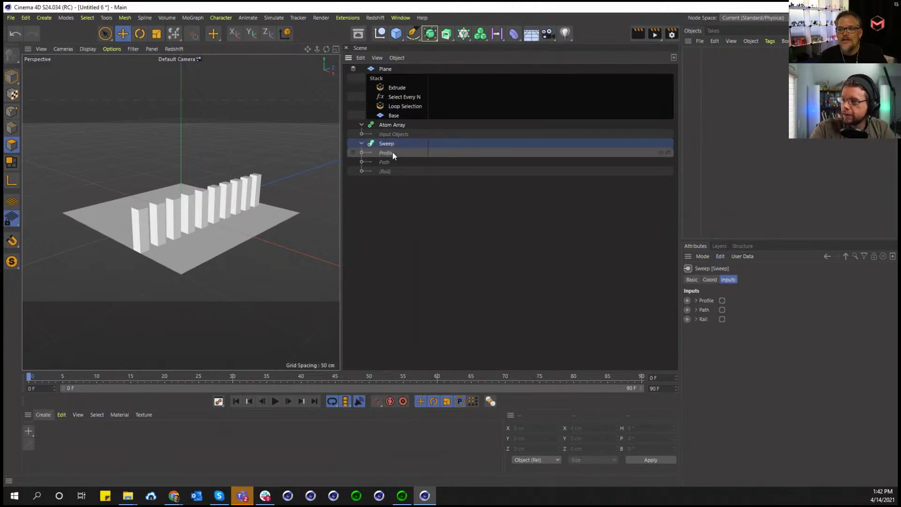
Create a classic Sweep object for comparison with the node version, and delete it from the object list
{"action": "left_click", "coordinate": [447, 34]}
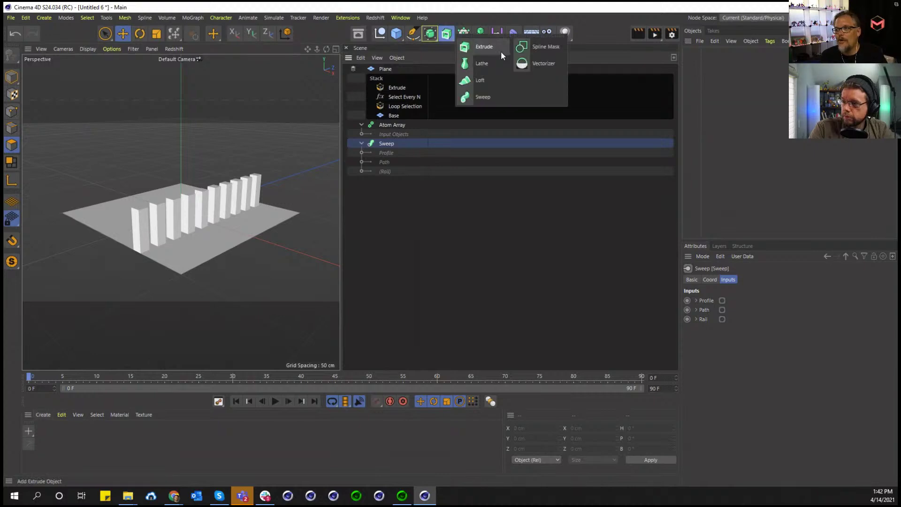
{"action": "left_click", "coordinate": [484, 97]}
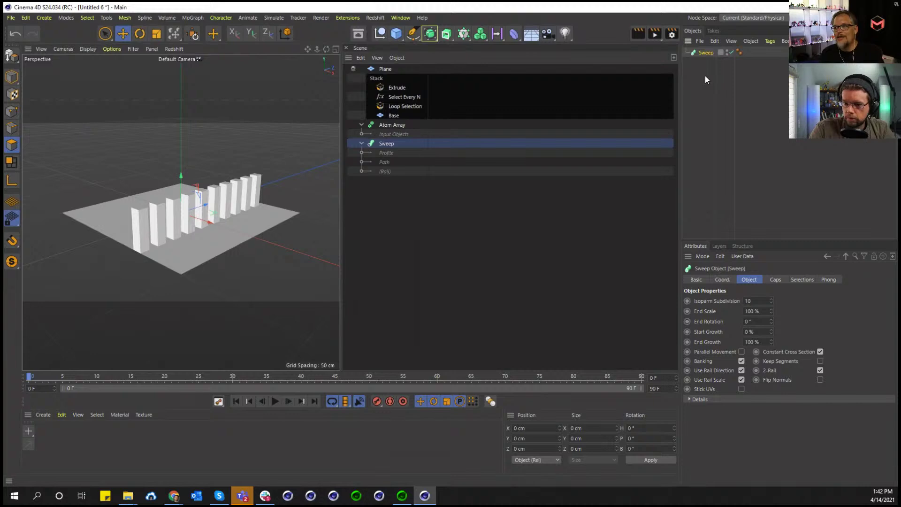
{"action": "left_click", "coordinate": [397, 33]}
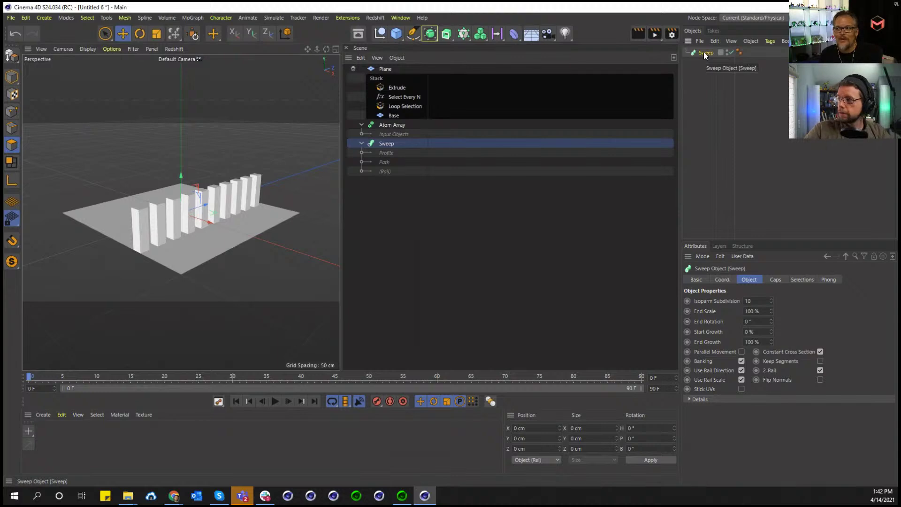
{"action": "key", "text": "Delete"}
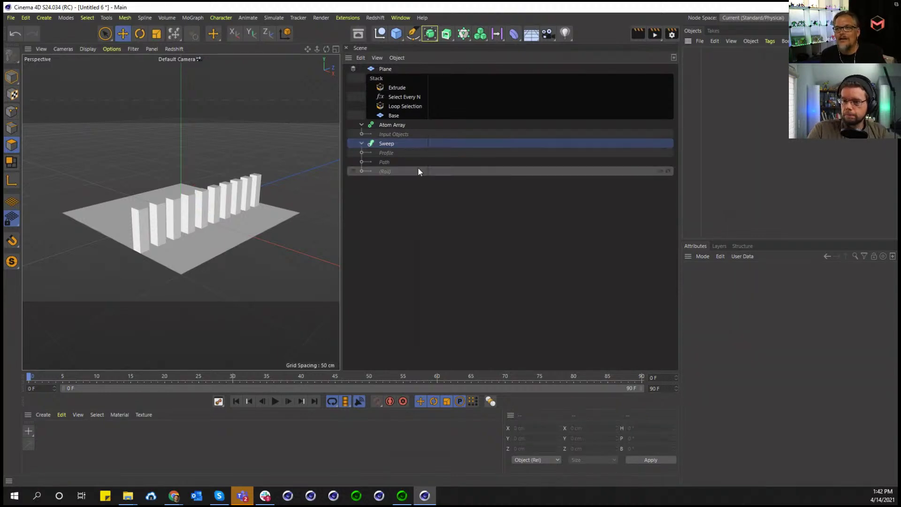
Delete the Sweep node and its input slots from the scene
{"action": "left_click", "coordinate": [387, 156]}
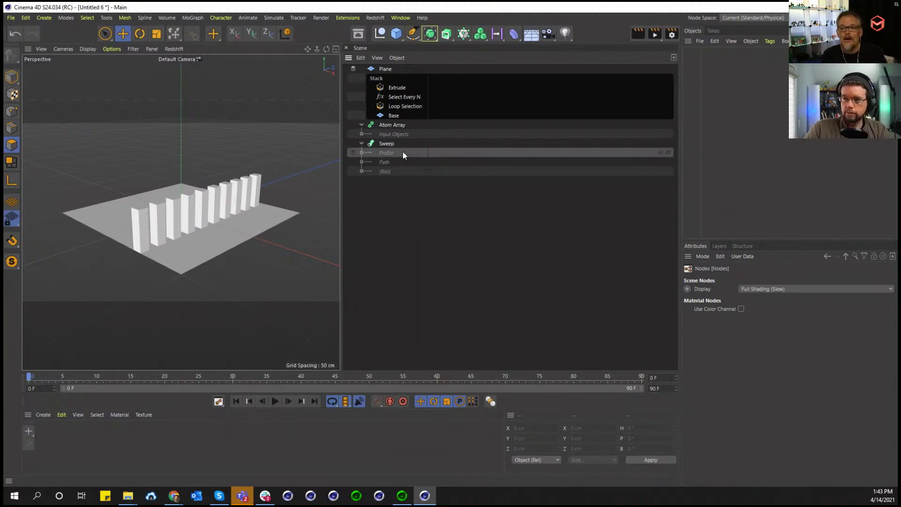
{"action": "left_click", "coordinate": [390, 144]}
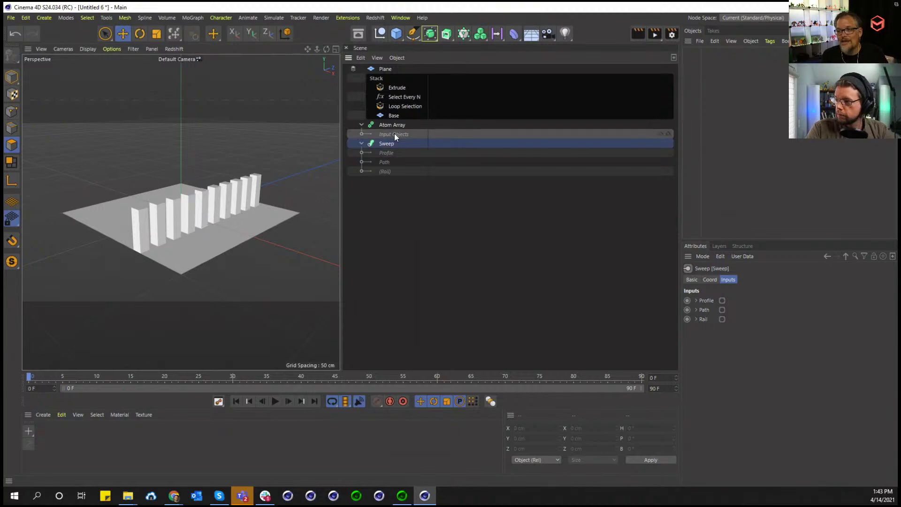
{"action": "key", "text": "Delete"}
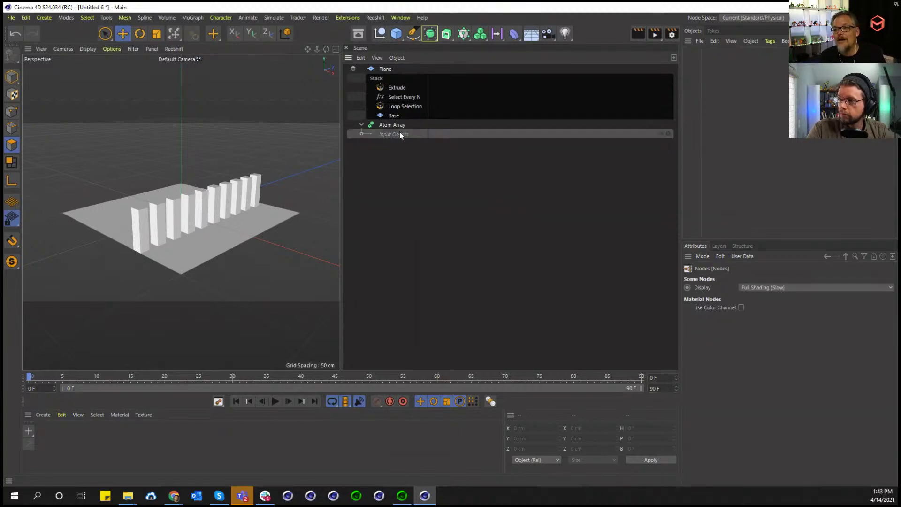
Make the Plane an input object of the Atom Array and set the sphere and cylinder radii to 2 cm
{"action": "left_click_drag", "start_coordinate": [381, 115], "coordinate": [406, 139]}
{"action": "left_click", "coordinate": [389, 69]}
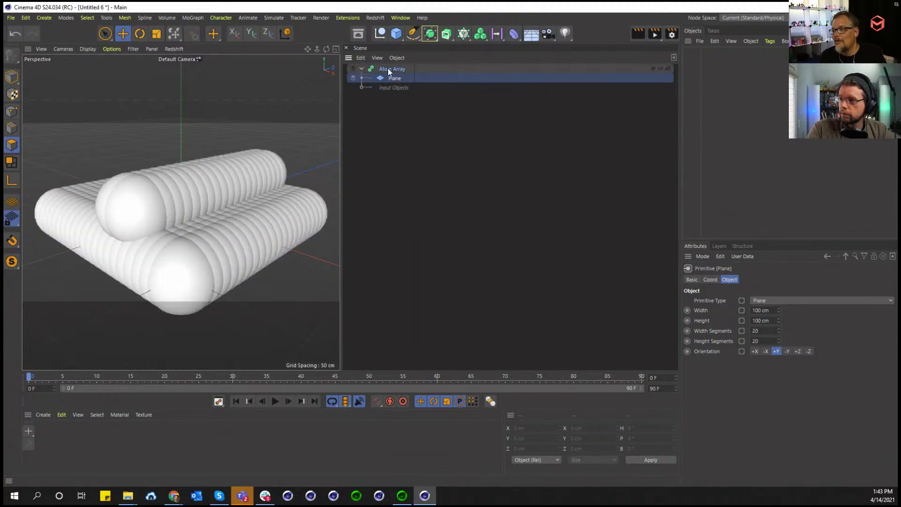
{"action": "left_click", "coordinate": [768, 367]}
{"action": "key", "text": "Home"}
{"action": "key", "text": "Delete"}
{"action": "key", "text": "Delete"}
{"action": "type", "text": "2"}
{"action": "key", "text": "Tab"}
{"action": "key", "text": "Tab"}
{"action": "type", "text": "2"}
{"action": "key", "text": "Return"}
Reduce both the sphere and cylinder radii of the Atom Array to 1 cm
{"action": "double_click", "coordinate": [769, 369]}
{"action": "type", "text": "1"}
{"action": "key", "text": "Tab"}
{"action": "key", "text": "Tab"}
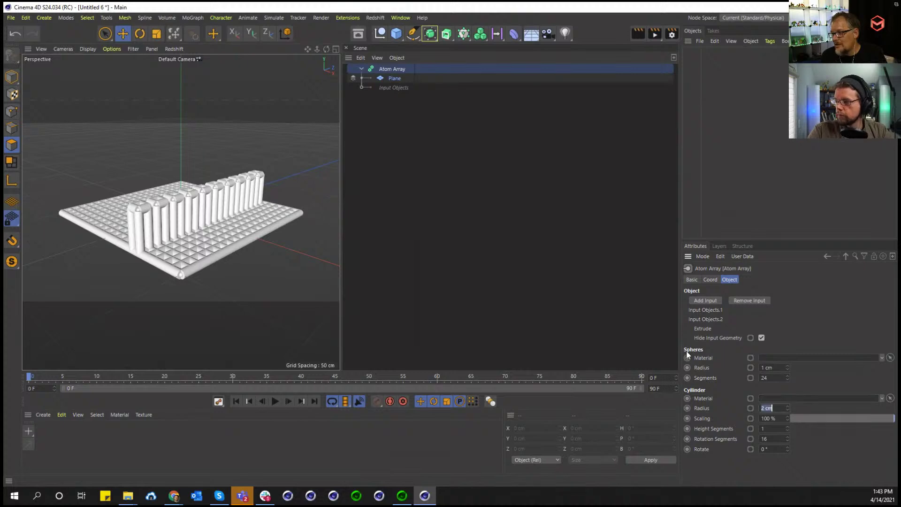
{"action": "type", "text": "1"}
{"action": "key", "text": "Return"}
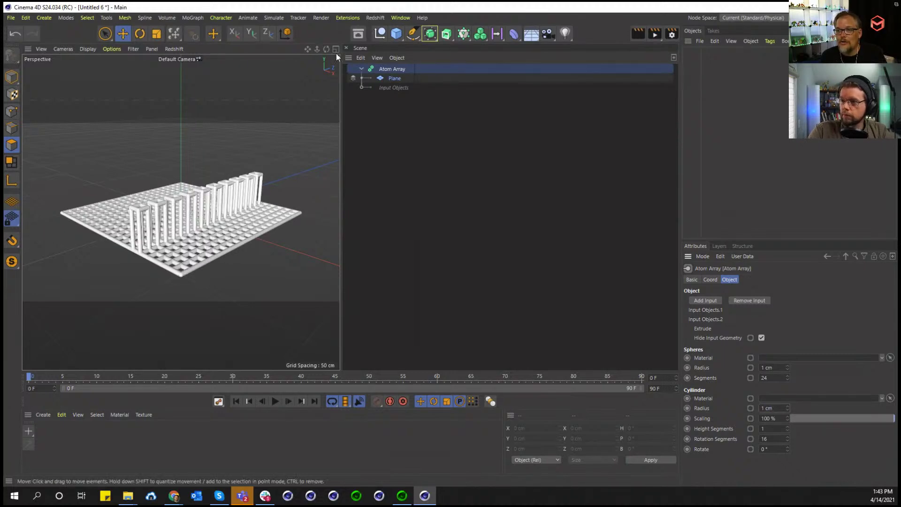
Set the Atom Array's cylinder Rotation Segments to 4 and its Rotate value to 45°
{"action": "left_click_drag", "start_coordinate": [308, 48], "coordinate": [361, 48]}
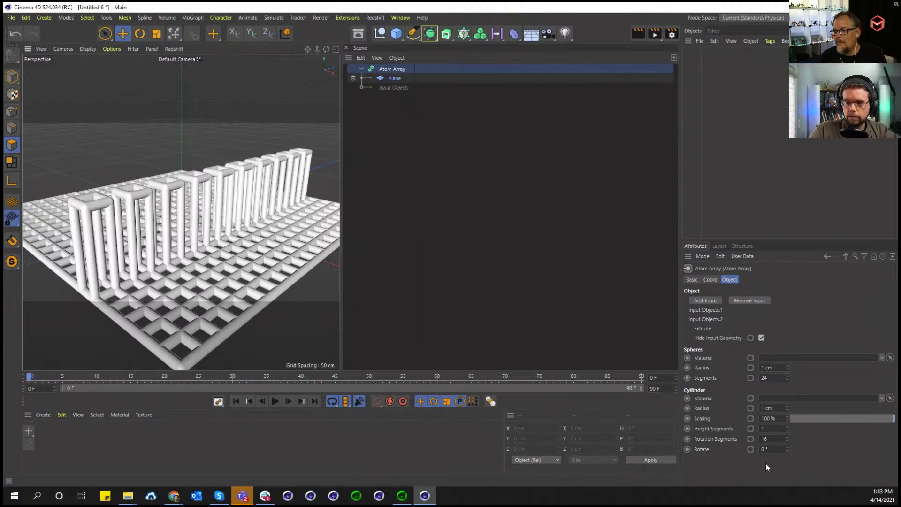
{"action": "left_click", "coordinate": [769, 439]}
{"action": "type", "text": "4"}
{"action": "key", "text": "Return"}
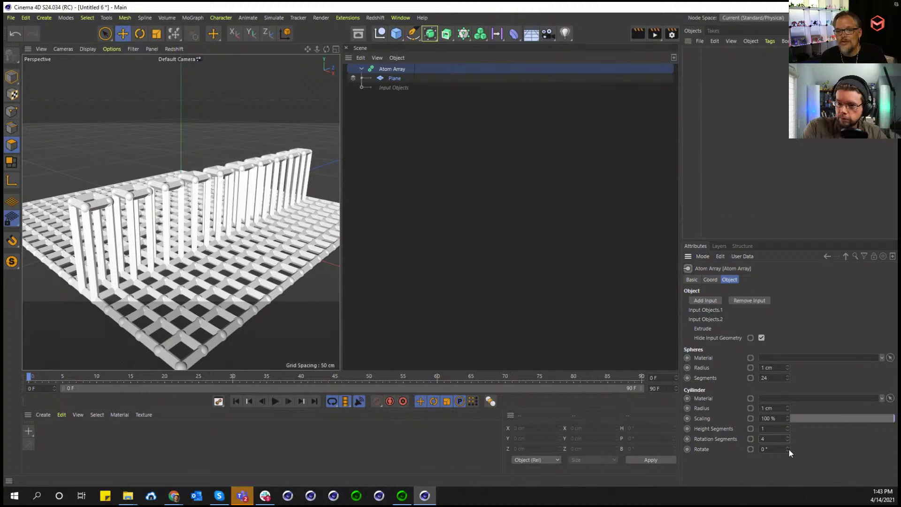
{"action": "left_click_drag", "start_coordinate": [787, 449], "coordinate": [732, 448]}
{"action": "type", "text": "45"}
{"action": "key", "text": "Return"}
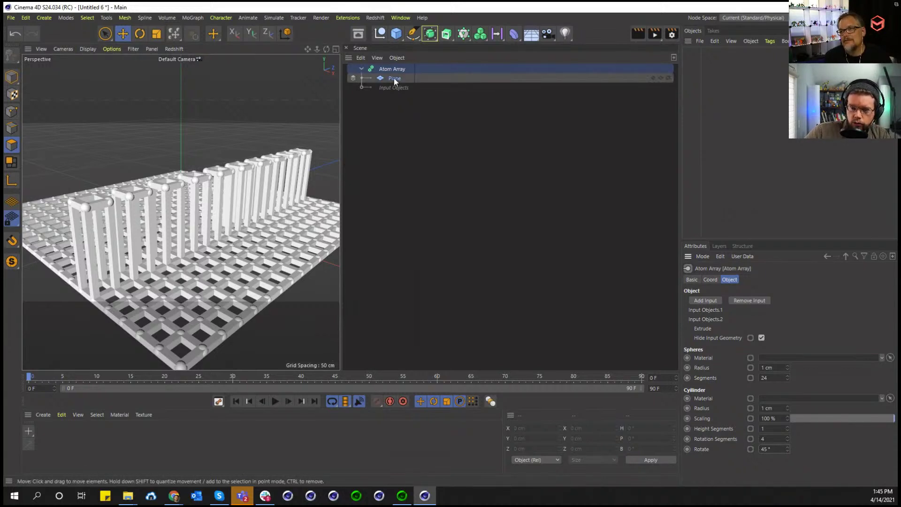
Open the Node Editor for the scene and add a Geometry Neighbor node to the graph
{"action": "left_click", "coordinate": [397, 18]}
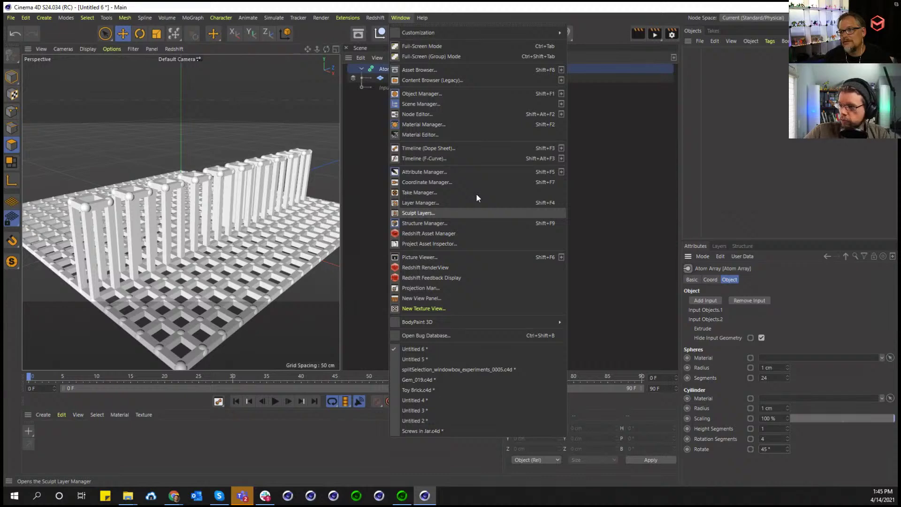
{"action": "left_click", "coordinate": [453, 114]}
{"action": "double_click", "coordinate": [316, 120]}
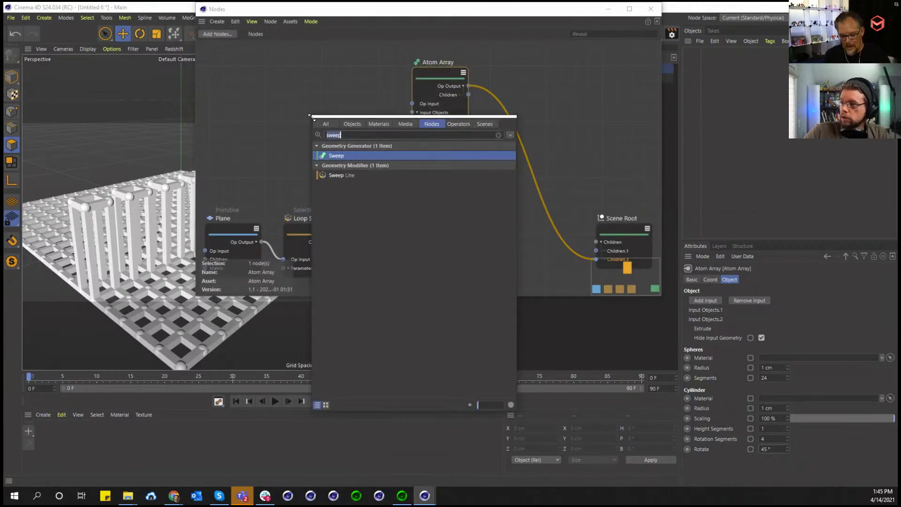
{"action": "type", "text": "neig"}
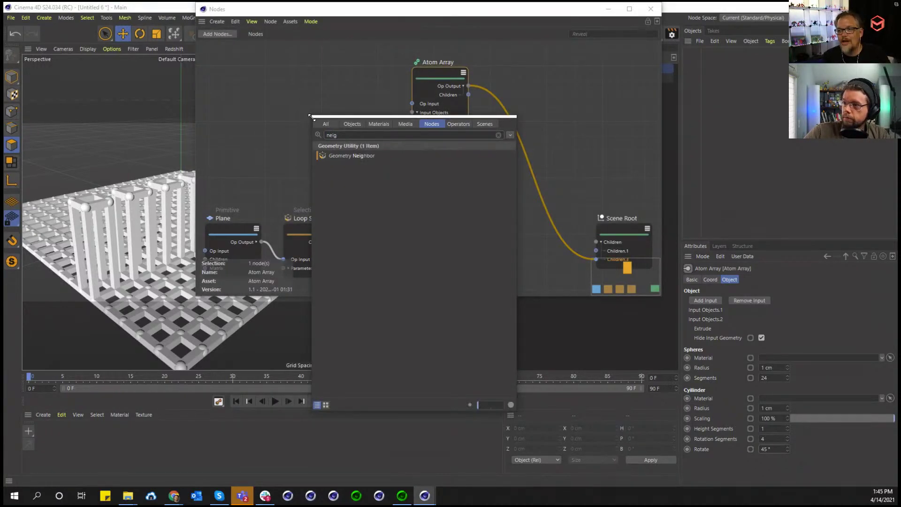
{"action": "left_click", "coordinate": [341, 155]}
{"action": "double_click", "coordinate": [339, 155]}
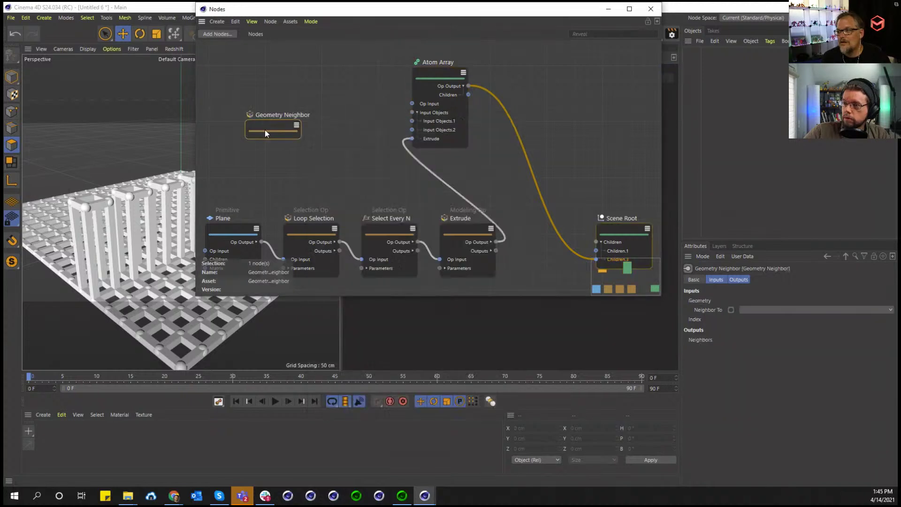
Set the Geometry Neighbor node's Neighbor To option to Edge and reposition the node above Loop Selection
{"action": "left_click", "coordinate": [778, 310]}
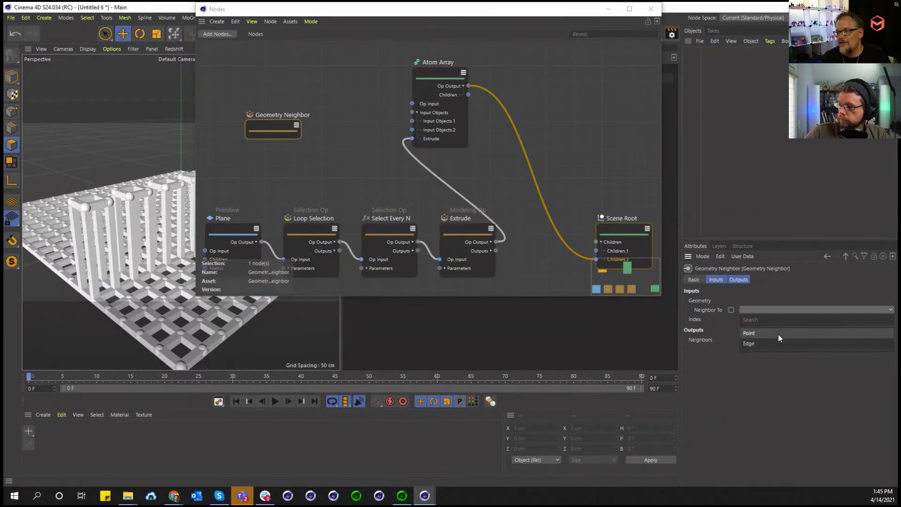
{"action": "left_click", "coordinate": [775, 345]}
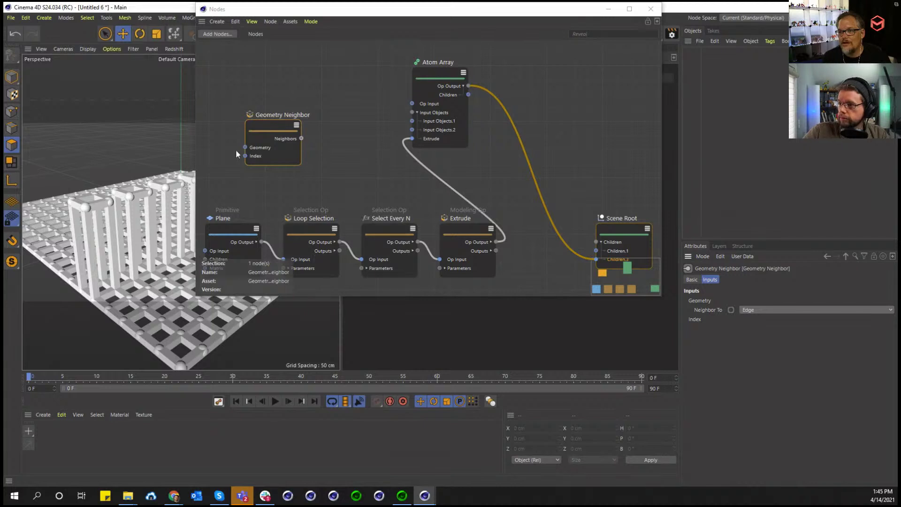
{"action": "left_click_drag", "start_coordinate": [265, 134], "coordinate": [282, 151]}
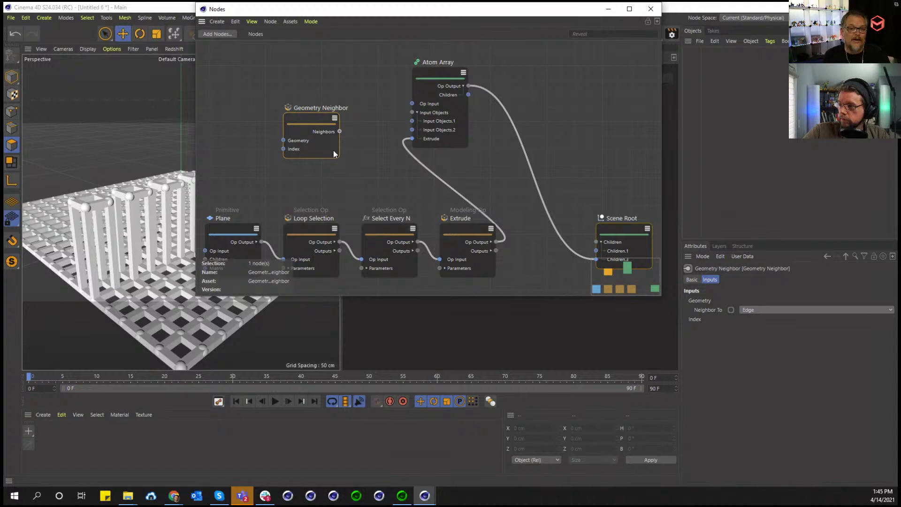
Search the node assets for an expand-type node and add Expand Selection to the graph beside Geometry Neighbor
{"action": "double_click", "coordinate": [306, 187]}
{"action": "type", "text": "grow"}
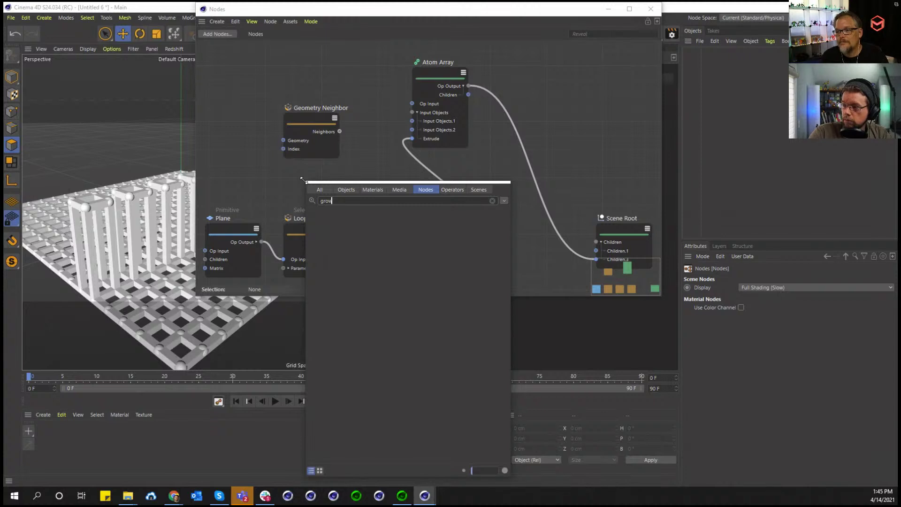
{"action": "key", "text": "BackSpace"}
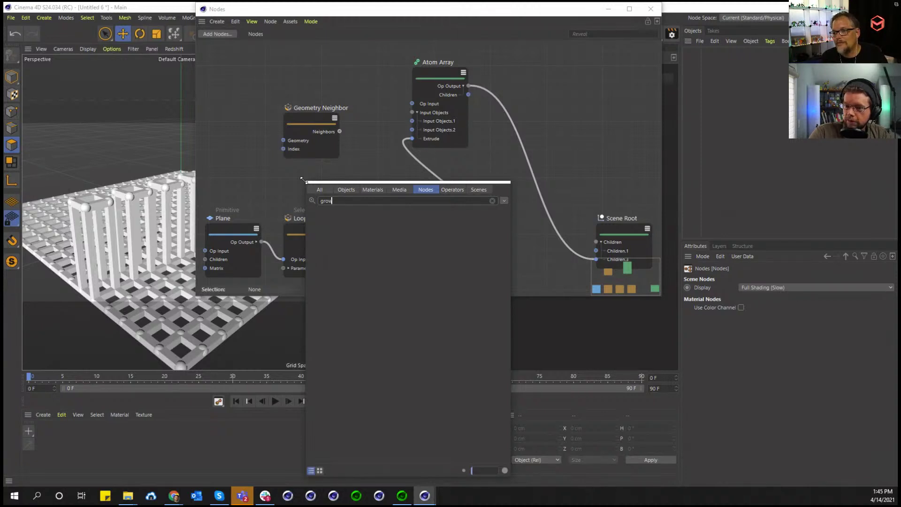
{"action": "key", "text": "BackSpace"}
{"action": "key", "text": "BackSpace"}
{"action": "key", "text": "BackSpace"}
{"action": "key", "text": "BackSpace"}
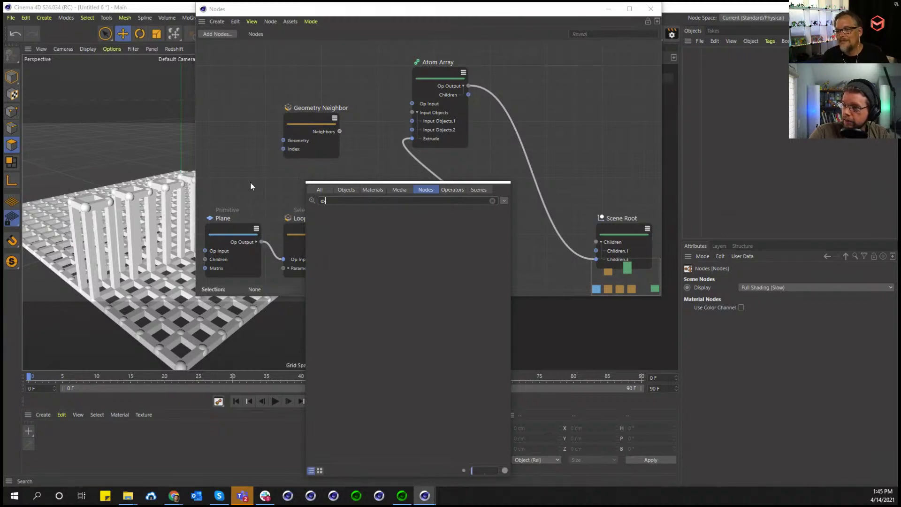
{"action": "type", "text": "expan"}
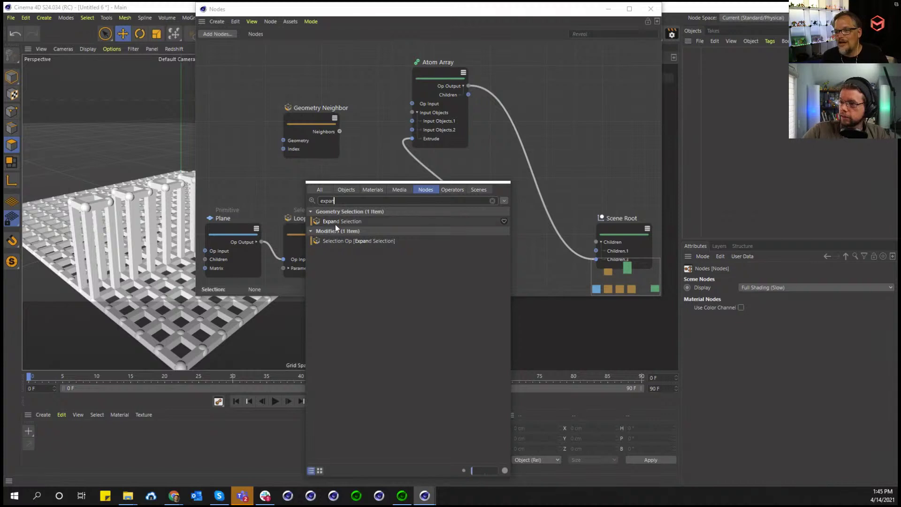
{"action": "left_click_drag", "start_coordinate": [336, 223], "coordinate": [251, 157]}
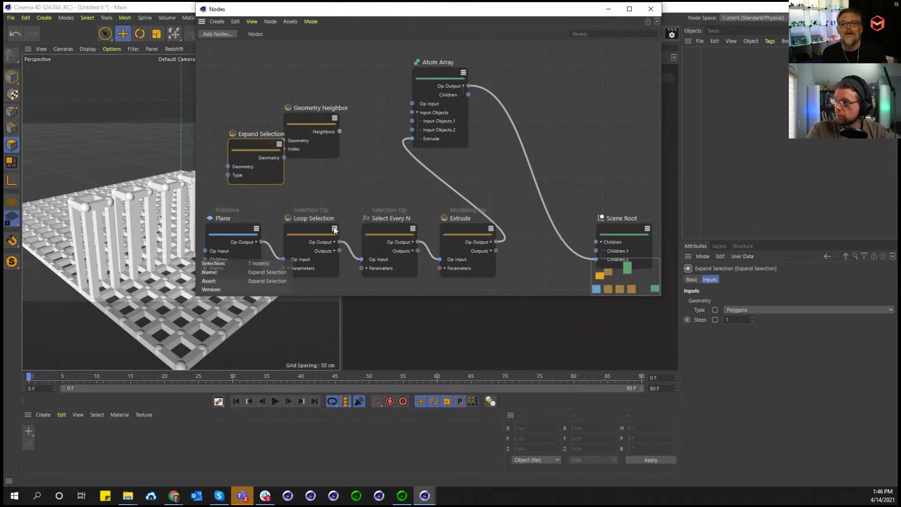
{"action": "left_click", "coordinate": [344, 43]}
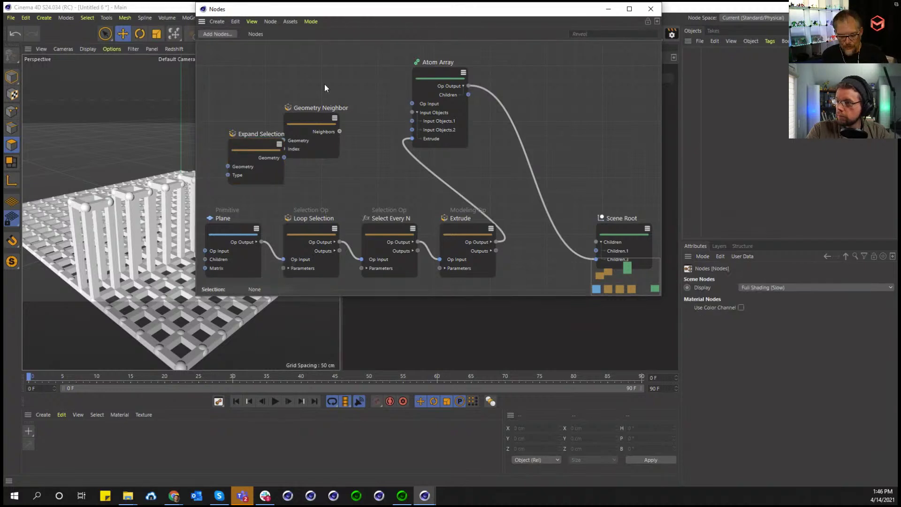
Add an Arithmetic node set to Add above the Geometry Neighbor node and close the asset search
{"action": "double_click", "coordinate": [325, 84]}
{"action": "type", "text": "add"}
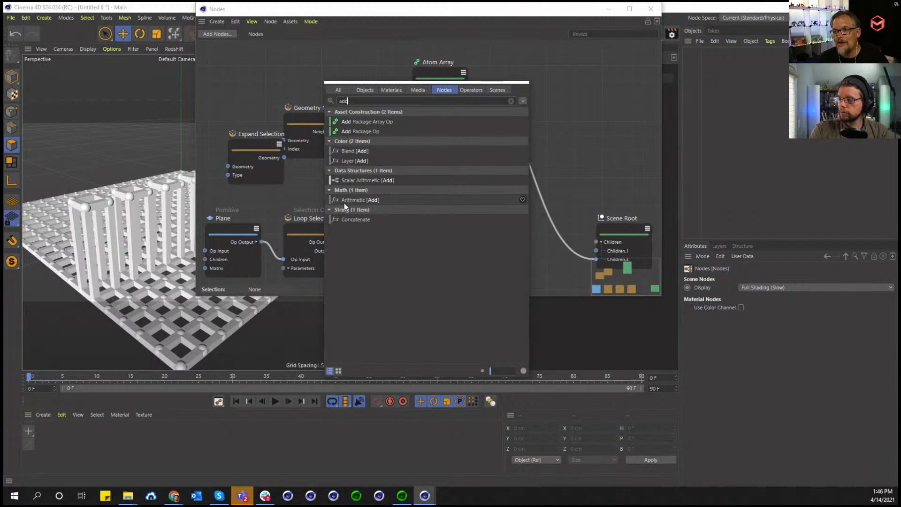
{"action": "left_click_drag", "start_coordinate": [352, 204], "coordinate": [300, 50]}
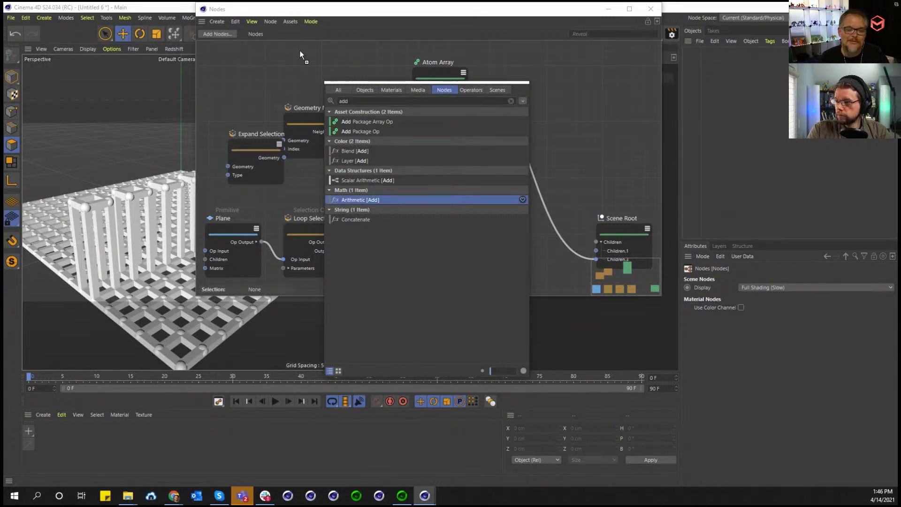
{"action": "left_click_drag", "start_coordinate": [299, 50], "coordinate": [299, 50]}
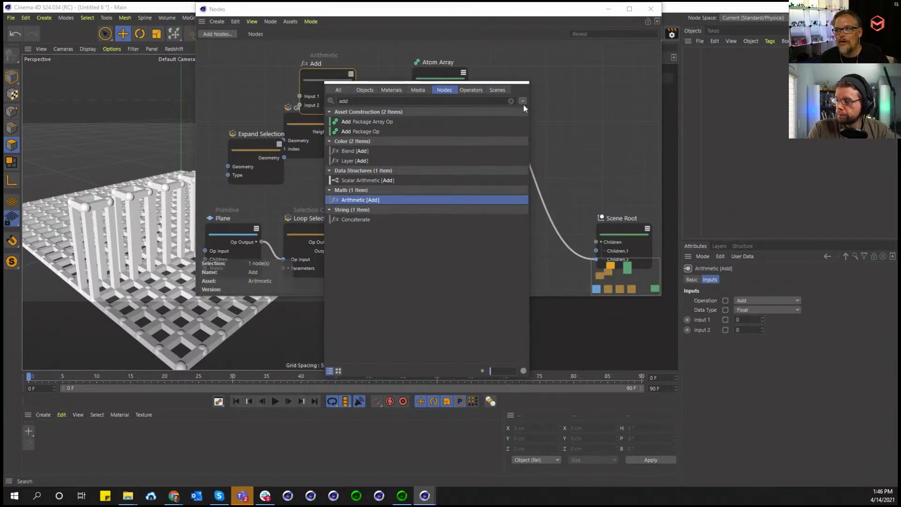
{"action": "left_click", "coordinate": [511, 100]}
{"action": "left_click", "coordinate": [533, 98]}
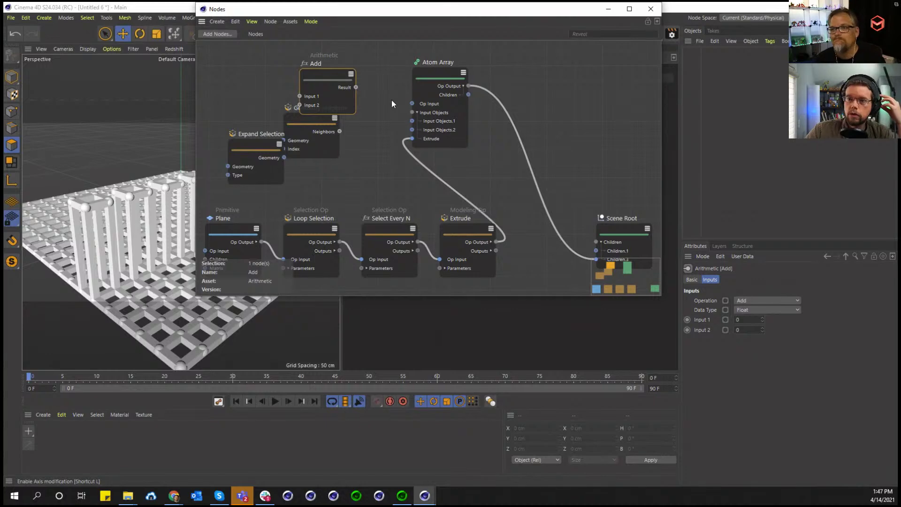
Close the Node Editor and create a new empty project
{"action": "left_click", "coordinate": [649, 11]}
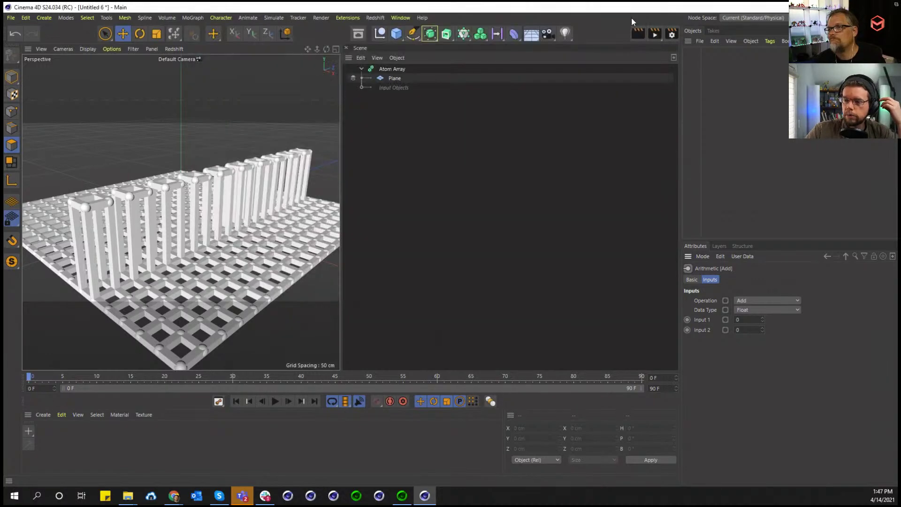
{"action": "left_click", "coordinate": [391, 19]}
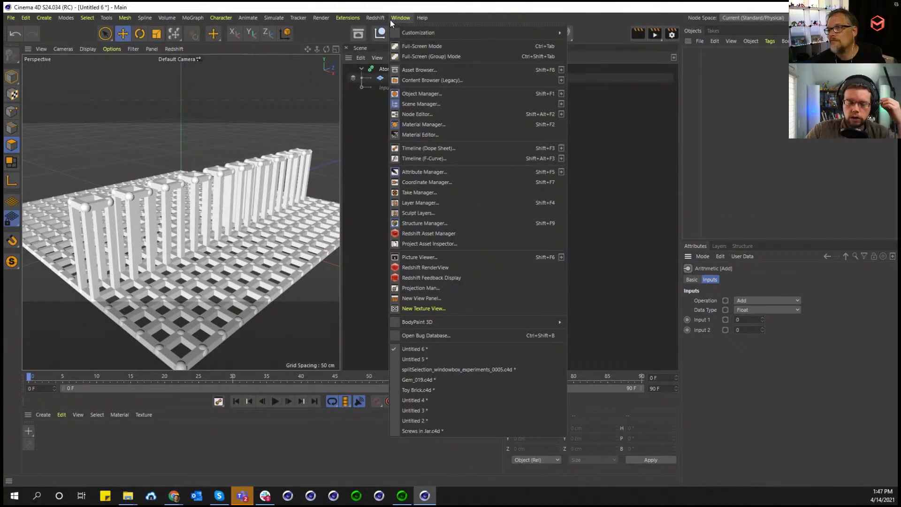
{"action": "mouse_move", "coordinate": [341, 18]}
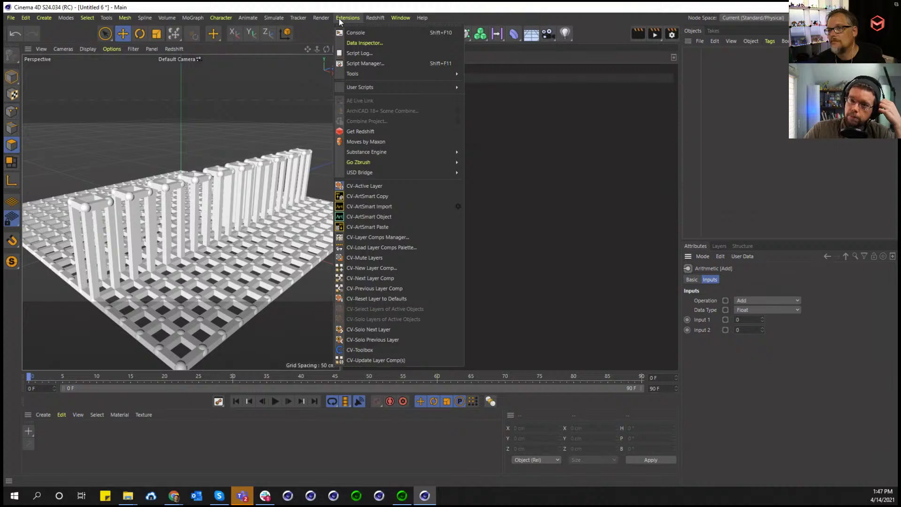
{"action": "mouse_move", "coordinate": [221, 18]}
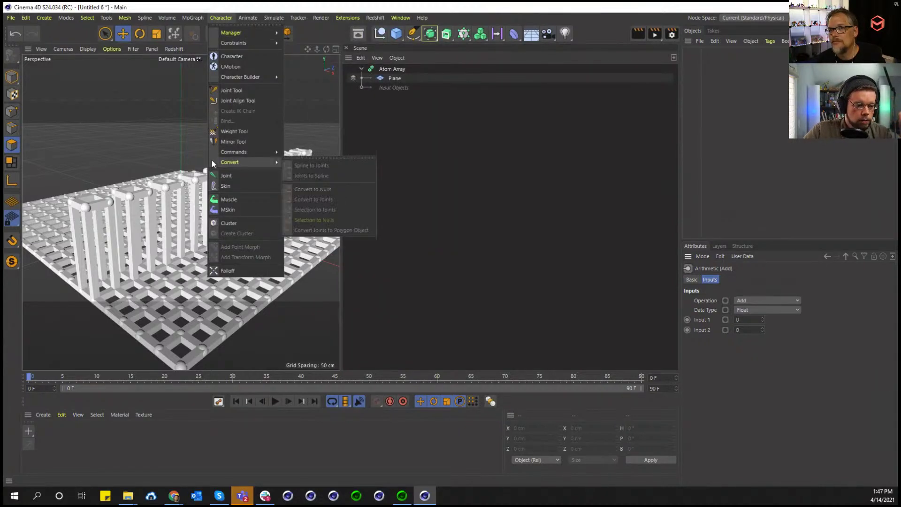
{"action": "mouse_move", "coordinate": [126, 20]}
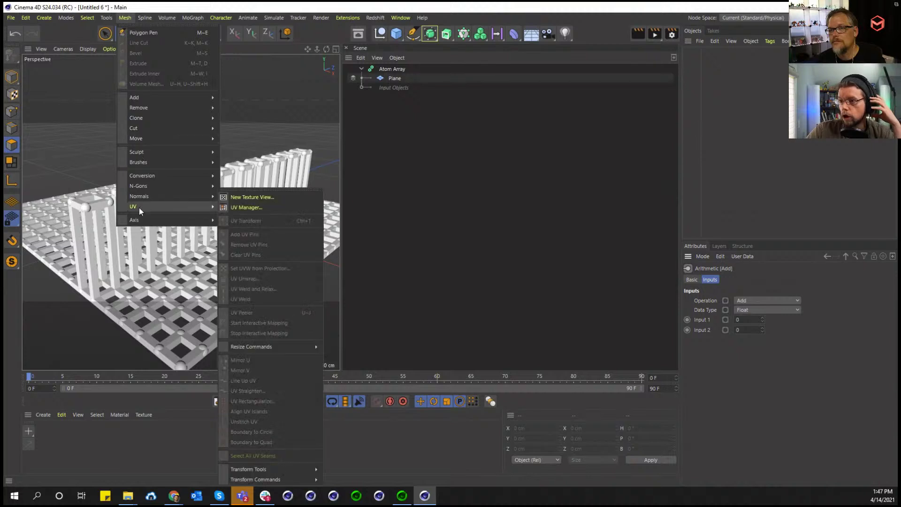
{"action": "mouse_move", "coordinate": [88, 20]}
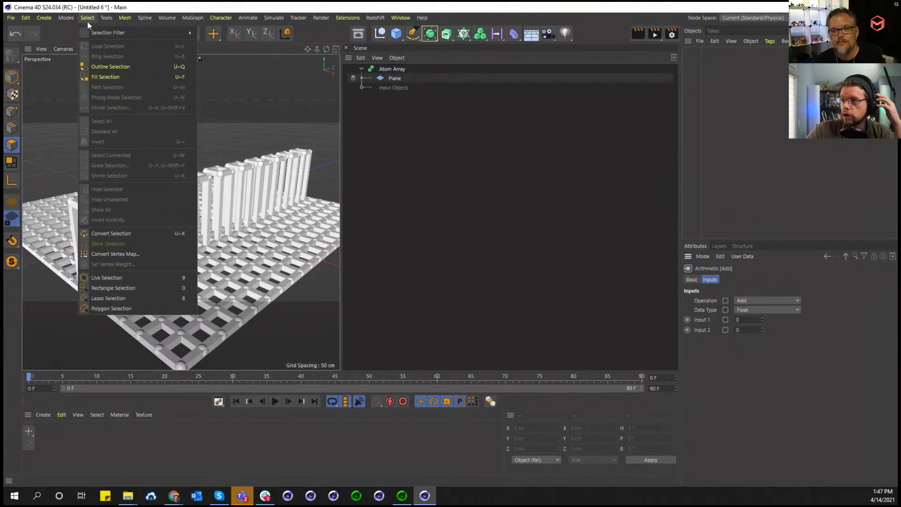
{"action": "mouse_move", "coordinate": [41, 19]}
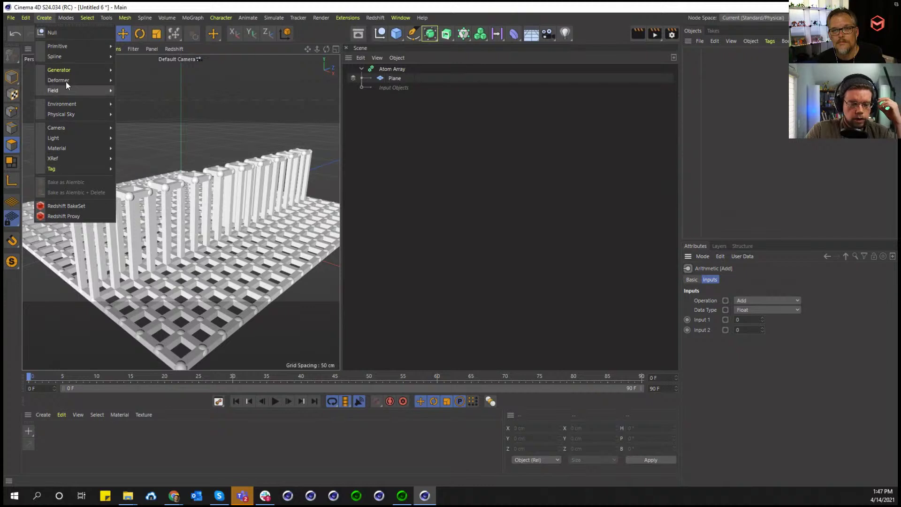
{"action": "mouse_move", "coordinate": [13, 19]}
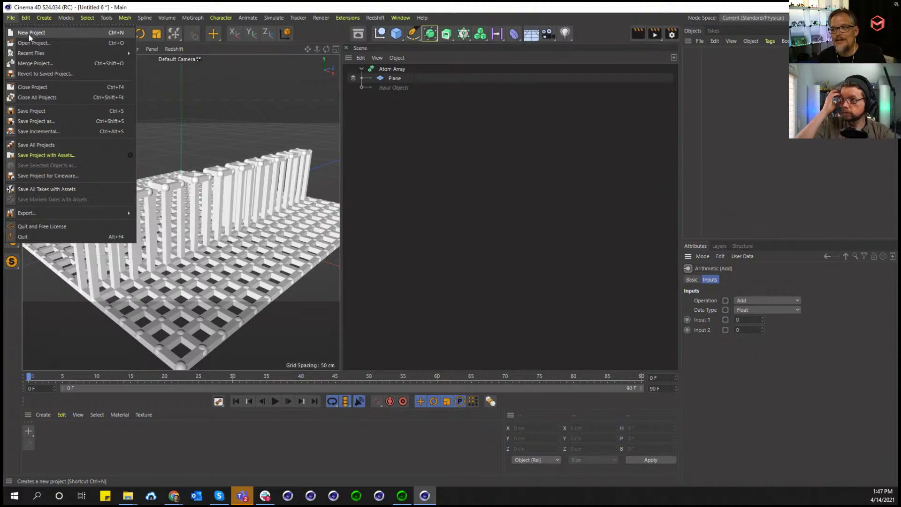
{"action": "left_click", "coordinate": [29, 33]}
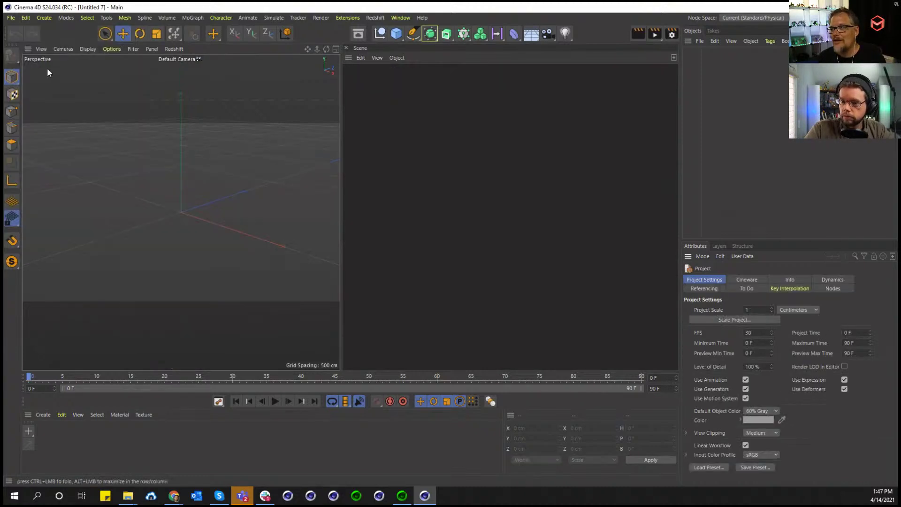
Add a Landscape primitive from the node assets to the empty scene and close the asset search
{"action": "double_click", "coordinate": [567, 168]}
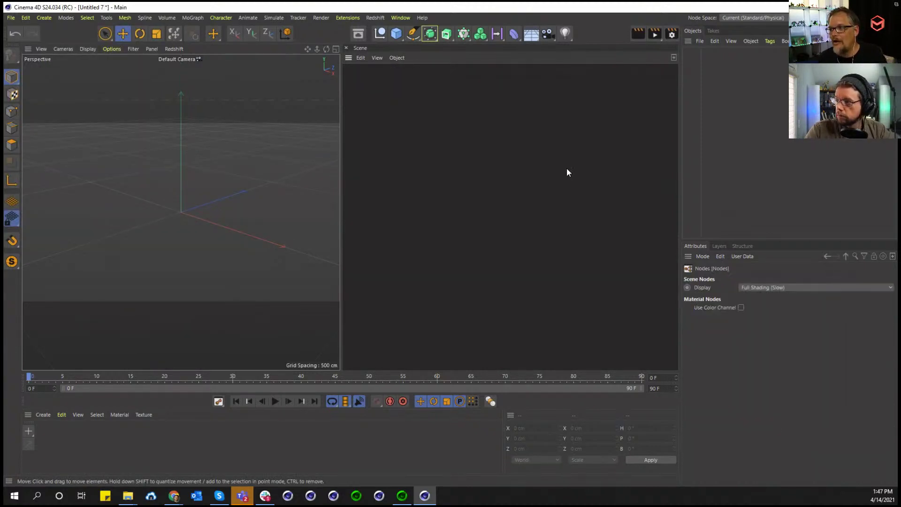
{"action": "left_click", "coordinate": [589, 185]}
{"action": "type", "text": "land"}
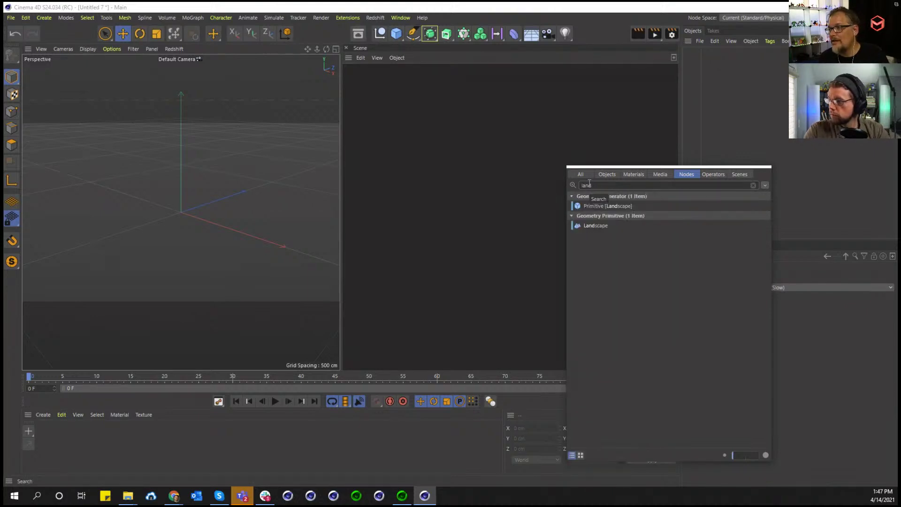
{"action": "double_click", "coordinate": [593, 207]}
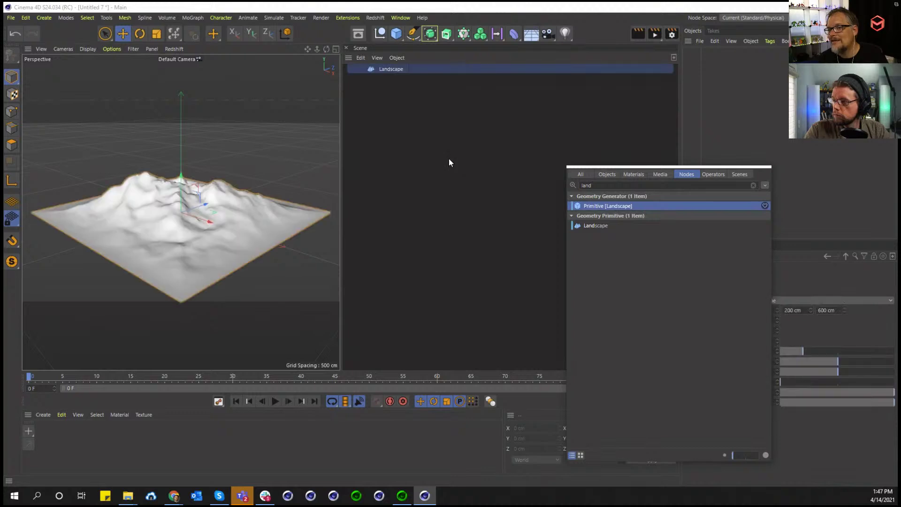
{"action": "key", "text": "shift+F8"}
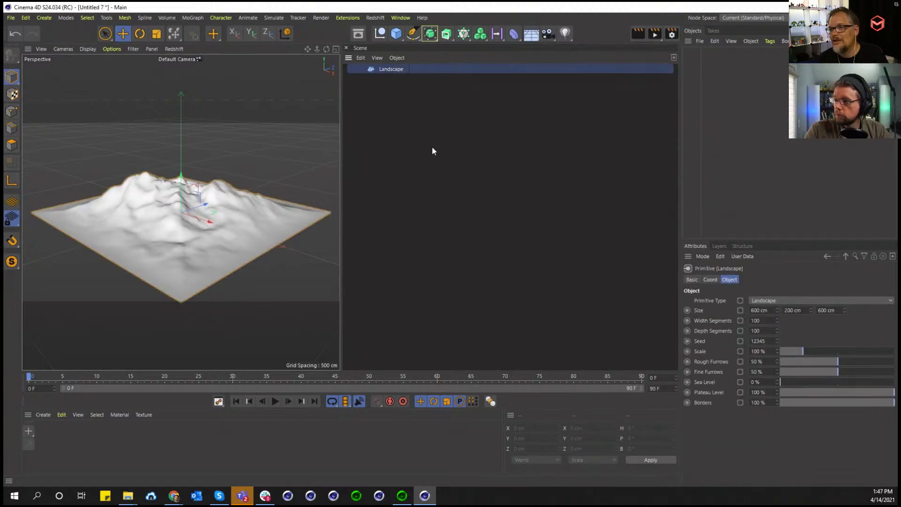
Find the Grass modifier in the node assets and apply it to the Landscape
{"action": "left_click", "coordinate": [471, 162]}
{"action": "key", "text": "shift+F8"}
{"action": "type", "text": "grass"}
{"action": "left_click_drag", "start_coordinate": [458, 190], "coordinate": [384, 67]}
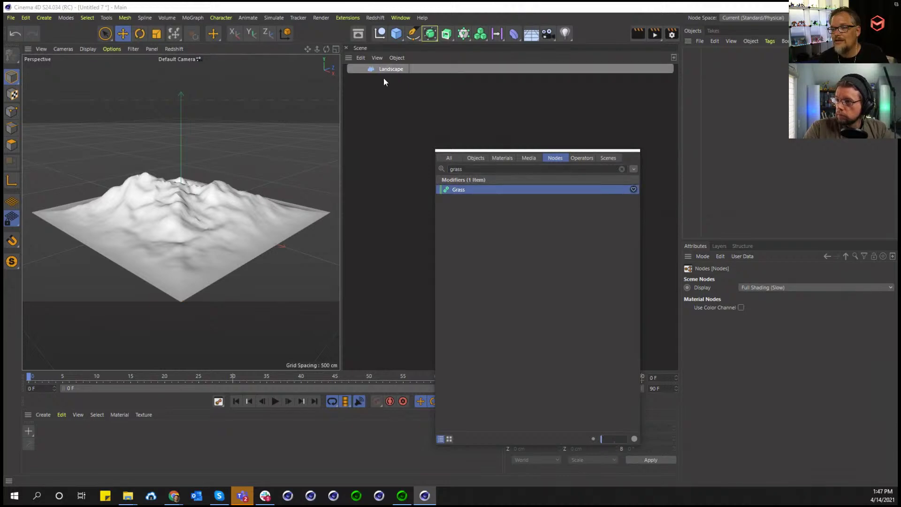
{"action": "key", "text": "Escape"}
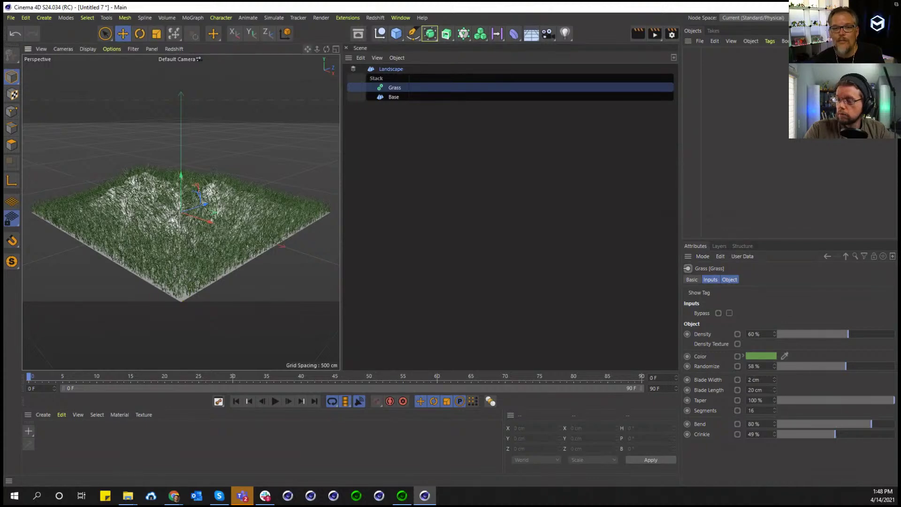
Raise the Grass modifier's Density to 100 % and its Randomize value to 69 %
{"action": "left_click_drag", "start_coordinate": [311, 49], "coordinate": [311, 49]}
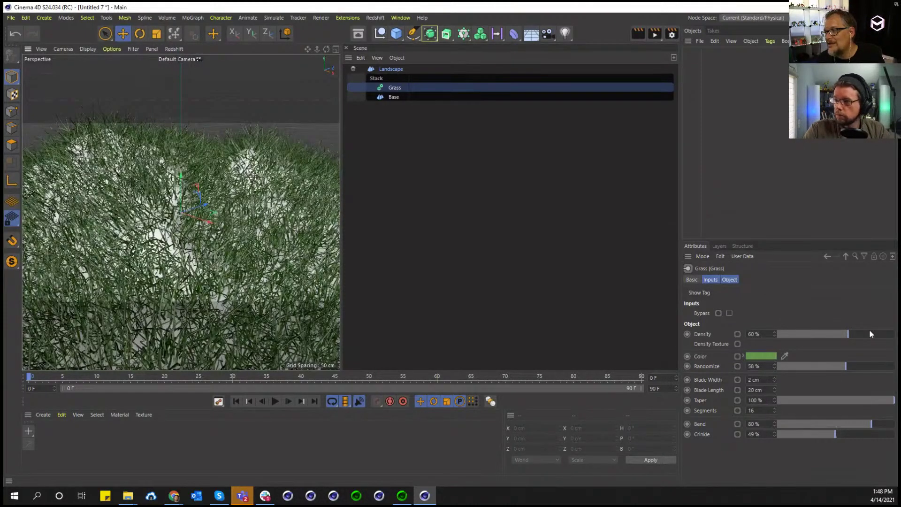
{"action": "left_click_drag", "start_coordinate": [869, 334], "coordinate": [897, 334]}
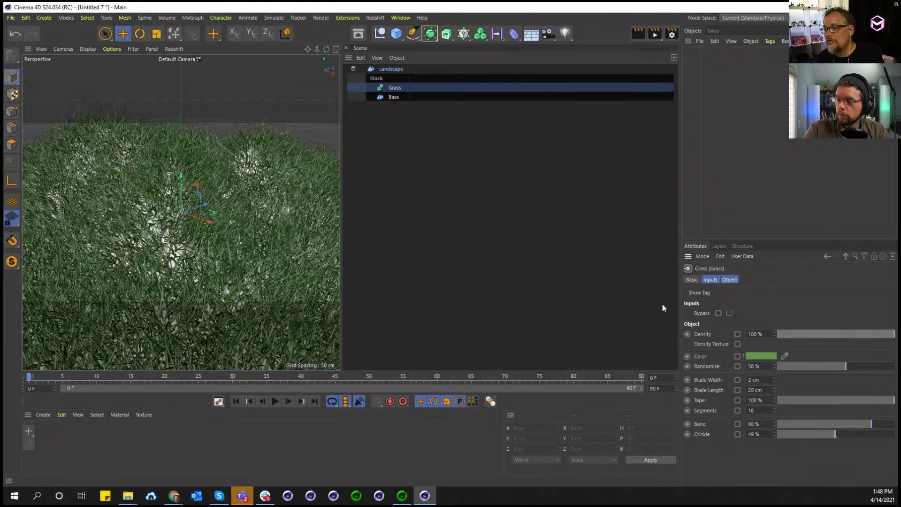
{"action": "left_click", "coordinate": [867, 366]}
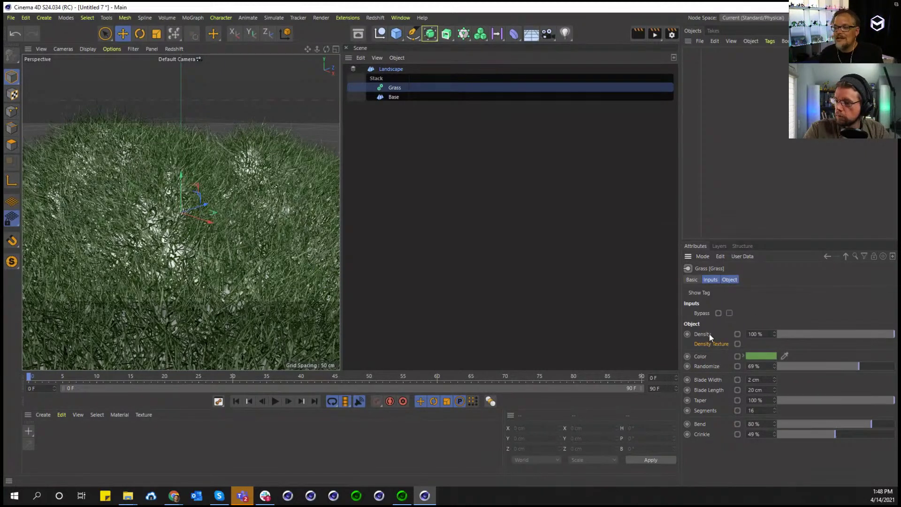
Show the scene's graph in the Node Editor and open the Grass asset for editing to view its internal nodes
{"action": "left_click", "coordinate": [398, 19]}
{"action": "left_click", "coordinate": [419, 114]}
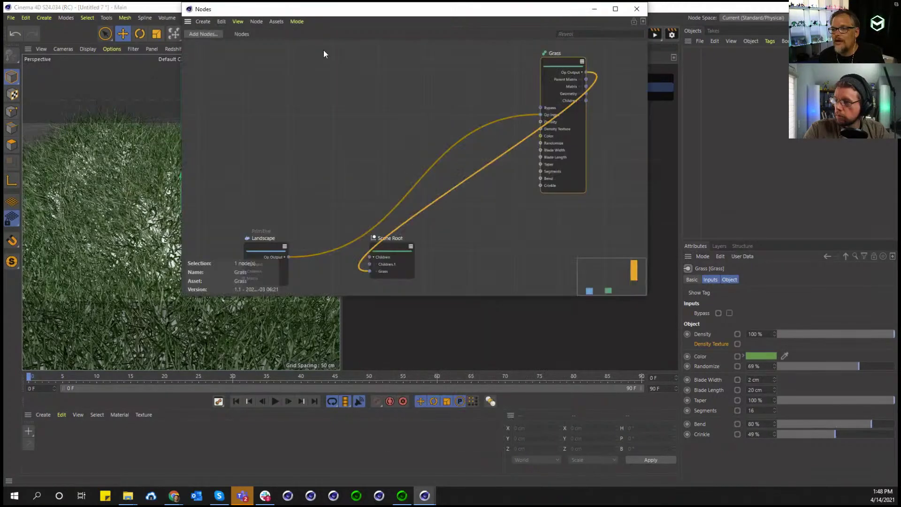
{"action": "double_click", "coordinate": [293, 114]}
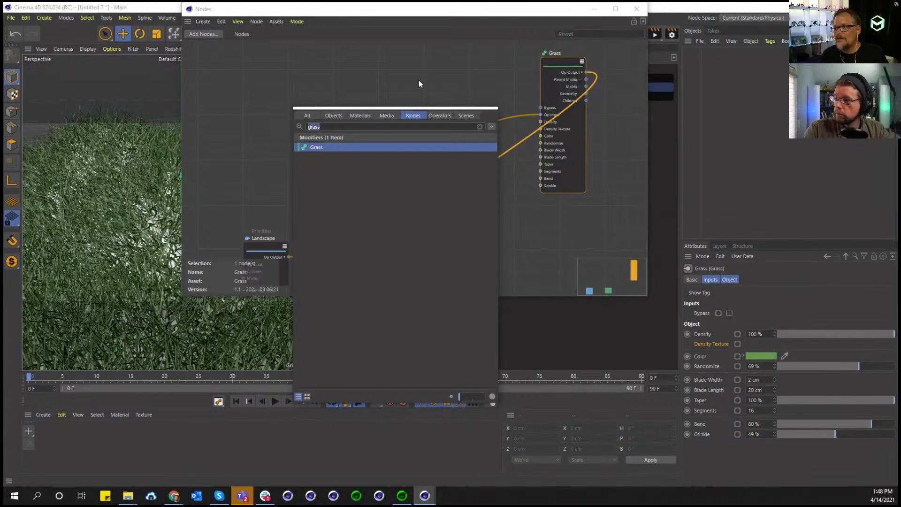
{"action": "left_click", "coordinate": [275, 22]}
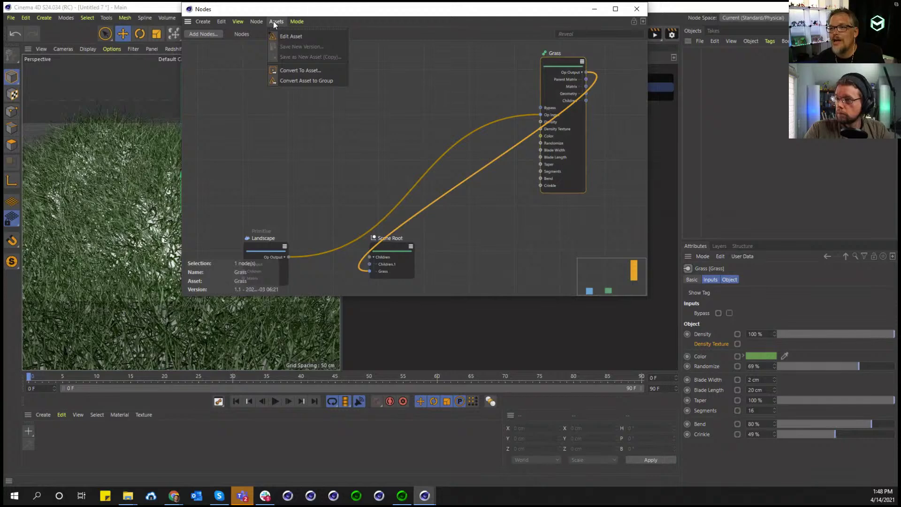
{"action": "left_click", "coordinate": [290, 36]}
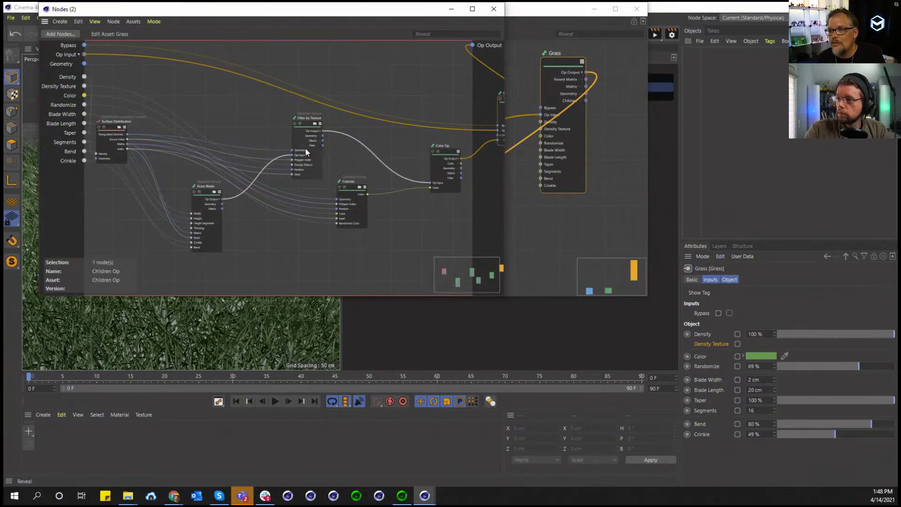
Enter the Filter by Texture group and examine the Type options of its Geometry Property Interpolate node
{"action": "left_click", "coordinate": [314, 124]}
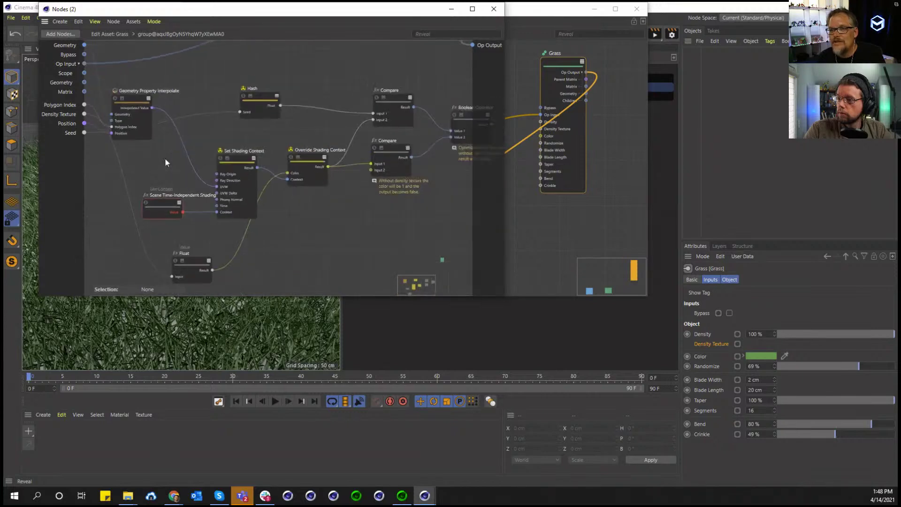
{"action": "left_click", "coordinate": [128, 95]}
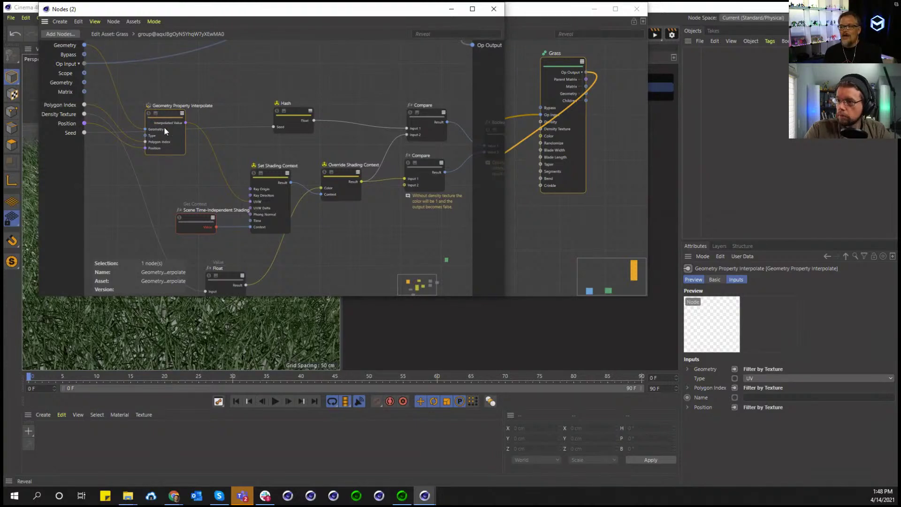
{"action": "left_click", "coordinate": [812, 379]}
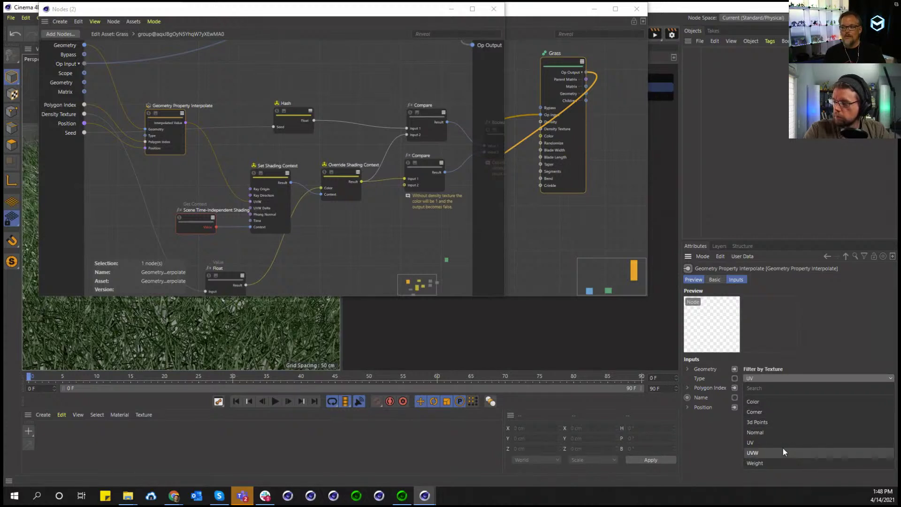
Examine the Set Shading Context node's inputs and the surrounding node connections inside the Filter by Texture group
{"action": "left_click", "coordinate": [221, 176]}
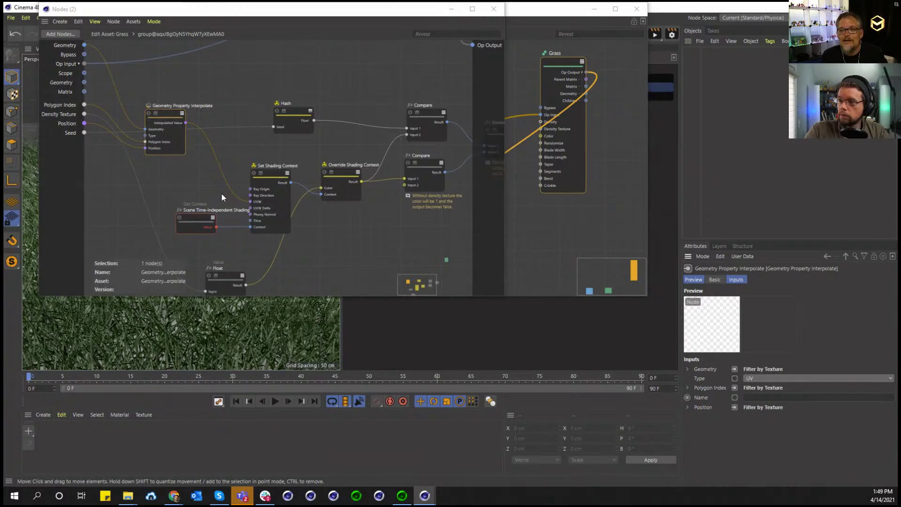
{"action": "left_click", "coordinate": [268, 179]}
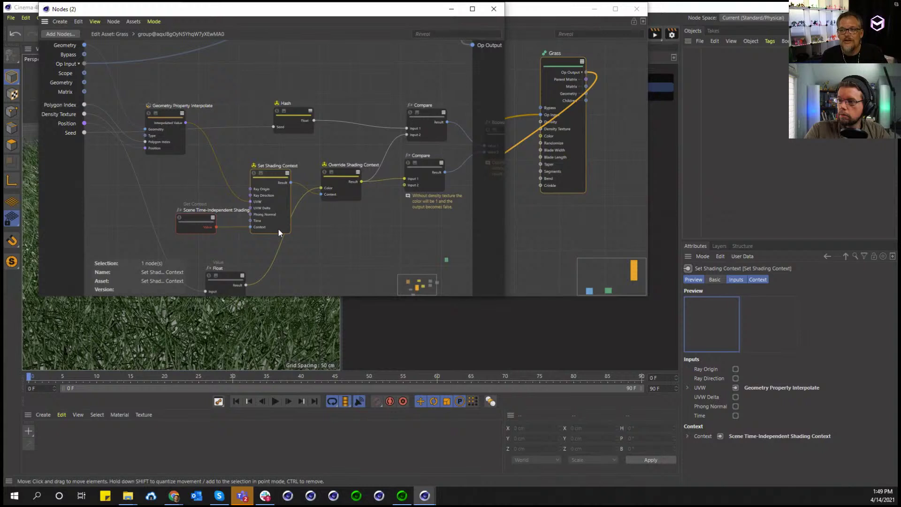
{"action": "middle_click_drag", "start_coordinate": [361, 238], "coordinate": [271, 233]}
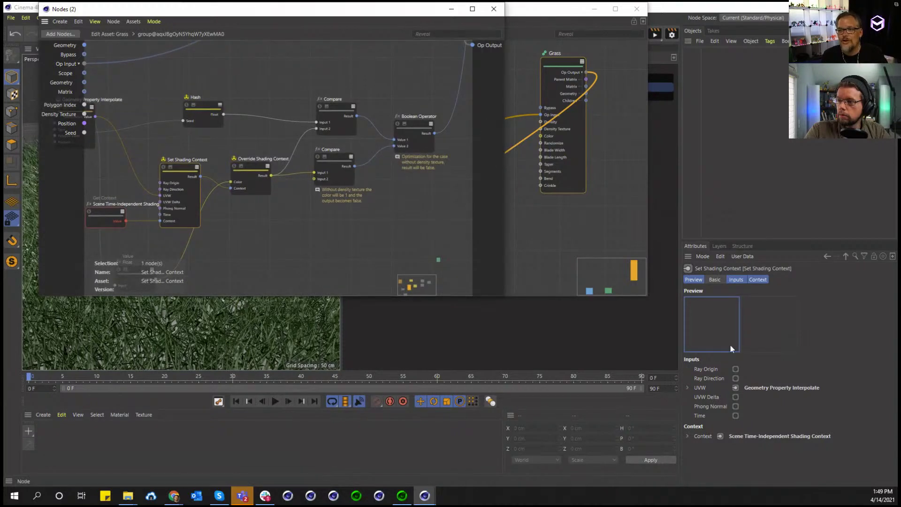
{"action": "scroll", "coordinate": [297, 217], "scroll_direction": "down", "scroll_amount": 2}
{"action": "key", "text": "h"}
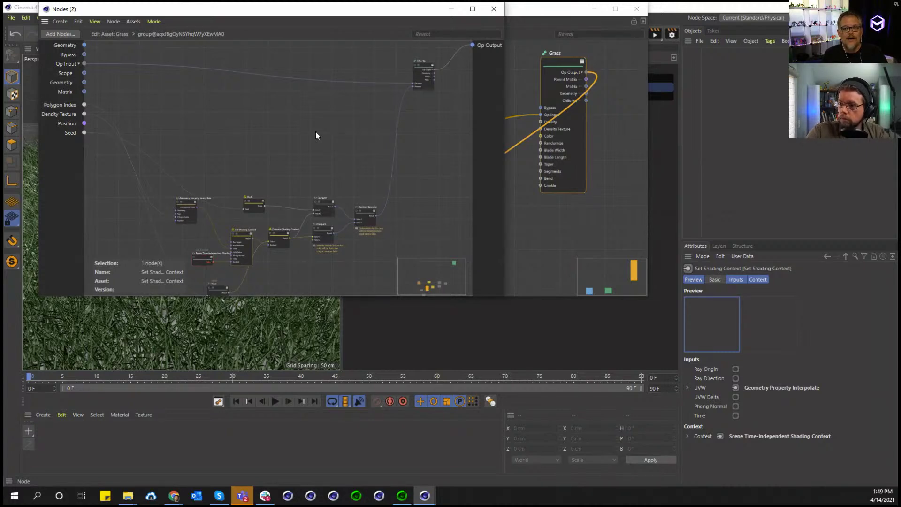
{"action": "middle_click_drag", "start_coordinate": [316, 135], "coordinate": [282, 86]}
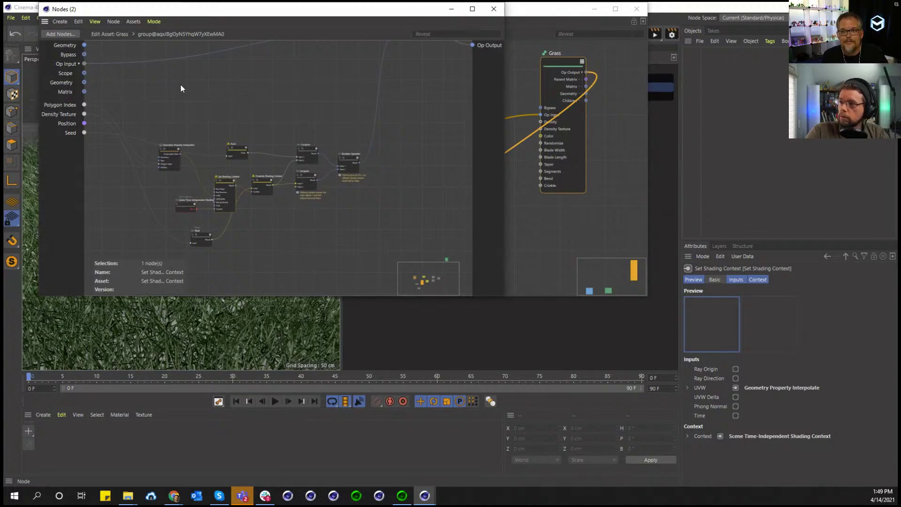
Return to the Grass asset's top level and close both Node Editor windows
{"action": "left_click", "coordinate": [122, 34]}
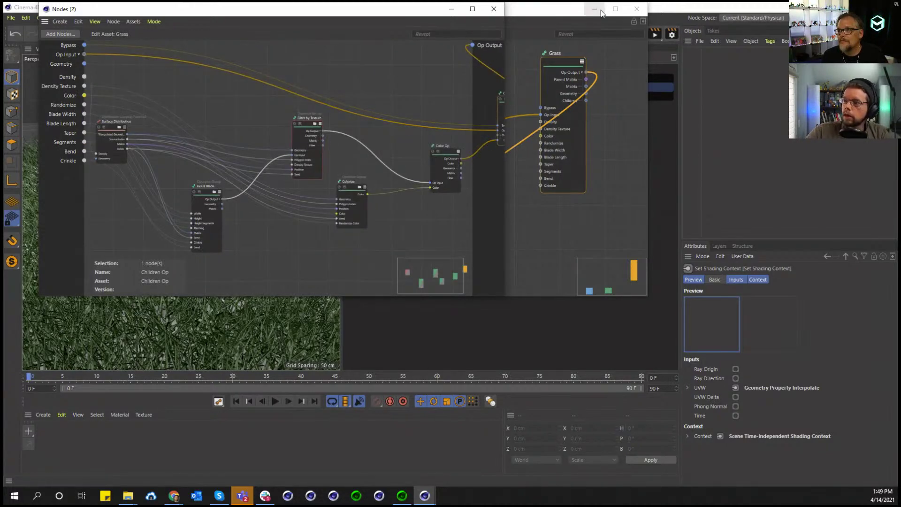
{"action": "left_click", "coordinate": [493, 8]}
{"action": "left_click", "coordinate": [637, 9]}
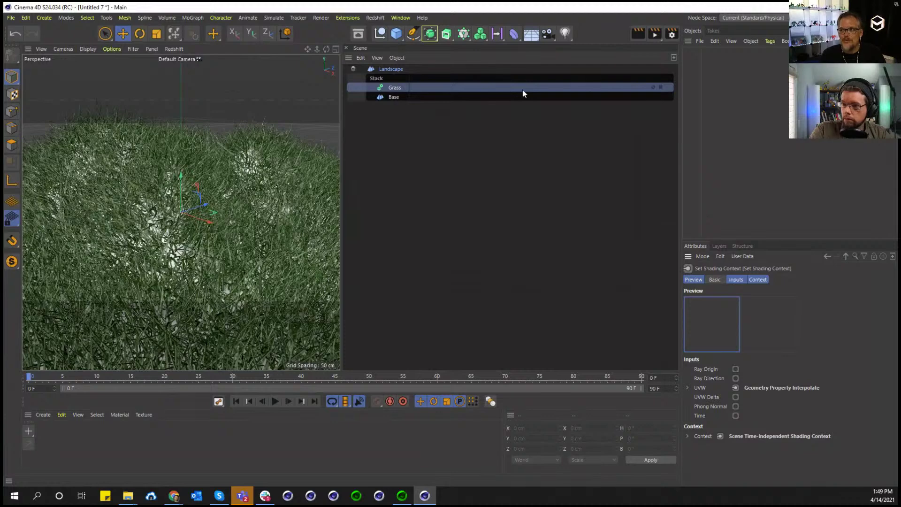
In the render settings' Save options, set the regular image's file path to .\renders\ and review the available path tokens
{"action": "left_click", "coordinate": [671, 34]}
{"action": "left_click_drag", "start_coordinate": [645, 33], "coordinate": [260, 68]}
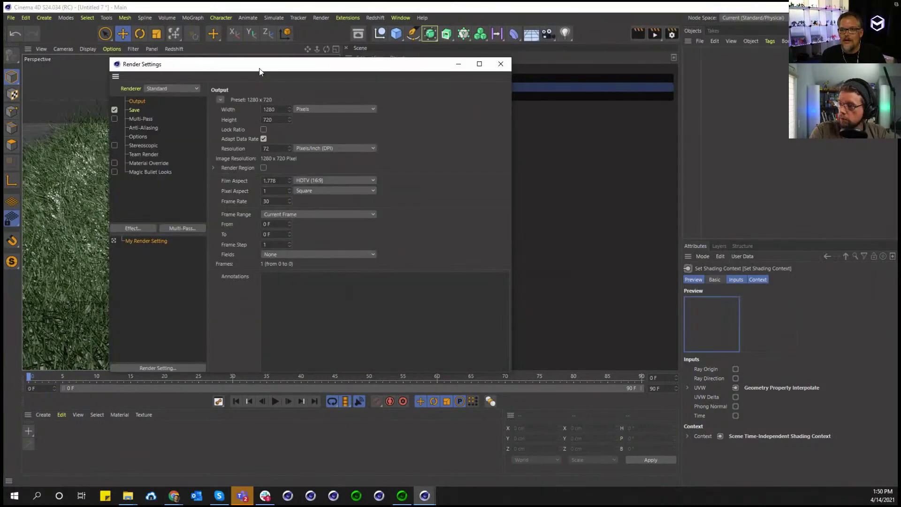
{"action": "left_click", "coordinate": [132, 111]}
{"action": "left_click", "coordinate": [501, 119]}
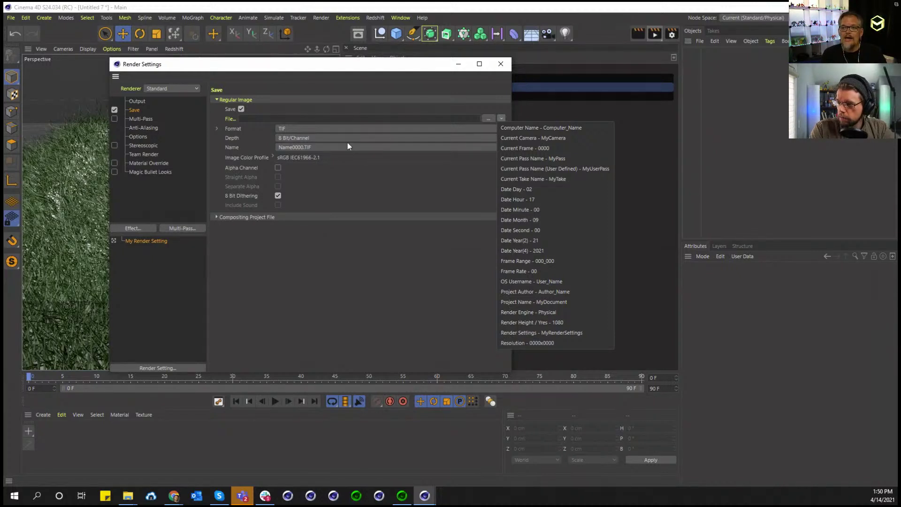
{"action": "left_click", "coordinate": [354, 119]}
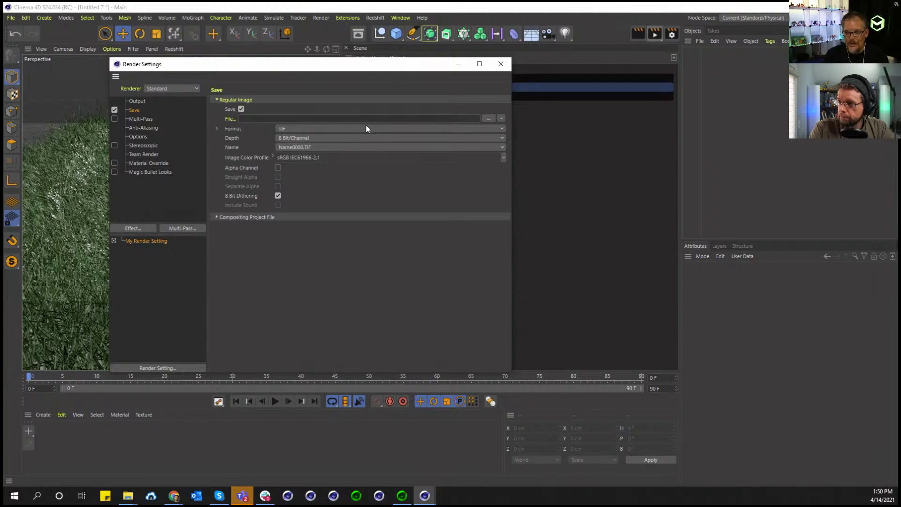
{"action": "type", "text": ".\\renders\\"}
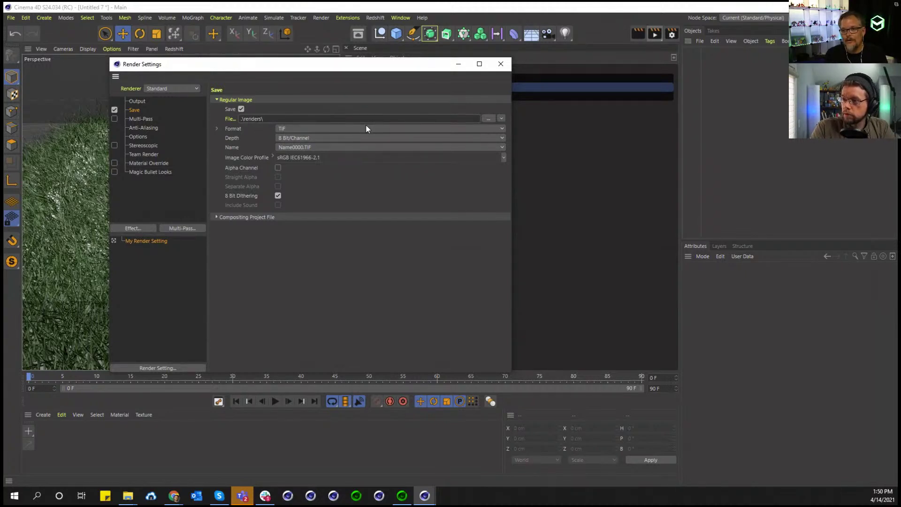
{"action": "left_click", "coordinate": [501, 118]}
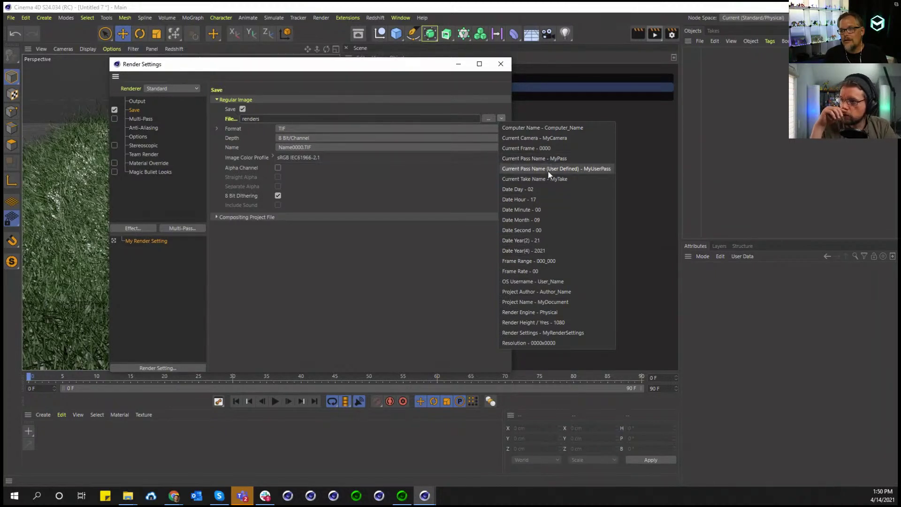
{"action": "left_click", "coordinate": [284, 117]}
{"action": "left_click", "coordinate": [281, 119]}
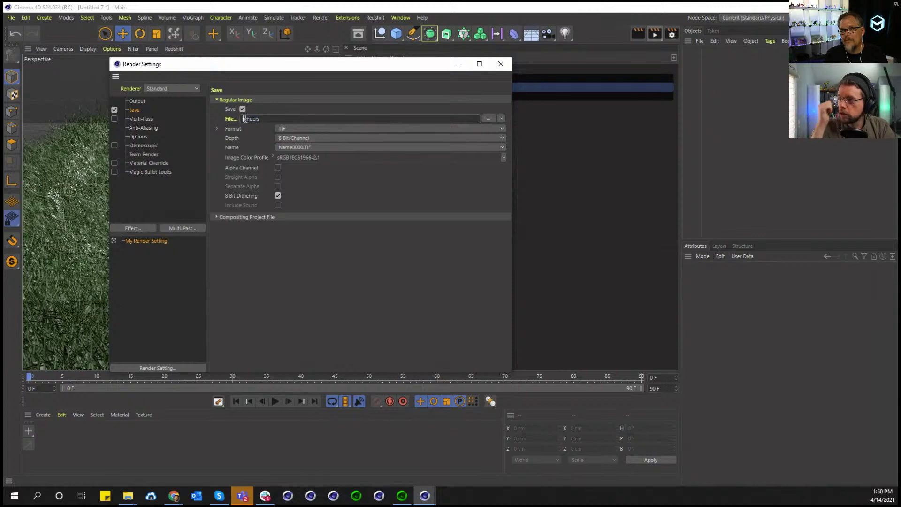
Replace the render file path with .\renders\$prj\$take\ to sort output into project and take folders
{"action": "left_click_drag", "start_coordinate": [280, 120], "coordinate": [227, 119]}
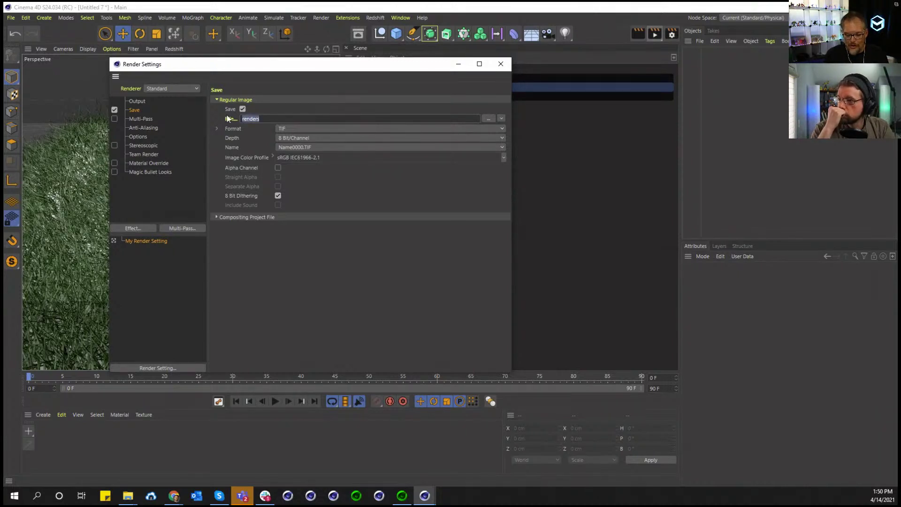
{"action": "key", "text": "BackSpace"}
{"action": "type", "text": ".\\rende"}
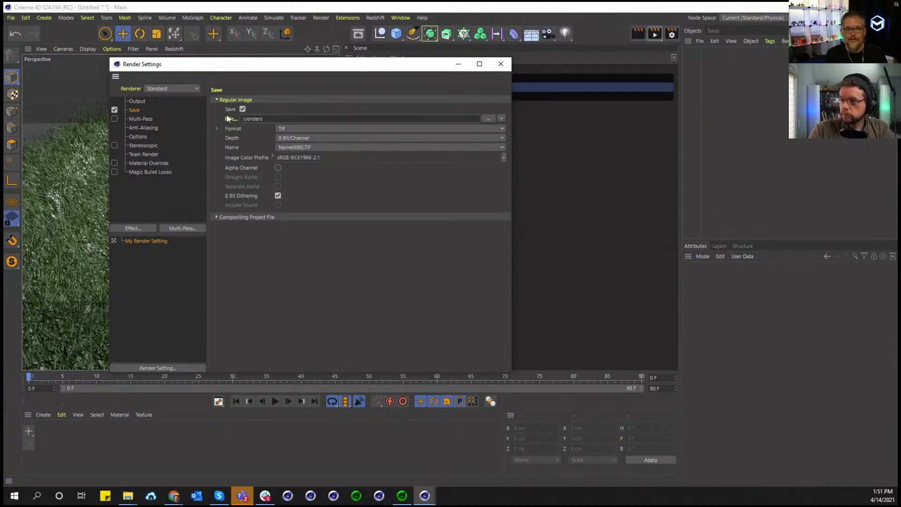
{"action": "type", "text": "rs\\"}
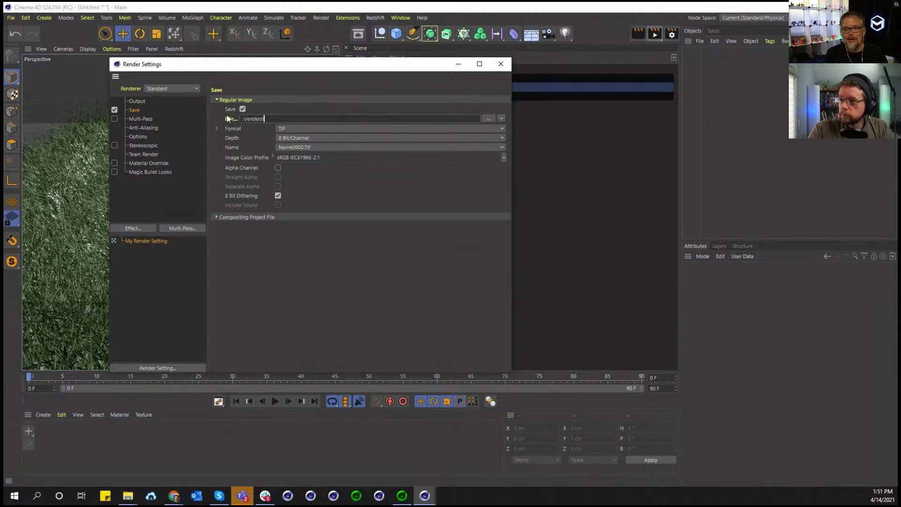
{"action": "type", "text": "$pr"}
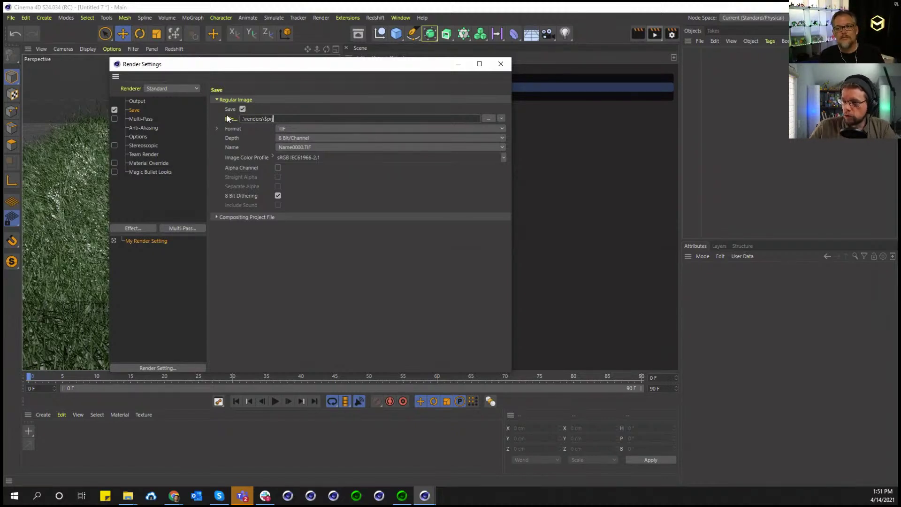
{"action": "type", "text": "j"}
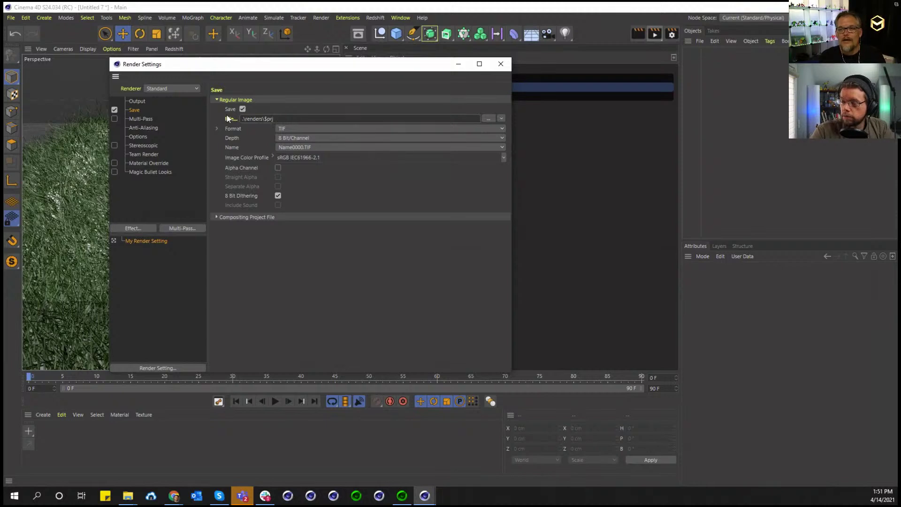
{"action": "type", "text": "\\$take"}
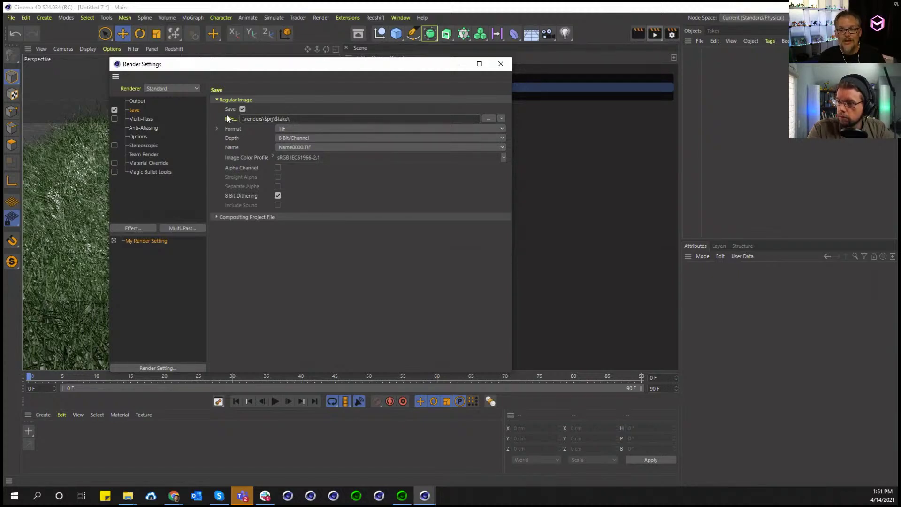
{"action": "type", "text": "\\"}
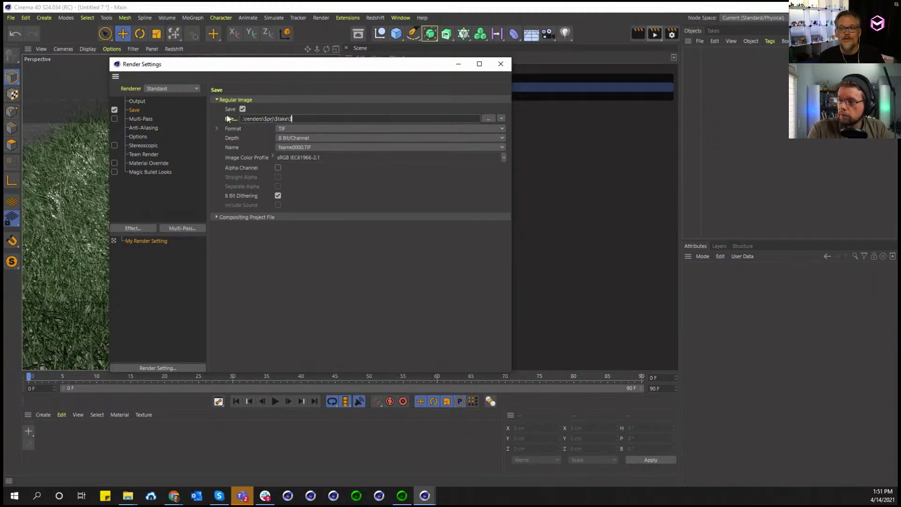
Append the date tokens to the render file path in the order $YY$MM$DD
{"action": "type", "text": "$MM$"}
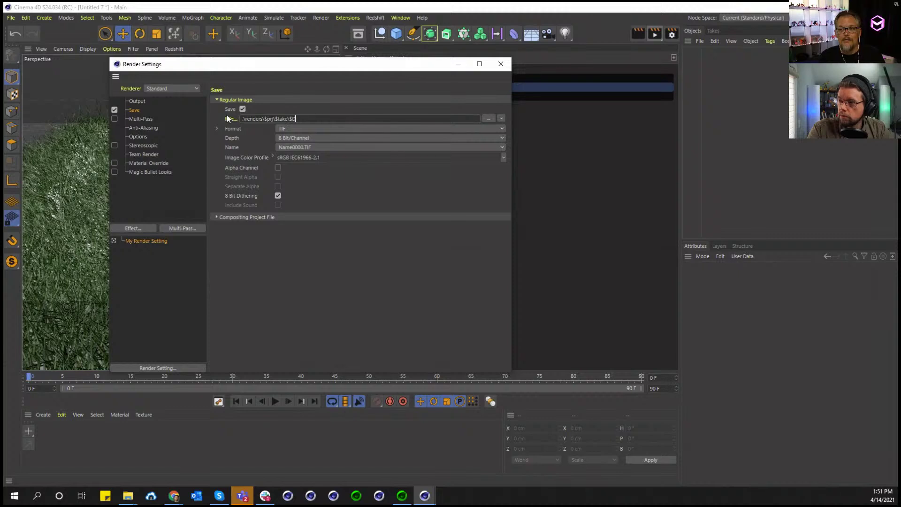
{"action": "type", "text": "DD$YY"}
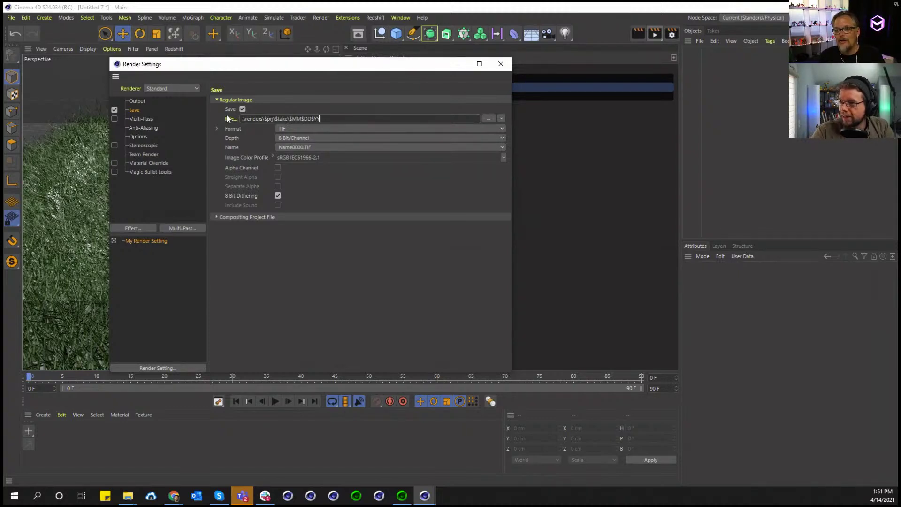
{"action": "key", "text": "Left"}
{"action": "key", "text": "Left"}
{"action": "key", "text": "Left"}
{"action": "key", "text": "BackSpace"}
{"action": "key", "text": "BackSpace"}
{"action": "key", "text": "BackSpace"}
{"action": "key", "text": "BackSpace"}
{"action": "key", "text": "BackSpace"}
{"action": "key", "text": "BackSpace"}
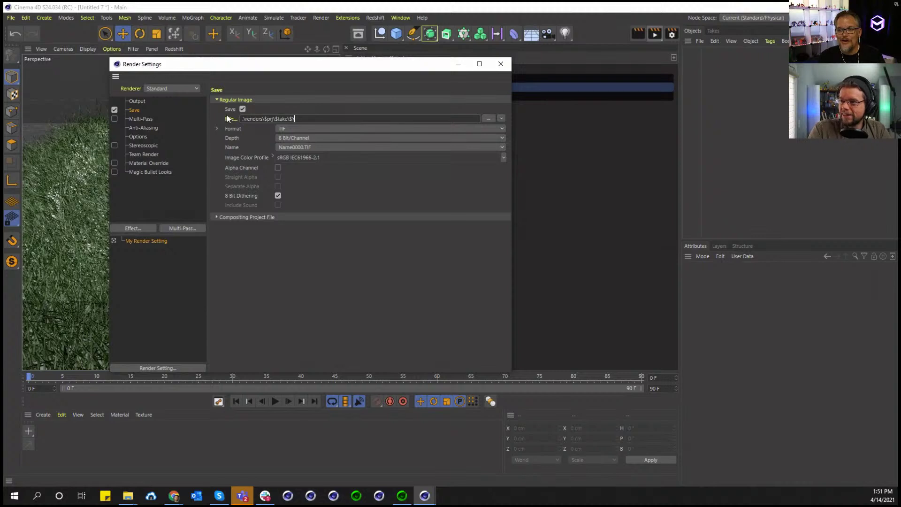
{"action": "type", "text": "$MM$DD"}
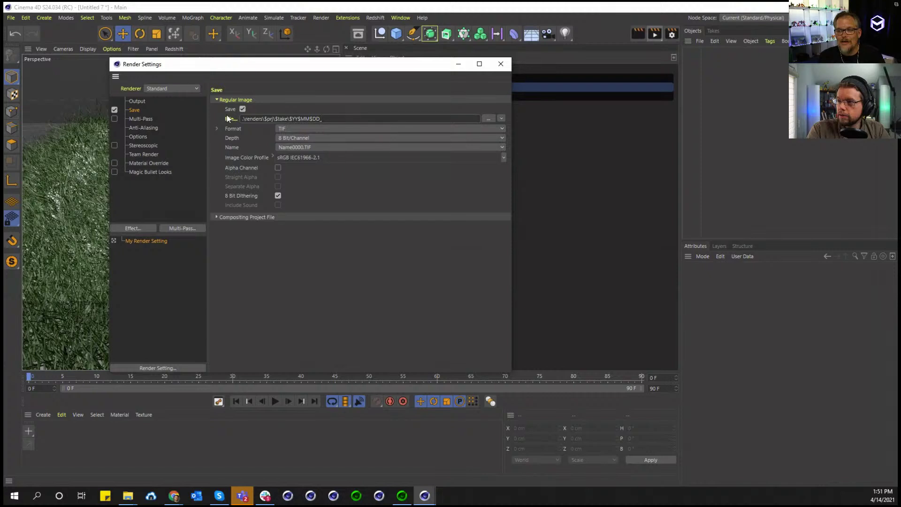
Complete the render file path with the time and renderer tokens _$hh$mm$ss_$renderer
{"action": "type", "text": "_$h"}
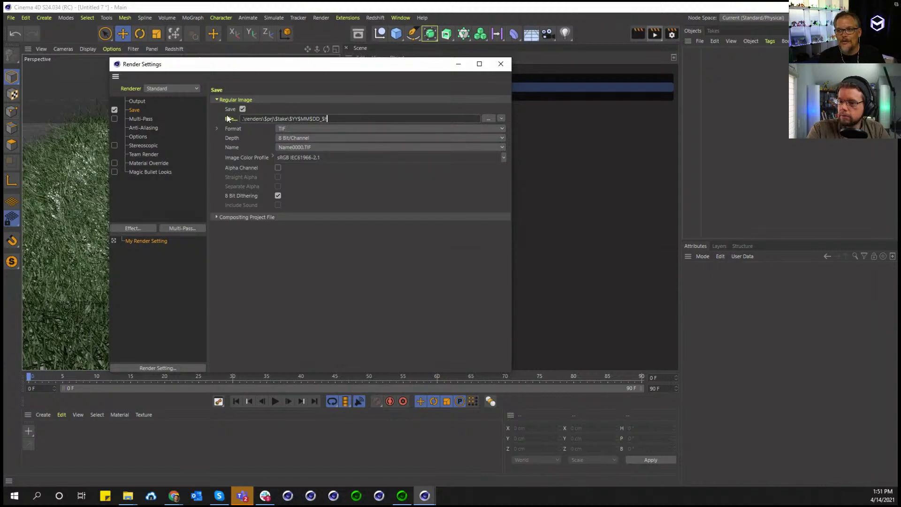
{"action": "type", "text": "h$mm$"}
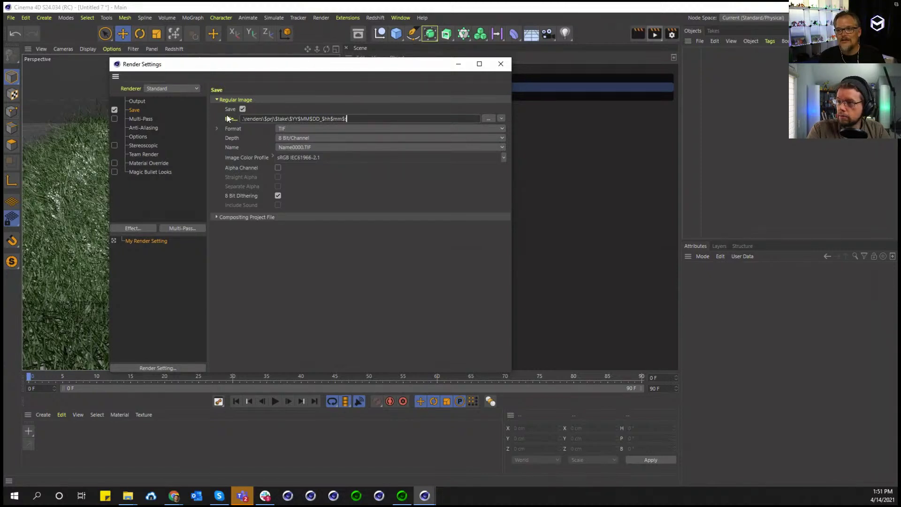
{"action": "type", "text": "ss_"}
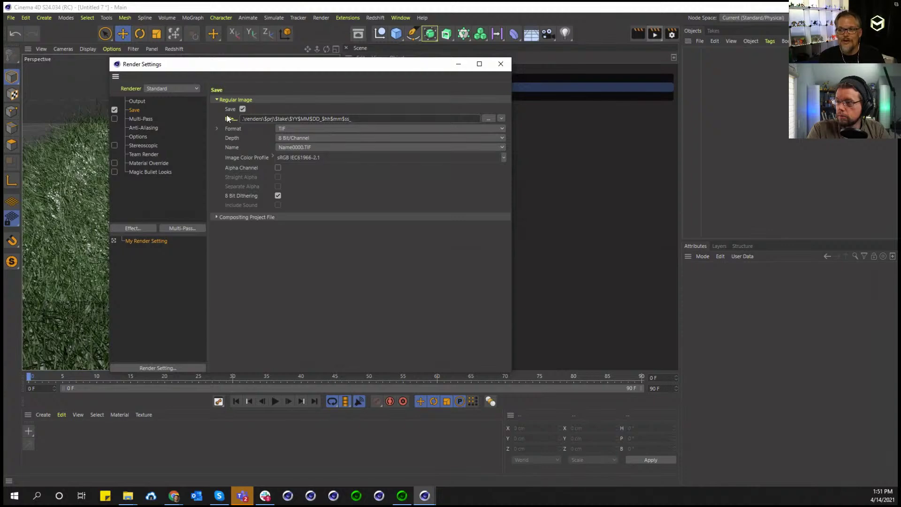
{"action": "type", "text": "$renderer"}
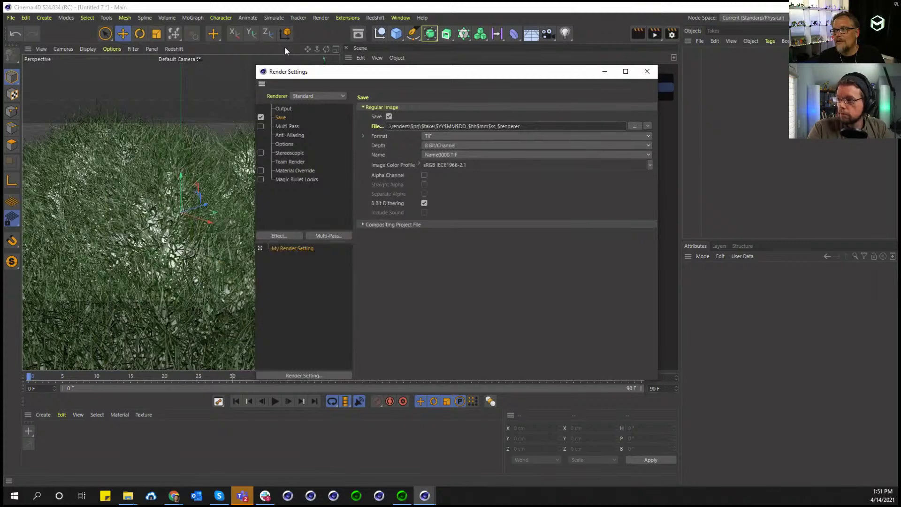
Try rendering the current frame to the Picture Viewer and stop the running render
{"action": "left_click", "coordinate": [650, 34]}
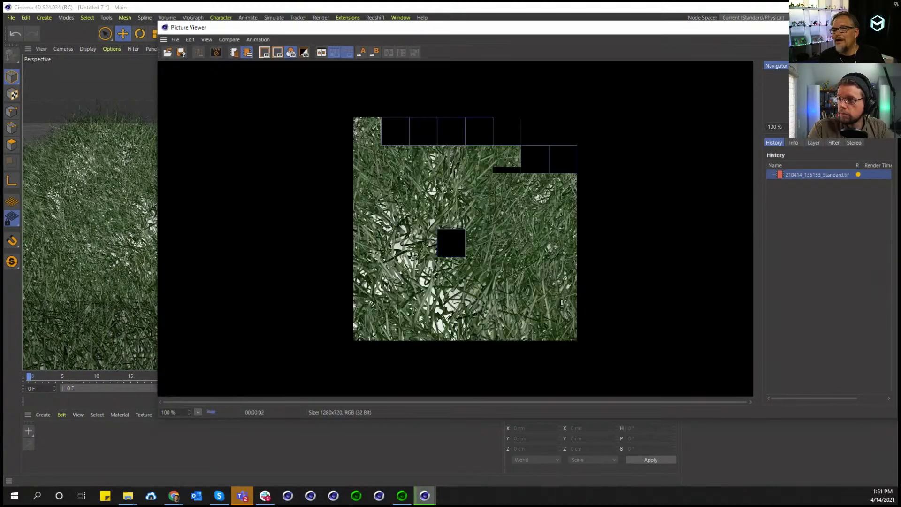
{"action": "key", "text": "shift+r"}
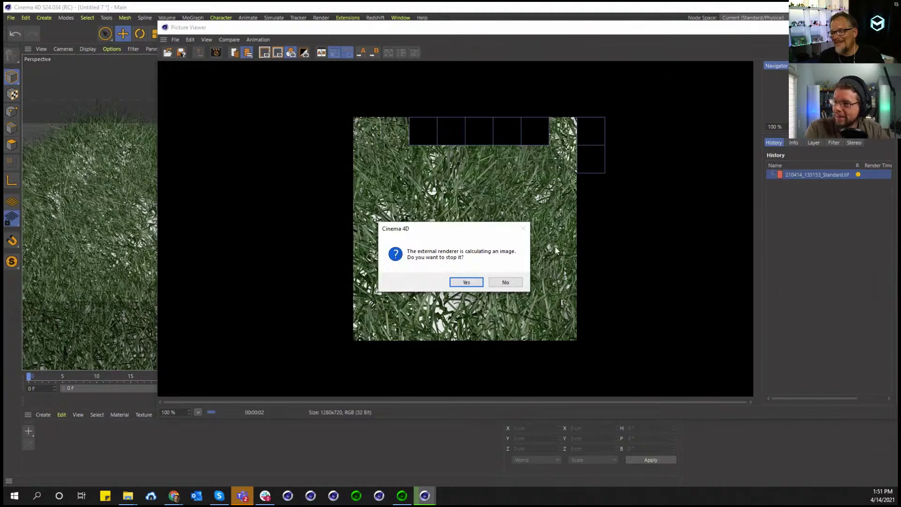
{"action": "left_click", "coordinate": [467, 282]}
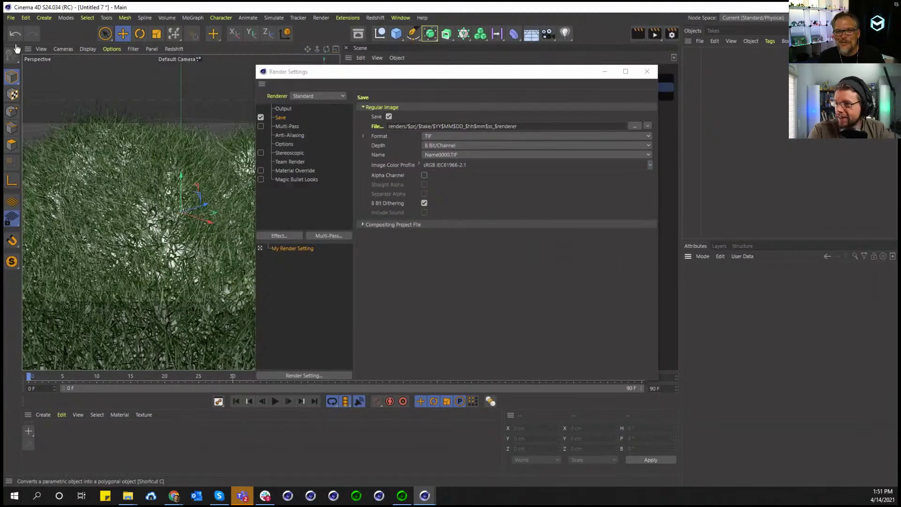
Start saving the project under a new name and browse to the 9_Redshift folder inside R24 / 1_Demos
{"action": "left_click", "coordinate": [10, 18]}
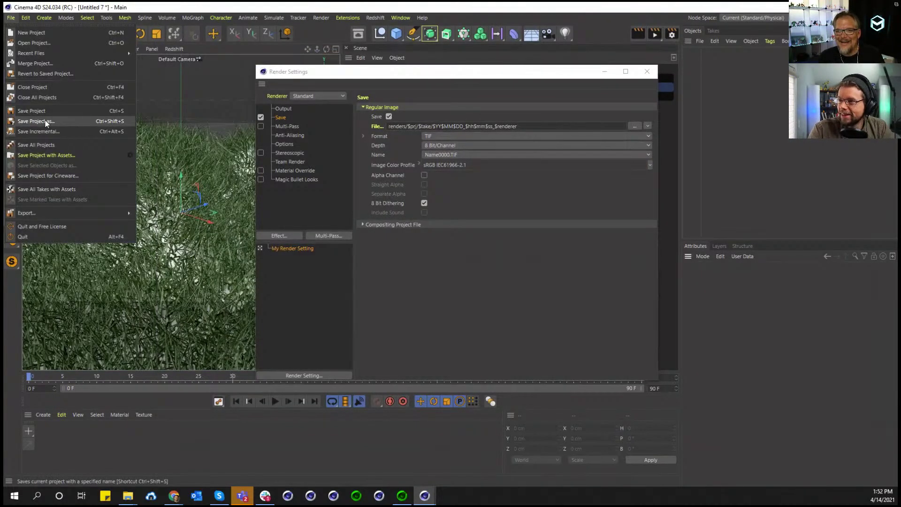
{"action": "left_click", "coordinate": [42, 122]}
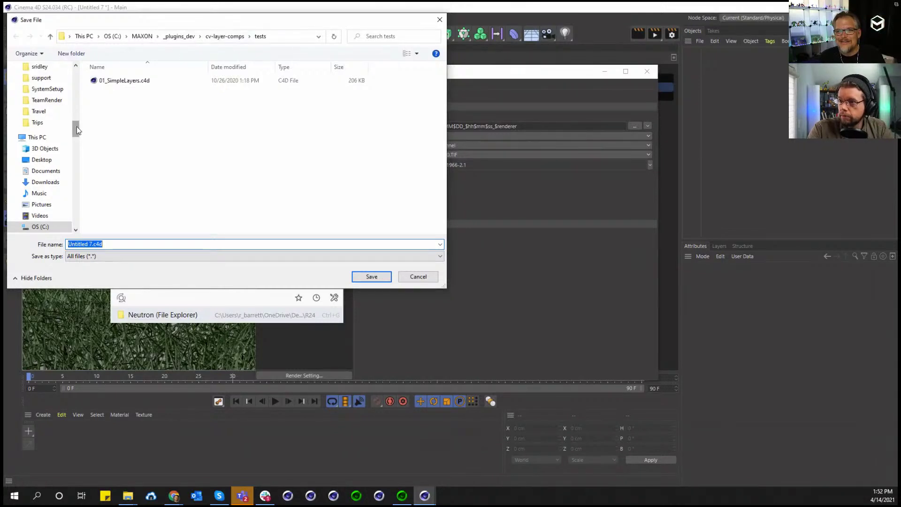
{"action": "left_click_drag", "start_coordinate": [76, 126], "coordinate": [76, 74]}
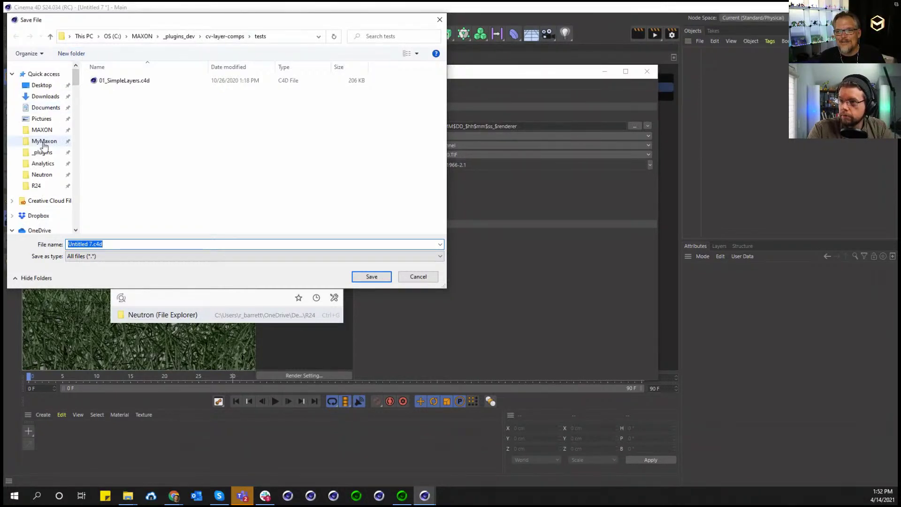
{"action": "left_click", "coordinate": [36, 185]}
{"action": "double_click", "coordinate": [123, 82]}
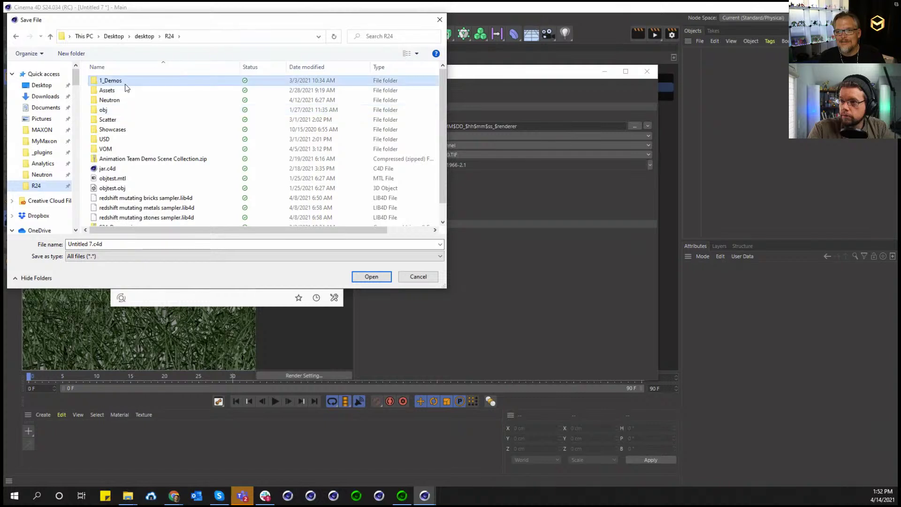
{"action": "double_click", "coordinate": [122, 160]}
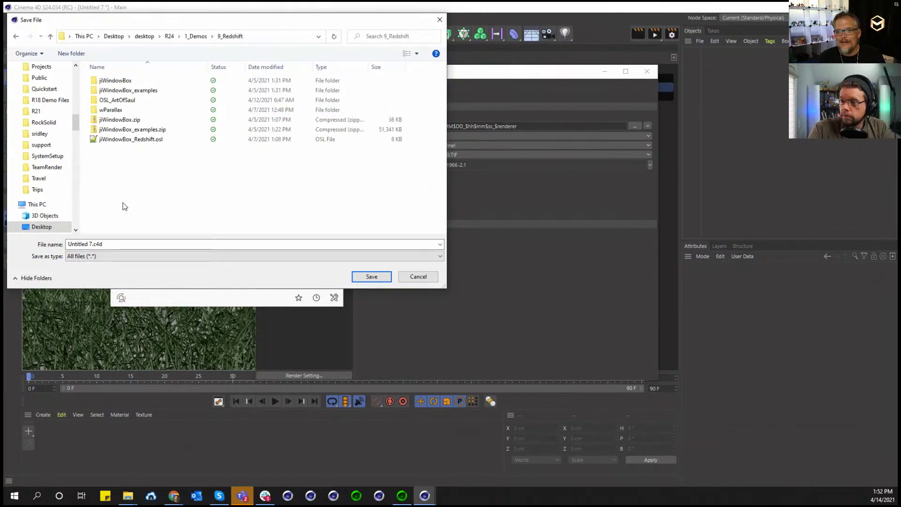
Create a new folder named tokens inside 9_Redshift and open it as the save location
{"action": "left_click", "coordinate": [124, 244]}
{"action": "left_click", "coordinate": [137, 165]}
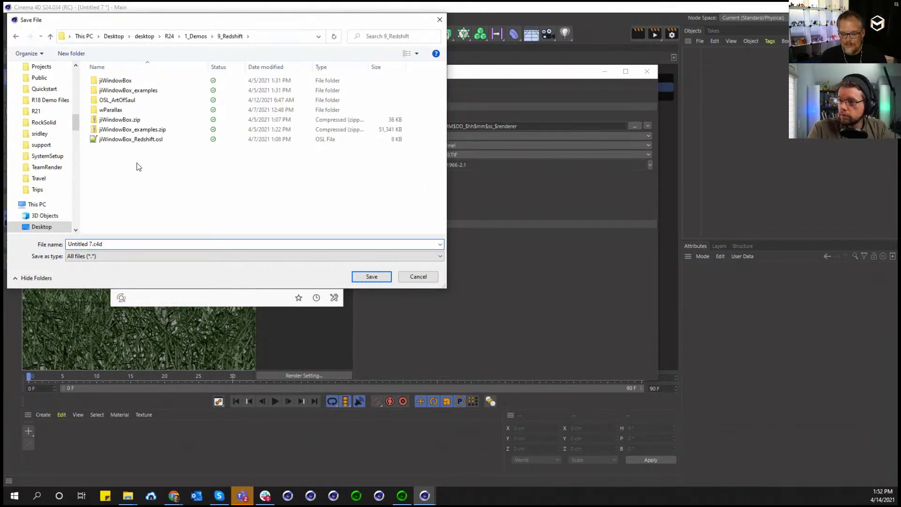
{"action": "key", "text": "ctrl+shift+n"}
{"action": "type", "text": "tokens"}
{"action": "key", "text": "Return"}
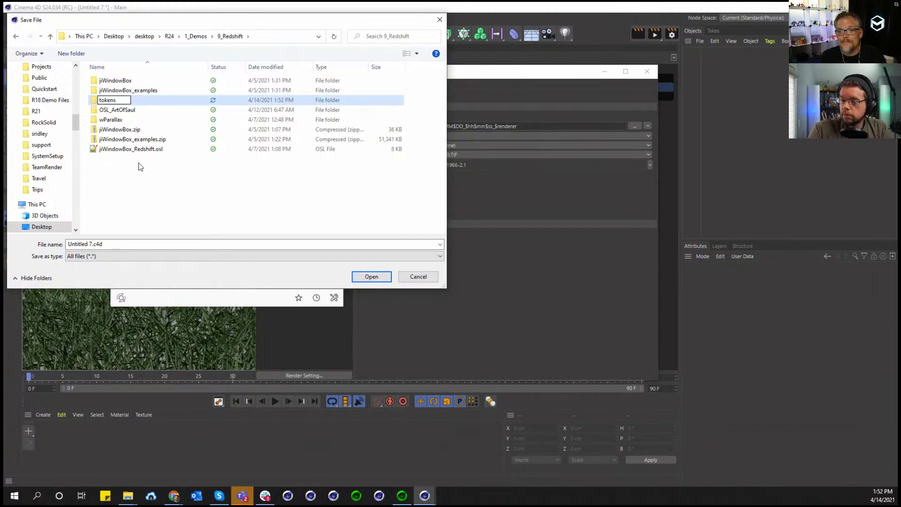
{"action": "key", "text": "Return"}
Save the project in the new folder under the file name tokens
{"action": "left_click", "coordinate": [125, 244]}
{"action": "type", "text": "t"}
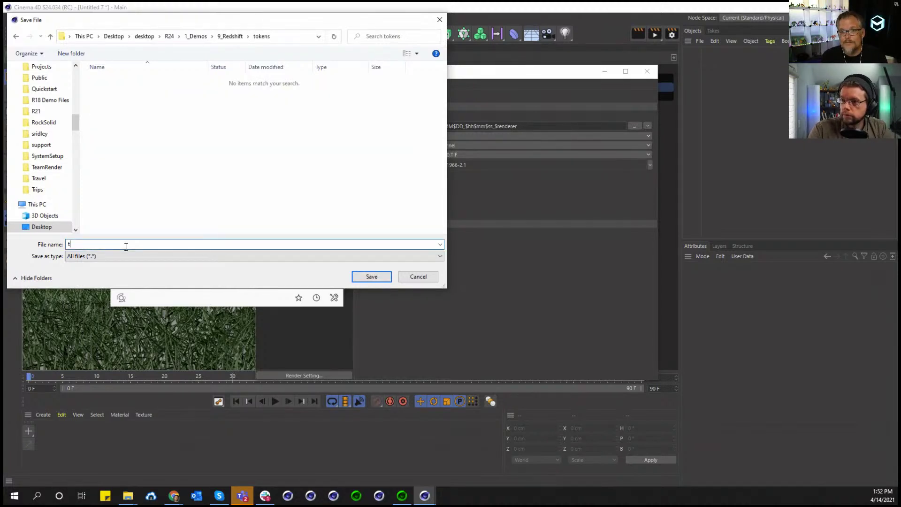
{"action": "type", "text": "okens"}
{"action": "key", "text": "Return"}
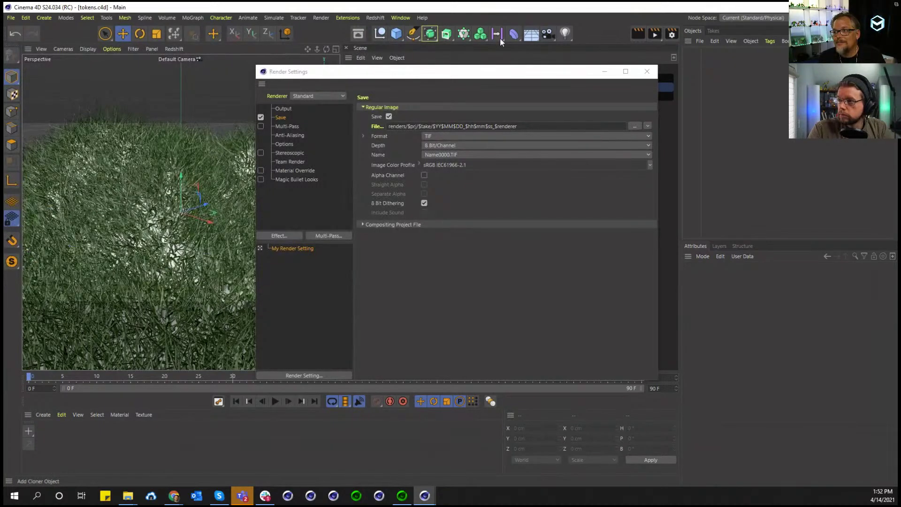
Render the current frame to the Picture Viewer and show the latest rendered file in Explorer
{"action": "key", "text": "shift+r"}
{"action": "key", "text": "shift+r"}
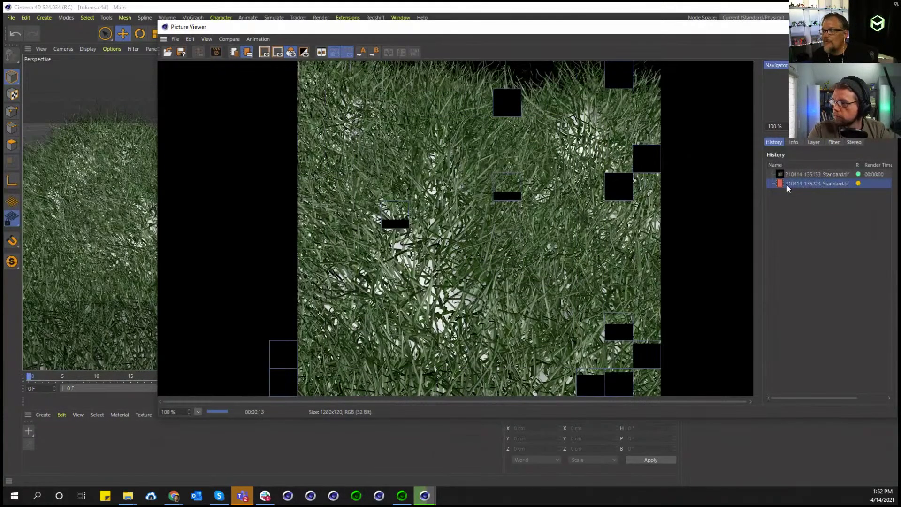
{"action": "right_click", "coordinate": [830, 185]}
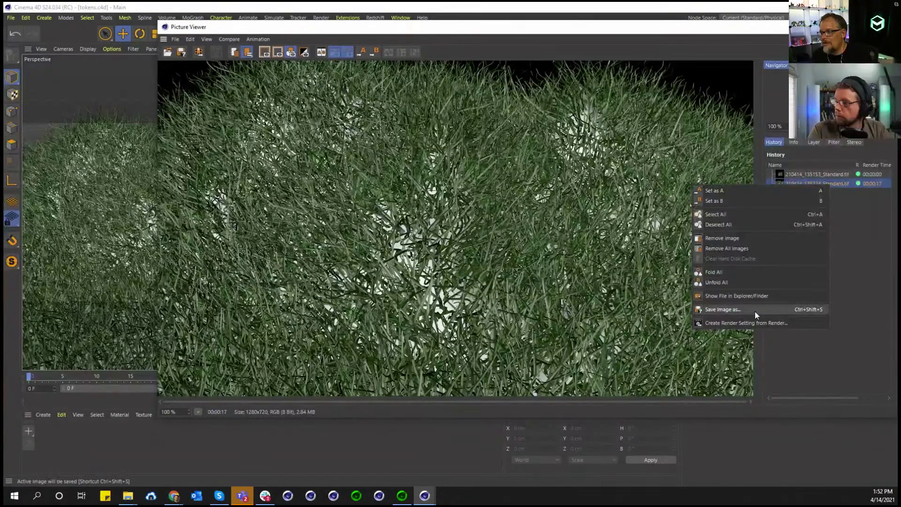
{"action": "left_click", "coordinate": [757, 295]}
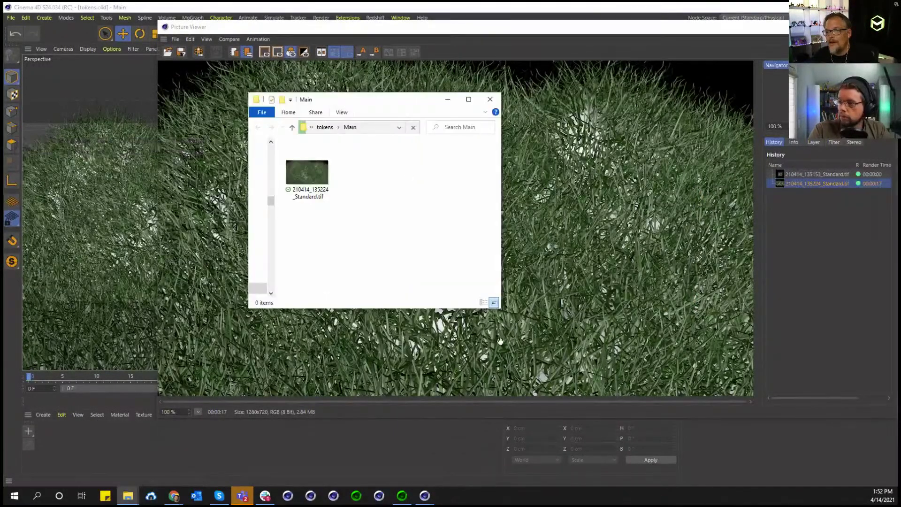
Examine the folder structure of the saved render, from the project folder through renders, tokens and Main to the image file
{"action": "left_click", "coordinate": [324, 128]}
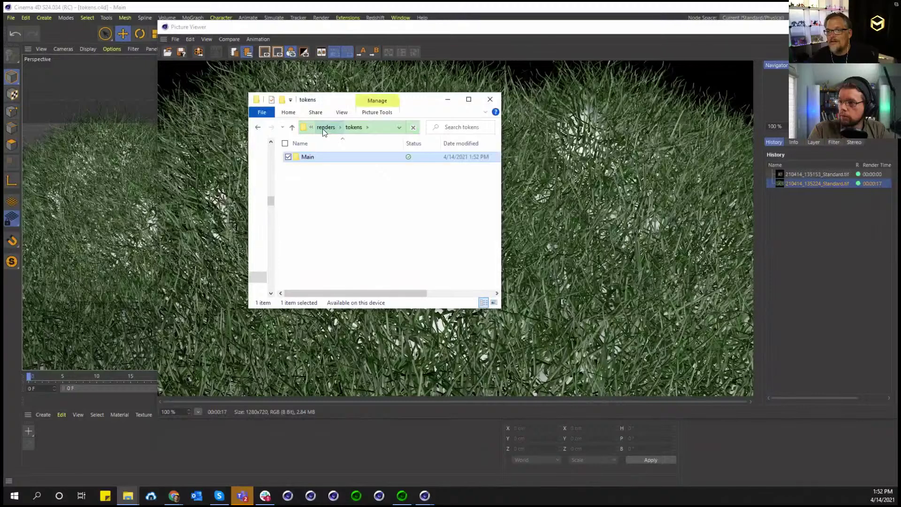
{"action": "left_click", "coordinate": [327, 128]}
{"action": "left_click", "coordinate": [330, 131]}
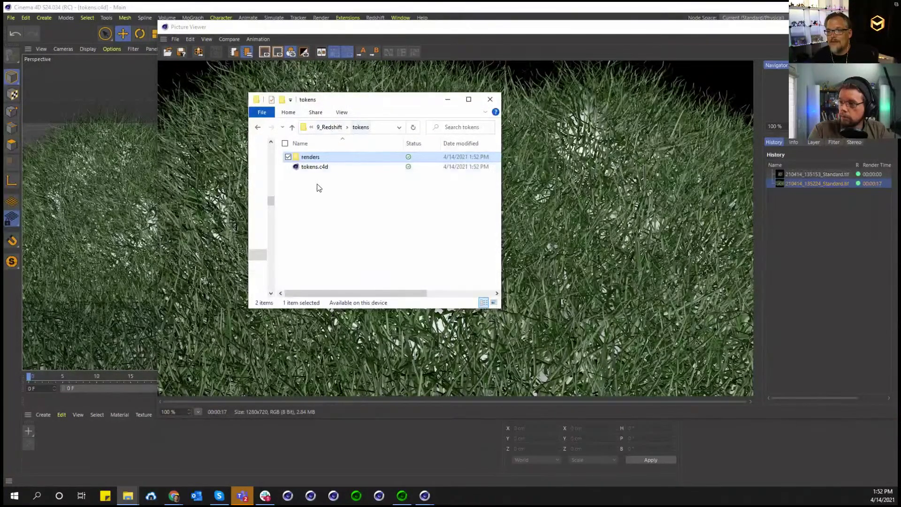
{"action": "double_click", "coordinate": [311, 159]}
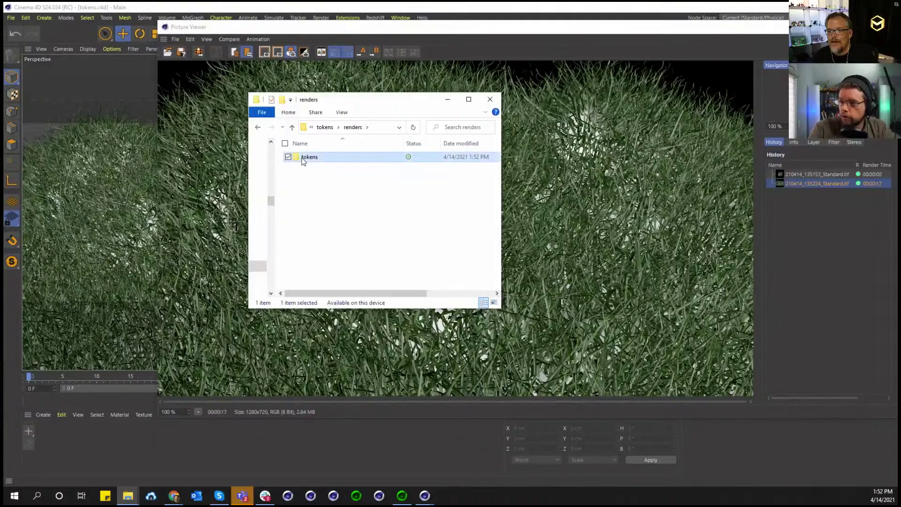
{"action": "double_click", "coordinate": [306, 160]}
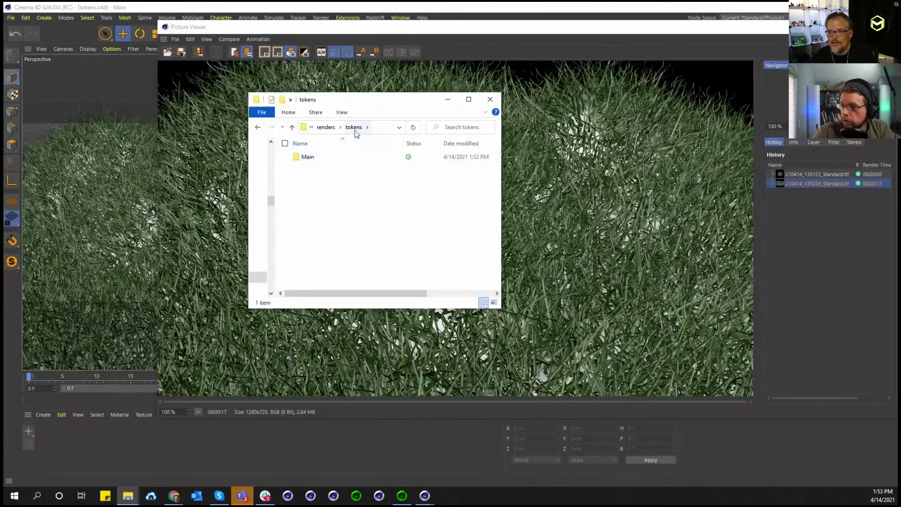
{"action": "left_click", "coordinate": [309, 160]}
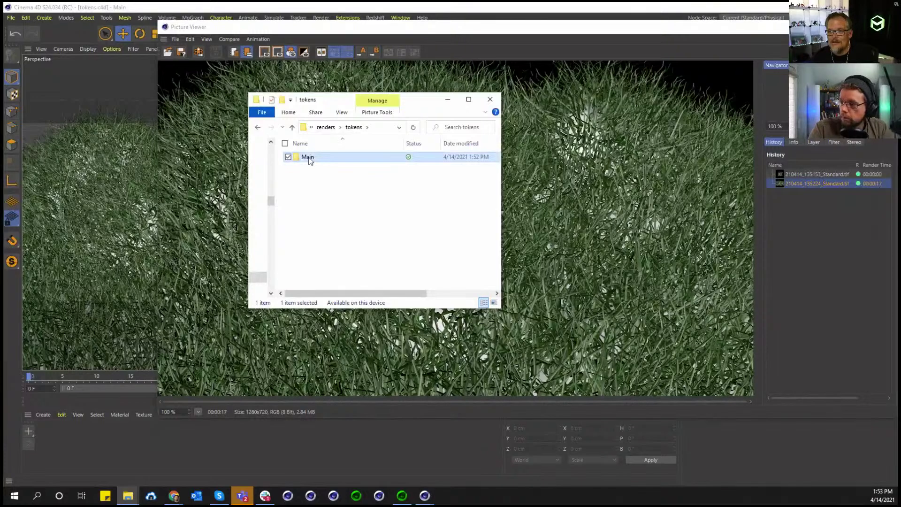
{"action": "double_click", "coordinate": [308, 159]}
{"action": "left_click", "coordinate": [309, 171]}
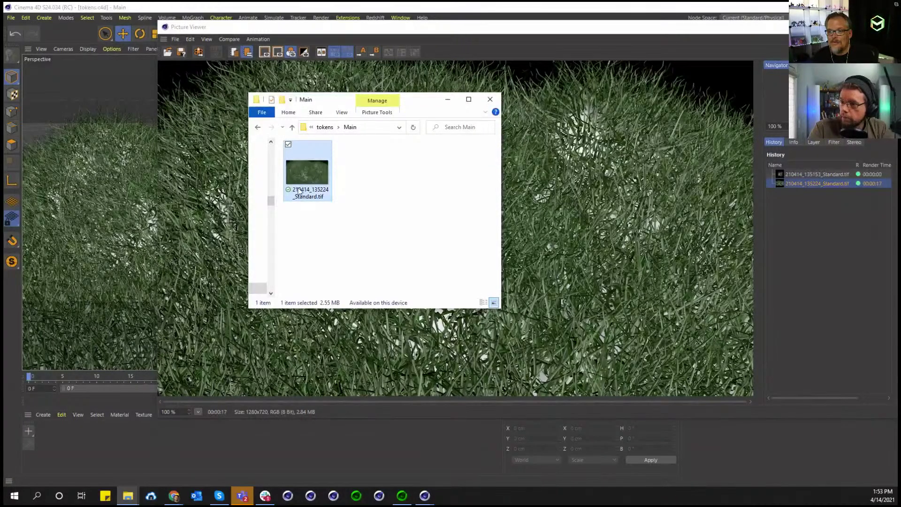
{"action": "left_click", "coordinate": [490, 99]}
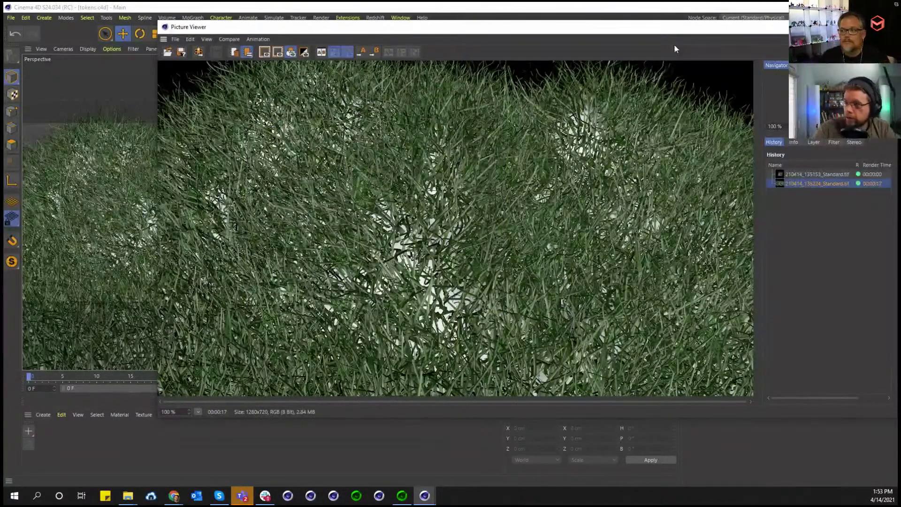
Close the Picture Viewer and the Render Settings, and create a new empty project
{"action": "left_click", "coordinate": [780, 27]}
{"action": "key", "text": "ctrl+b"}
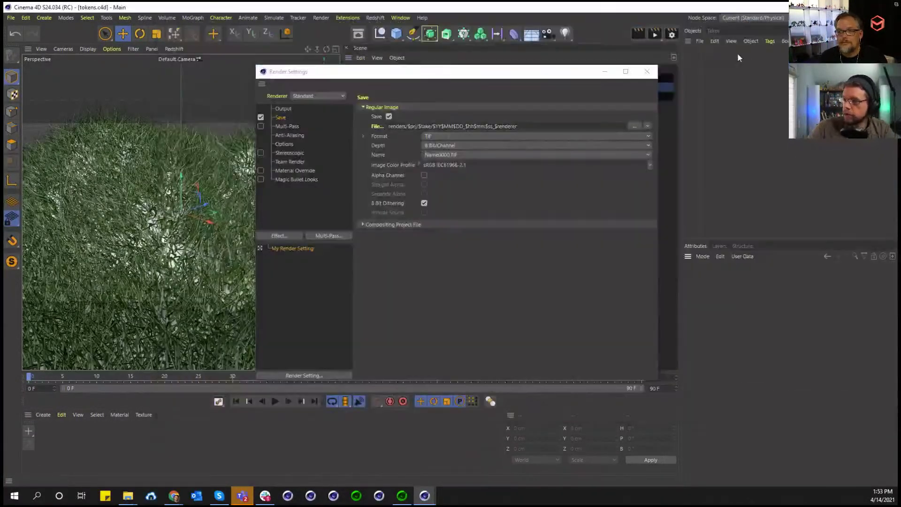
{"action": "left_click", "coordinate": [646, 72]}
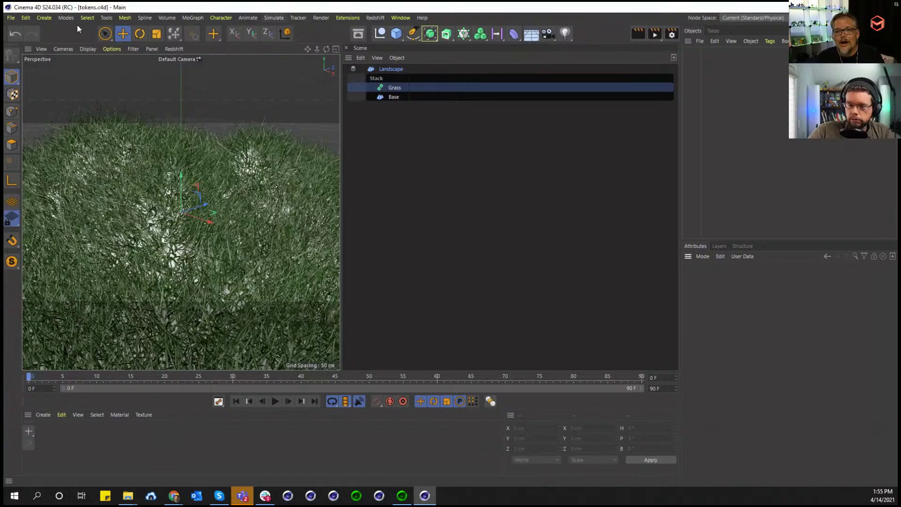
{"action": "left_click", "coordinate": [11, 17]}
{"action": "left_click", "coordinate": [16, 32]}
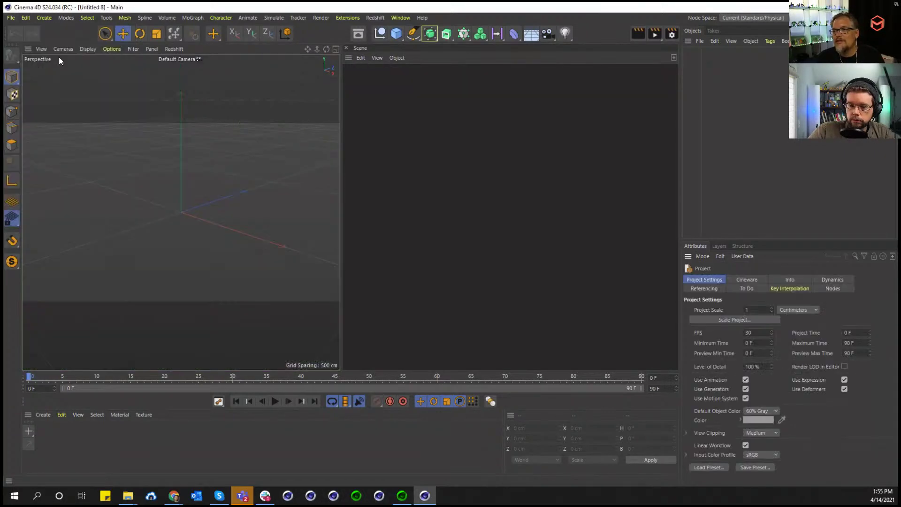
Add a cube to the scene and create a new take under Main
{"action": "left_click", "coordinate": [396, 34]}
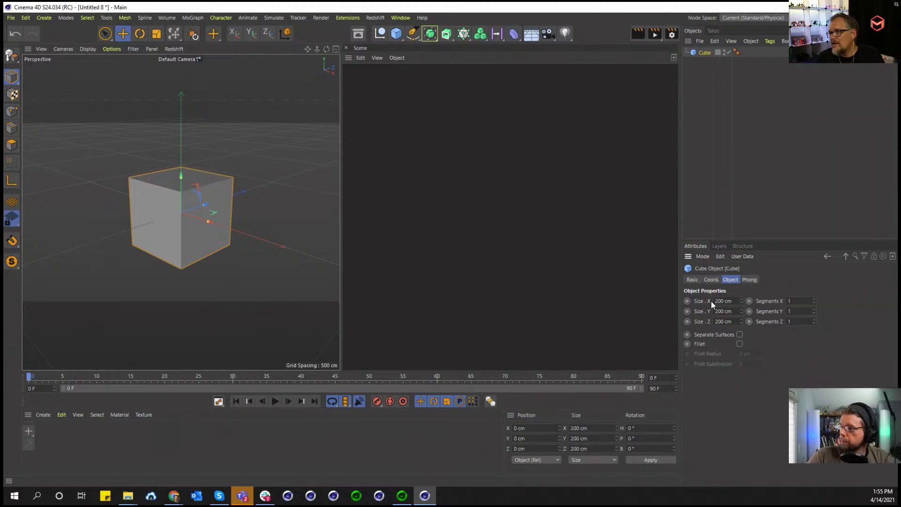
{"action": "left_click", "coordinate": [713, 30]}
{"action": "left_click", "coordinate": [691, 54]}
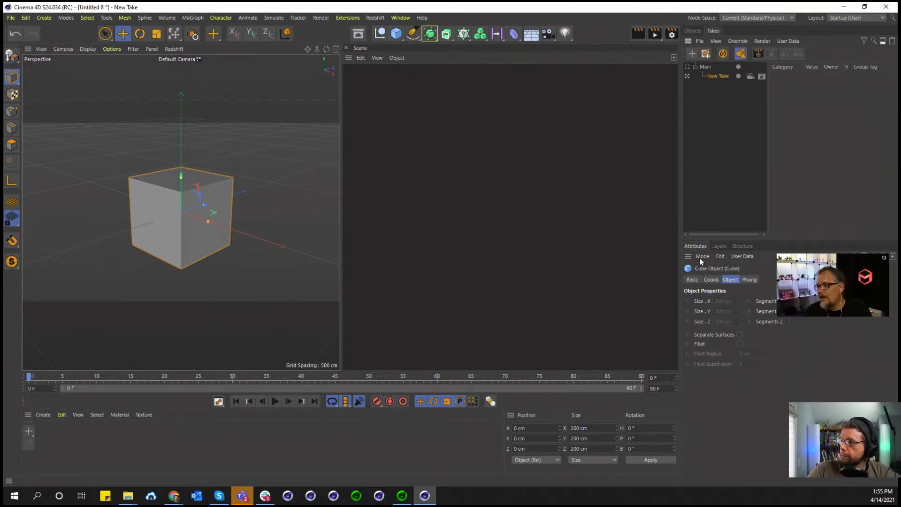
Enable an override for the cube's Size X in the new take and add a second take
{"action": "right_click", "coordinate": [709, 302]}
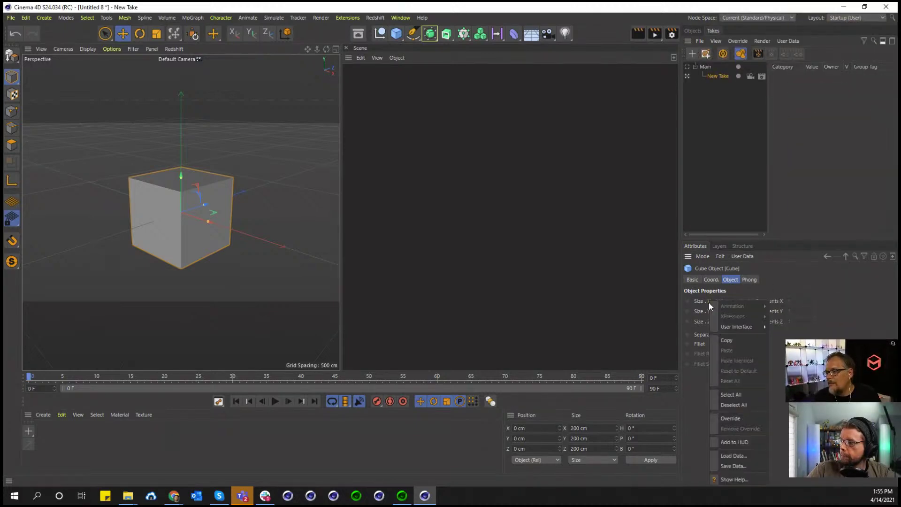
{"action": "left_click", "coordinate": [729, 418]}
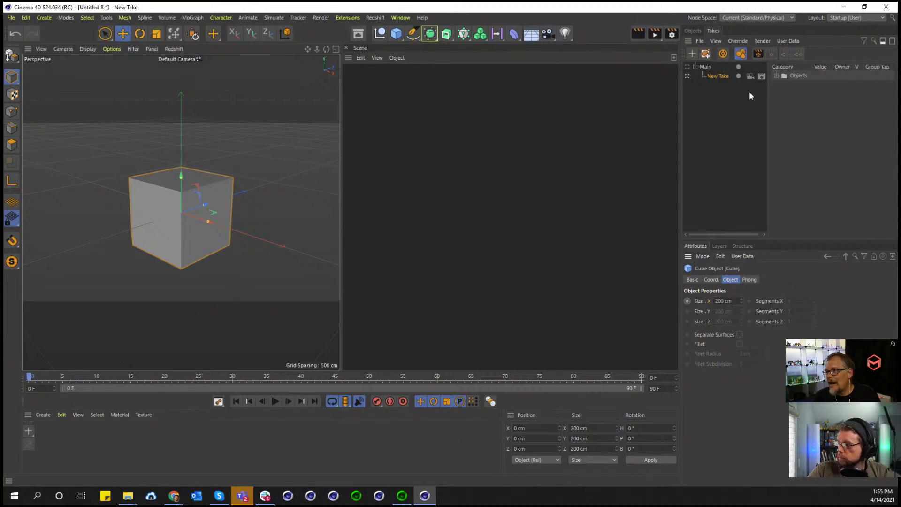
{"action": "left_click", "coordinate": [692, 55]}
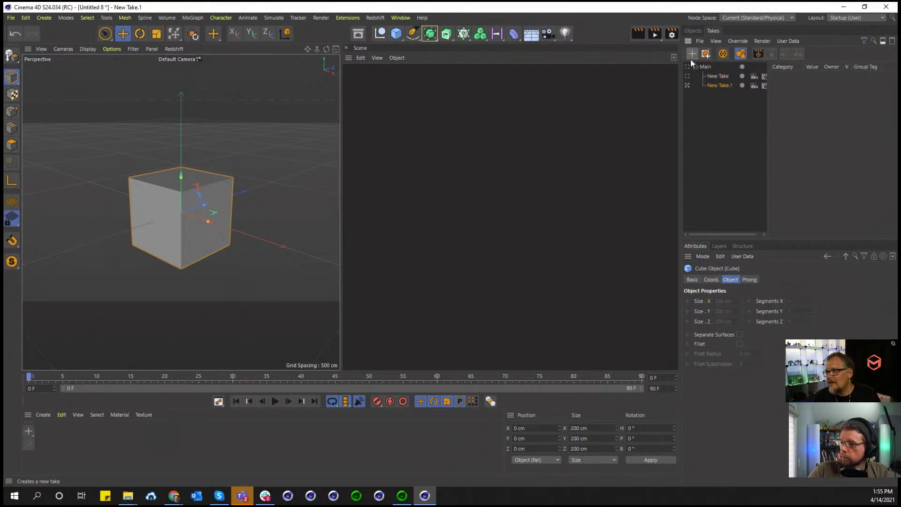
Make the first take active again and enable an override for the cube's Size Y in it
{"action": "left_click", "coordinate": [688, 76]}
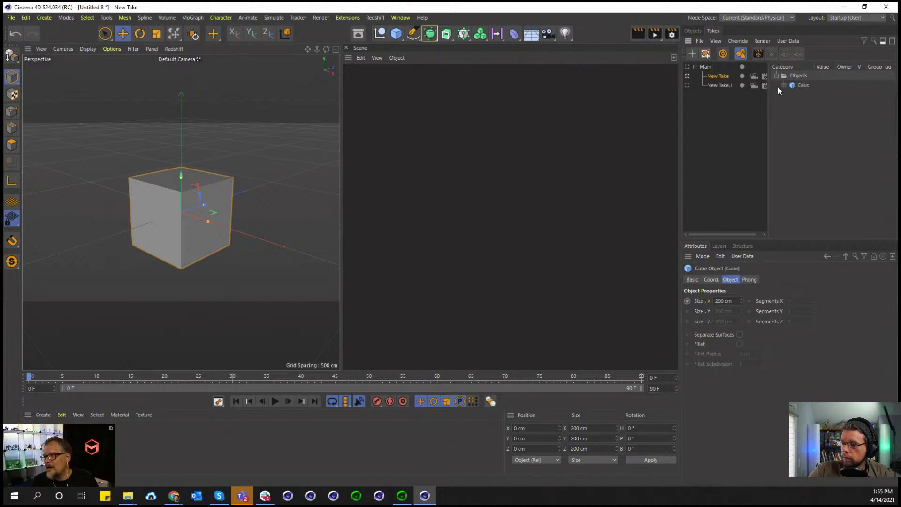
{"action": "left_click", "coordinate": [781, 85]}
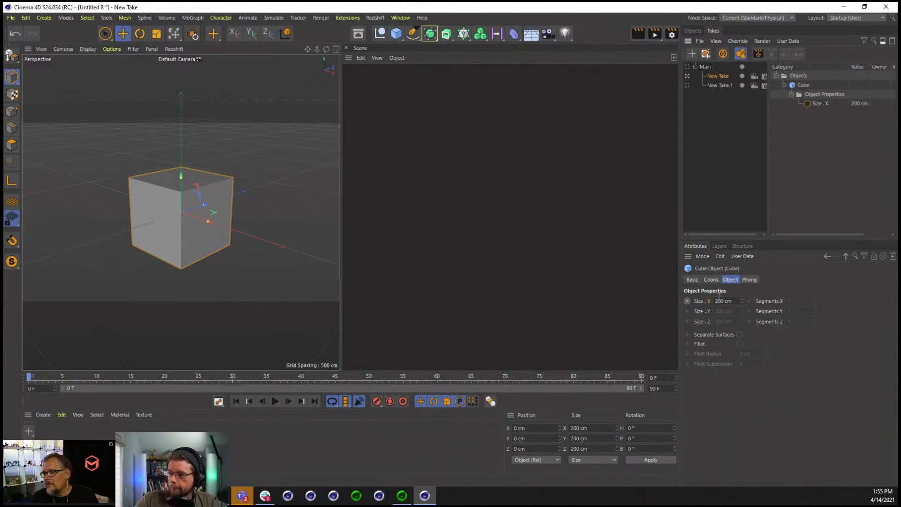
{"action": "right_click", "coordinate": [711, 312]}
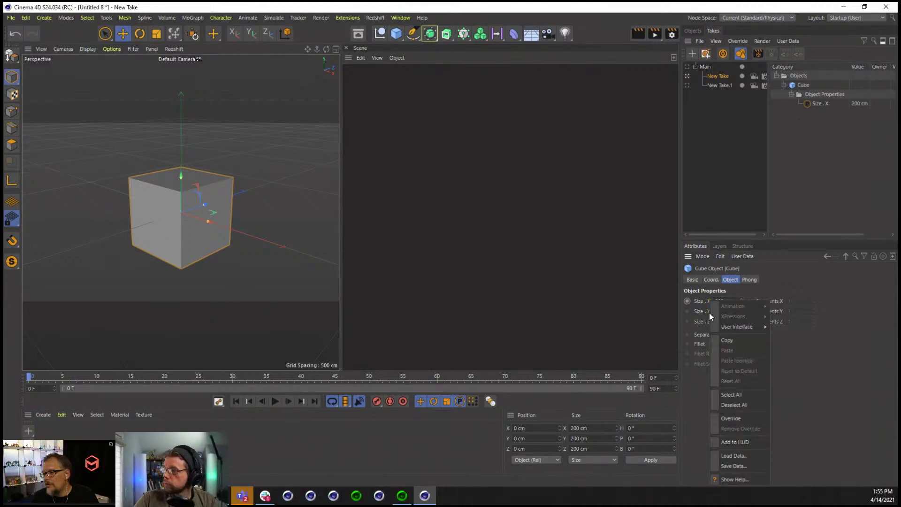
{"action": "left_click", "coordinate": [730, 418]}
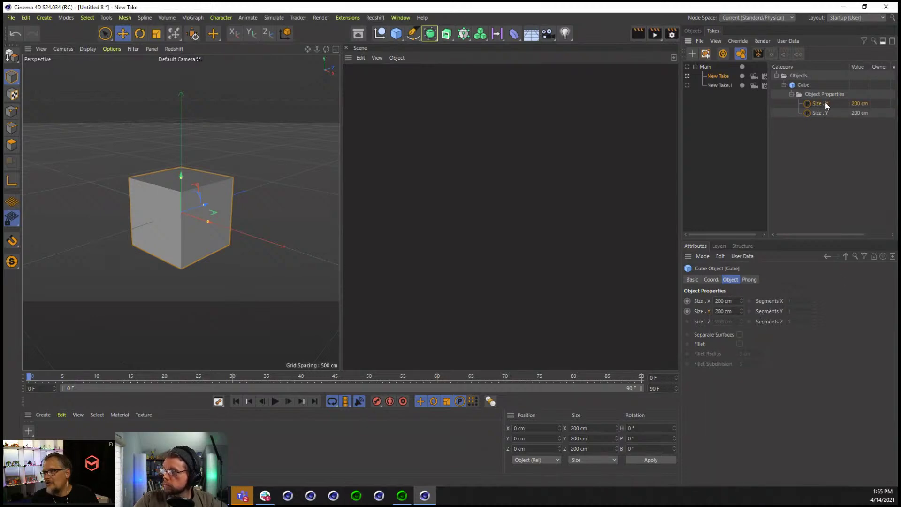
Copy the cube's size overrides from the first take to the second take, and expand them in the second take
{"action": "left_click_drag", "start_coordinate": [818, 111], "coordinate": [732, 86]}
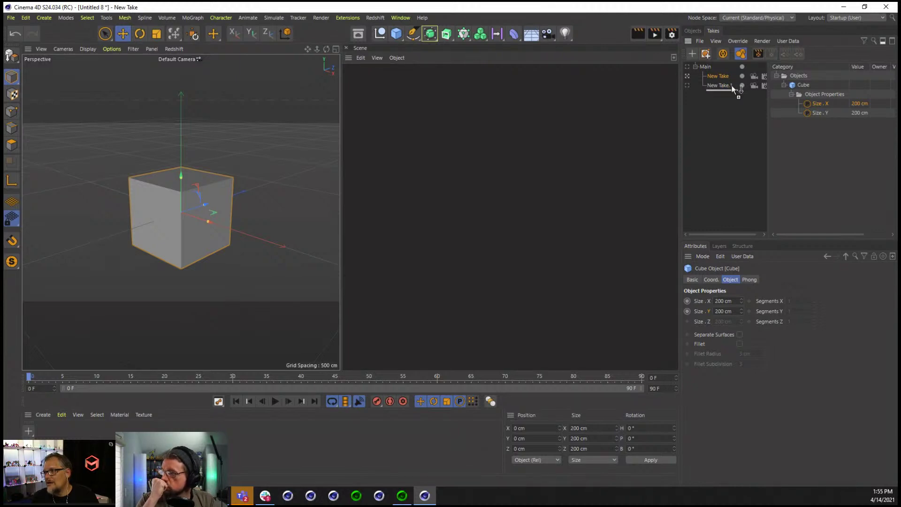
{"action": "left_click", "coordinate": [688, 85]}
{"action": "left_click", "coordinate": [776, 76]}
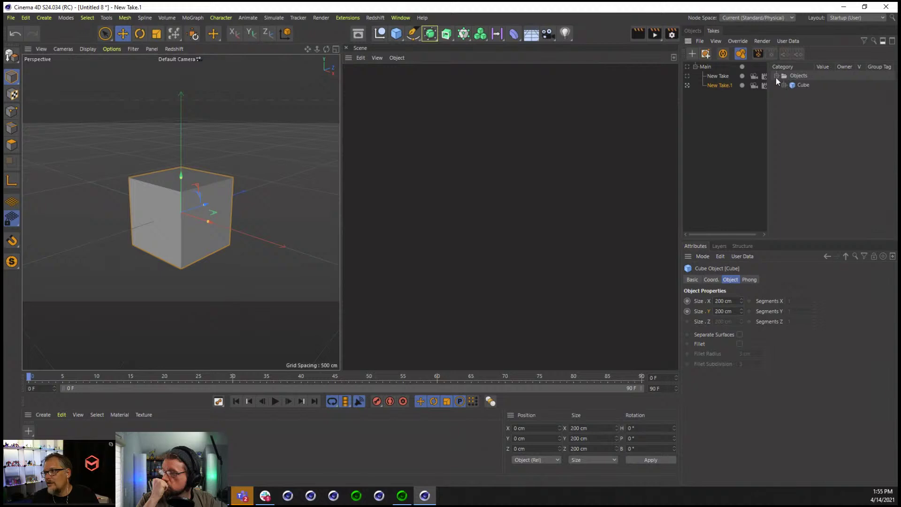
{"action": "left_click", "coordinate": [784, 85]}
{"action": "left_click", "coordinate": [792, 94]}
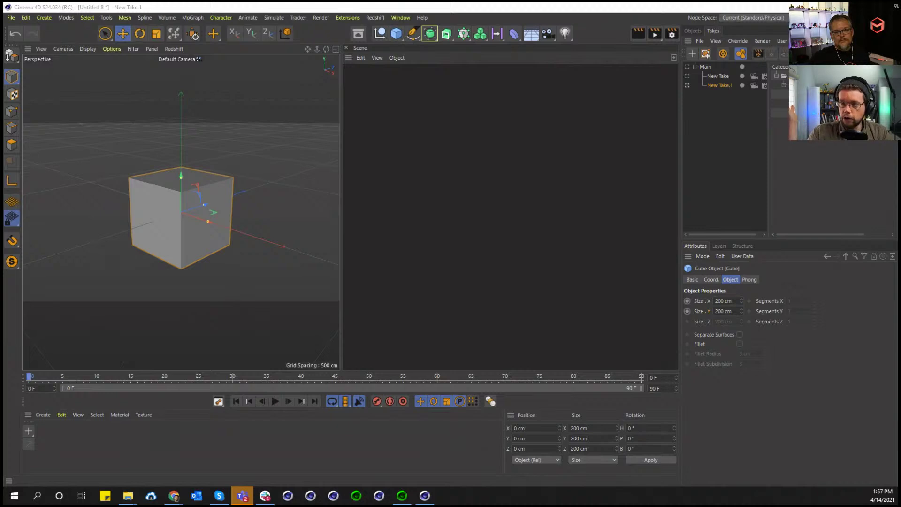
Open the New Curve Evaluation scene file from Explorer in Cinema 4D
{"action": "left_click_drag", "start_coordinate": [0, 249], "coordinate": [85, 243]}
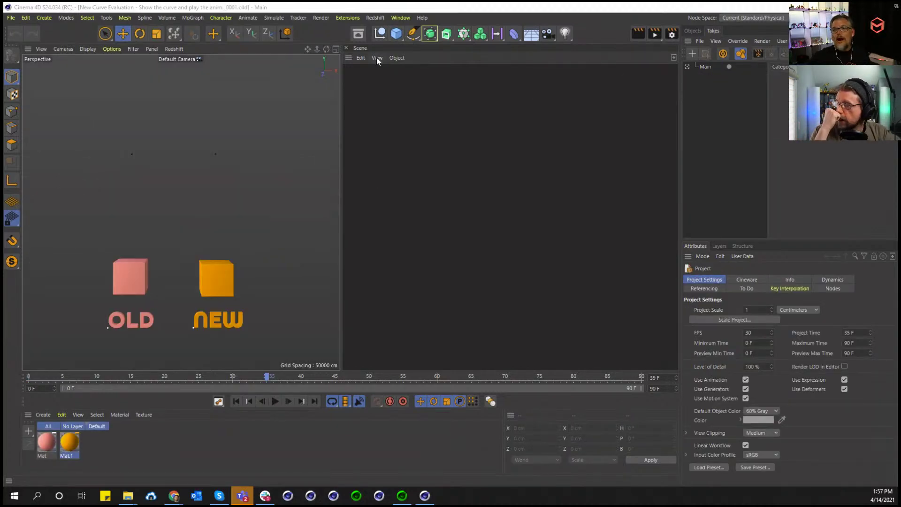
Open the F-Curve timeline and show both cubes' Position Y curves together to compare their shapes
{"action": "left_click", "coordinate": [402, 18]}
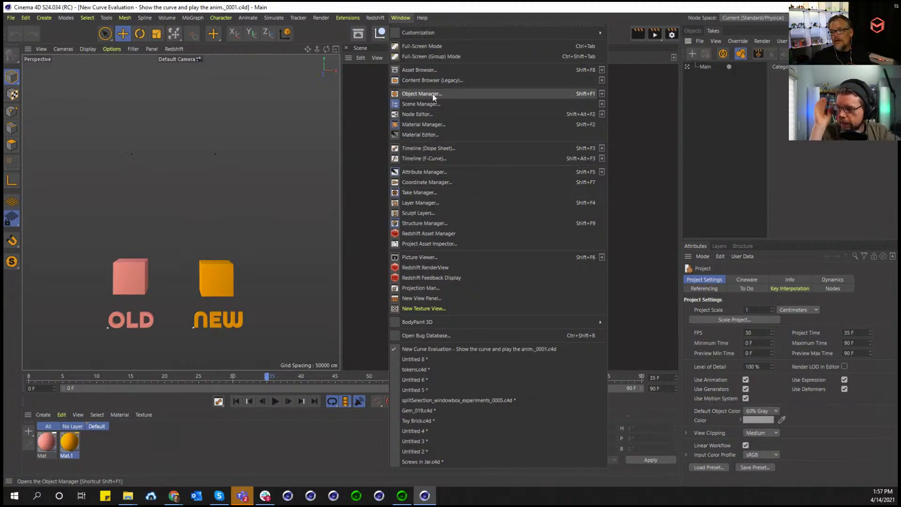
{"action": "left_click", "coordinate": [425, 152]}
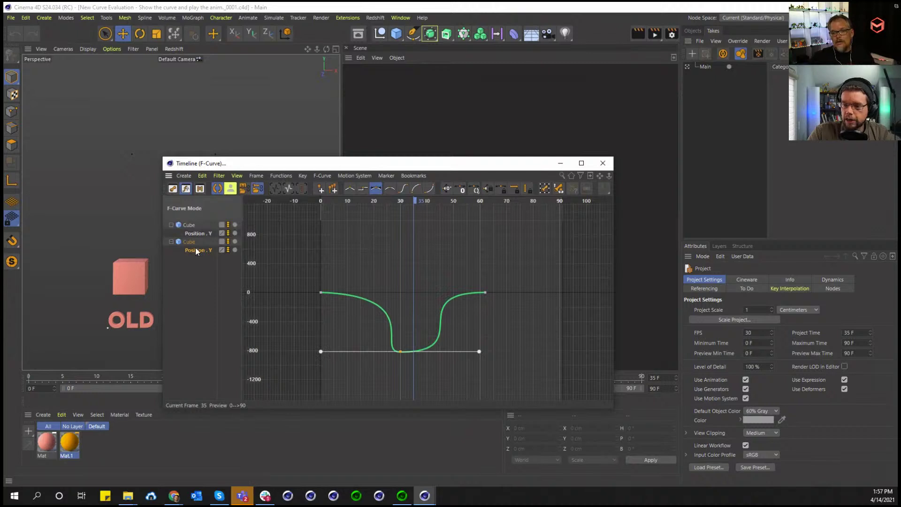
{"action": "left_click", "coordinate": [201, 233], "text": "ctrl"}
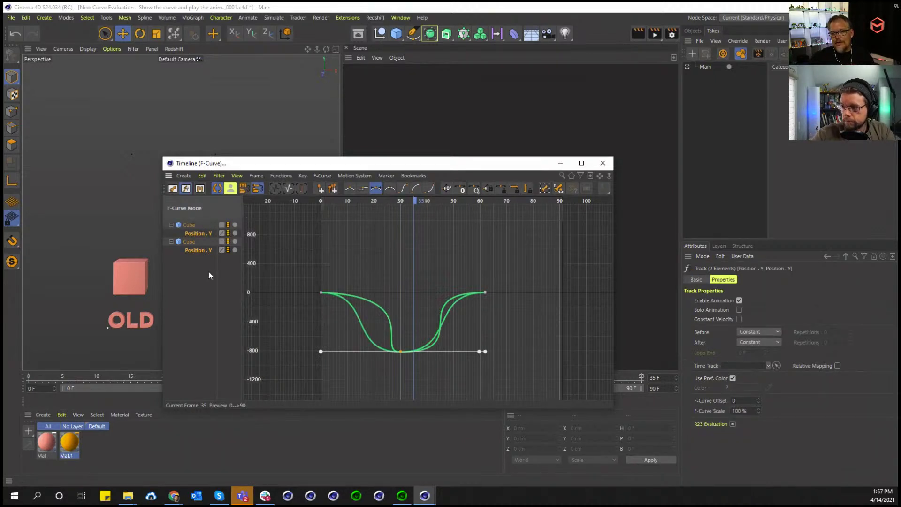
{"action": "left_click", "coordinate": [208, 271]}
Reshape the second cube's Position Y curve with a left tangent of about -14 F at frame 30 and a right tangent of about 35 F at frame 0
{"action": "left_click", "coordinate": [204, 250]}
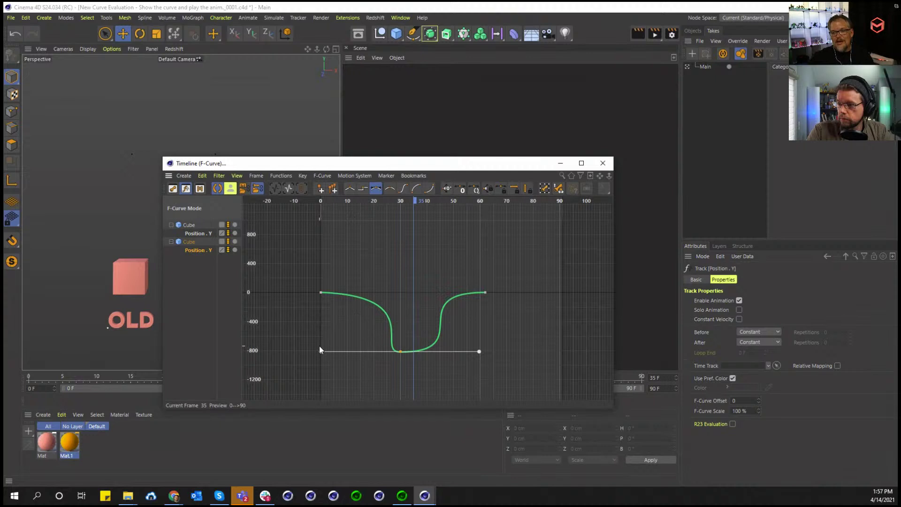
{"action": "left_click_drag", "start_coordinate": [321, 351], "coordinate": [362, 350]}
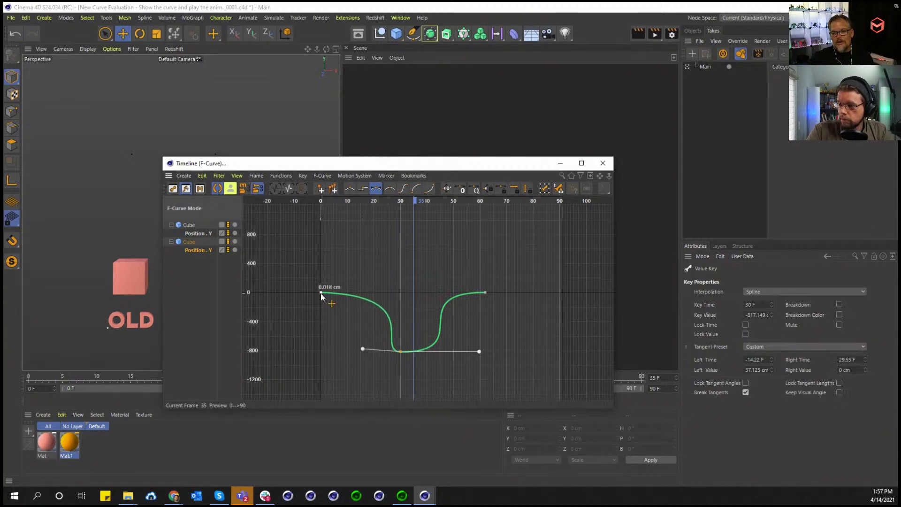
{"action": "left_click_drag", "start_coordinate": [322, 292], "coordinate": [414, 297]}
Reshape the start of the first cube's Position Y curve, leaving the right tangent of its frame 0 key at about 24 F
{"action": "left_click", "coordinate": [196, 234]}
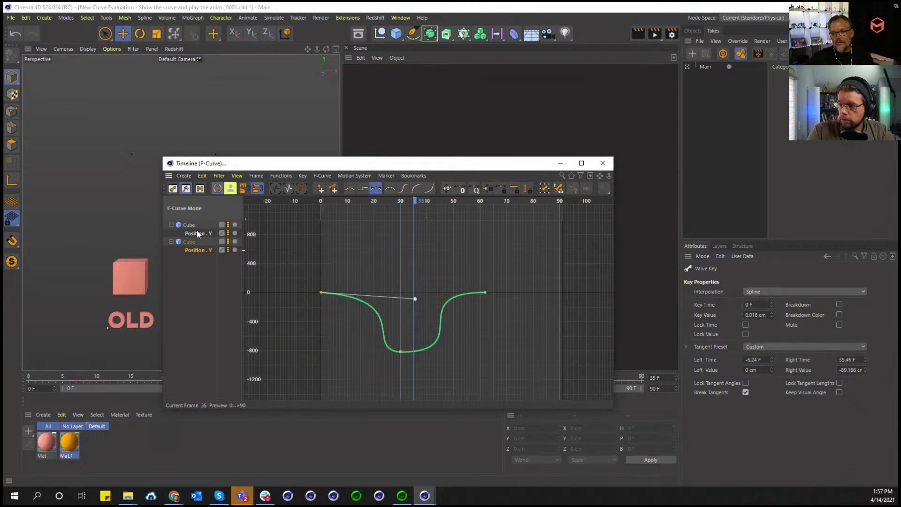
{"action": "left_click", "coordinate": [322, 294]}
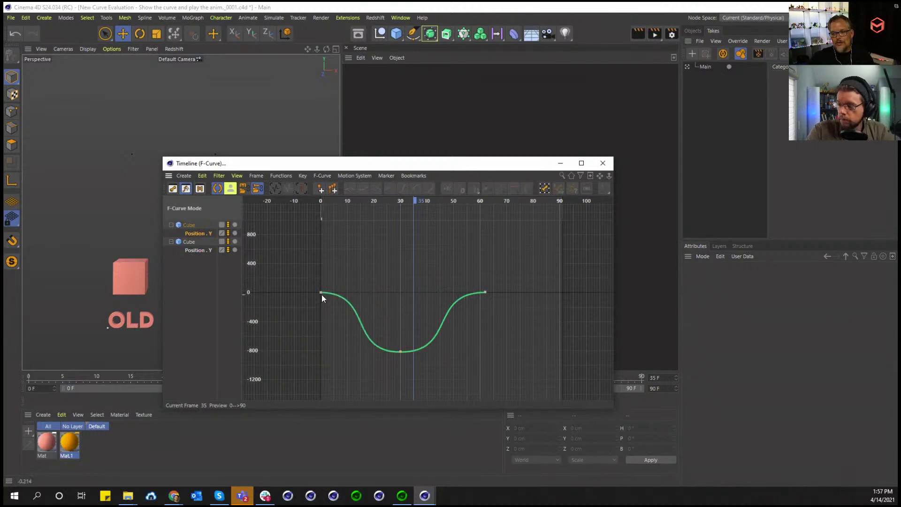
{"action": "left_click_drag", "start_coordinate": [404, 294], "coordinate": [319, 295]}
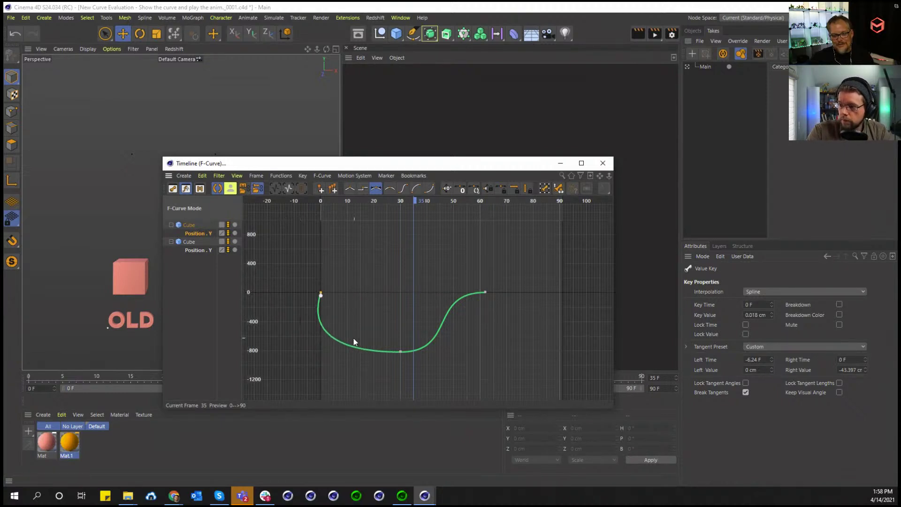
{"action": "mouse_move", "coordinate": [321, 298]}
{"action": "left_click_drag", "start_coordinate": [322, 299], "coordinate": [263, 320]}
{"action": "left_click_drag", "start_coordinate": [321, 320], "coordinate": [387, 295]}
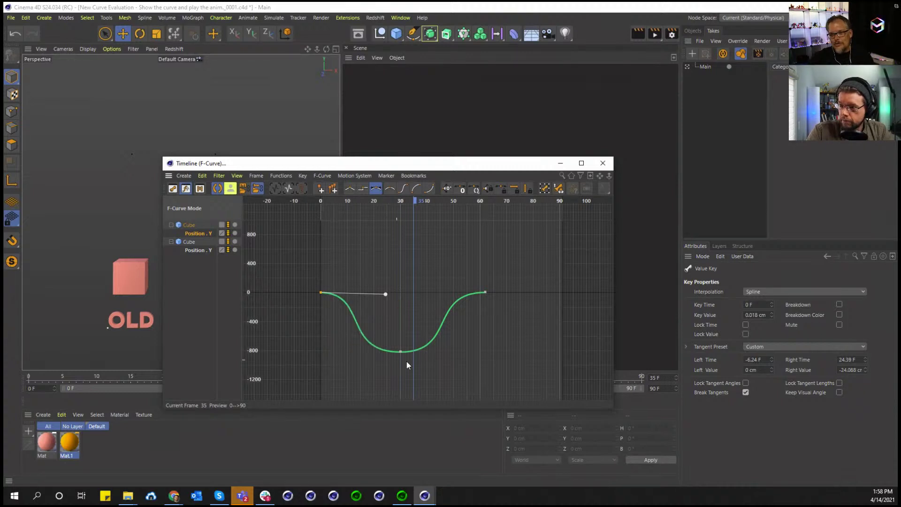
Shorten the second cube's frame 0 tangent on the Position Y curve and extend the frame 30 key's left tangent to -30 F
{"action": "left_click", "coordinate": [207, 250]}
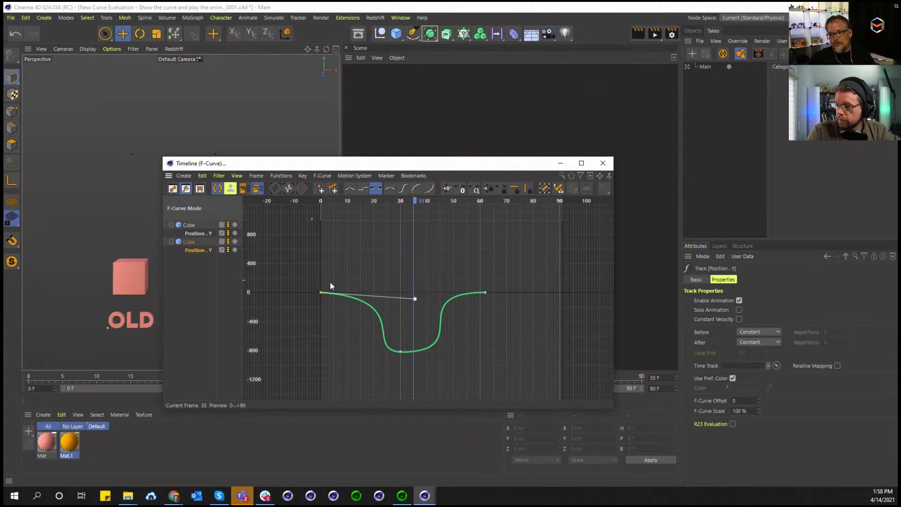
{"action": "mouse_move", "coordinate": [414, 298]}
{"action": "left_mouse_down"}
{"action": "mouse_move", "coordinate": [372, 294]}
{"action": "mouse_move", "coordinate": [453, 302]}
{"action": "mouse_move", "coordinate": [338, 297]}
{"action": "mouse_move", "coordinate": [351, 295]}
{"action": "mouse_move", "coordinate": [265, 333]}
{"action": "mouse_move", "coordinate": [329, 344]}
{"action": "mouse_move", "coordinate": [431, 291]}
{"action": "mouse_move", "coordinate": [371, 288]}
{"action": "mouse_move", "coordinate": [428, 307]}
{"action": "mouse_move", "coordinate": [396, 352]}
{"action": "mouse_move", "coordinate": [471, 344]}
{"action": "mouse_move", "coordinate": [344, 358]}
{"action": "mouse_move", "coordinate": [413, 364]}
{"action": "mouse_move", "coordinate": [409, 321]}
{"action": "mouse_move", "coordinate": [386, 308]}
{"action": "mouse_move", "coordinate": [406, 300]}
{"action": "mouse_move", "coordinate": [382, 296]}
{"action": "mouse_move", "coordinate": [412, 292]}
{"action": "left_mouse_up"}
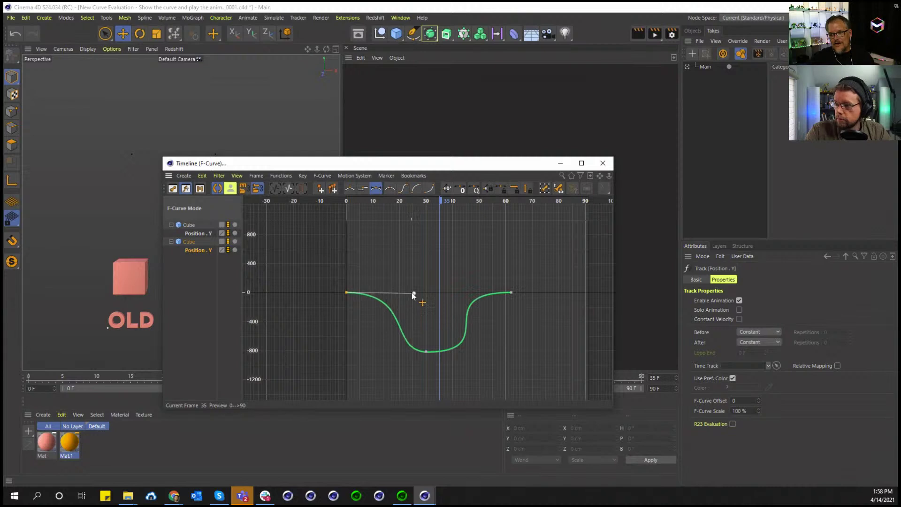
{"action": "left_click", "coordinate": [426, 352]}
{"action": "left_click_drag", "start_coordinate": [390, 350], "coordinate": [346, 354]}
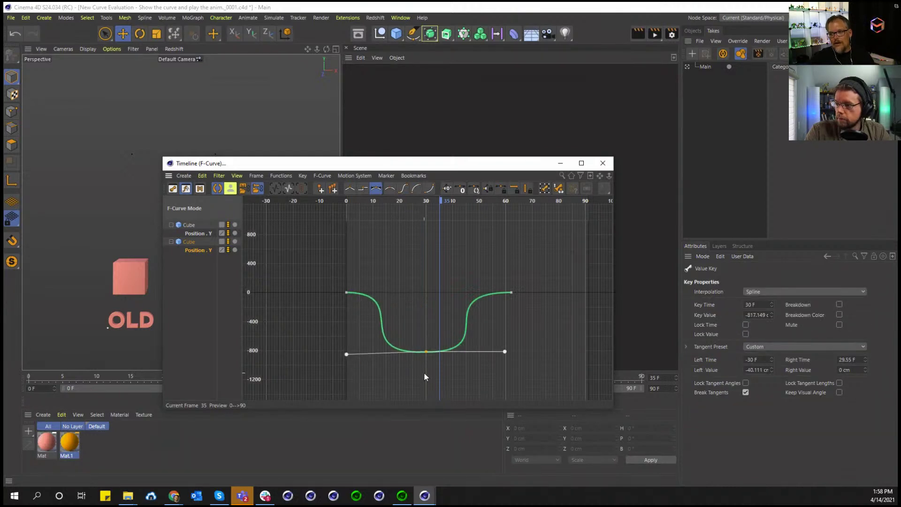
Close the F-Curve timeline and play the animation to compare the old and new cubes' motion
{"action": "left_click", "coordinate": [602, 162]}
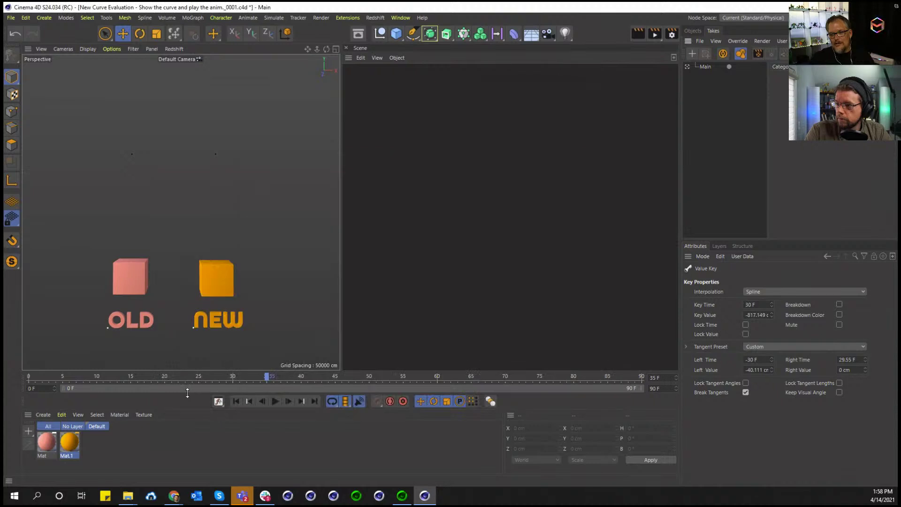
{"action": "left_click", "coordinate": [275, 401]}
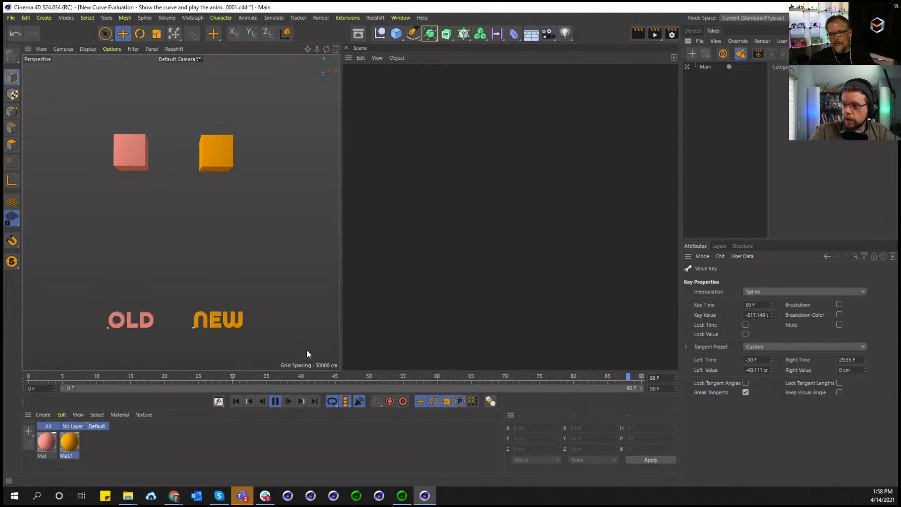
{"action": "left_click", "coordinate": [275, 401]}
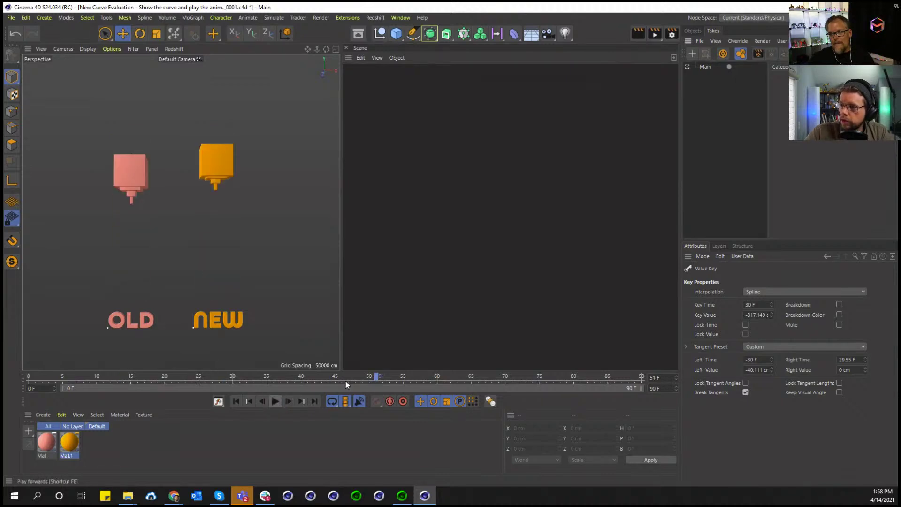
Reopen the F-Curve timeline and toggle R23 Evaluation on the second cube's Position Y track to compare both evaluations, leaving it off
{"action": "left_click", "coordinate": [407, 18]}
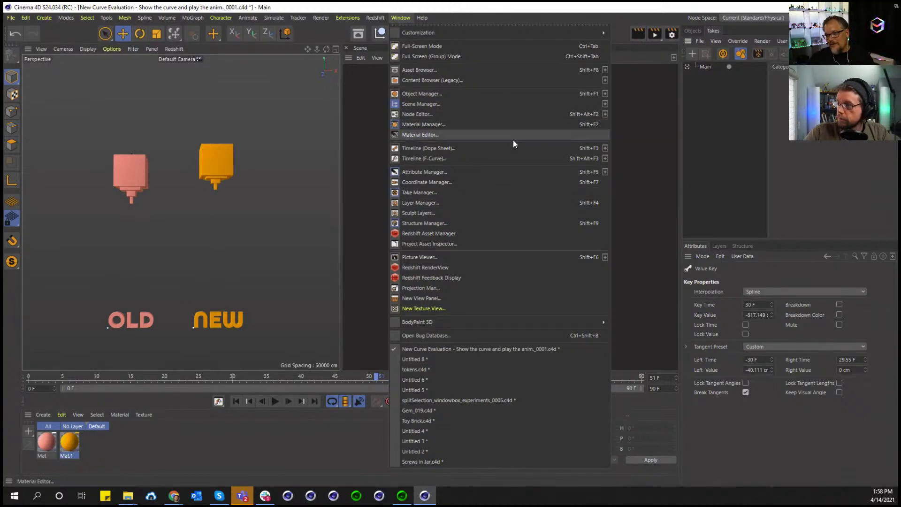
{"action": "left_click", "coordinate": [508, 159]}
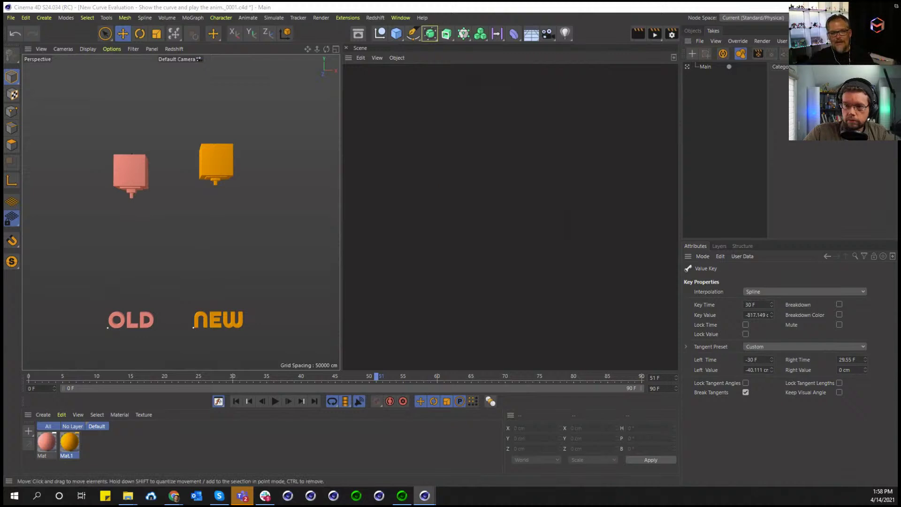
{"action": "left_click_drag", "start_coordinate": [426, 196], "coordinate": [392, 188]}
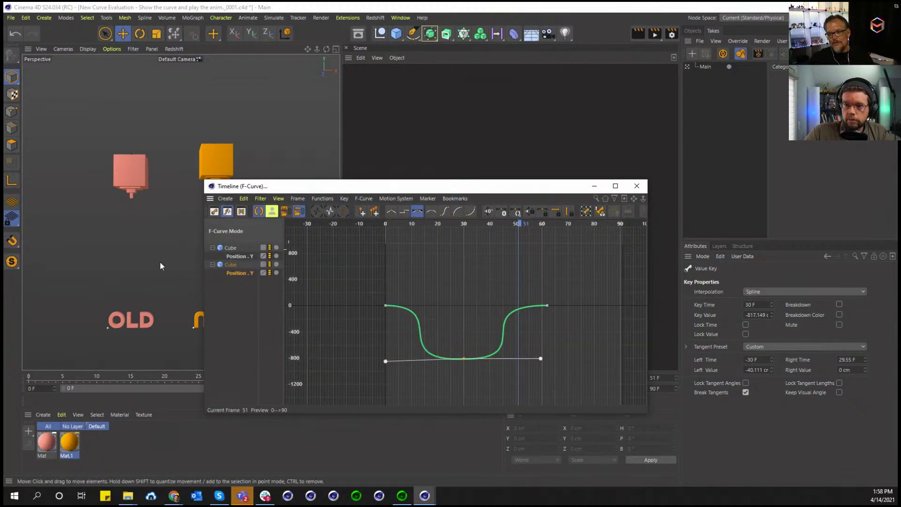
{"action": "left_click", "coordinate": [247, 275]}
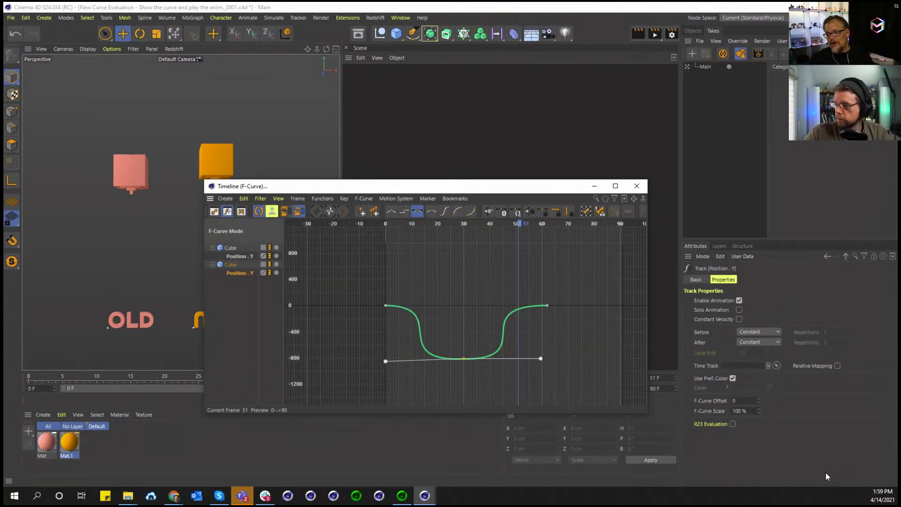
{"action": "left_click", "coordinate": [732, 424]}
{"action": "left_click", "coordinate": [732, 424]}
{"action": "left_click", "coordinate": [732, 424]}
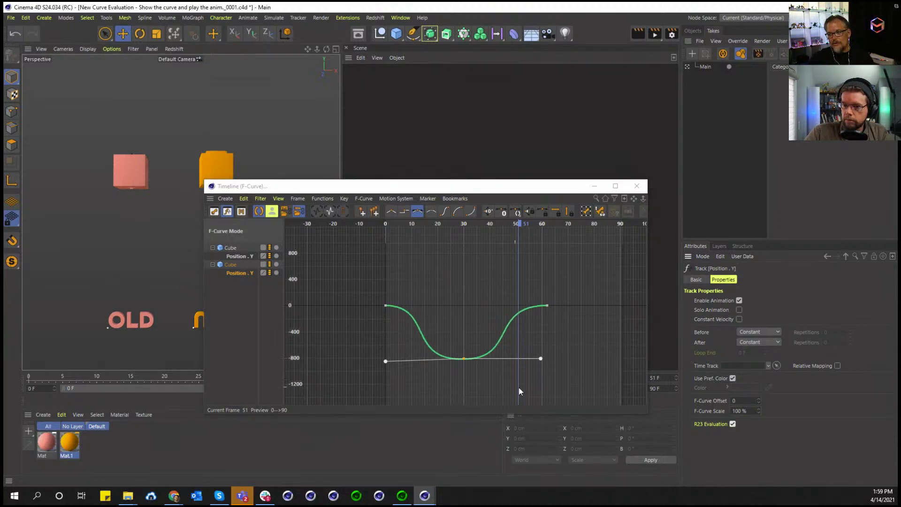
{"action": "left_click", "coordinate": [733, 424]}
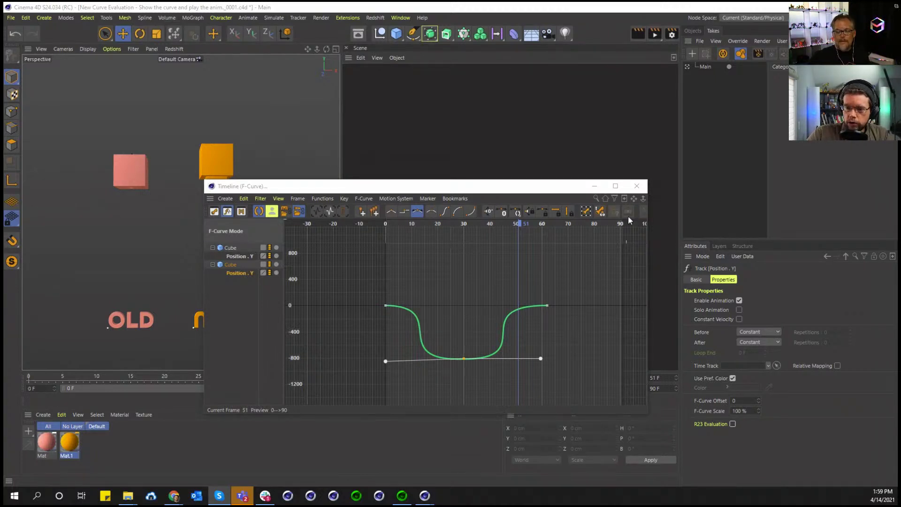
{"action": "left_click", "coordinate": [636, 186]}
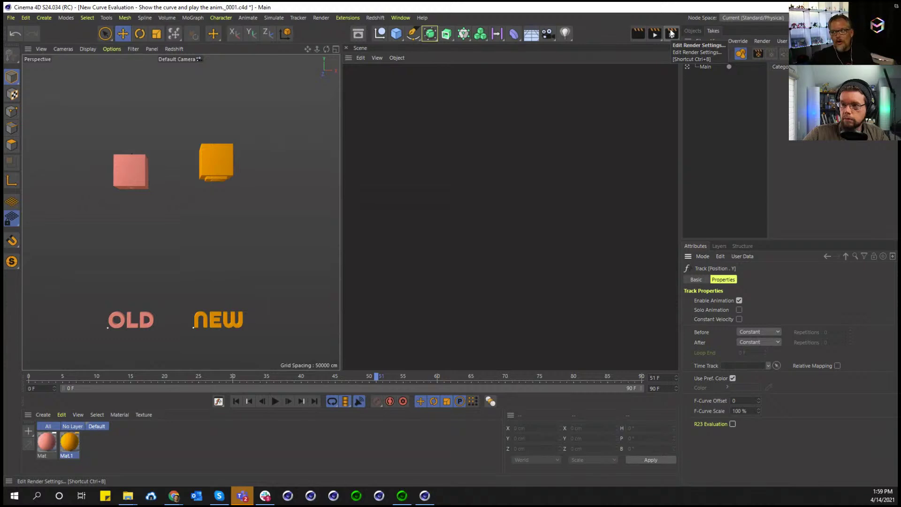
Open the render settings and switch the renderer from Standard to Redshift
{"action": "left_click", "coordinate": [671, 33]}
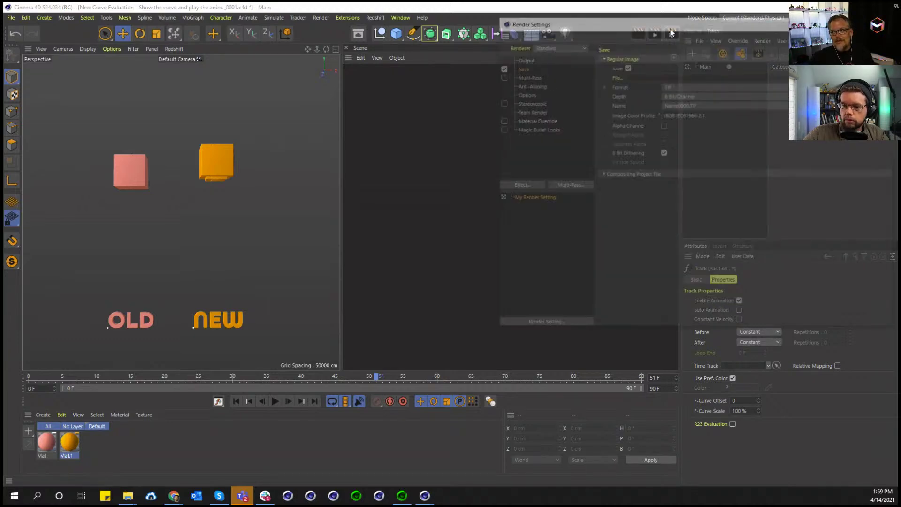
{"action": "left_click_drag", "start_coordinate": [641, 25], "coordinate": [558, 46]}
{"action": "left_click", "coordinate": [556, 82]}
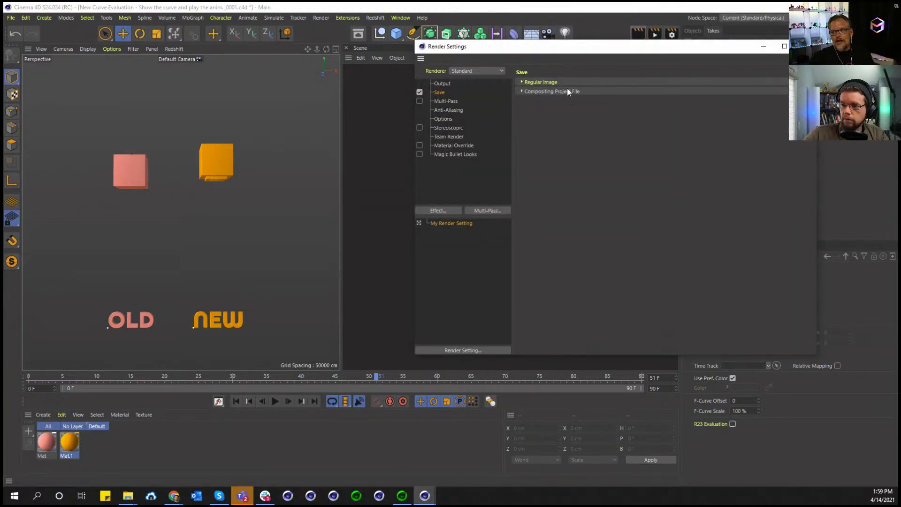
{"action": "left_click", "coordinate": [568, 82]}
{"action": "left_click_drag", "start_coordinate": [614, 50], "coordinate": [532, 116]}
{"action": "left_click", "coordinate": [413, 137]}
{"action": "left_click", "coordinate": [416, 178]}
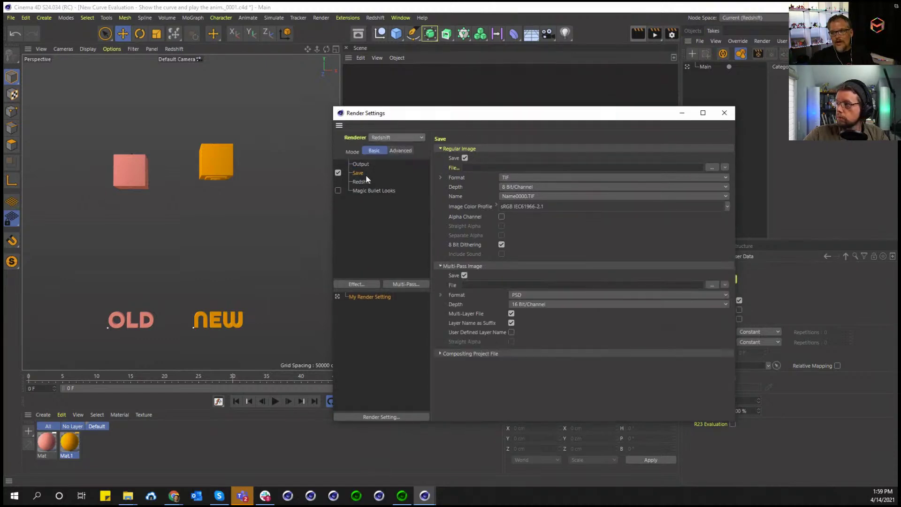
Show the Redshift render options and compare the Basic and Advanced modes, ending in Basic mode
{"action": "left_click", "coordinate": [364, 182]}
{"action": "left_click", "coordinate": [399, 150]}
{"action": "left_click", "coordinate": [376, 153]}
{"action": "left_click", "coordinate": [402, 154]}
{"action": "left_click", "coordinate": [379, 149]}
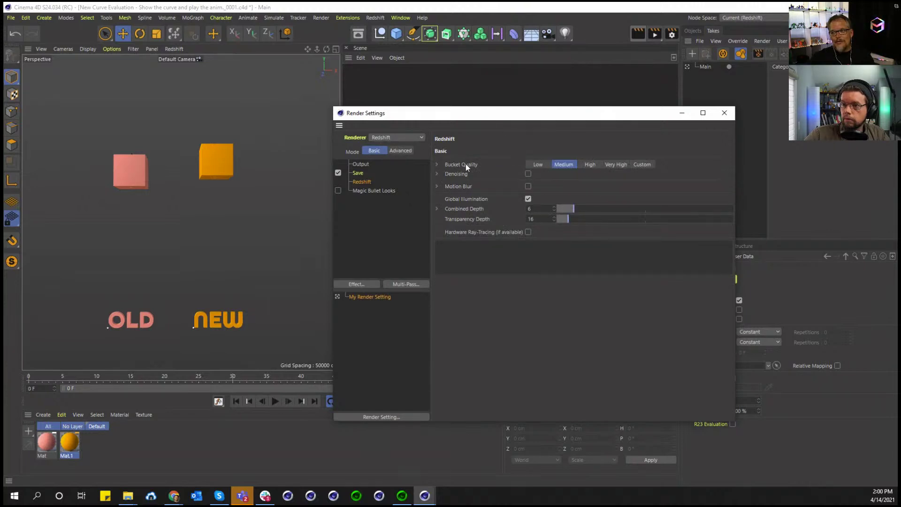
Try the Very High preset for Bucket Quality and return it to Medium
{"action": "left_click", "coordinate": [437, 165]}
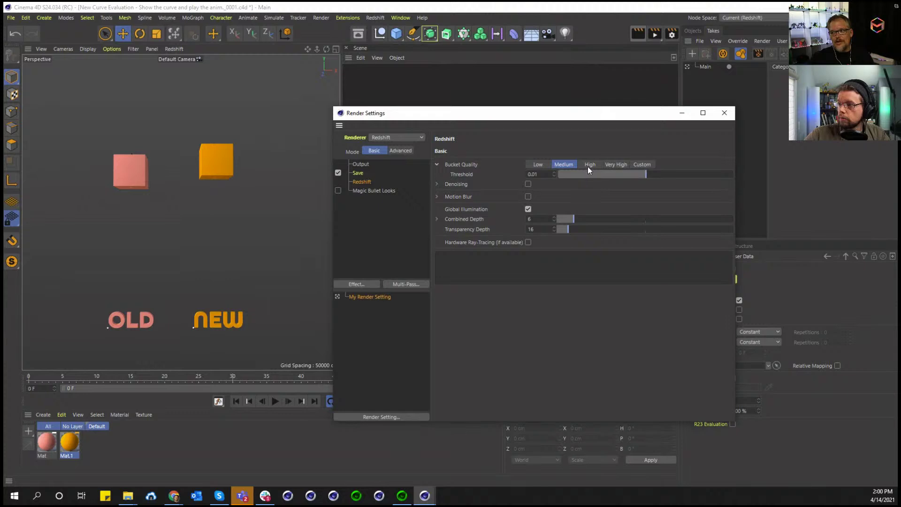
{"action": "left_click", "coordinate": [611, 165]}
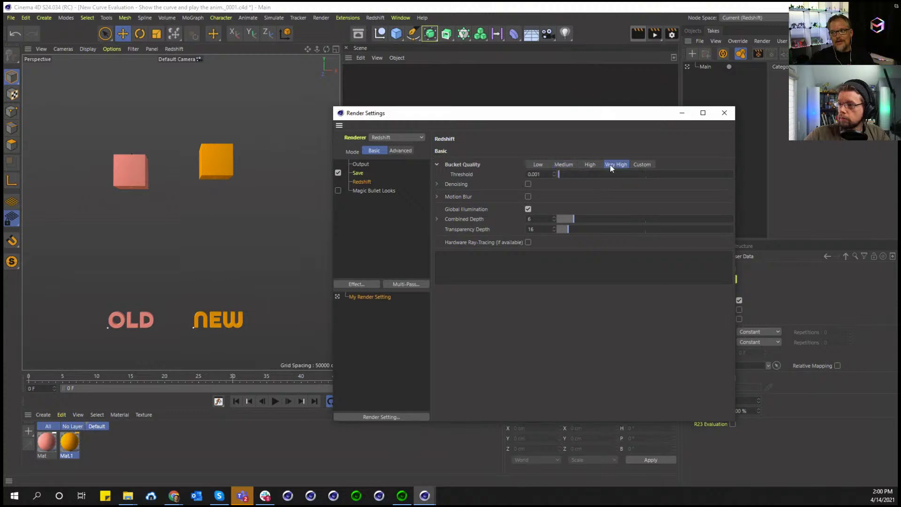
{"action": "left_click", "coordinate": [560, 164]}
{"action": "left_click", "coordinate": [437, 164]}
Examine the sub-options of Denoising and Motion Blur in the basic Redshift settings
{"action": "left_click", "coordinate": [439, 173]}
{"action": "left_click", "coordinate": [439, 173]}
{"action": "left_click", "coordinate": [438, 187]}
{"action": "left_click", "coordinate": [438, 187]}
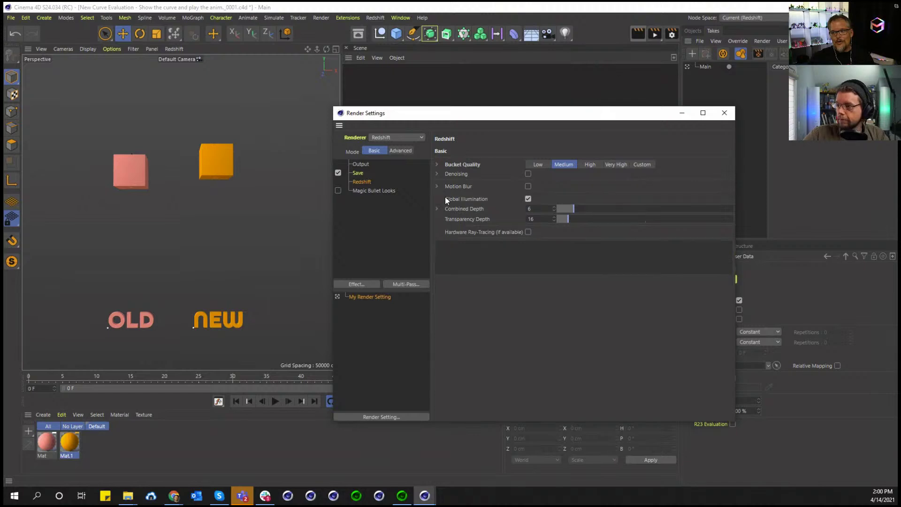
Look into the Combined Depth sub-options and enable Hardware Ray-Tracing in the basic Redshift settings
{"action": "left_click", "coordinate": [437, 209]}
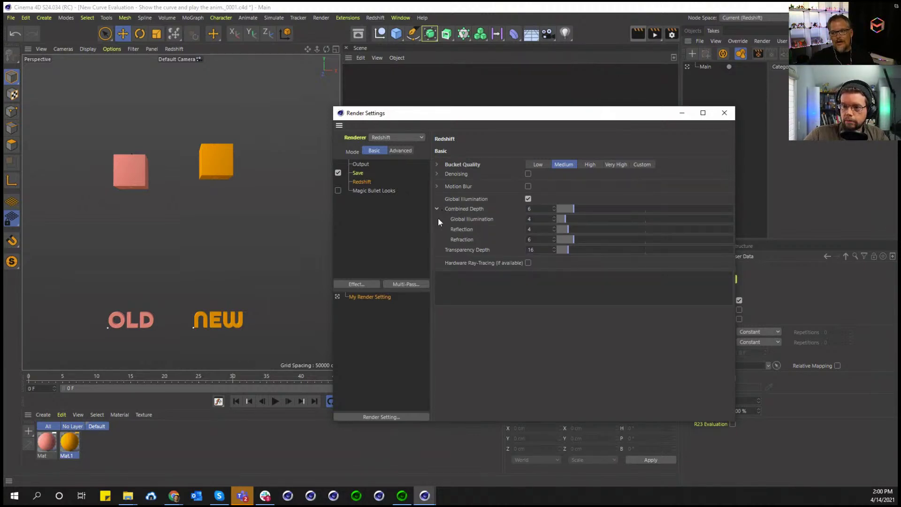
{"action": "left_click", "coordinate": [522, 263]}
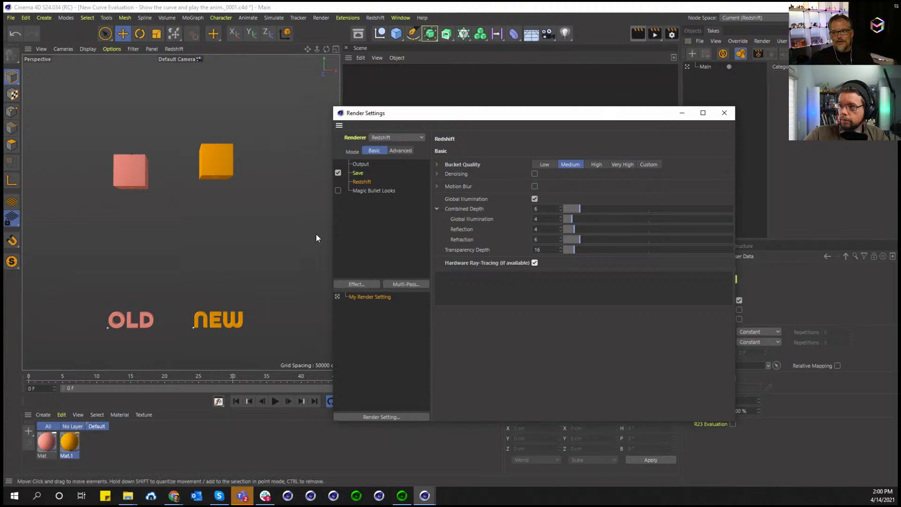
{"action": "left_click", "coordinate": [437, 209]}
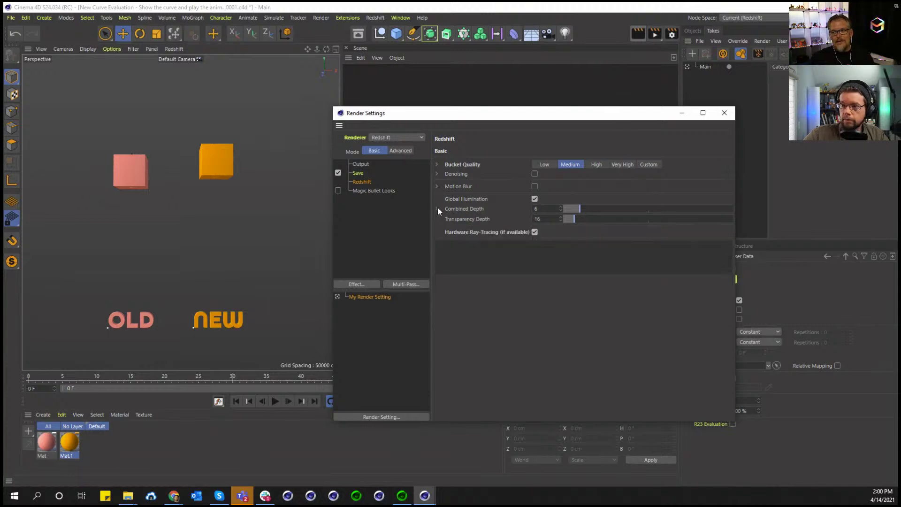
Turn off Automatic Sampling in the advanced Redshift settings and show the Motion Blur options
{"action": "left_click", "coordinate": [408, 150]}
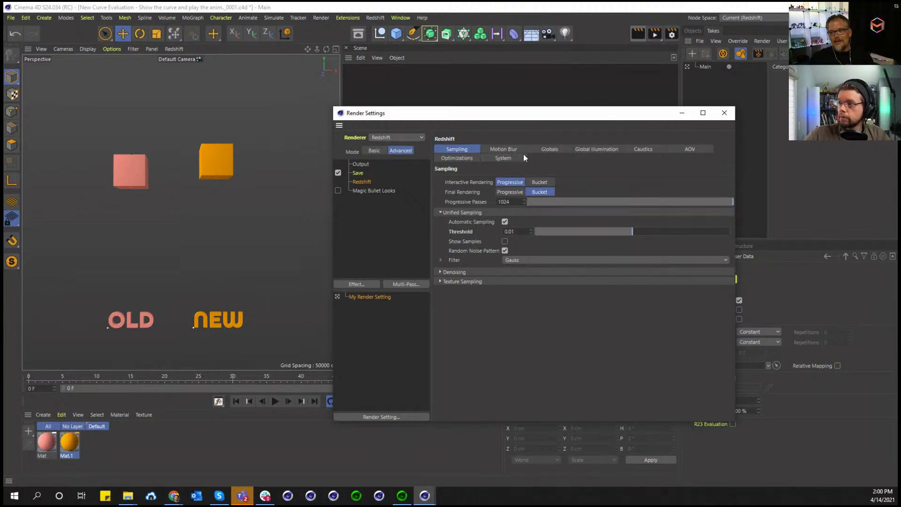
{"action": "left_click", "coordinate": [505, 222]}
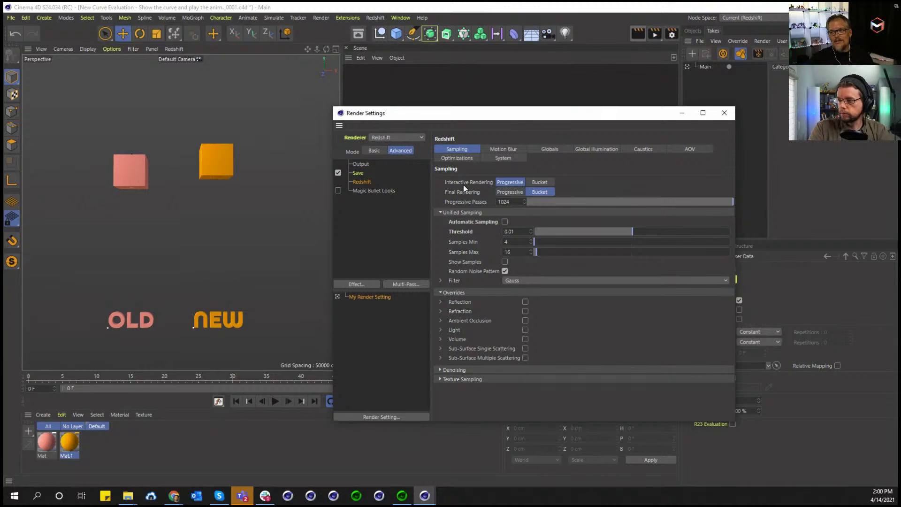
{"action": "left_click", "coordinate": [499, 149]}
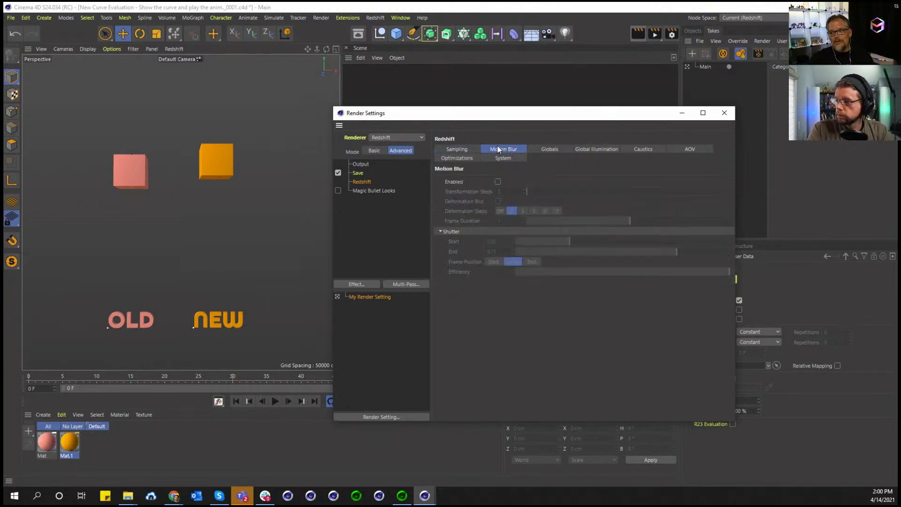
Enable Multi-Part EXR in the advanced Redshift AOV settings and switch the render settings back to Basic mode
{"action": "left_click", "coordinate": [547, 150]}
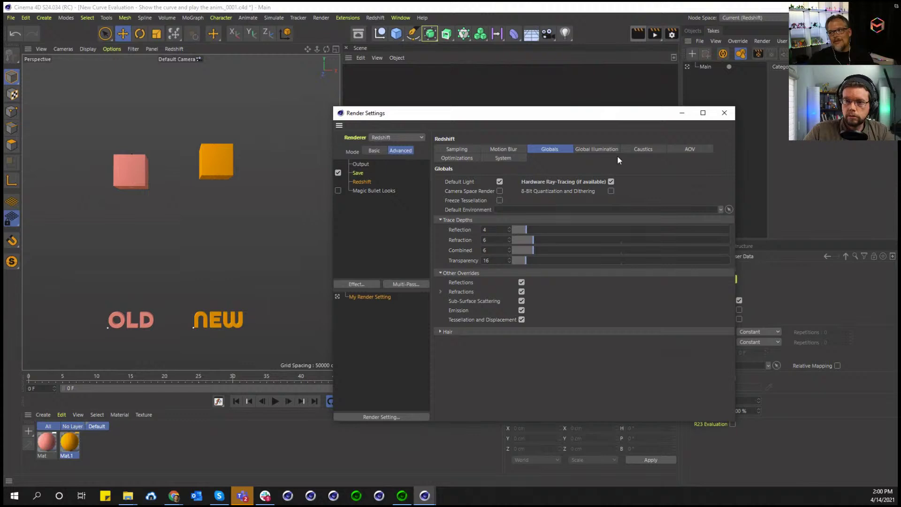
{"action": "left_click", "coordinate": [678, 150]}
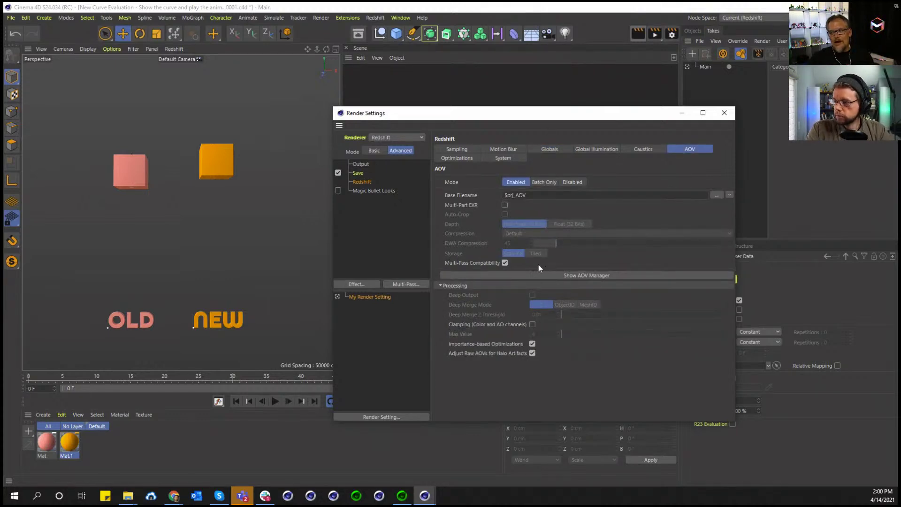
{"action": "left_click", "coordinate": [505, 206]}
{"action": "left_click", "coordinate": [465, 159]}
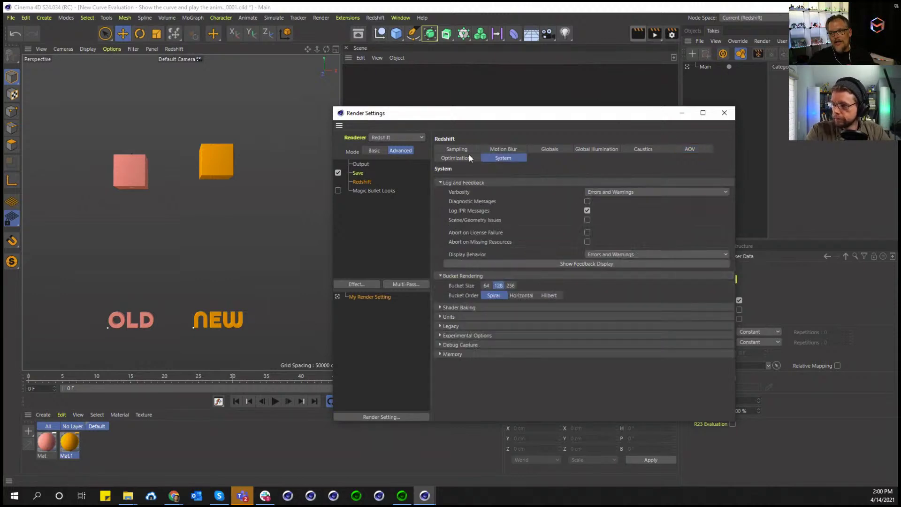
{"action": "left_click", "coordinate": [374, 150]}
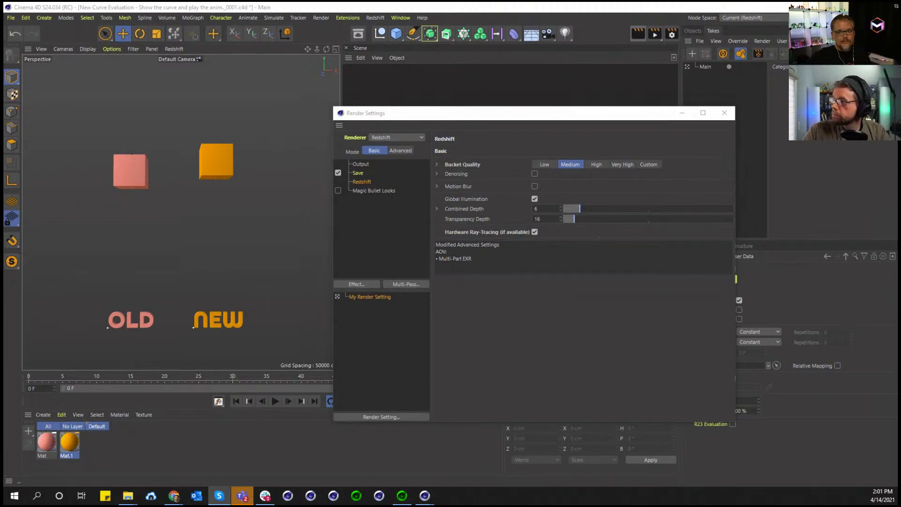
Start the Redshift IPR in the perspective viewport and stop it again
{"action": "left_click", "coordinate": [174, 48]}
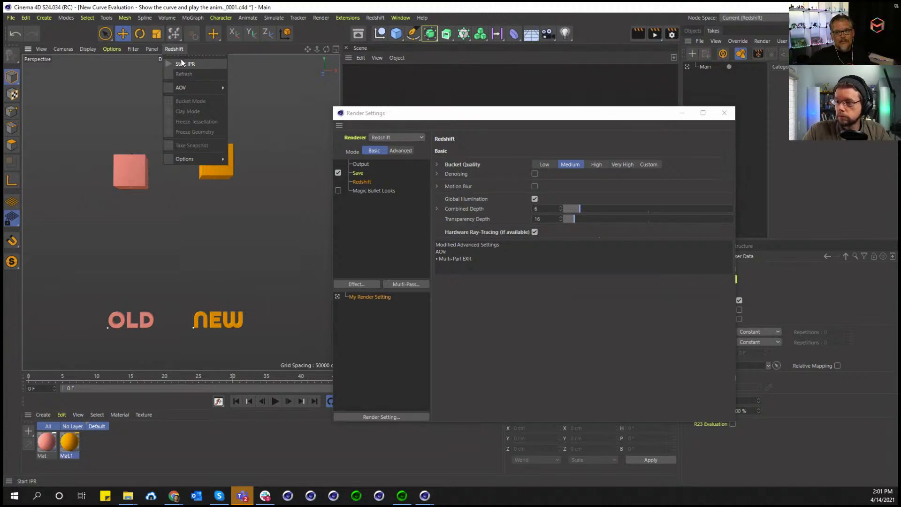
{"action": "left_click", "coordinate": [182, 65]}
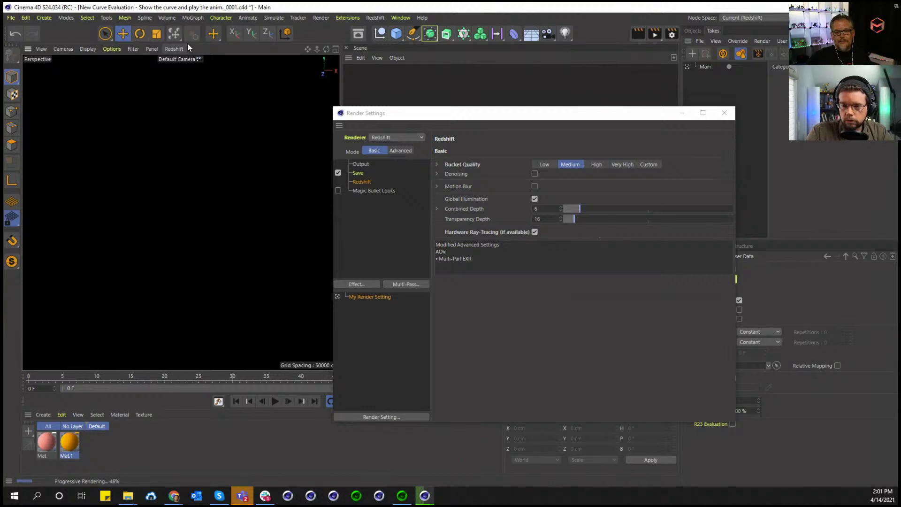
{"action": "left_click", "coordinate": [174, 49]}
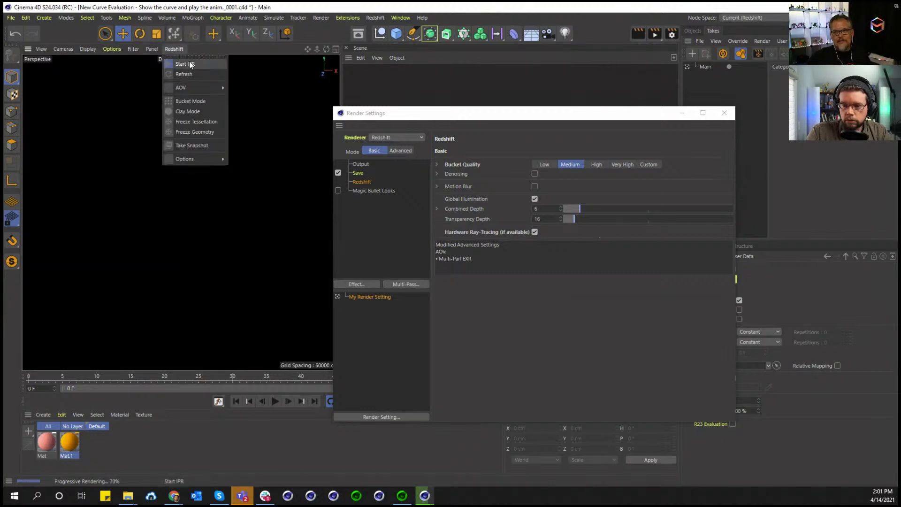
{"action": "left_click", "coordinate": [189, 61]}
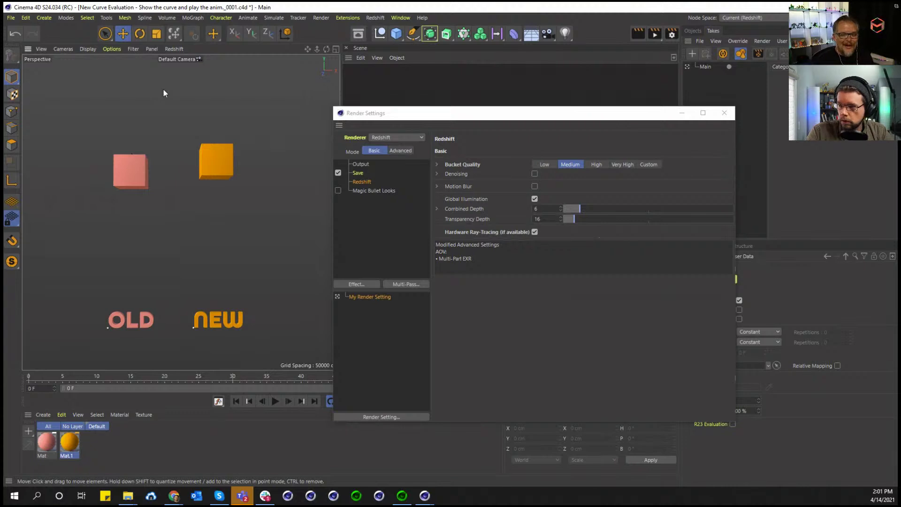